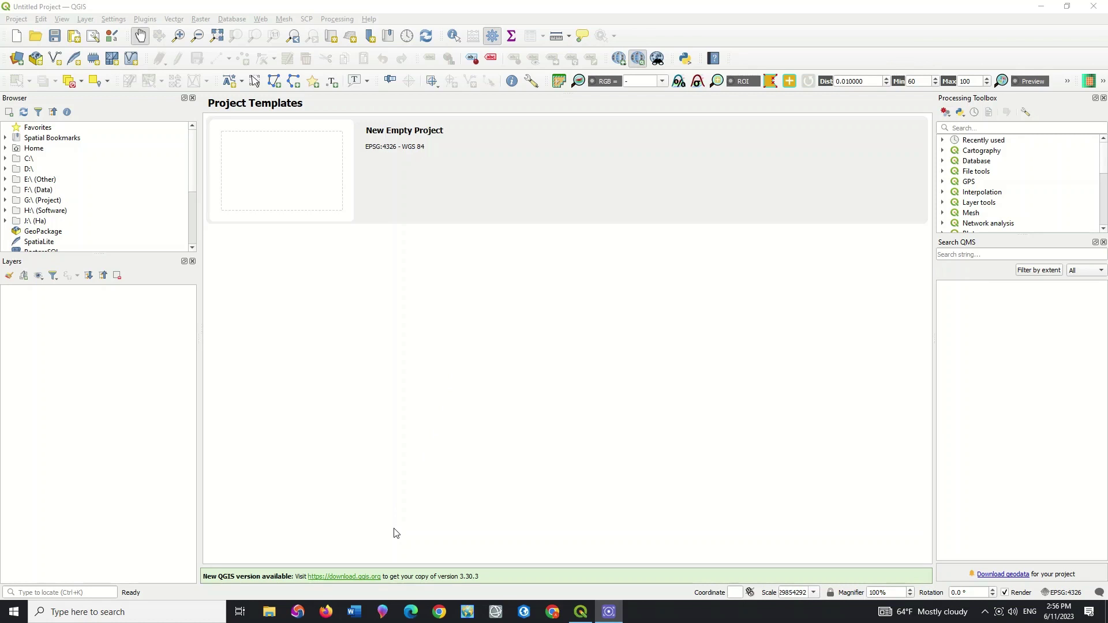
# Open the QGIS download page from the new-version notice, review the installers and choose the QGIS 3.30 download for Windows.
pyautogui.click(371, 578)
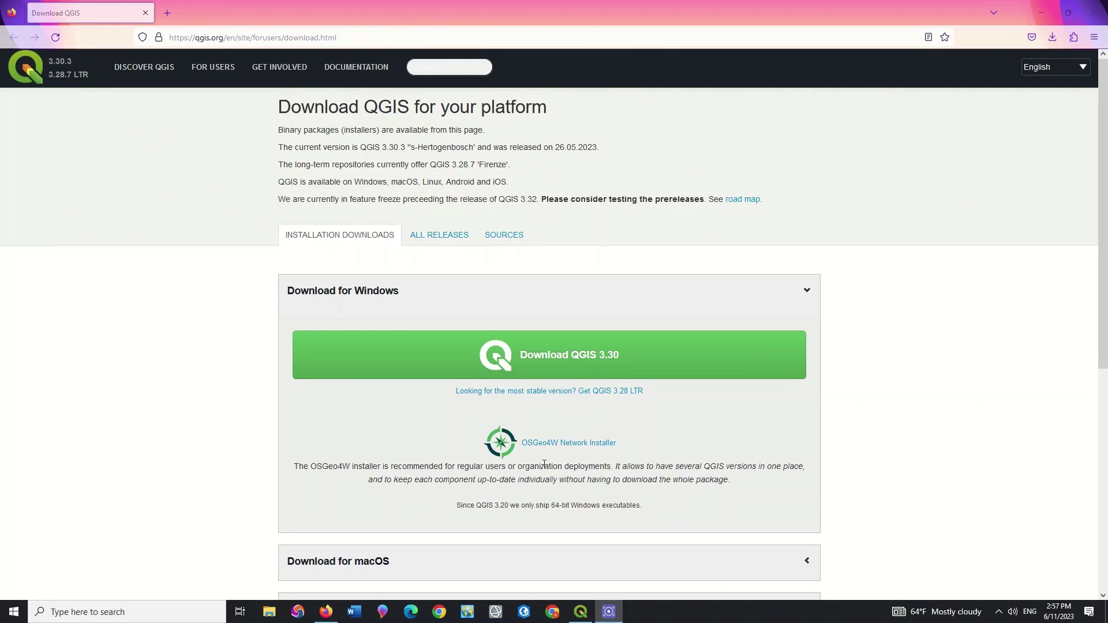
pyautogui.scroll(-2, 544, 464)
pyautogui.scroll(-4, 544, 466)
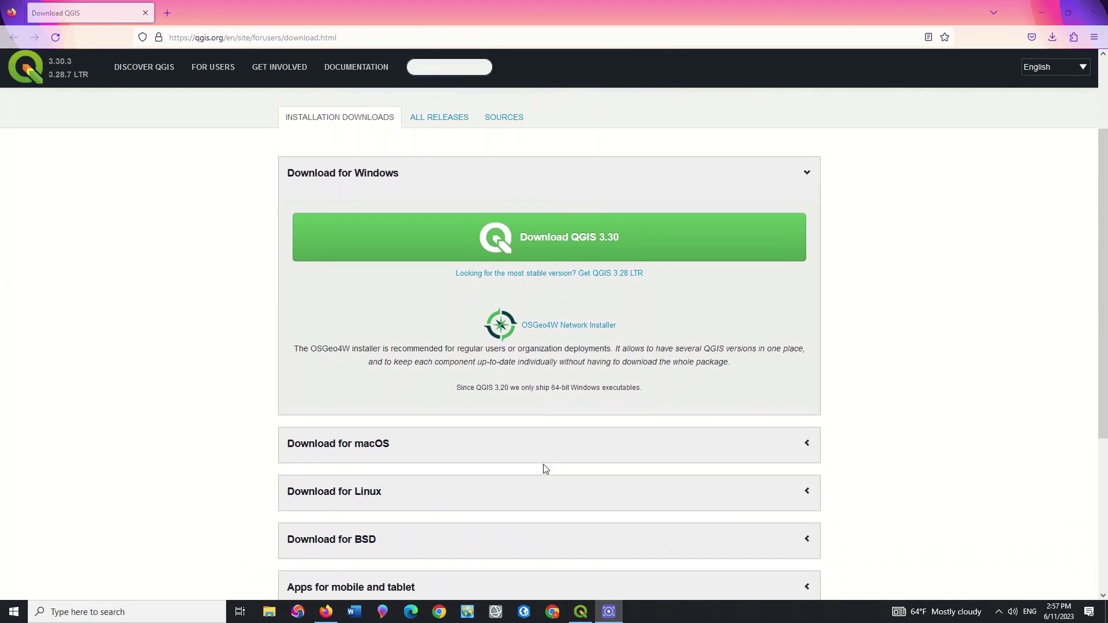
pyautogui.scroll(6, 544, 465)
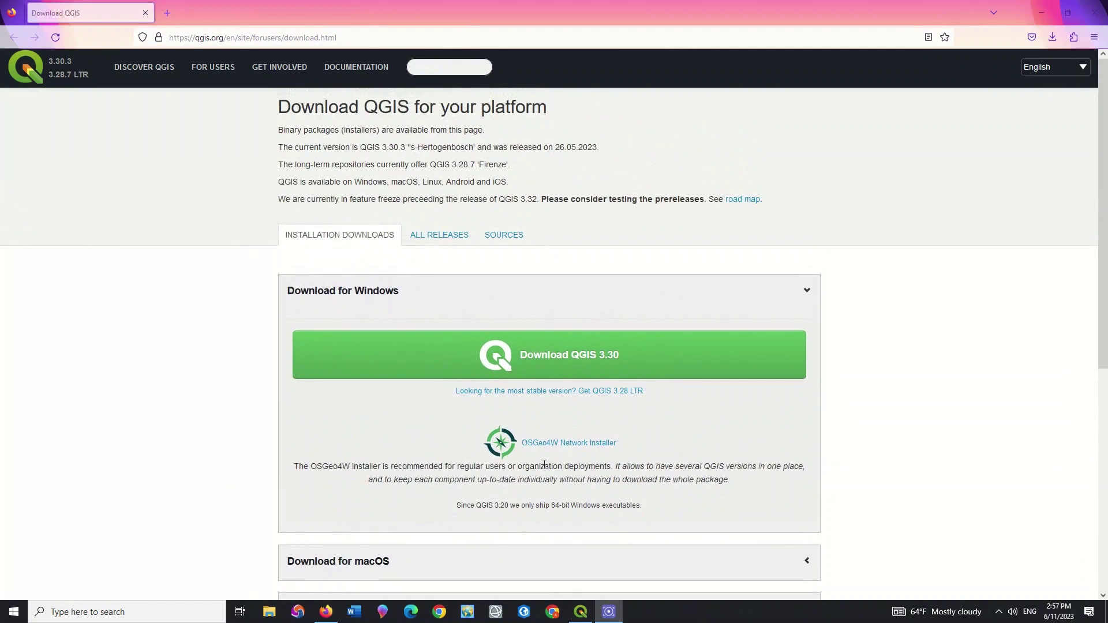
pyautogui.scroll(-6, 544, 464)
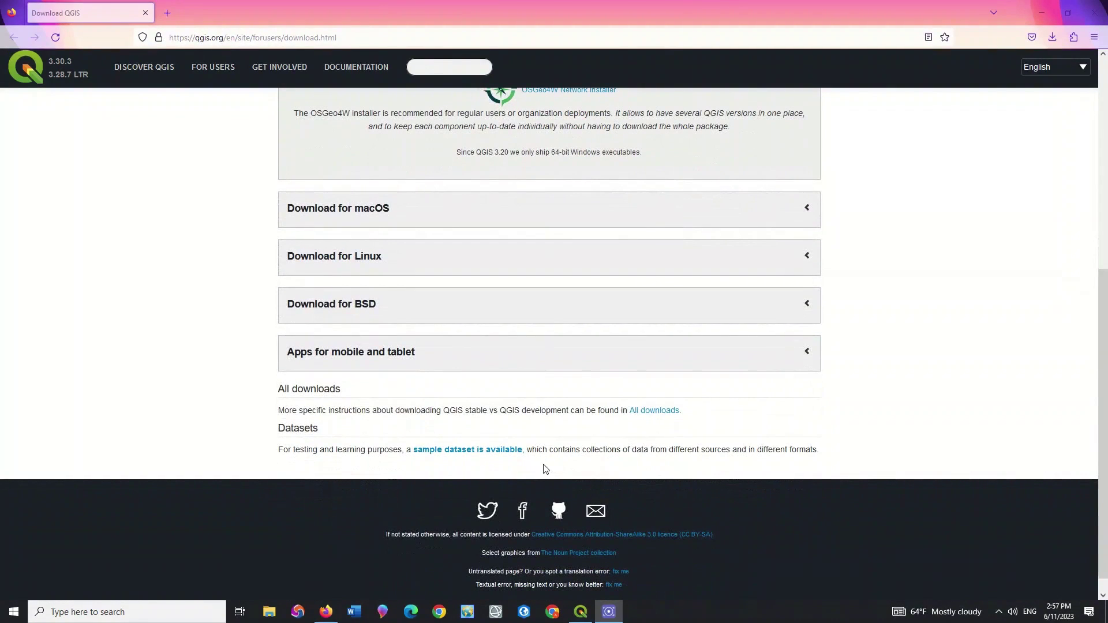
pyautogui.scroll(3, 584, 410)
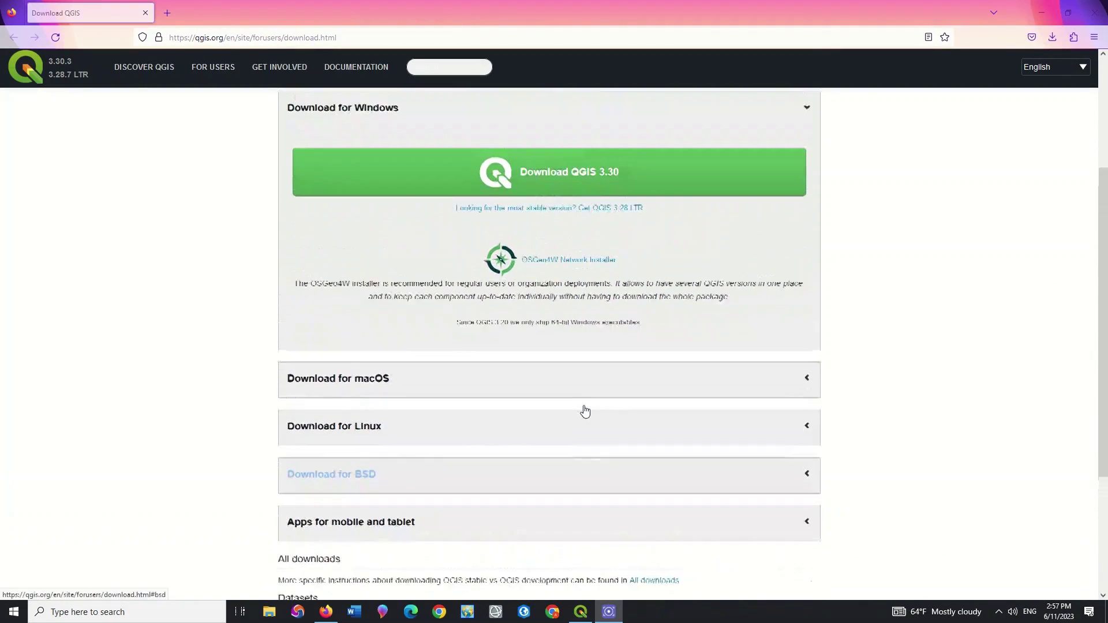
pyautogui.scroll(2, 493, 148)
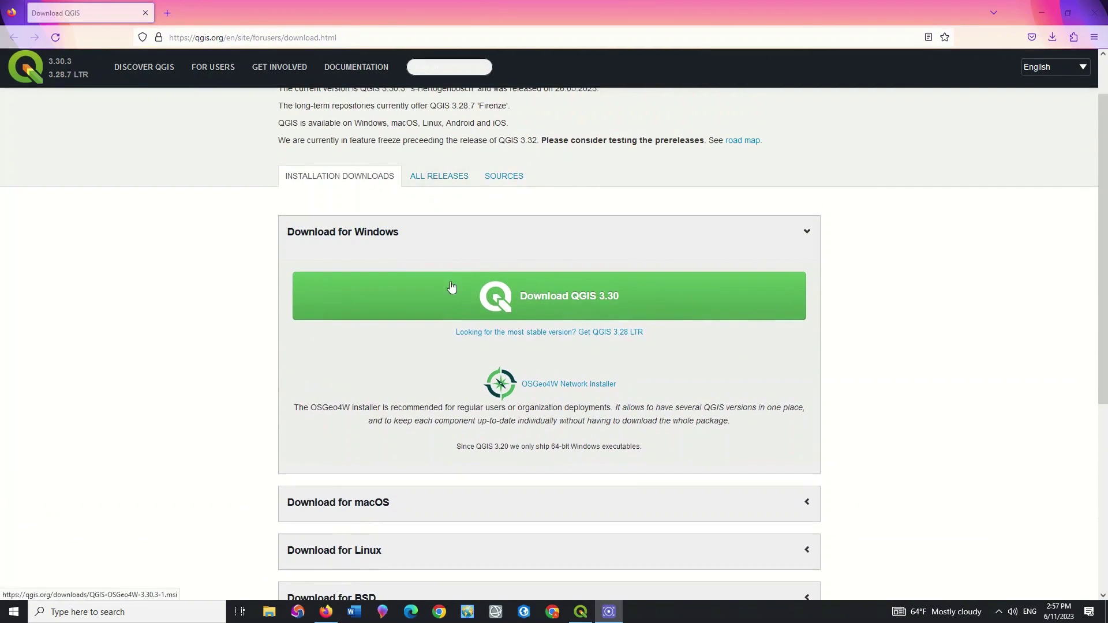
pyautogui.click(446, 289)
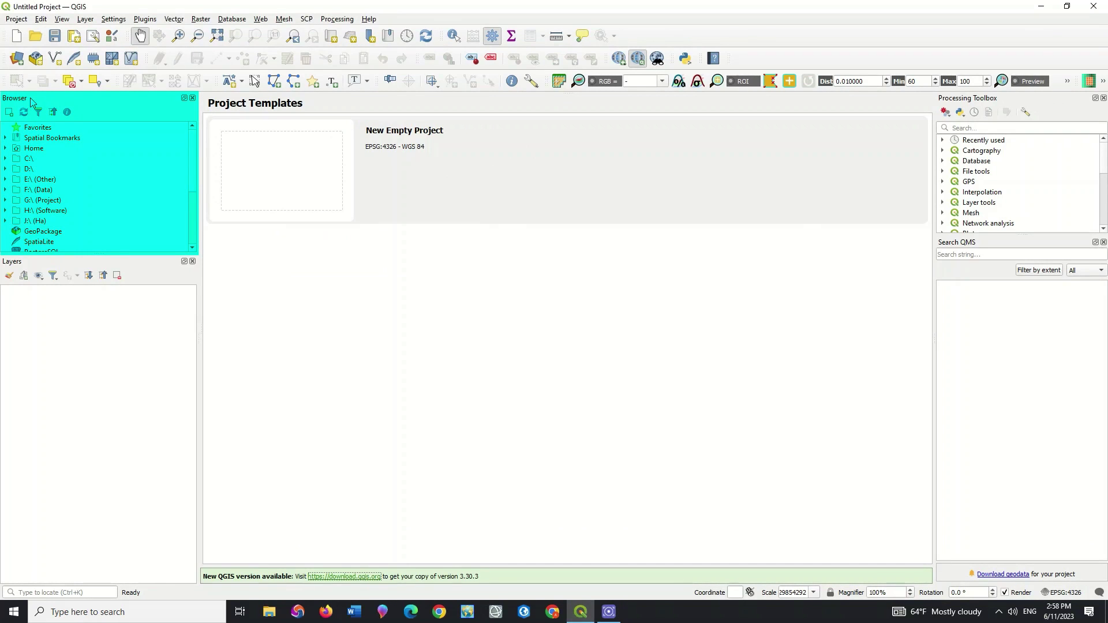
pyautogui.scroll(-3, 65, 161)
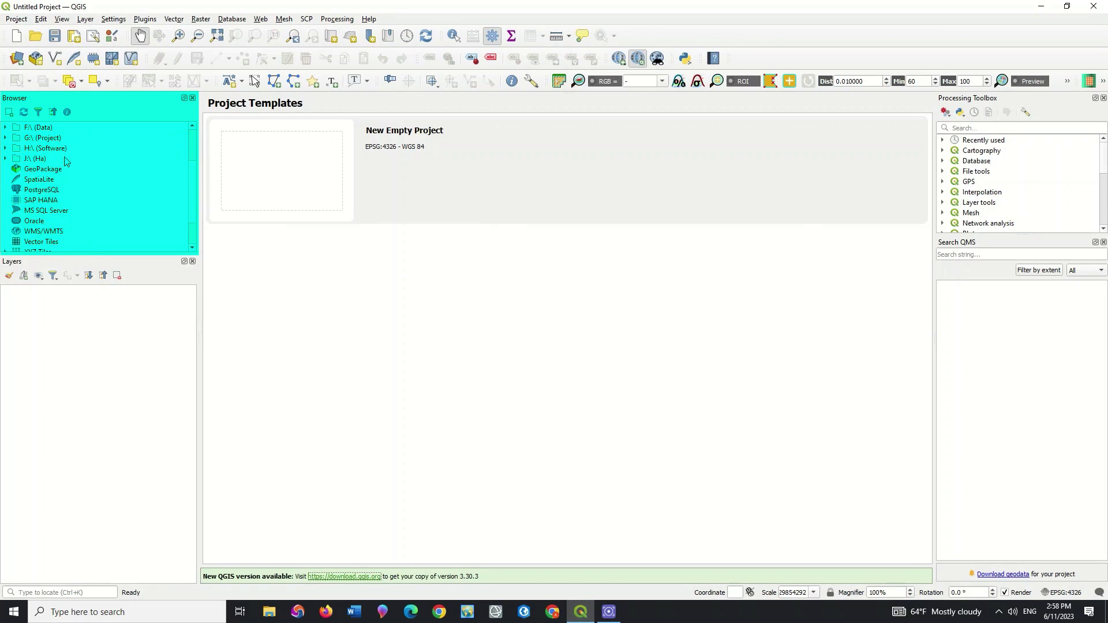
pyautogui.scroll(3, 64, 161)
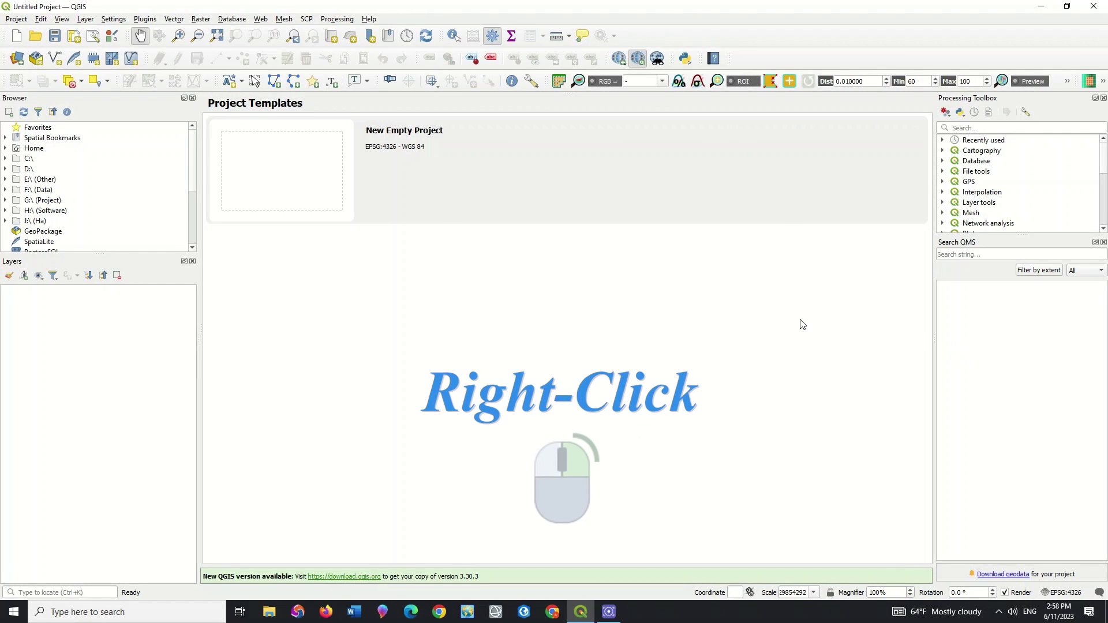
# Hide the Browser panel and display the Browser (2) panel in its place.
pyautogui.rightClick(790, 38)
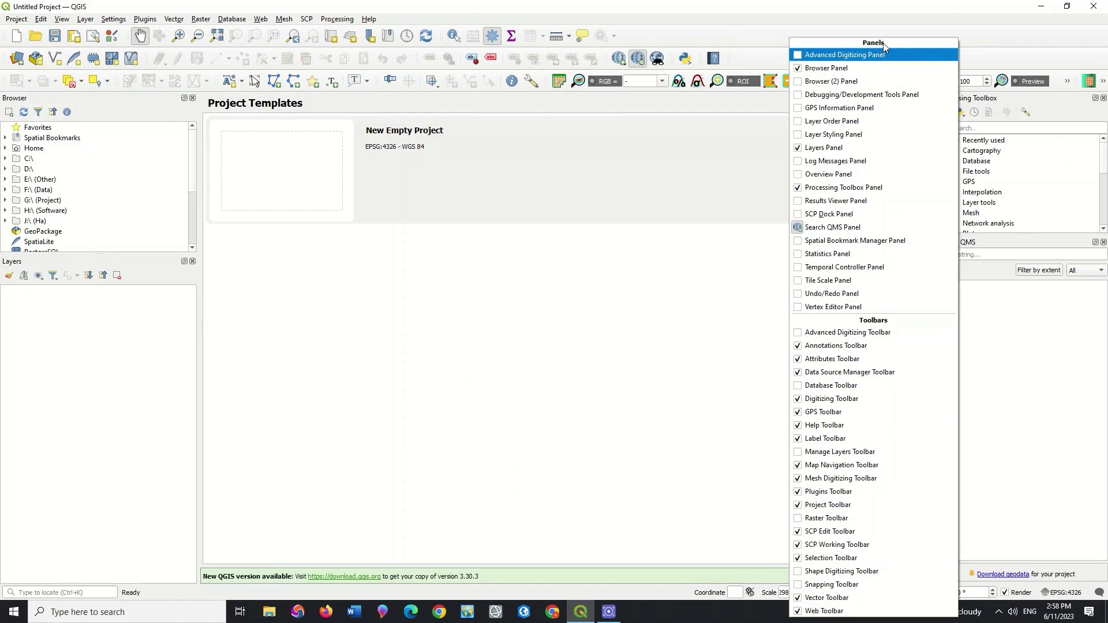
pyautogui.click(798, 68)
pyautogui.rightClick(798, 61)
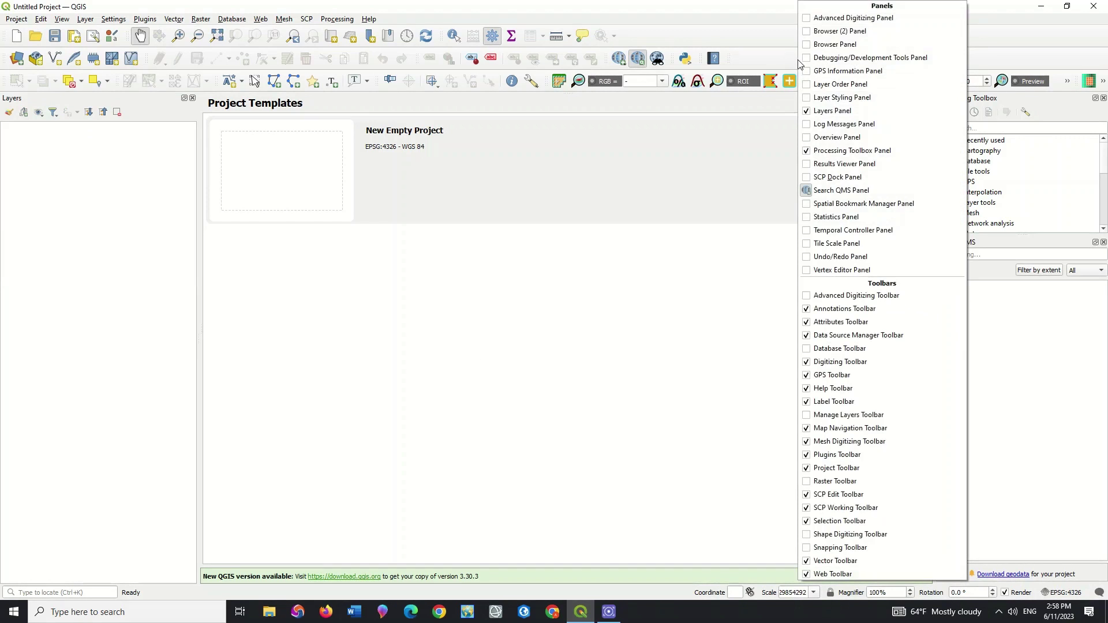
pyautogui.click(807, 33)
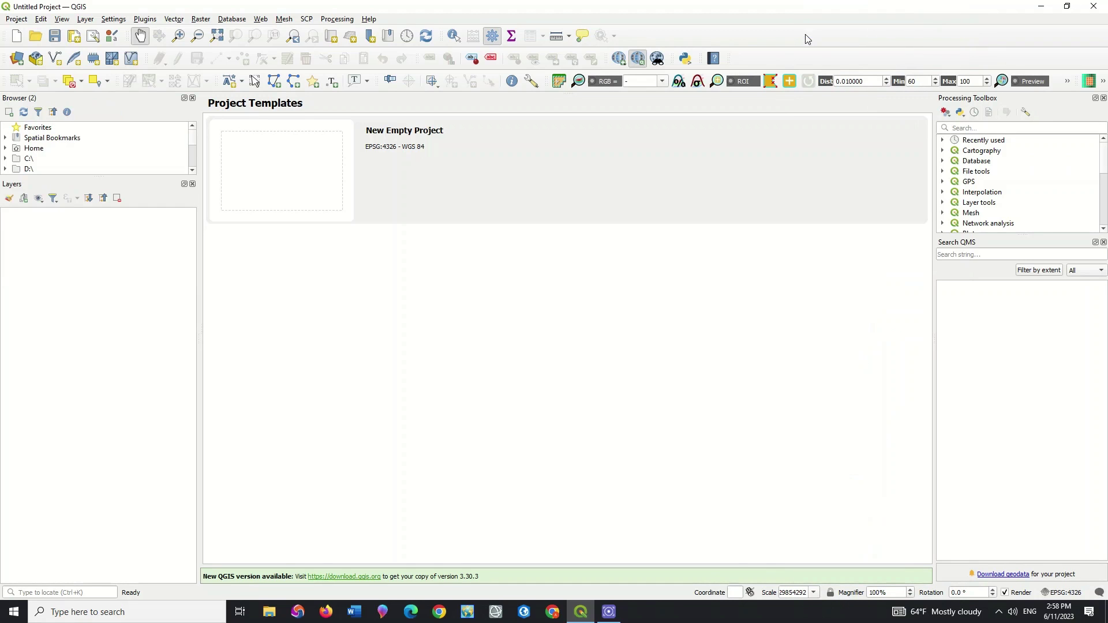
# Show the Advanced Digitizing Toolbar and hide it again.
pyautogui.rightClick(807, 38)
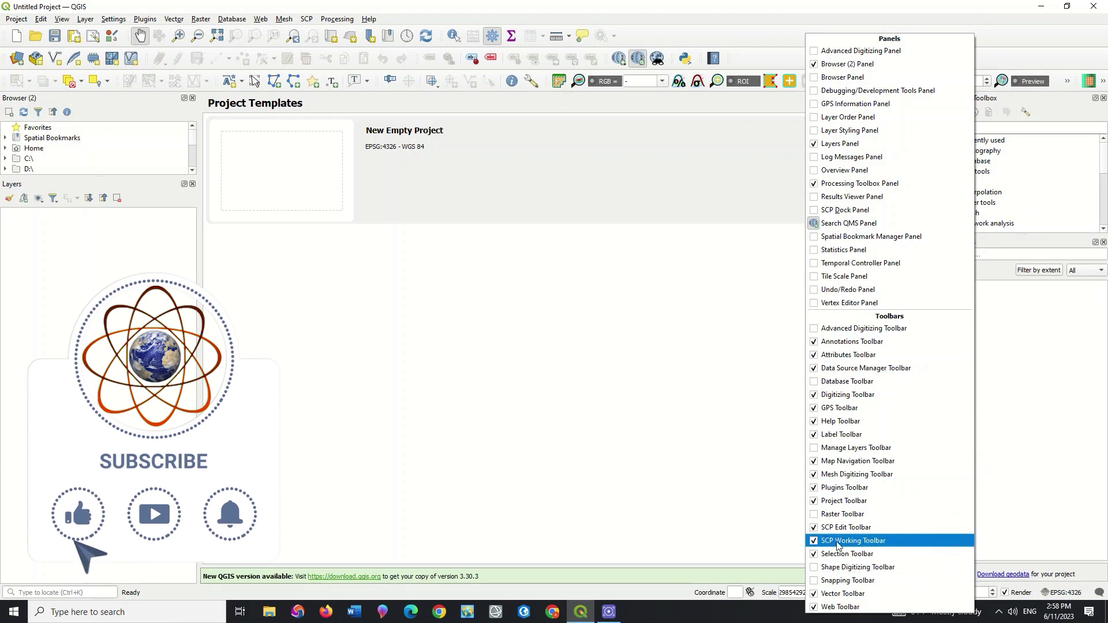
pyautogui.click(854, 329)
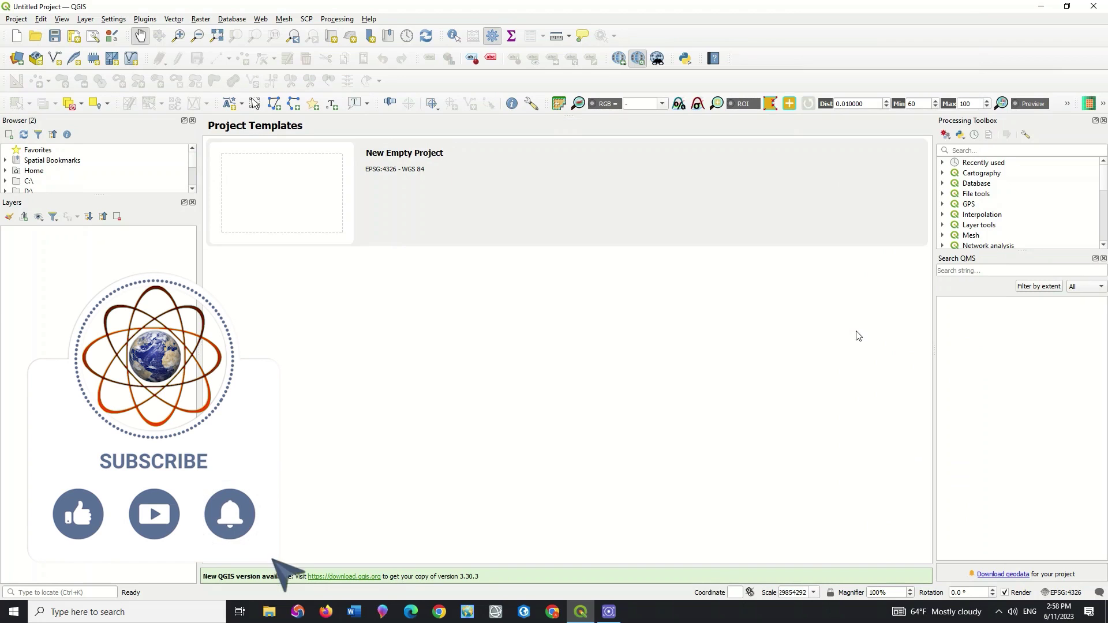
pyautogui.rightClick(823, 80)
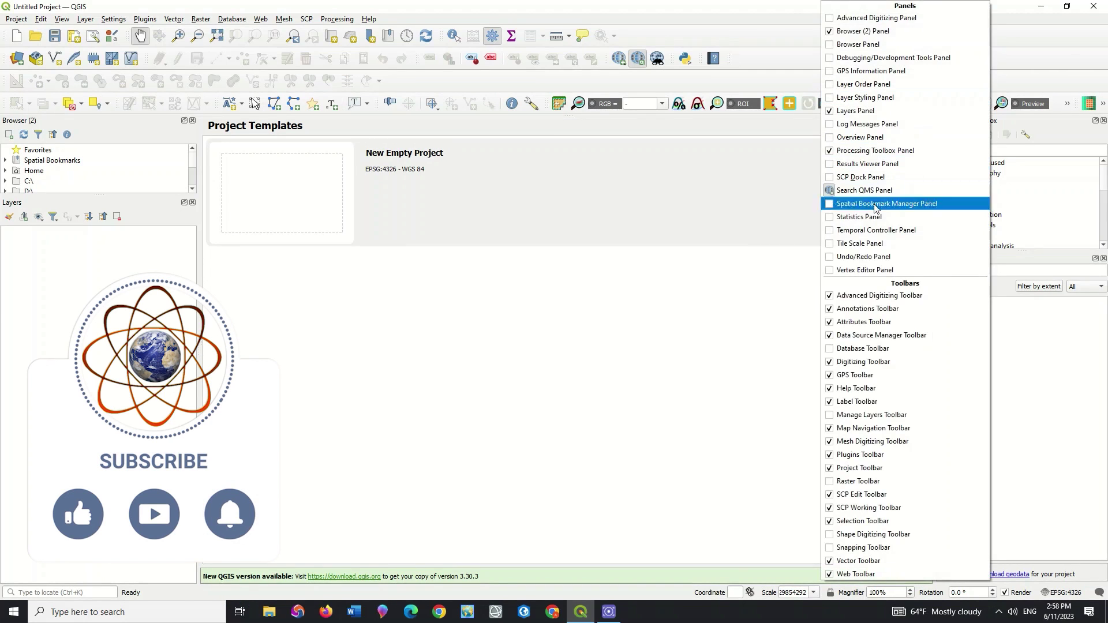
pyautogui.click(874, 295)
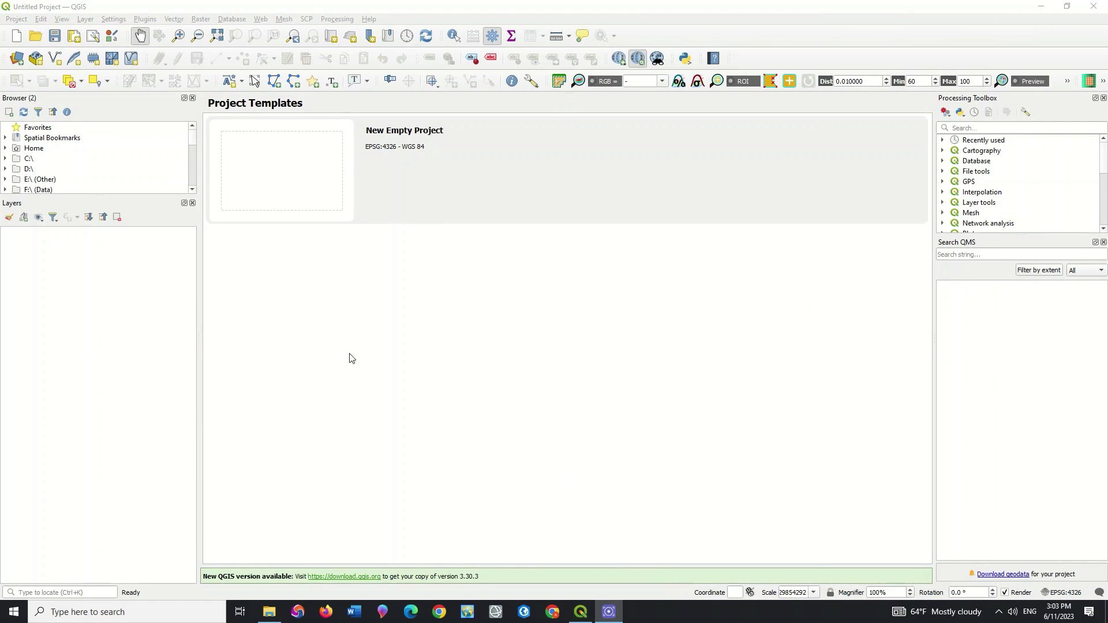
# Make the Browser (2) panel taller and expand the F: drive through Dataset 14.Tehran City Dataset down to the 1.Tehran City Dataset folder.
pyautogui.moveTo(102, 198); pyautogui.dragTo(101, 386)
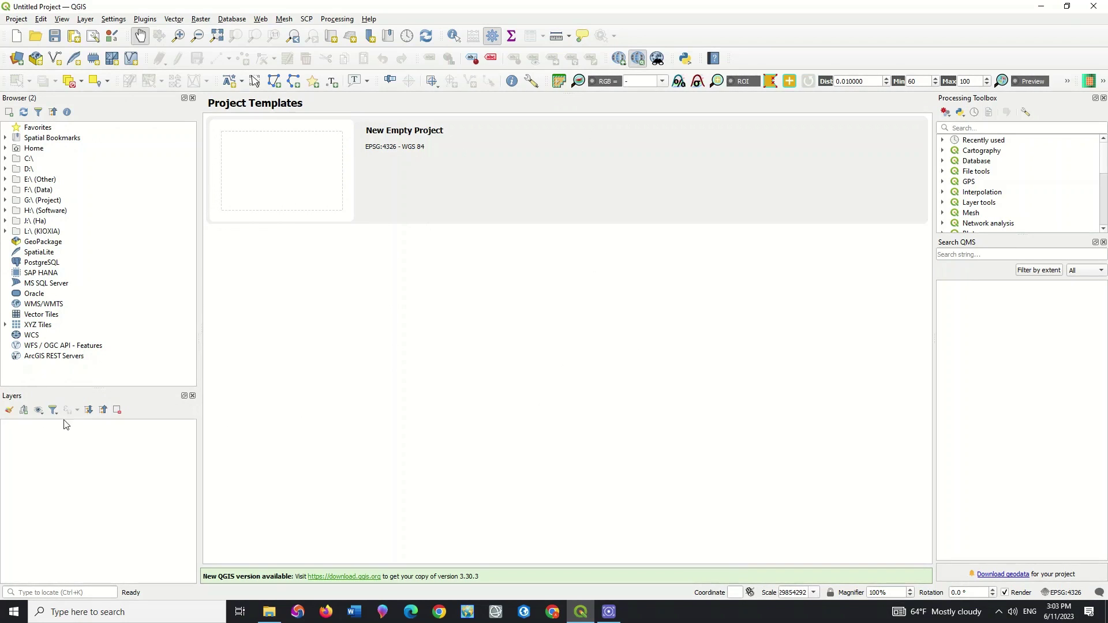
pyautogui.doubleClick(36, 190)
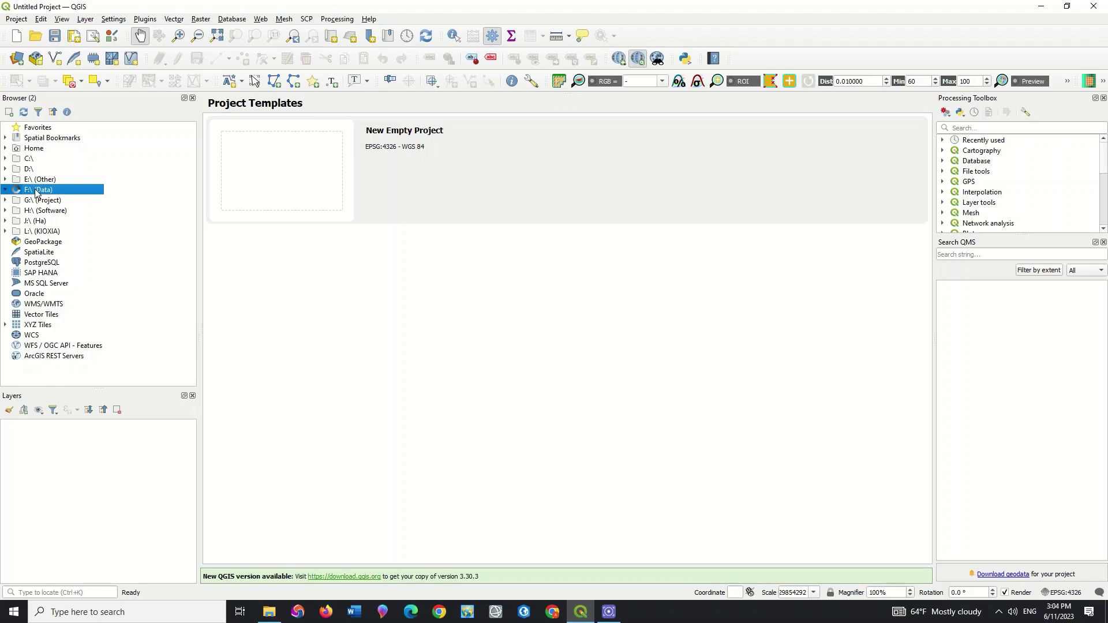
pyautogui.click(14, 294)
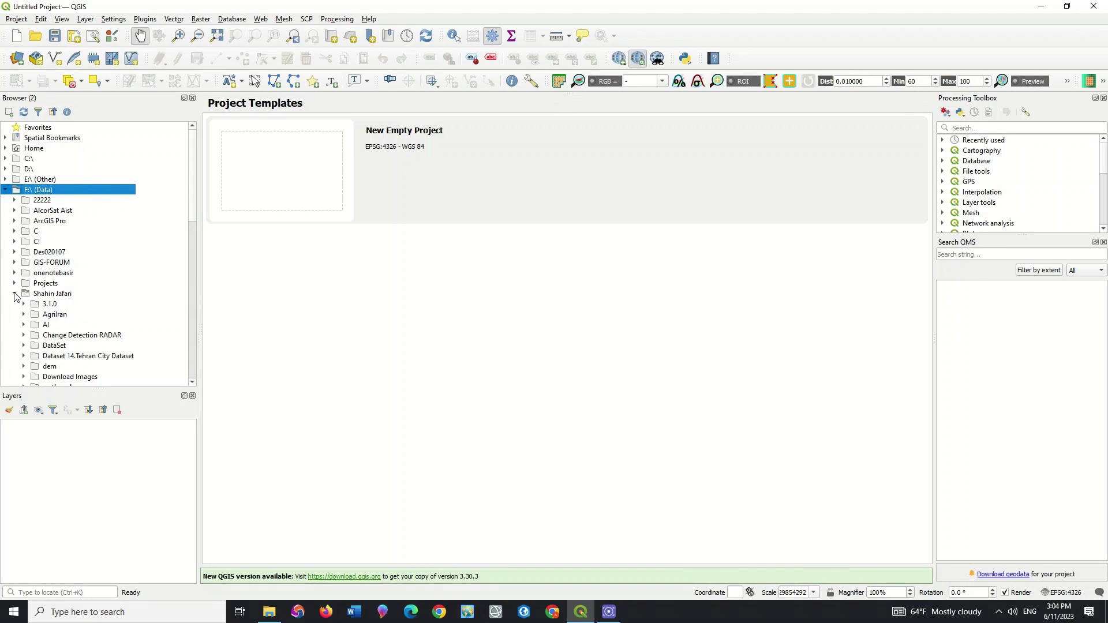
pyautogui.click(24, 357)
pyautogui.click(33, 366)
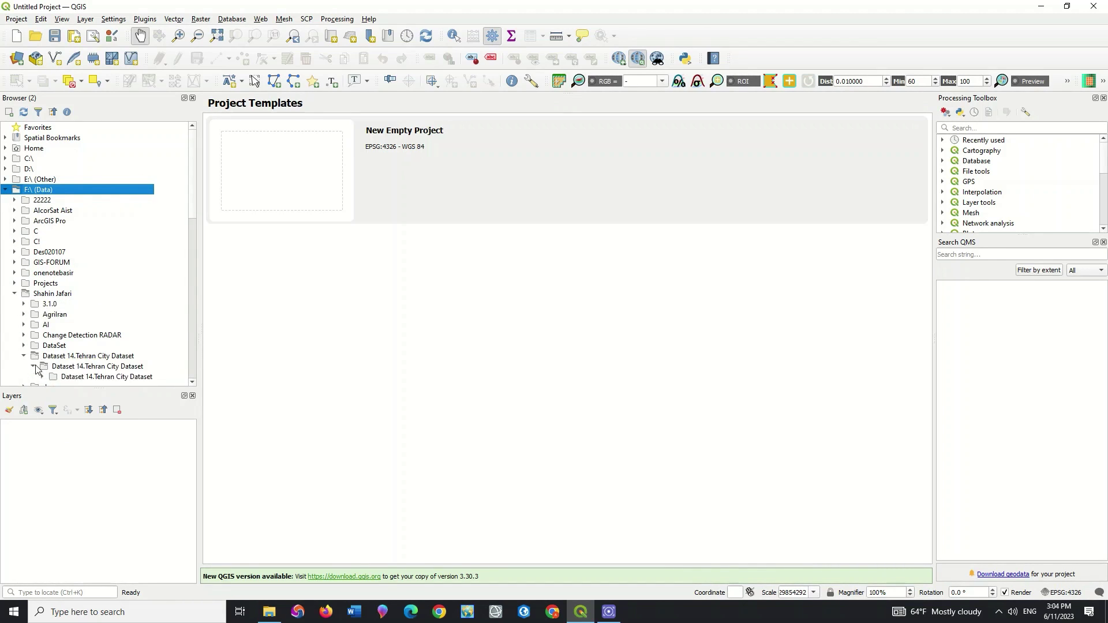
pyautogui.scroll(-1, 39, 356)
pyautogui.click(42, 345)
pyautogui.scroll(-1, 46, 346)
pyautogui.click(52, 325)
pyautogui.scroll(-1, 51, 328)
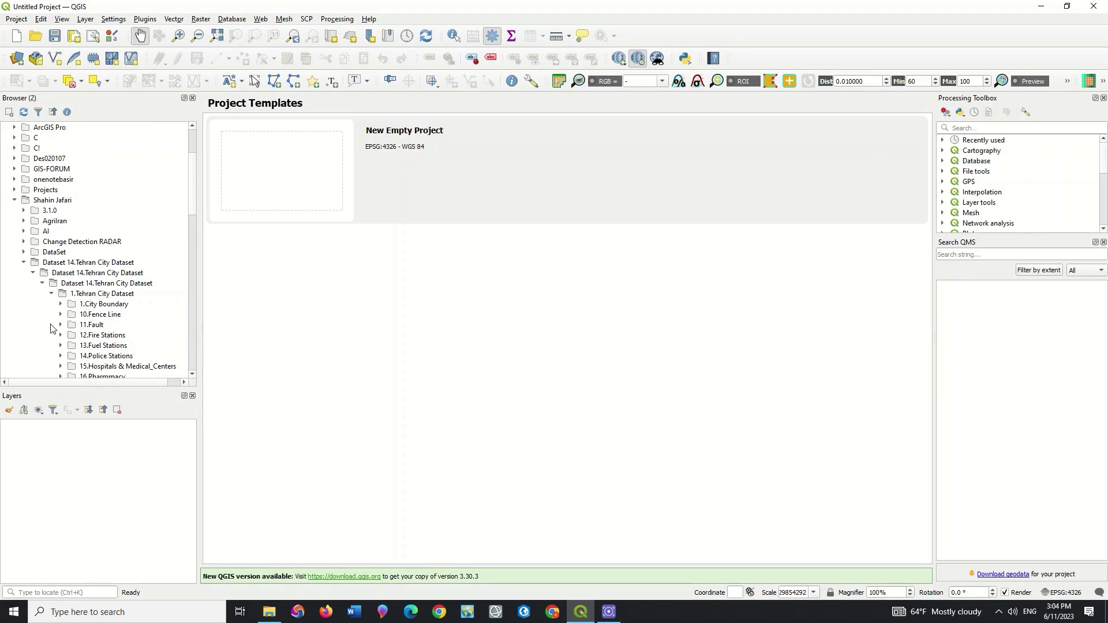
pyautogui.scroll(-2, 88, 336)
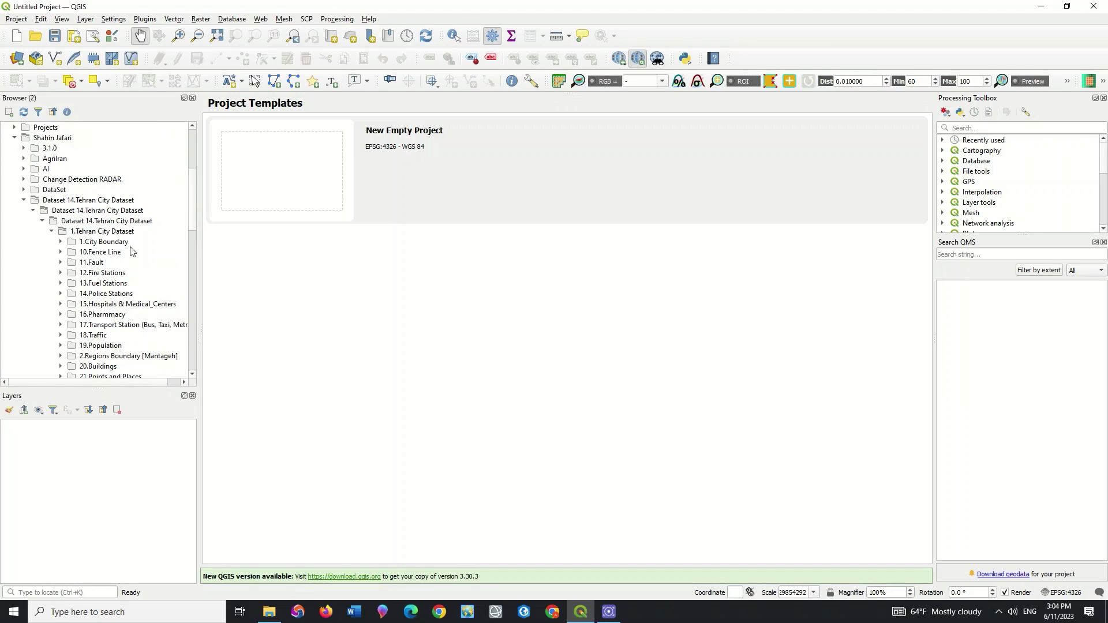
# Add City Boundary.shp from the 1.City Boundary folder to the project twice.
pyautogui.click(60, 242)
pyautogui.moveTo(114, 253); pyautogui.dragTo(456, 319)
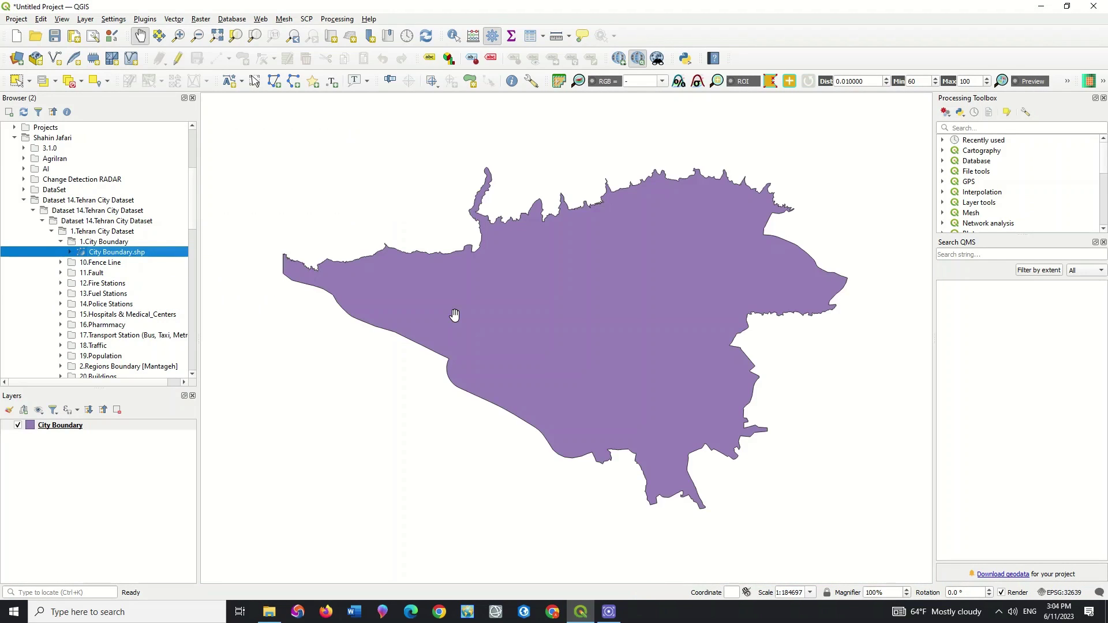
pyautogui.rightClick(158, 253)
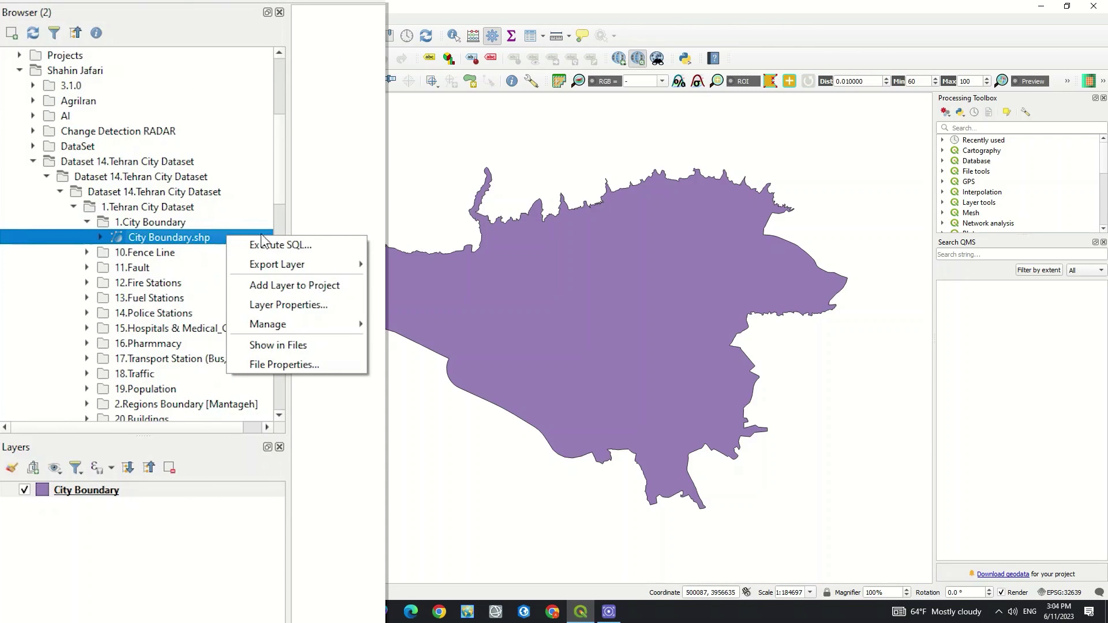
pyautogui.click(287, 286)
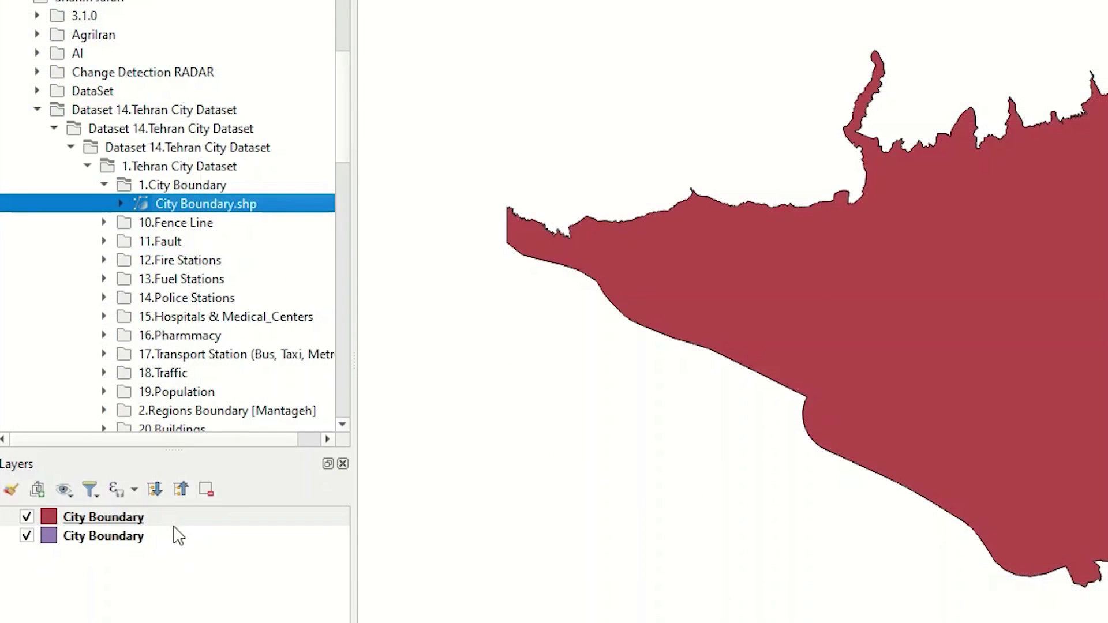
# Remove the lower of the two City Boundary layers from the project.
pyautogui.click(98, 436)
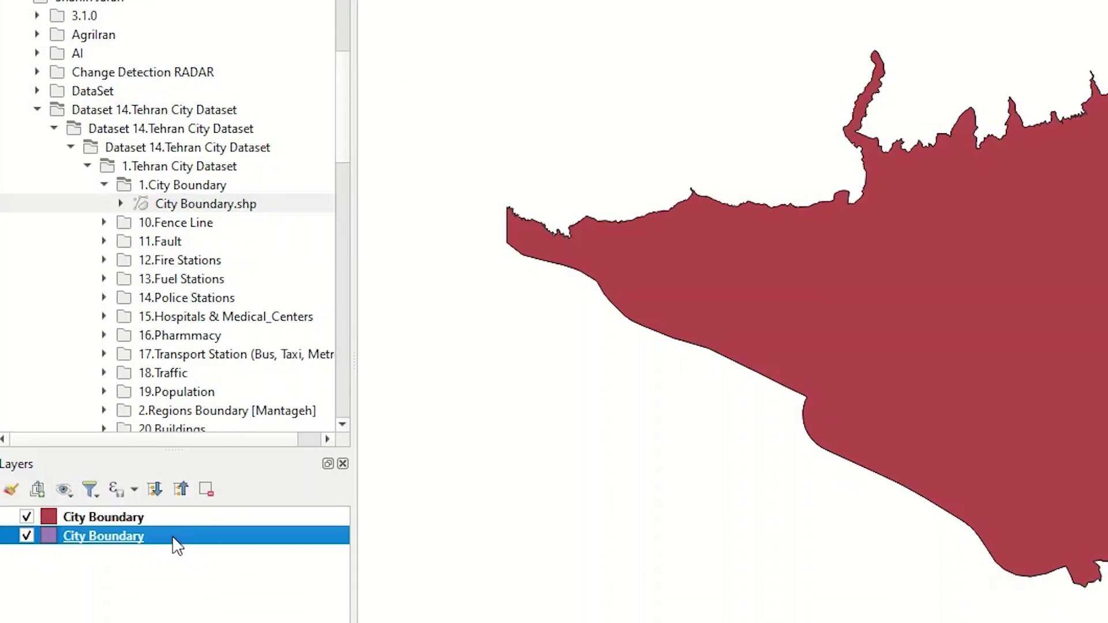
pyautogui.rightClick(176, 546)
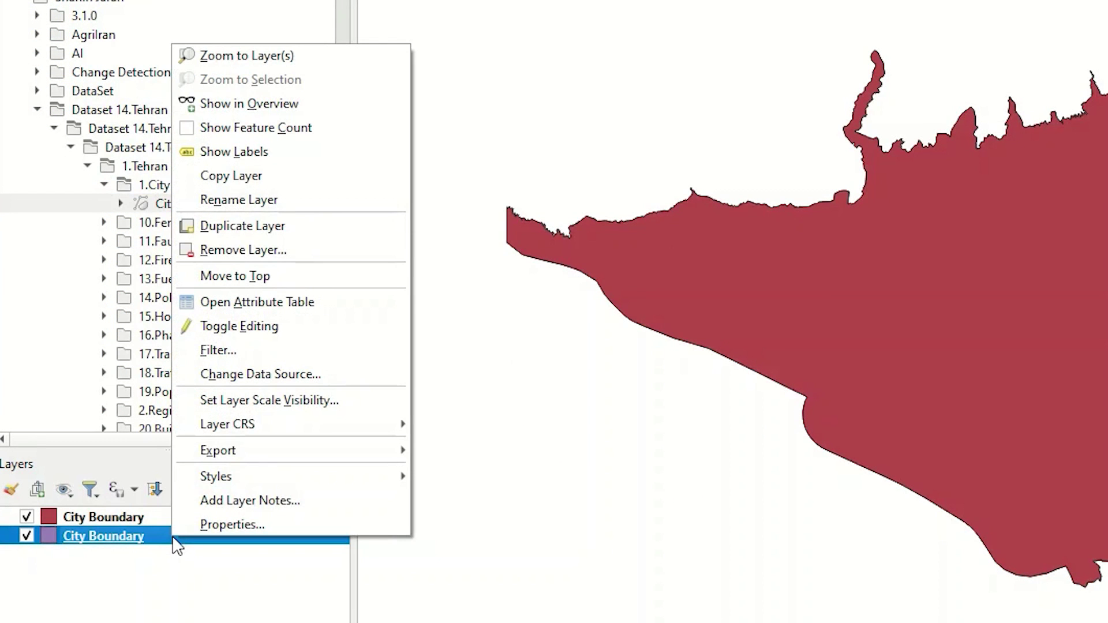
pyautogui.click(250, 250)
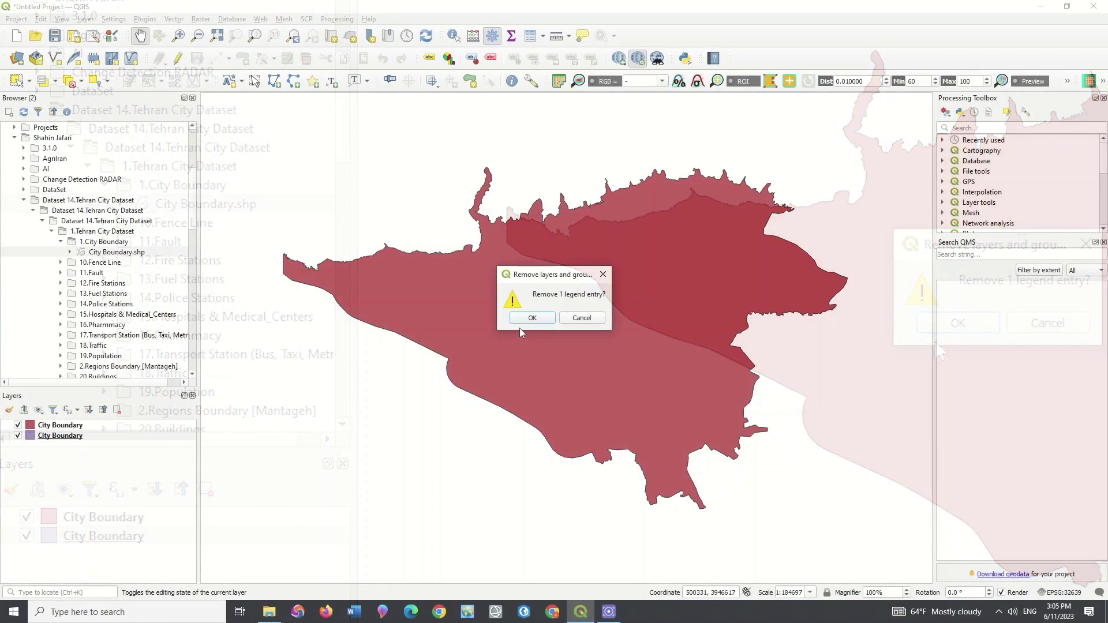
pyautogui.click(523, 319)
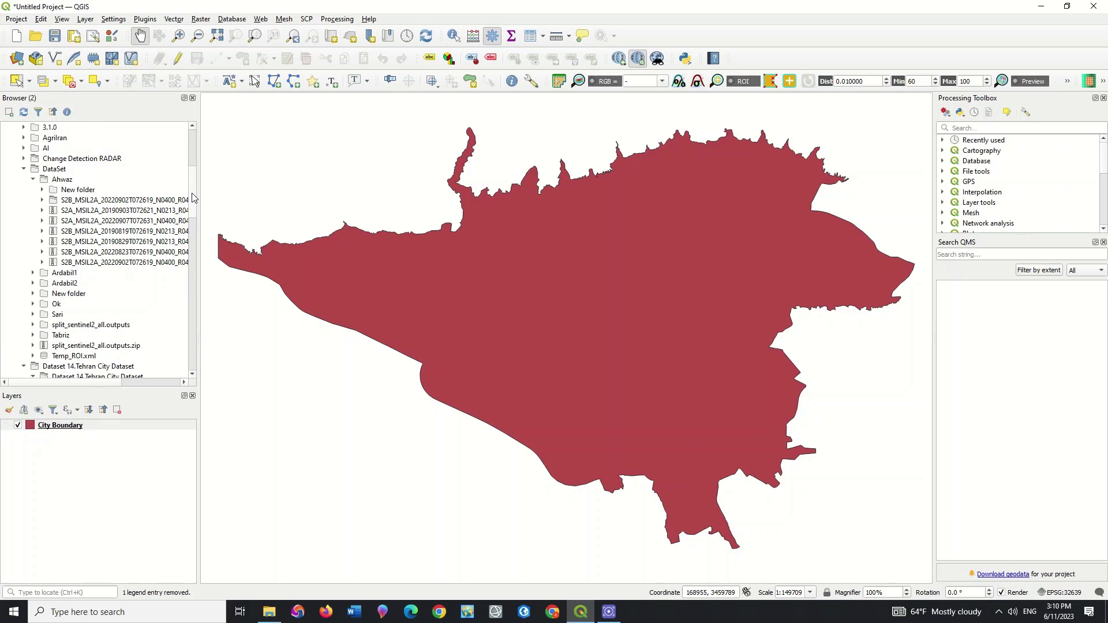
# Expand the S2B_MSIL2A_20220902T072619 image folder under Ahwaz to reach its R10m rasters, and widen the Browser (2) panel.
pyautogui.click(43, 199)
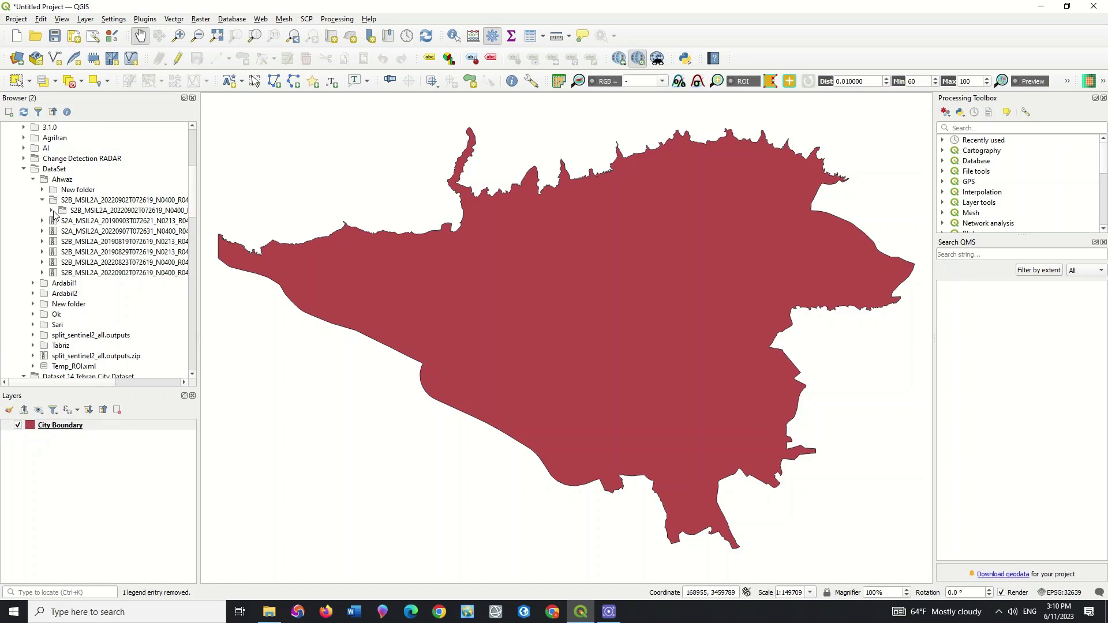
pyautogui.click(51, 210)
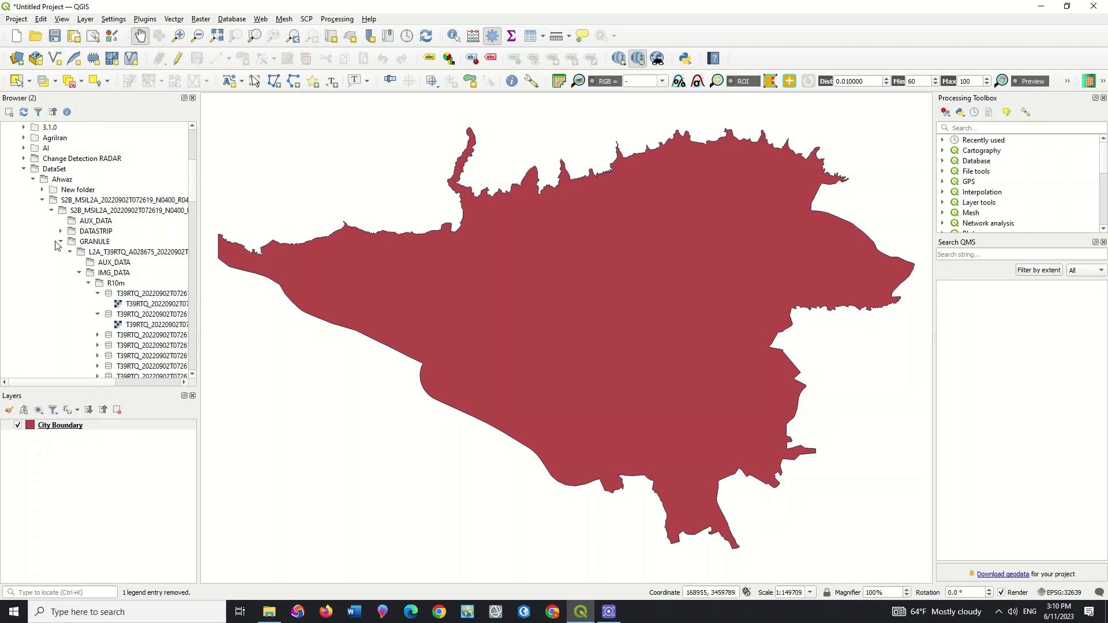
pyautogui.scroll(-1, 175, 305)
pyautogui.moveTo(198, 294); pyautogui.dragTo(275, 298)
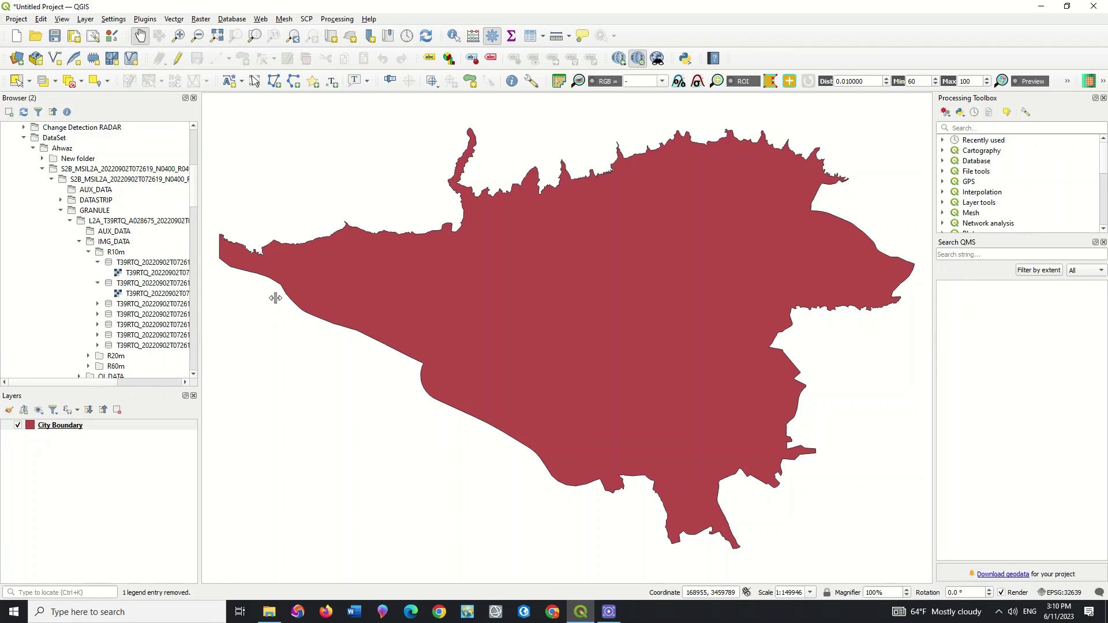
# Add the T39RTQ_20220902T072619_B03_10m raster from the R10m folder to the project.
pyautogui.rightClick(125, 306)
pyautogui.click(147, 294)
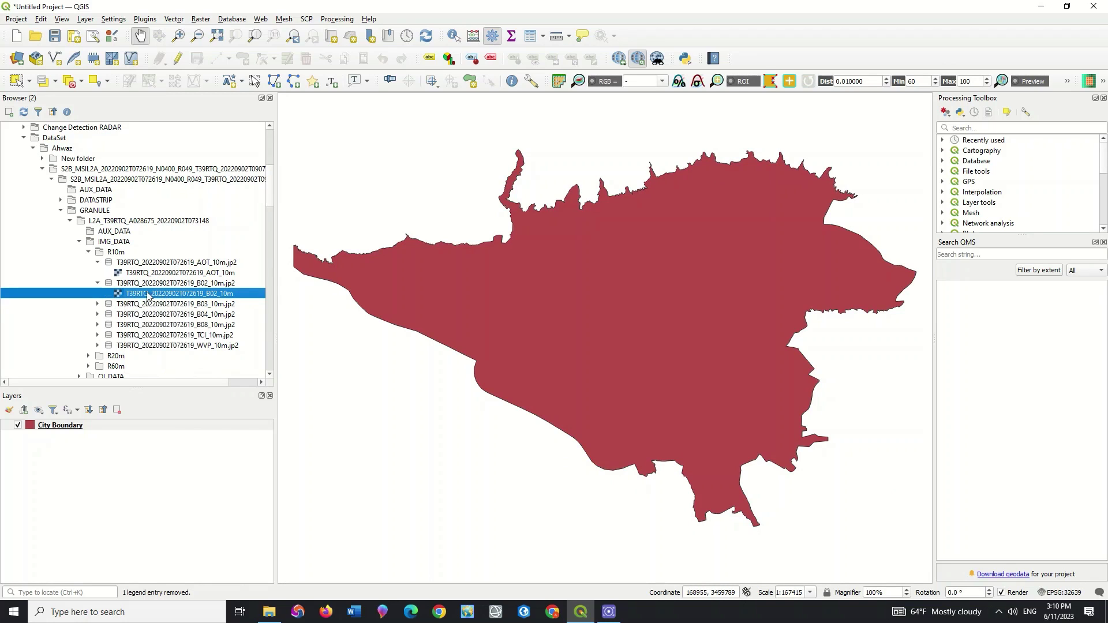
pyautogui.click(97, 304)
pyautogui.rightClick(149, 315)
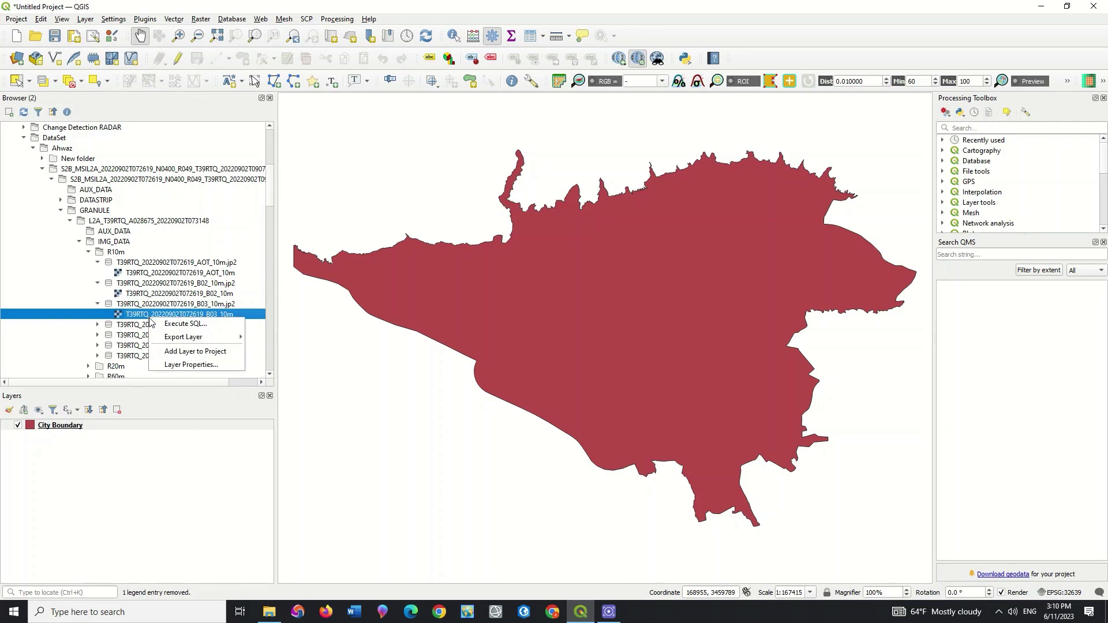
pyautogui.click(195, 352)
# Zoom the map to the extent of the T39RTQ_20220902T072619_B03_10m raster layer.
pyautogui.rightClick(170, 428)
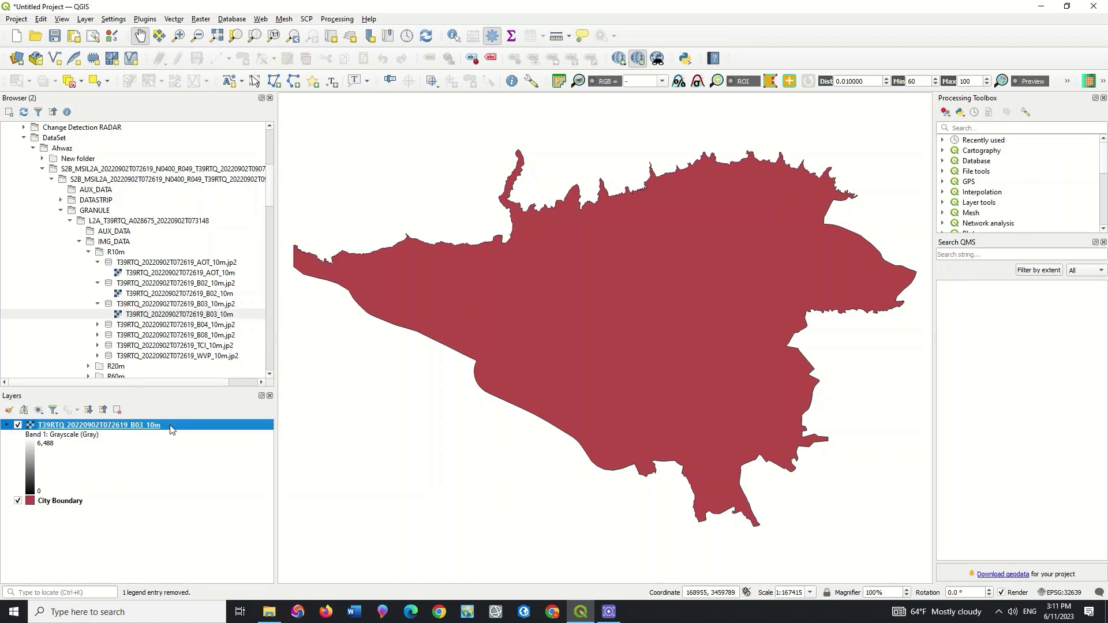
pyautogui.moveTo(207, 363)
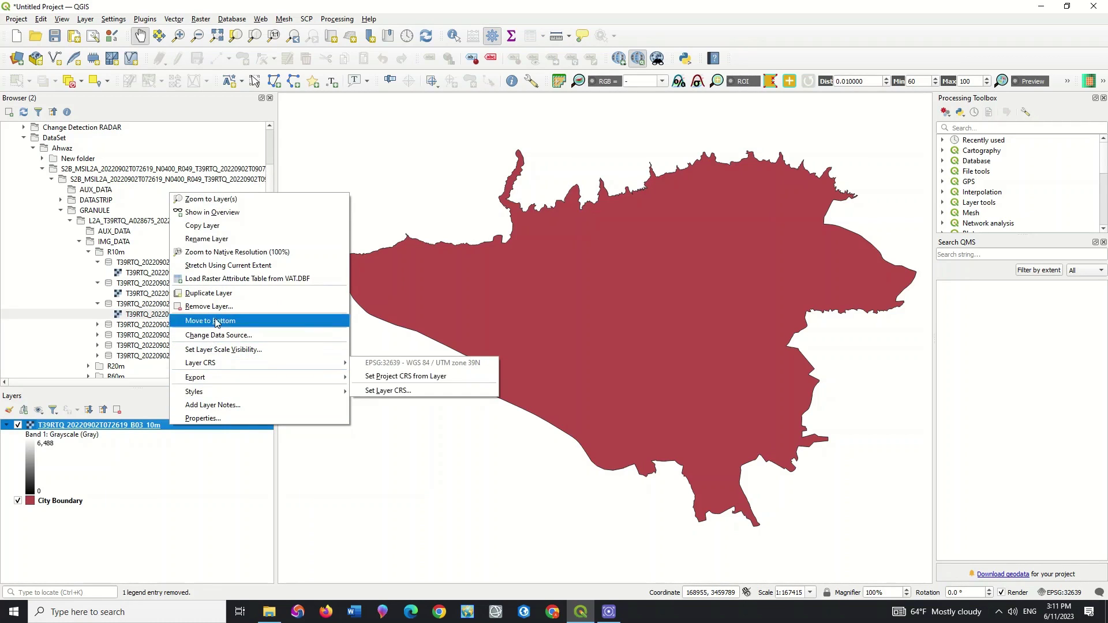
pyautogui.click(231, 200)
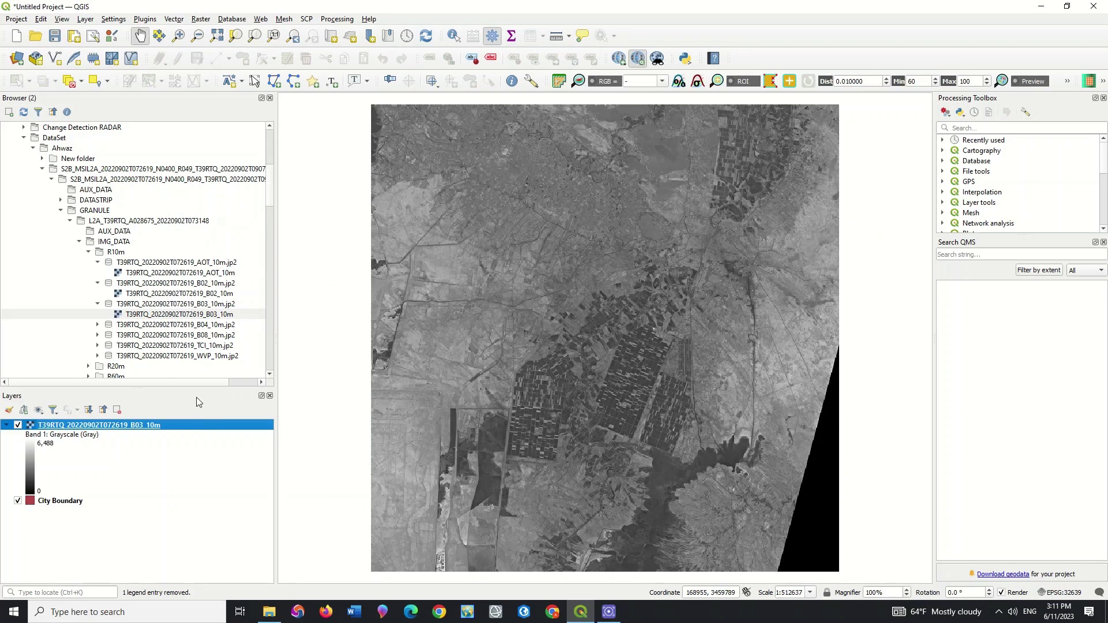
# Examine the general information, including file size, in the B03_10m raster's layer properties, and close them without changes.
pyautogui.rightClick(195, 428)
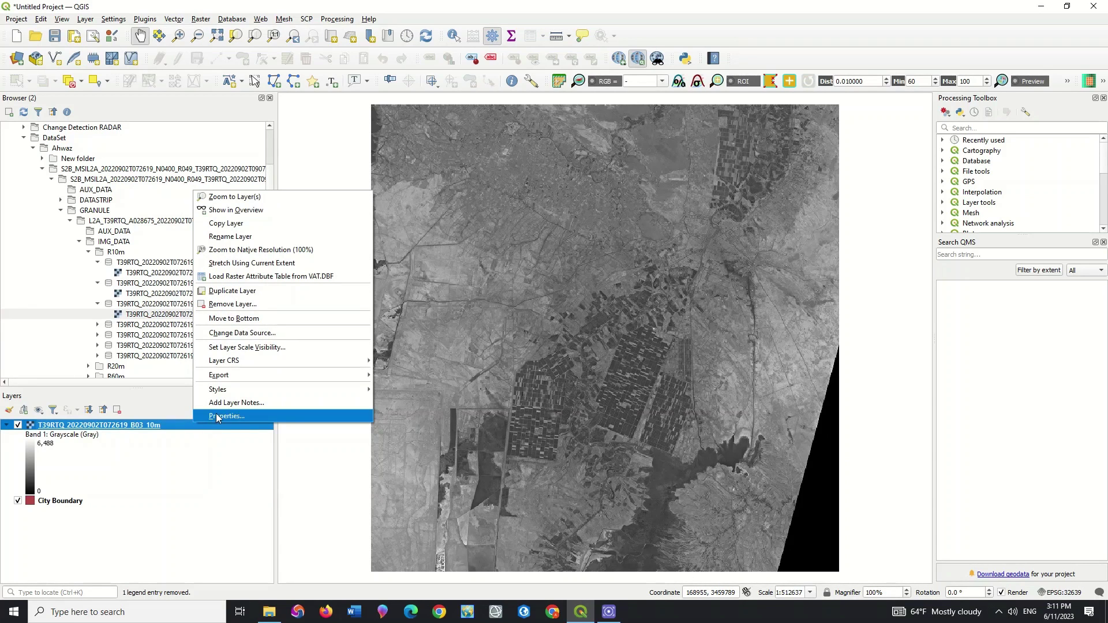
pyautogui.click(235, 416)
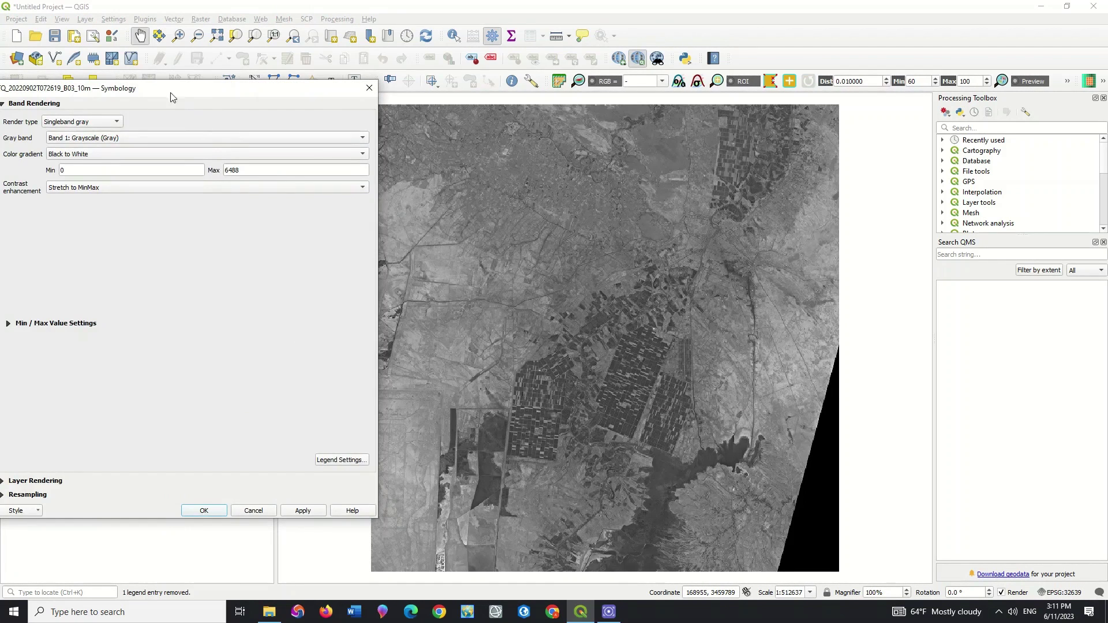
pyautogui.moveTo(172, 97); pyautogui.dragTo(425, 88)
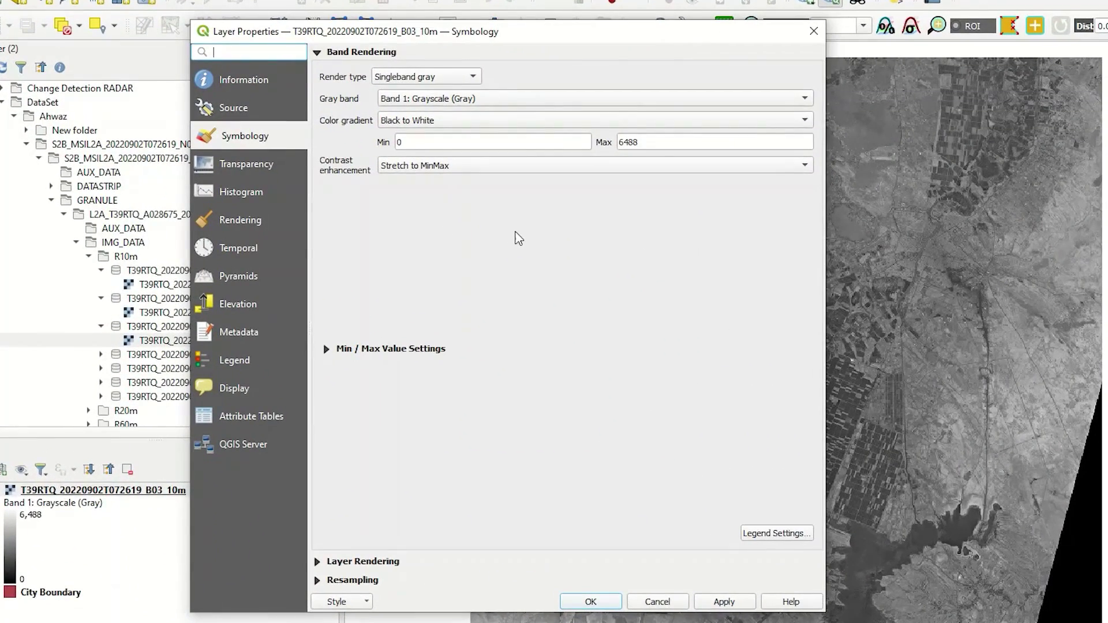
pyautogui.click(258, 75)
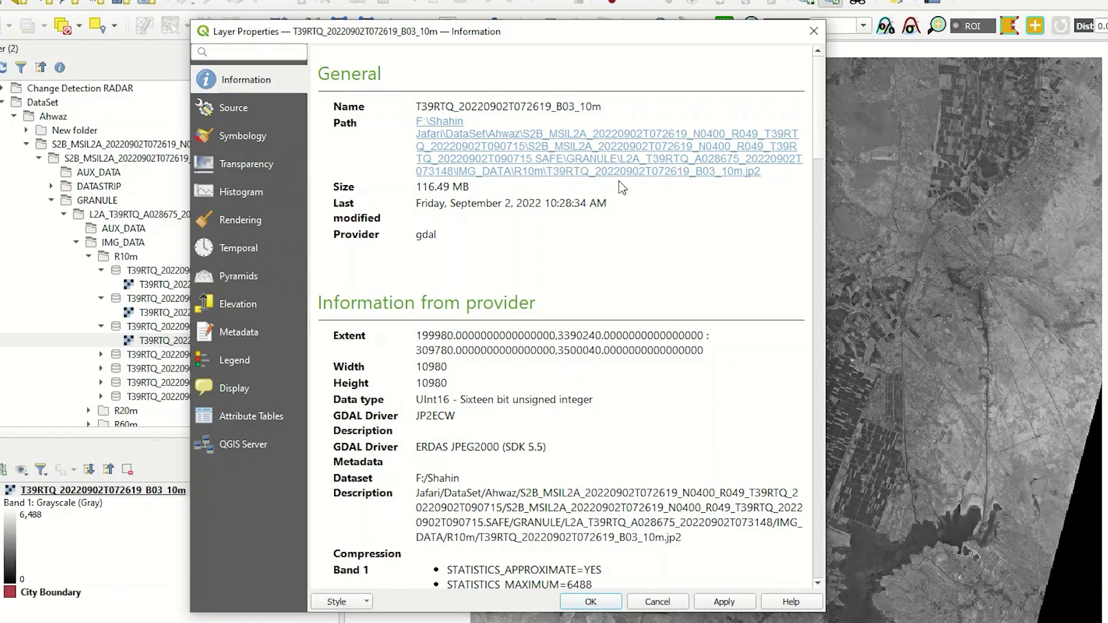
pyautogui.tripleClick(425, 187)
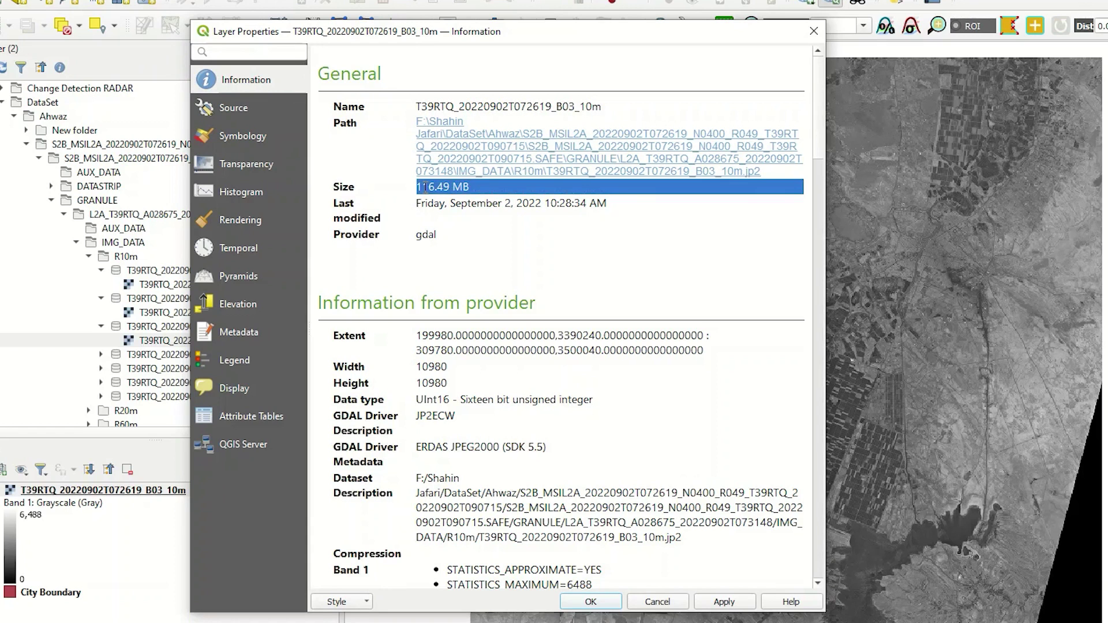
pyautogui.click(470, 208)
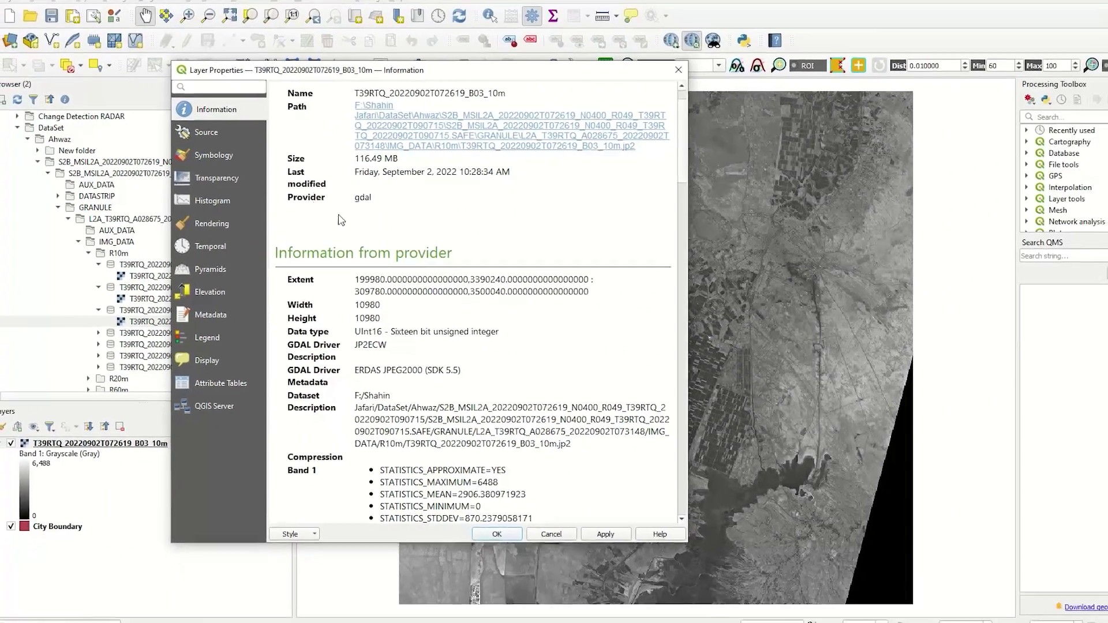
pyautogui.press('Escape')
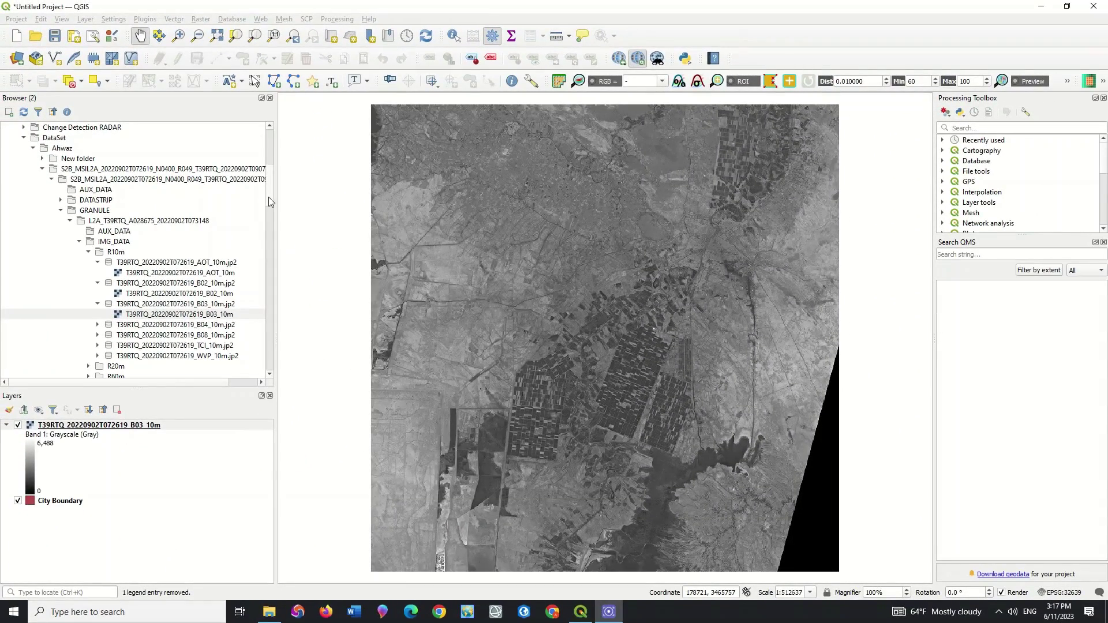
# Collapse the GRANULE, inner S2B_MSIL2A image and Ahwaz folders in the Browser (2) tree.
pyautogui.moveTo(269, 196); pyautogui.dragTo(272, 161)
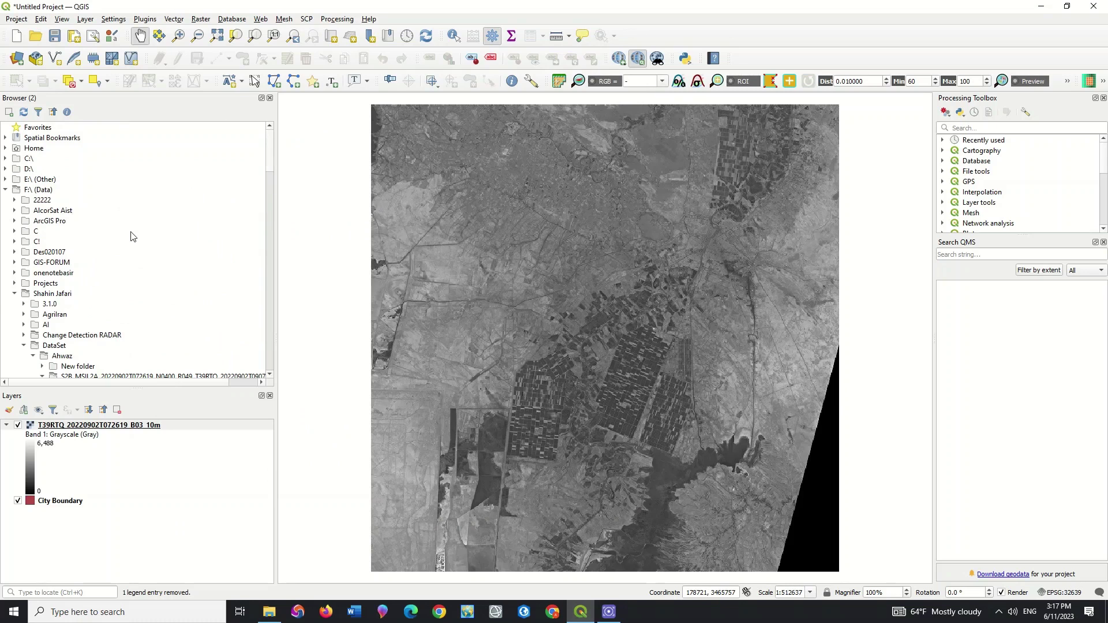
pyautogui.scroll(-3, 80, 287)
pyautogui.scroll(-1, 81, 287)
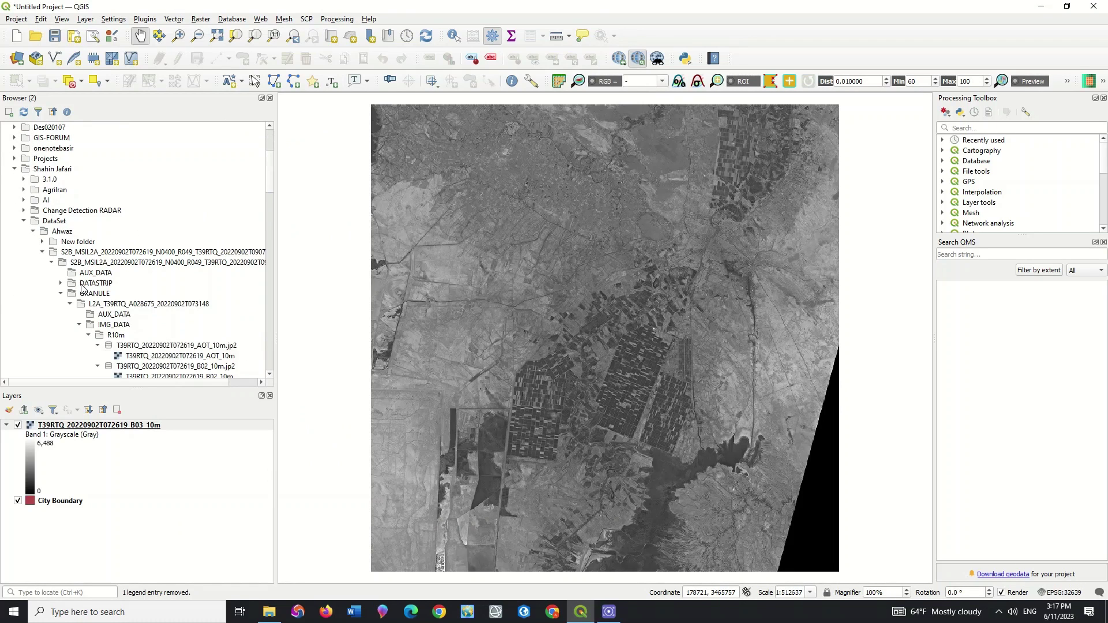
pyautogui.click(60, 294)
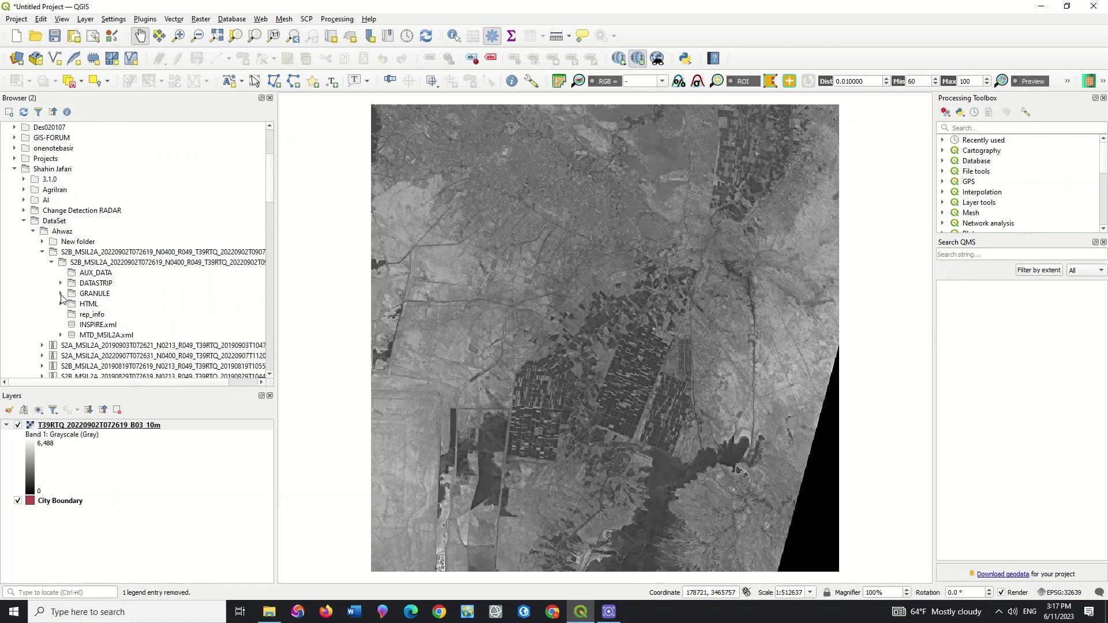
pyautogui.click(51, 262)
pyautogui.click(34, 232)
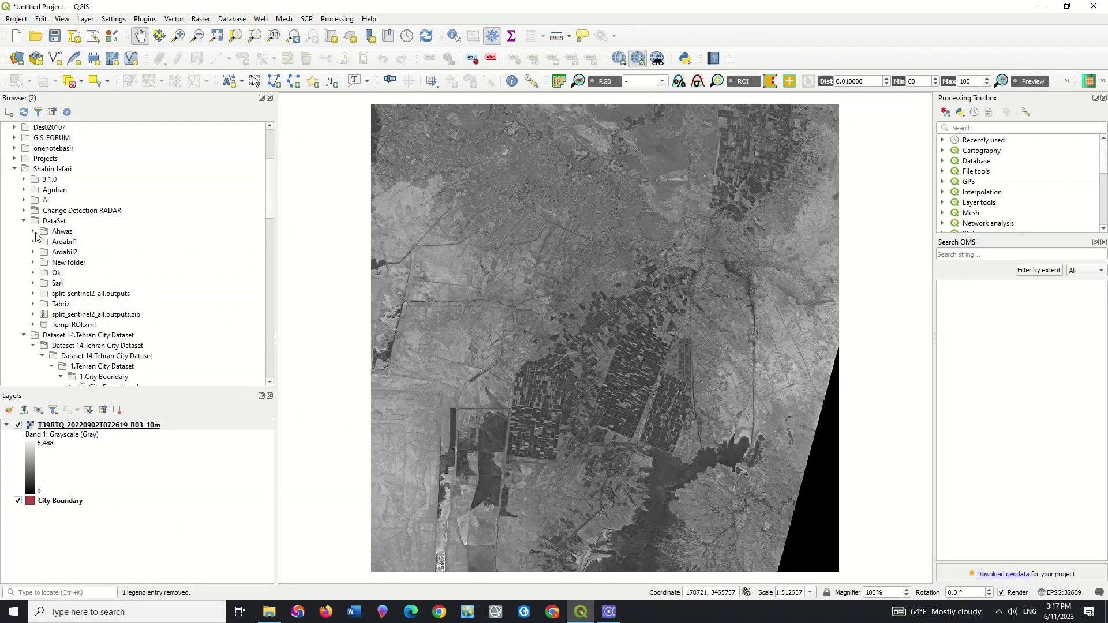
# Add the 1.Tehran City Dataset folder to the Browser's Favorites.
pyautogui.scroll(-3, 62, 263)
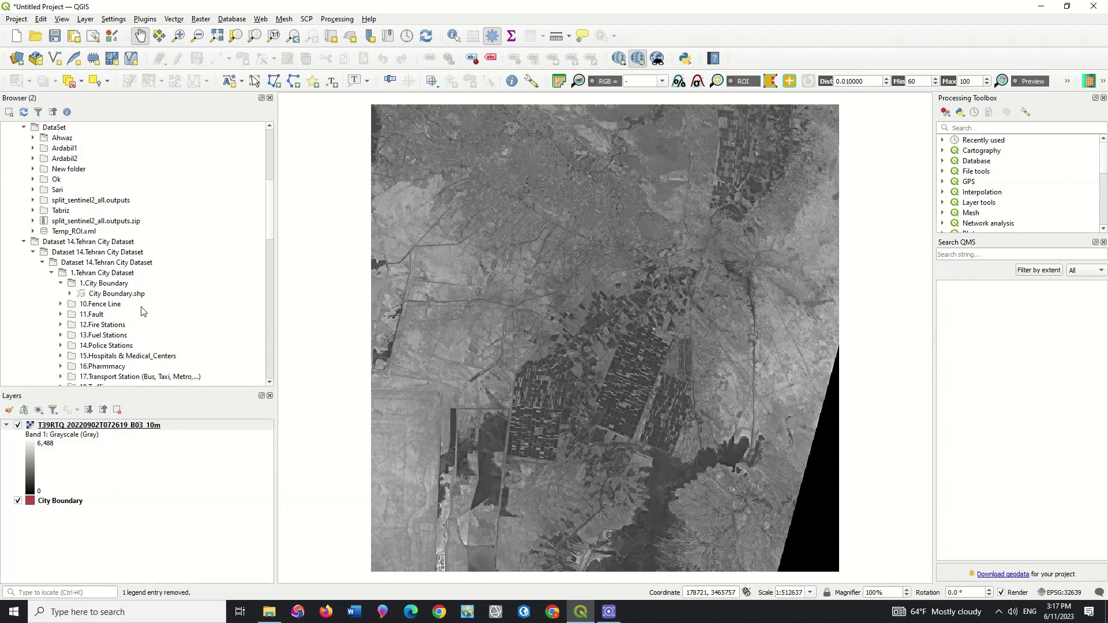
pyautogui.click(120, 275)
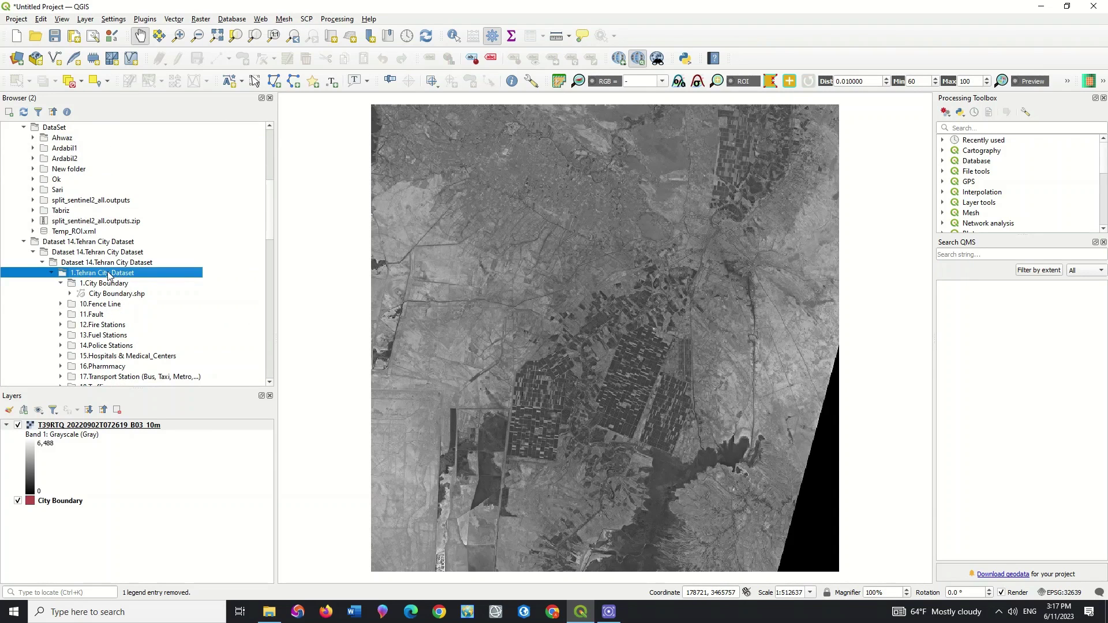
pyautogui.rightClick(108, 273)
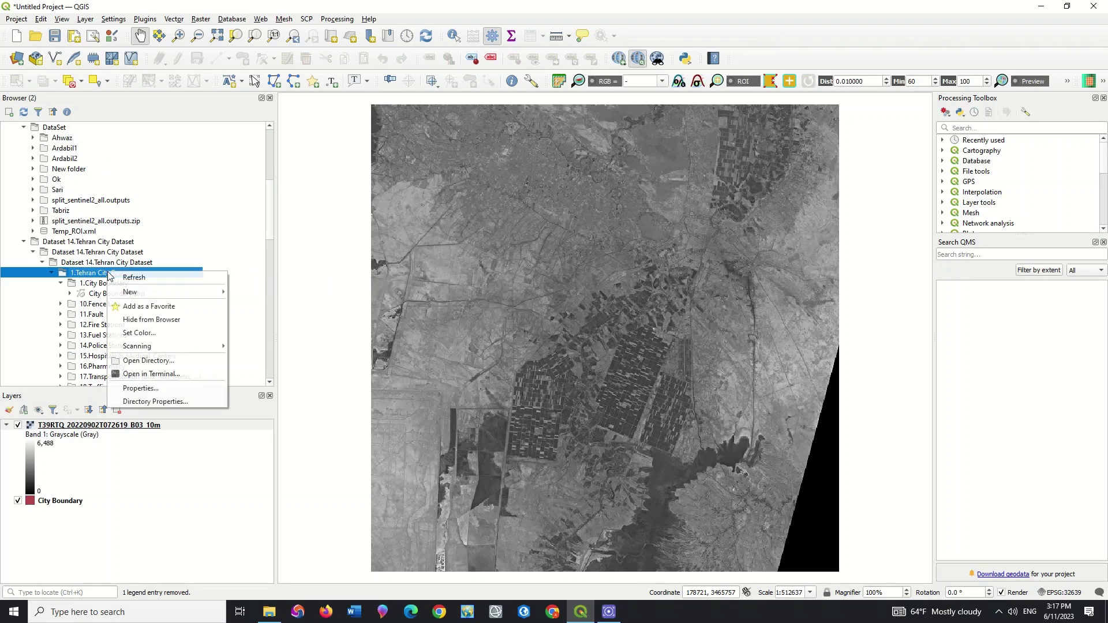
pyautogui.click(201, 309)
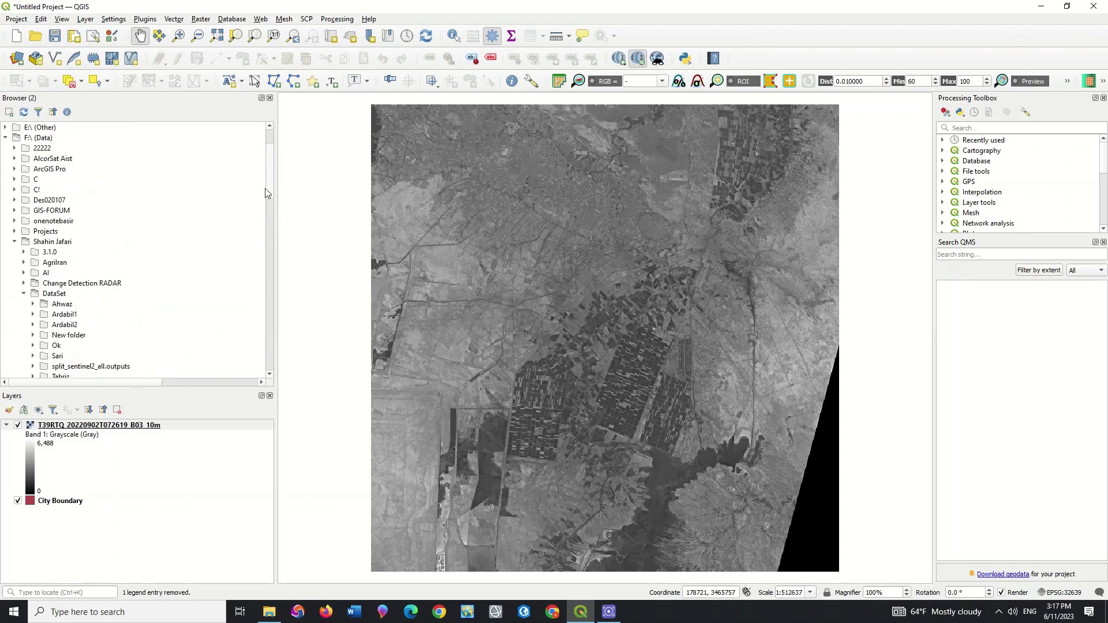
# Add Police_Stations.shp to the project from the 14.Police Stations folder inside the favorite Tehran City Dataset folder.
pyautogui.click(36, 129)
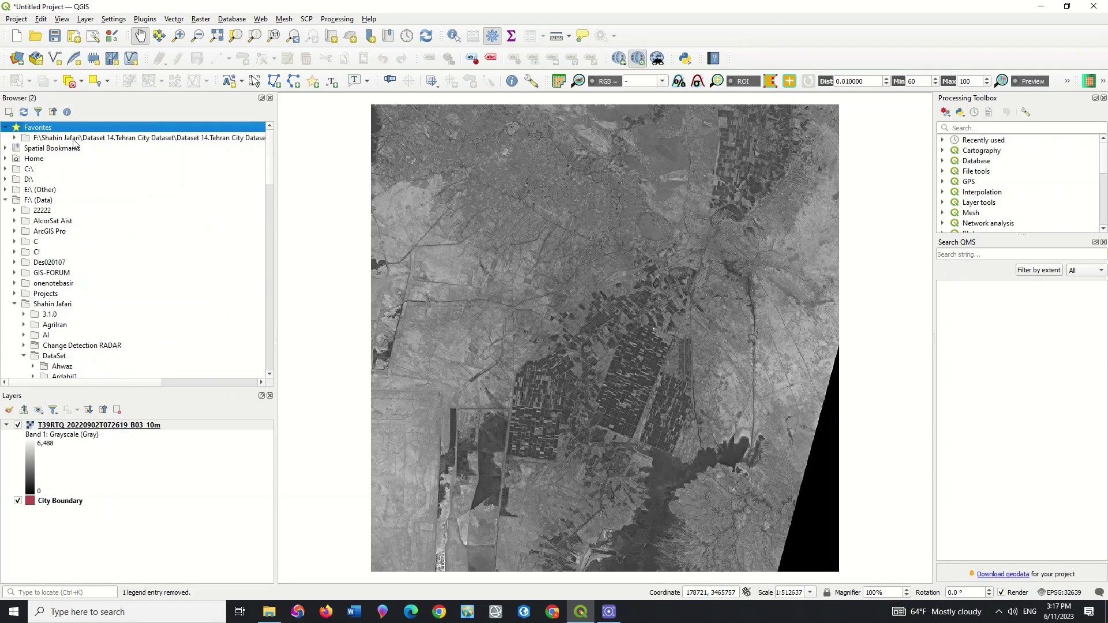
pyautogui.click(109, 139)
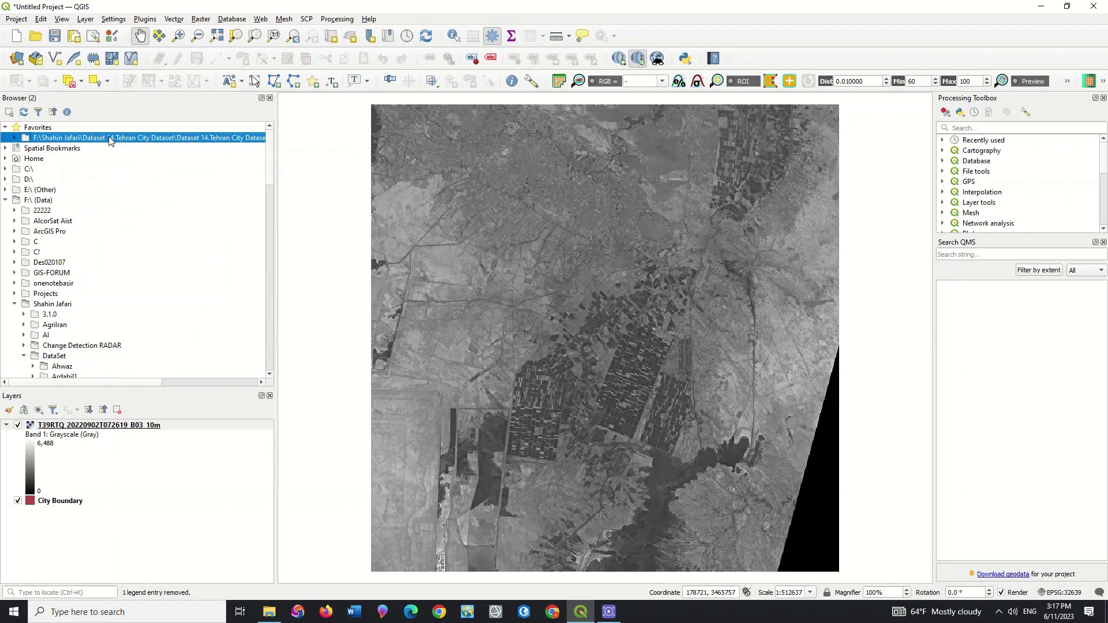
pyautogui.click(15, 139)
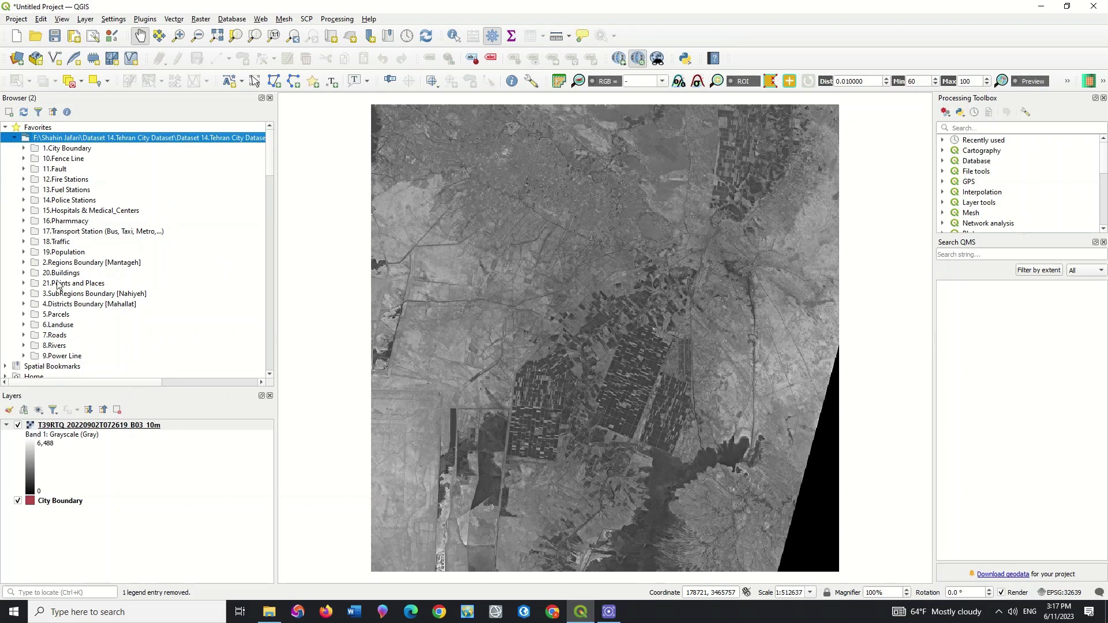
pyautogui.click(24, 200)
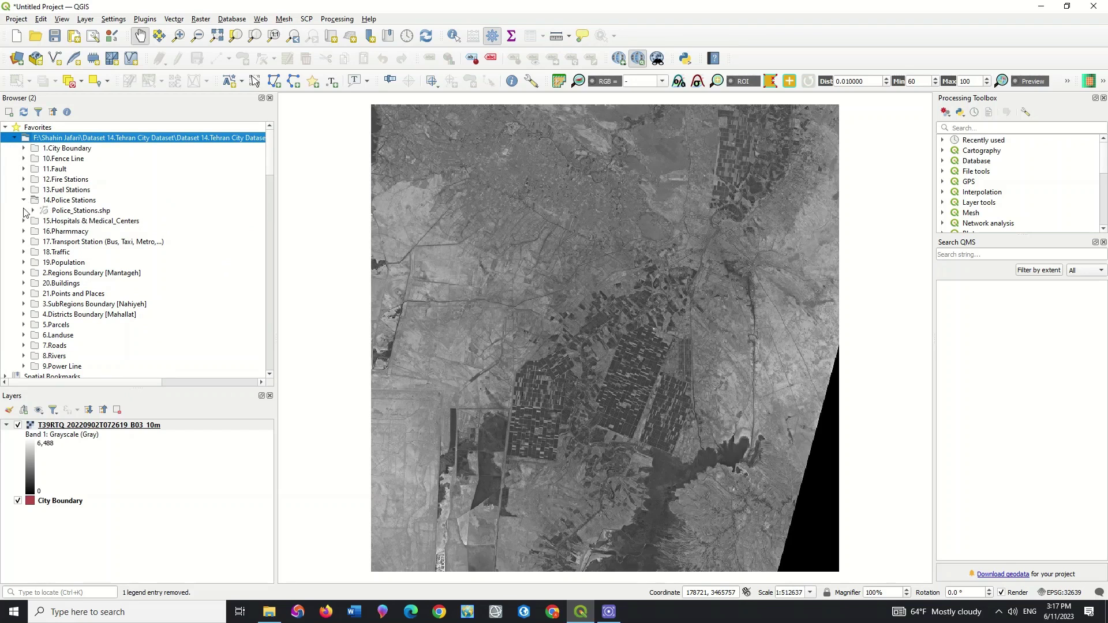
pyautogui.click(59, 211)
pyautogui.rightClick(85, 215)
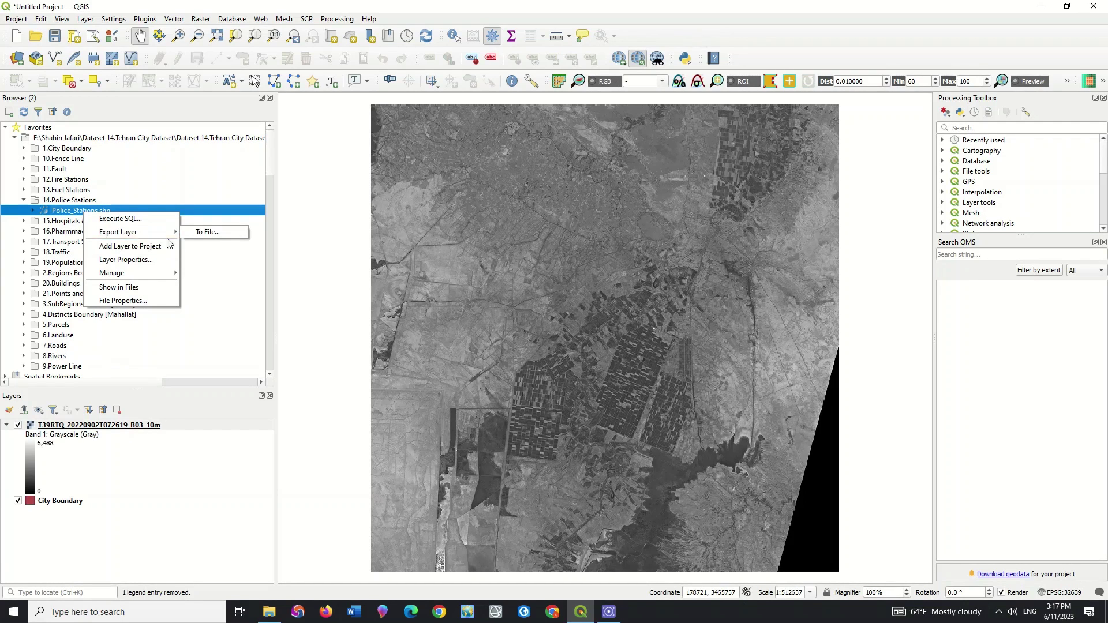
pyautogui.click(165, 246)
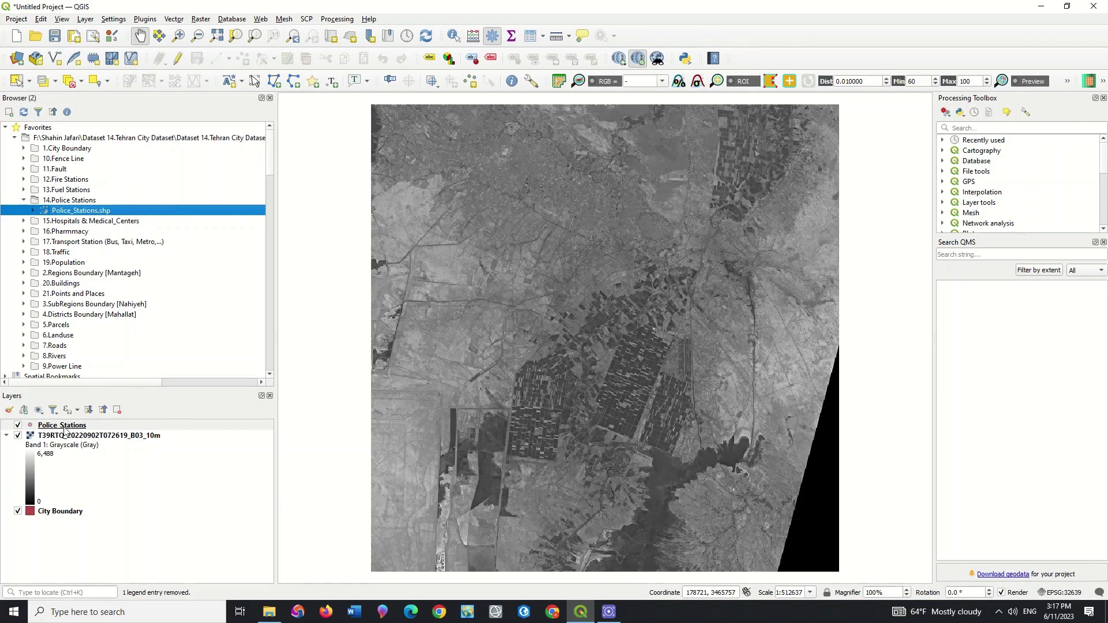
# Zoom the map to the Police_Stations layer, and view the points over the whole city boundary.
pyautogui.rightClick(68, 427)
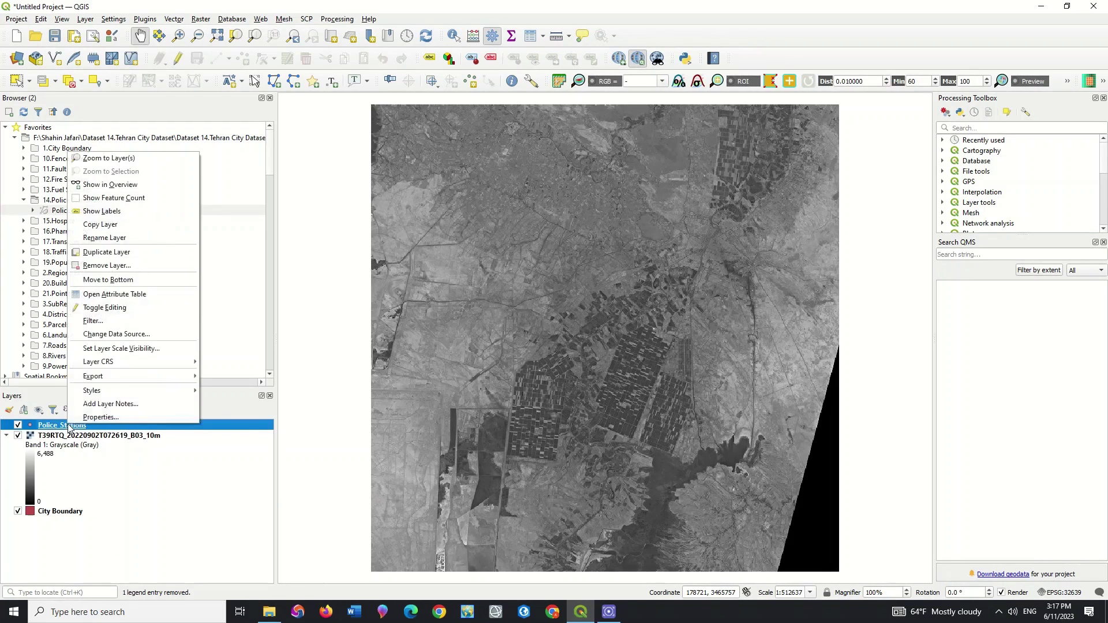
pyautogui.click(132, 162)
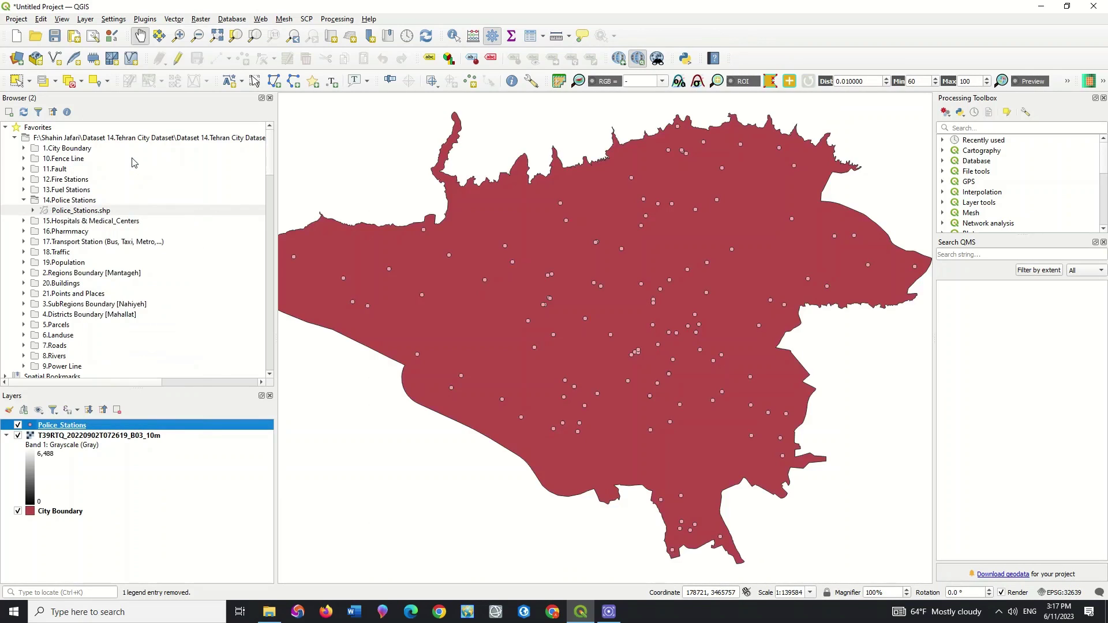
pyautogui.click(170, 437)
pyautogui.moveTo(504, 206); pyautogui.dragTo(515, 216)
pyautogui.scroll(-2, 515, 216)
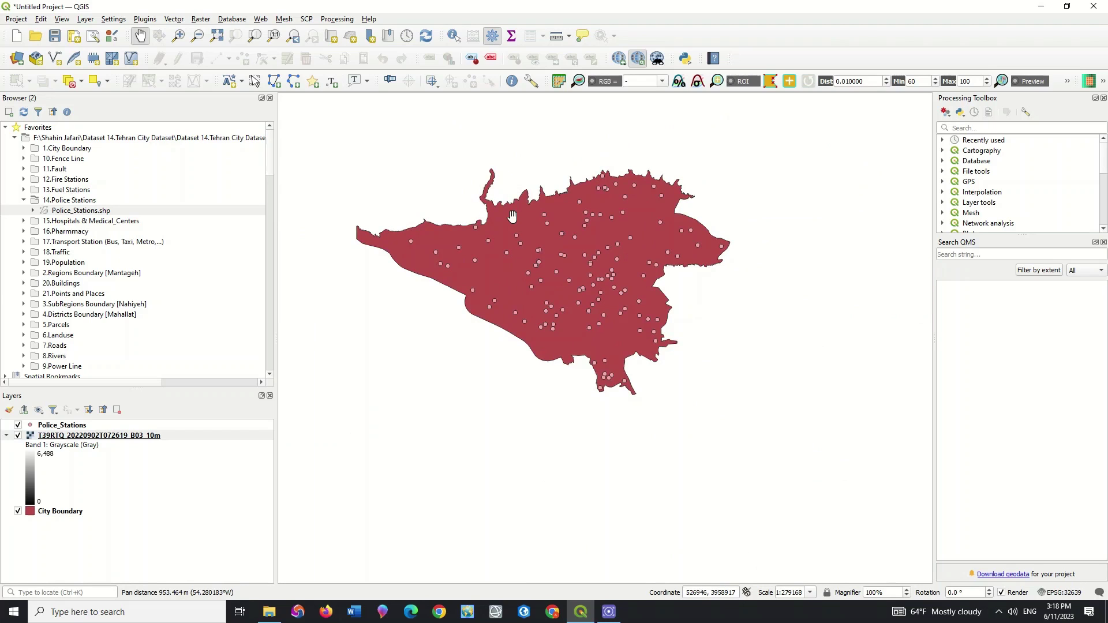
# Add Pharmacy.shp from the favorite folder's 16.Pharmmacy subfolder to the project.
pyautogui.click(24, 231)
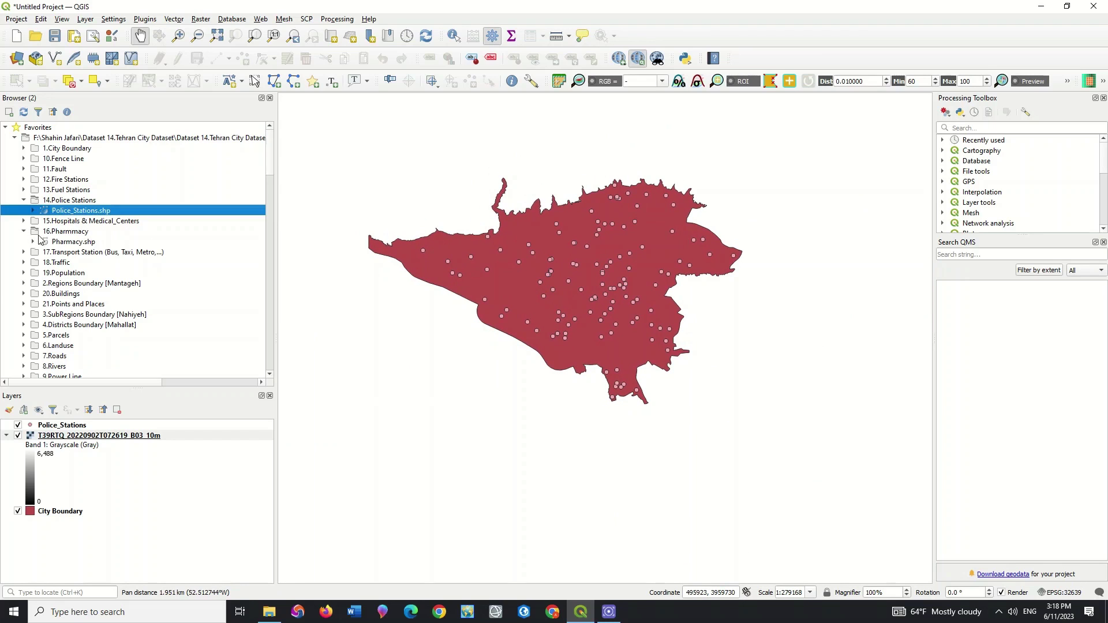
pyautogui.click(71, 243)
pyautogui.rightClick(70, 242)
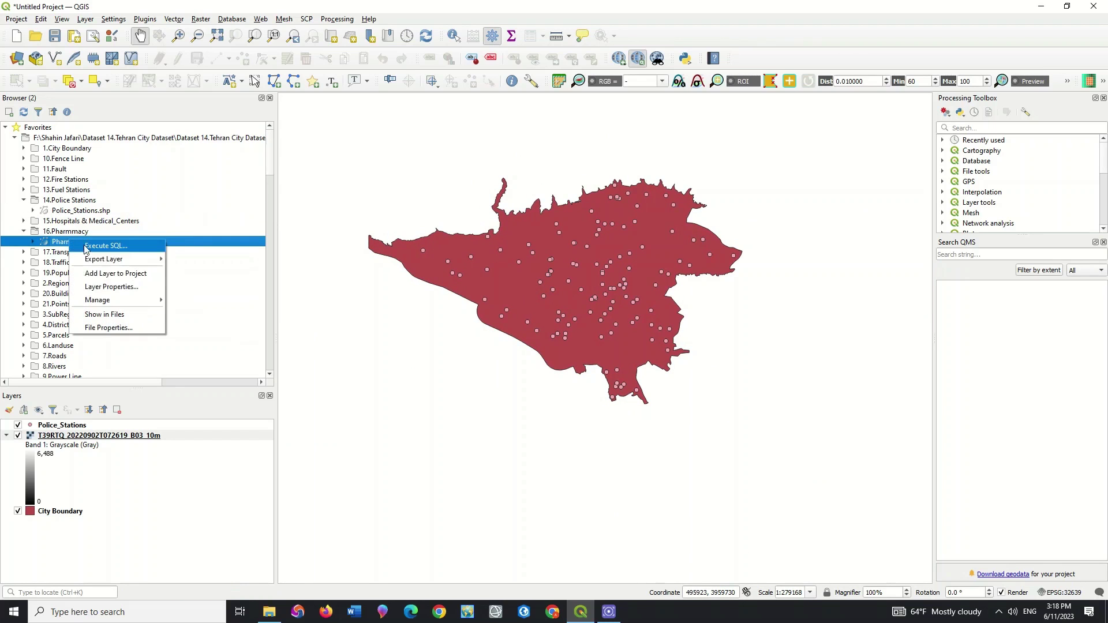
pyautogui.click(135, 278)
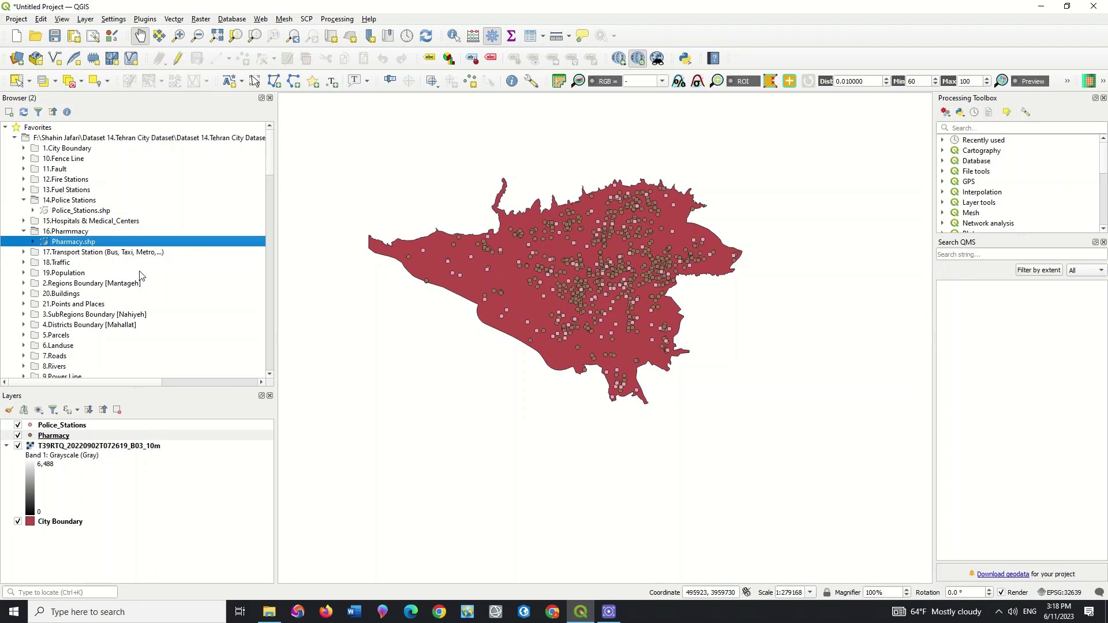
# Collapse the favorite dataset folder and the F:\ (Data) drive, and shorten the Browser (2) panel to enlarge the Layers panel.
pyautogui.click(15, 139)
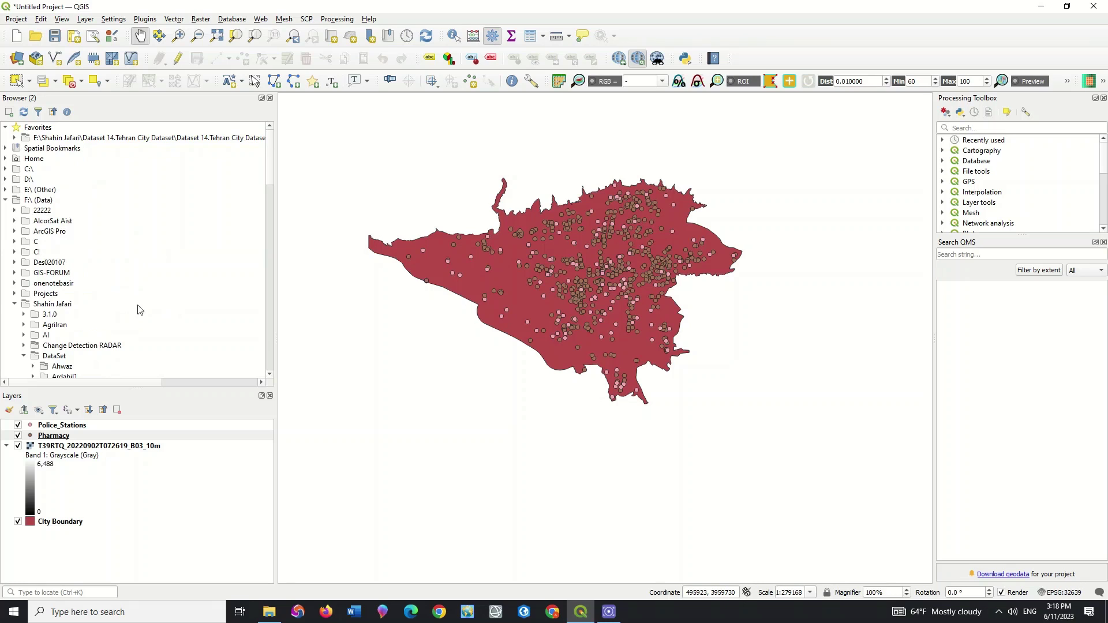
pyautogui.click(6, 201)
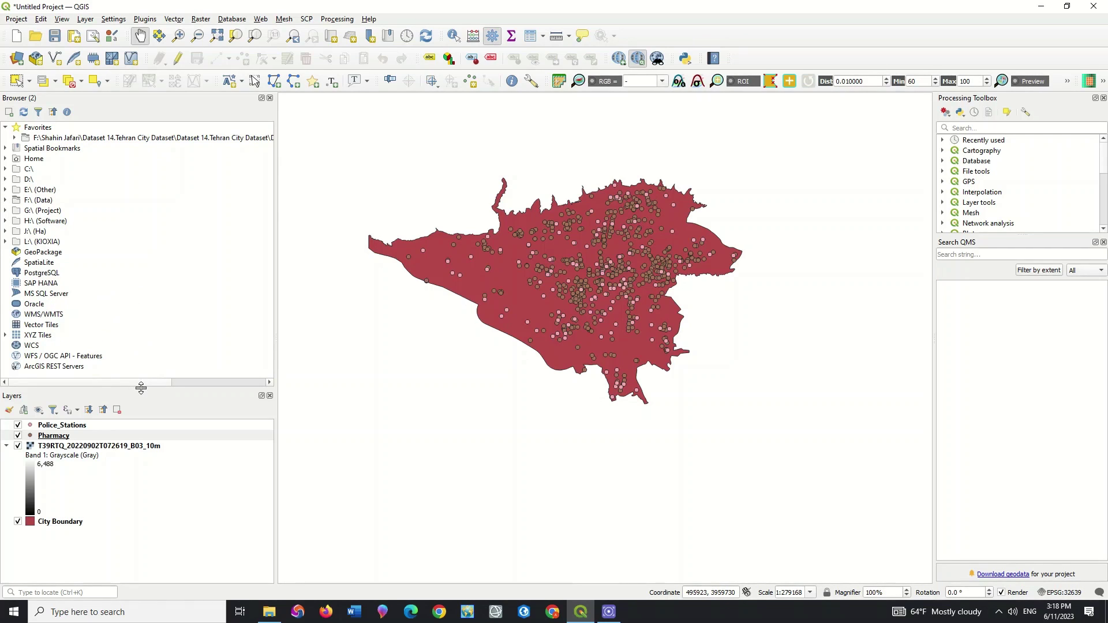
pyautogui.moveTo(144, 388); pyautogui.dragTo(144, 276)
pyautogui.click(165, 338)
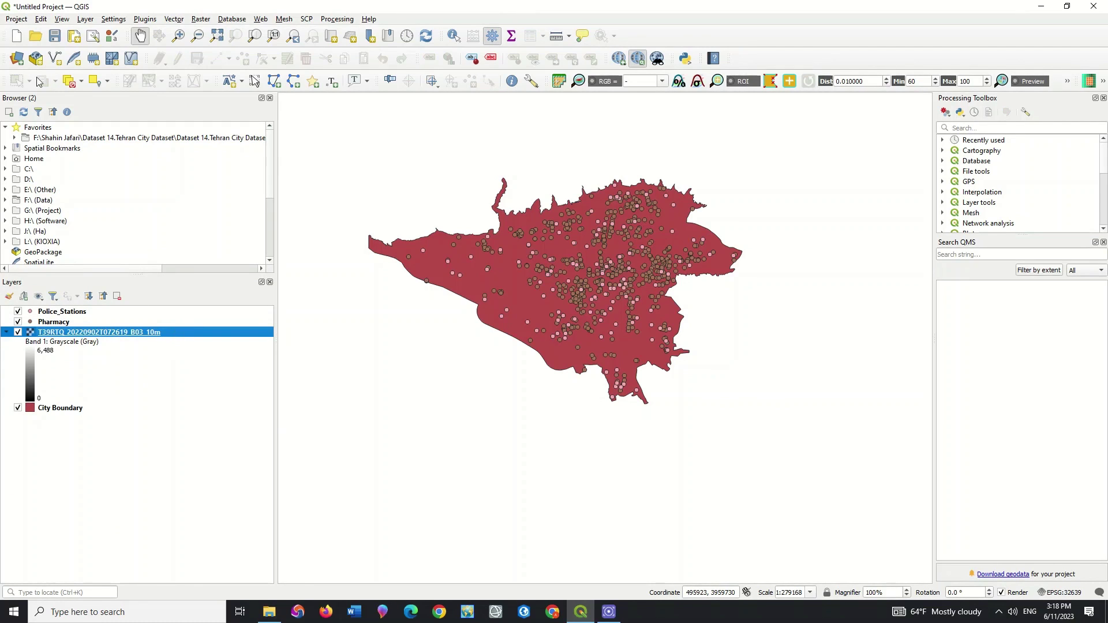
# Start a new blank project, discarding the current one without saving.
pyautogui.click(16, 35)
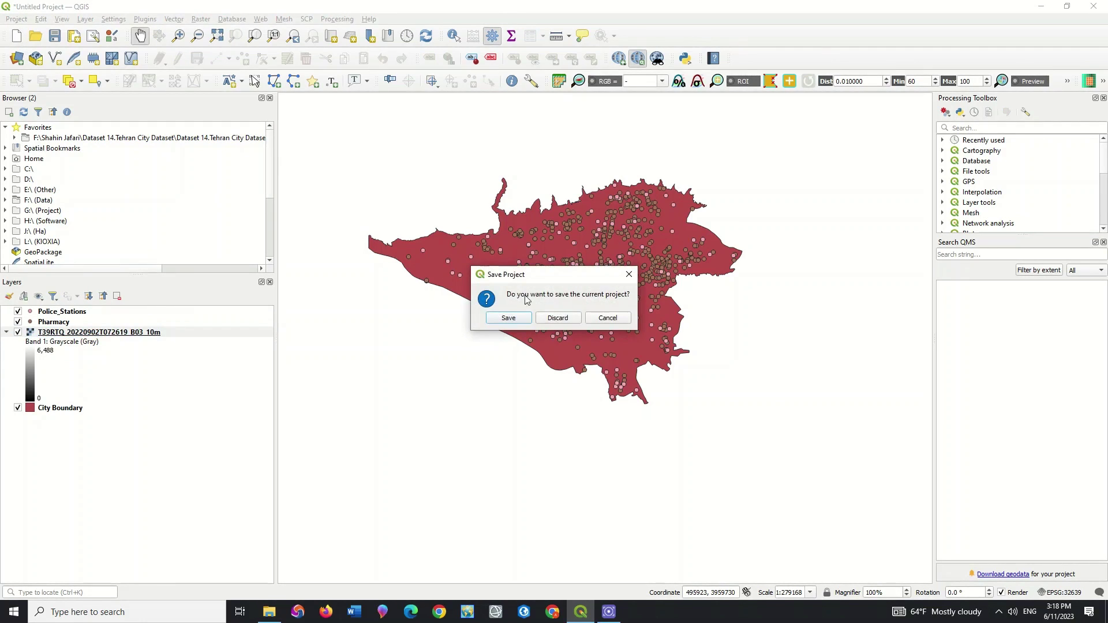
pyautogui.click(564, 323)
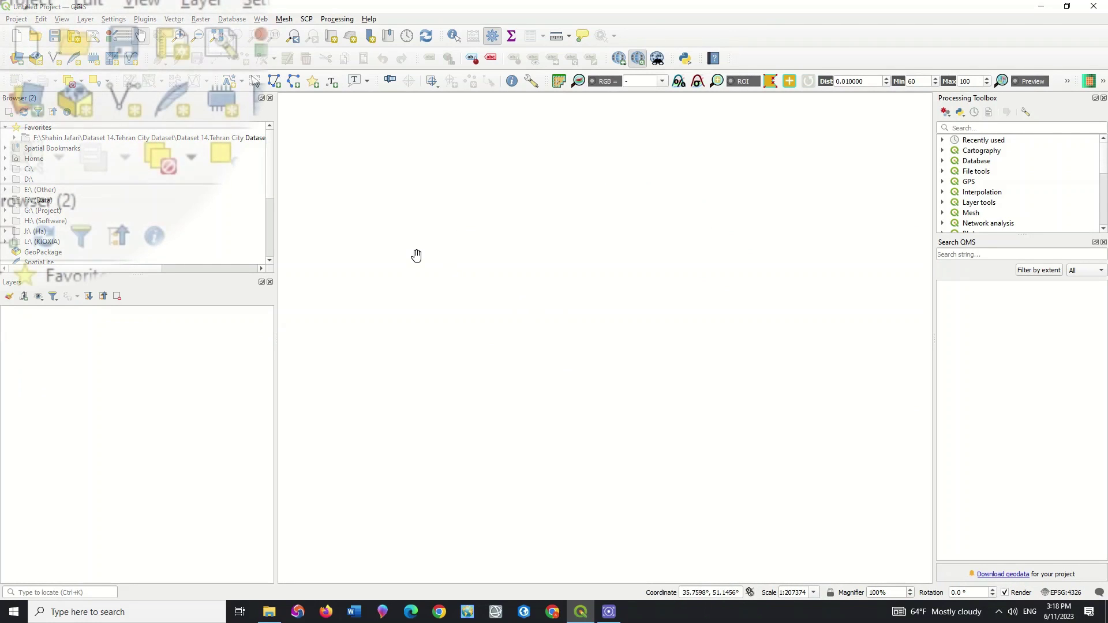
# Open the Data Source Manager, switch it to browsing files, and expand the favorite 1.Tehran City Dataset folder.
pyautogui.click(28, 105)
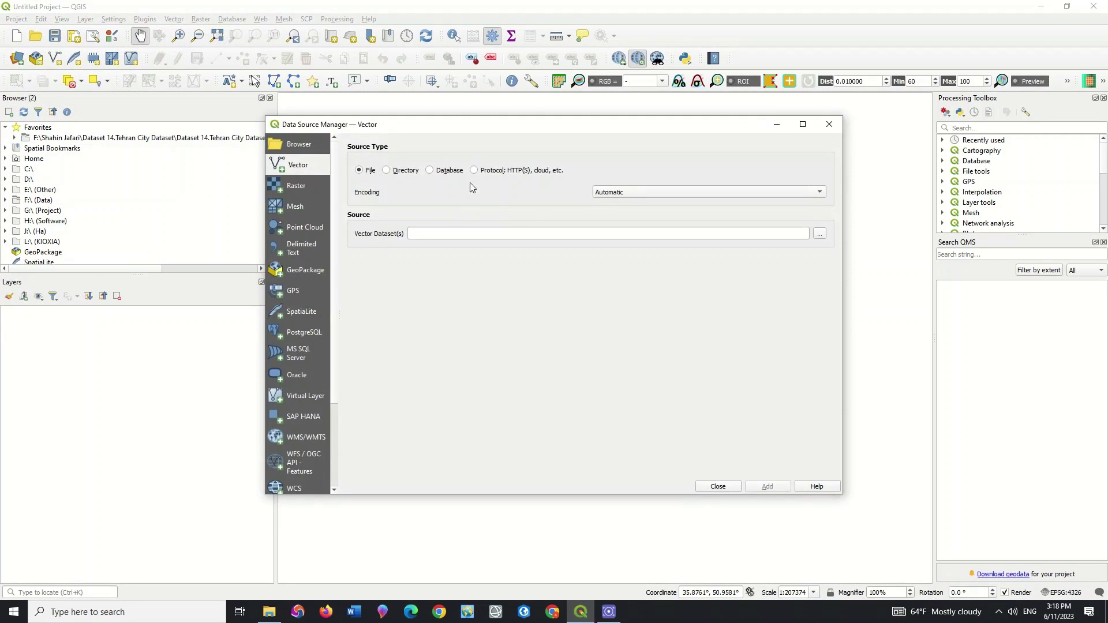
pyautogui.moveTo(424, 125); pyautogui.dragTo(407, 123)
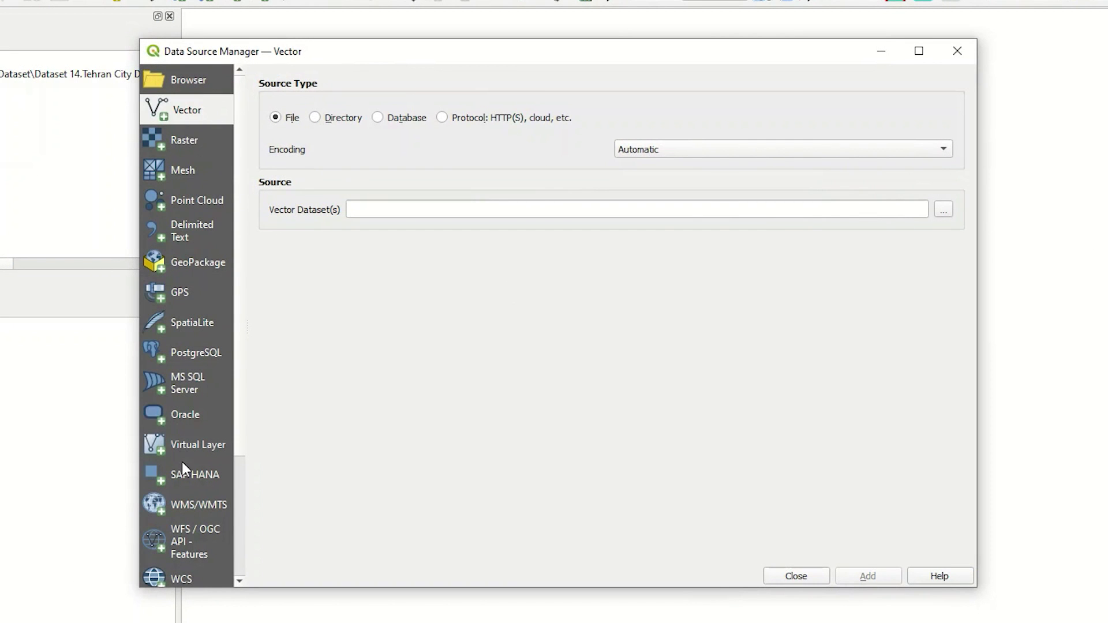
pyautogui.click(192, 74)
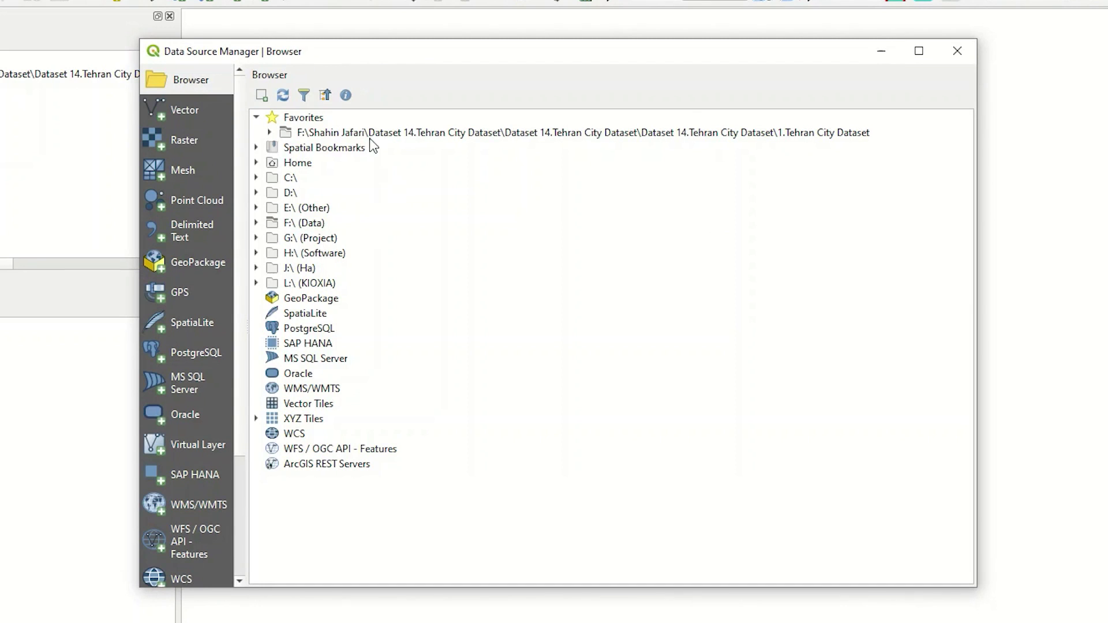
pyautogui.click(349, 132)
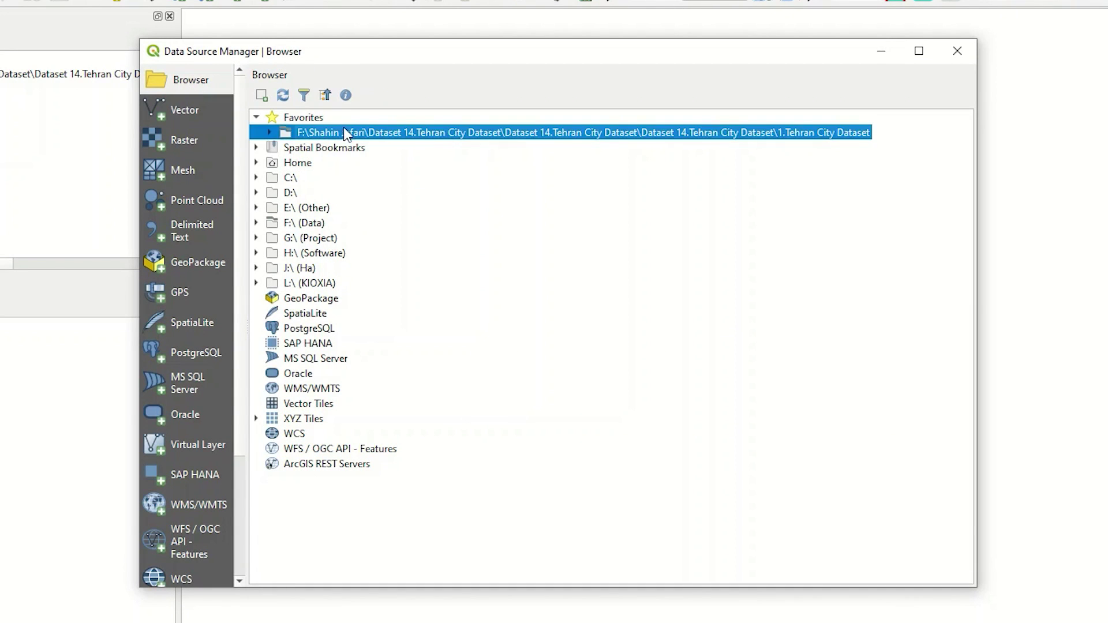
pyautogui.click(270, 132)
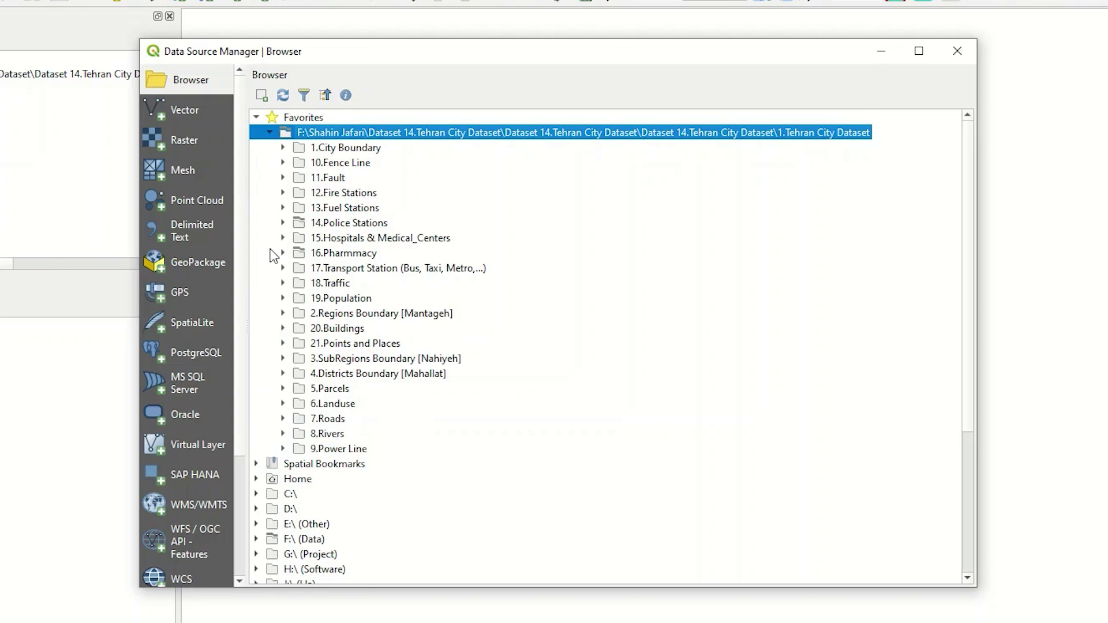
# Add Highways.shp from the favorite dataset's 7.Roads > 1.Highways subfolder to the project.
pyautogui.click(283, 419)
pyautogui.click(296, 434)
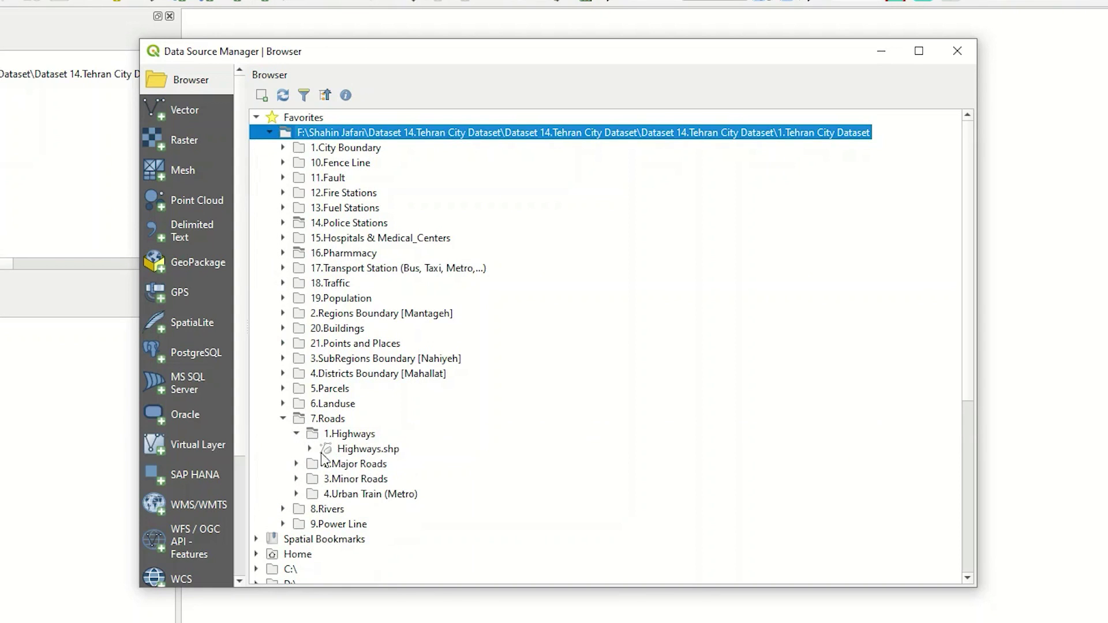
pyautogui.click(355, 454)
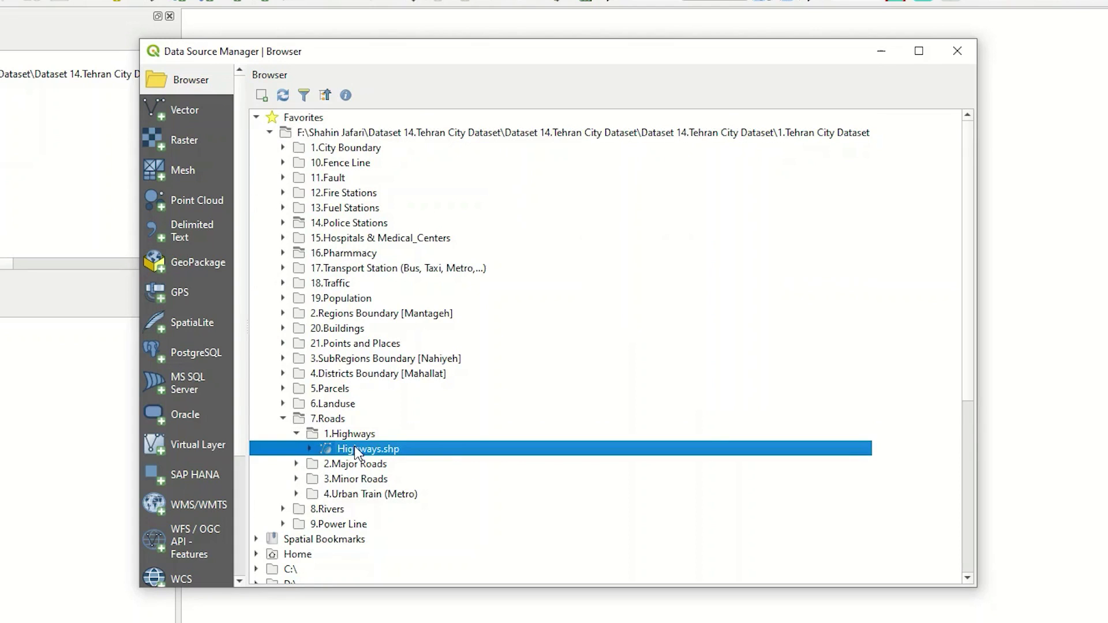
pyautogui.scroll(-6, 354, 448)
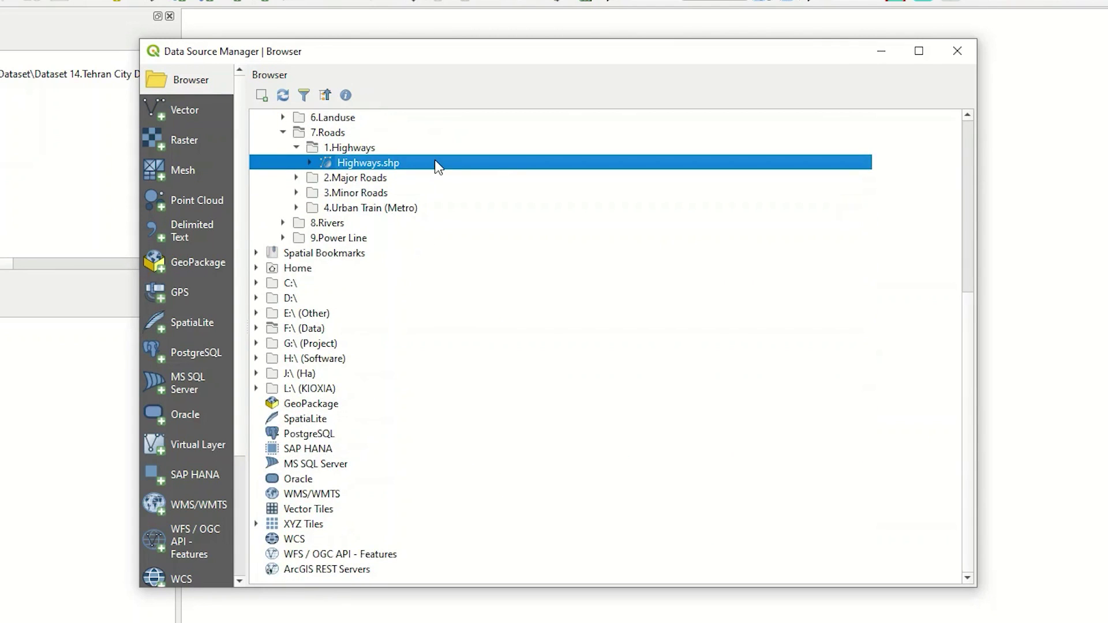
pyautogui.doubleClick(435, 163)
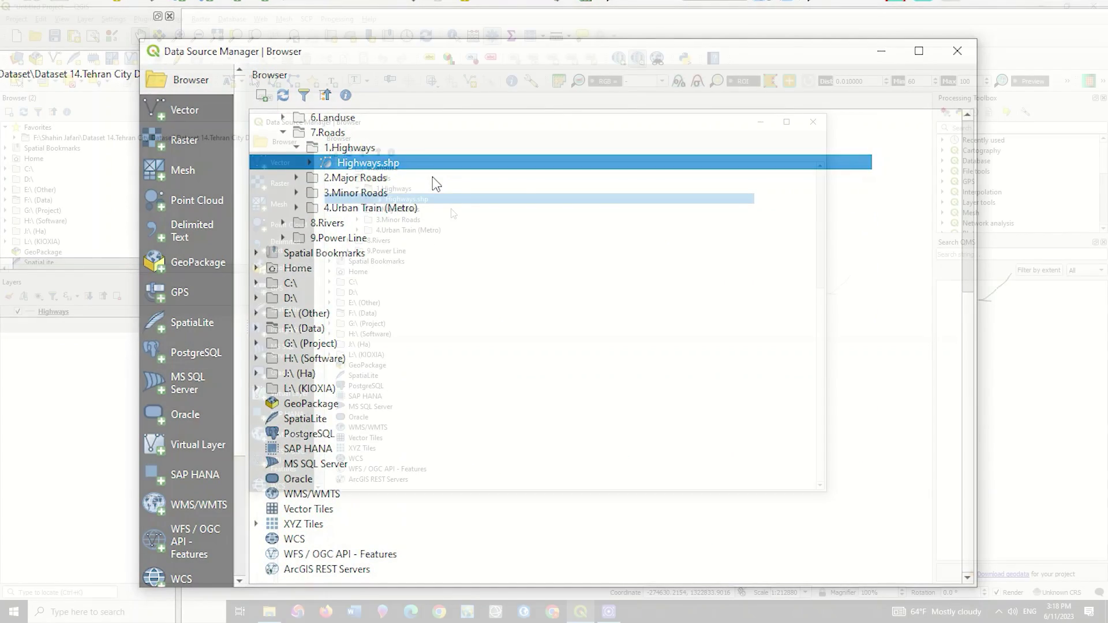
# Move the Data Source Manager off the map and add Urban_Train.shp from the 4.Urban Train (Metro) subfolder.
pyautogui.moveTo(587, 122)
pyautogui.mouseDown()
pyautogui.moveTo(195, 119)
pyautogui.moveTo(426, 92)
pyautogui.mouseUp()
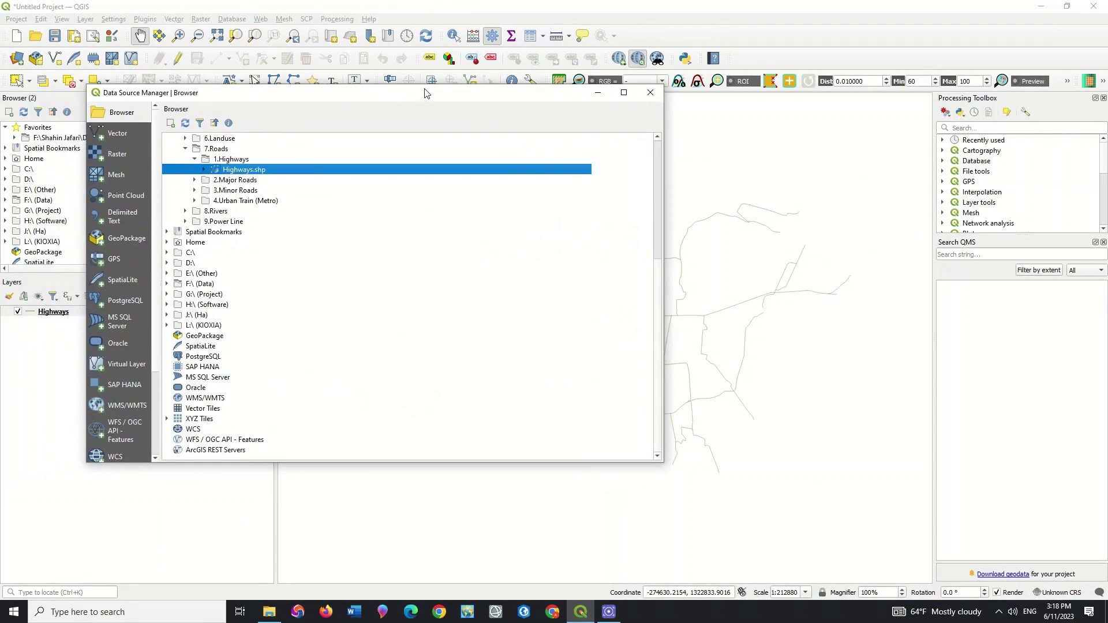
pyautogui.click(196, 201)
pyautogui.doubleClick(243, 212)
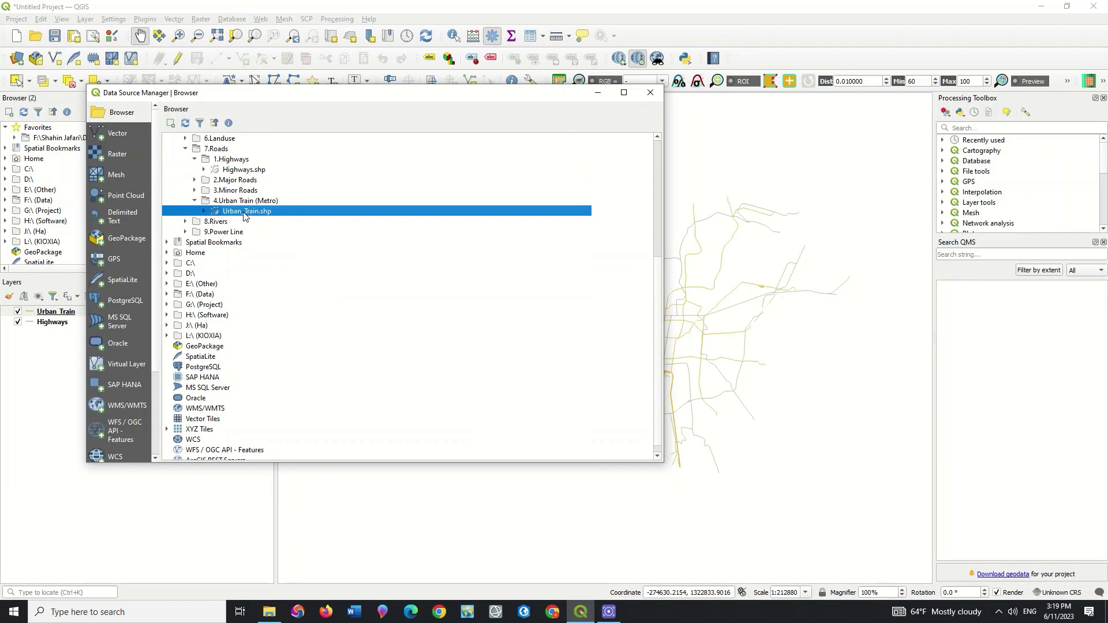
# Add Rivers.shp from the 8.Rivers > Rivers subfolder to the project.
pyautogui.click(186, 222)
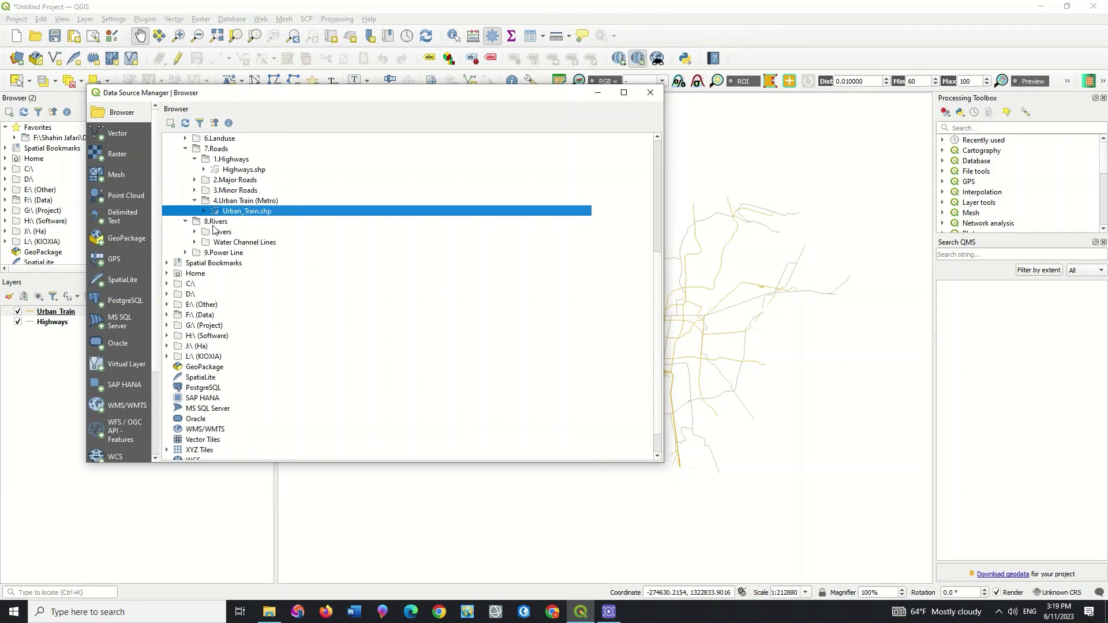
pyautogui.click(195, 232)
pyautogui.doubleClick(237, 243)
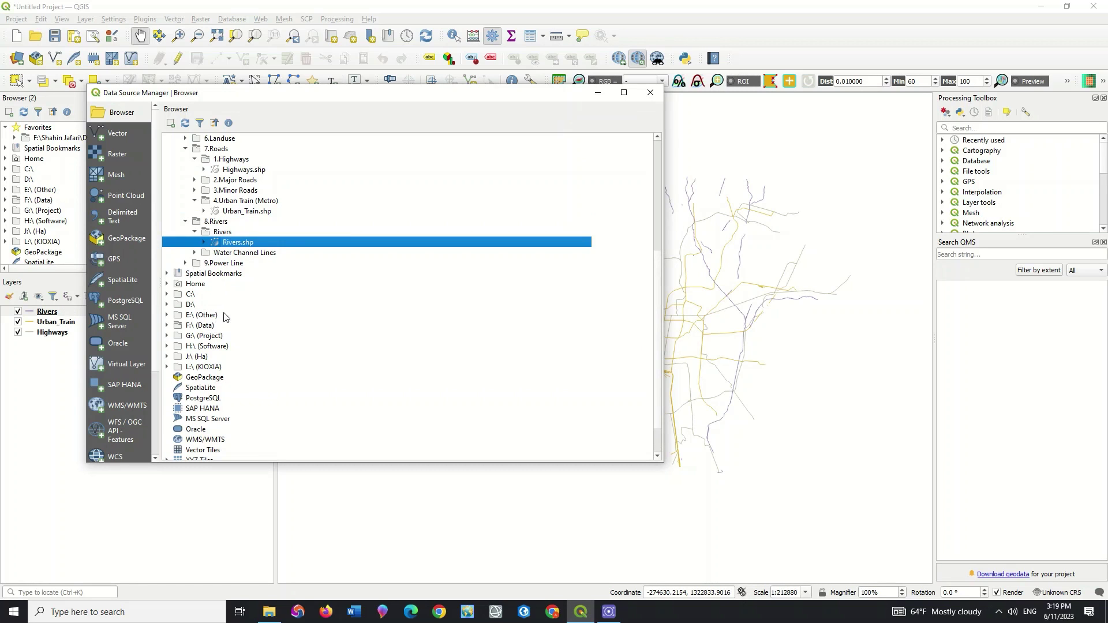
# Collapse the favorite dataset folder and the Favorites group in the Data Source Manager.
pyautogui.scroll(6, 223, 311)
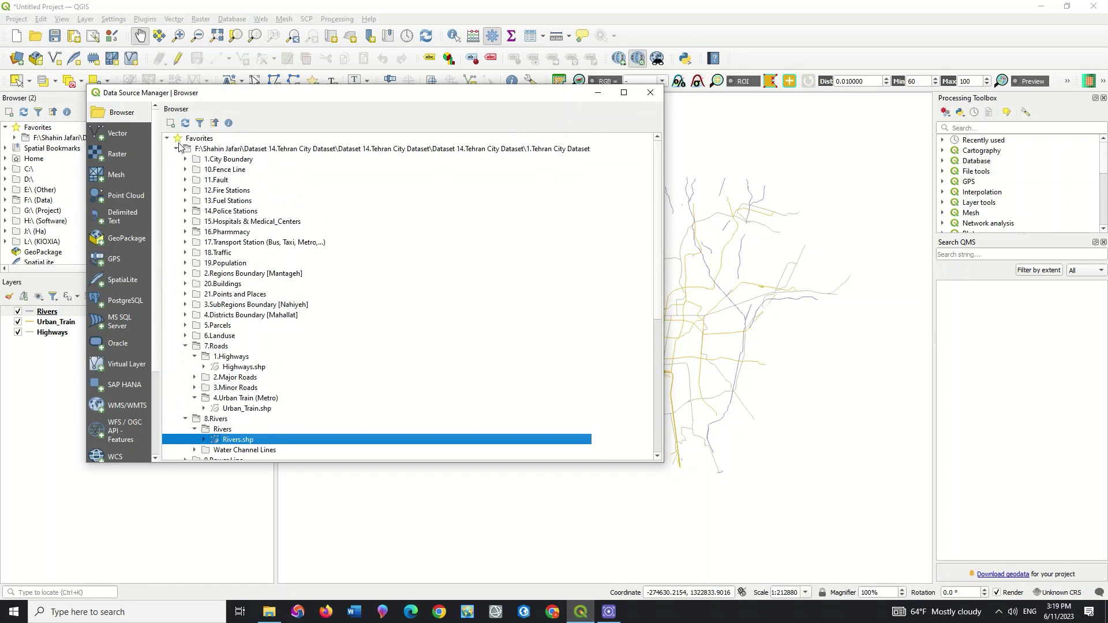
pyautogui.click(176, 148)
pyautogui.click(167, 139)
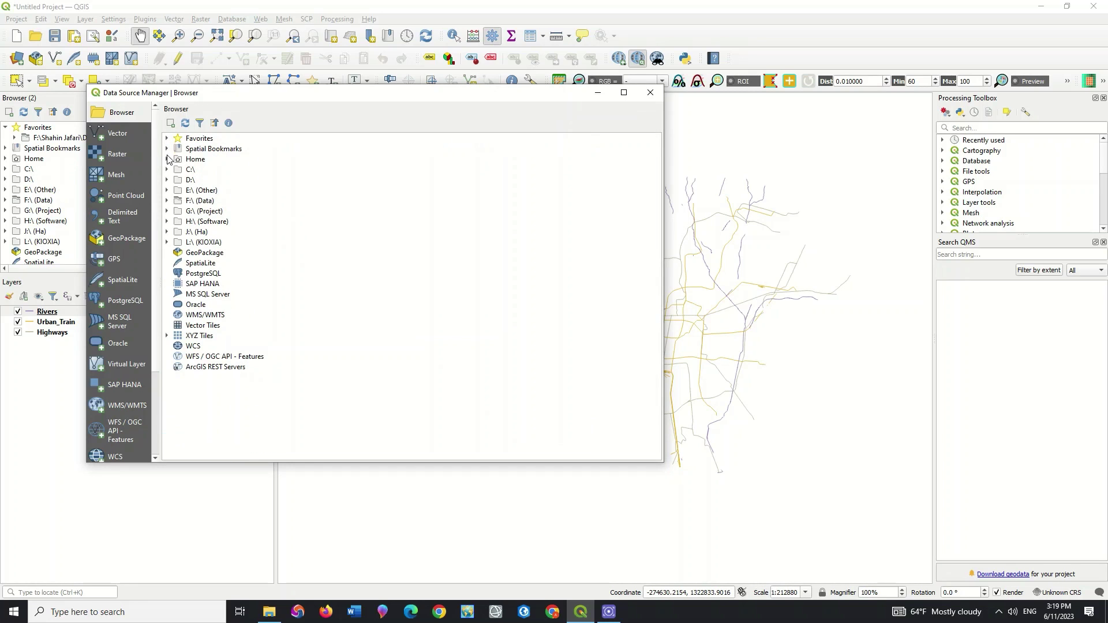
# Browse for a vector dataset in 6.Landuse > 6.Education Area, limiting the listed files to ESRI Shapefiles.
pyautogui.click(136, 136)
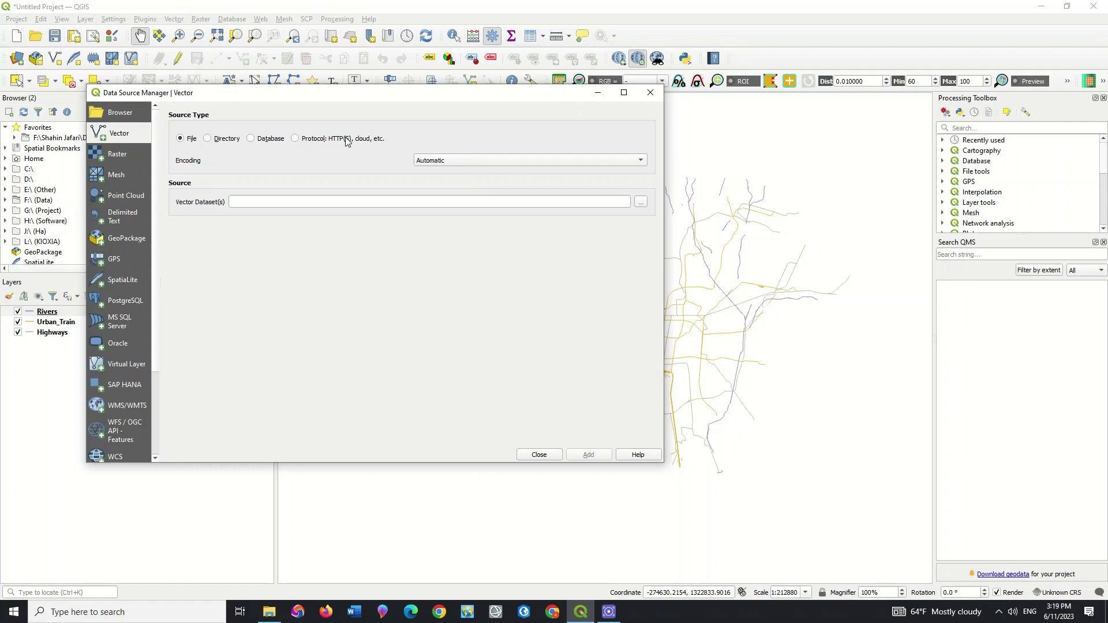
pyautogui.click(642, 201)
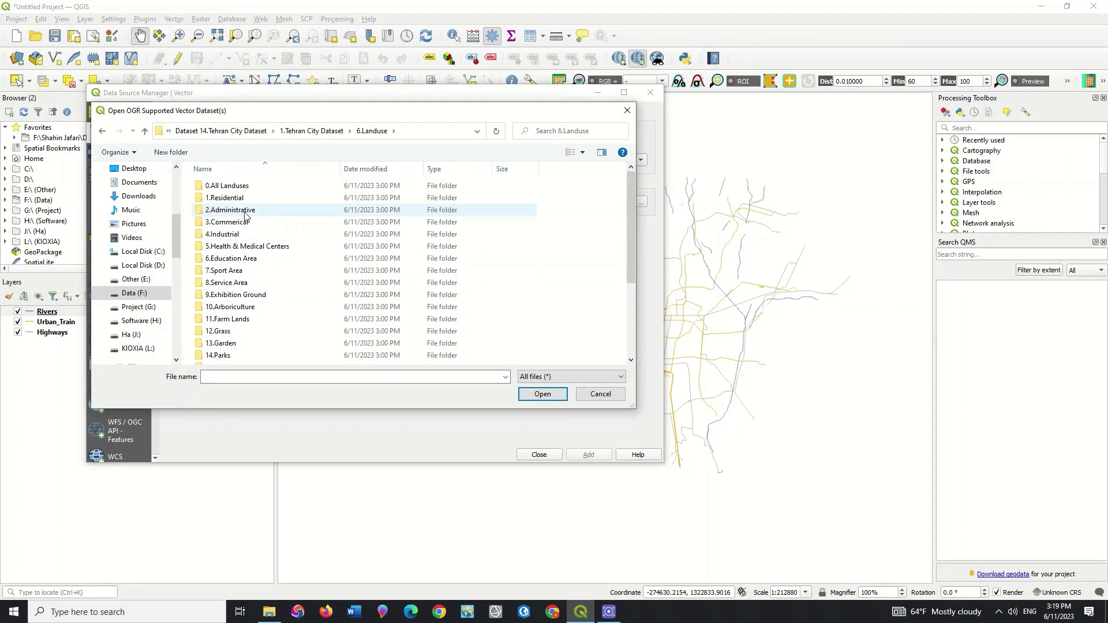
pyautogui.doubleClick(234, 258)
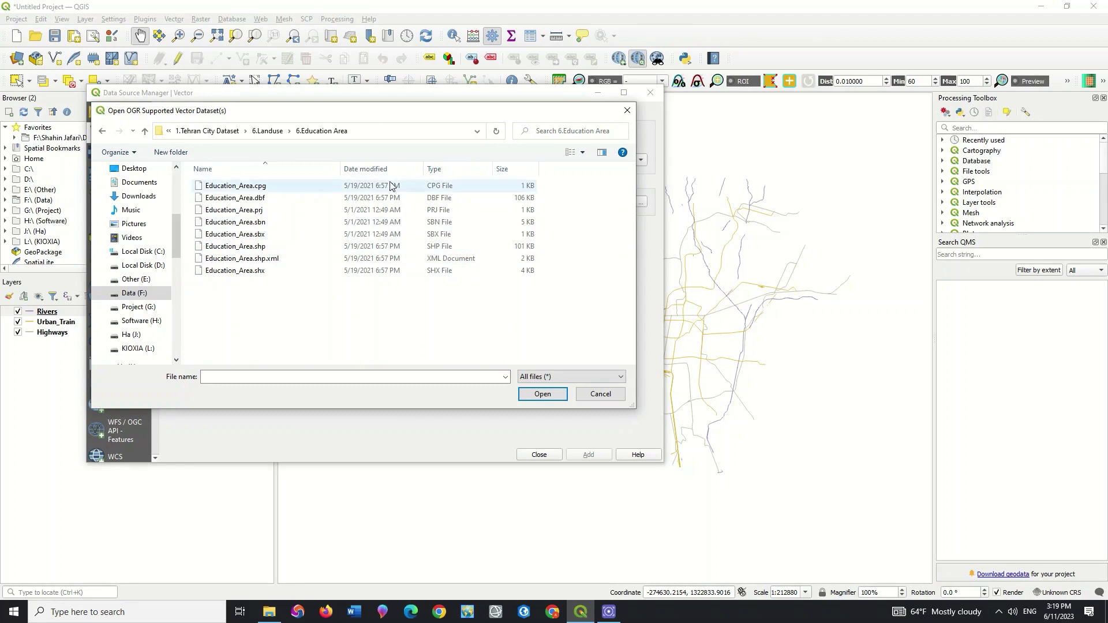
pyautogui.click(534, 378)
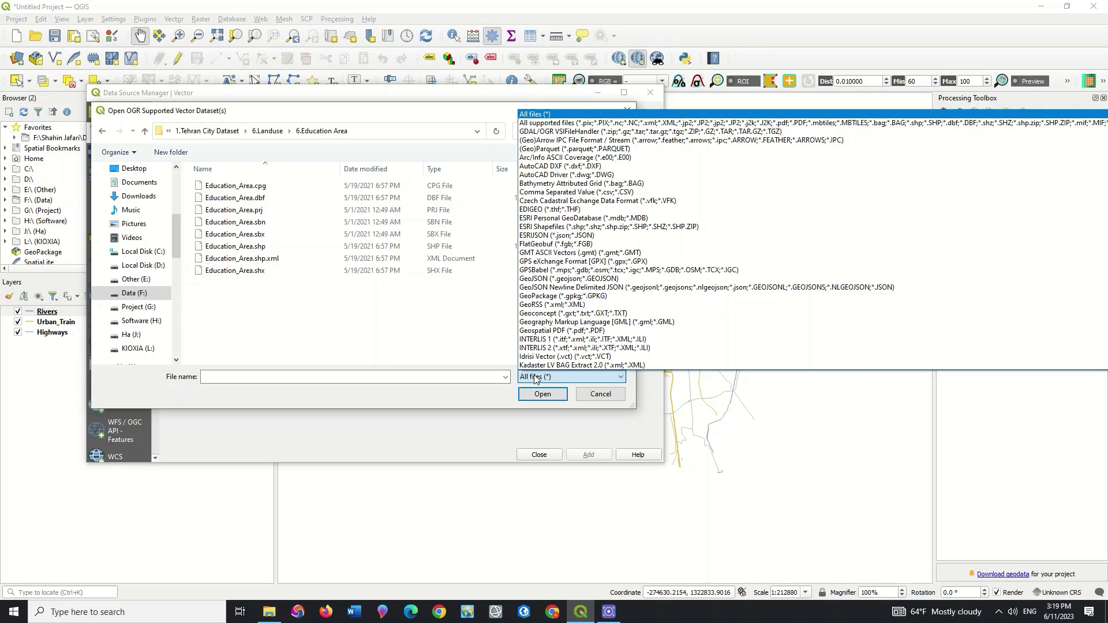
pyautogui.click(553, 228)
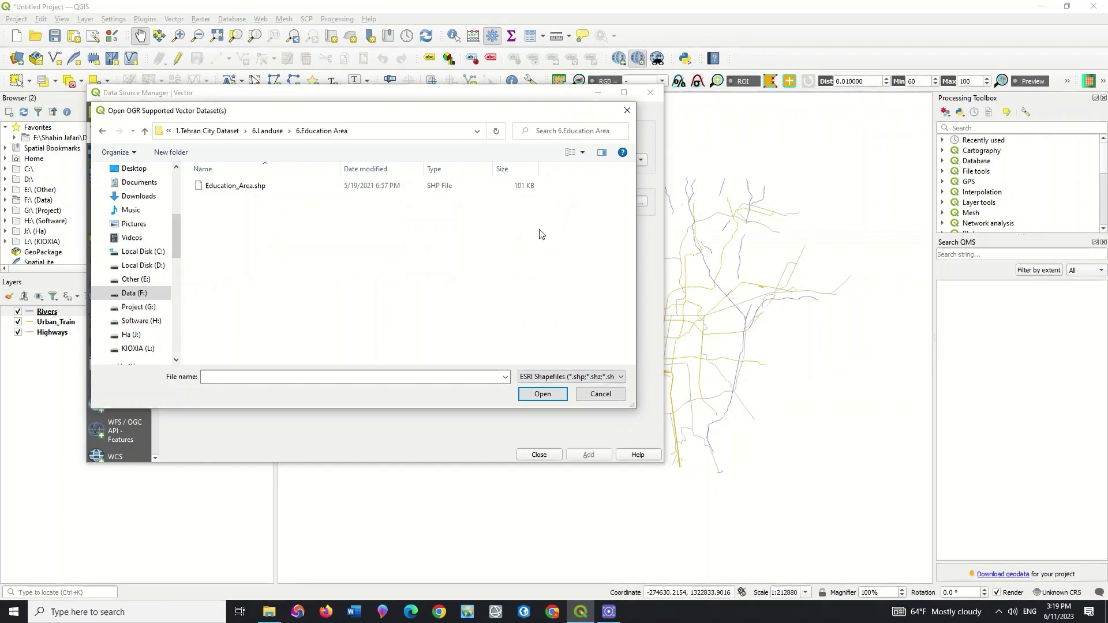
# Add Education_Area.shp as a vector layer and close the Data Source Manager to view it on the map.
pyautogui.click(359, 187)
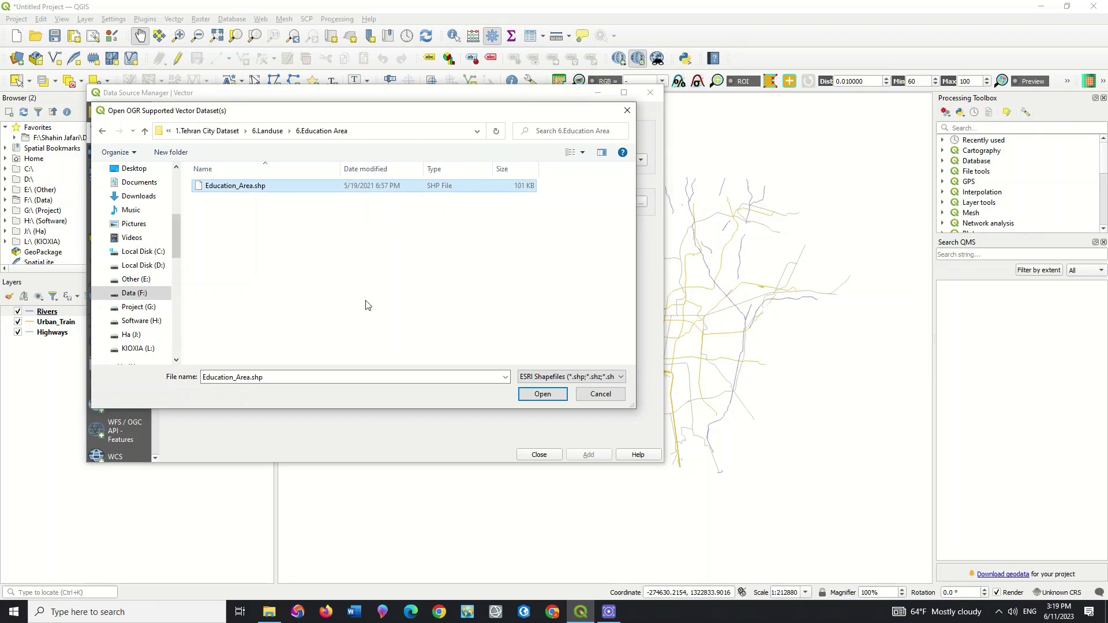
pyautogui.click(540, 393)
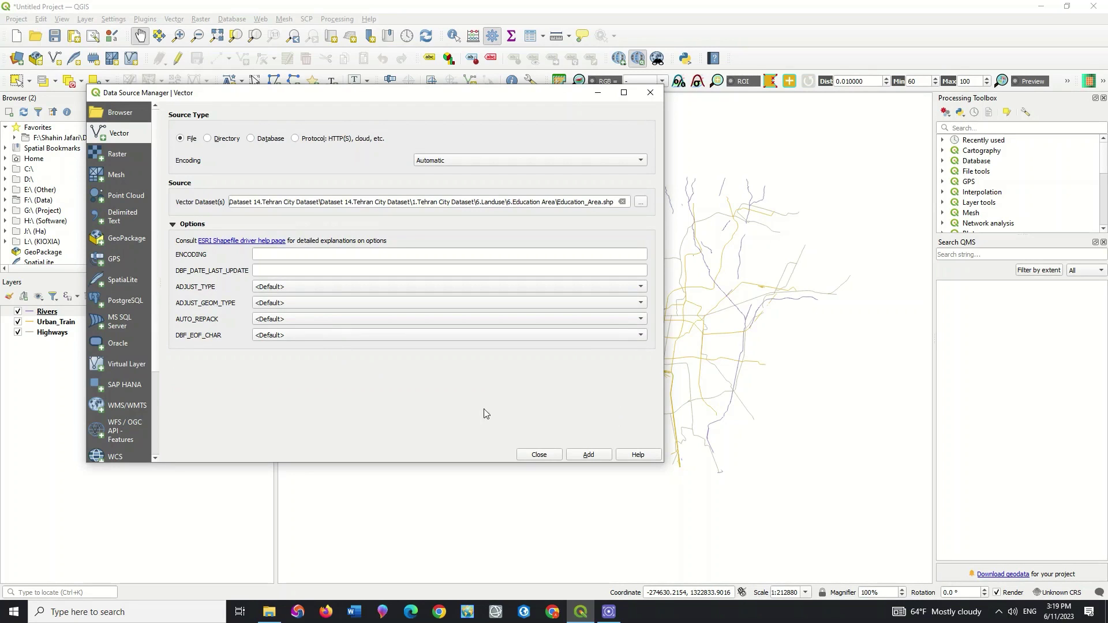
pyautogui.click(579, 455)
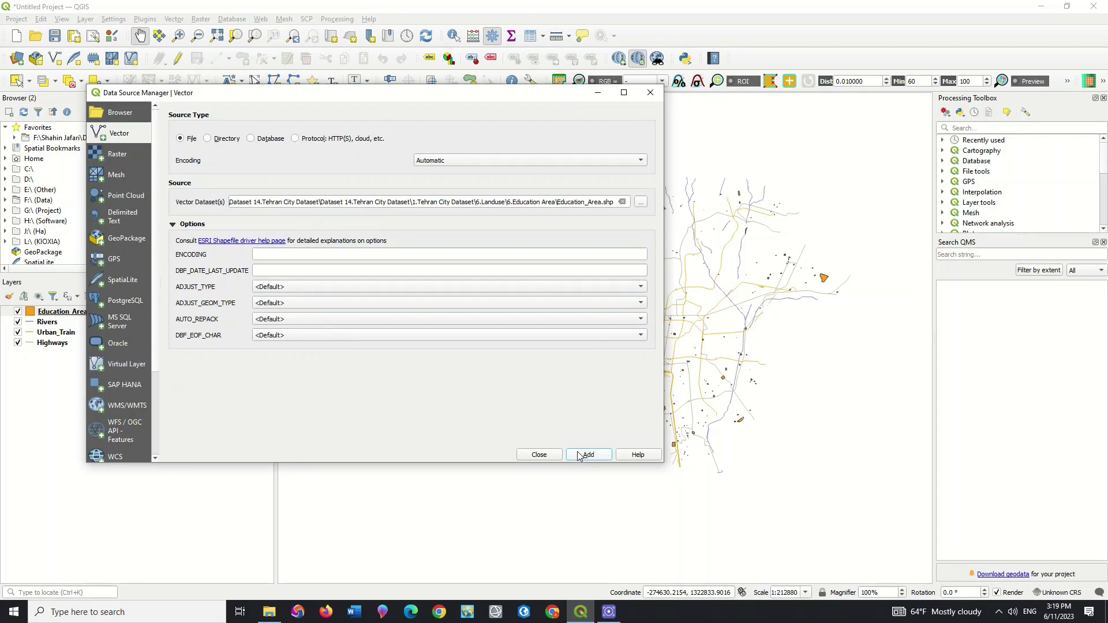
pyautogui.click(549, 456)
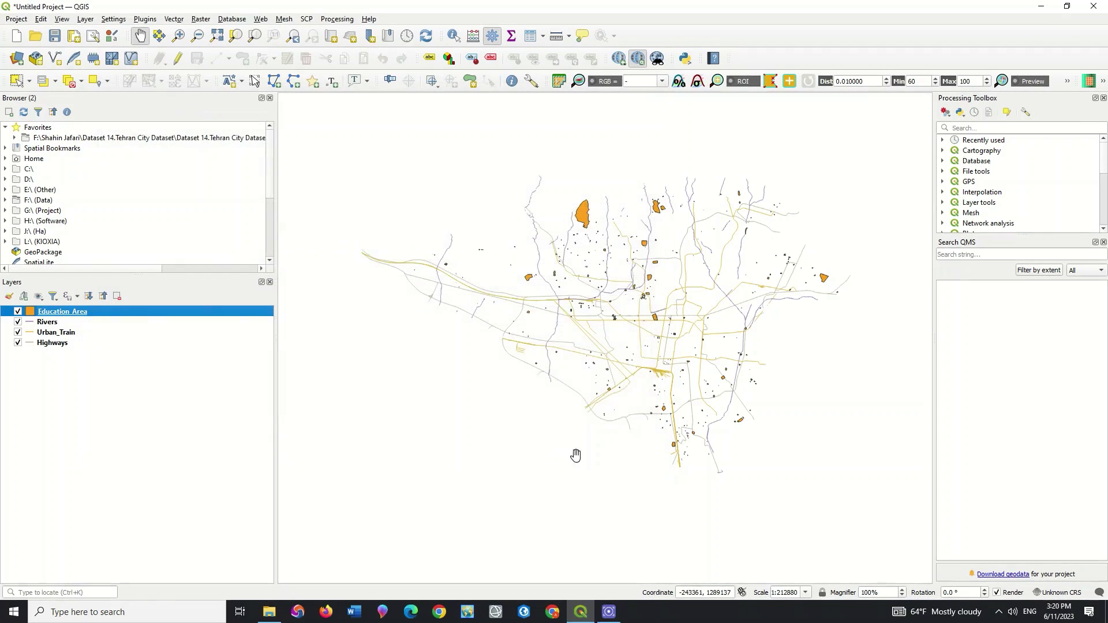
pyautogui.moveTo(626, 316); pyautogui.dragTo(619, 317)
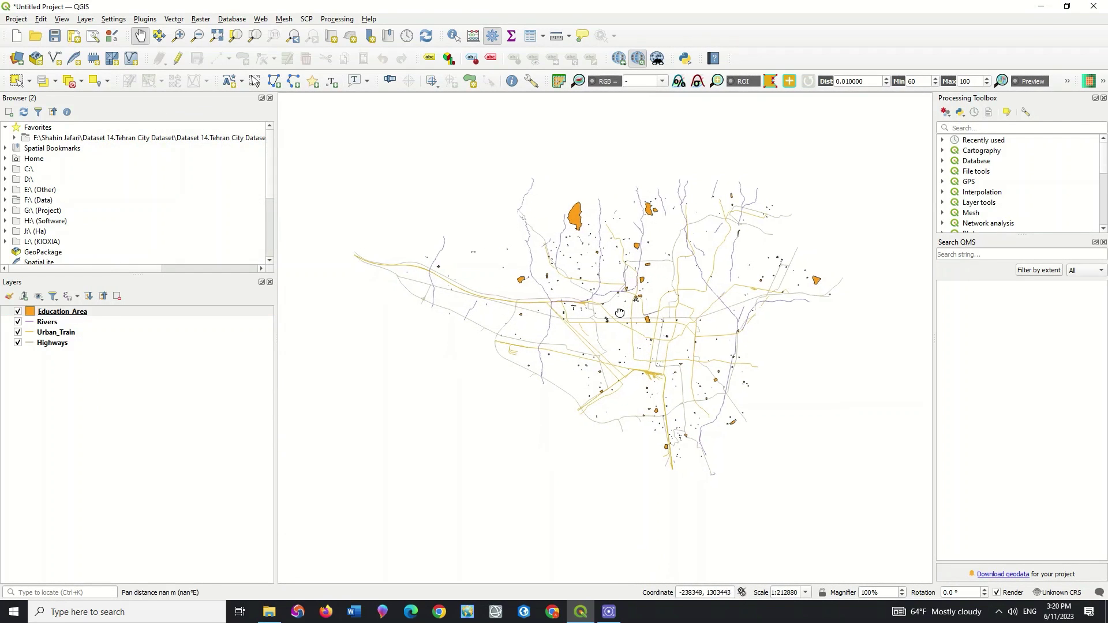
# Examine the Data Source Manager's Raster, Mesh, Point Cloud, Delimited Text, GeoPackage, ArcGIS REST Server and WCS source pages.
pyautogui.click(16, 58)
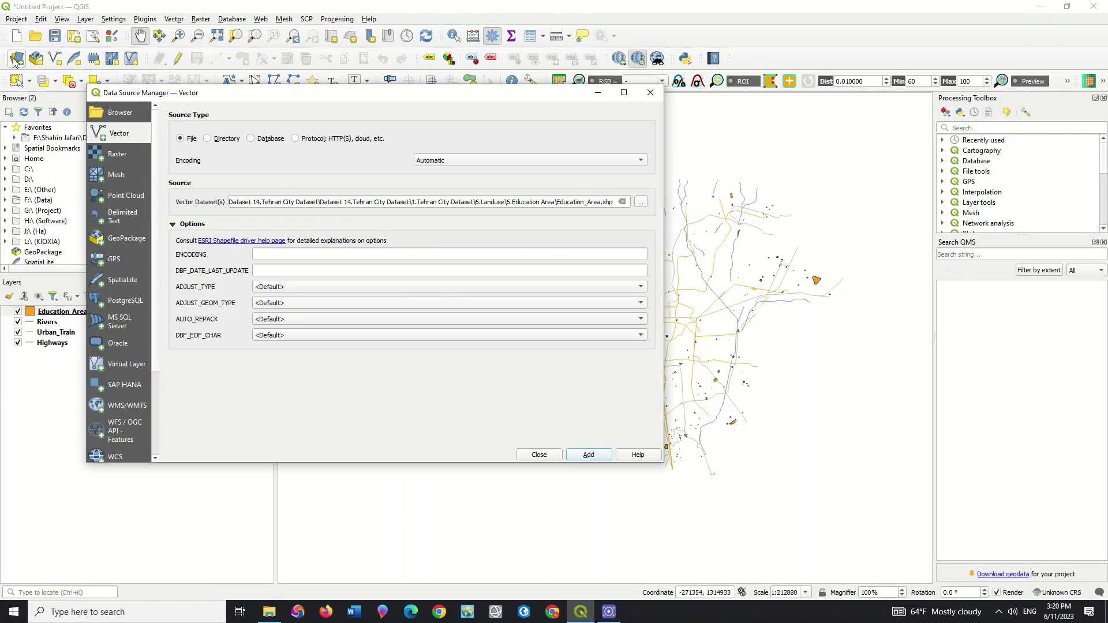
pyautogui.click(130, 153)
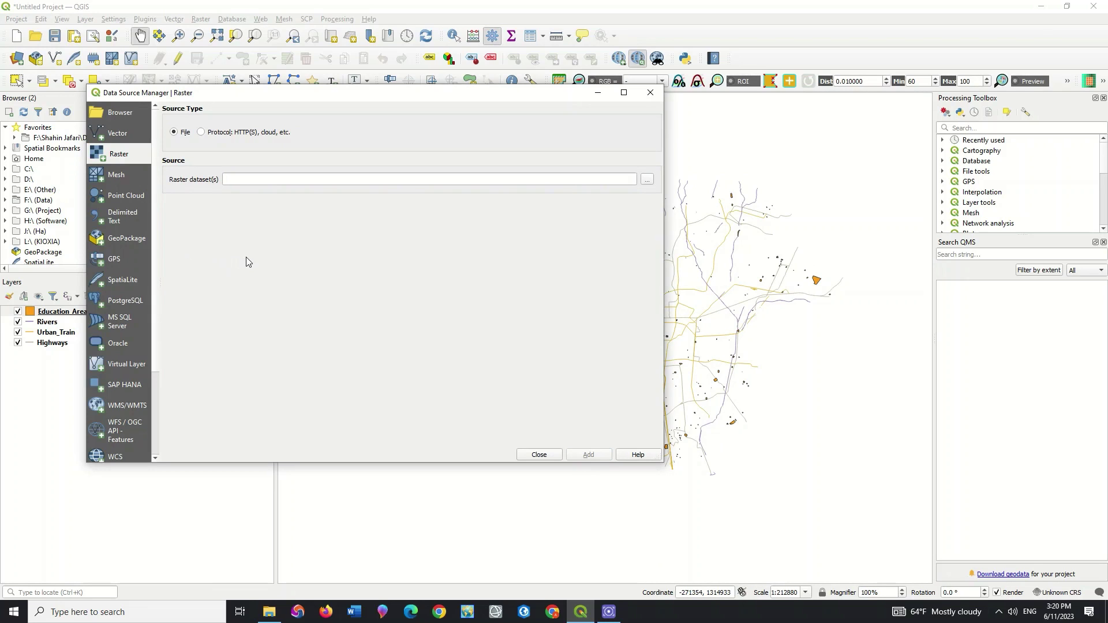
pyautogui.click(125, 174)
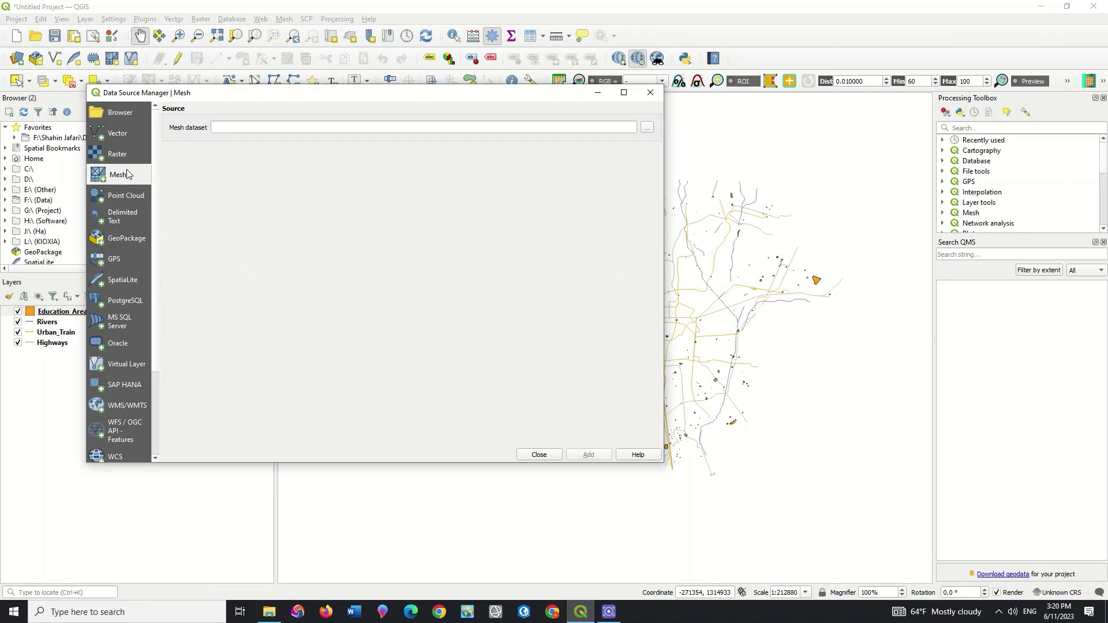
pyautogui.click(139, 199)
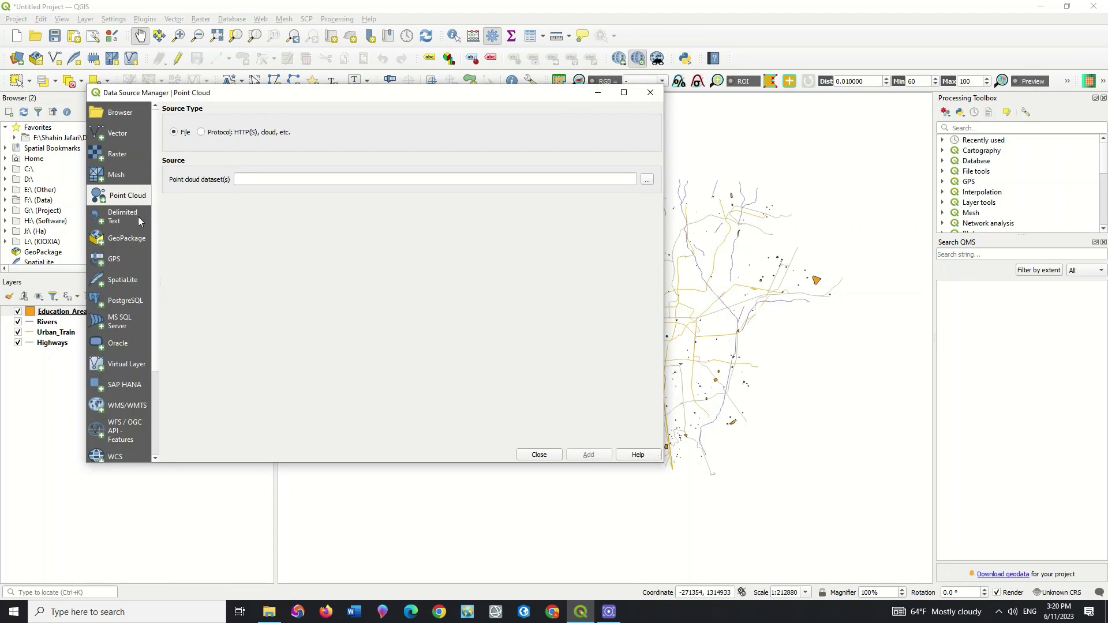
pyautogui.click(138, 225)
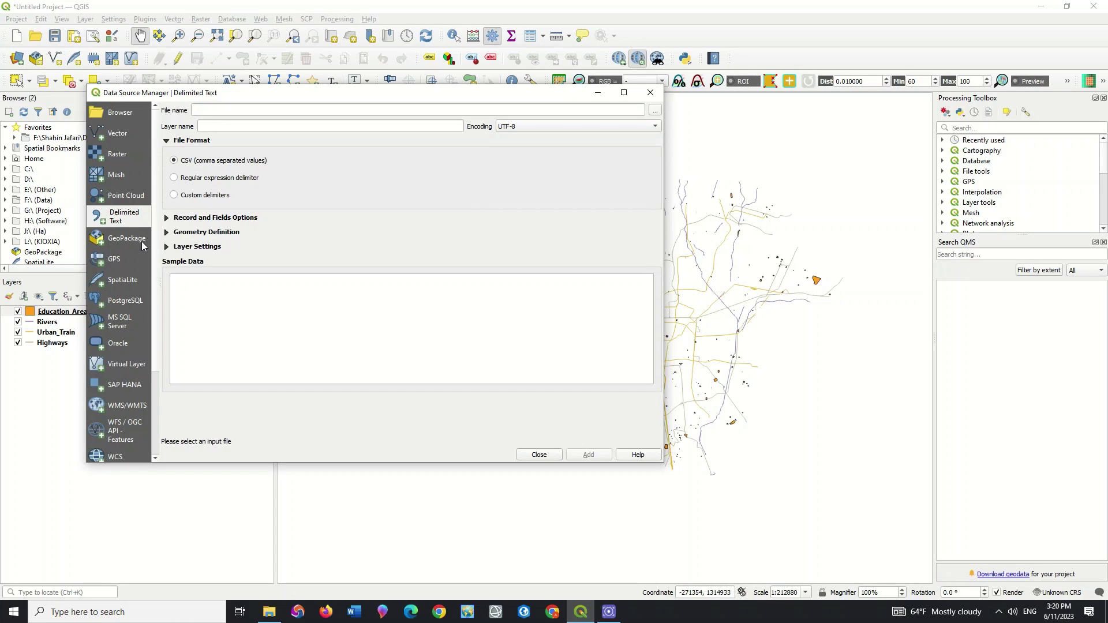
pyautogui.click(142, 244)
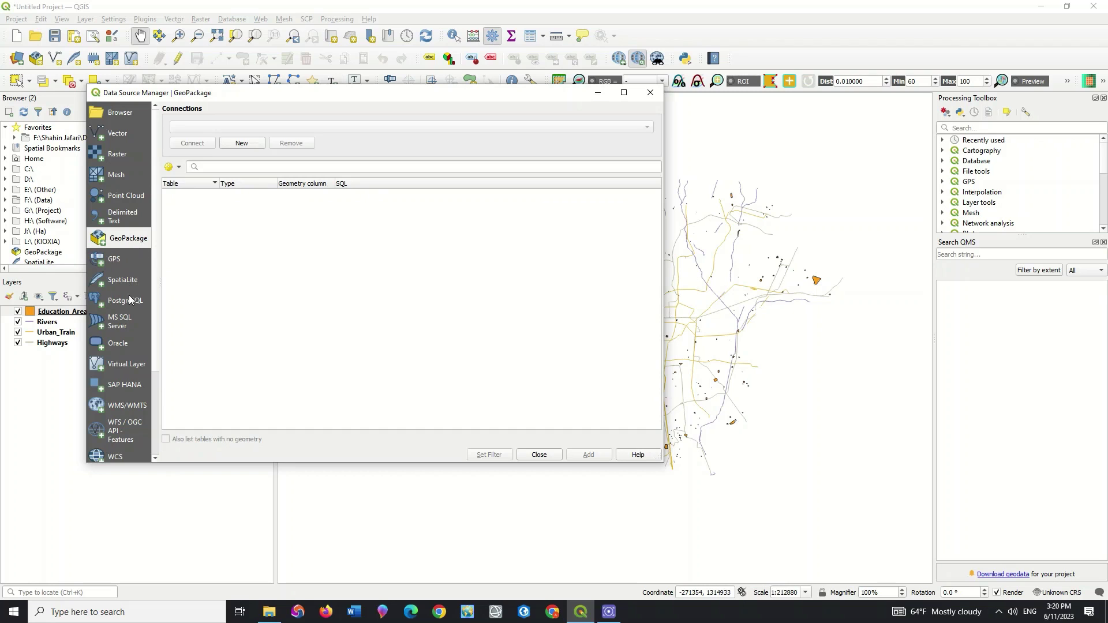
pyautogui.scroll(-2, 125, 443)
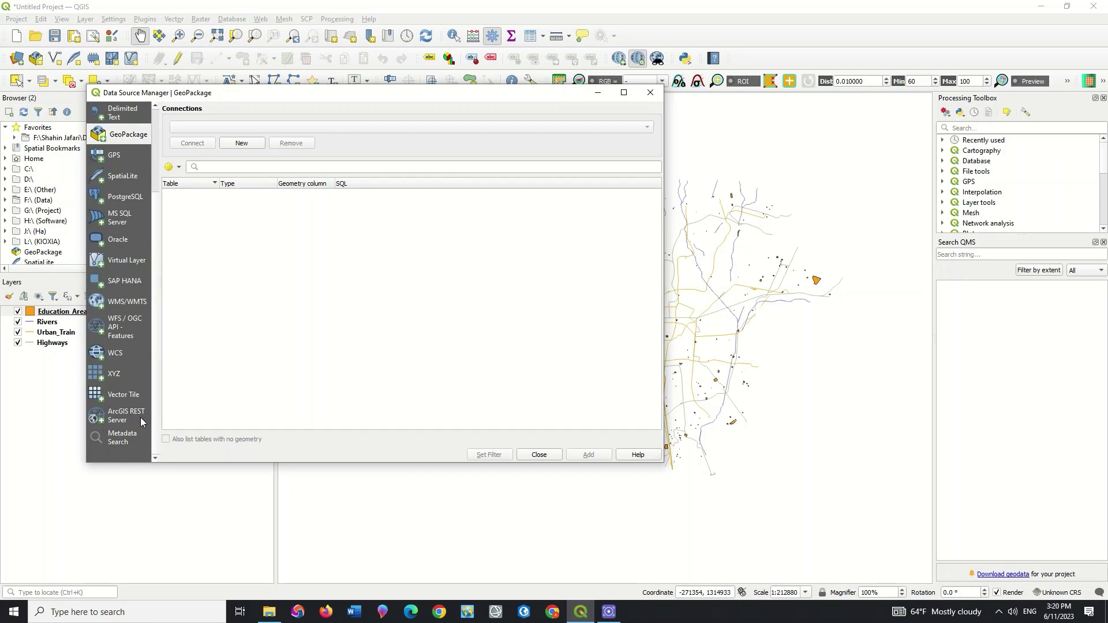
pyautogui.click(141, 417)
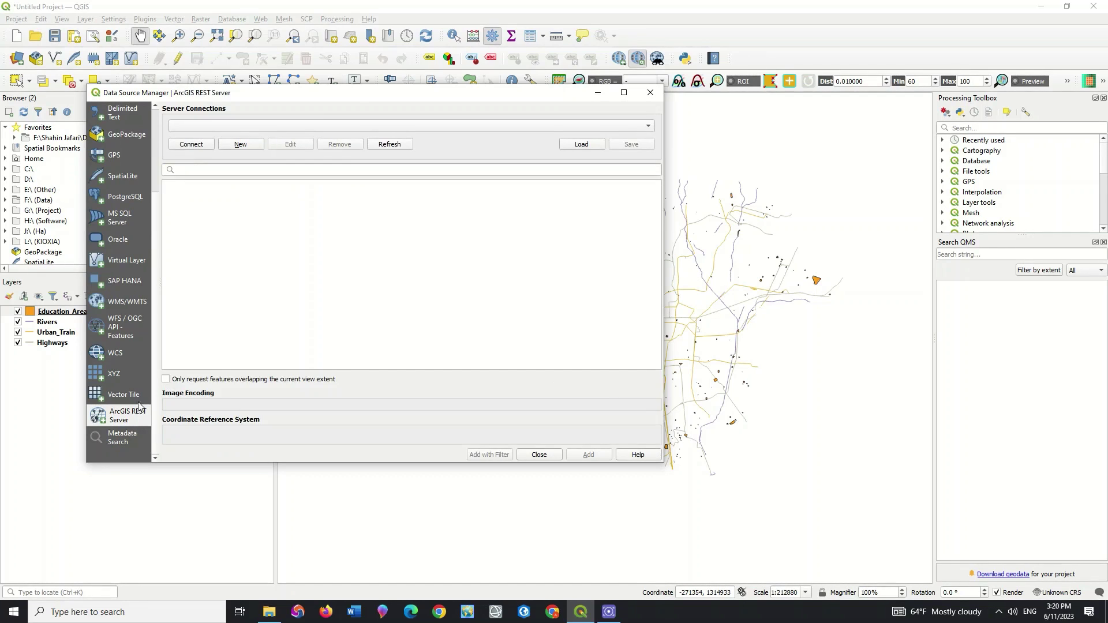
pyautogui.click(133, 357)
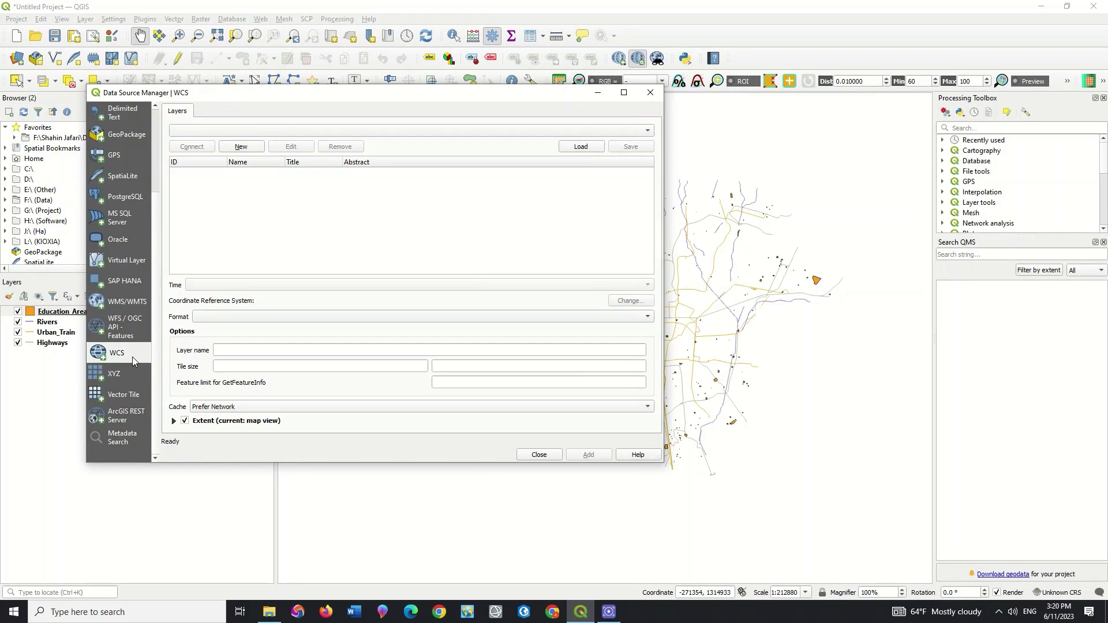
pyautogui.scroll(2, 133, 357)
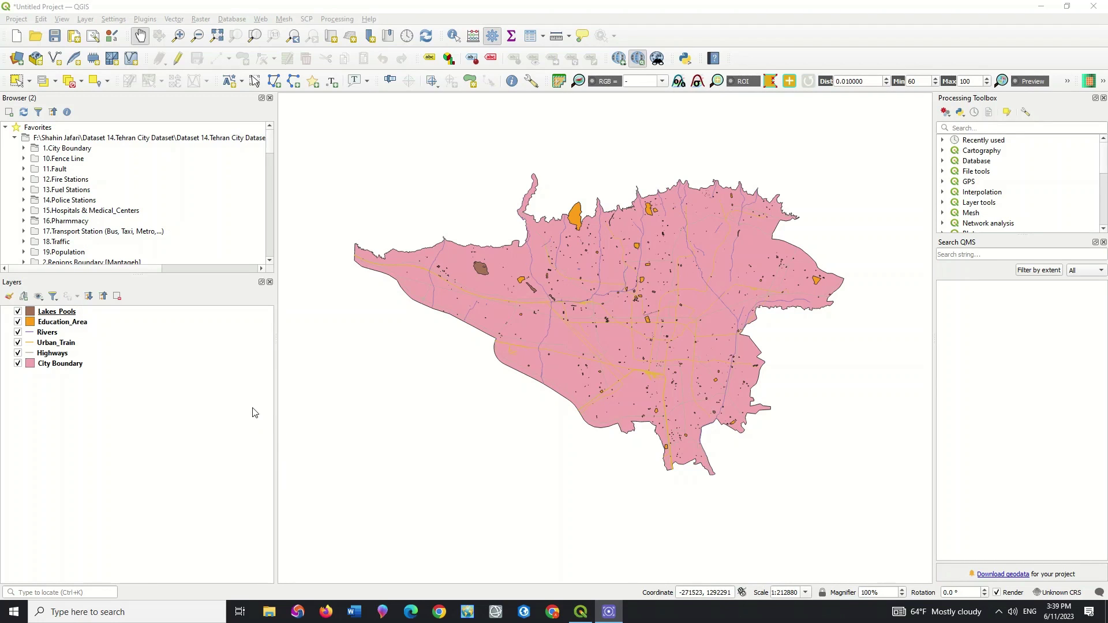
# Hide the Lakes_Pools, Education_Area, Rivers and Urban_Train layers one by one and show all layers again.
pyautogui.click(18, 312)
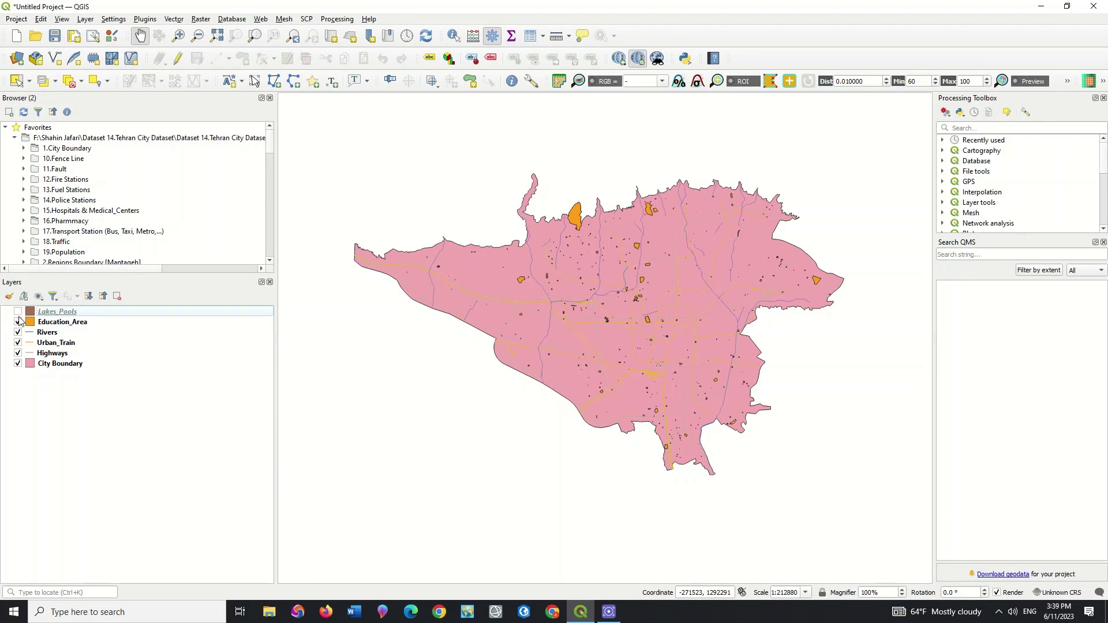
pyautogui.click(18, 323)
pyautogui.click(18, 333)
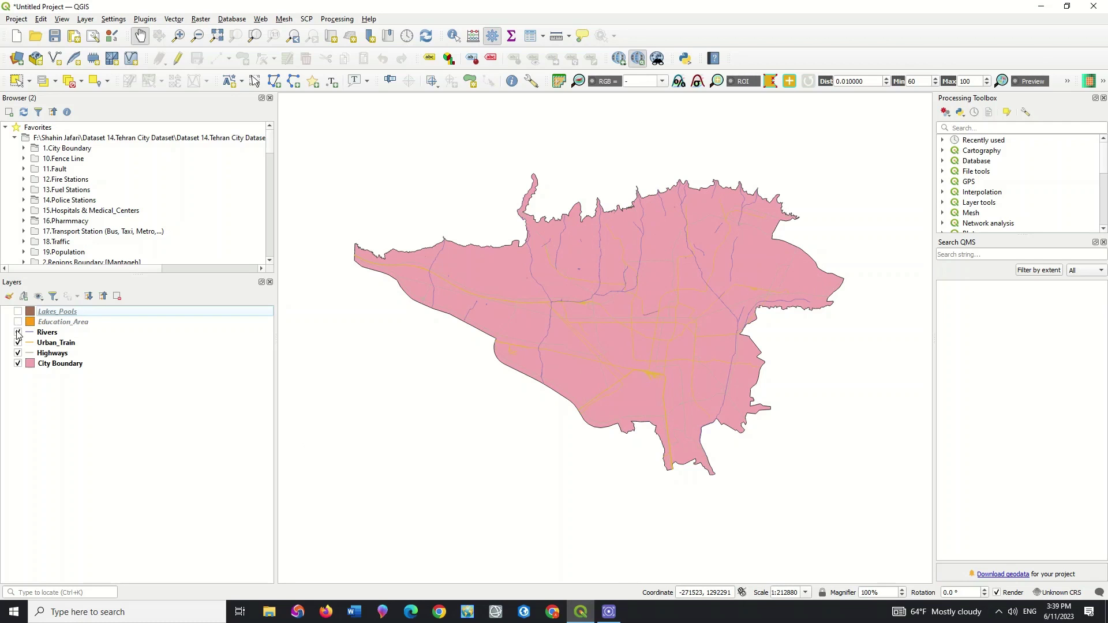
pyautogui.click(18, 344)
pyautogui.hotkey('ctrl', 'shift', 'u')
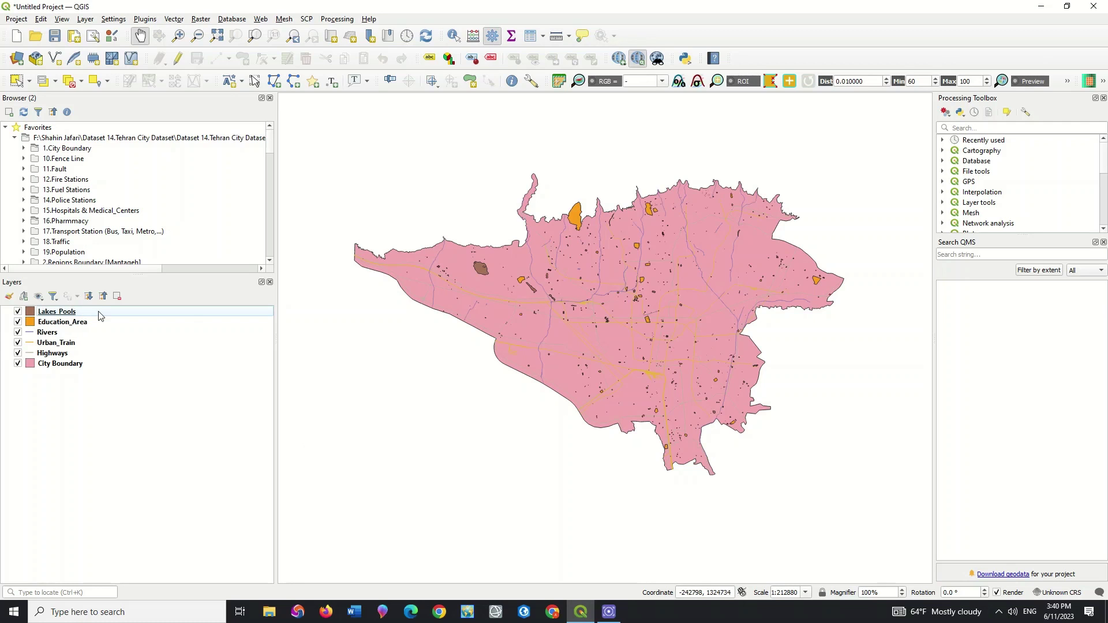
# Open the Lakes_Pools symbology properties beside the map, review the renderer types and keep Single Symbol.
pyautogui.click(99, 315)
pyautogui.rightClick(100, 314)
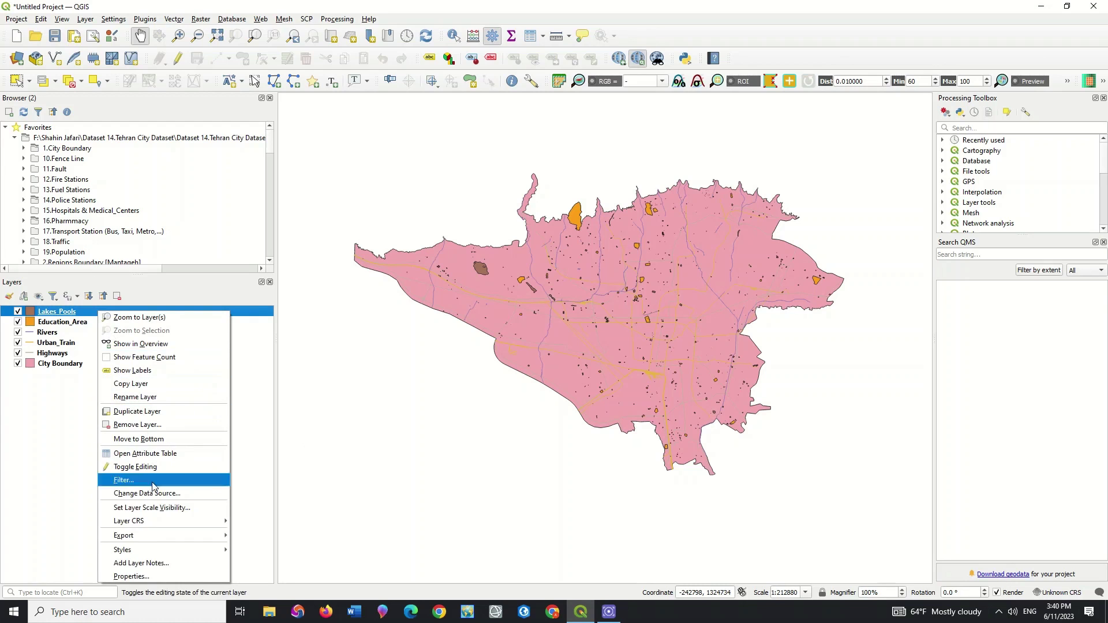
pyautogui.click(153, 577)
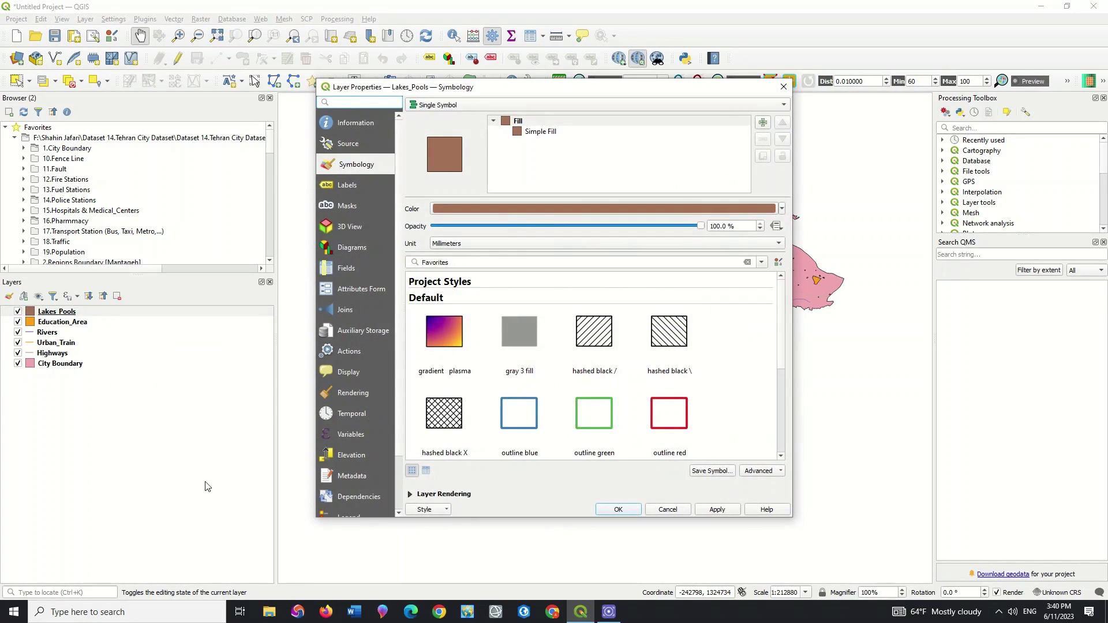
pyautogui.moveTo(515, 91); pyautogui.dragTo(201, 61)
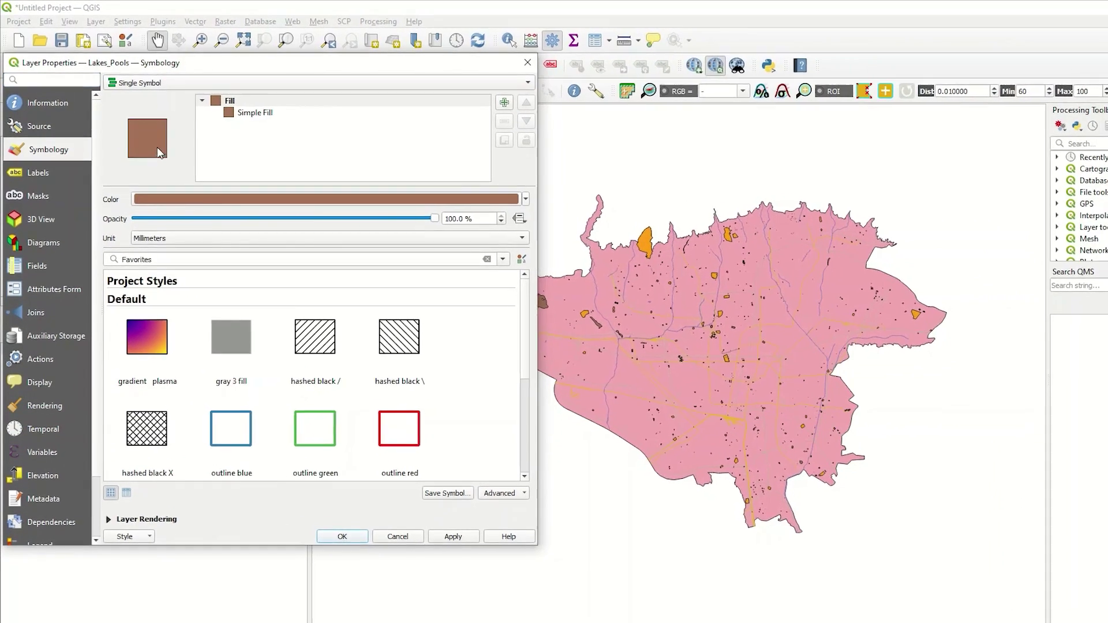
pyautogui.click(170, 85)
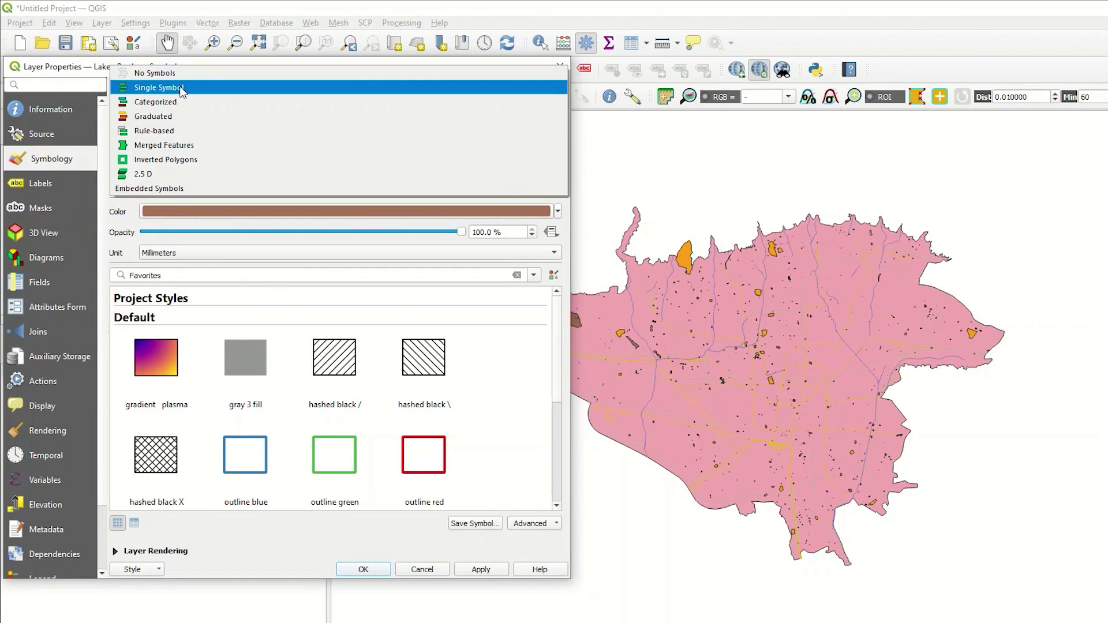
pyautogui.scroll(-7, 183, 93)
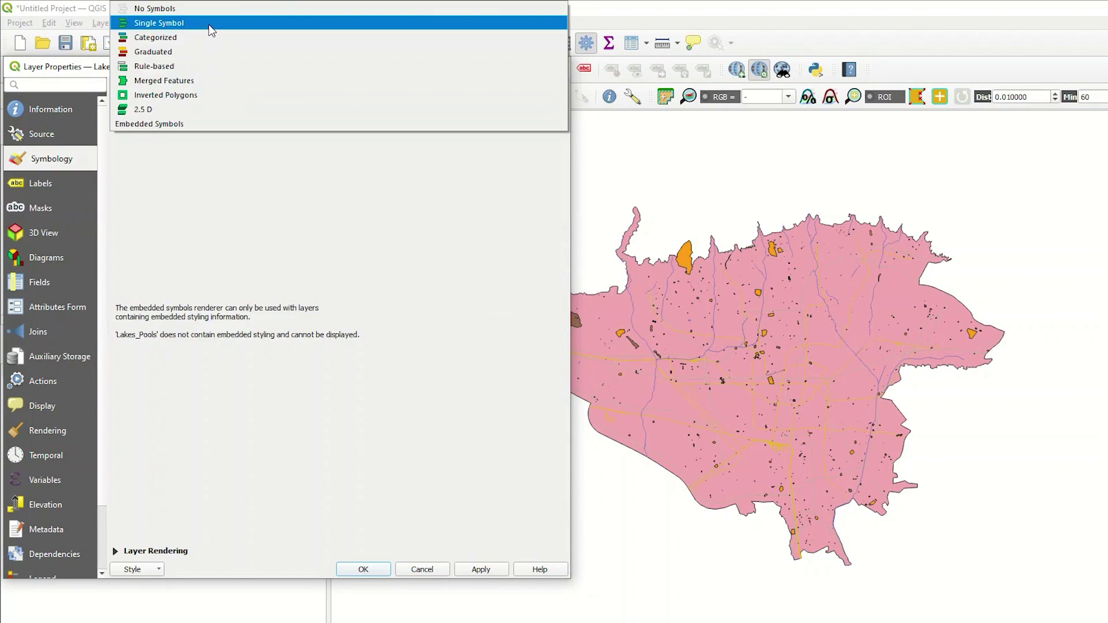
pyautogui.click(210, 23)
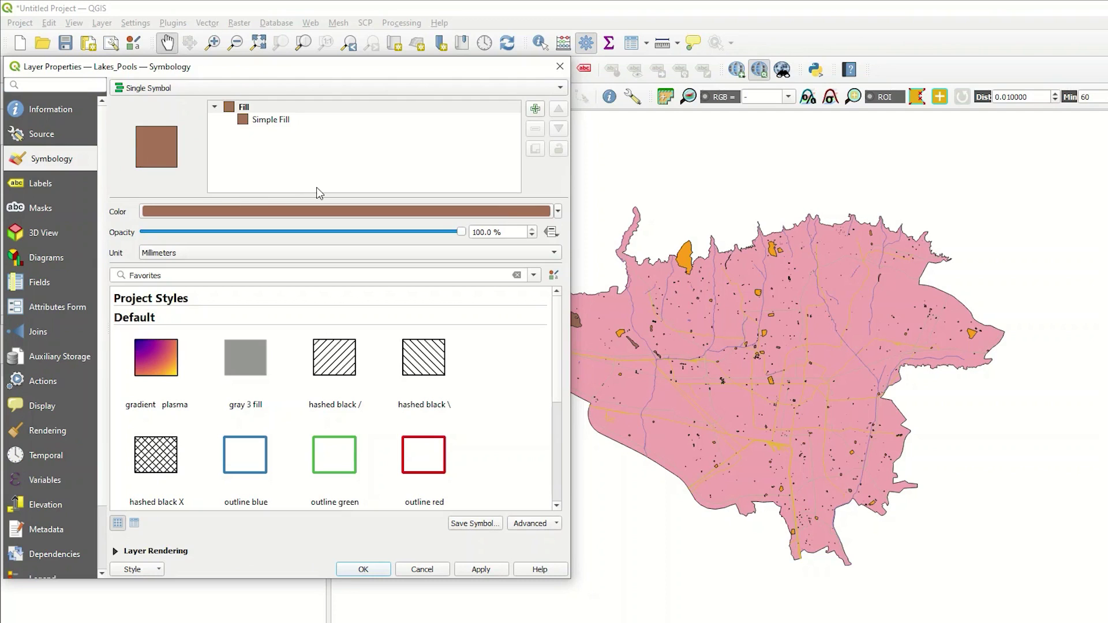
# Select the Lakes_Pools symbol's fill layer, review its symbol layer types and keep Simple Fill.
pyautogui.click(261, 108)
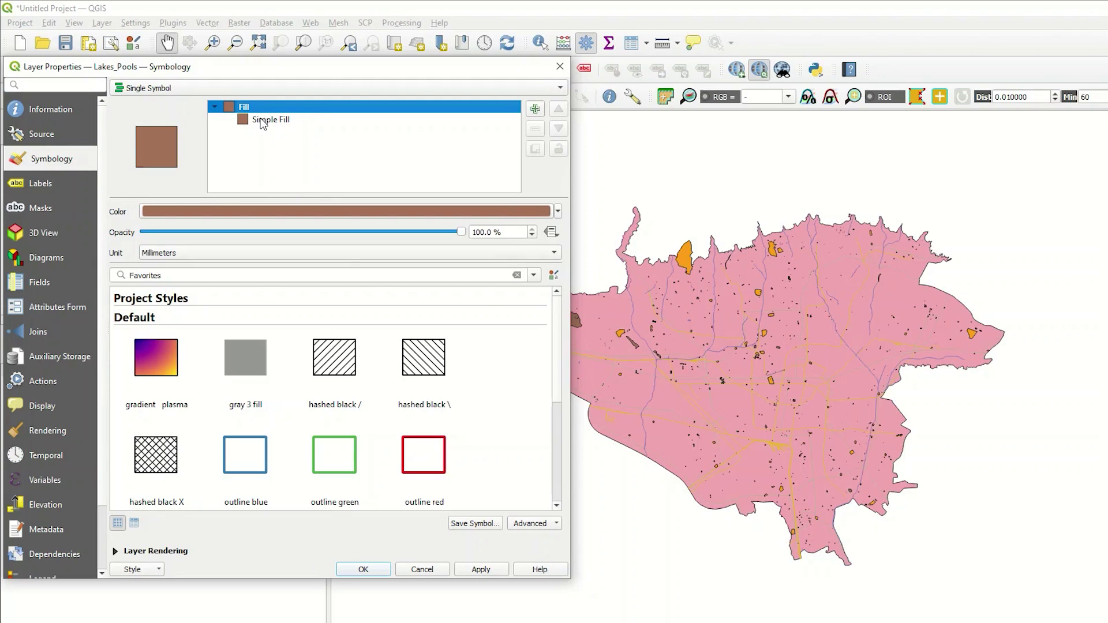
pyautogui.click(263, 121)
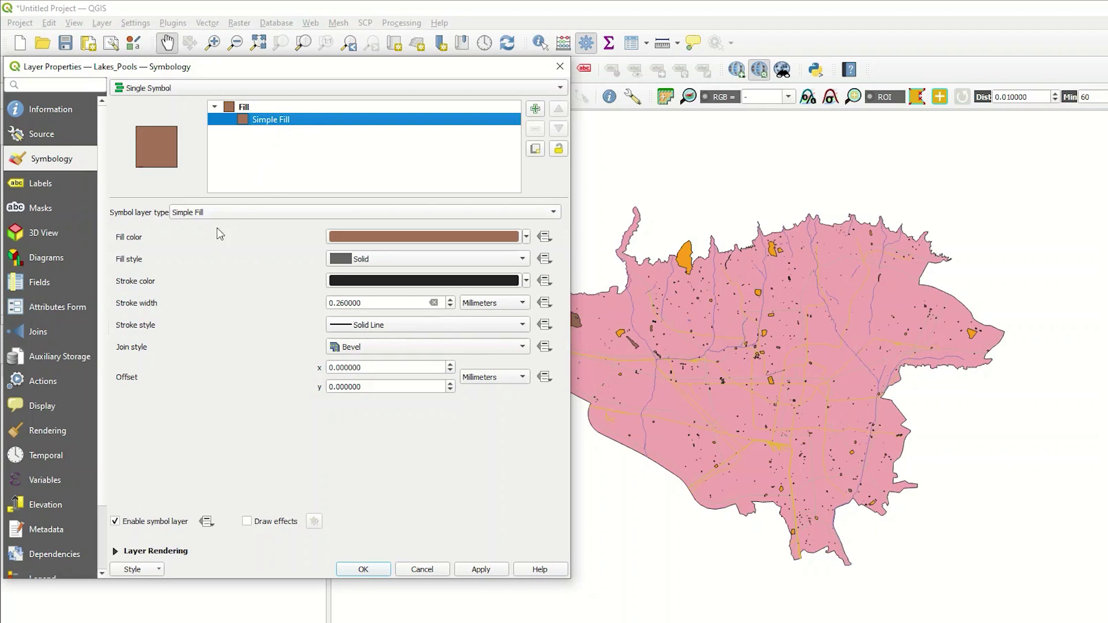
pyautogui.click(218, 214)
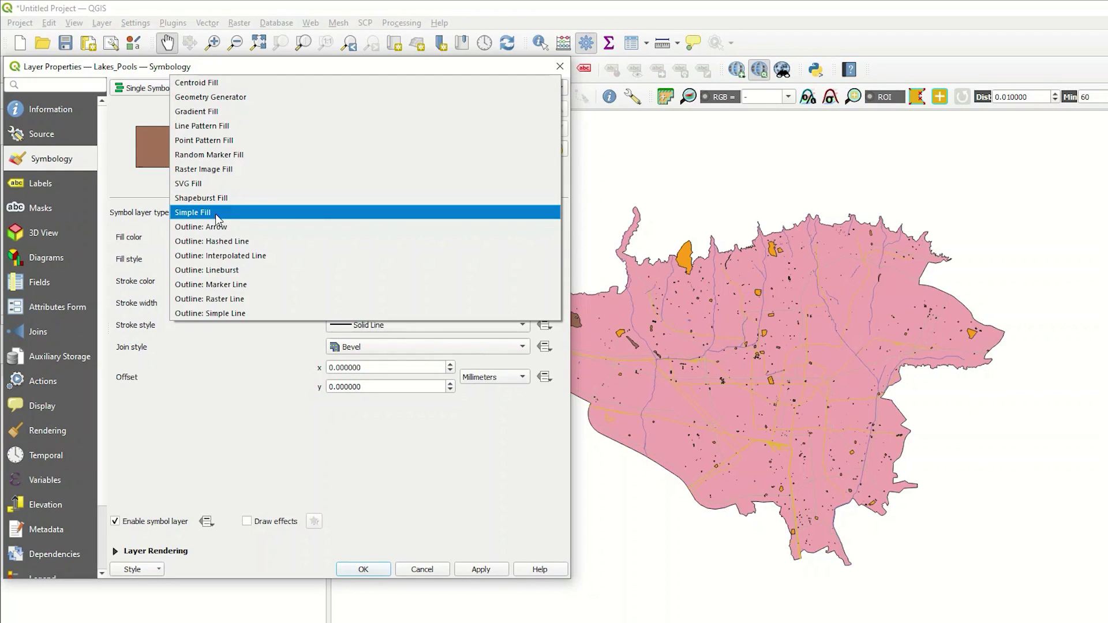
pyautogui.click(216, 213)
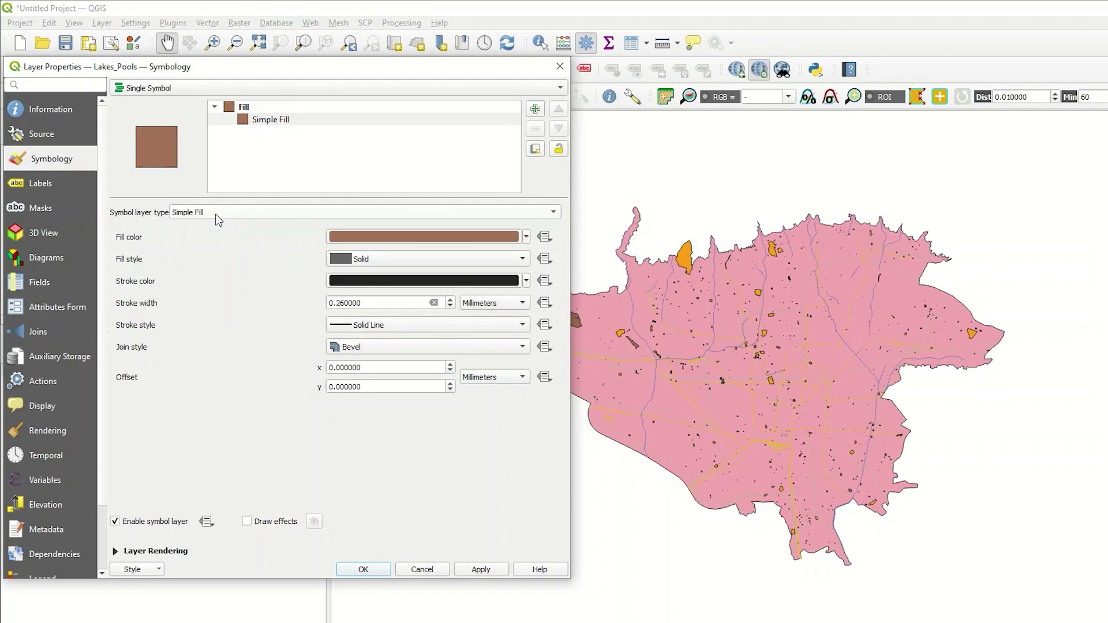
# Pick a violet fill color, #6219ff, for Lakes_Pools using the color ramp and color wheel.
pyautogui.click(364, 237)
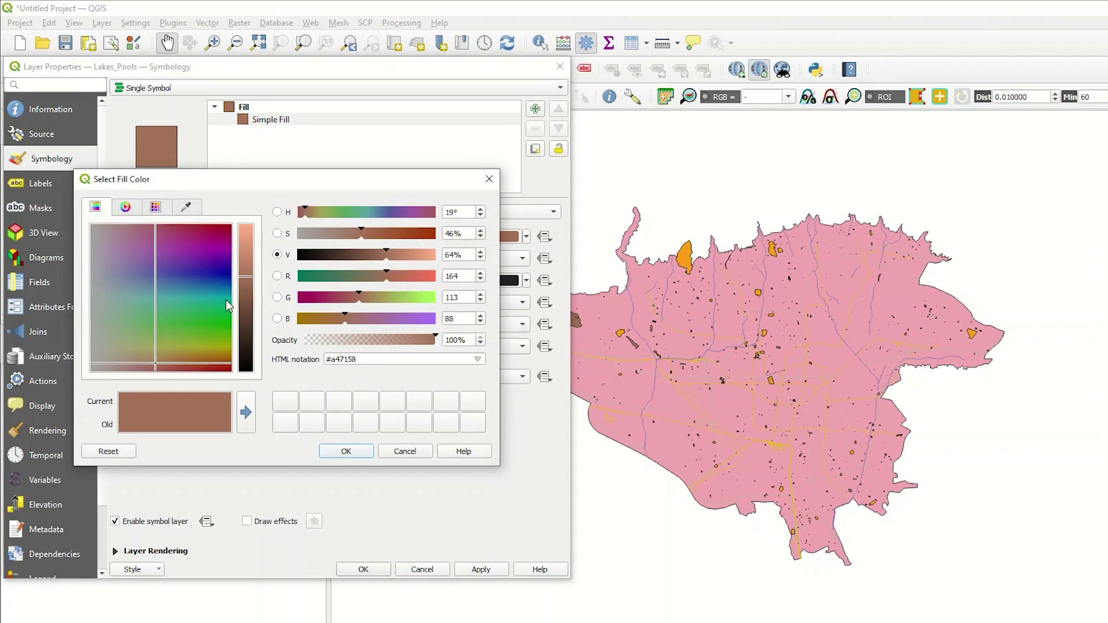
pyautogui.moveTo(230, 307); pyautogui.dragTo(205, 251)
pyautogui.click(123, 209)
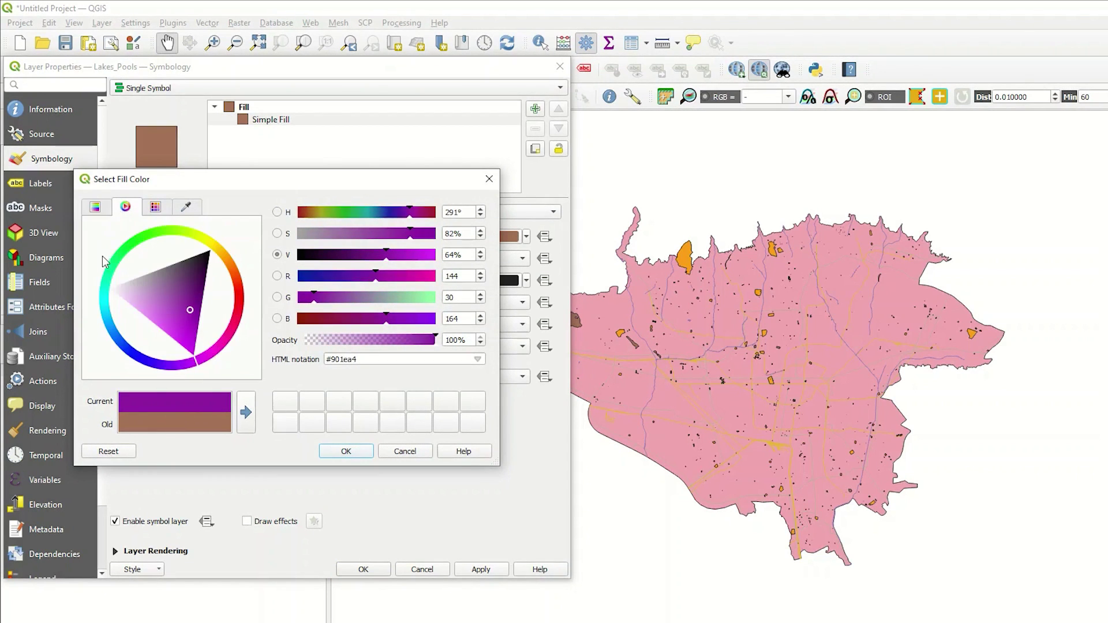
pyautogui.moveTo(156, 290)
pyautogui.mouseDown()
pyautogui.moveTo(210, 241)
pyautogui.moveTo(162, 233)
pyautogui.moveTo(124, 347)
pyautogui.moveTo(145, 361)
pyautogui.mouseUp()
pyautogui.click(154, 346)
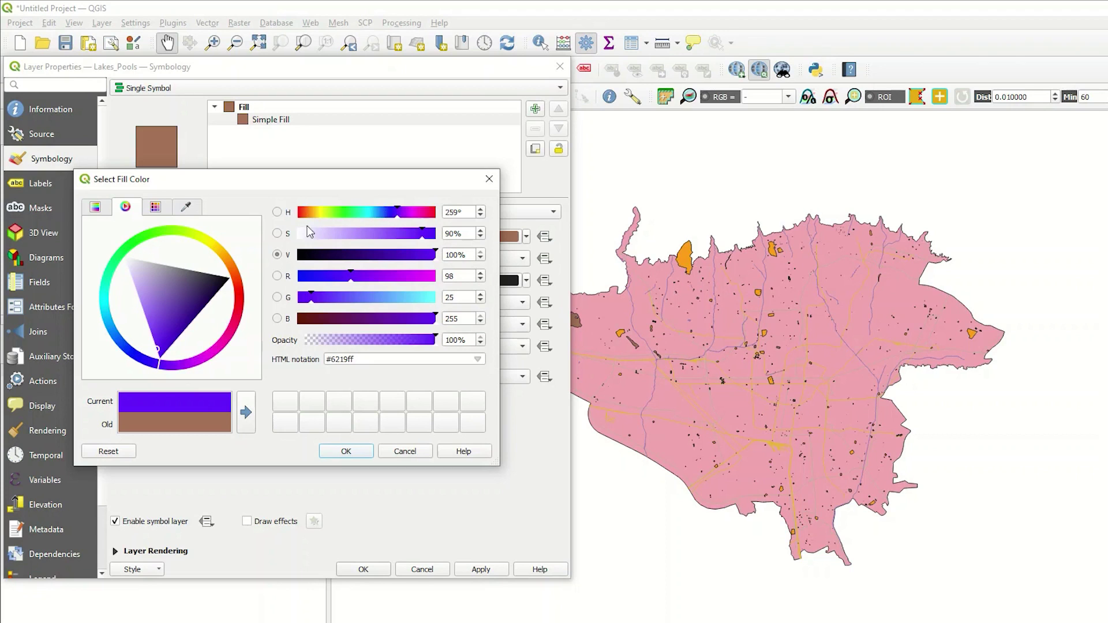
# Raise the fill color's red value to 103 and return it to 98, and raise its green value to 27.
pyautogui.click(481, 273)
pyautogui.click(481, 273)
pyautogui.click(481, 273)
pyautogui.click(481, 273)
pyautogui.click(481, 274)
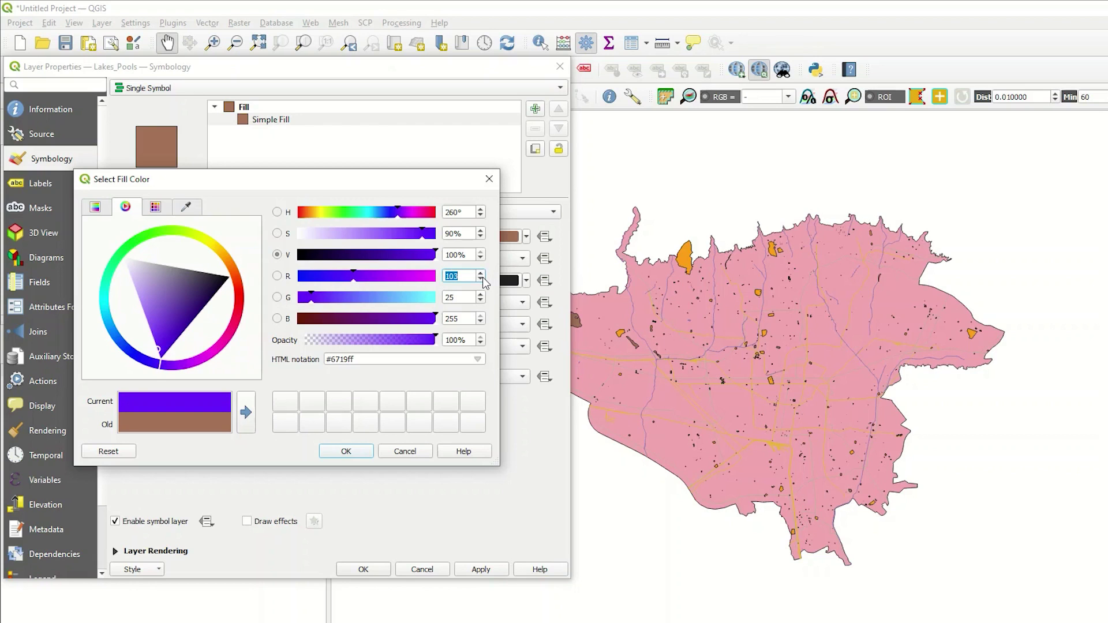
pyautogui.click(481, 280)
pyautogui.click(481, 280)
pyautogui.click(480, 280)
pyautogui.click(481, 280)
pyautogui.click(481, 280)
pyautogui.click(481, 295)
pyautogui.click(481, 295)
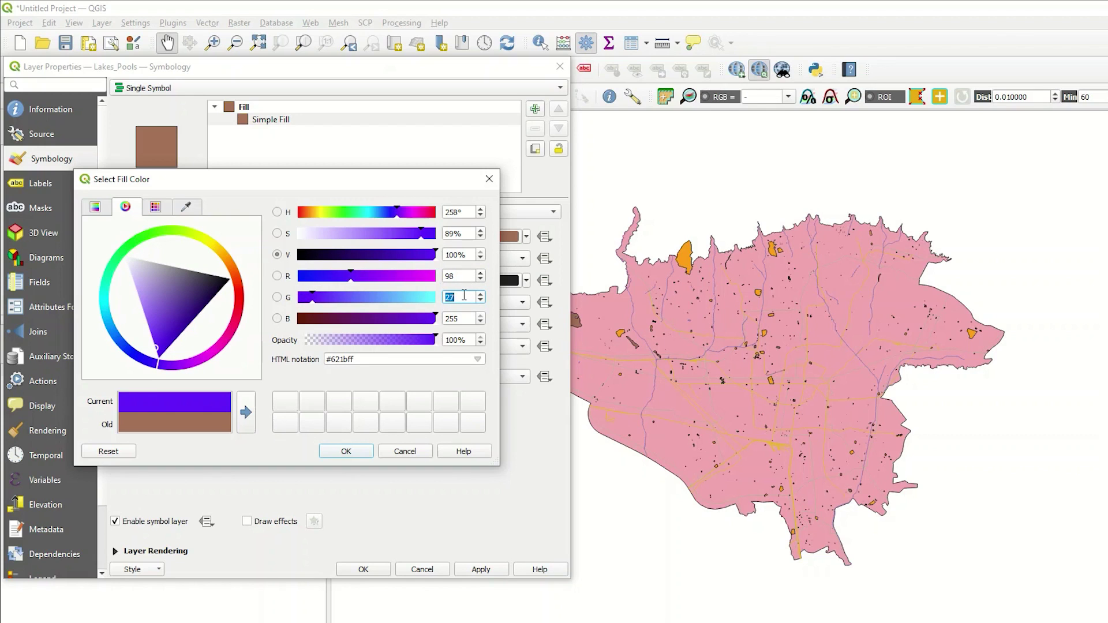
# Set the Lakes_Pools fill color to pure red with R 255, G 0 and B 0, and apply it to the map.
pyautogui.write('0')
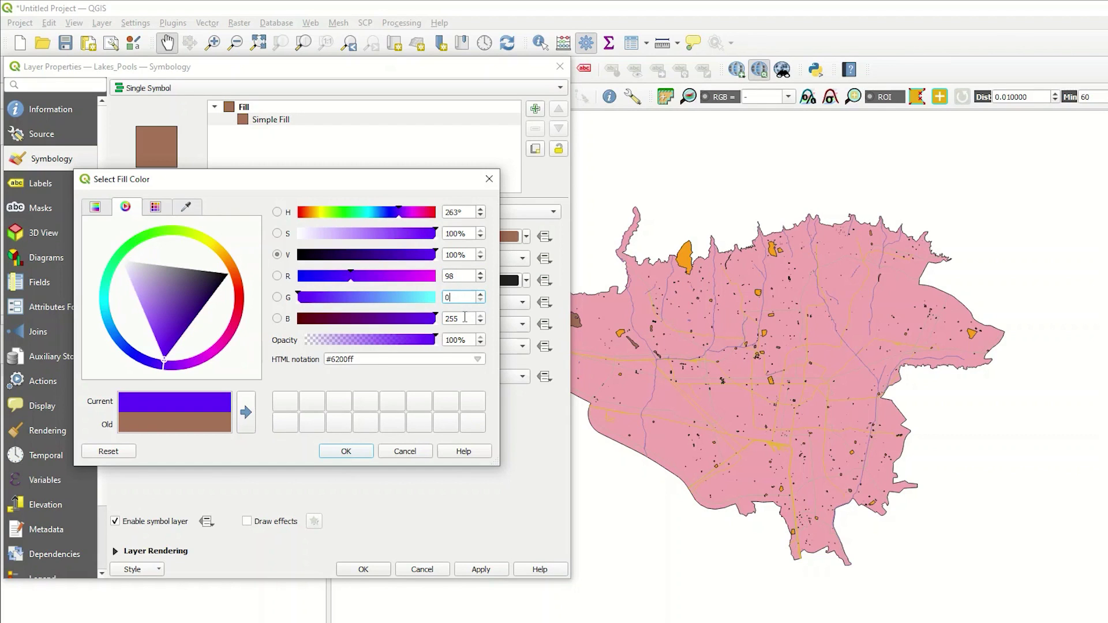
pyautogui.doubleClick(465, 317)
pyautogui.write('0')
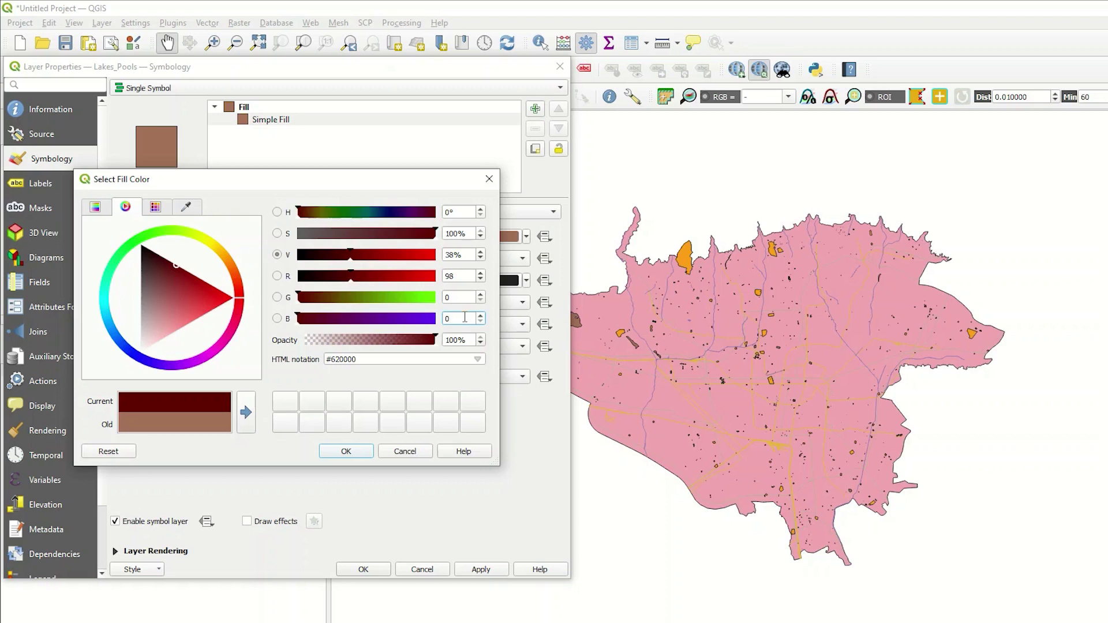
pyautogui.doubleClick(463, 277)
pyautogui.write('255')
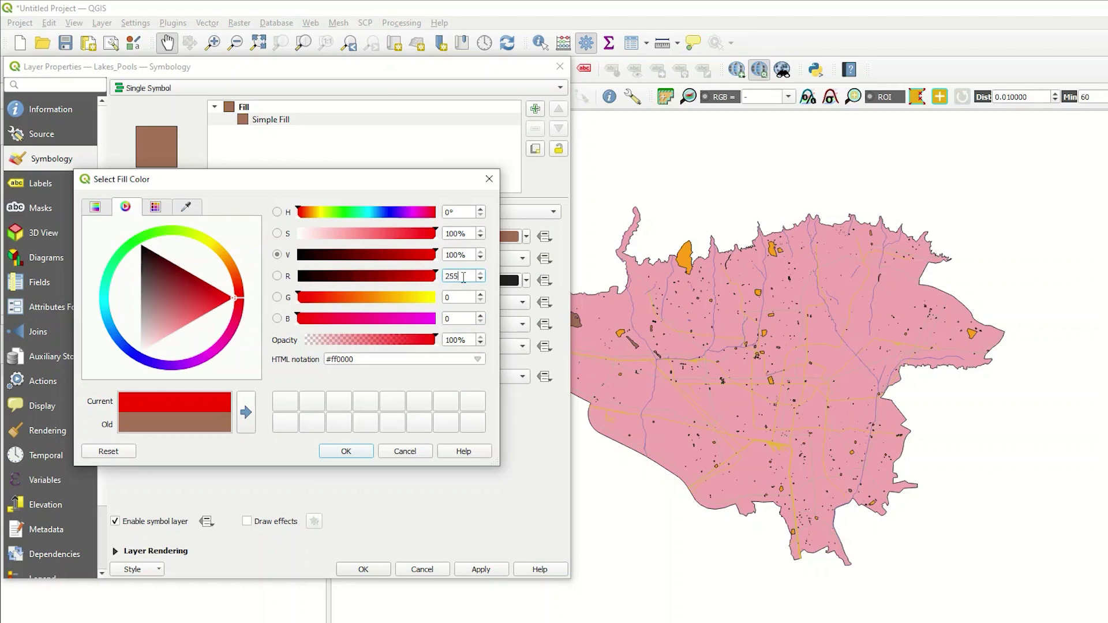
pyautogui.click(363, 453)
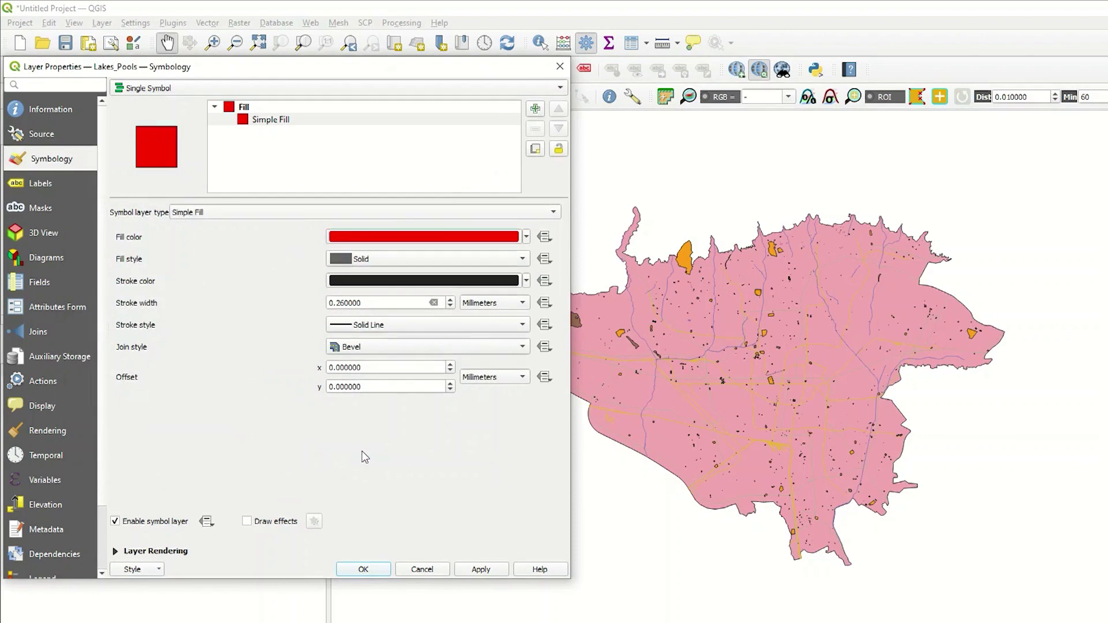
pyautogui.click(493, 569)
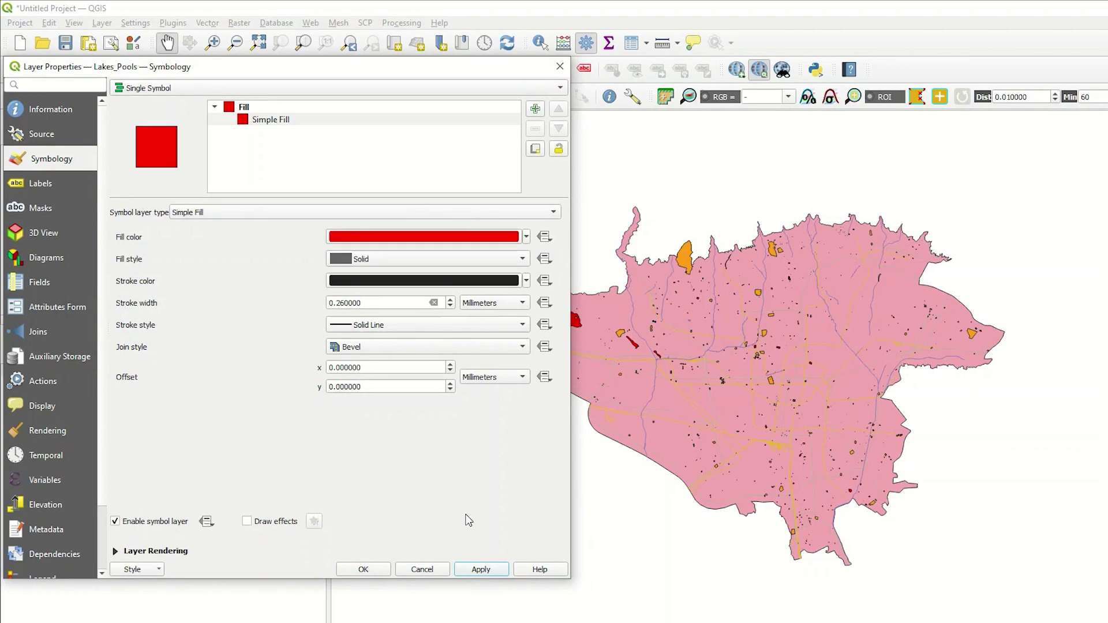
# Set the Lakes_Pools fill color to blue, #0008ff, apply it and close the layer properties.
pyautogui.click(502, 236)
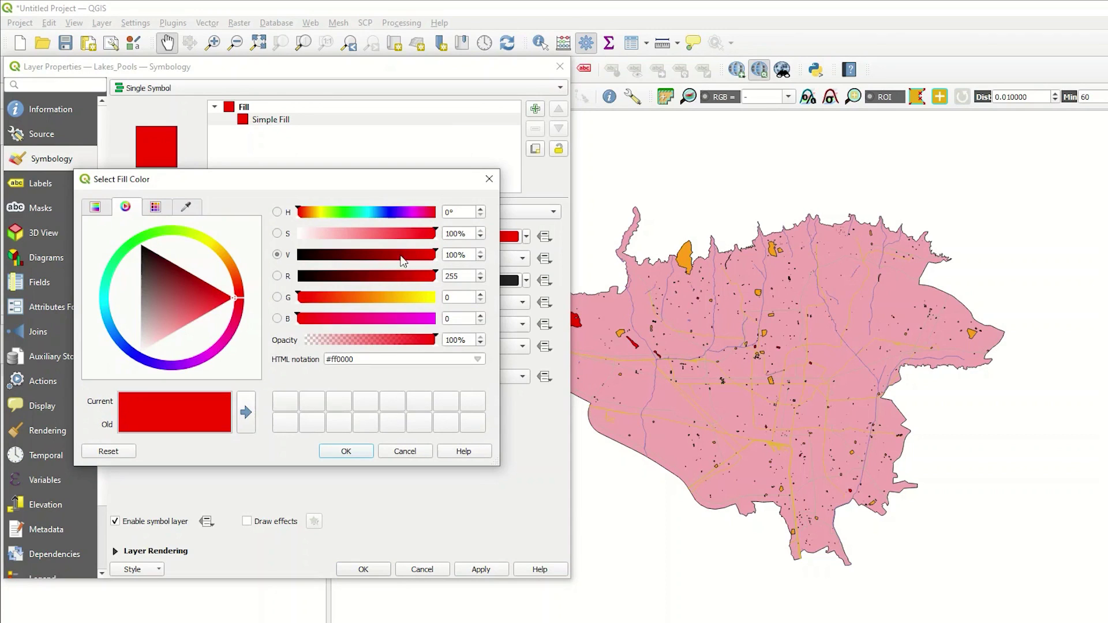
pyautogui.click(137, 358)
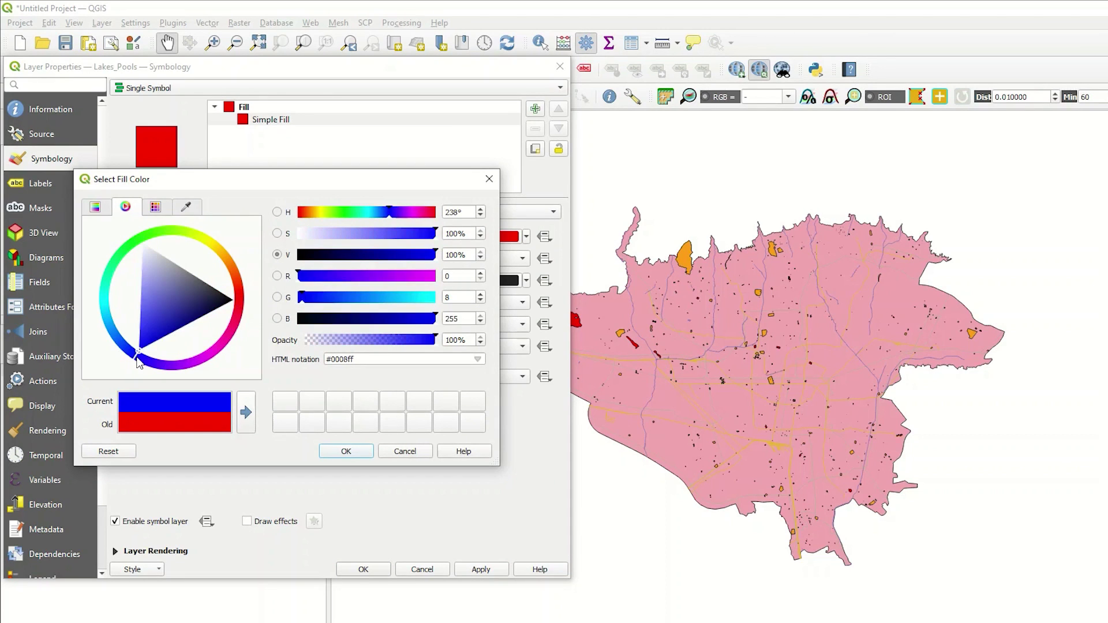
pyautogui.click(353, 450)
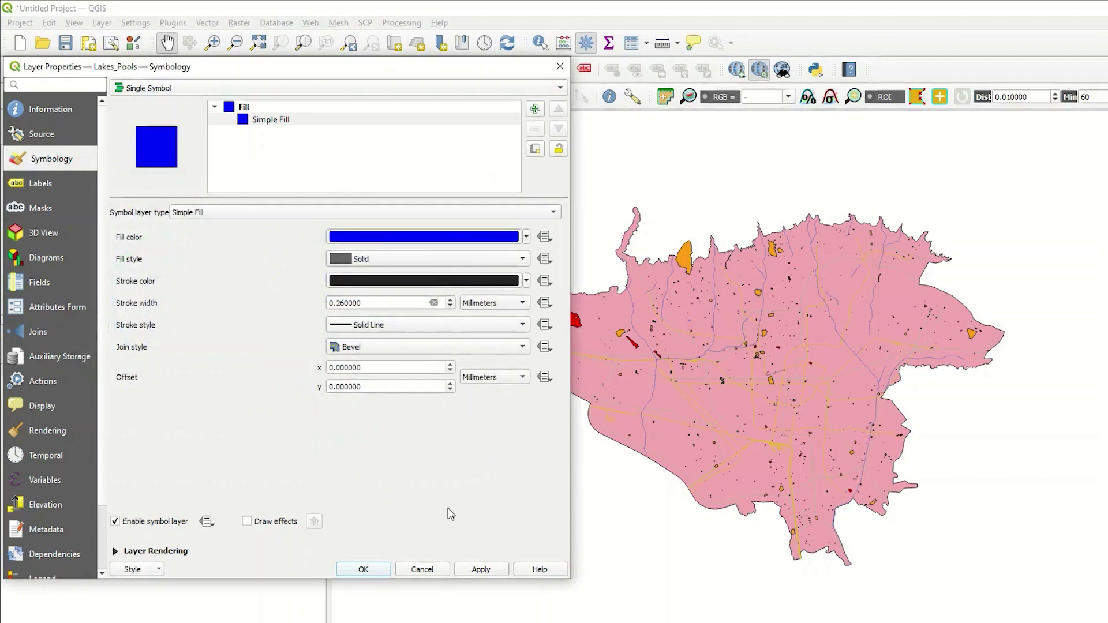
pyautogui.click(483, 569)
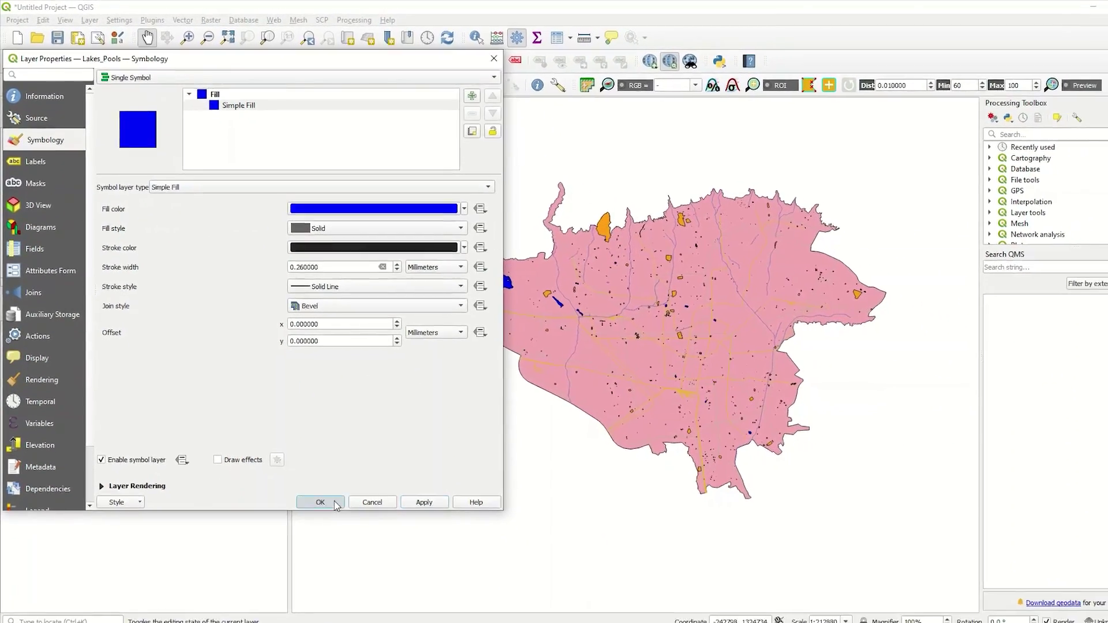
pyautogui.click(335, 501)
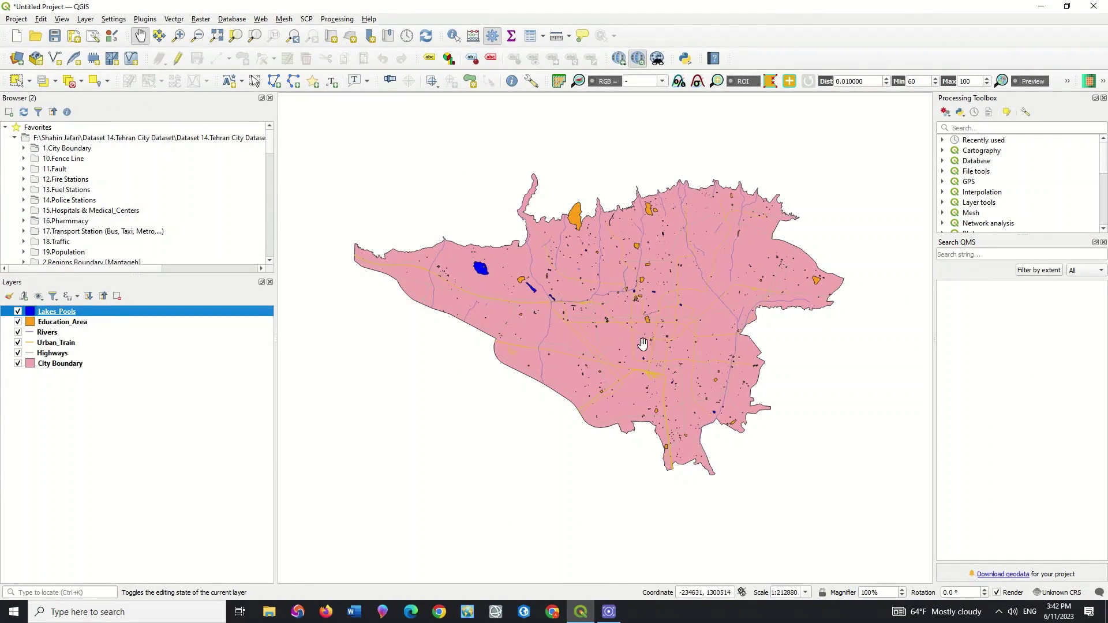
# Style the Education_Area layer with the simple red fill preset and confirm the layer properties.
pyautogui.click(98, 325)
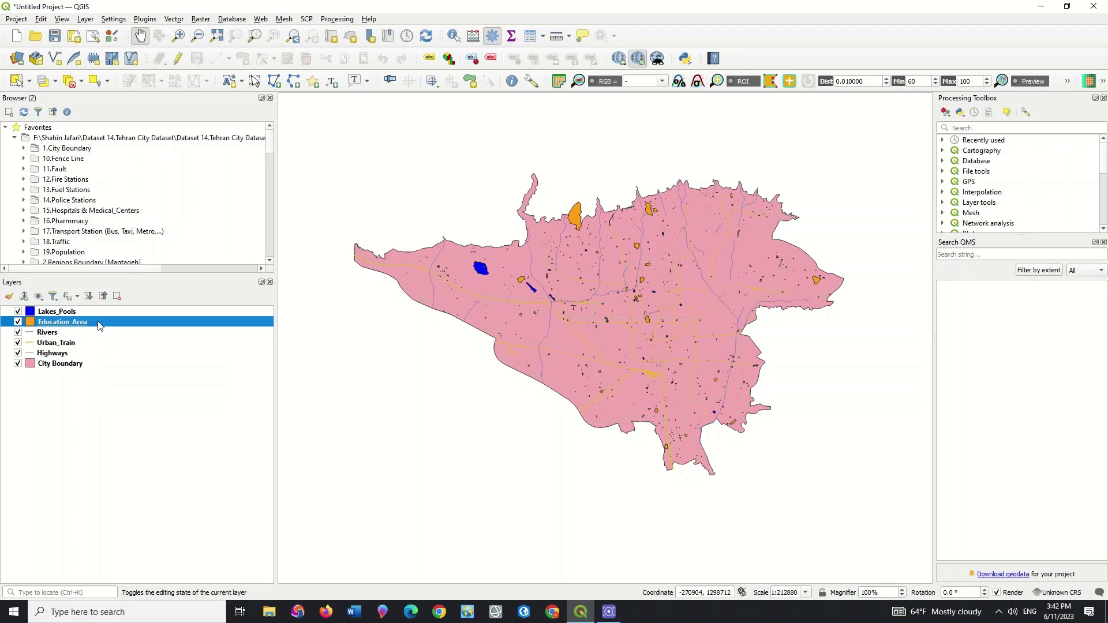
pyautogui.rightClick(99, 326)
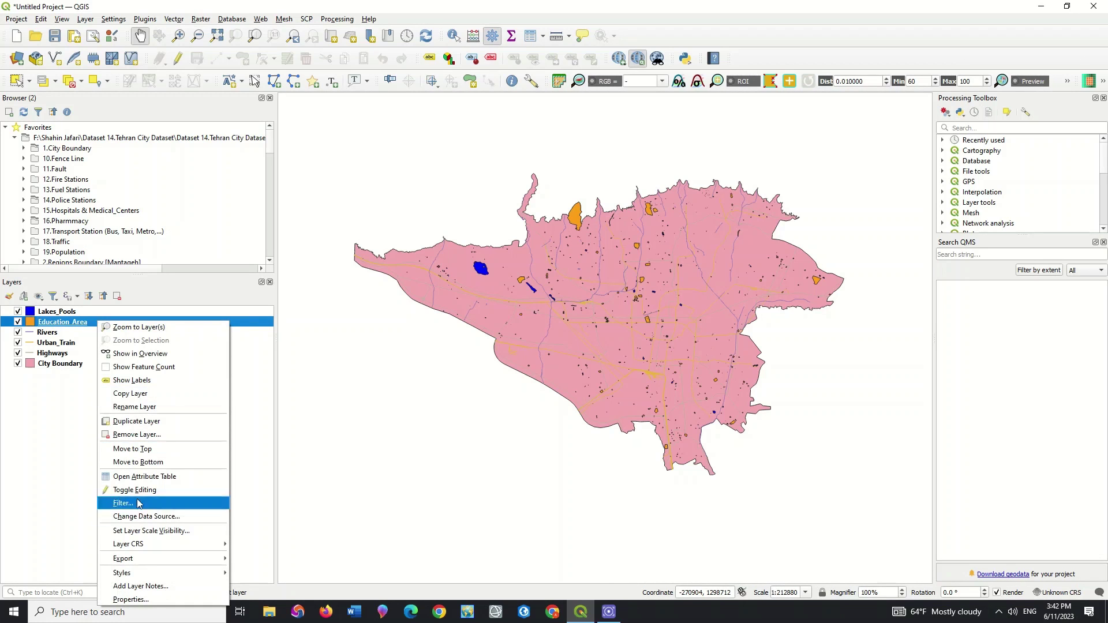
pyautogui.click(239, 527)
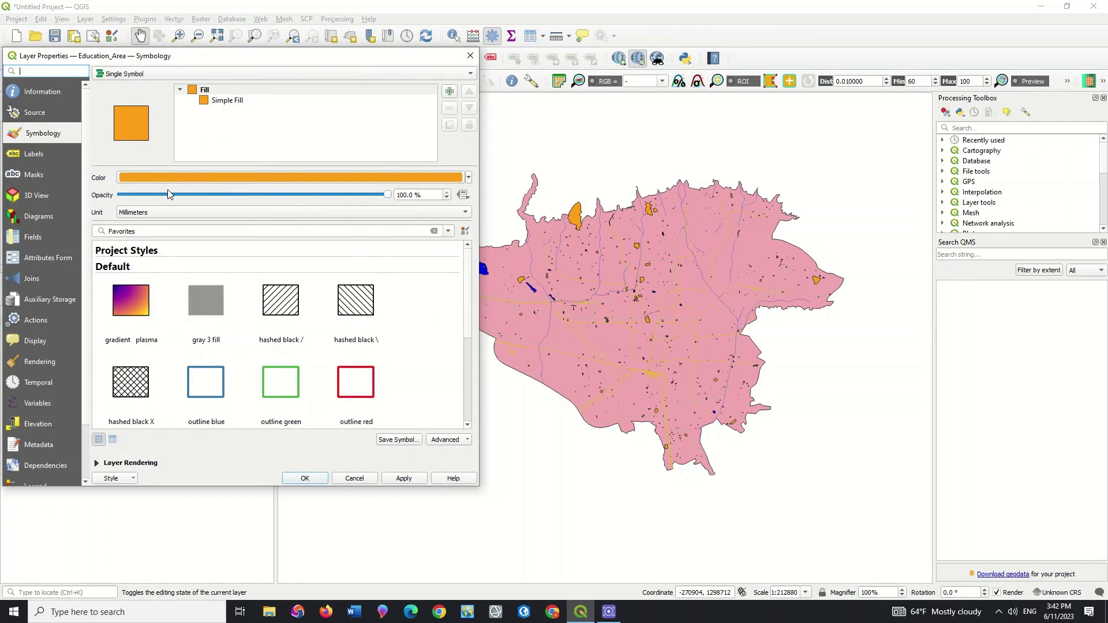
pyautogui.scroll(-3, 198, 332)
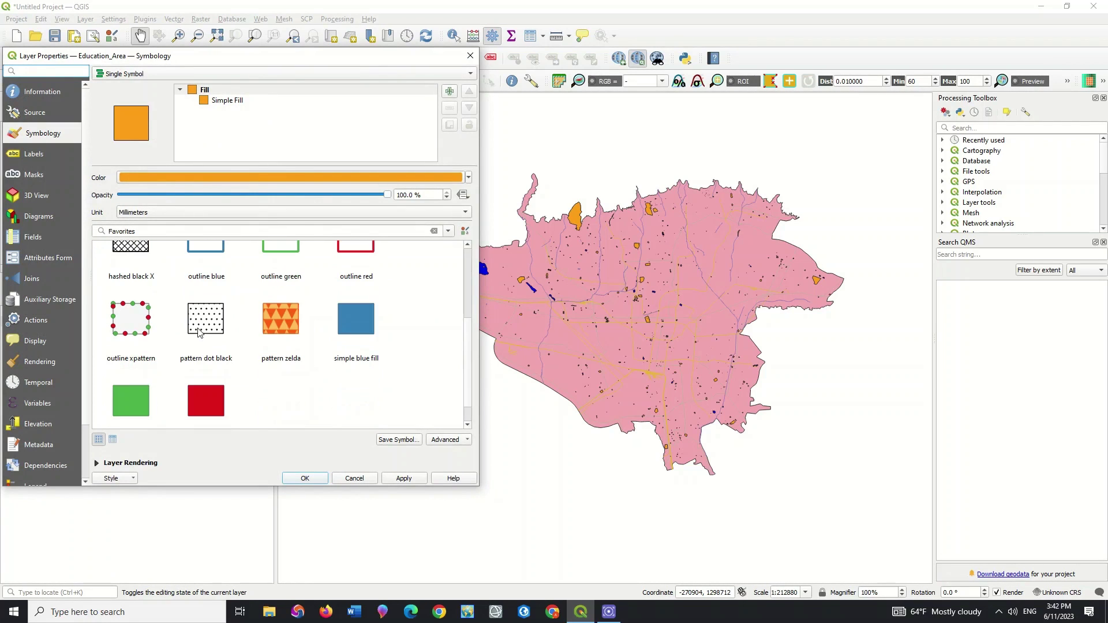
pyautogui.click(358, 319)
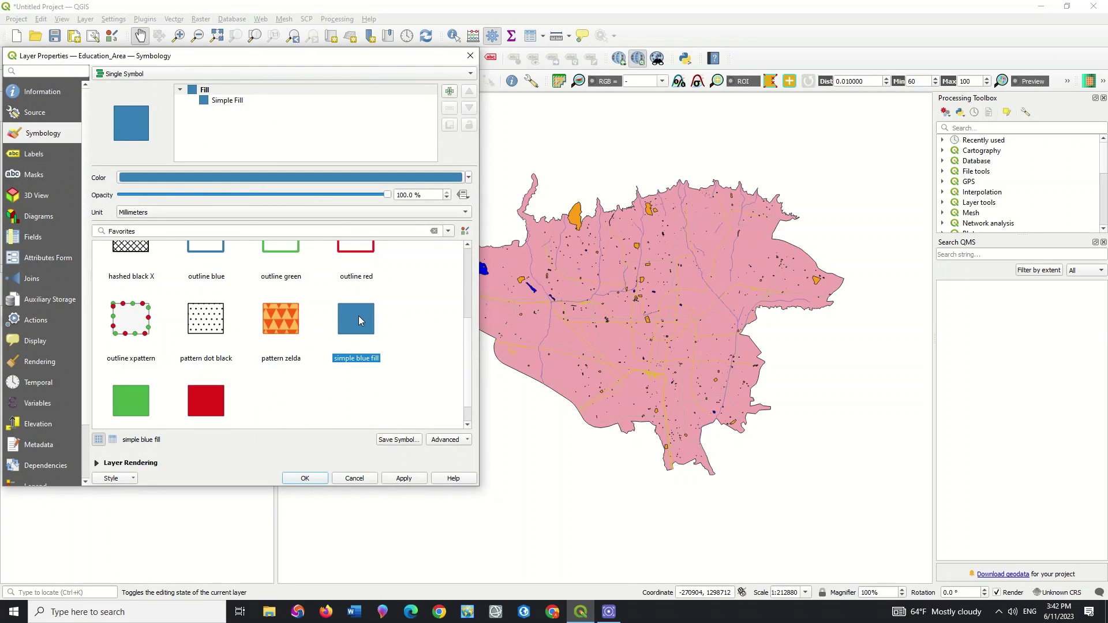
pyautogui.scroll(-1, 359, 318)
pyautogui.click(208, 372)
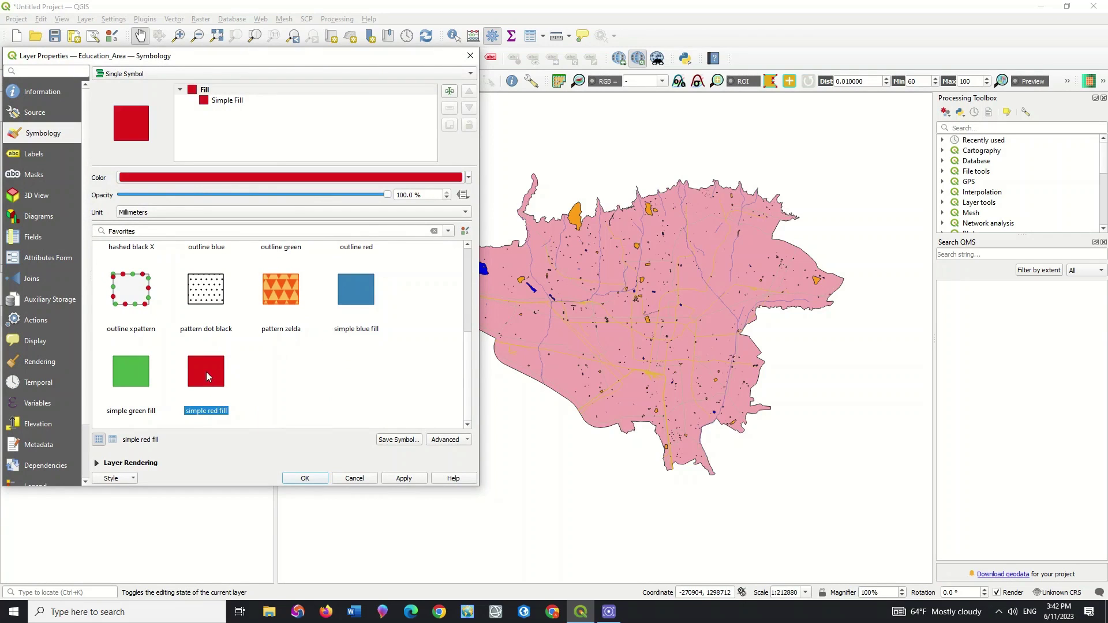
pyautogui.scroll(4, 302, 362)
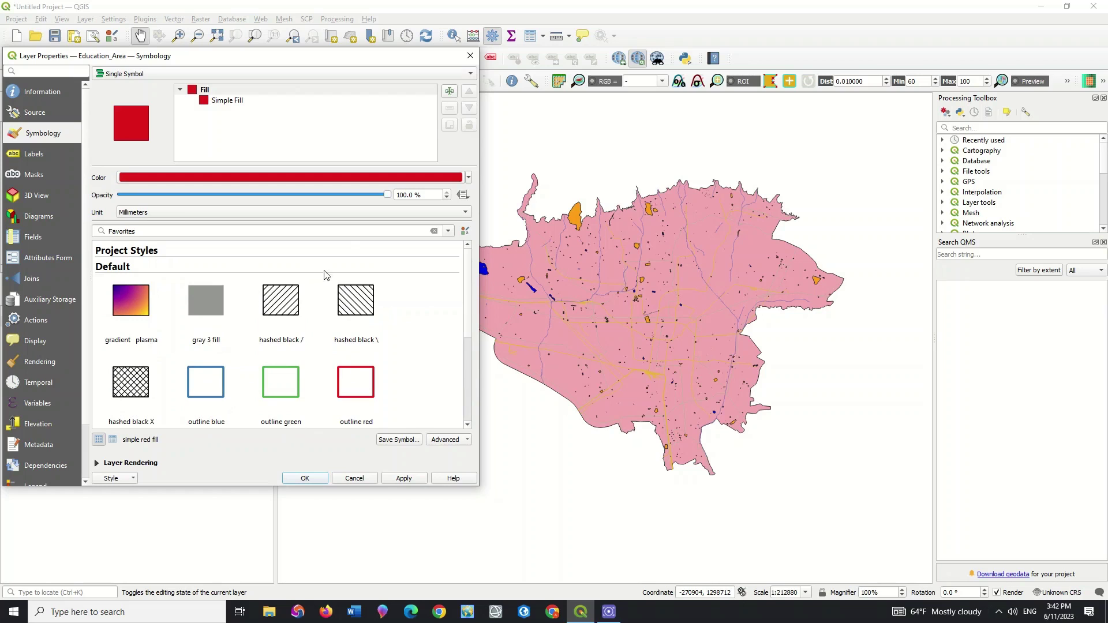
pyautogui.moveTo(387, 197)
pyautogui.mouseDown()
pyautogui.moveTo(240, 196)
pyautogui.moveTo(397, 198)
pyautogui.mouseUp()
pyautogui.click(317, 480)
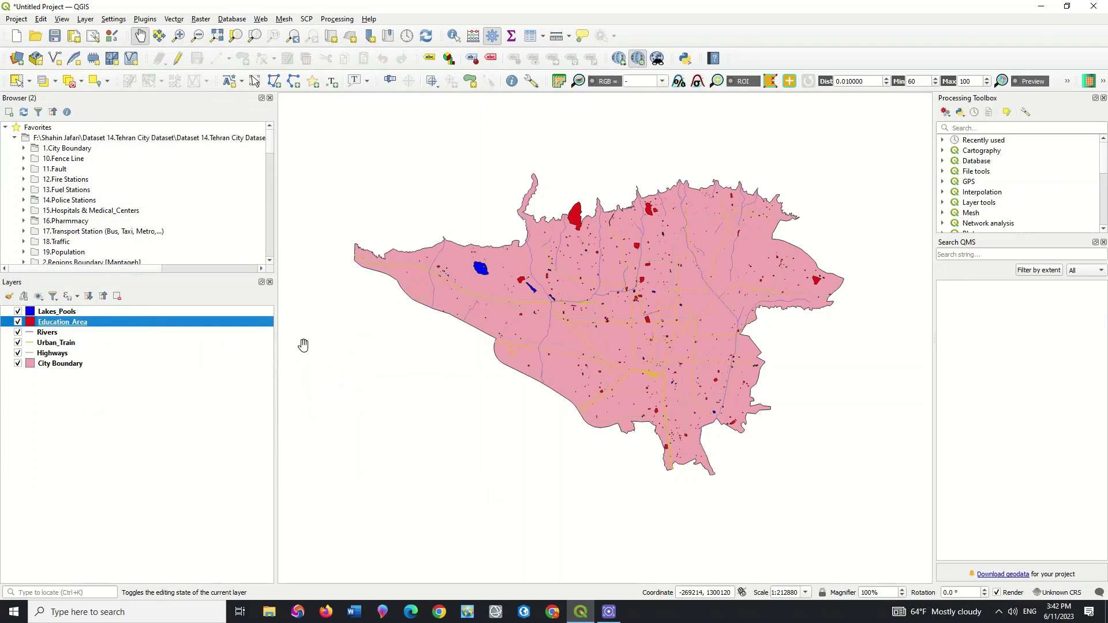
# Set the Rivers layer's line color to blue, #0953ff, using the color wheel and the saturation, value and green sliders.
pyautogui.click(47, 333)
pyautogui.rightClick(48, 333)
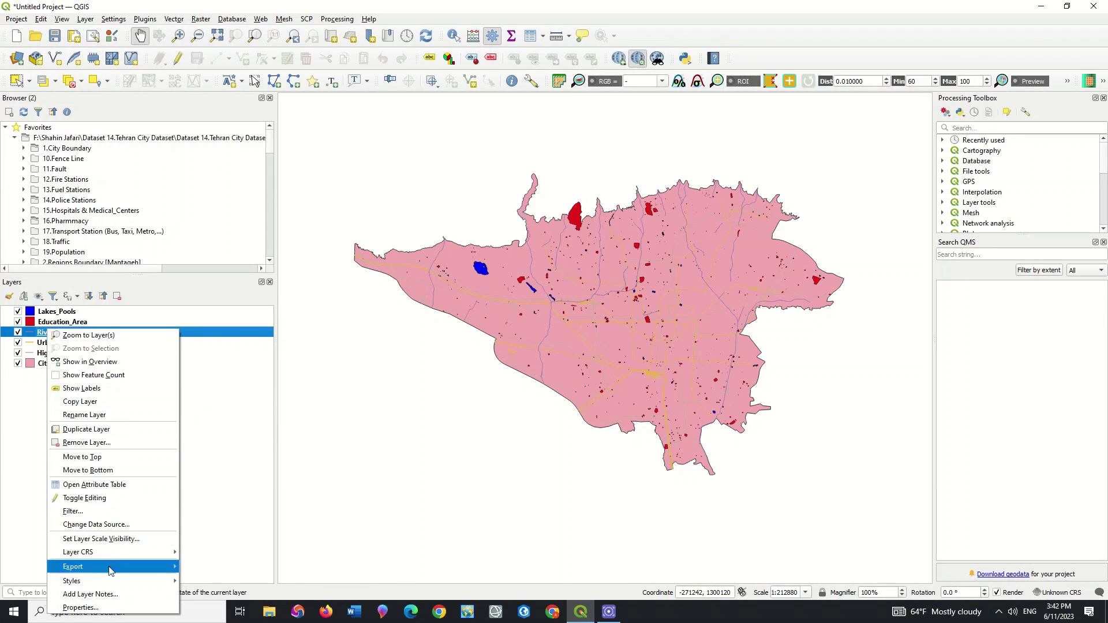
pyautogui.click(109, 606)
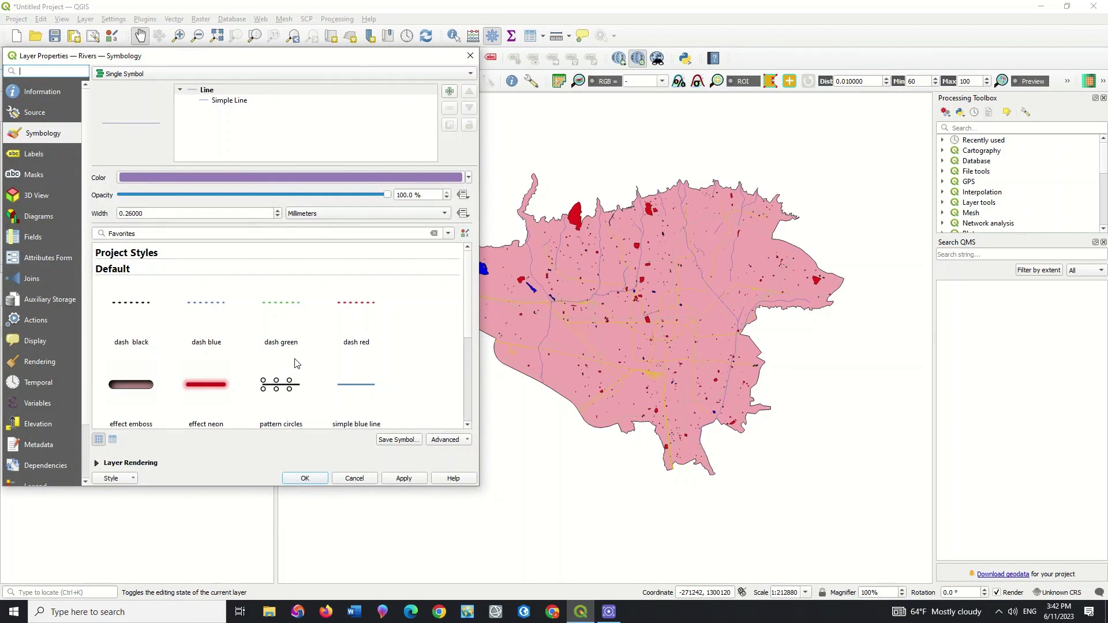
pyautogui.scroll(-2, 294, 363)
pyautogui.scroll(-1, 296, 362)
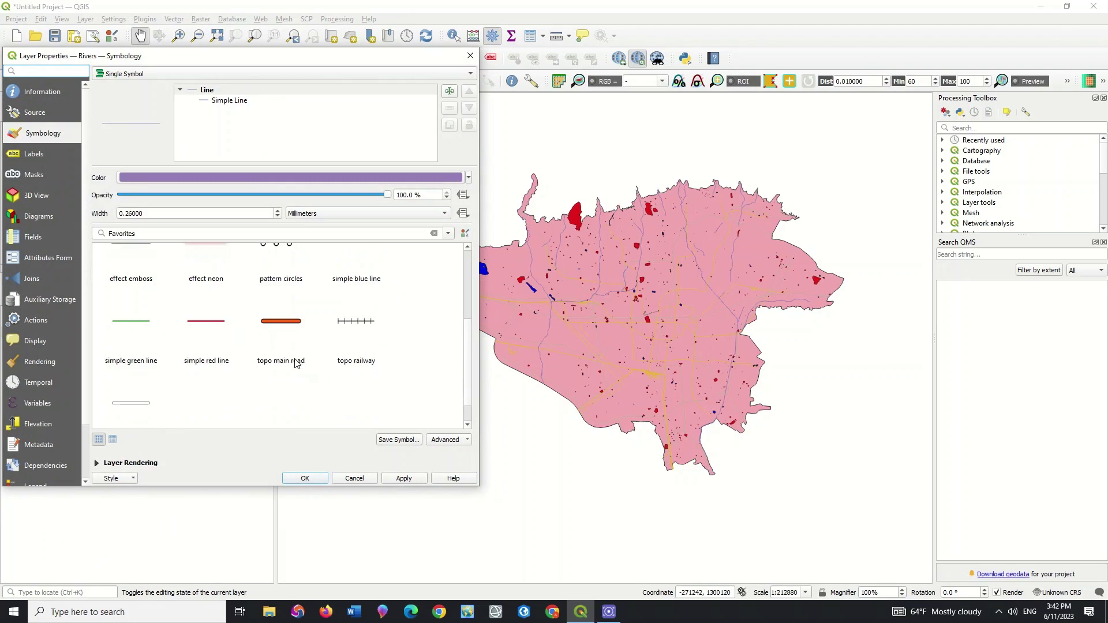
pyautogui.scroll(-1, 296, 363)
pyautogui.scroll(4, 296, 363)
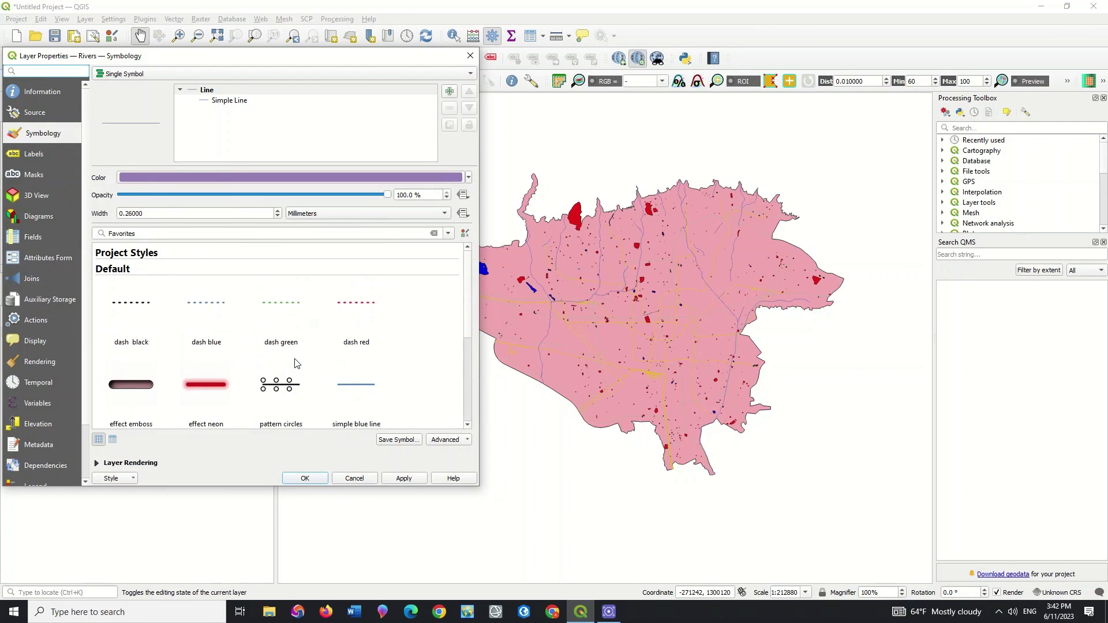
pyautogui.click(338, 176)
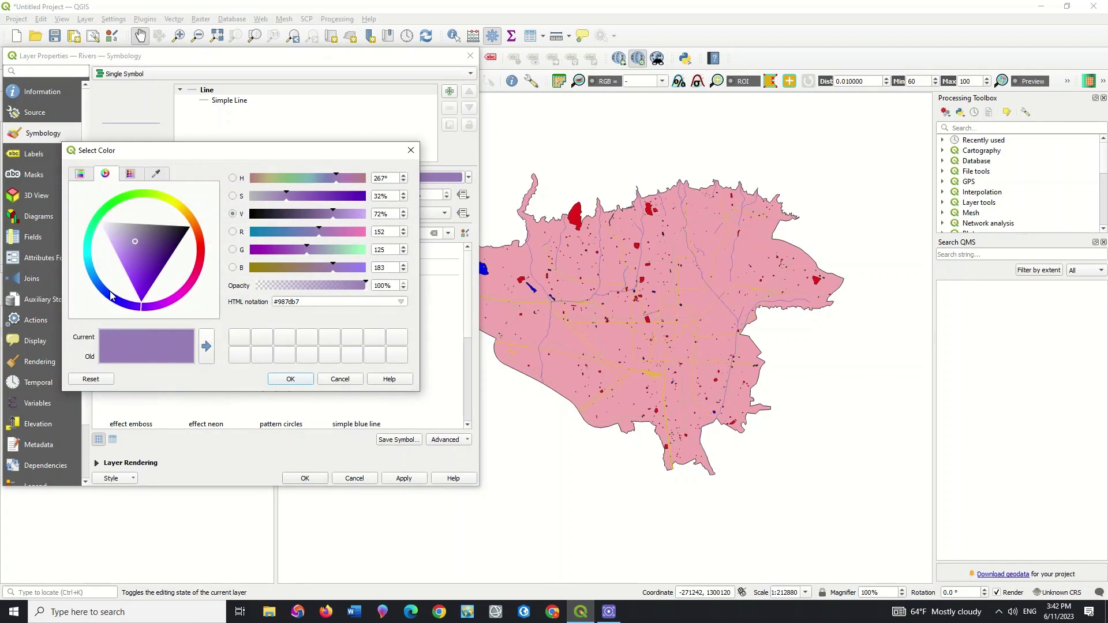
pyautogui.moveTo(111, 299); pyautogui.dragTo(111, 295)
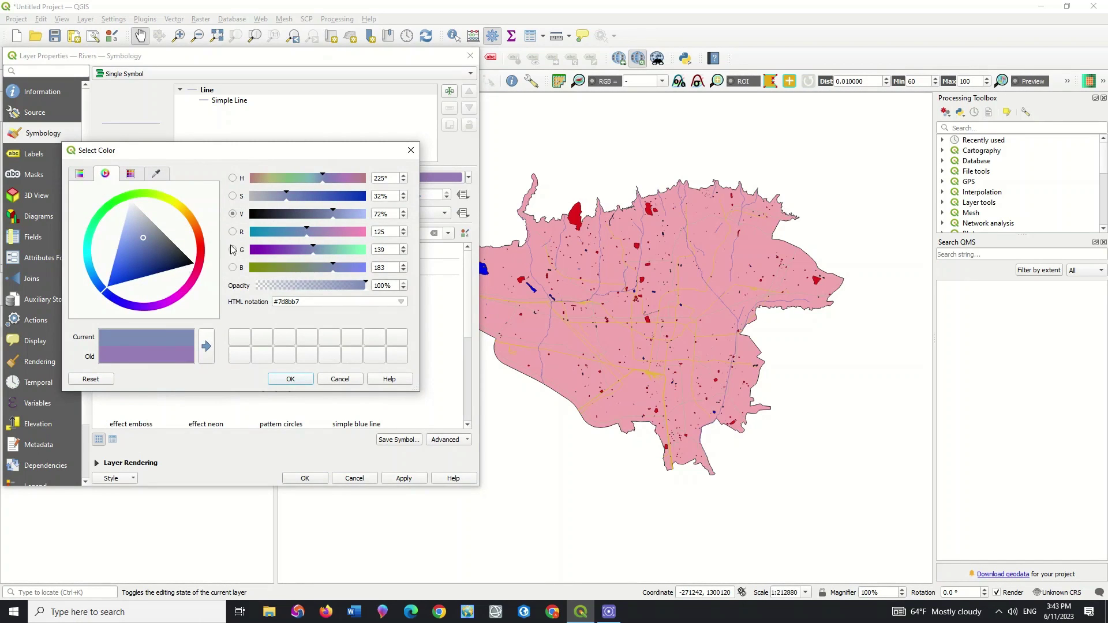
pyautogui.click(363, 197)
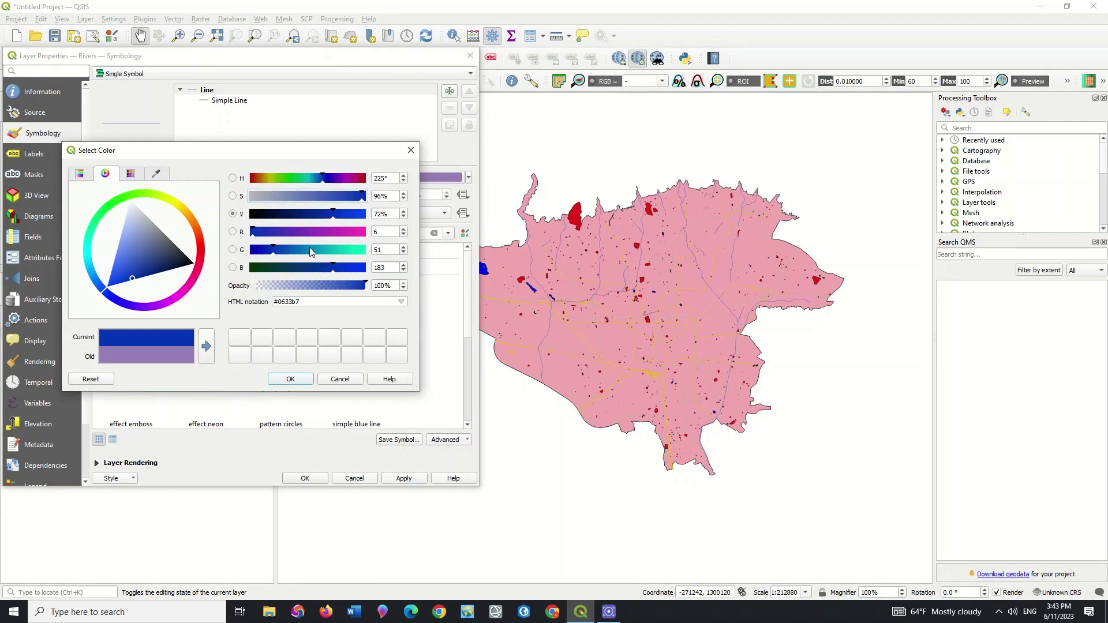
pyautogui.moveTo(333, 218); pyautogui.dragTo(367, 220)
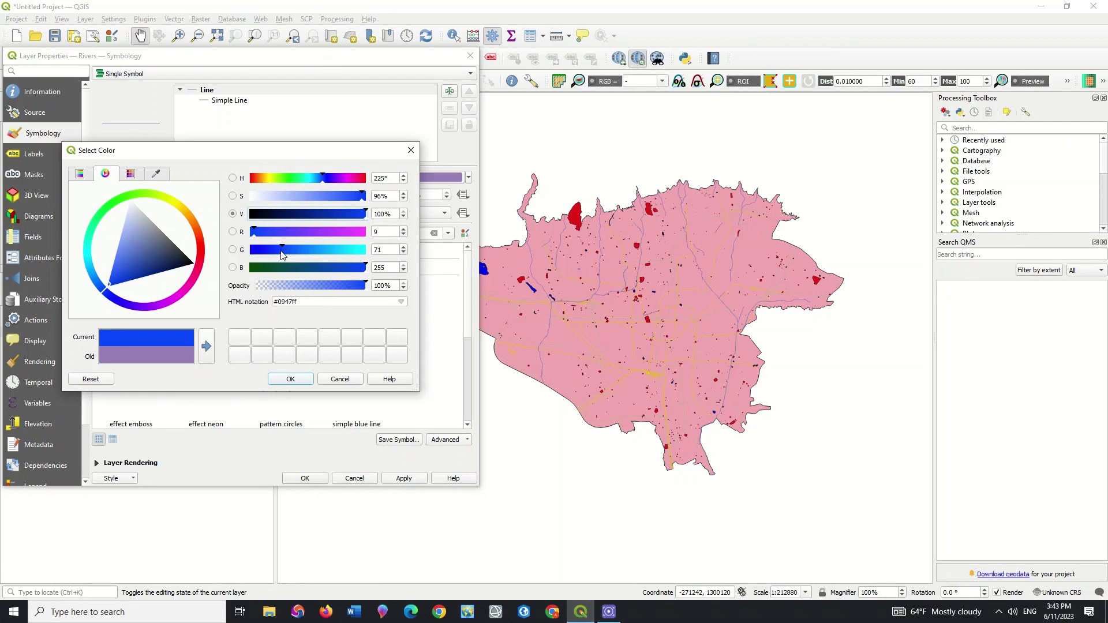
pyautogui.moveTo(283, 249); pyautogui.dragTo(288, 245)
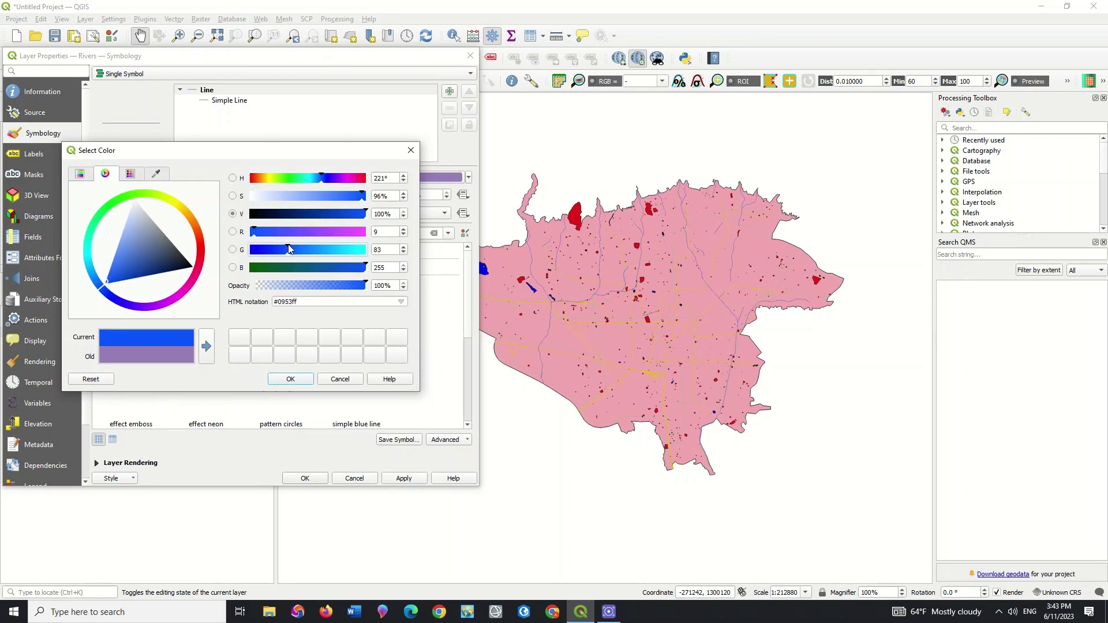
pyautogui.click(291, 379)
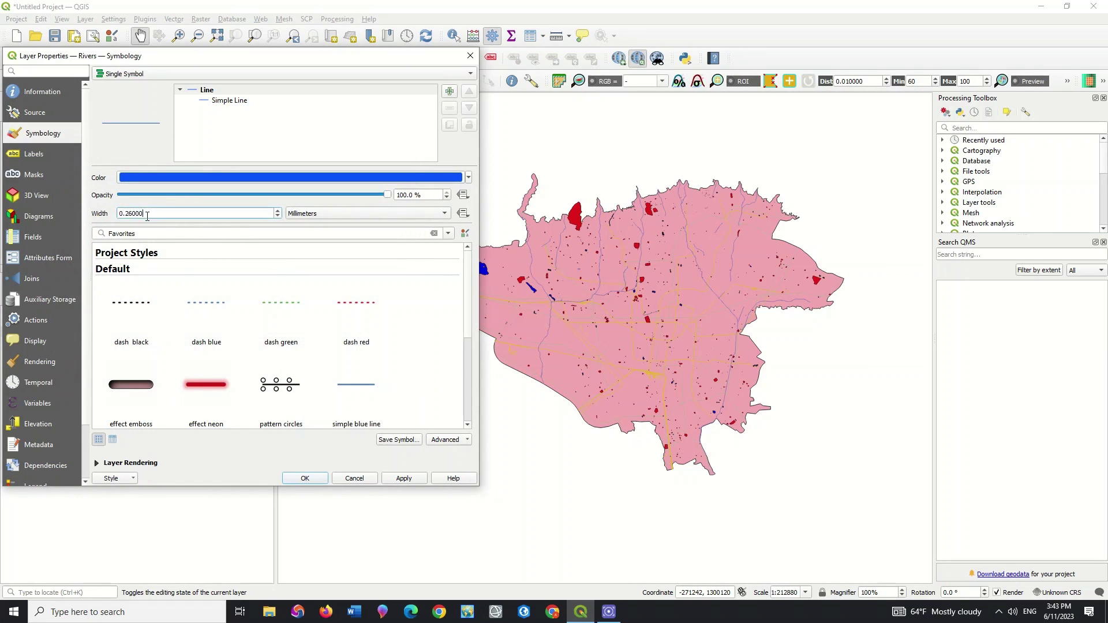
# Set the Rivers line width to 0.4 mm, apply it to the map and close the layer properties.
pyautogui.moveTo(148, 216); pyautogui.dragTo(129, 217)
pyautogui.write('4')
pyautogui.click(404, 479)
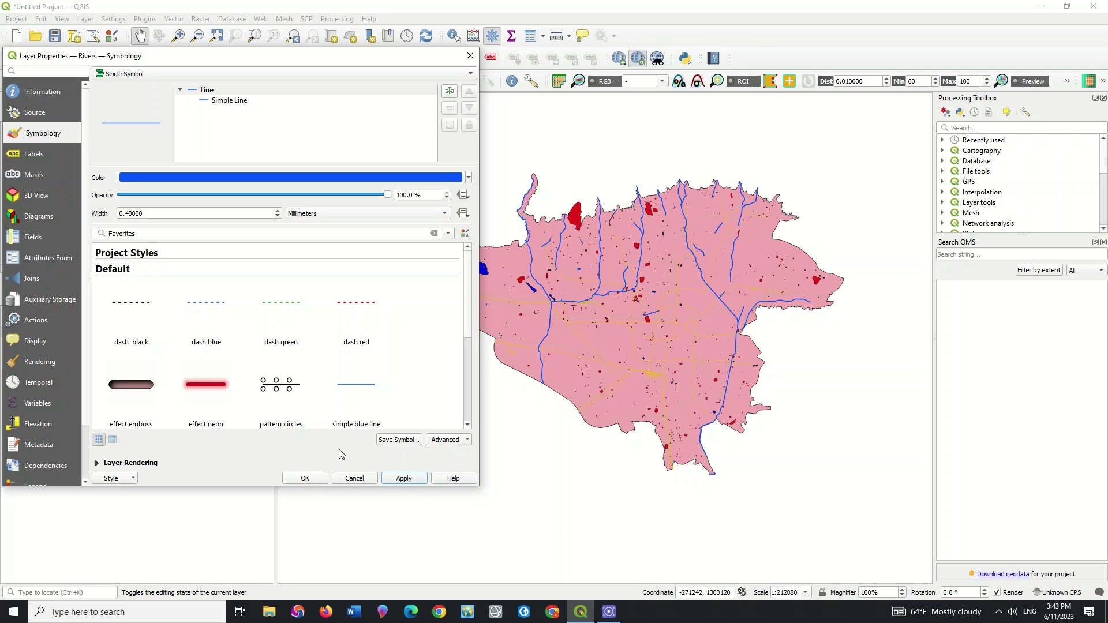
pyautogui.click(314, 479)
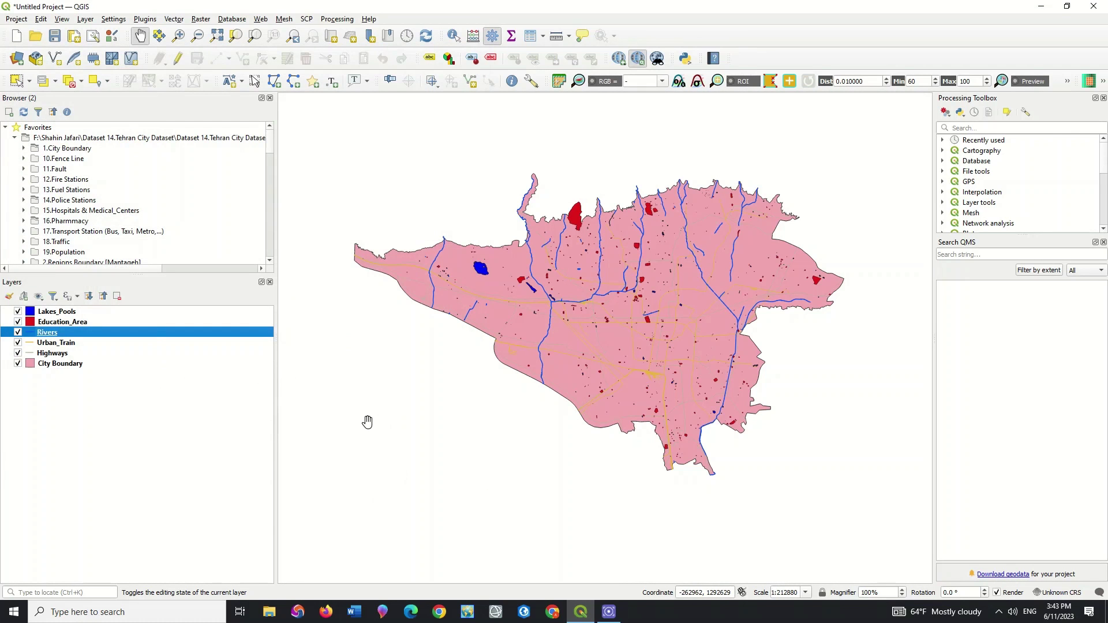
# Apply the dash black line preset to the Urban_Train layer and close its properties.
pyautogui.rightClick(62, 344)
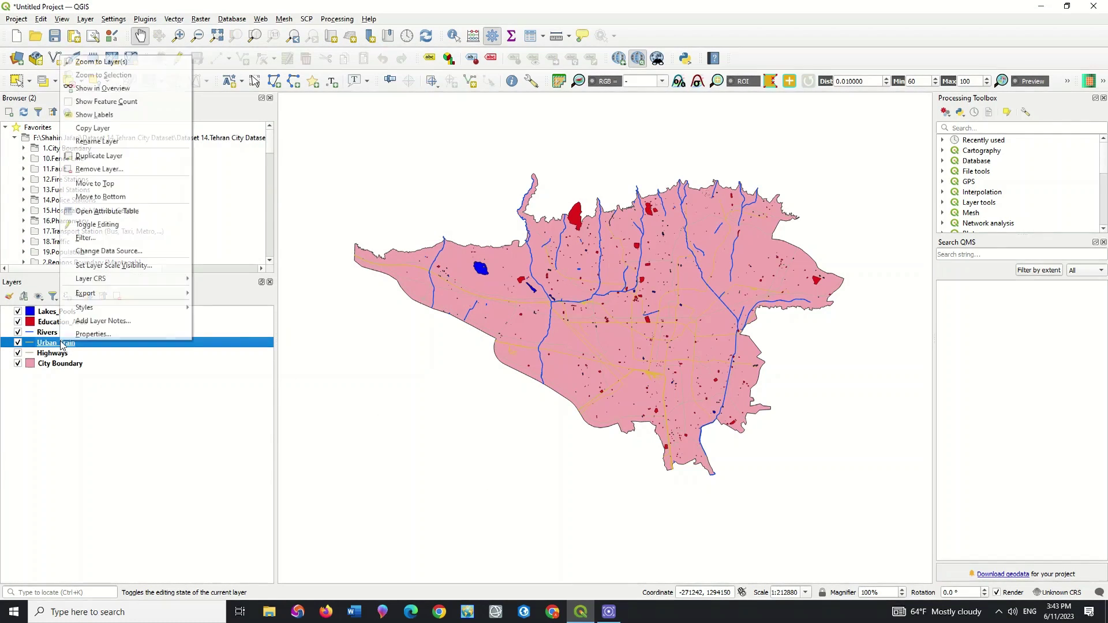
pyautogui.click(92, 334)
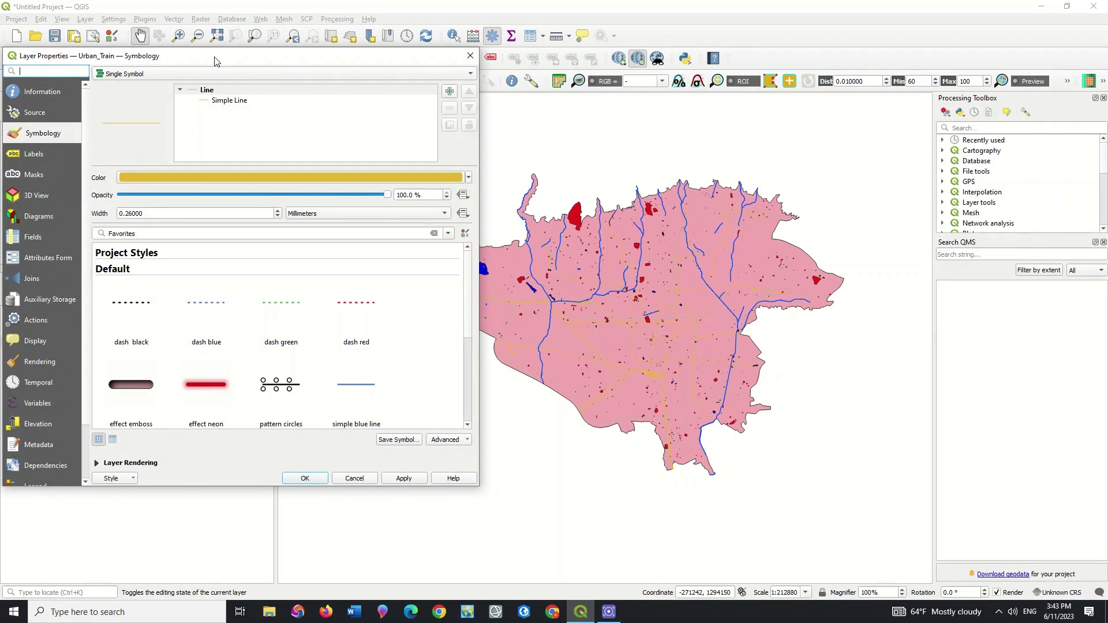
pyautogui.moveTo(214, 61); pyautogui.dragTo(343, 52)
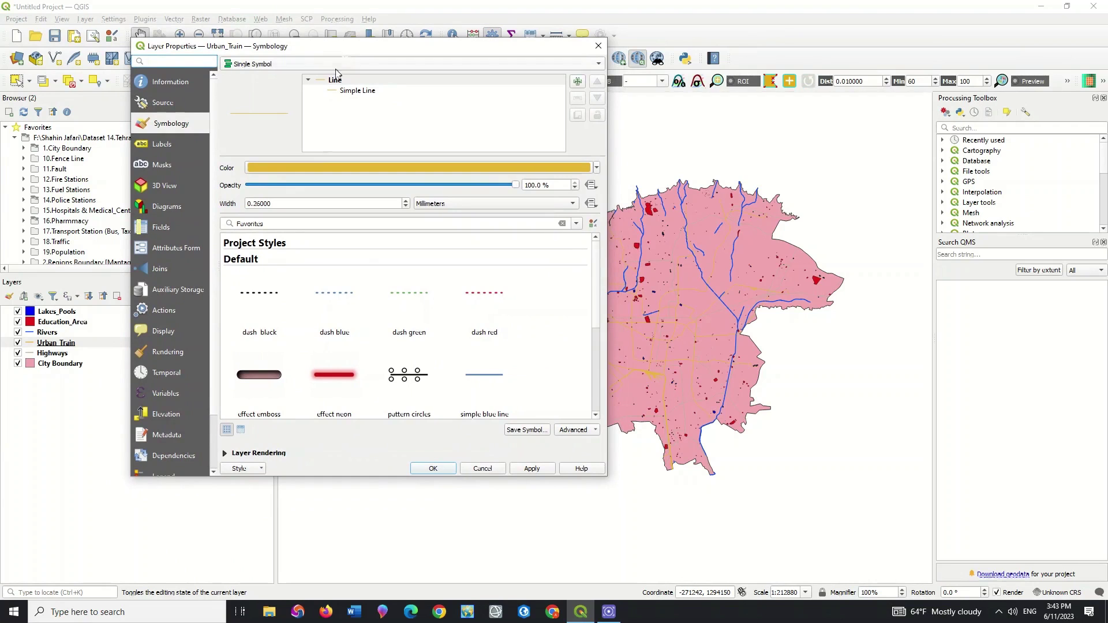
pyautogui.click(261, 300)
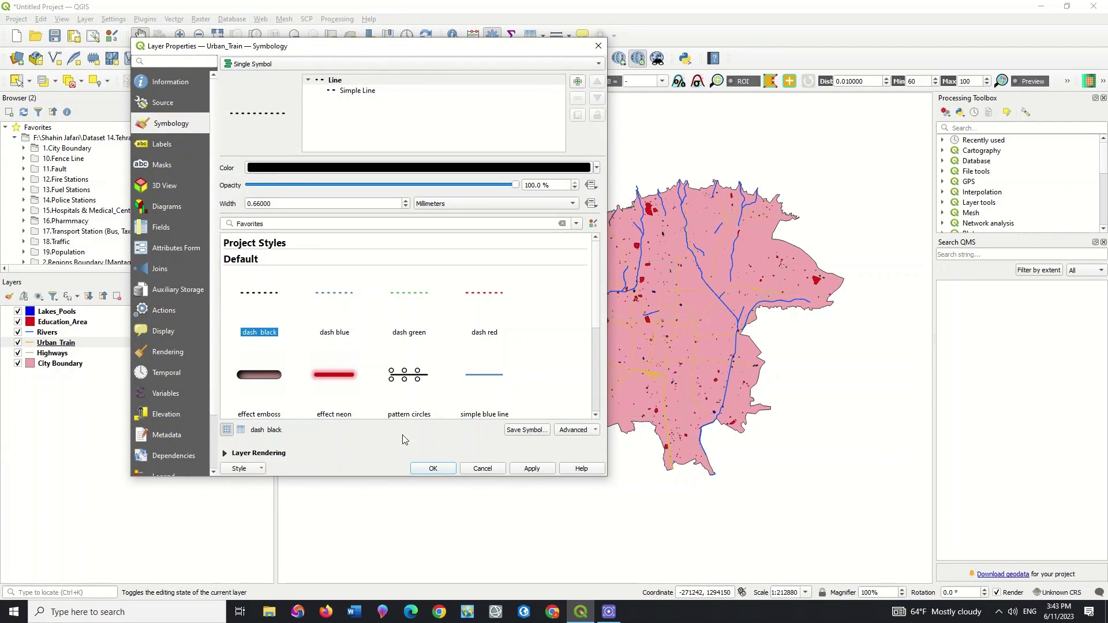
pyautogui.click(520, 472)
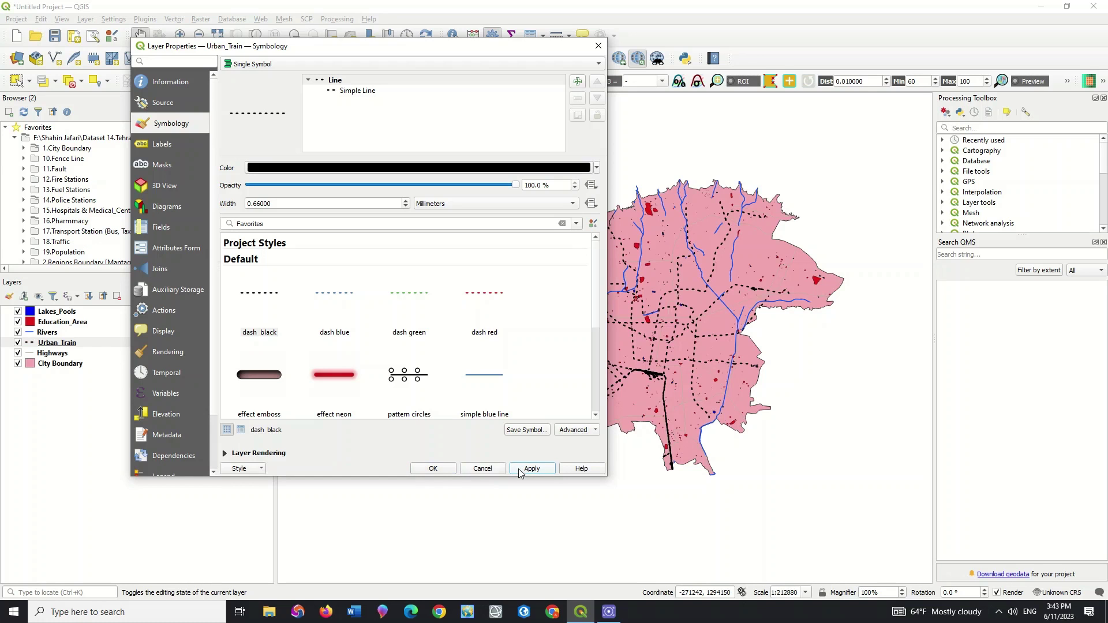
pyautogui.click(438, 469)
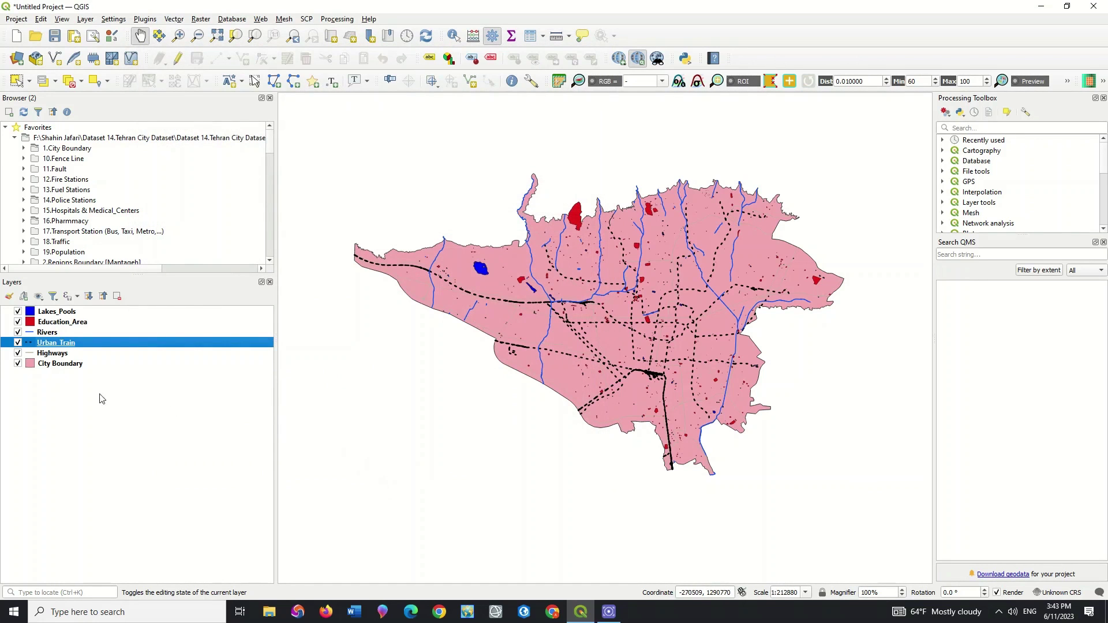
# Style the Highways layer with the topo road line preset and confirm the layer properties.
pyautogui.doubleClick(47, 354)
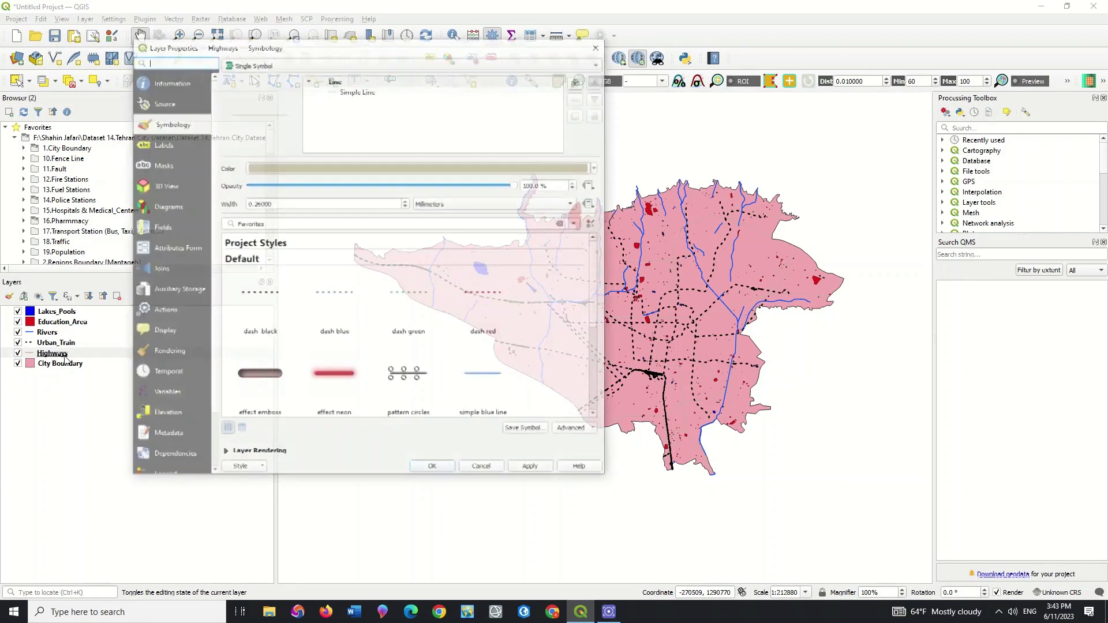
pyautogui.scroll(-3, 392, 351)
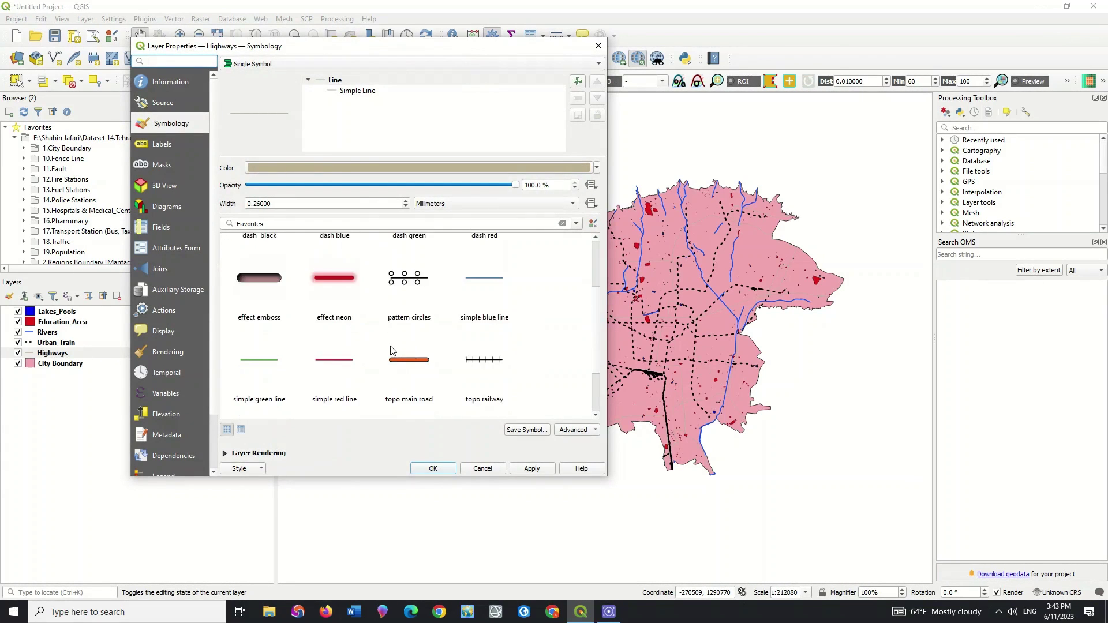
pyautogui.scroll(-2, 391, 351)
pyautogui.scroll(-1, 392, 350)
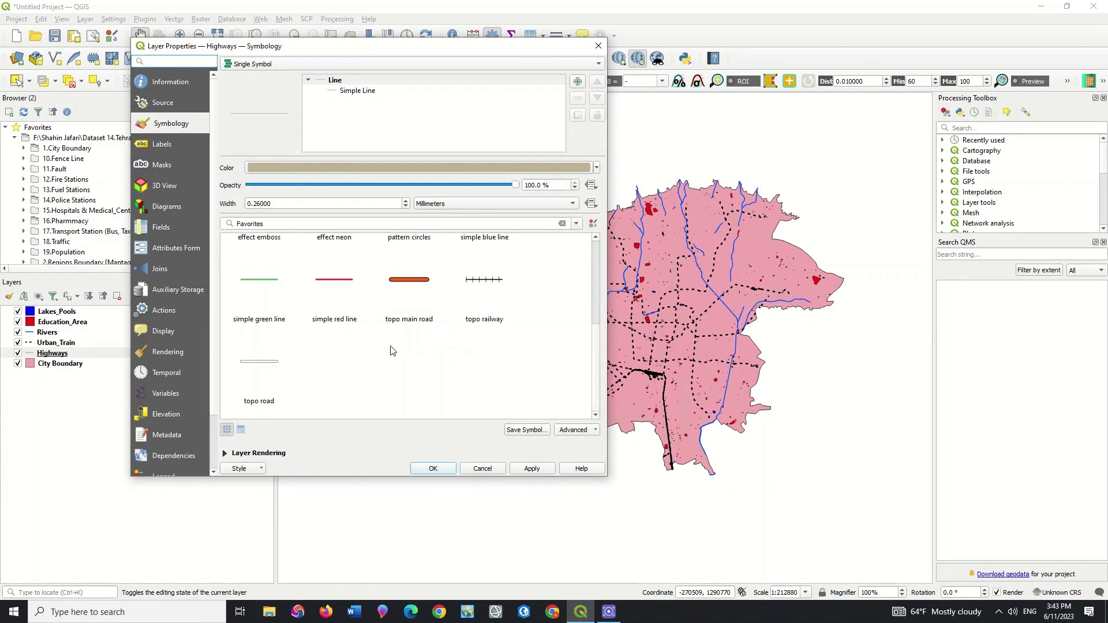
pyautogui.click(267, 368)
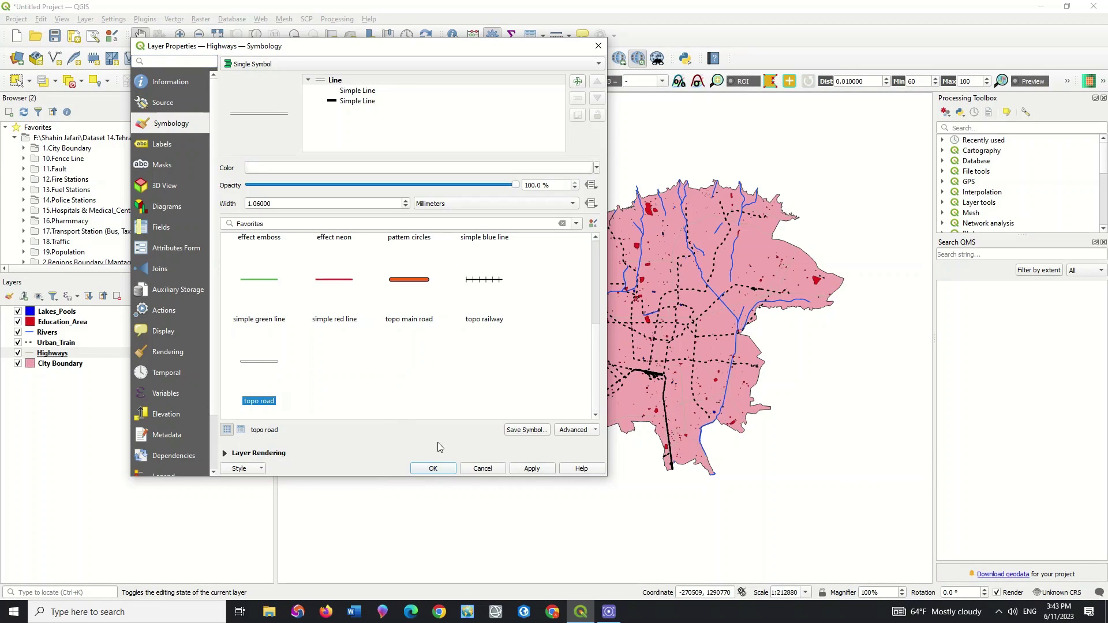
pyautogui.click(433, 469)
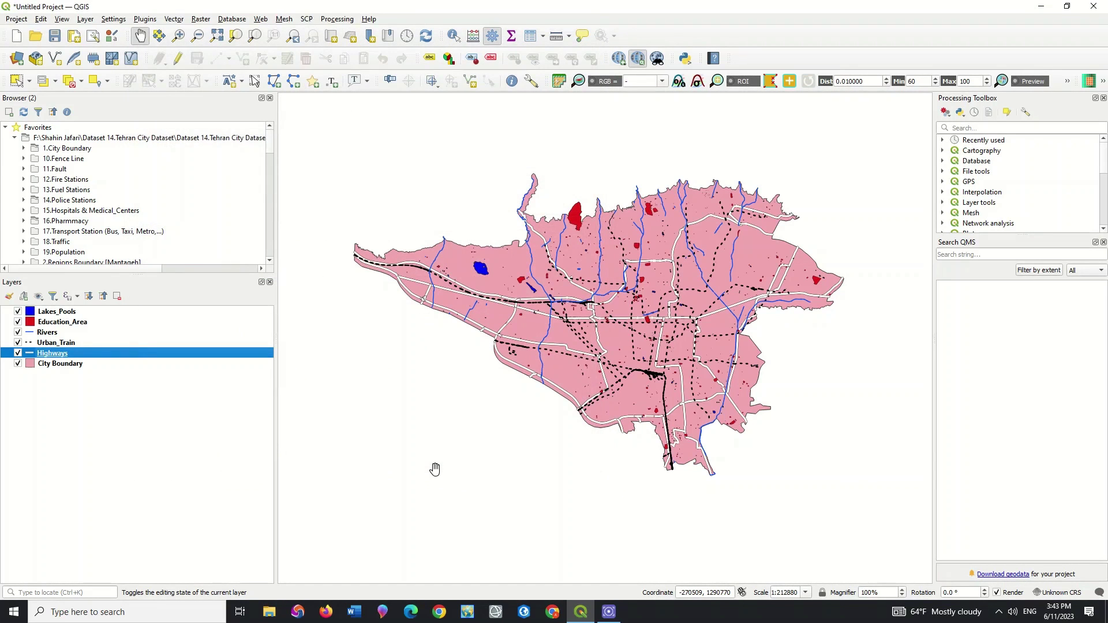
# Change the Urban_Train layer's symbol to the topo railway line preset and confirm it.
pyautogui.doubleClick(77, 343)
pyautogui.scroll(-2, 371, 336)
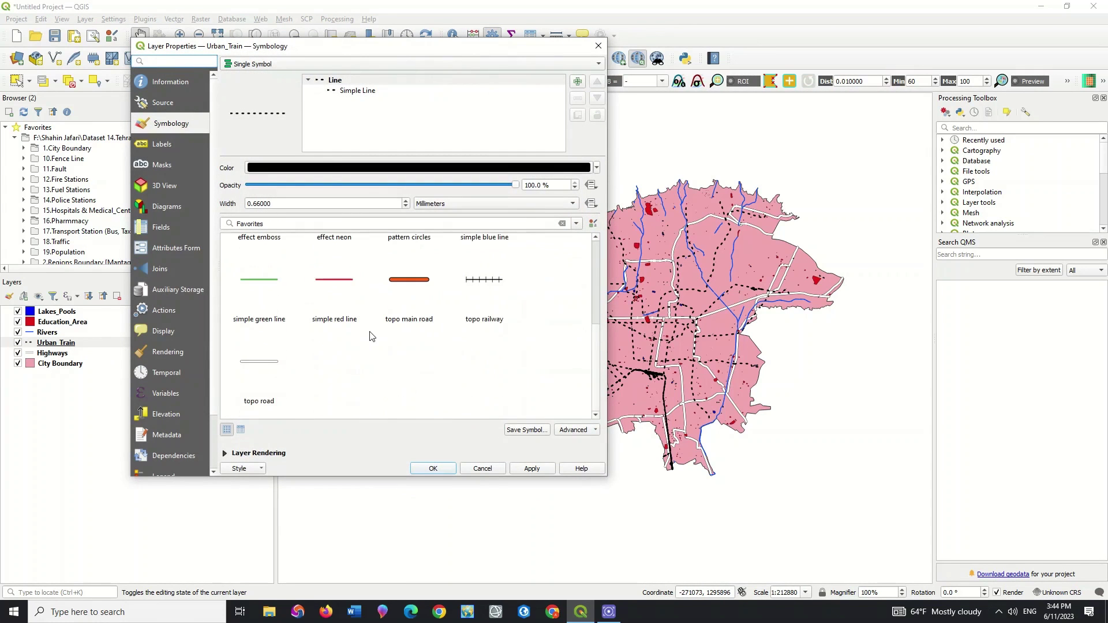
pyautogui.click(479, 279)
pyautogui.click(434, 468)
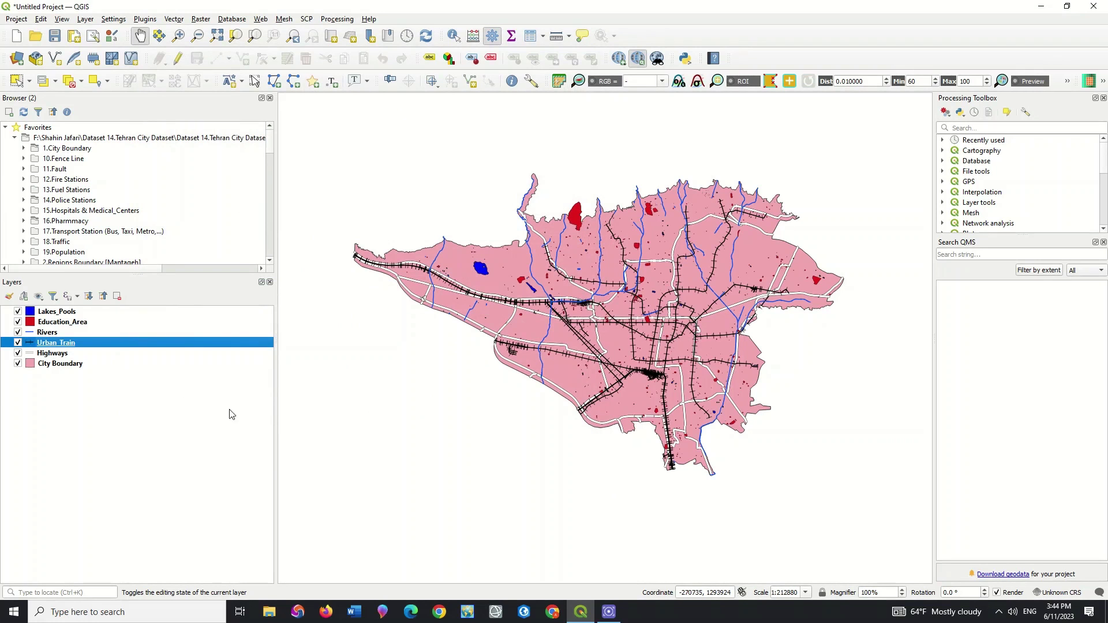
# Change the City Boundary layer's fill color to crimson (#f30c5d) and apply it to the map.
pyautogui.click(73, 368)
pyautogui.doubleClick(73, 366)
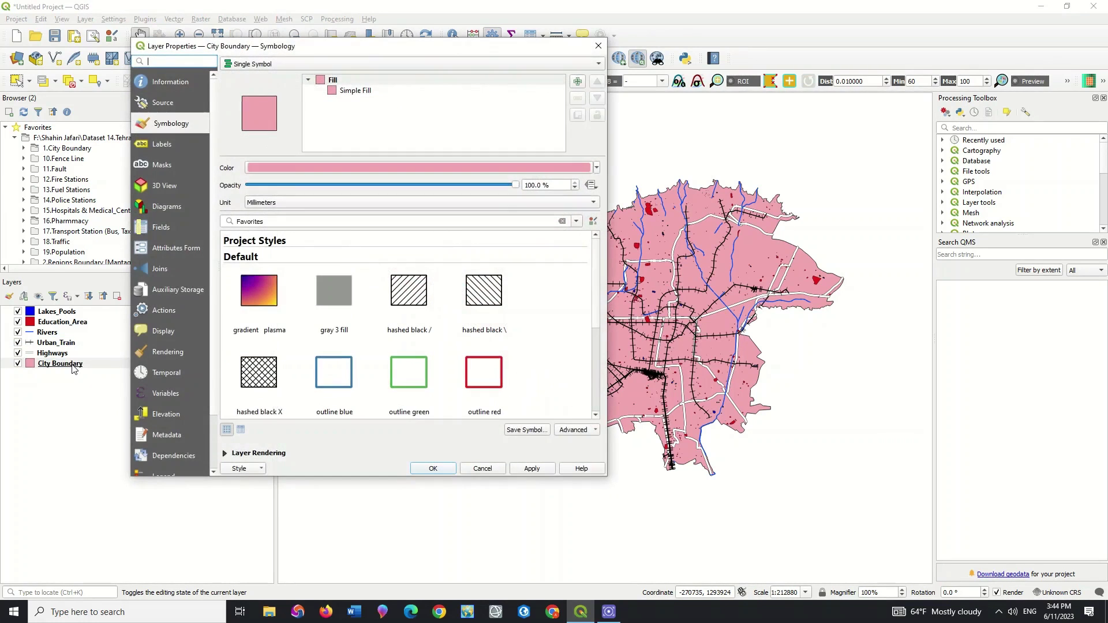
pyautogui.click(387, 167)
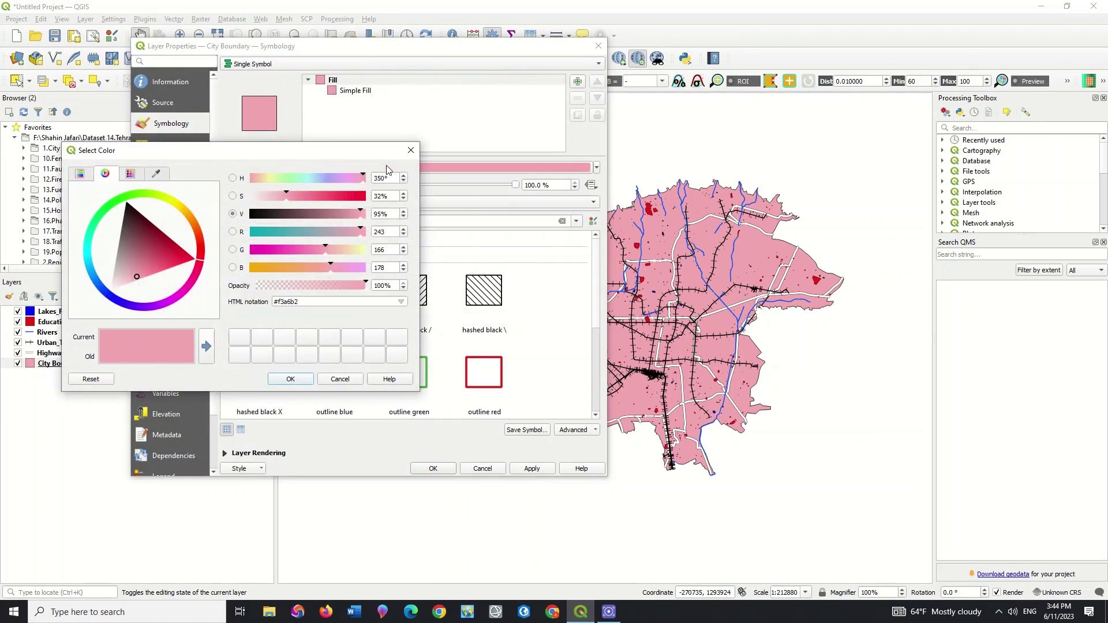
pyautogui.moveTo(285, 196); pyautogui.dragTo(361, 202)
pyautogui.click(321, 178)
pyautogui.click(291, 379)
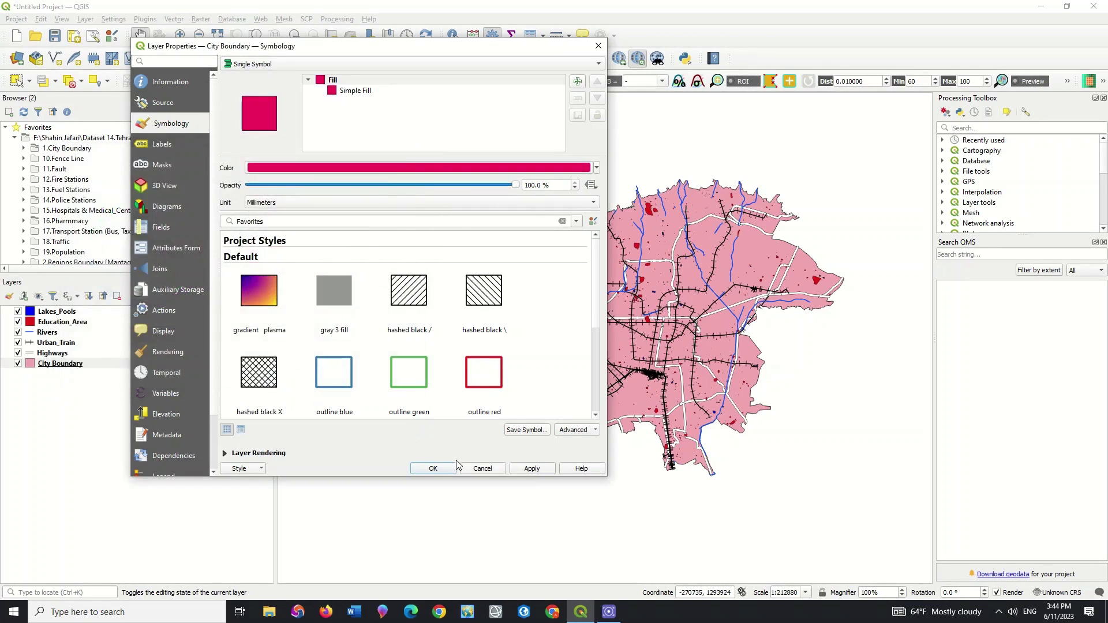
pyautogui.click(527, 469)
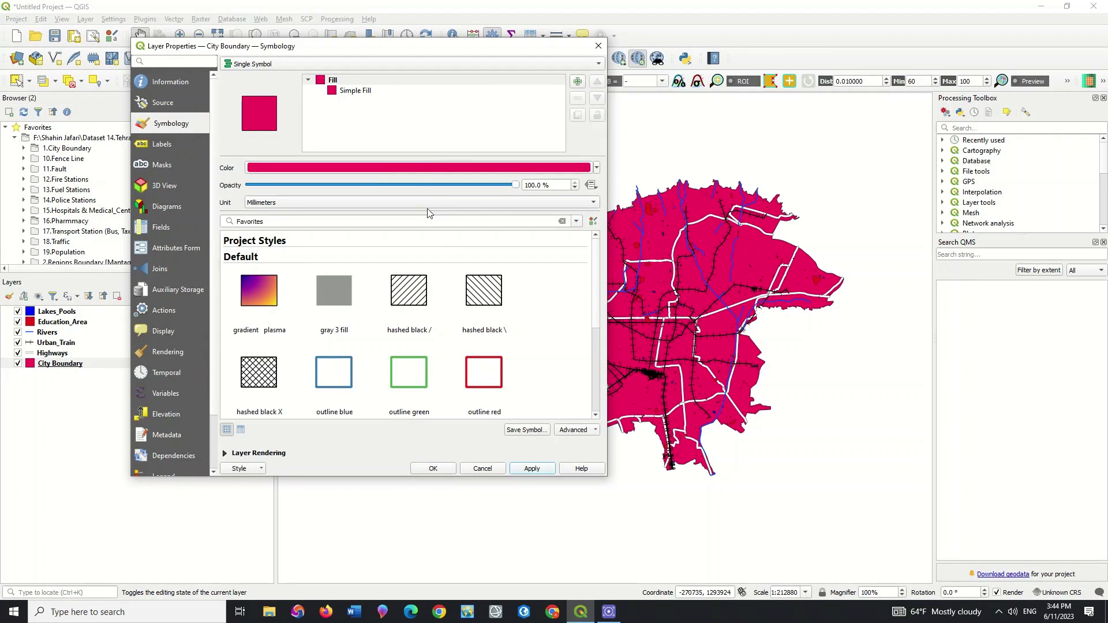
# Set the City Boundary fill color to red 0, green 239, blue 200, apply it and close the layer properties.
pyautogui.click(418, 169)
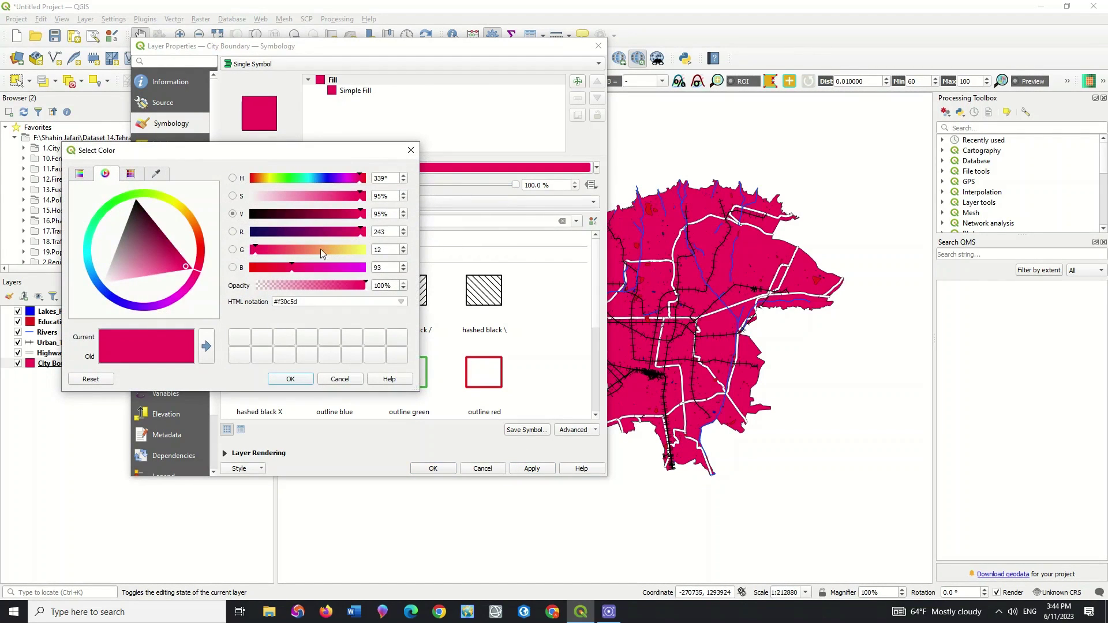
pyautogui.click(411, 151)
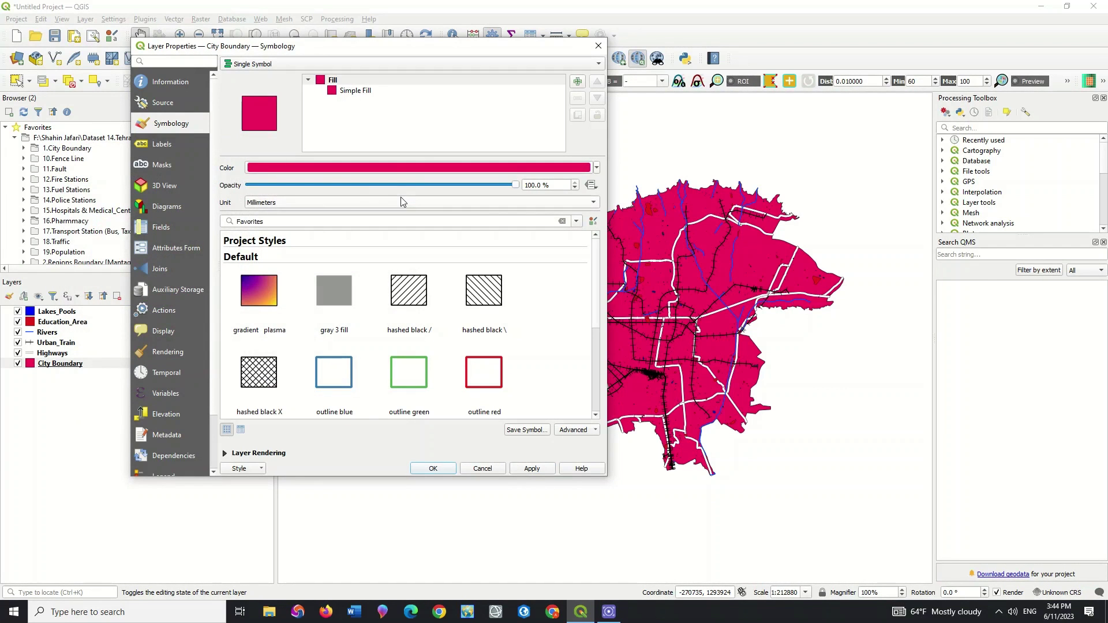
pyautogui.click(433, 169)
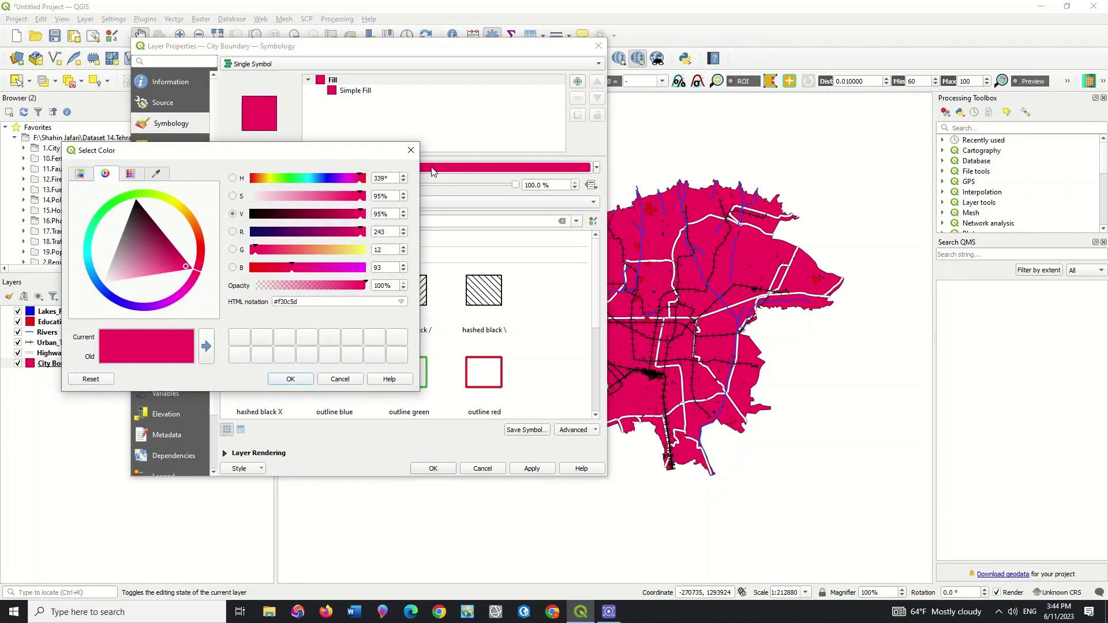
pyautogui.click(388, 234)
pyautogui.write('0')
pyautogui.click(387, 252)
pyautogui.write('0')
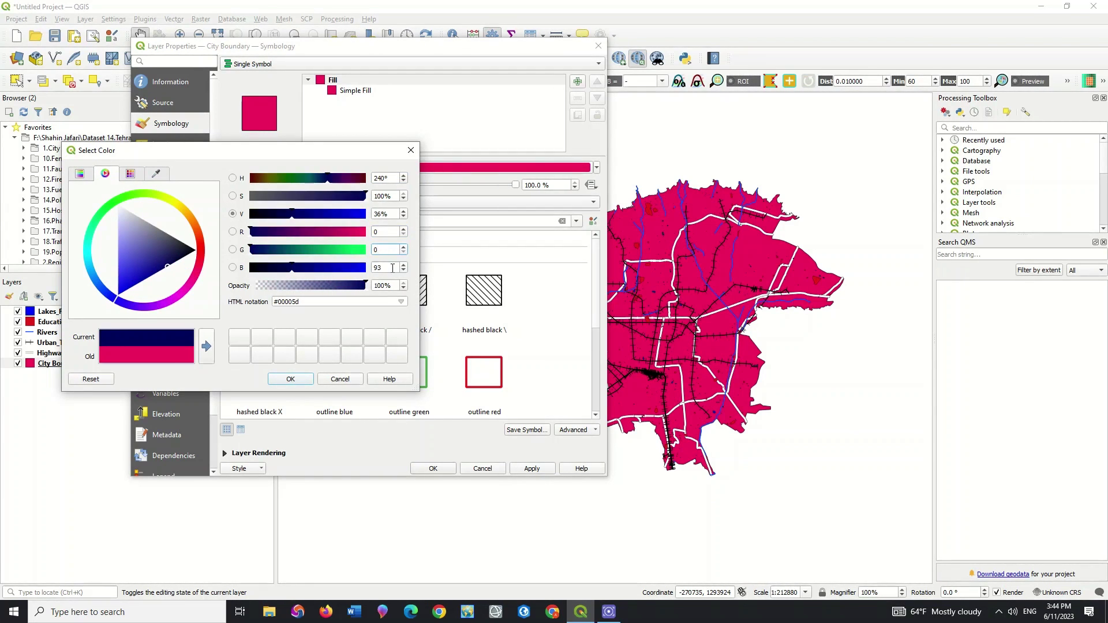
pyautogui.doubleClick(392, 269)
pyautogui.write('200')
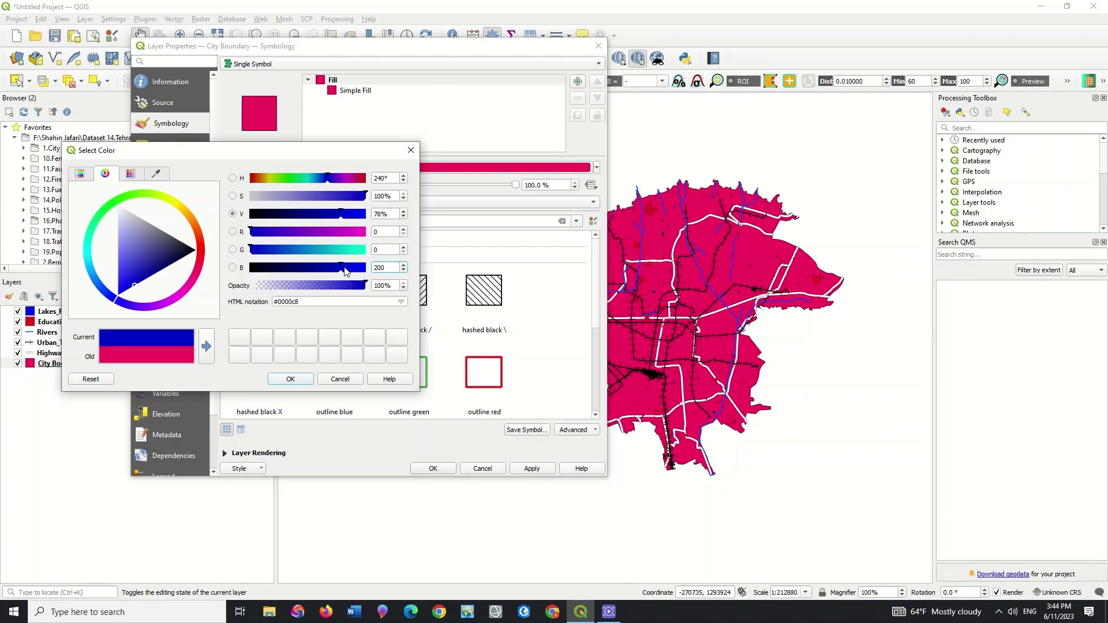
pyautogui.moveTo(343, 263); pyautogui.dragTo(352, 264)
pyautogui.click(292, 379)
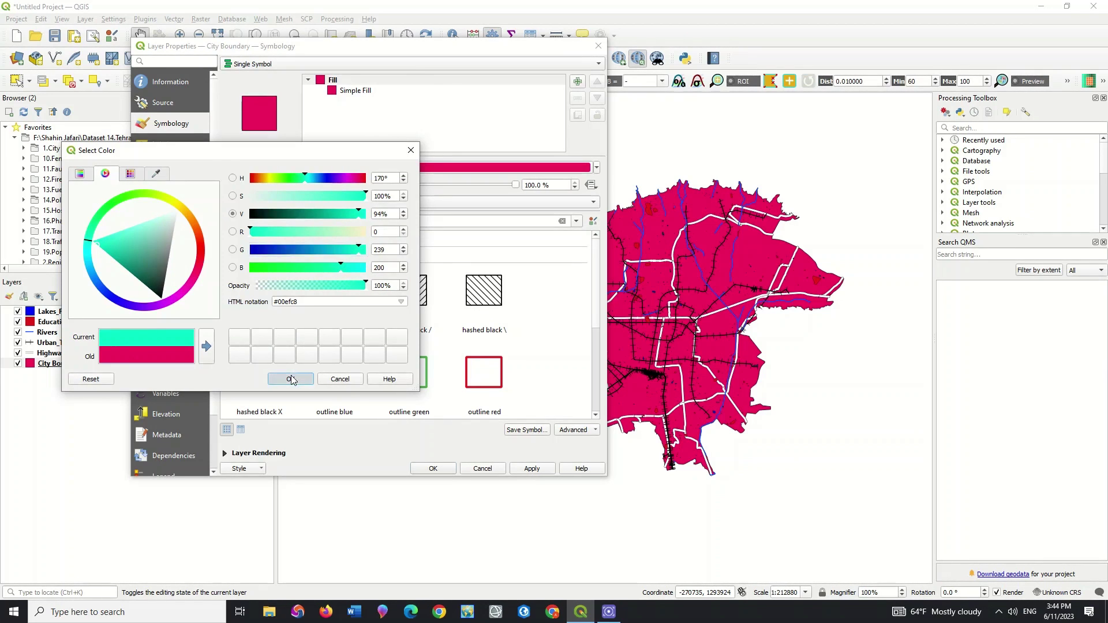
pyautogui.click(519, 468)
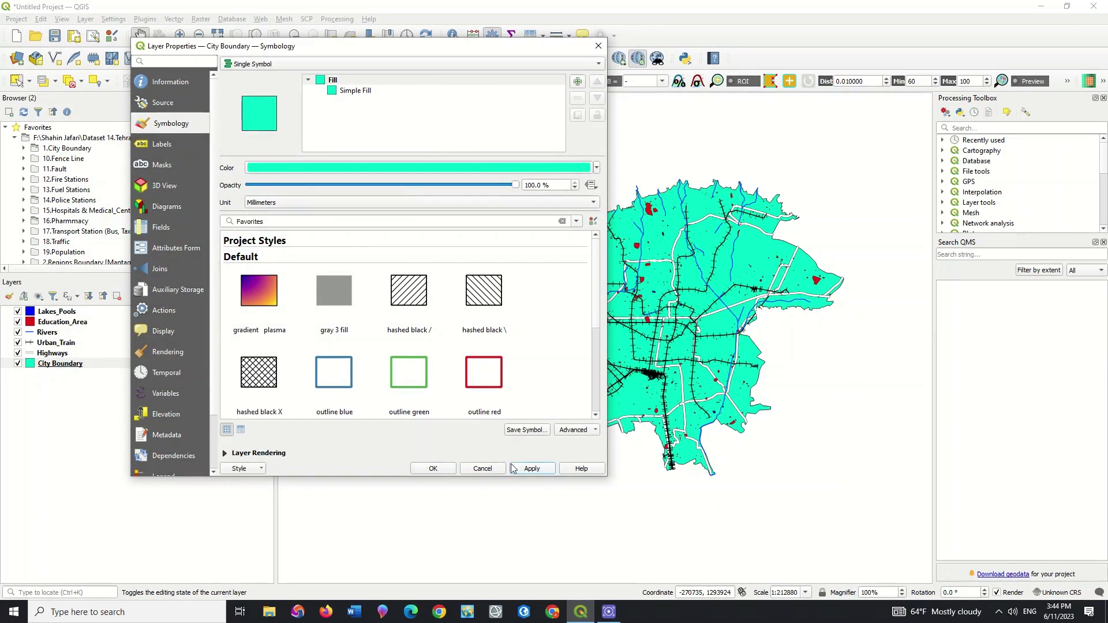
pyautogui.click(448, 468)
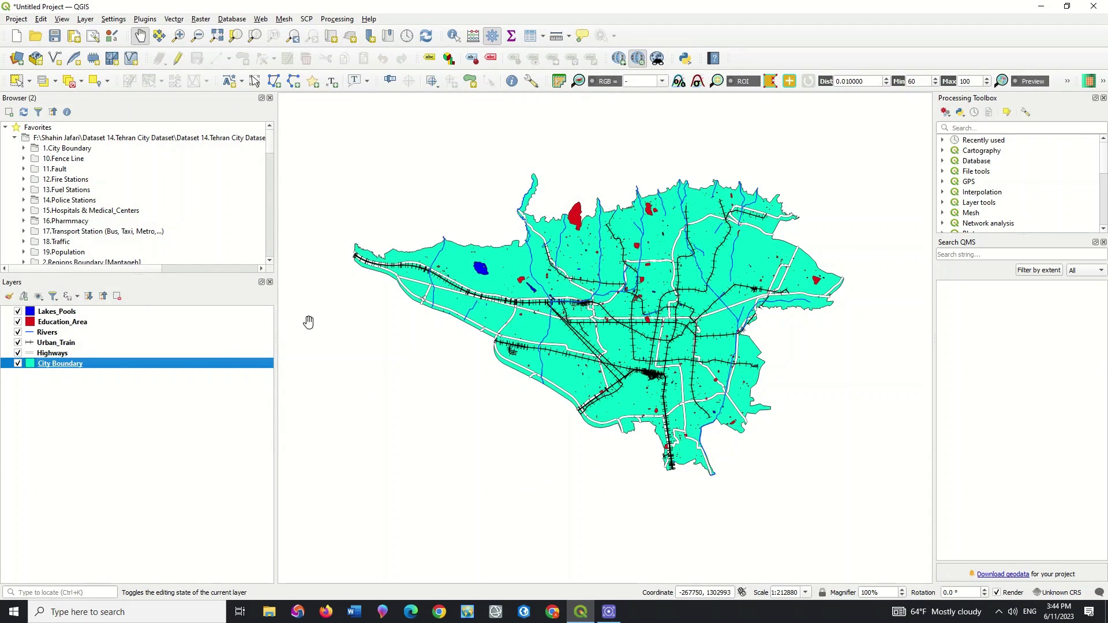
pyautogui.click(203, 430)
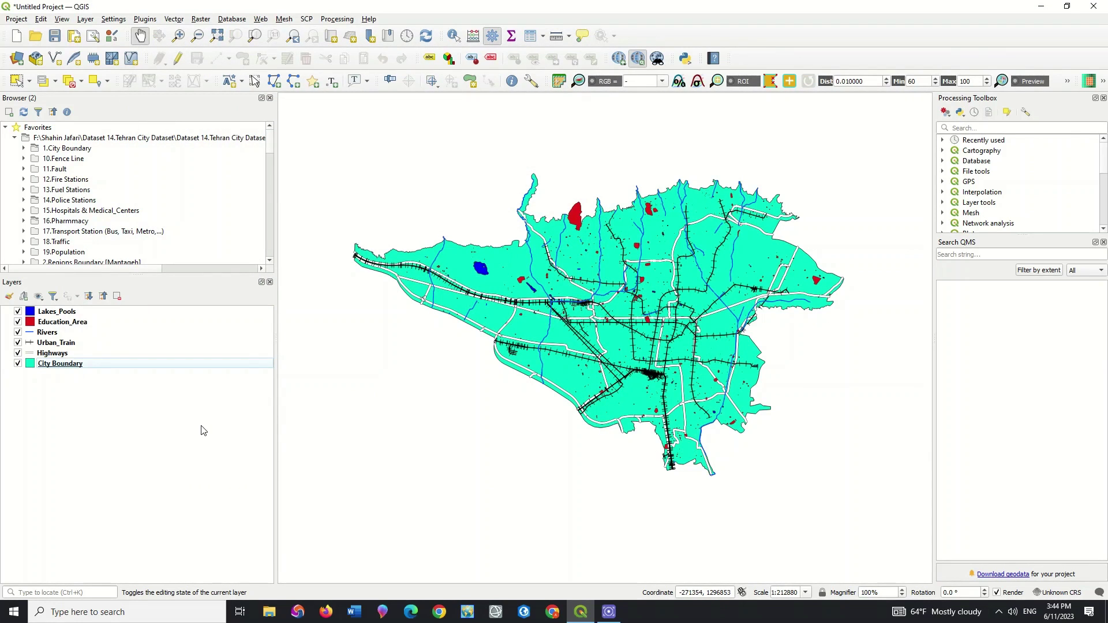
# Switch the Education_Area layer to Categorized symbology and classify it by the Landuse field.
pyautogui.scroll(2, 540, 272)
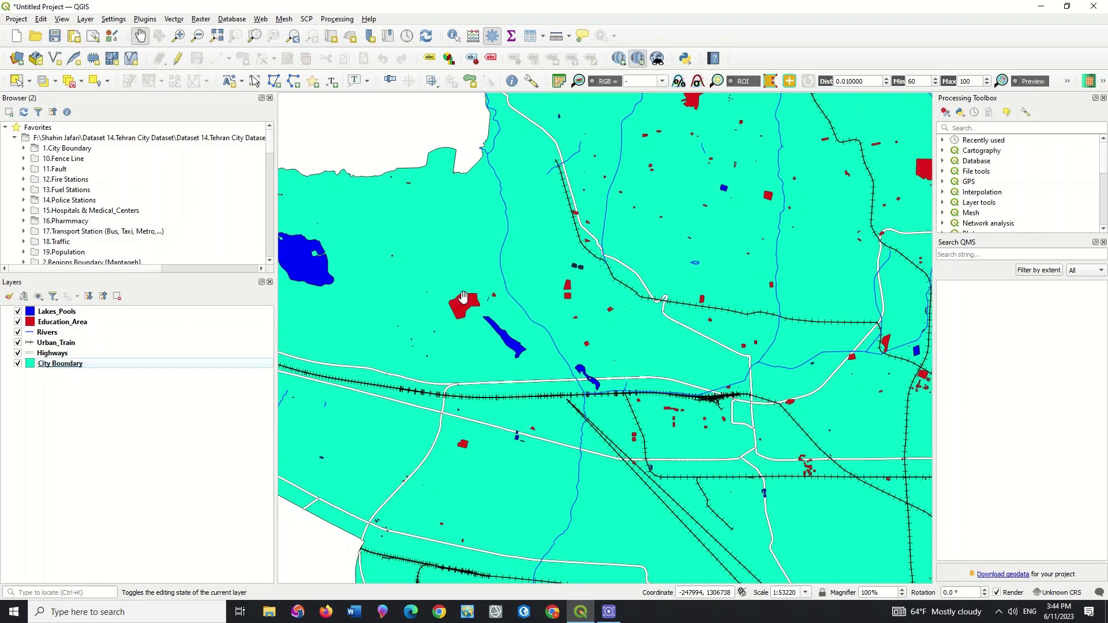
pyautogui.moveTo(499, 229); pyautogui.dragTo(371, 336)
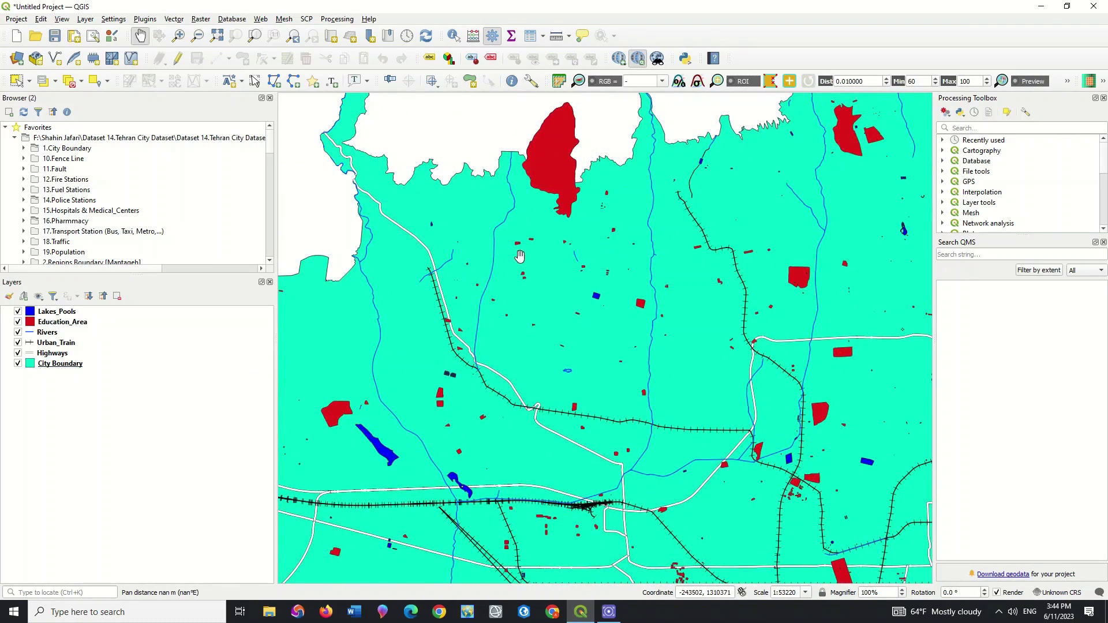
pyautogui.moveTo(532, 226); pyautogui.dragTo(454, 300)
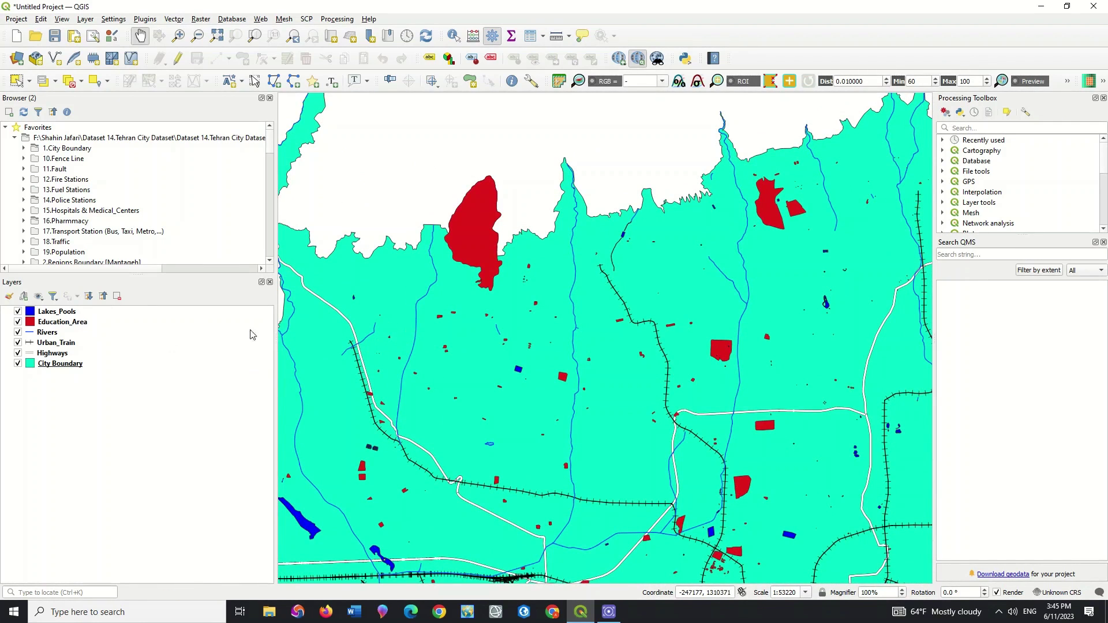
pyautogui.doubleClick(90, 323)
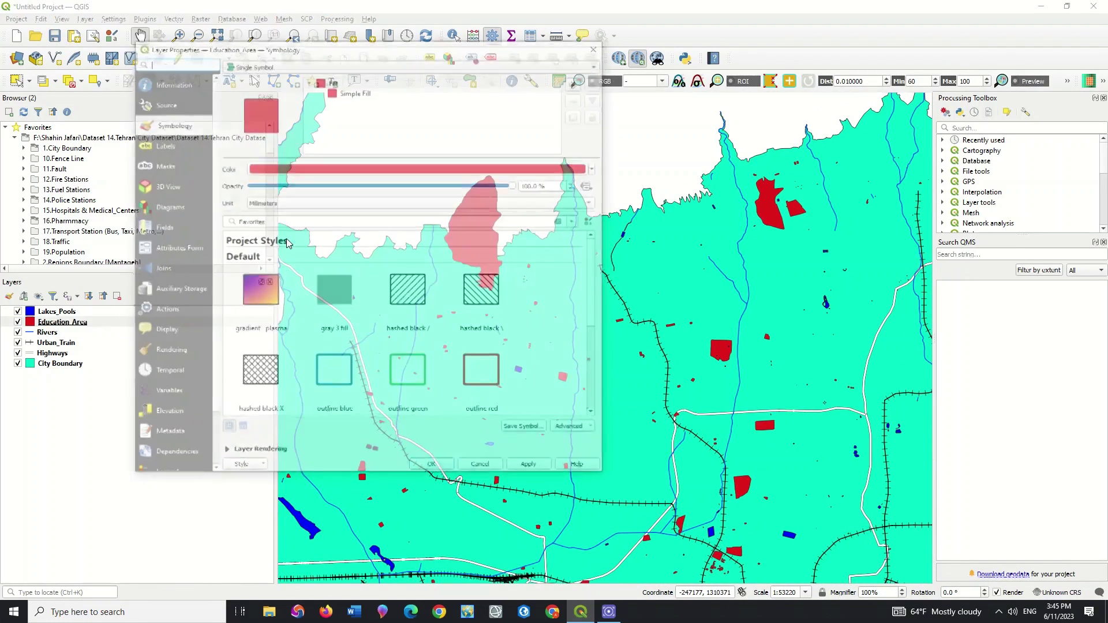
pyautogui.click(274, 64)
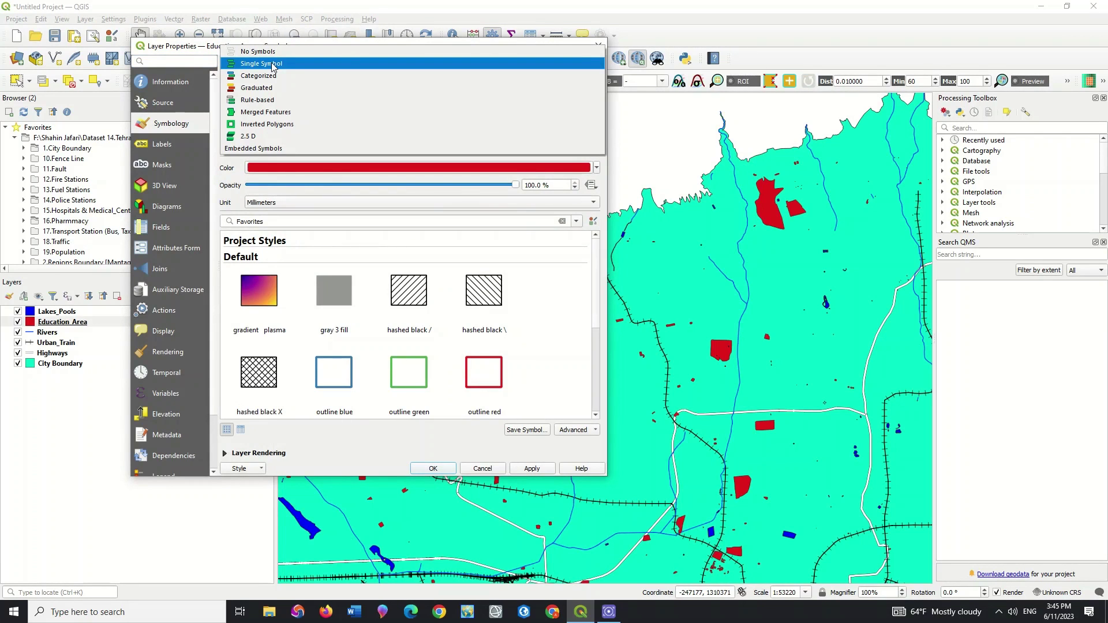
pyautogui.click(280, 76)
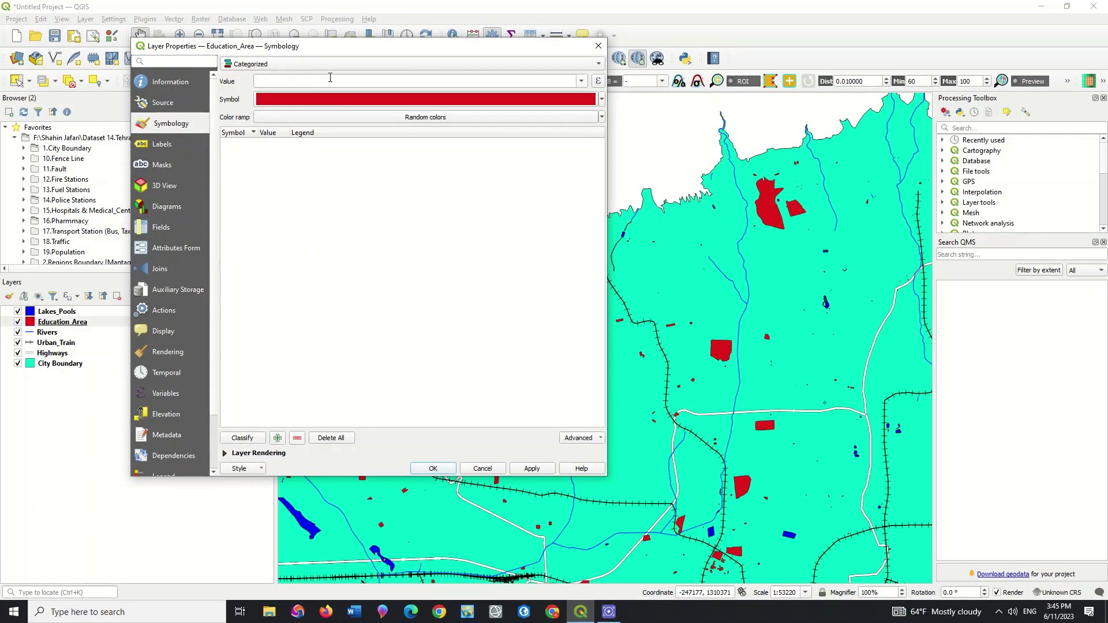
pyautogui.click(581, 81)
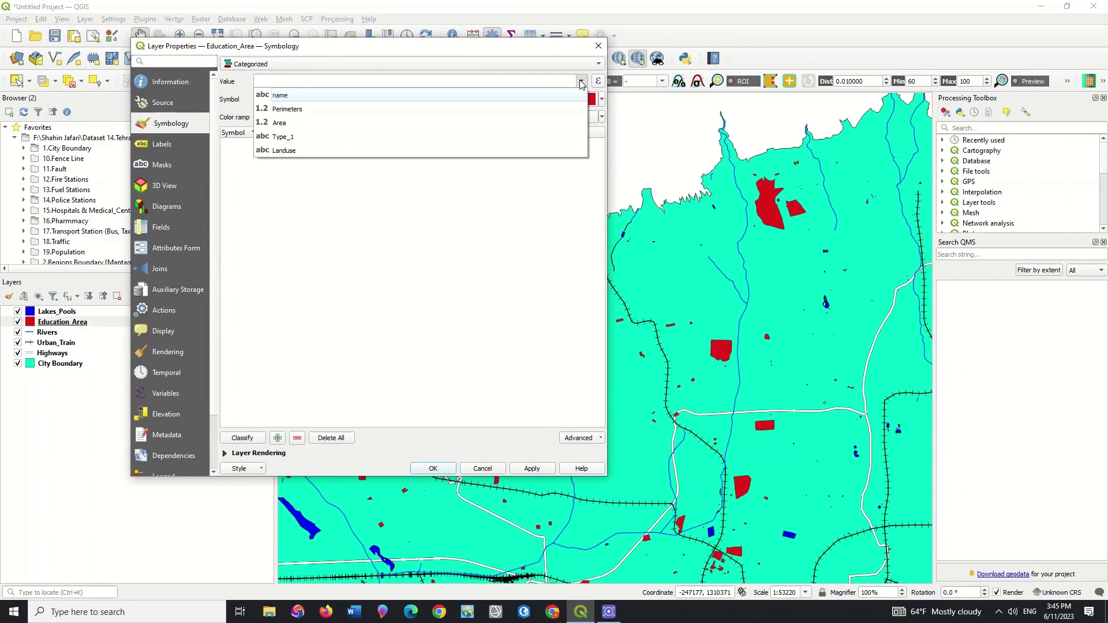
pyautogui.click(344, 151)
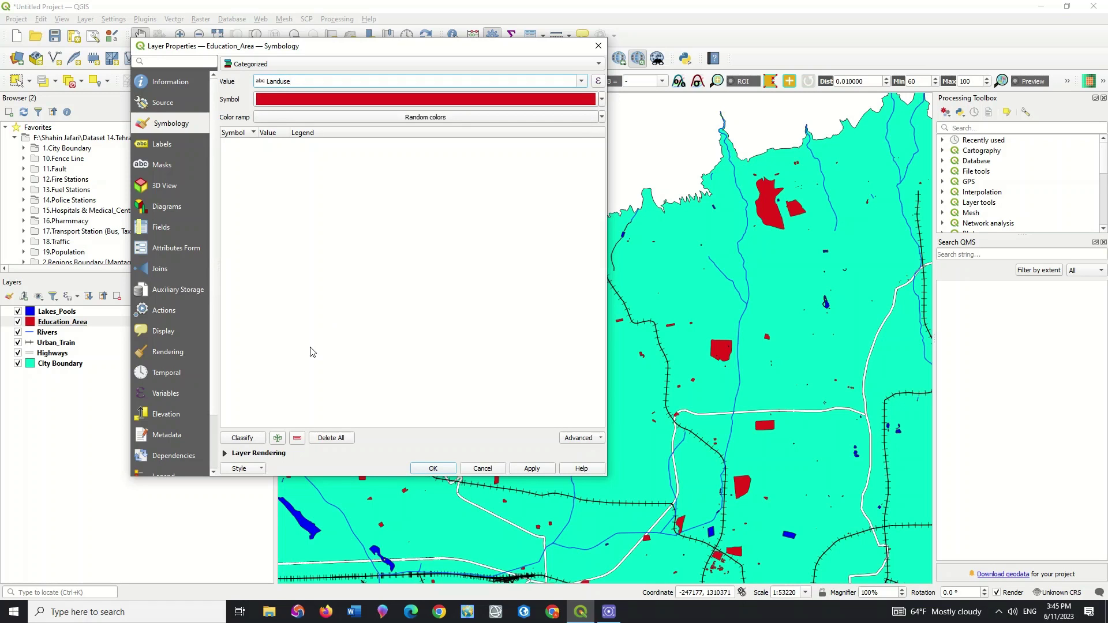
pyautogui.click(259, 442)
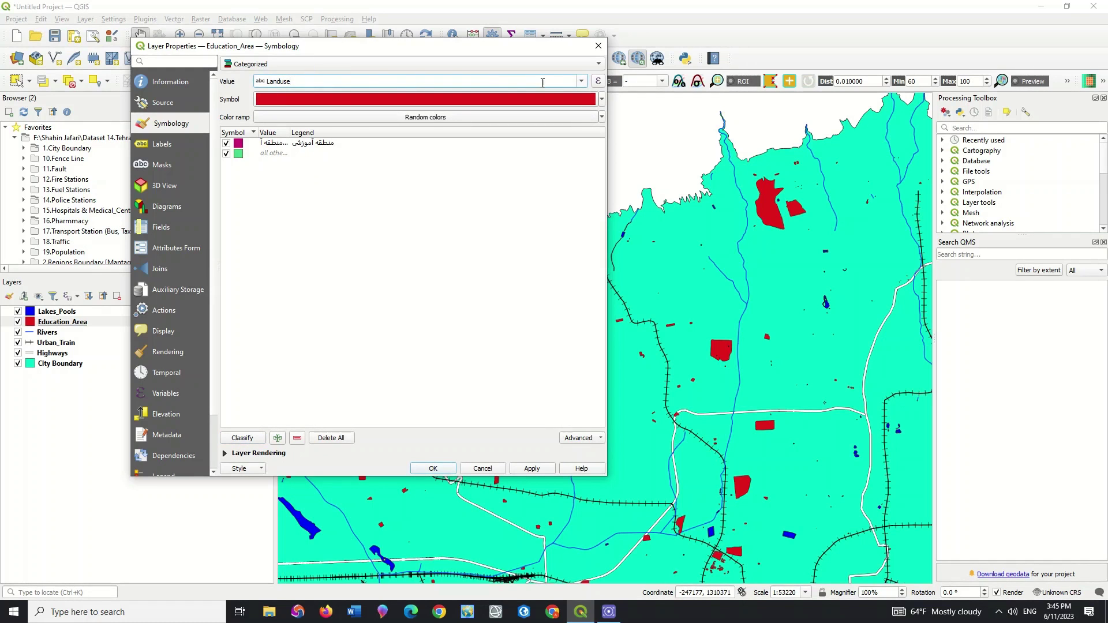
# Classify Education_Area by the name field, keeping the existing classes, then apply the symbology and close the layer properties.
pyautogui.click(583, 81)
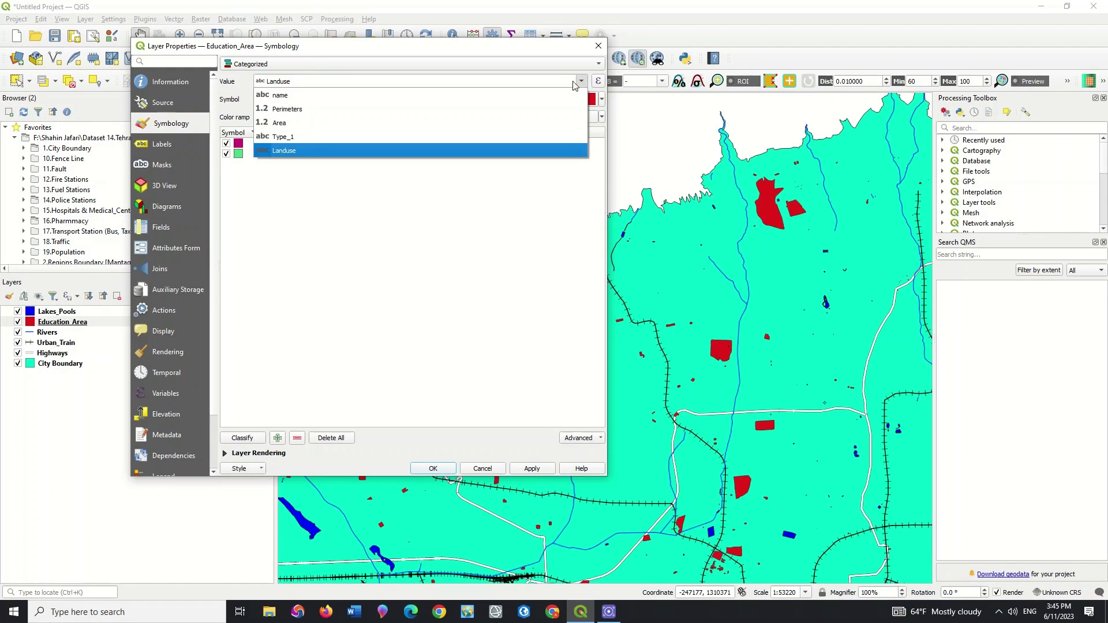
pyautogui.click(555, 94)
pyautogui.click(242, 438)
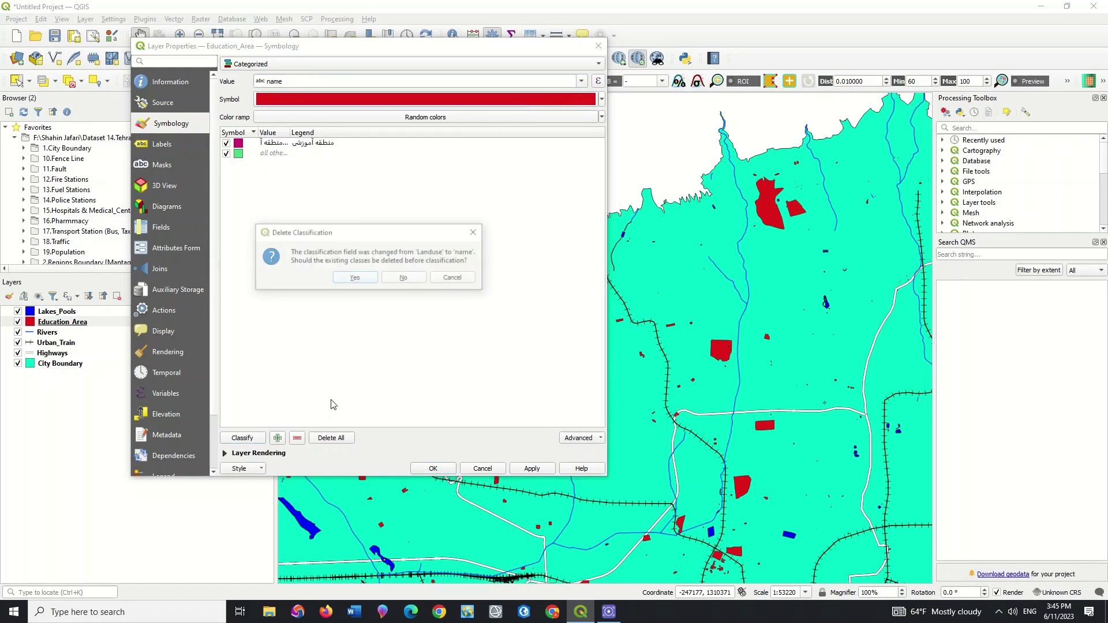
pyautogui.click(402, 277)
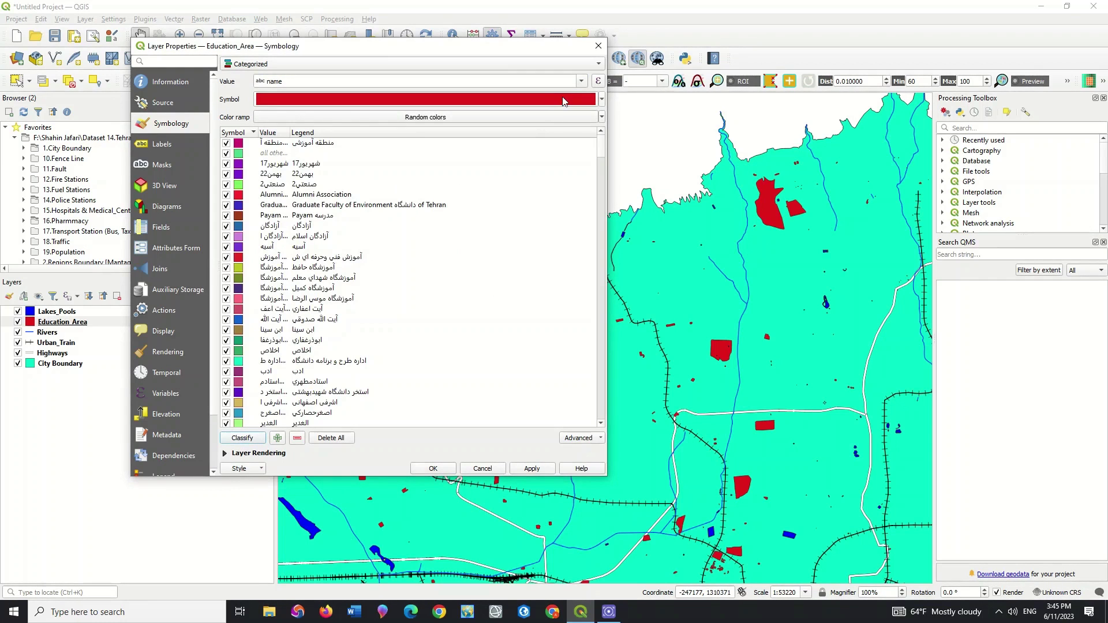
pyautogui.scroll(-9, 456, 224)
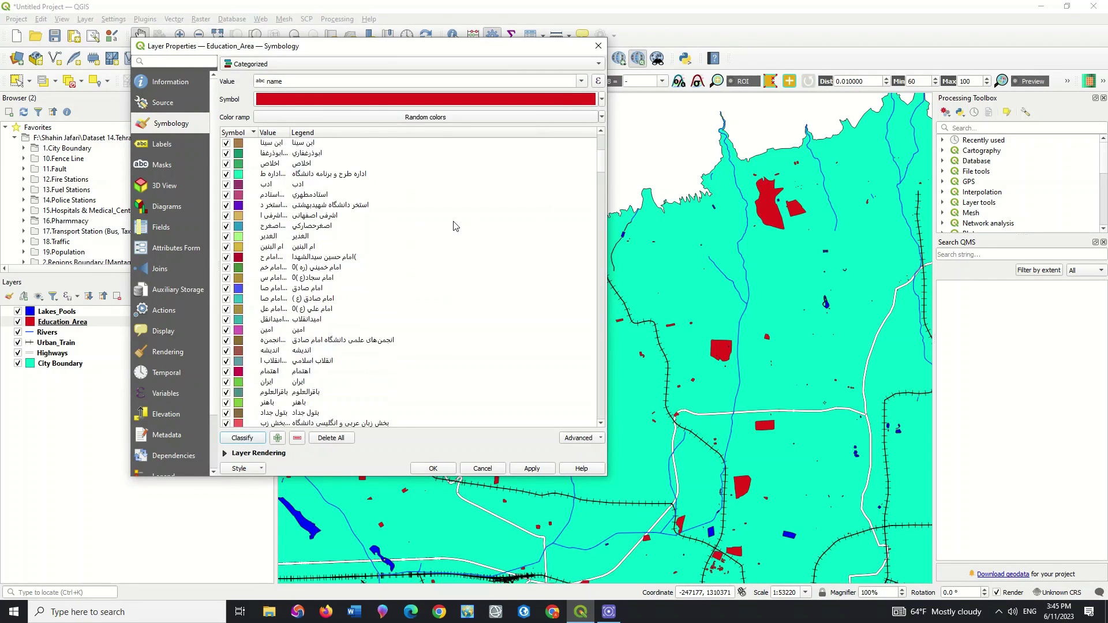
pyautogui.scroll(-4, 456, 226)
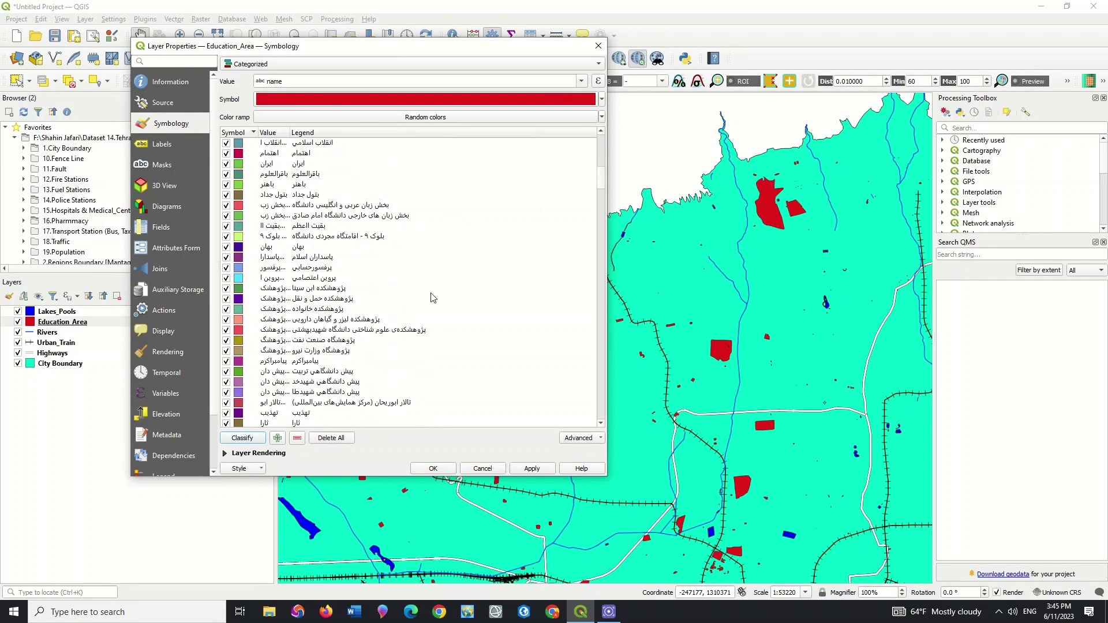
pyautogui.click(531, 469)
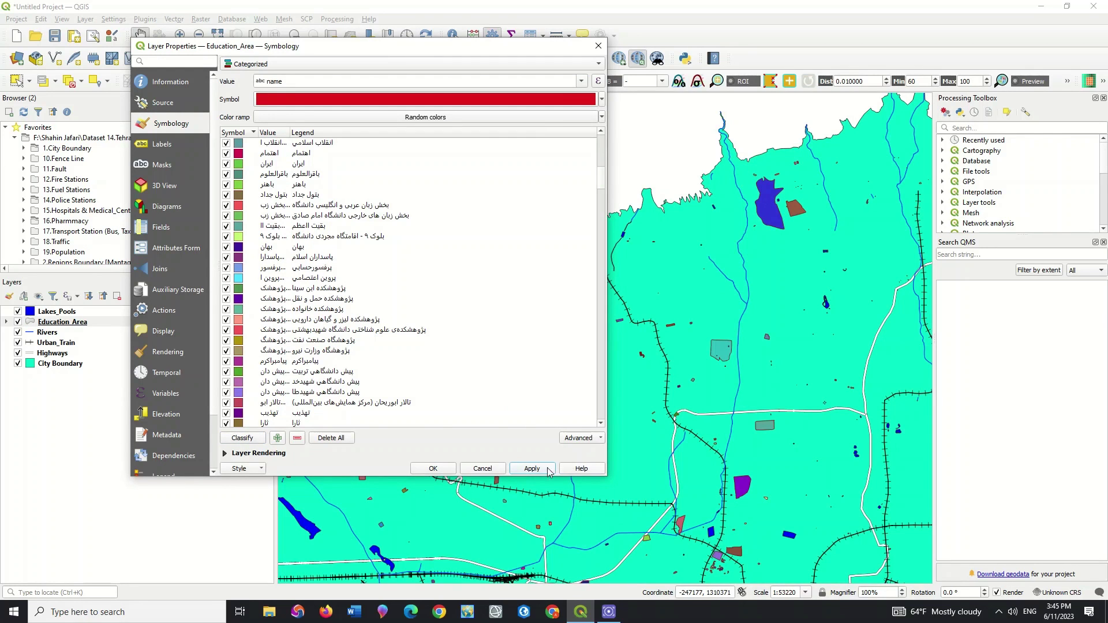
pyautogui.click(433, 469)
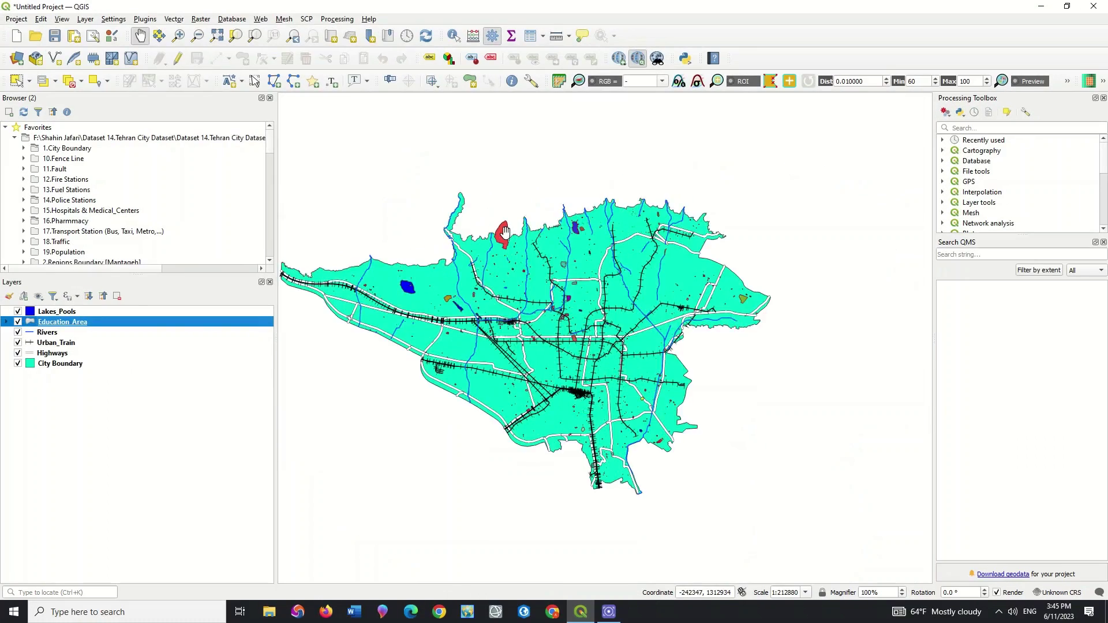
# Create a print layout titled "New Map" and maximize its window with the blank page enlarged.
pyautogui.scroll(2, 505, 234)
pyautogui.moveTo(482, 324); pyautogui.dragTo(539, 300)
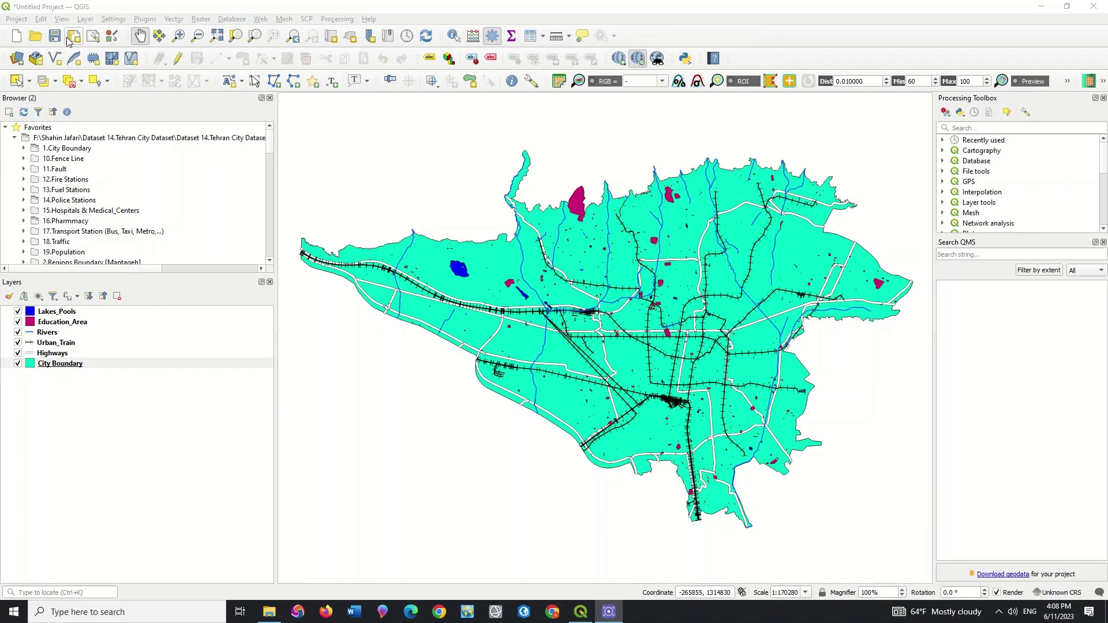
pyautogui.click(70, 10)
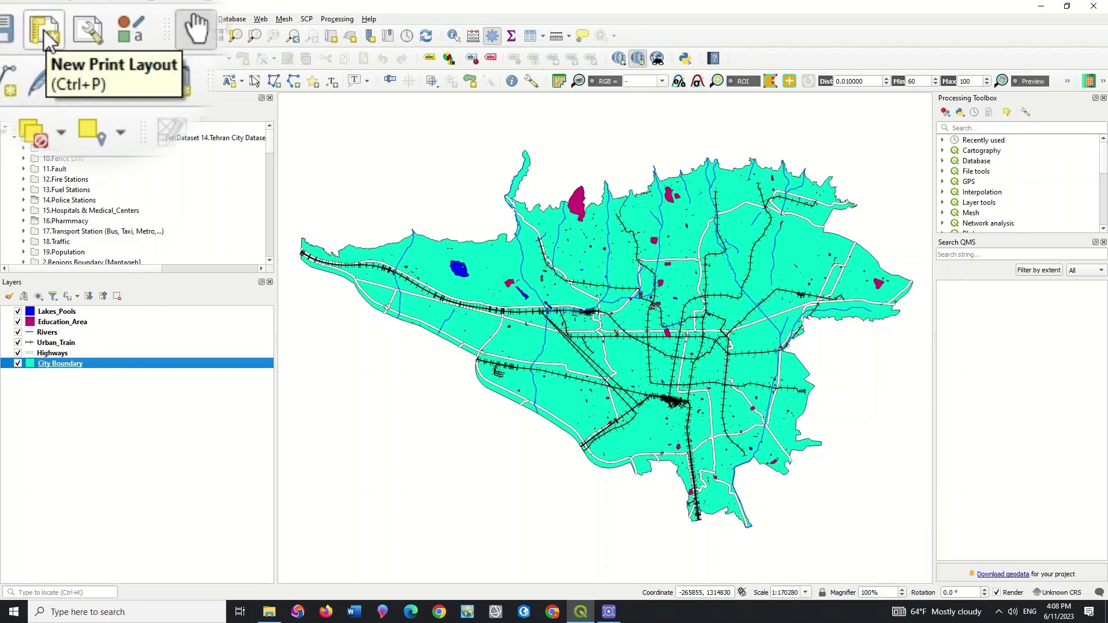
pyautogui.click(43, 29)
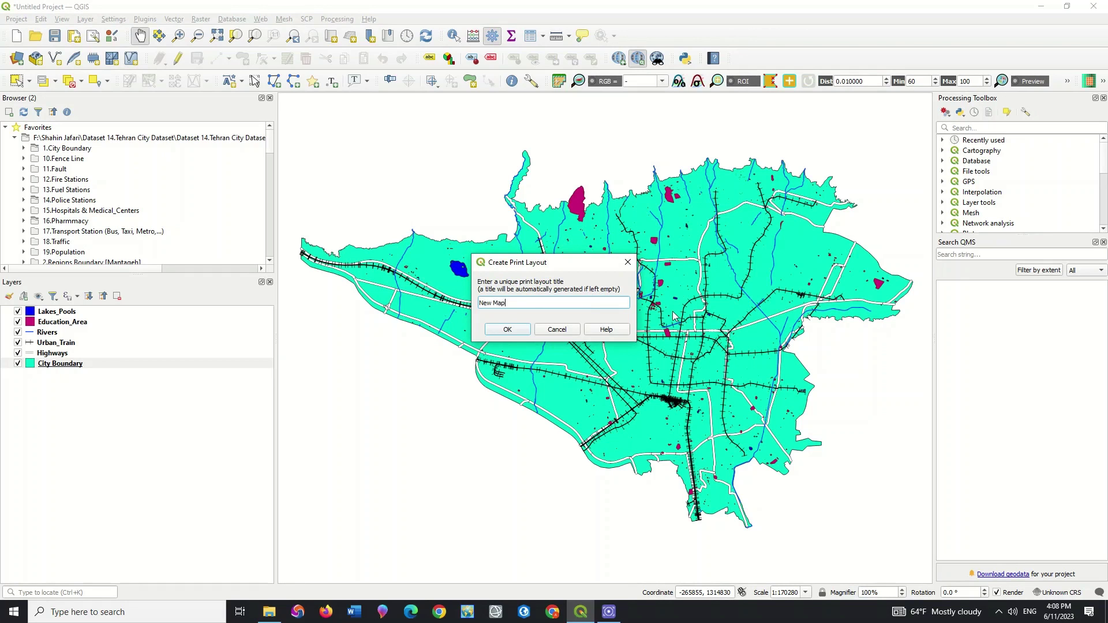
pyautogui.click(507, 330)
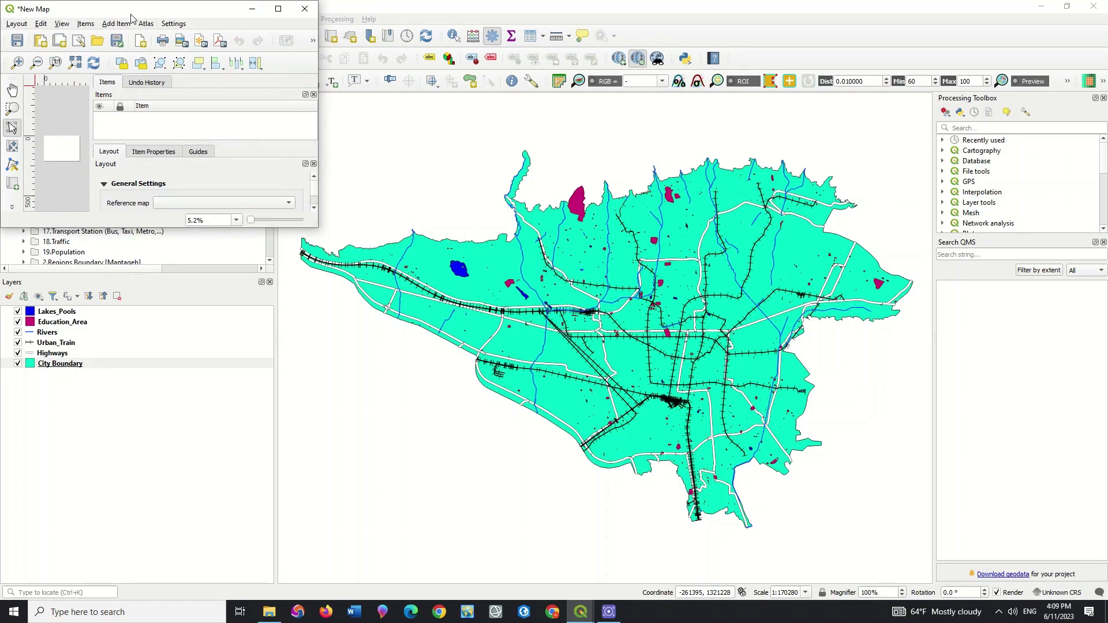
pyautogui.click(277, 10)
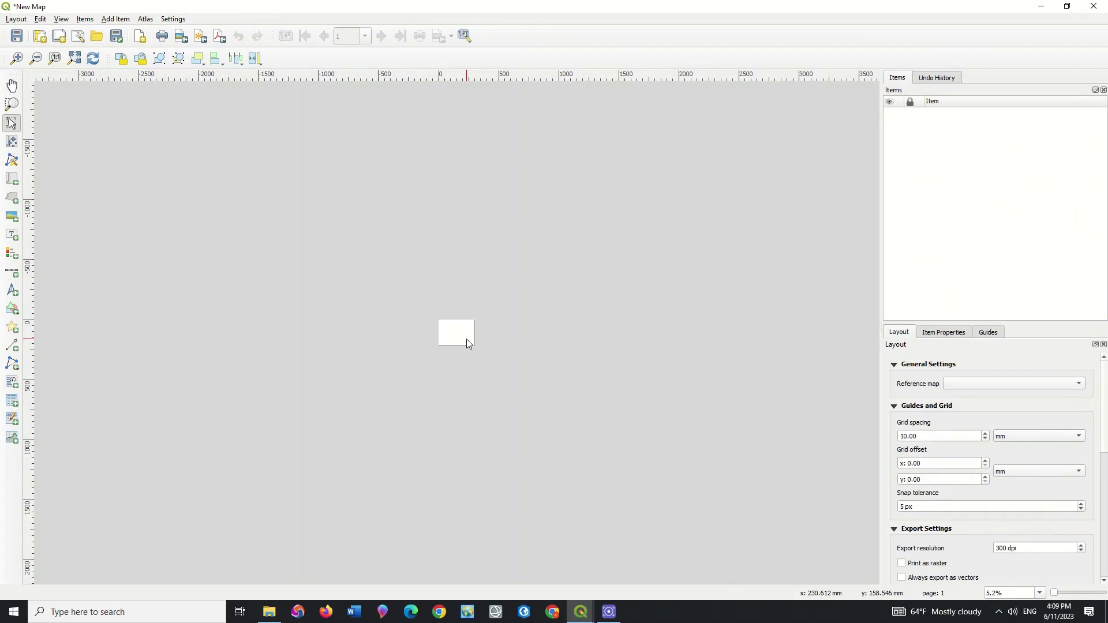
pyautogui.scroll(4, 467, 339)
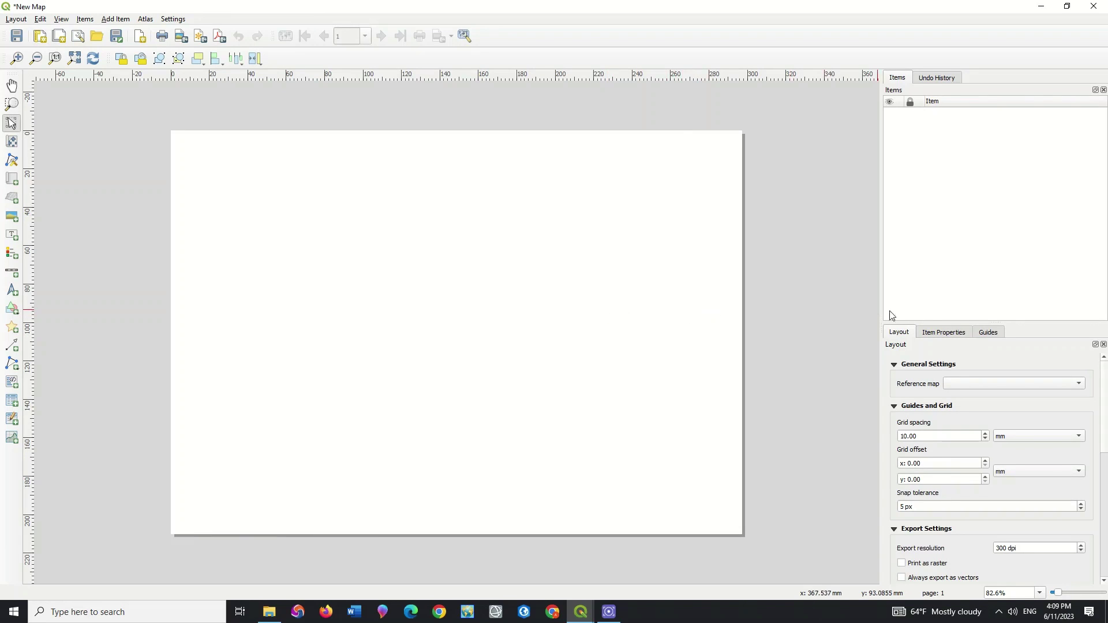
# Try the page sizes A3, A5 and 1920×1080, and set the page back to A4.
pyautogui.click(944, 333)
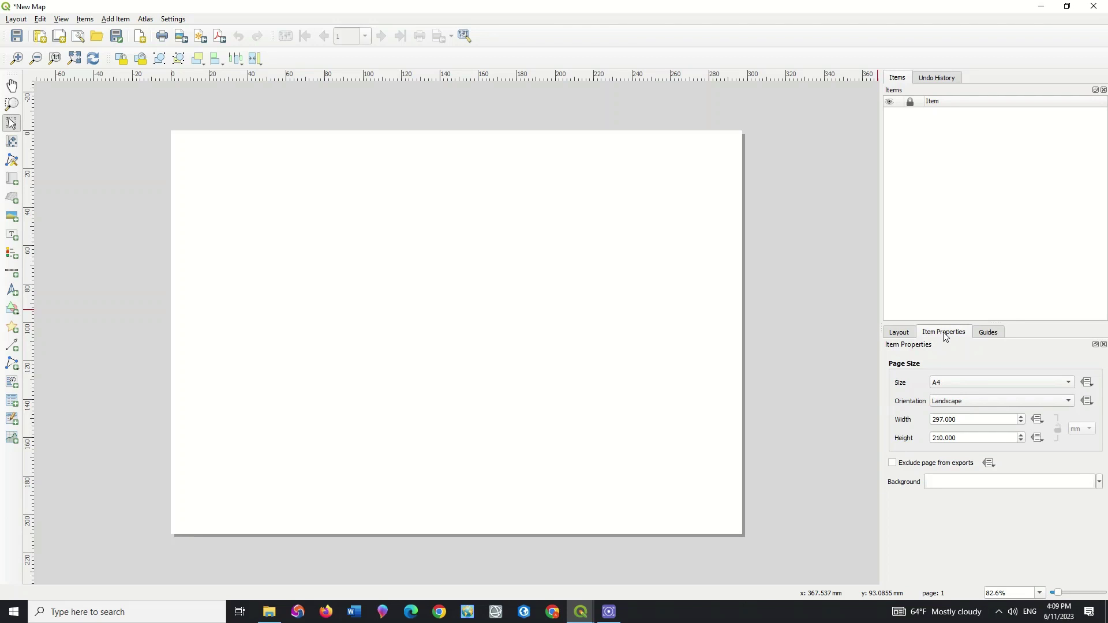
pyautogui.click(951, 384)
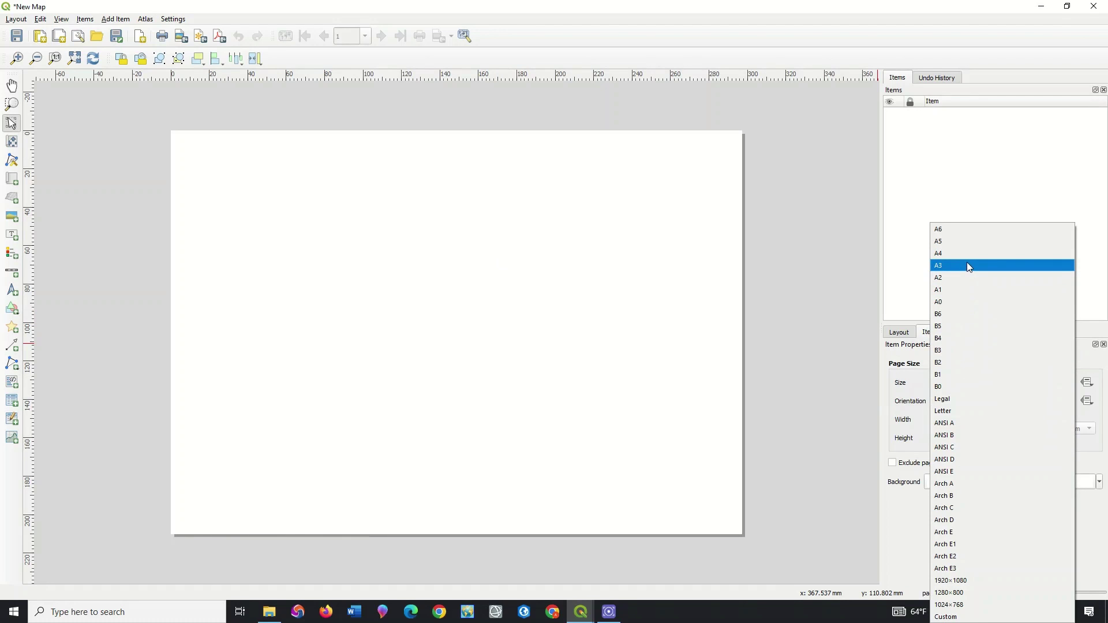
pyautogui.click(968, 265)
pyautogui.click(963, 383)
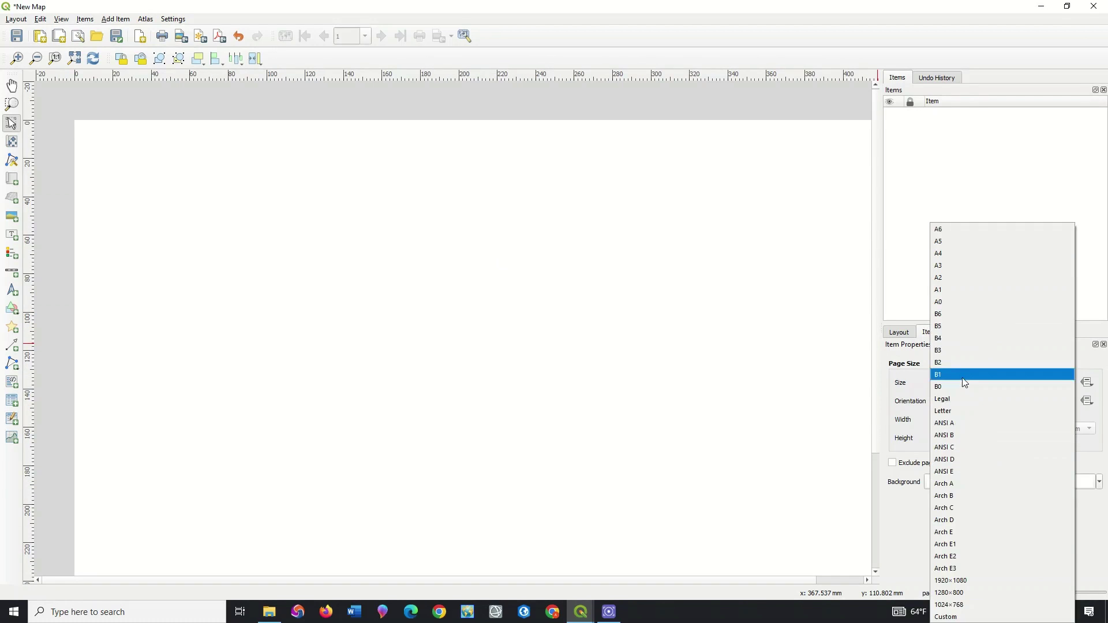
pyautogui.click(952, 242)
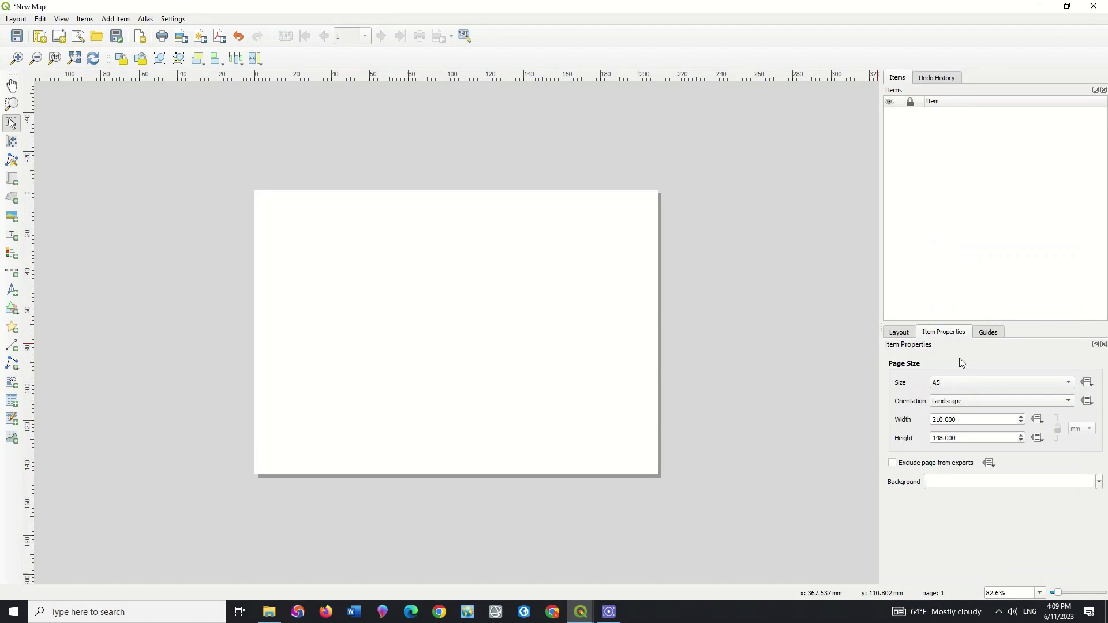
pyautogui.click(962, 383)
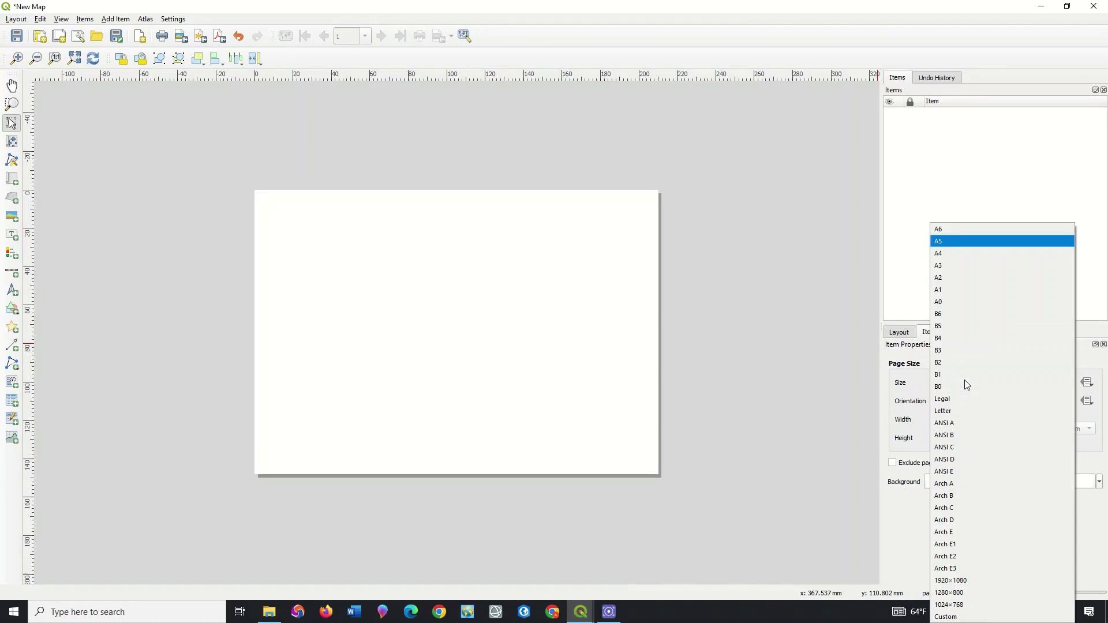
pyautogui.click(963, 580)
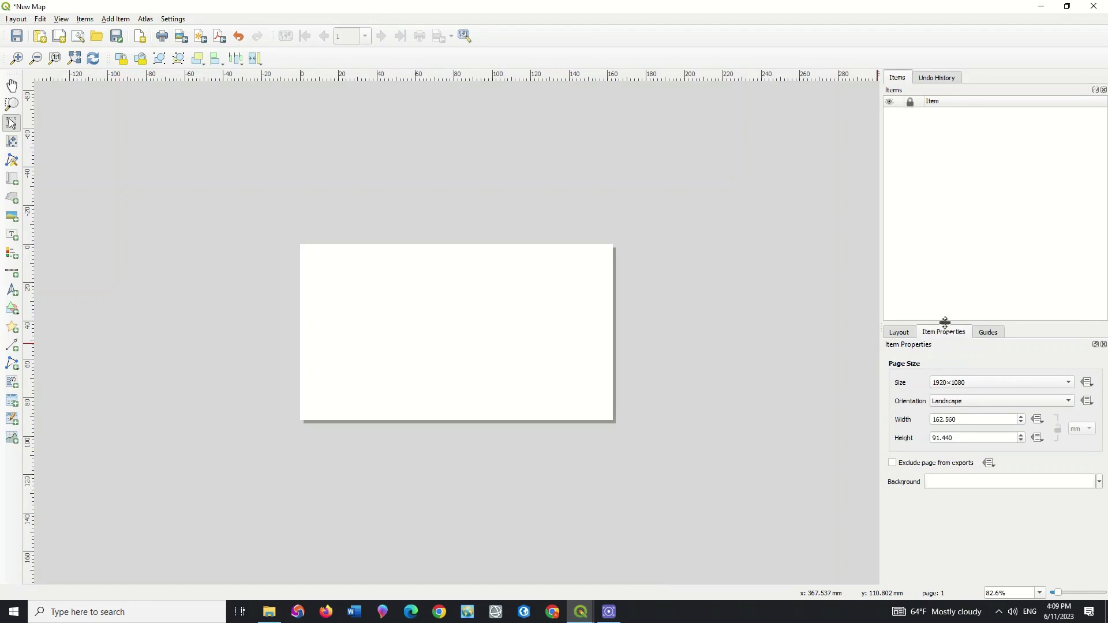
pyautogui.click(952, 382)
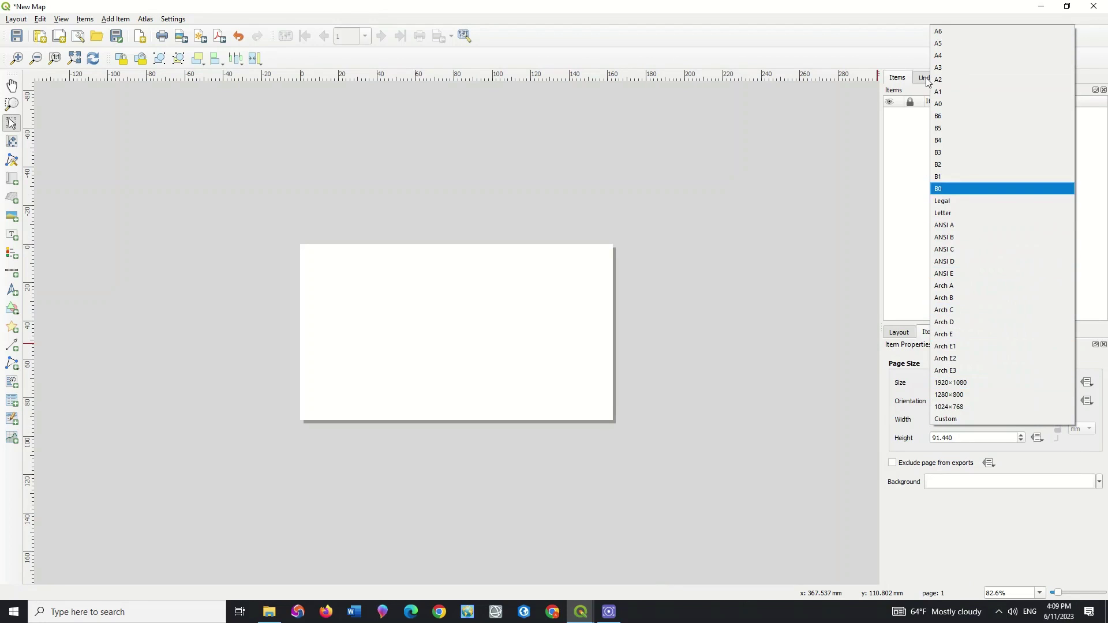
pyautogui.click(953, 56)
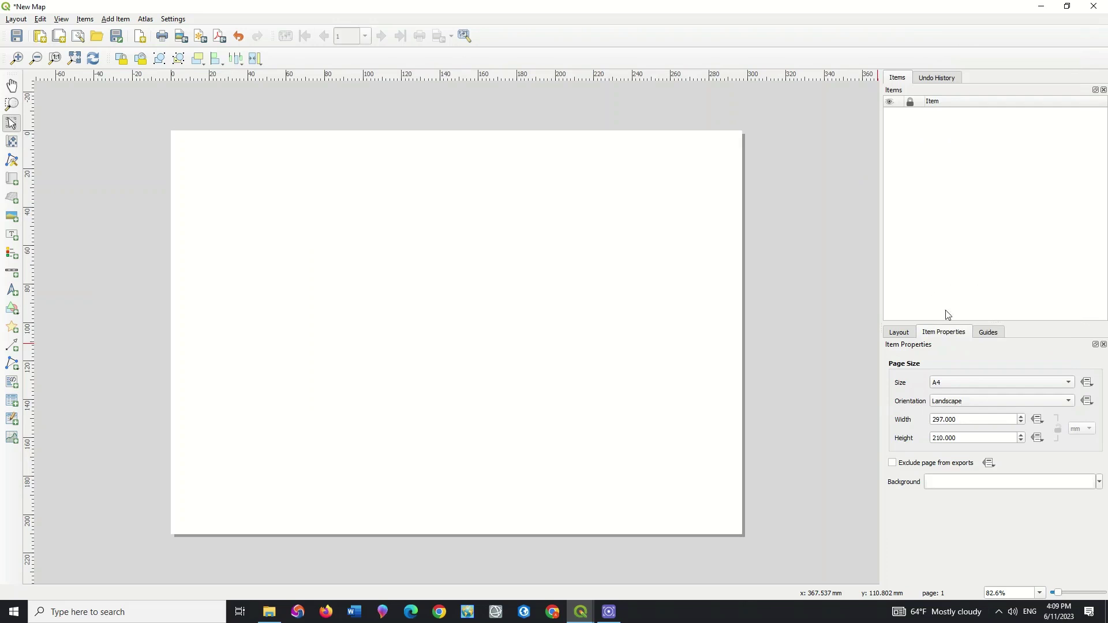
# Switch the page orientation to Portrait and back to Landscape.
pyautogui.click(941, 404)
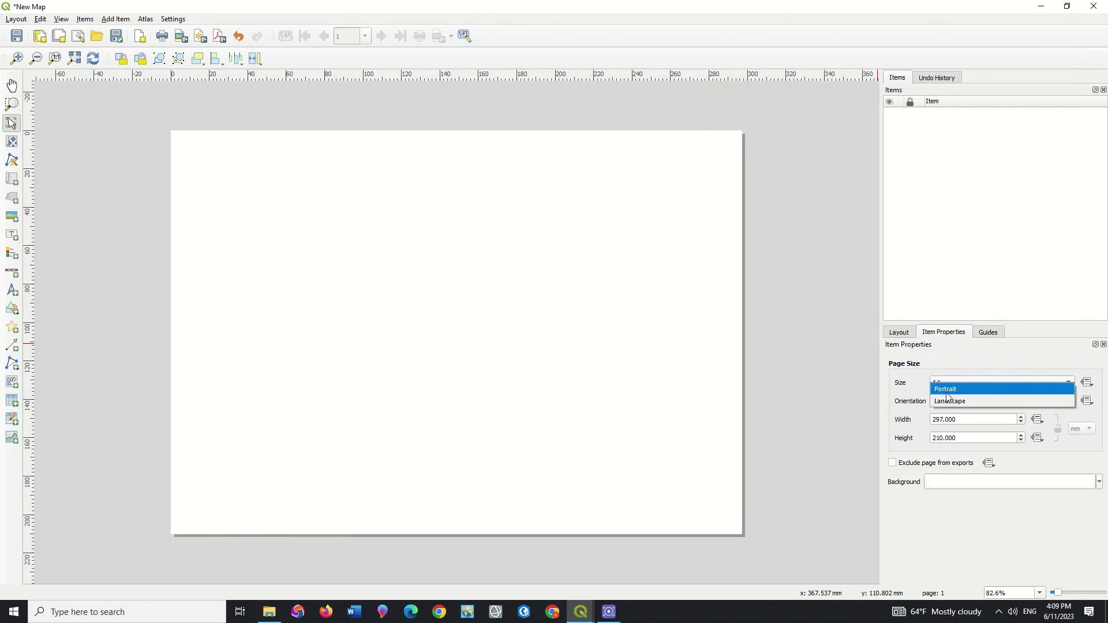
pyautogui.click(950, 388)
pyautogui.click(945, 402)
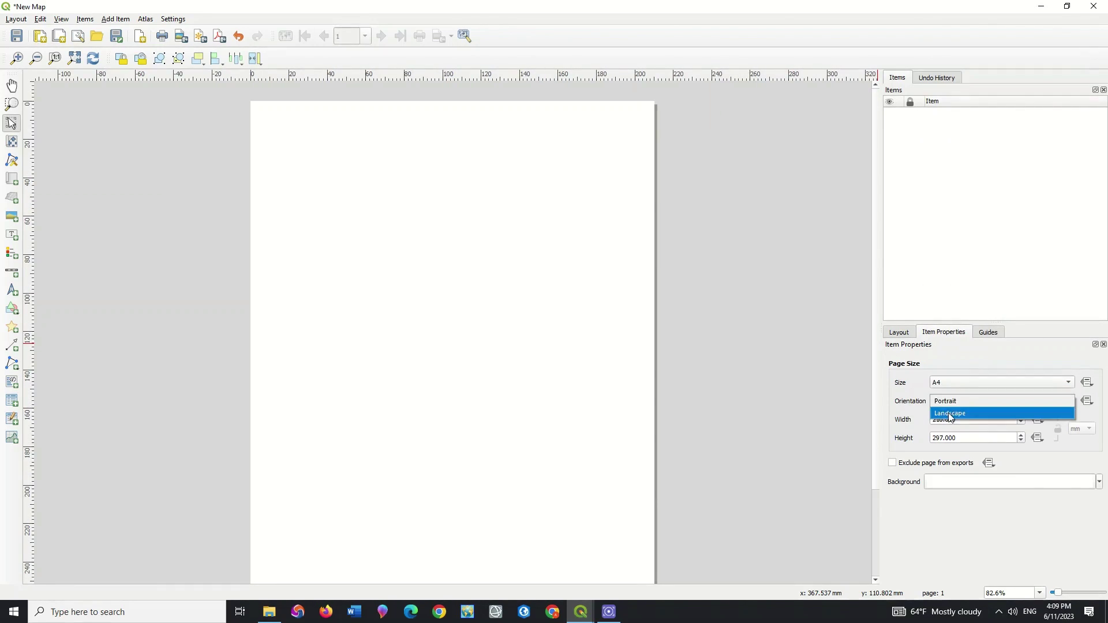
pyautogui.click(947, 411)
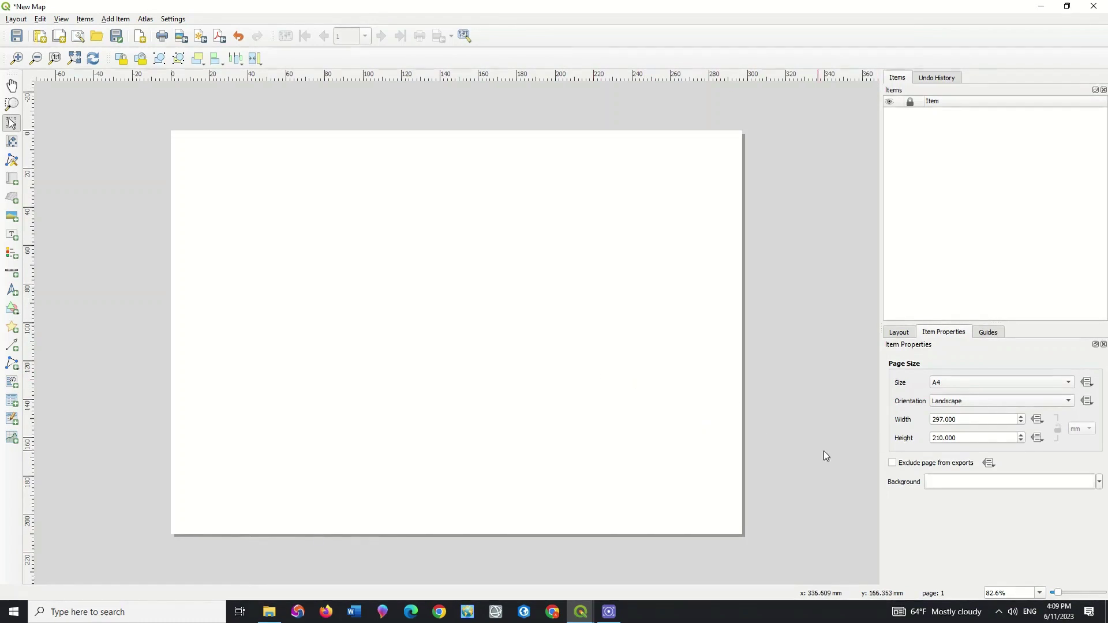
# Open the page background's symbol settings, list the Grayscale styles and enlarge the properties area to show them.
pyautogui.click(935, 482)
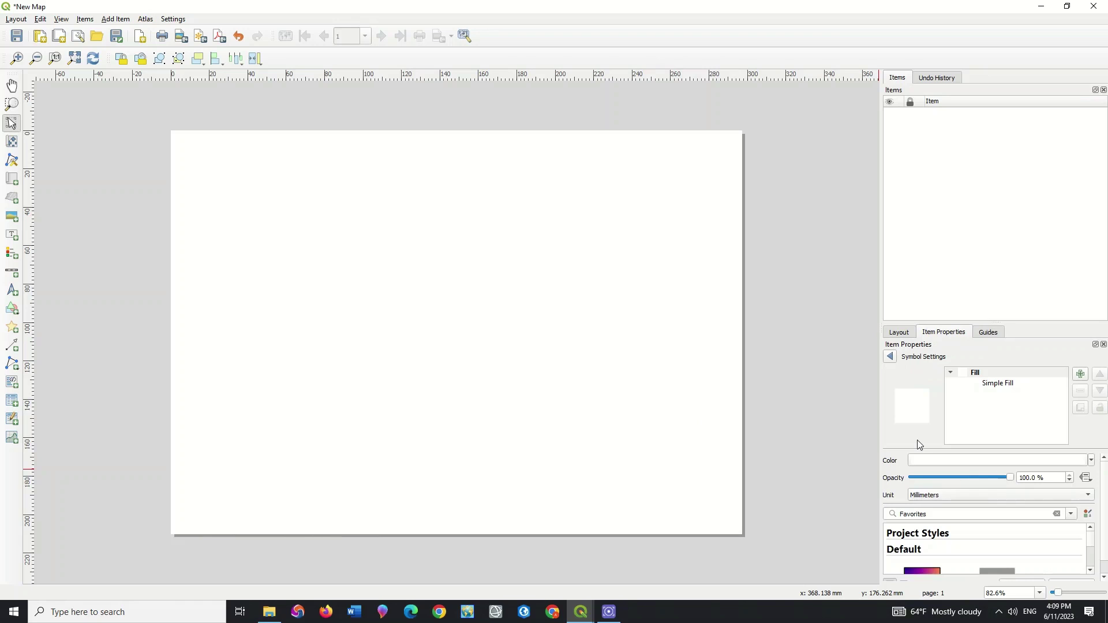
pyautogui.scroll(-3, 955, 516)
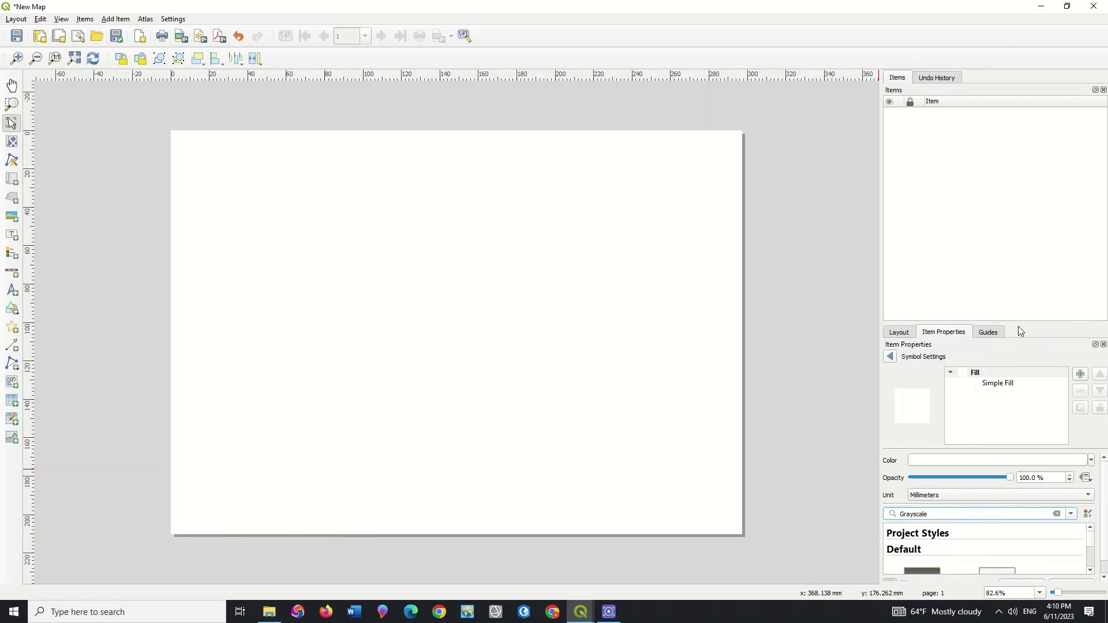
pyautogui.moveTo(1007, 320); pyautogui.dragTo(1007, 148)
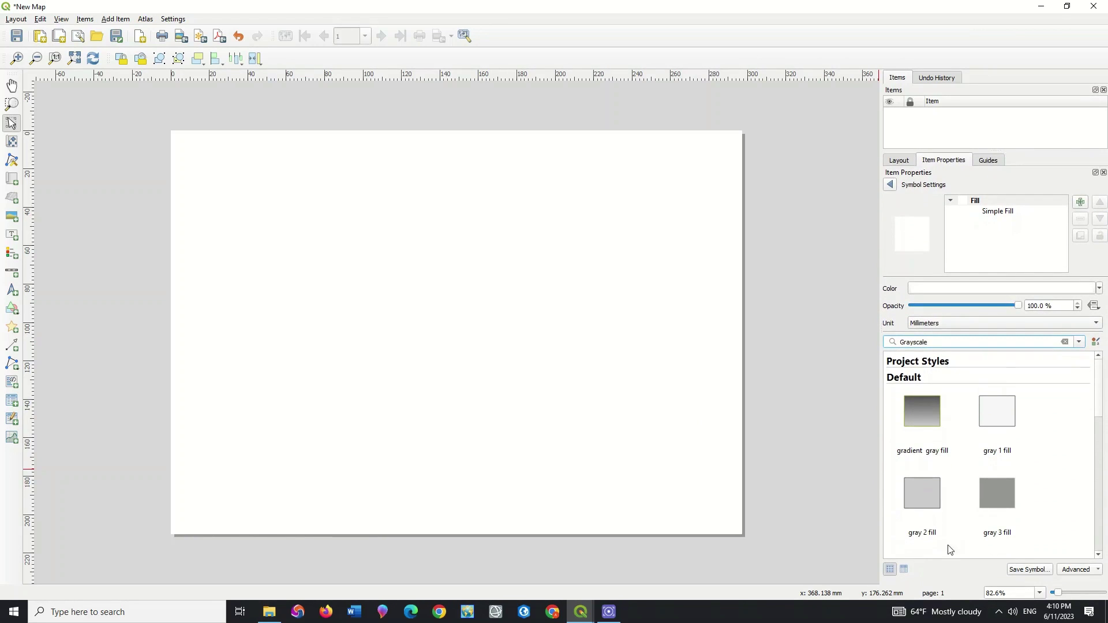
# Try the gray 1, gray 2, gray 3, gradient gray and outline black presets as the page background.
pyautogui.click(929, 494)
pyautogui.click(1005, 411)
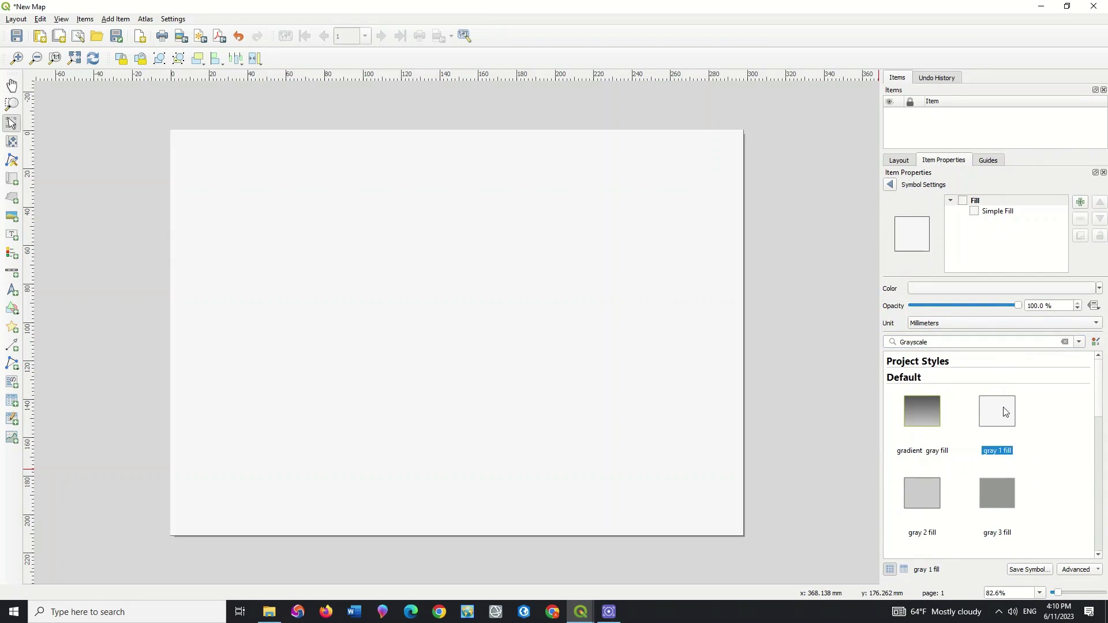
pyautogui.click(920, 411)
pyautogui.click(992, 488)
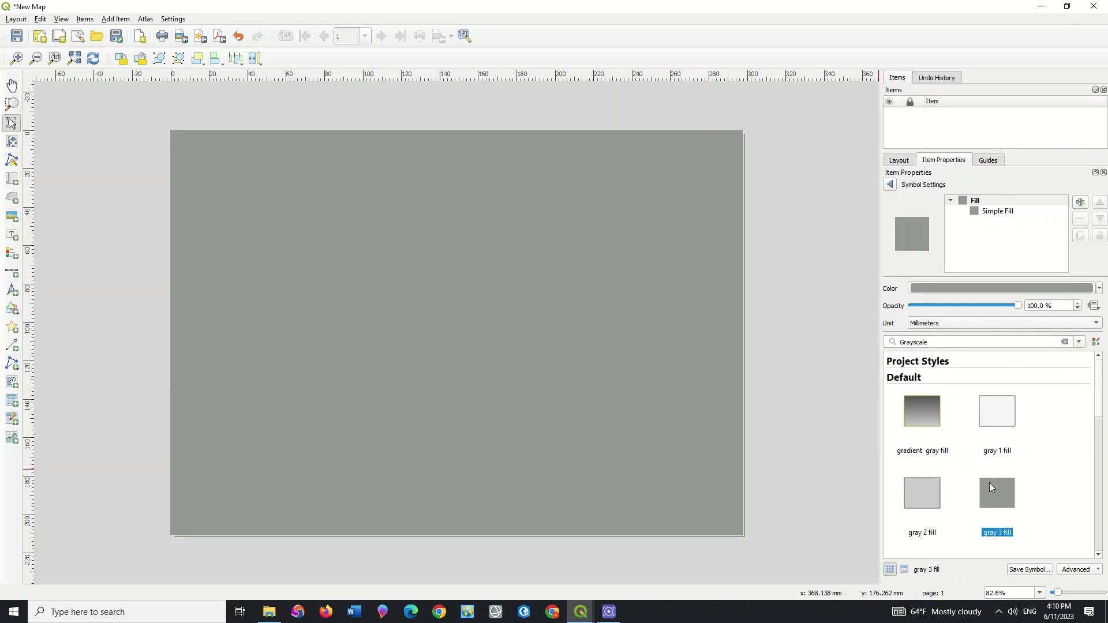
pyautogui.scroll(-6, 991, 488)
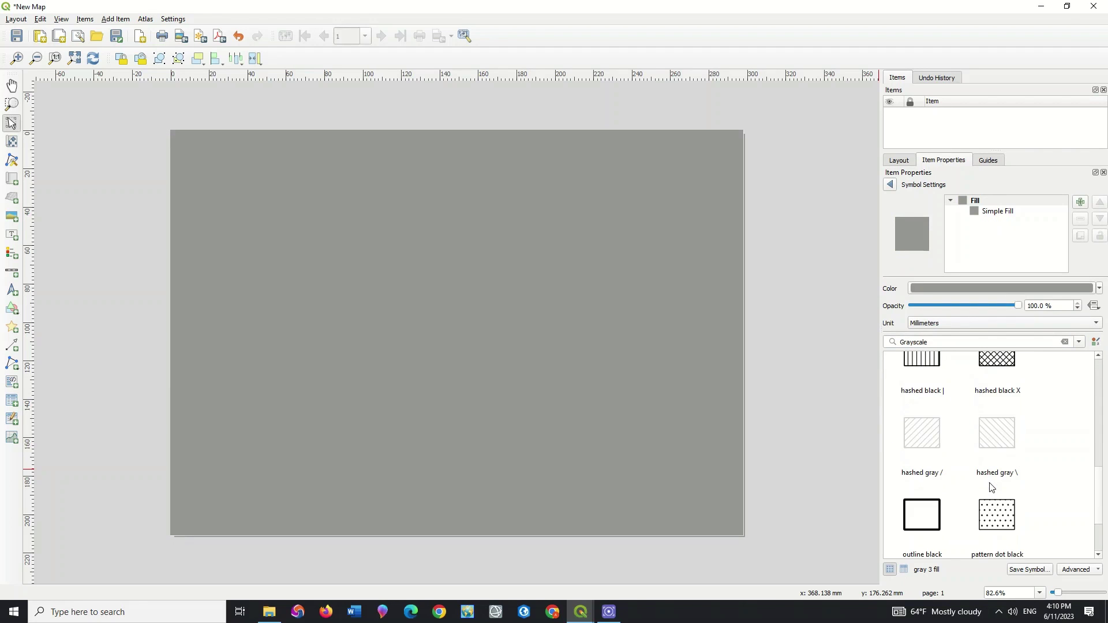
pyautogui.click(937, 516)
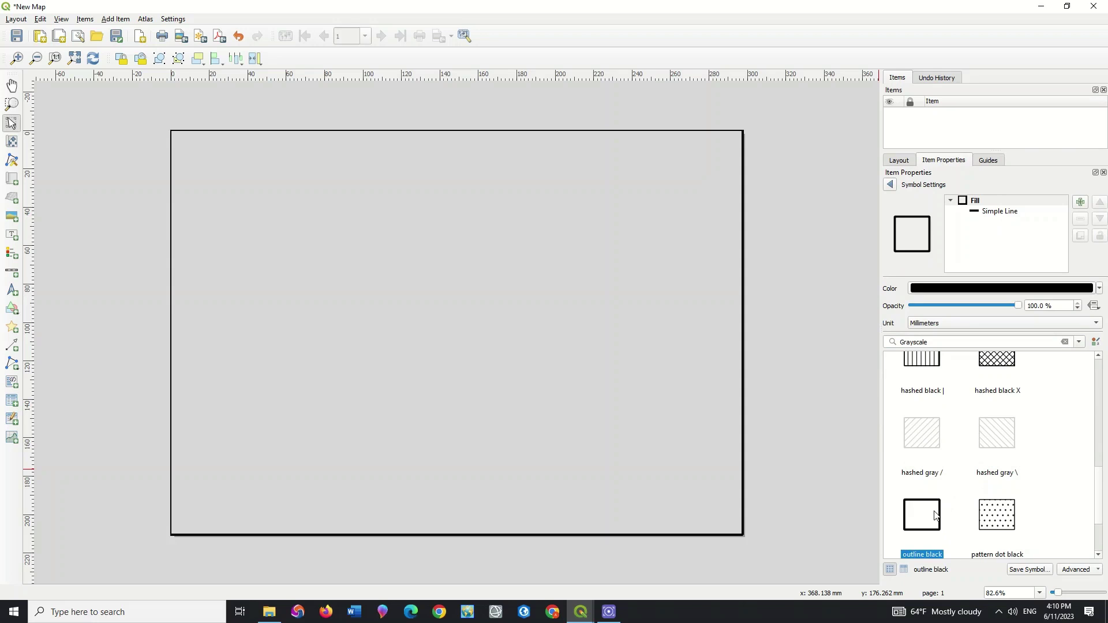
# Set the page background to the simple white preset.
pyautogui.scroll(-1, 936, 515)
pyautogui.scroll(-1, 973, 495)
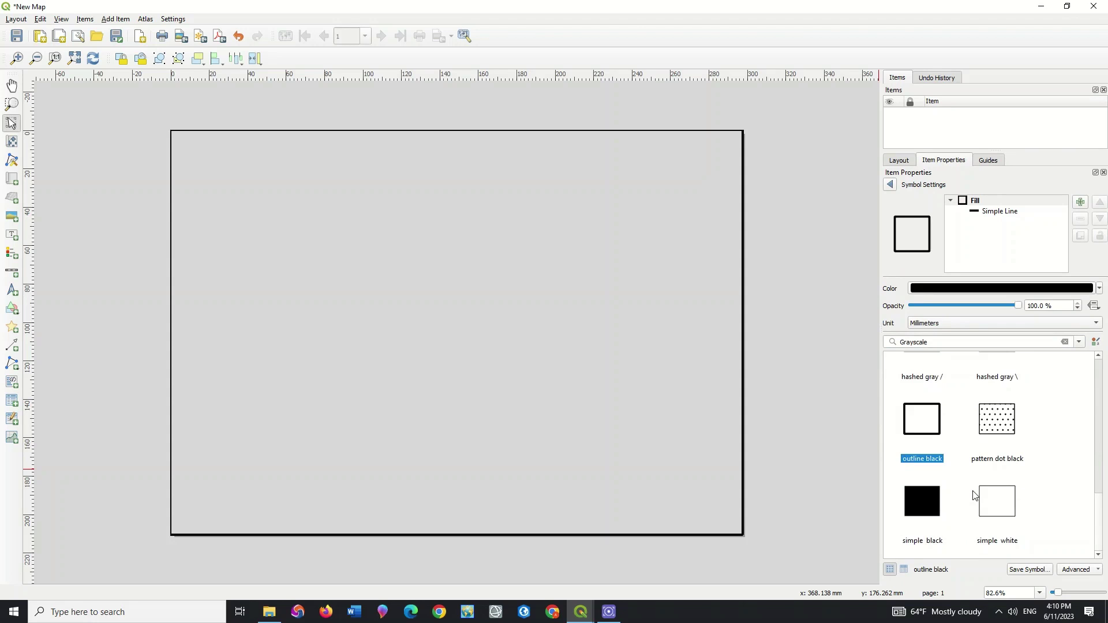
pyautogui.click(993, 504)
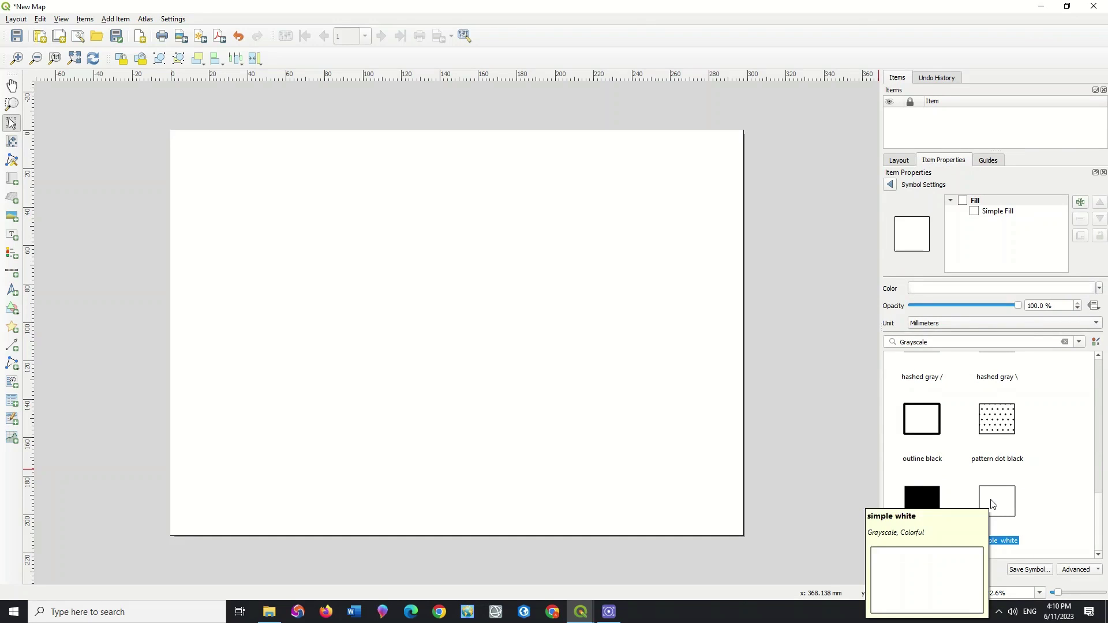
pyautogui.scroll(2, 1031, 488)
pyautogui.scroll(3, 1031, 488)
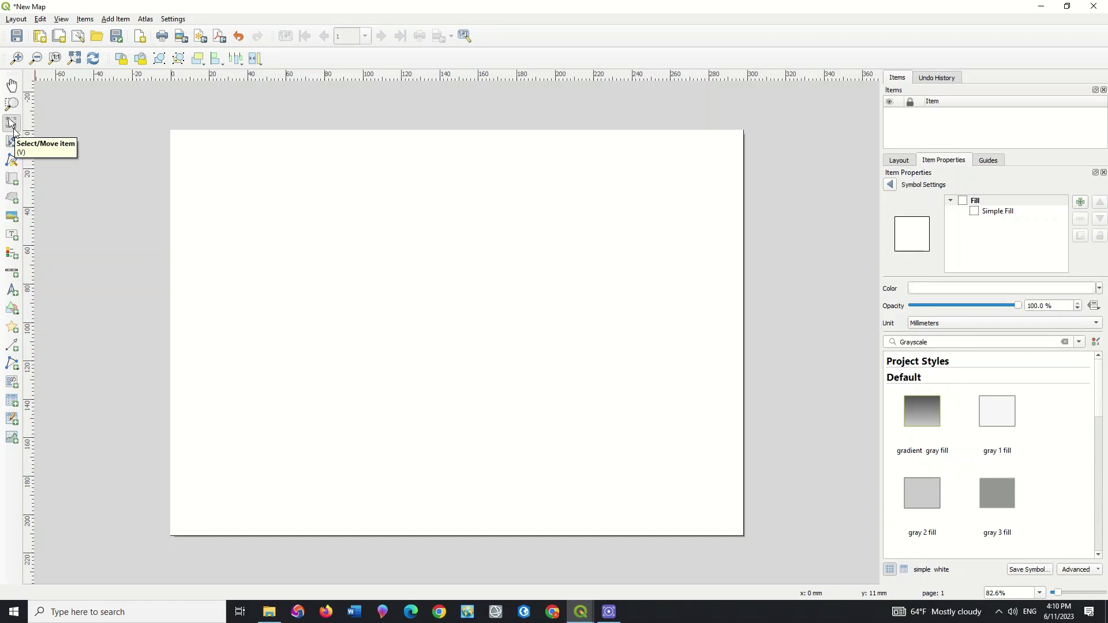
# Add a map about 269 mm wide and 189 mm high, centred on the page.
pyautogui.click(12, 183)
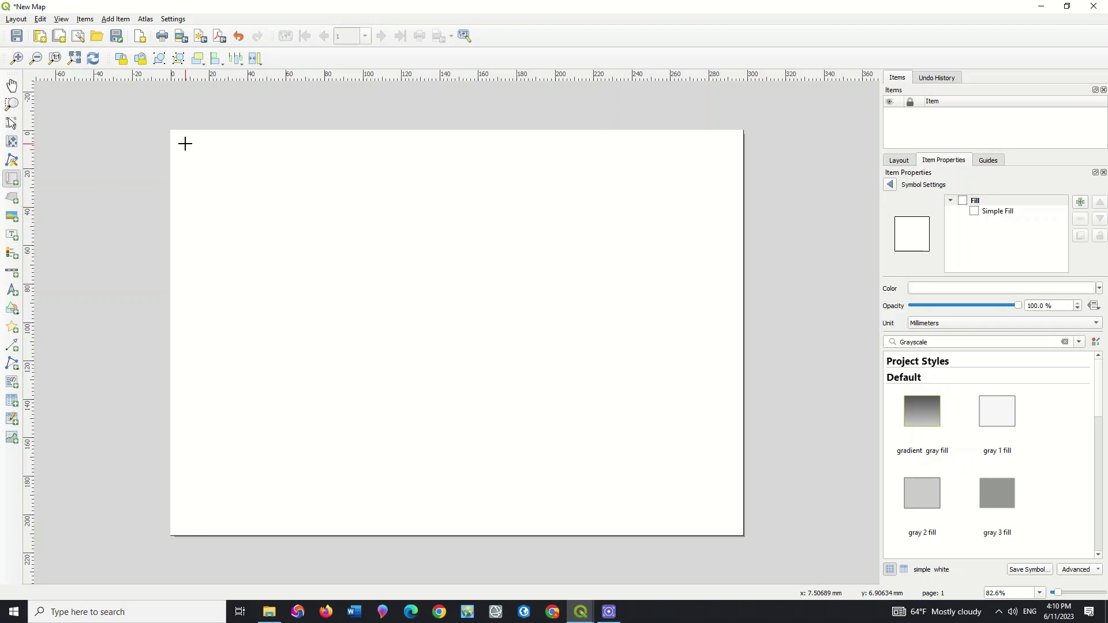
pyautogui.moveTo(198, 151); pyautogui.dragTo(714, 514)
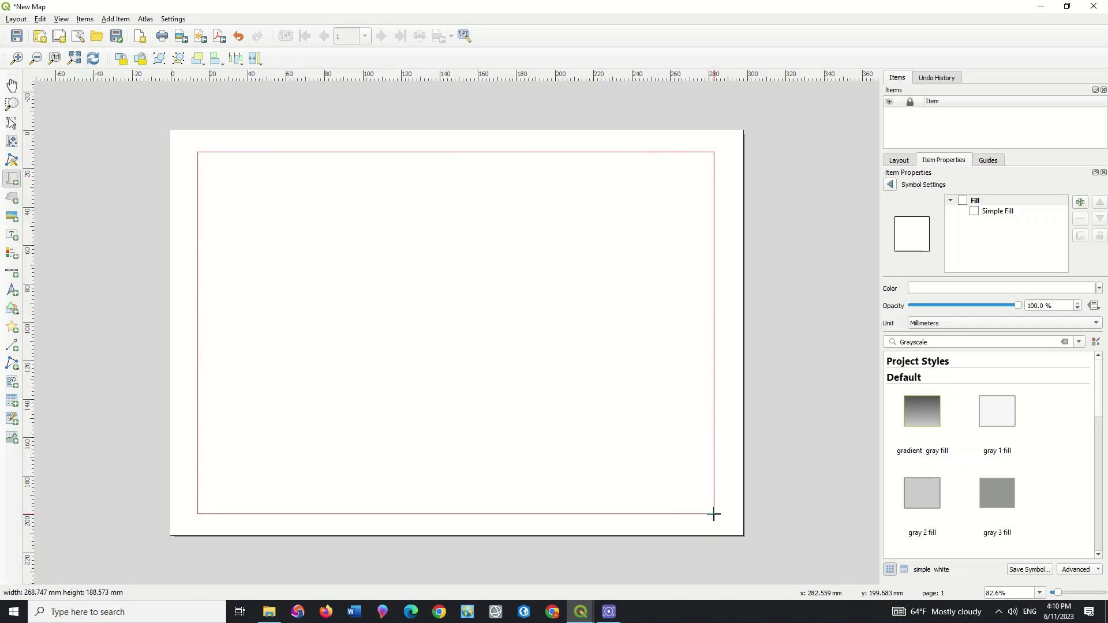
pyautogui.moveTo(714, 515); pyautogui.dragTo(715, 515)
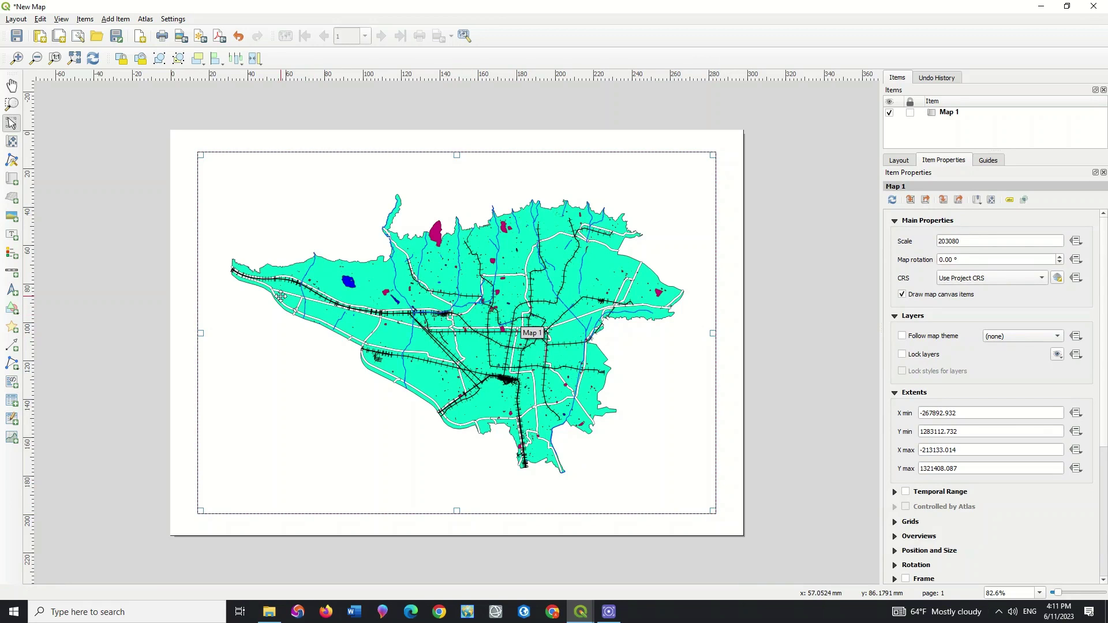
# Extend the map frame slightly at its left, top and right edges to even out the page margins.
pyautogui.moveTo(201, 333); pyautogui.dragTo(194, 333)
pyautogui.moveTo(453, 154); pyautogui.dragTo(452, 149)
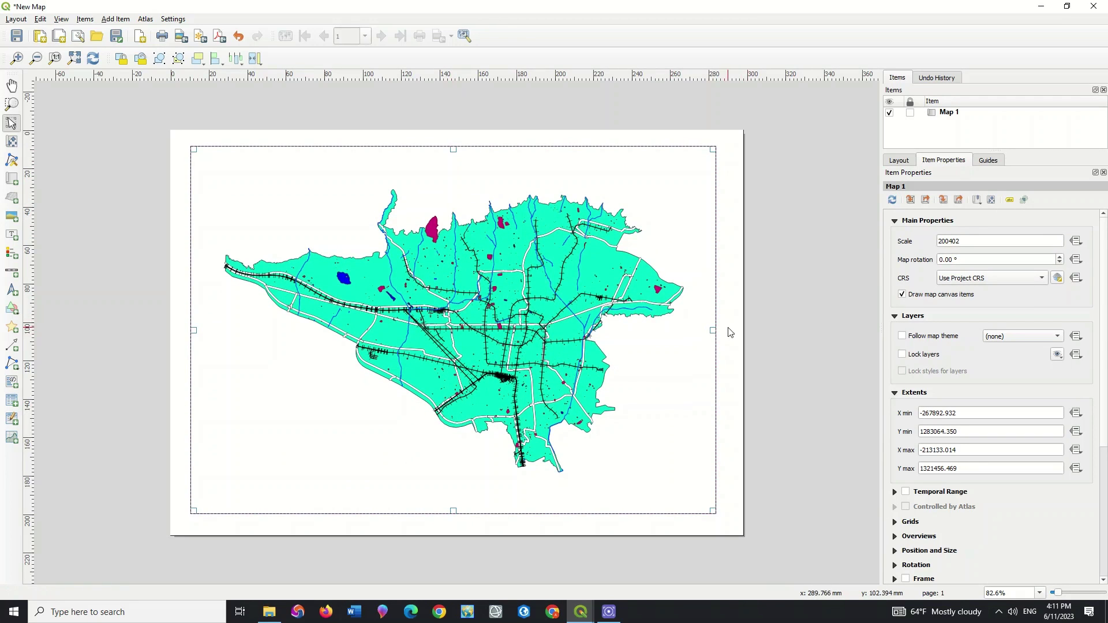
pyautogui.moveTo(714, 330); pyautogui.dragTo(719, 330)
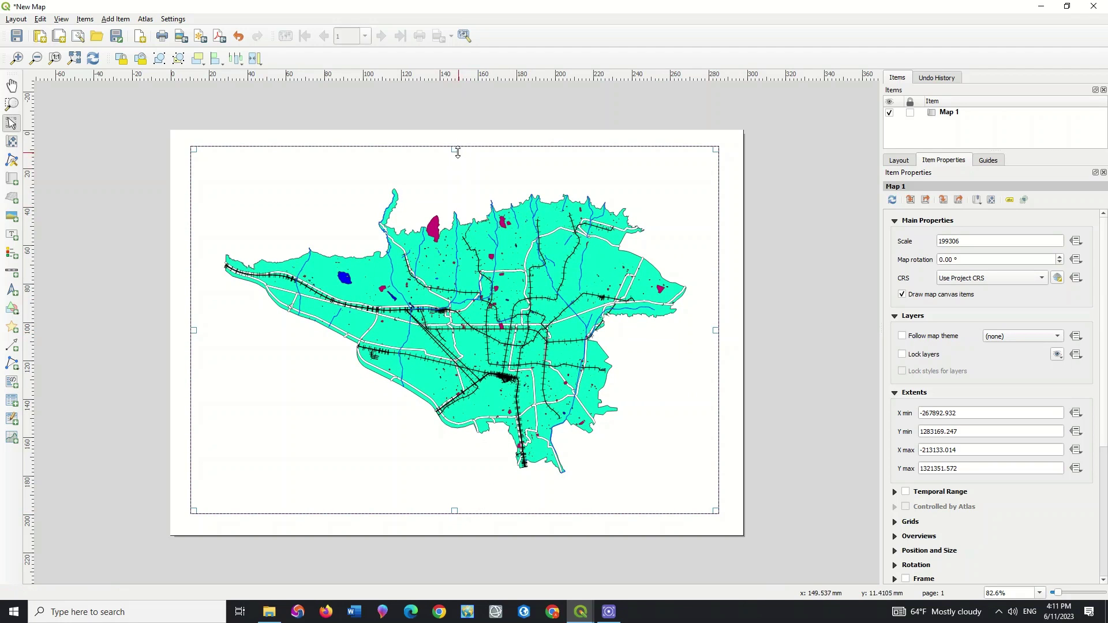
pyautogui.moveTo(452, 149); pyautogui.dragTo(452, 151)
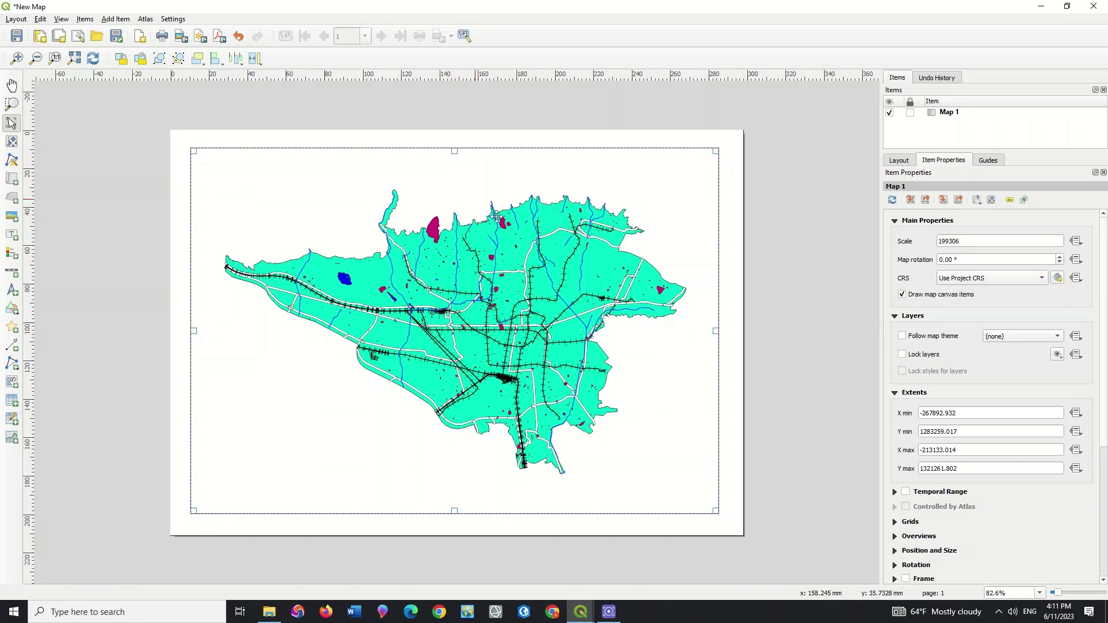
# Set the scale of Map 1 to 180000.
pyautogui.click(577, 245)
pyautogui.click(912, 201)
pyautogui.moveTo(968, 245); pyautogui.dragTo(947, 243)
pyautogui.write('00')
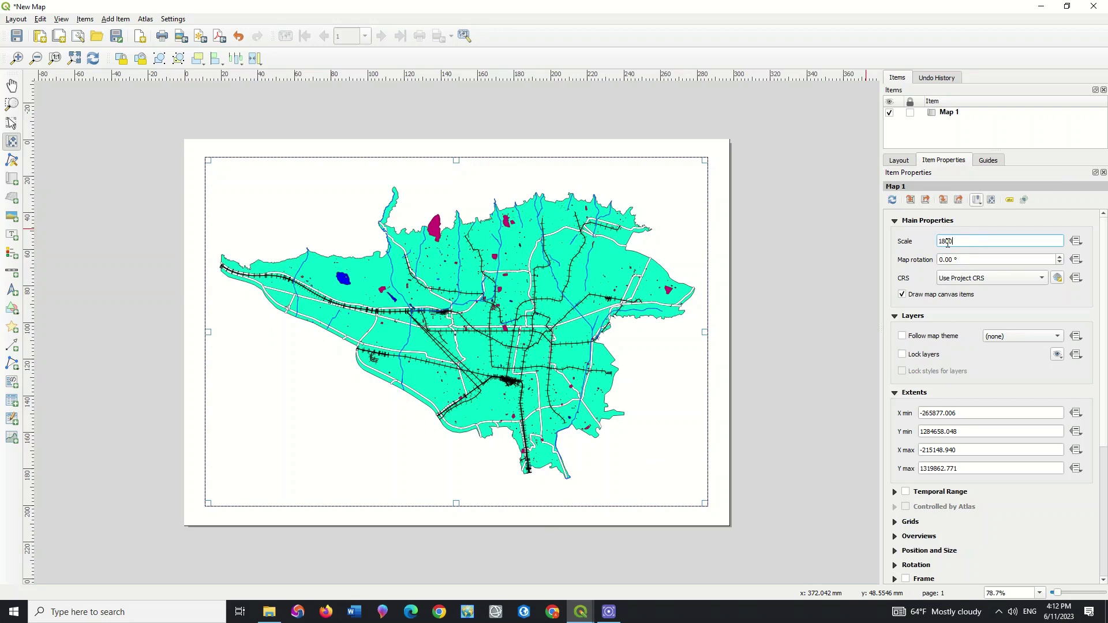
pyautogui.write('00')
pyautogui.click(966, 260)
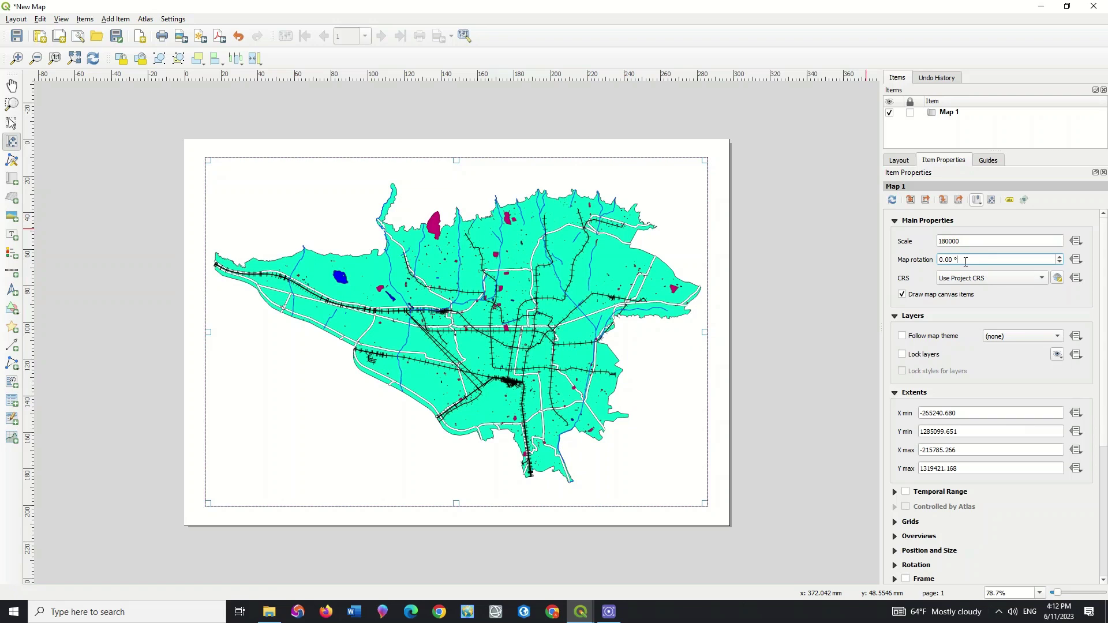
pyautogui.click(549, 154)
pyautogui.click(778, 279)
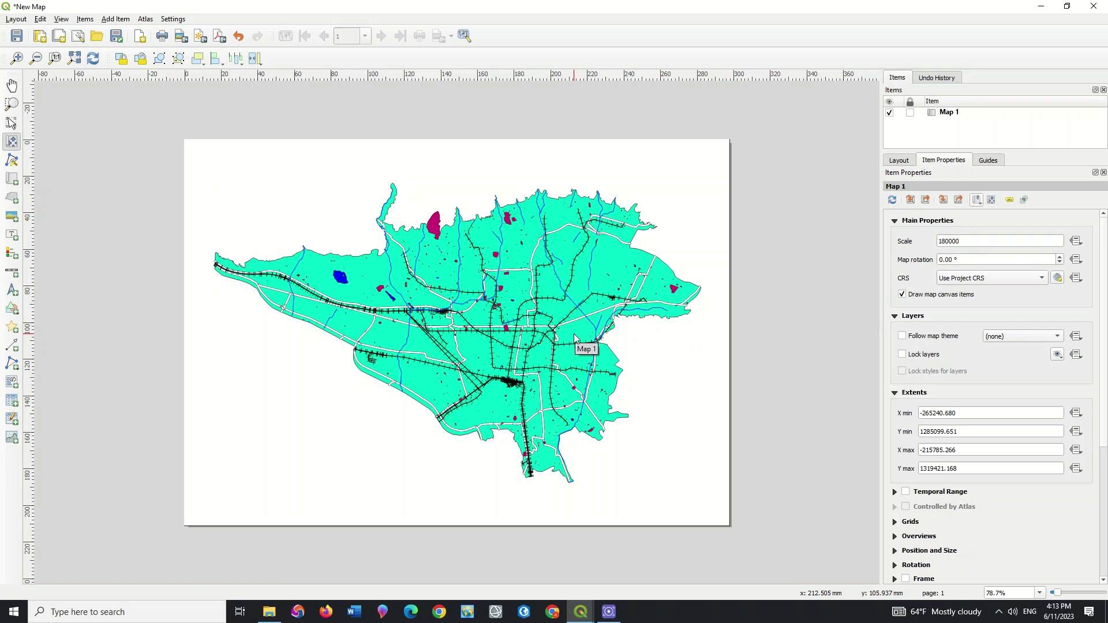
pyautogui.click(467, 312)
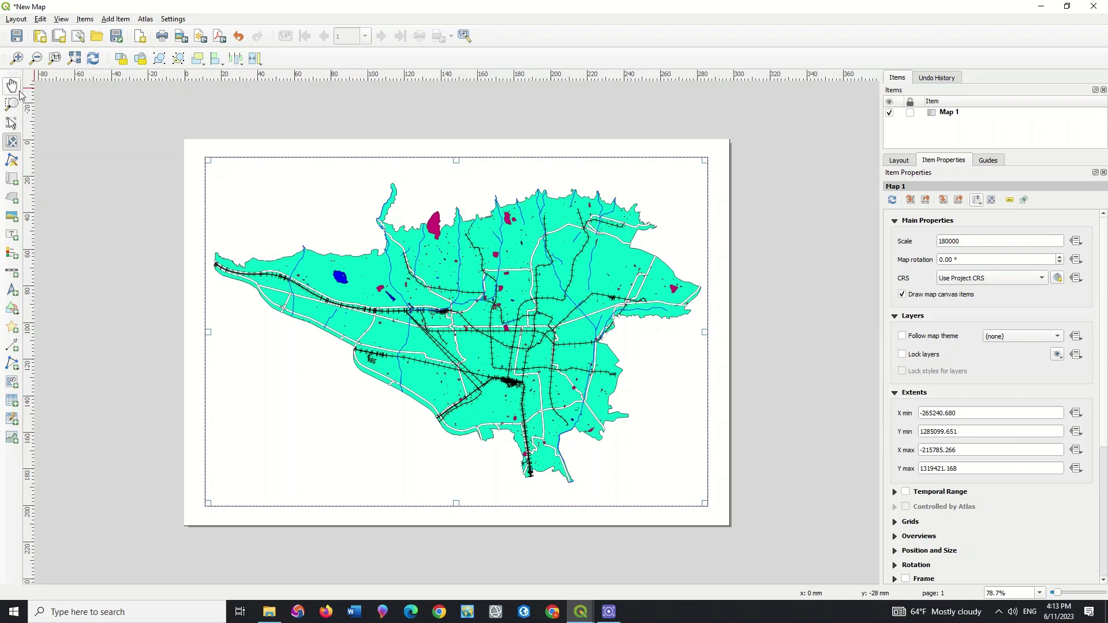
# Add a label above the city at the page's upper centre with the text "Tehran Map".
pyautogui.click(13, 237)
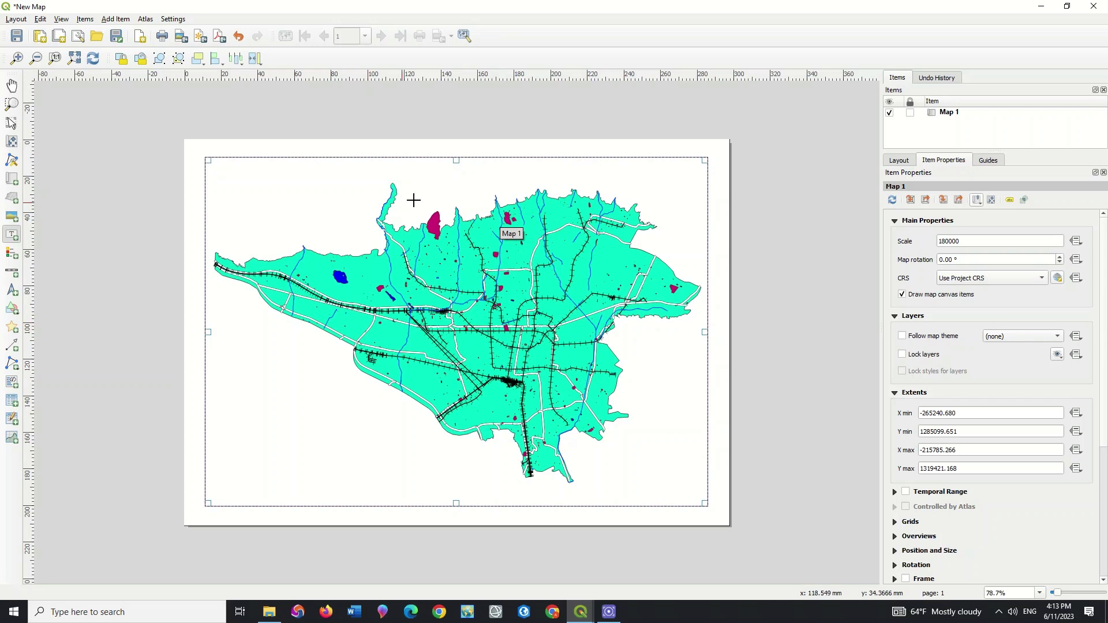
pyautogui.moveTo(425, 165); pyautogui.dragTo(511, 194)
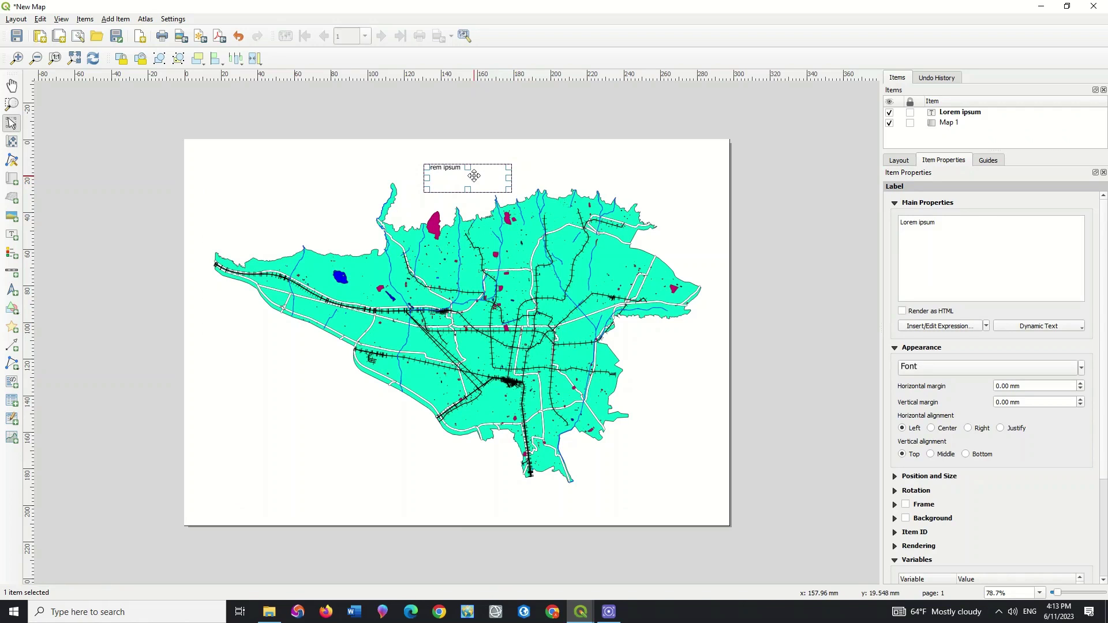
pyautogui.moveTo(961, 225); pyautogui.dragTo(877, 220)
pyautogui.write('T')
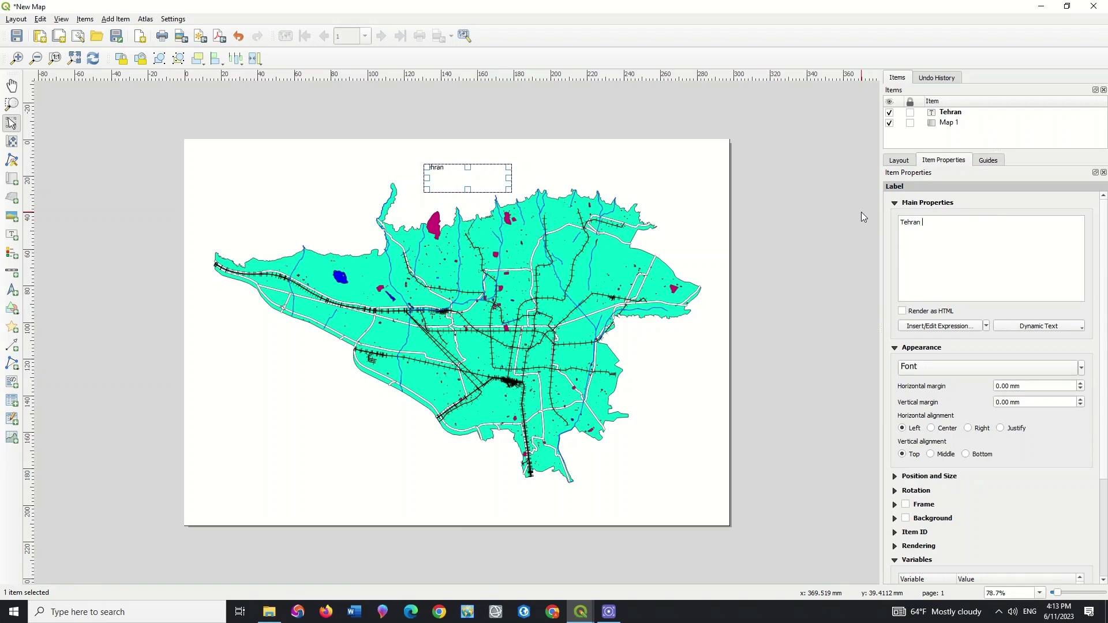
pyautogui.write('ehran Map')
# Set the title label's font to Times New Roman in bold style.
pyautogui.click(946, 370)
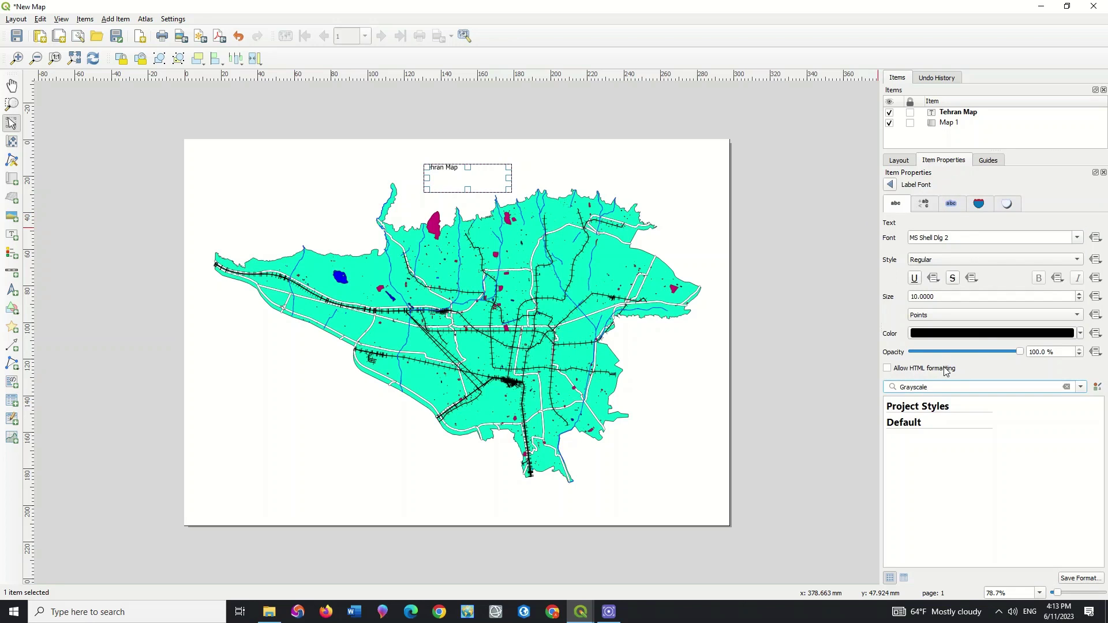
pyautogui.click(1077, 239)
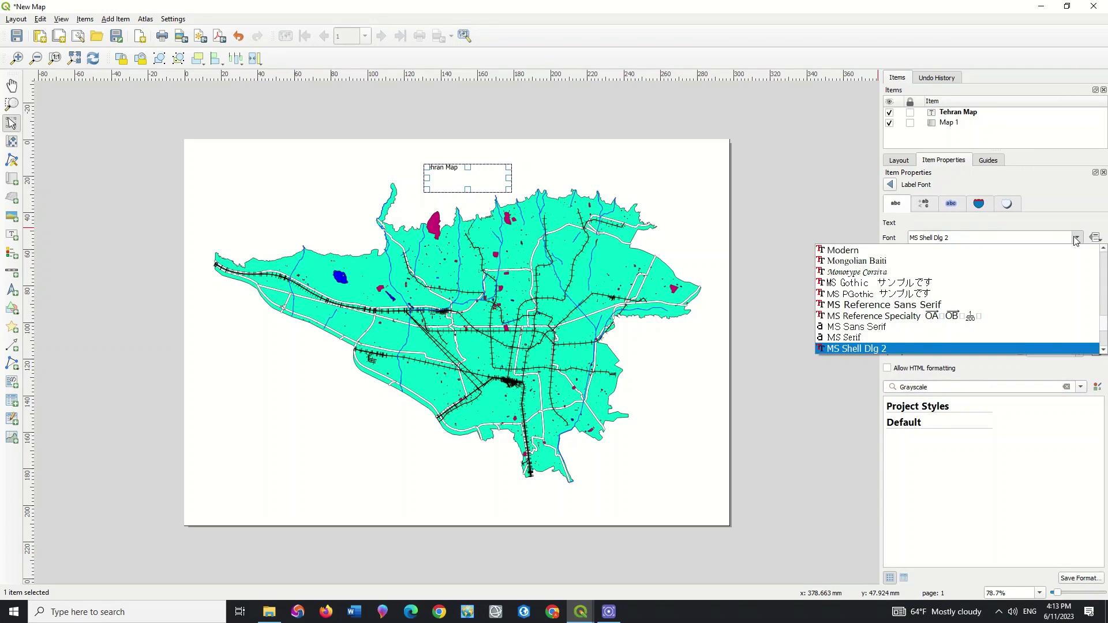
pyautogui.write('times')
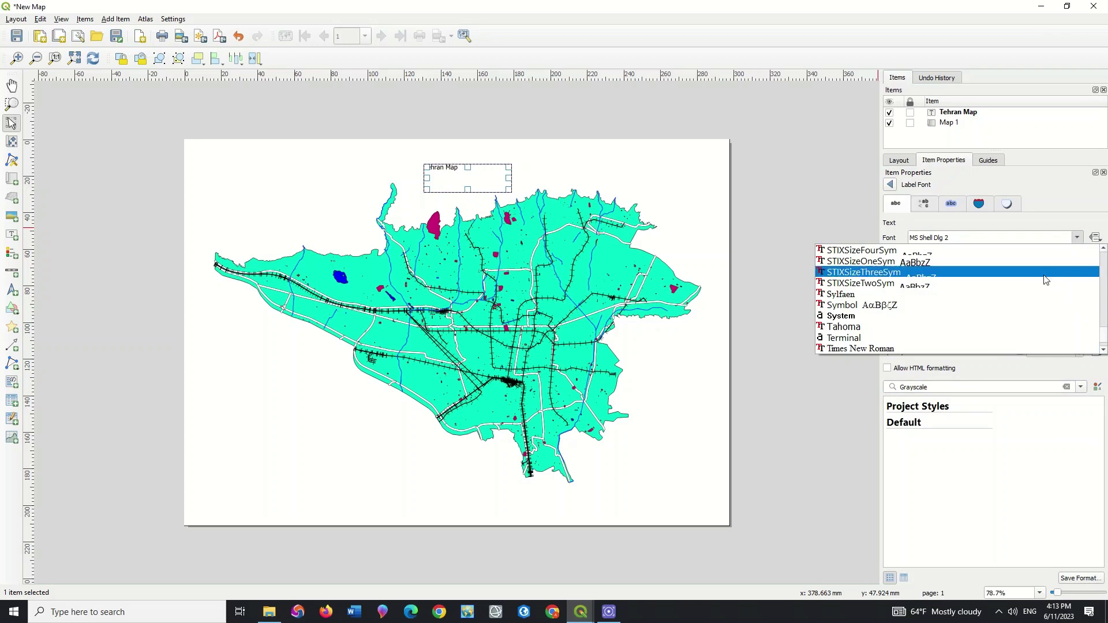
pyautogui.click(943, 349)
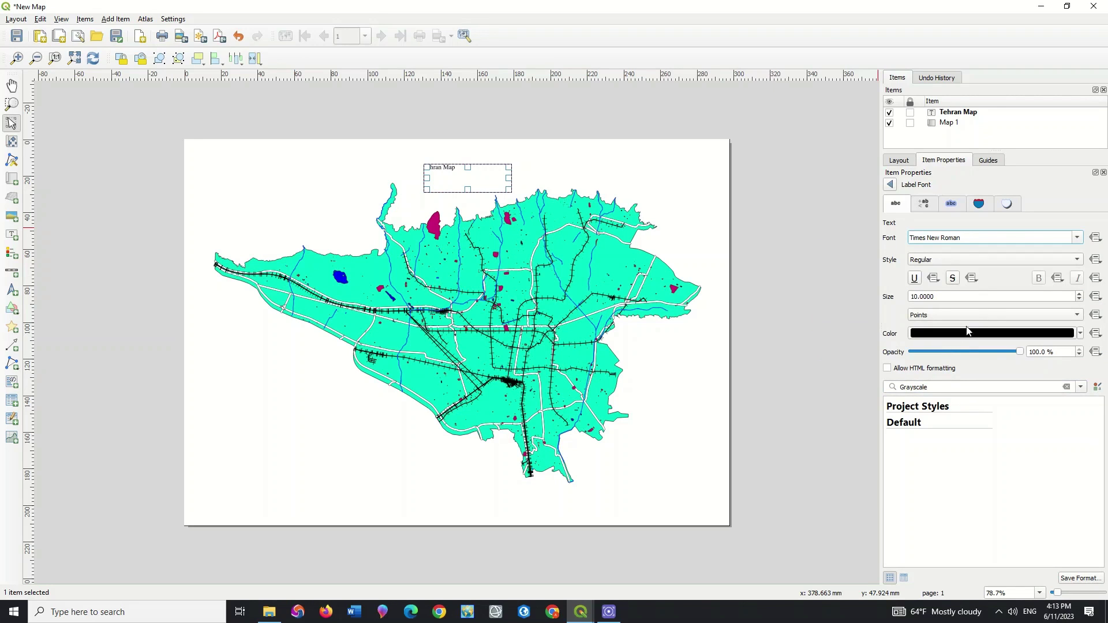
pyautogui.click(983, 261)
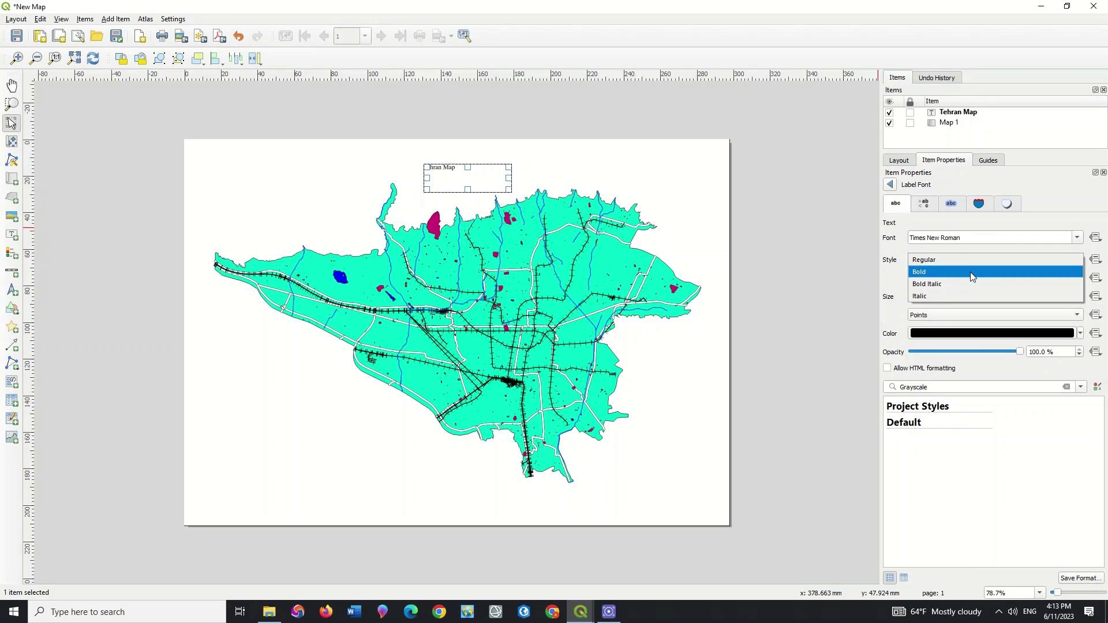
pyautogui.click(972, 273)
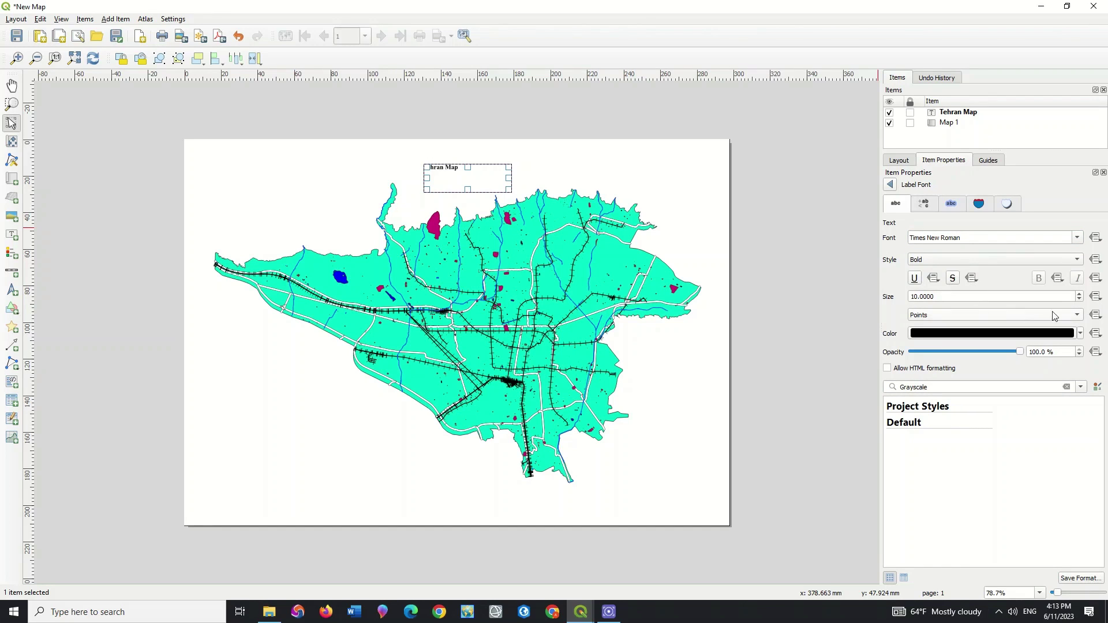
# Set the title label's font size to 19 points, keeping its black text colour.
pyautogui.click(1080, 294)
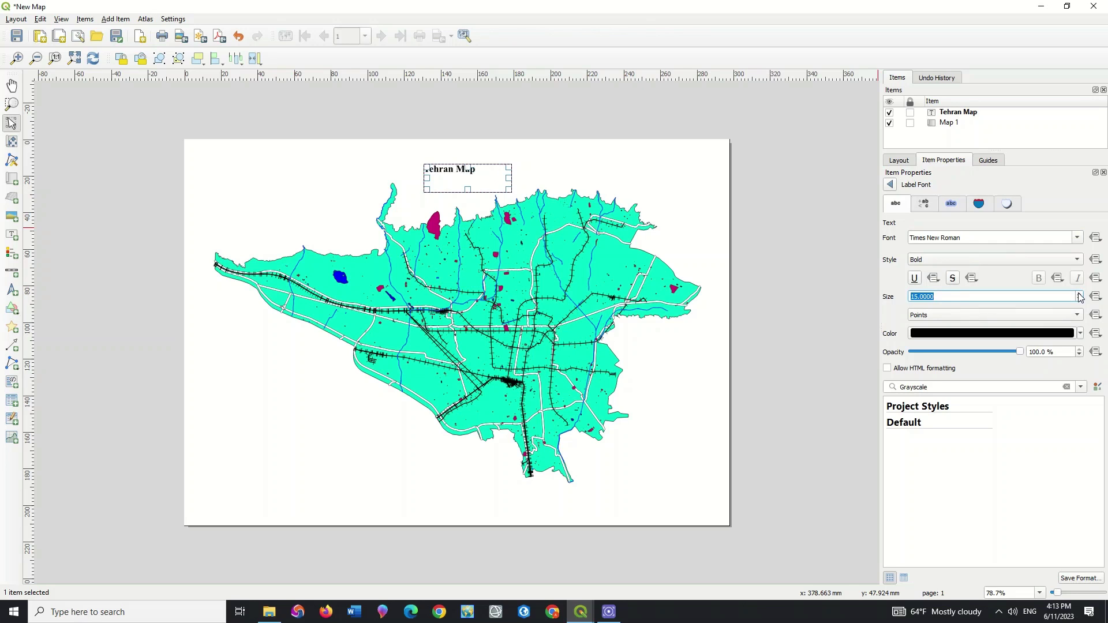
pyautogui.click(1080, 294)
pyautogui.click(1079, 294)
pyautogui.moveTo(1020, 352); pyautogui.dragTo(1018, 359)
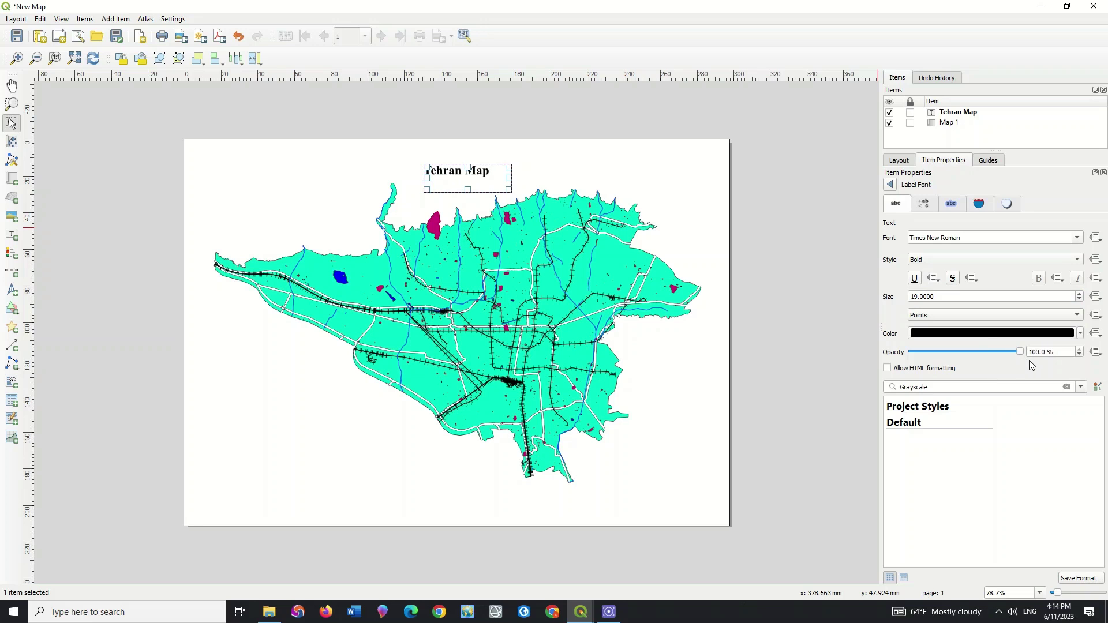
pyautogui.click(995, 333)
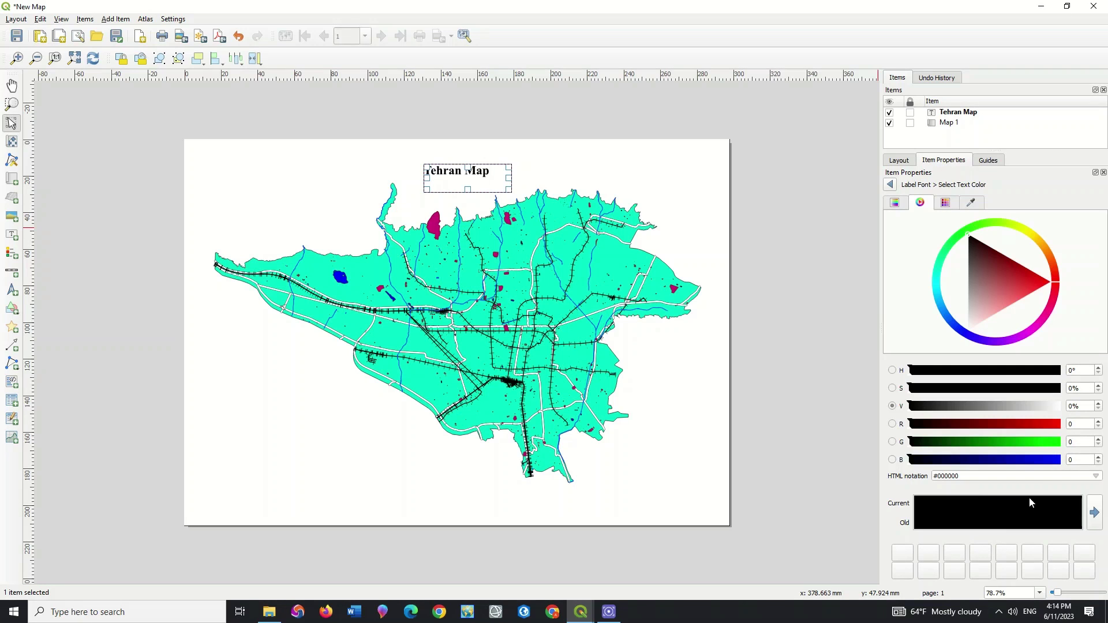
pyautogui.click(891, 184)
pyautogui.click(891, 184)
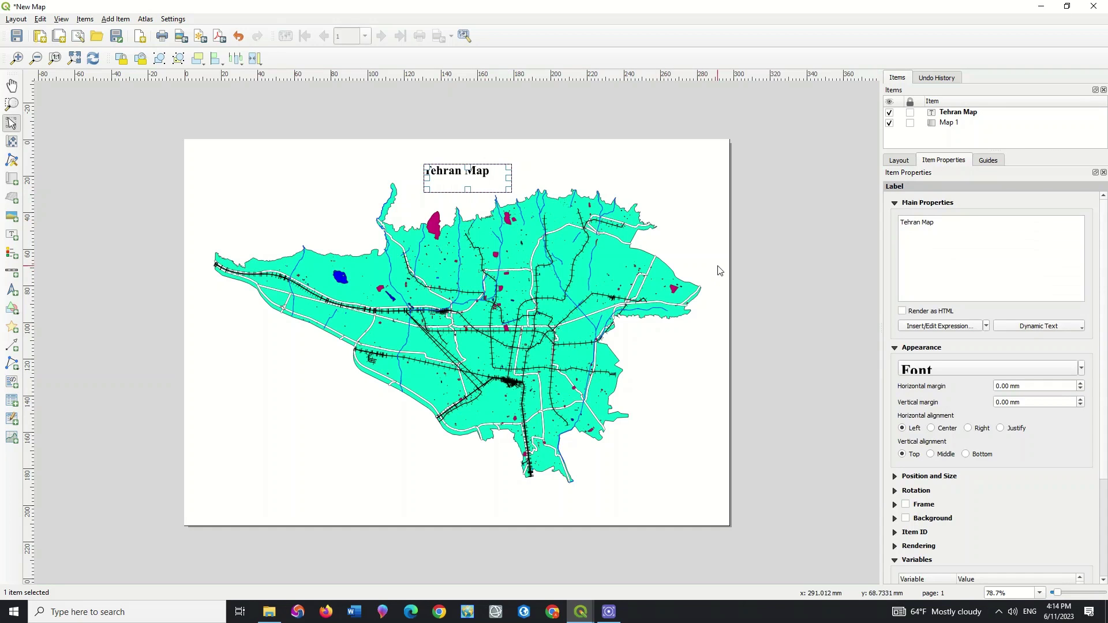
# Align the title text to the centre horizontally and to the middle vertically within its label frame.
pyautogui.click(943, 432)
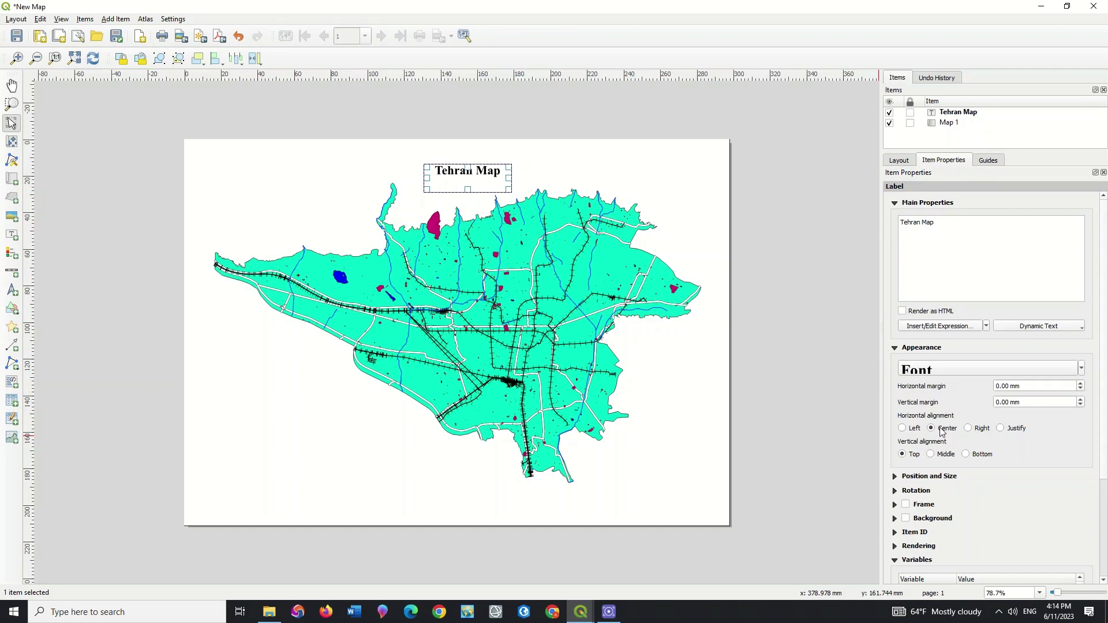
pyautogui.click(950, 456)
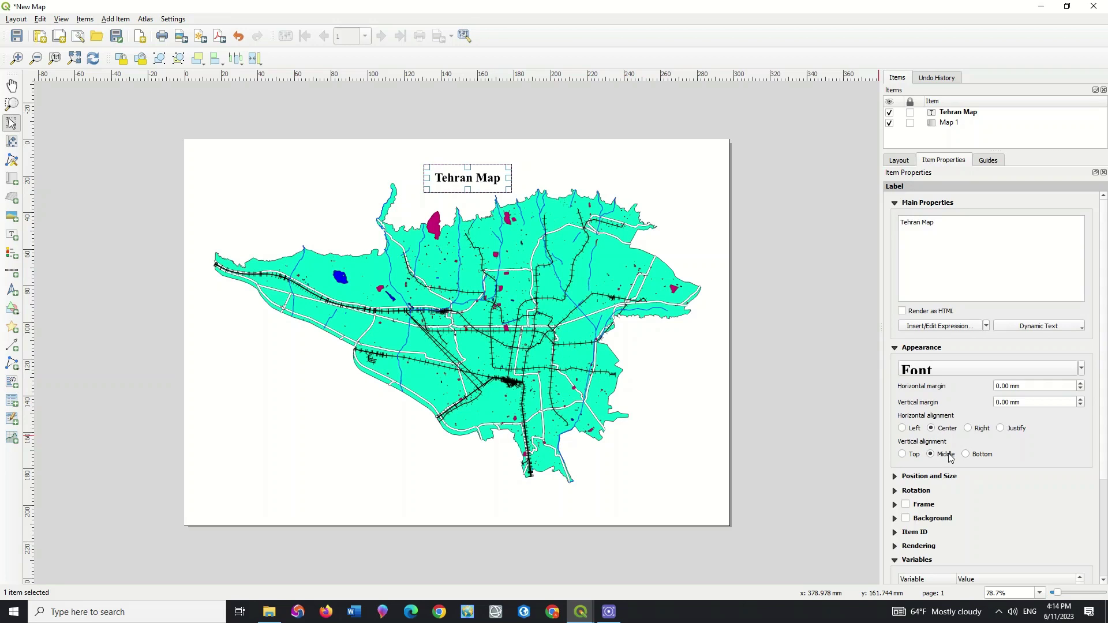
pyautogui.click(816, 268)
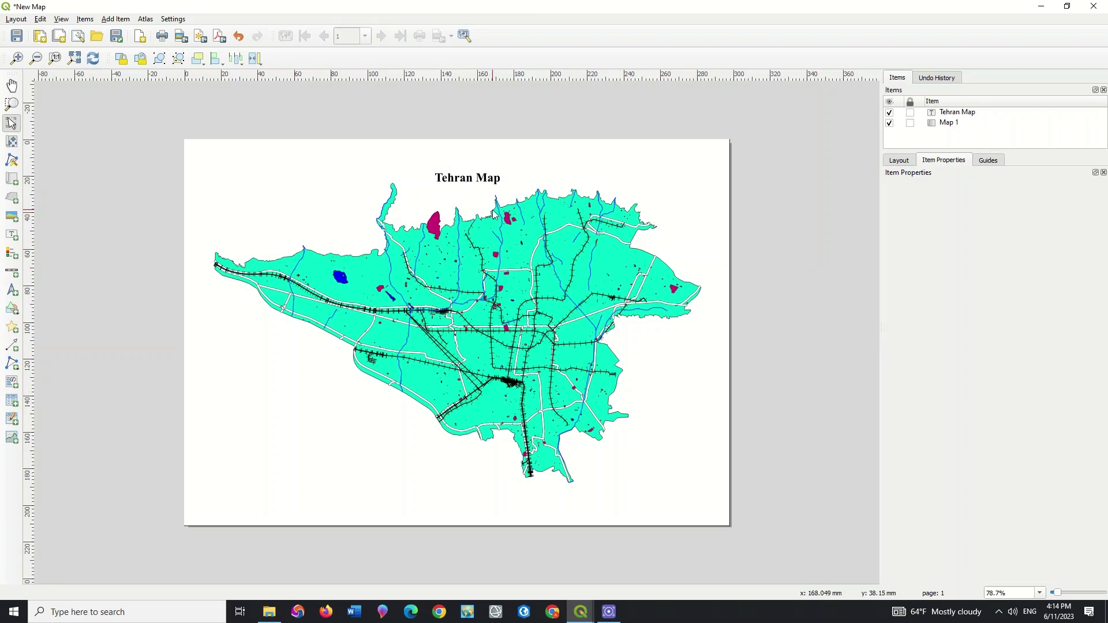
# Move the Tehran Map title label slightly higher, near the upper edge of the map frame.
pyautogui.click(465, 184)
pyautogui.moveTo(465, 180); pyautogui.dragTo(463, 171)
pyautogui.click(681, 219)
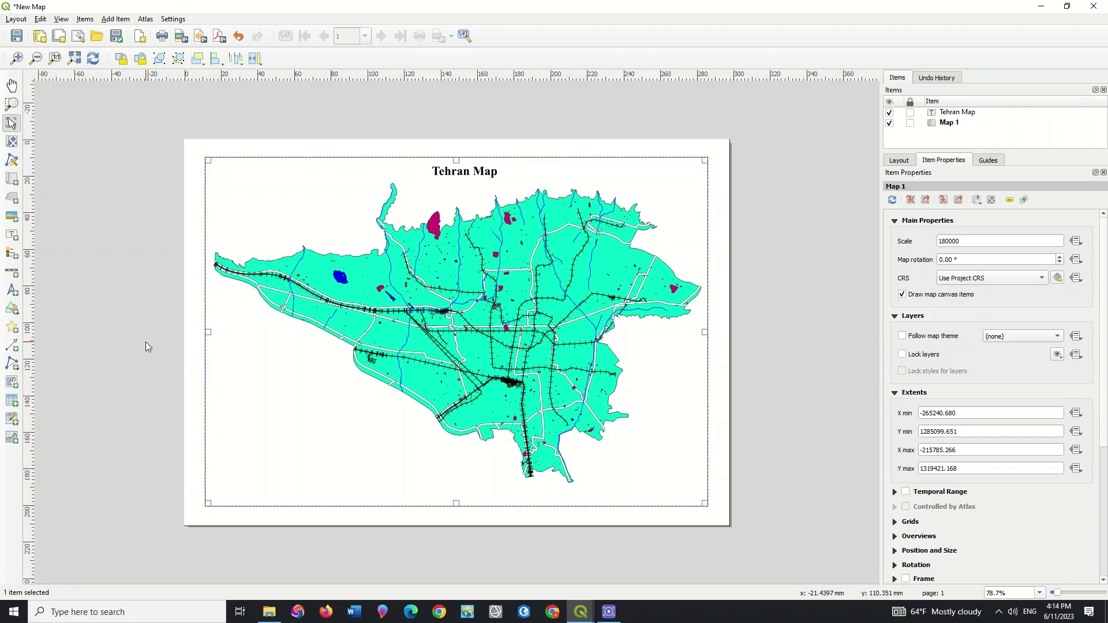
# Add a north arrow in the map frame's upper-left corner and shrink it slightly.
pyautogui.click(11, 290)
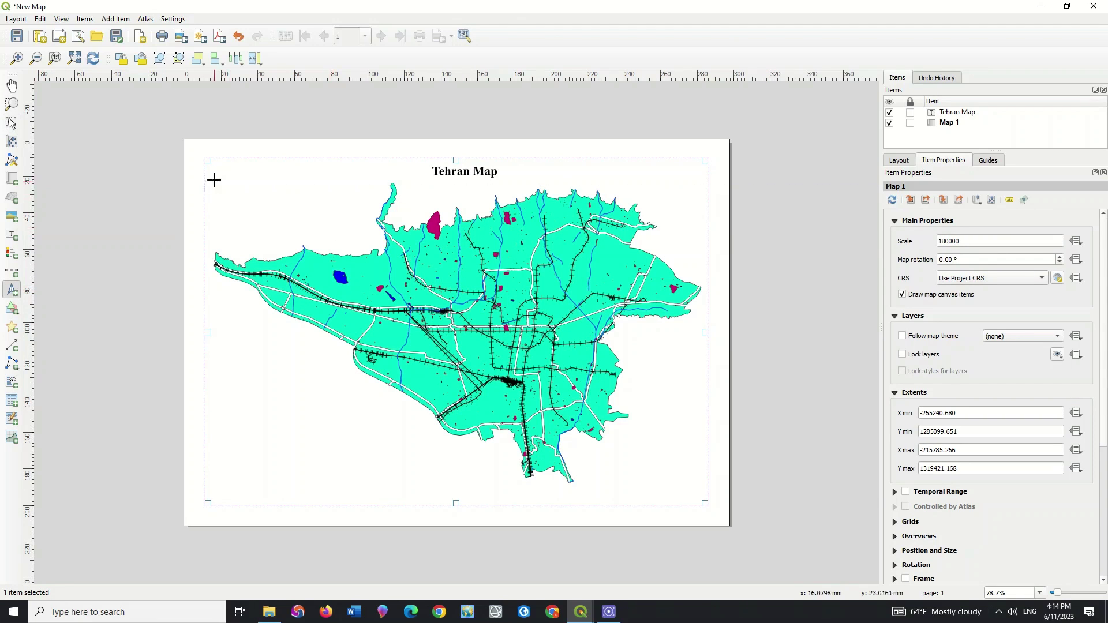
pyautogui.moveTo(212, 166); pyautogui.dragTo(255, 213)
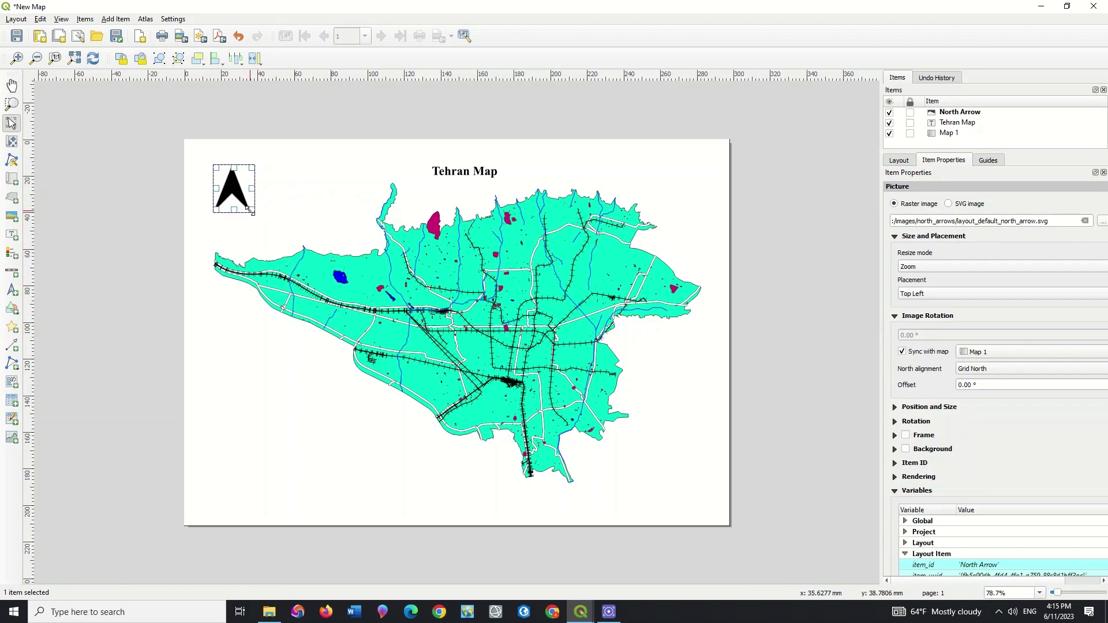
pyautogui.moveTo(250, 211); pyautogui.dragTo(239, 198)
pyautogui.click(254, 222)
pyautogui.click(140, 292)
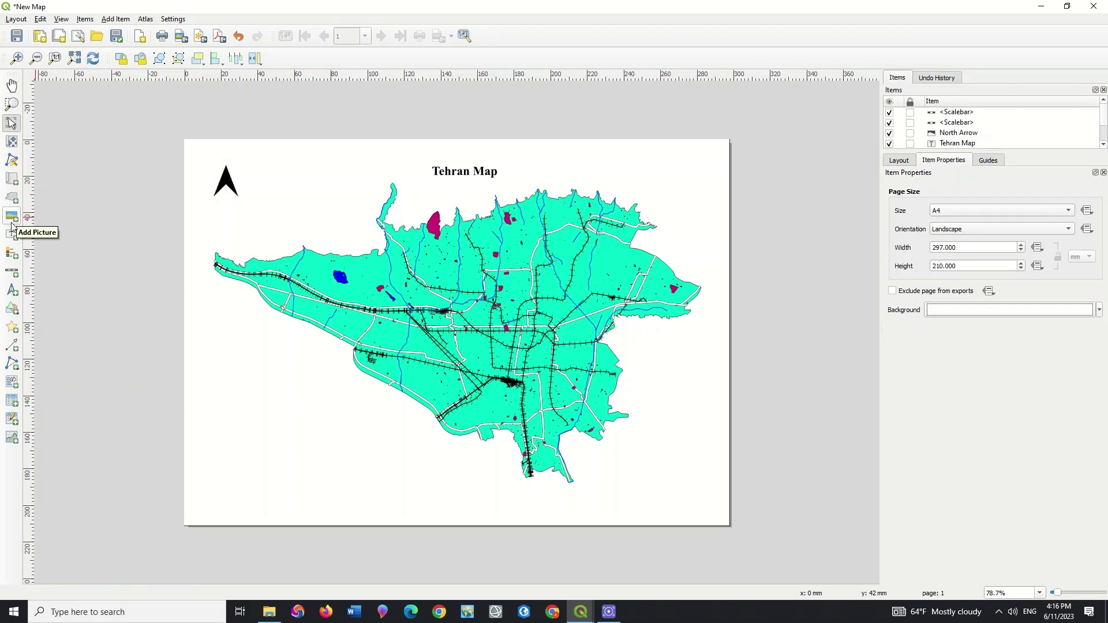
# Add a legend for Map 1 in the empty lower-left area of the page and shift it slightly down.
pyautogui.click(10, 258)
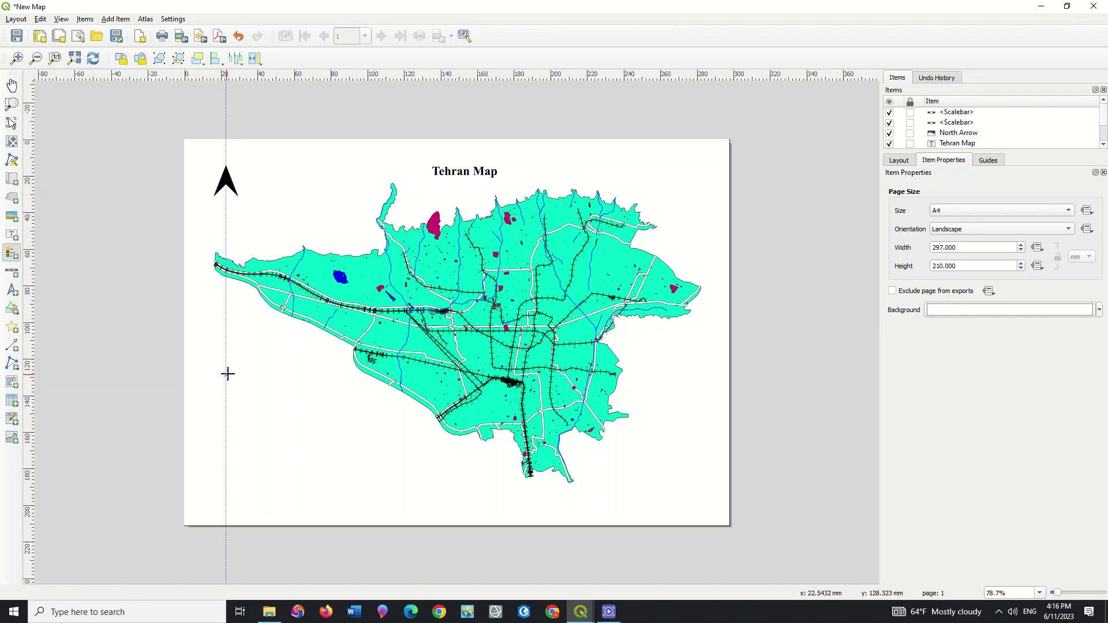
pyautogui.moveTo(228, 374); pyautogui.dragTo(312, 501)
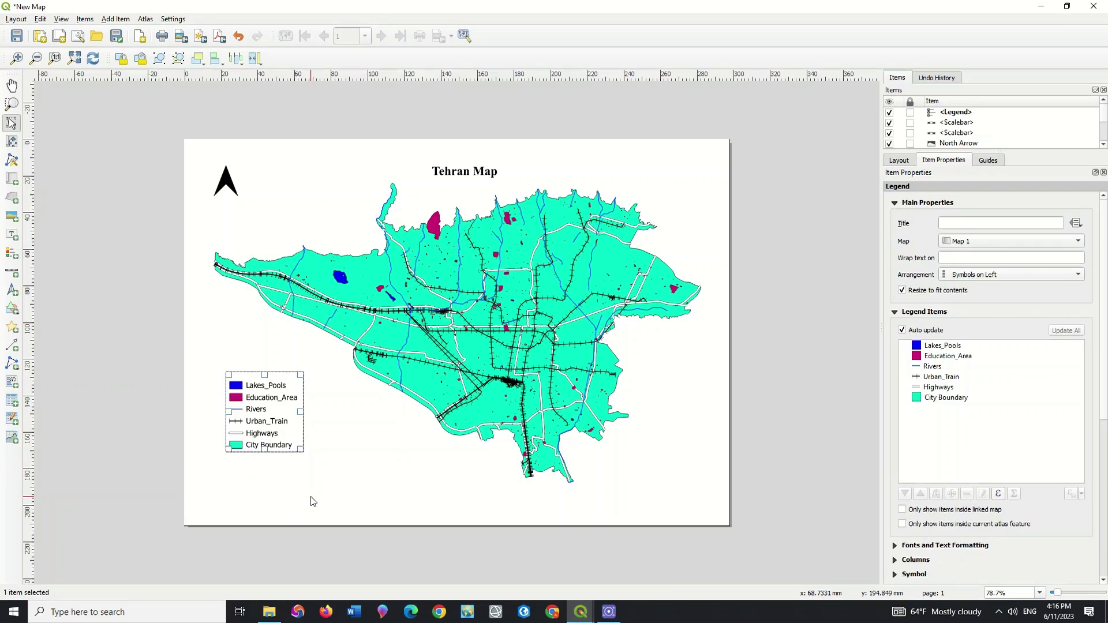
pyautogui.click(264, 341)
pyautogui.moveTo(256, 410); pyautogui.dragTo(253, 443)
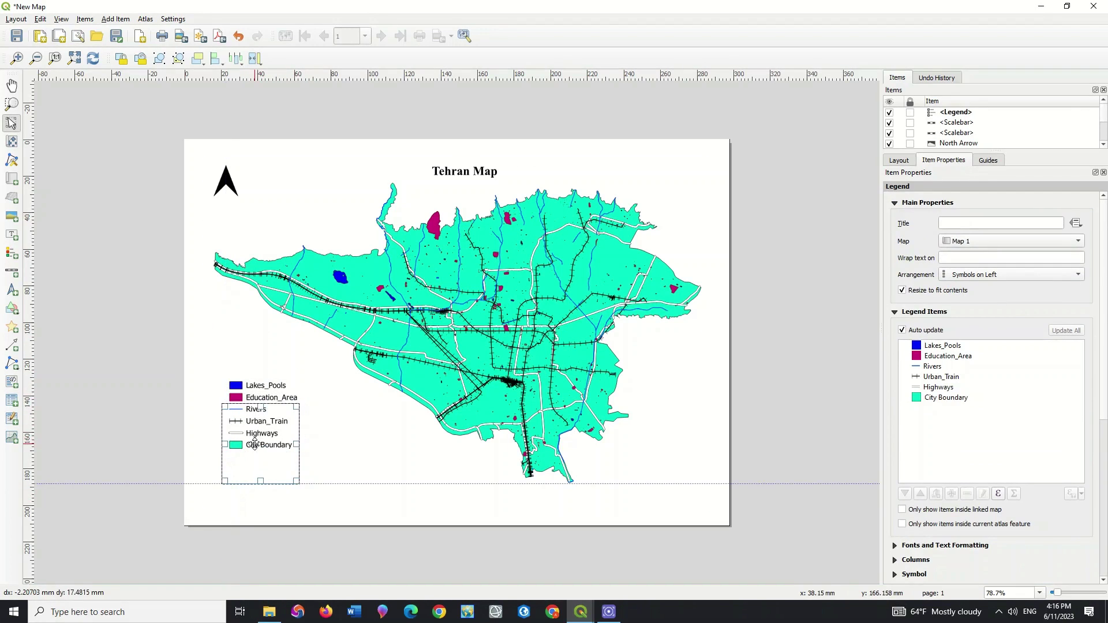
pyautogui.click(137, 357)
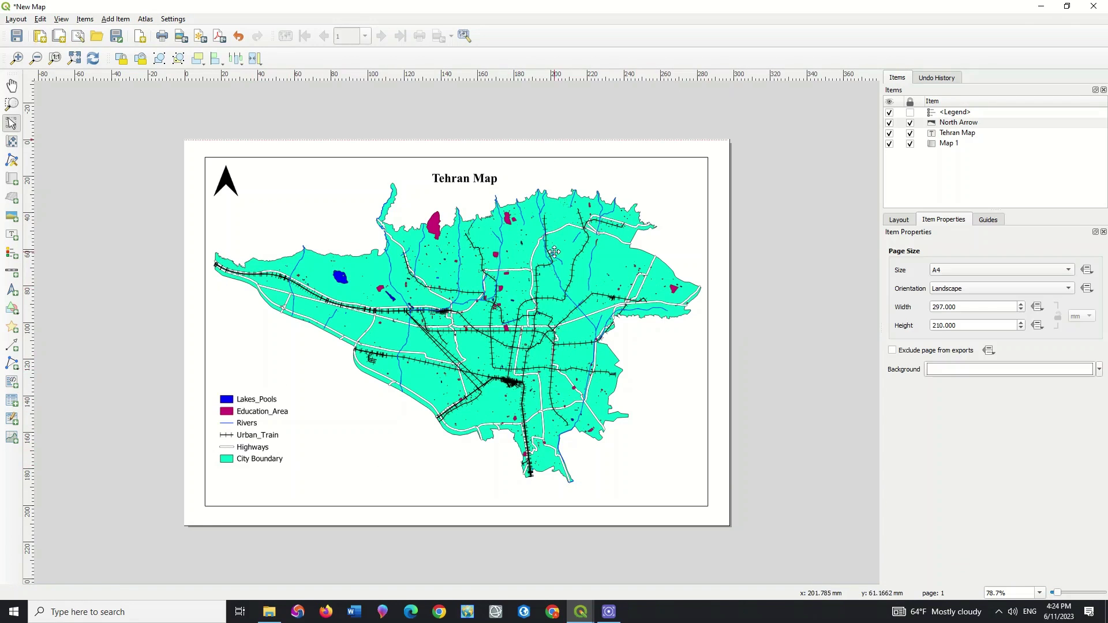
# Export the layout to the Desktop as the image New Map.png at 300 dpi and open the exported picture.
pyautogui.click(200, 36)
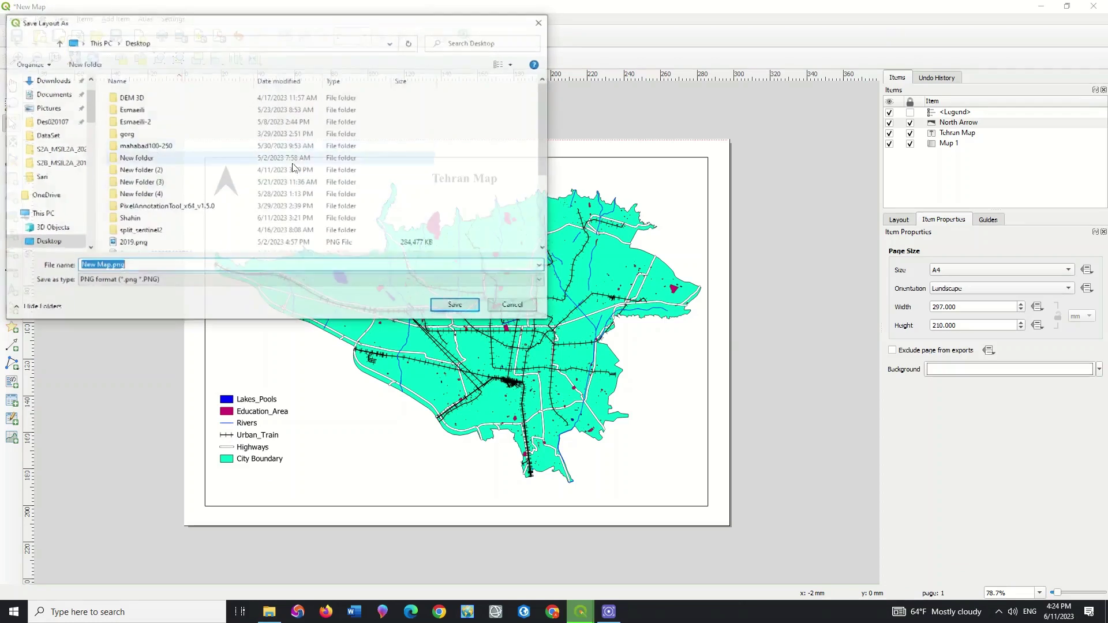
pyautogui.scroll(2, 86, 112)
pyautogui.click(75, 103)
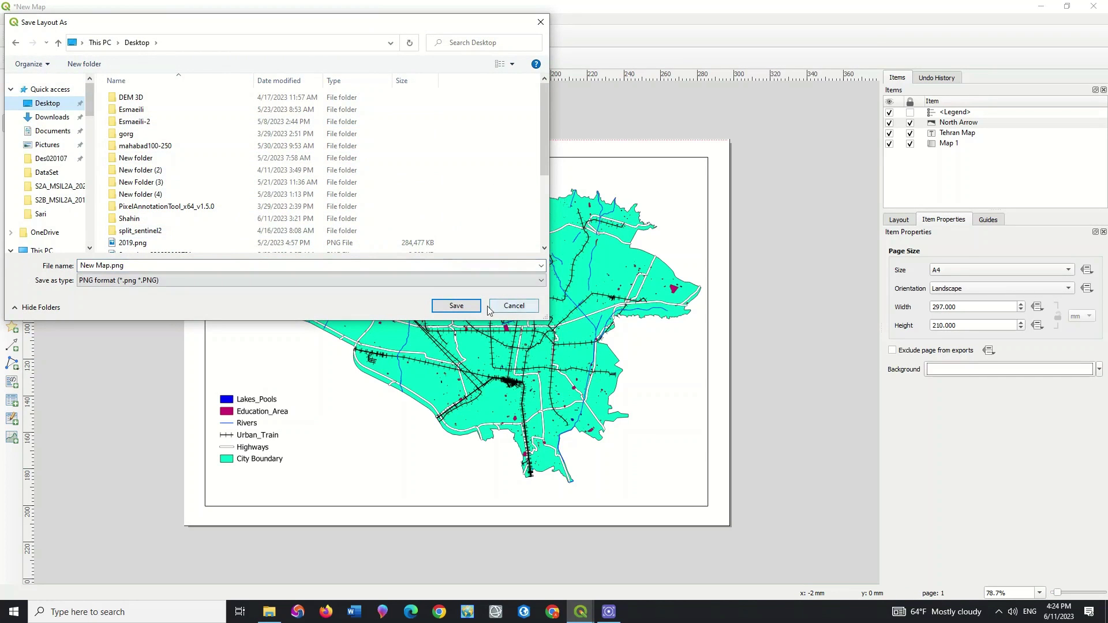
pyautogui.click(472, 306)
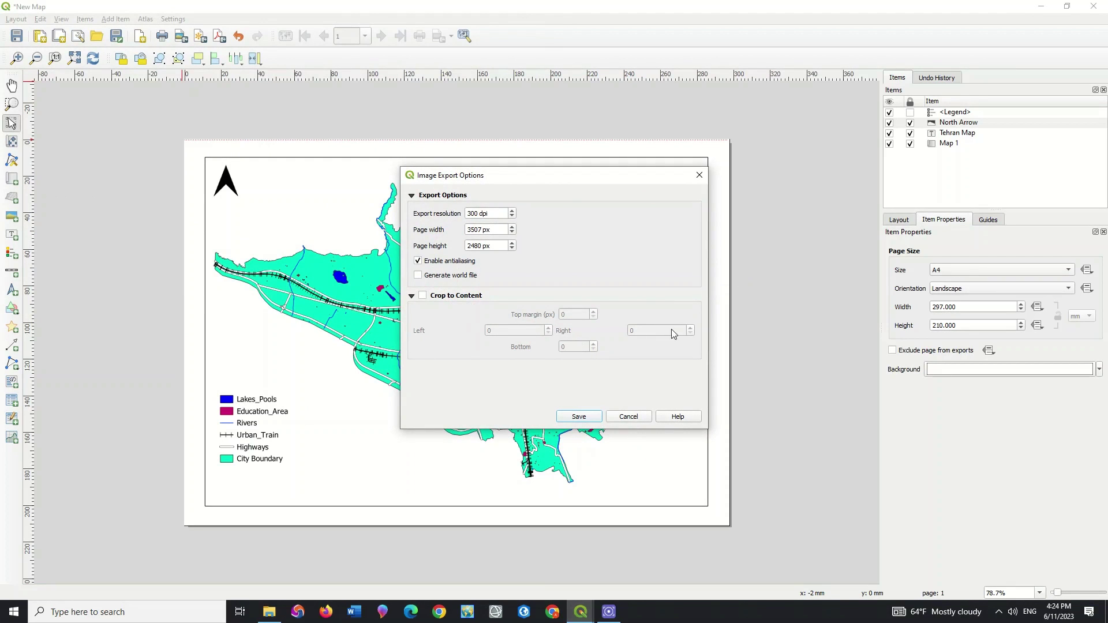
pyautogui.click(457, 296)
pyautogui.click(457, 297)
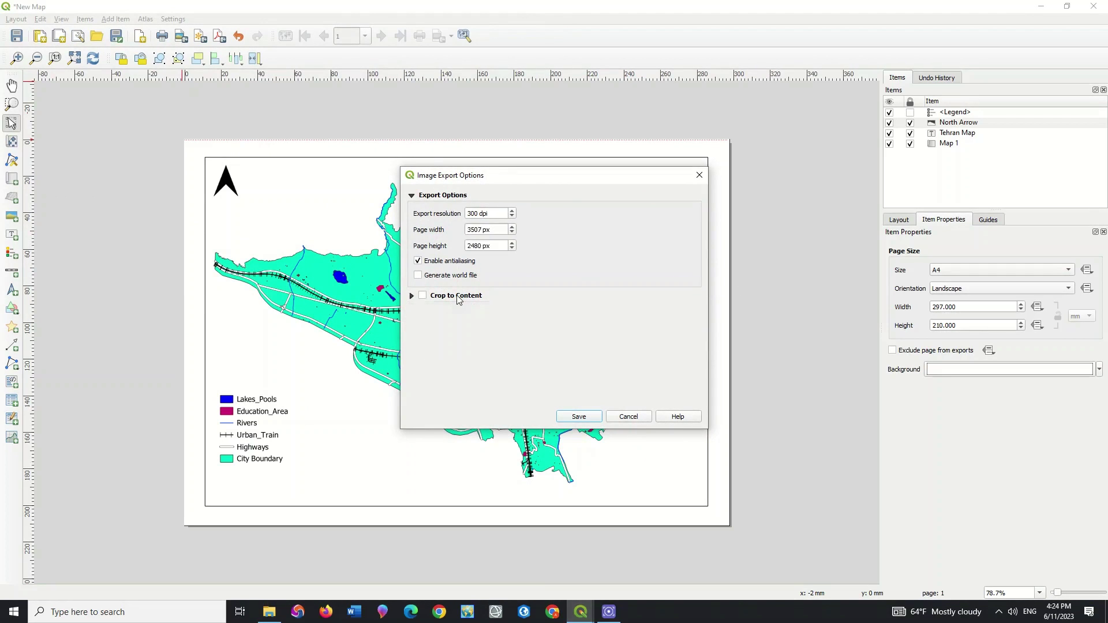
pyautogui.click(587, 419)
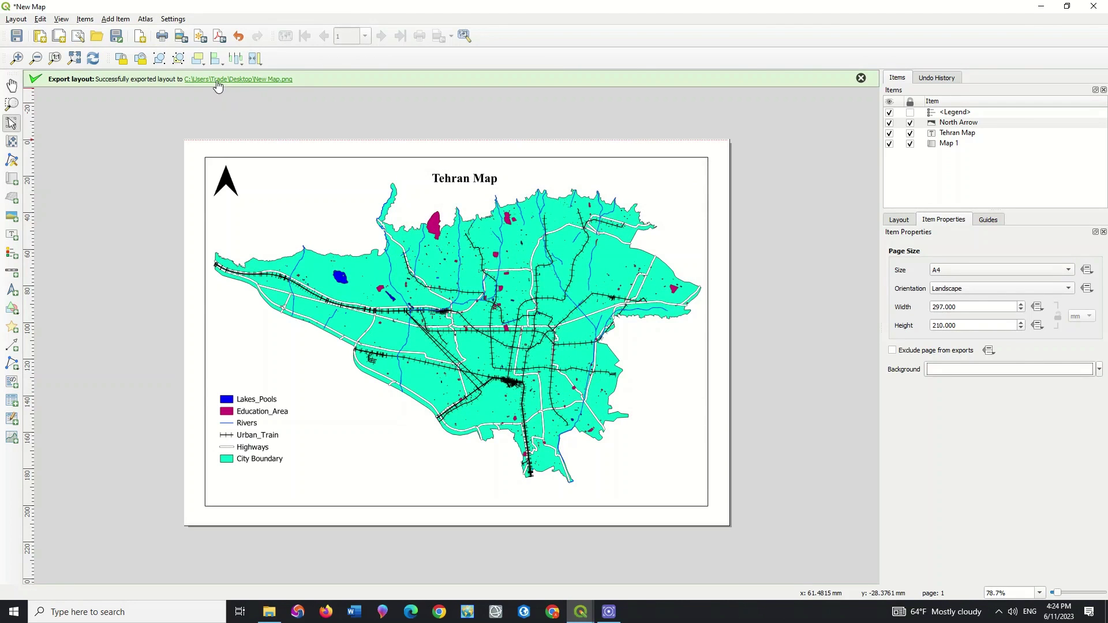
pyautogui.click(256, 79)
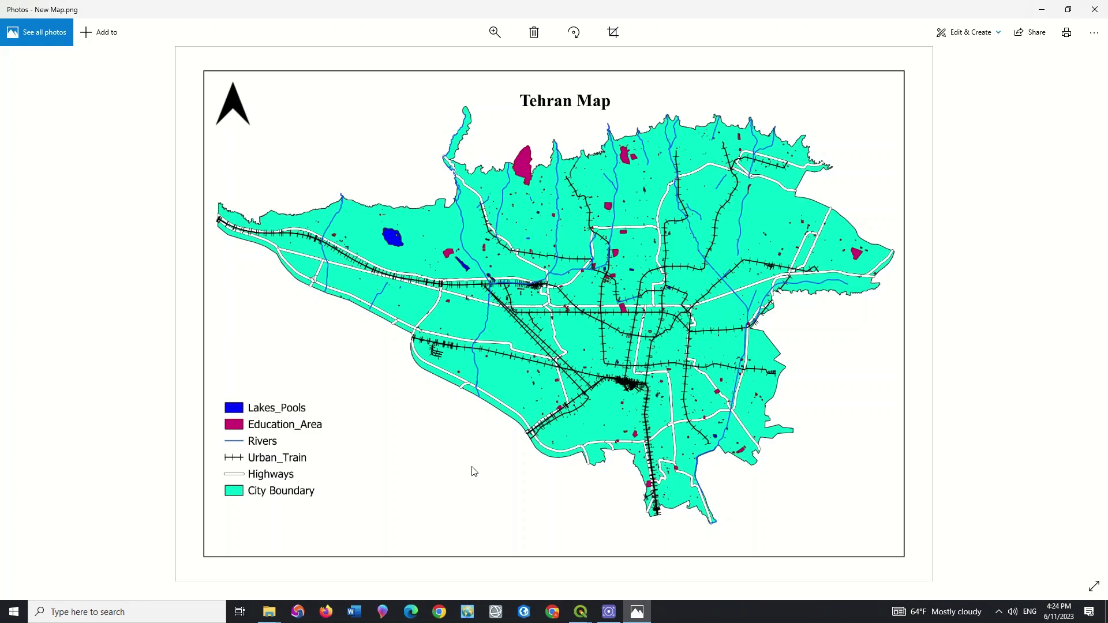
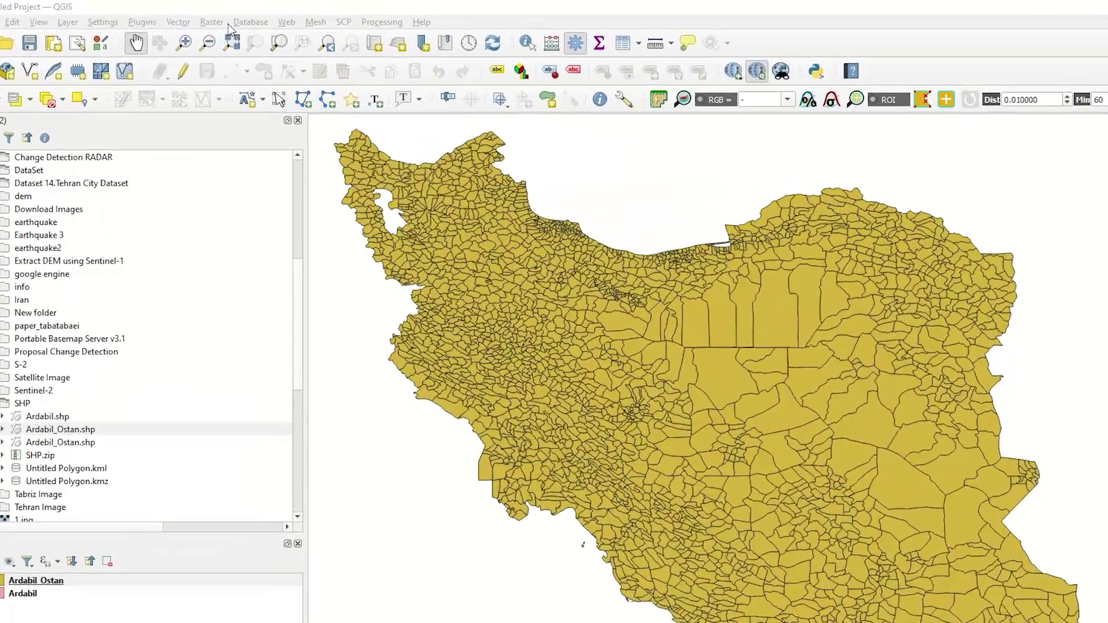
# Locate Dissolve among the vector geoprocessing tools, search the Processing Toolbox for "dissolve" and open the tool.
pyautogui.click(178, 22)
pyautogui.moveTo(260, 35)
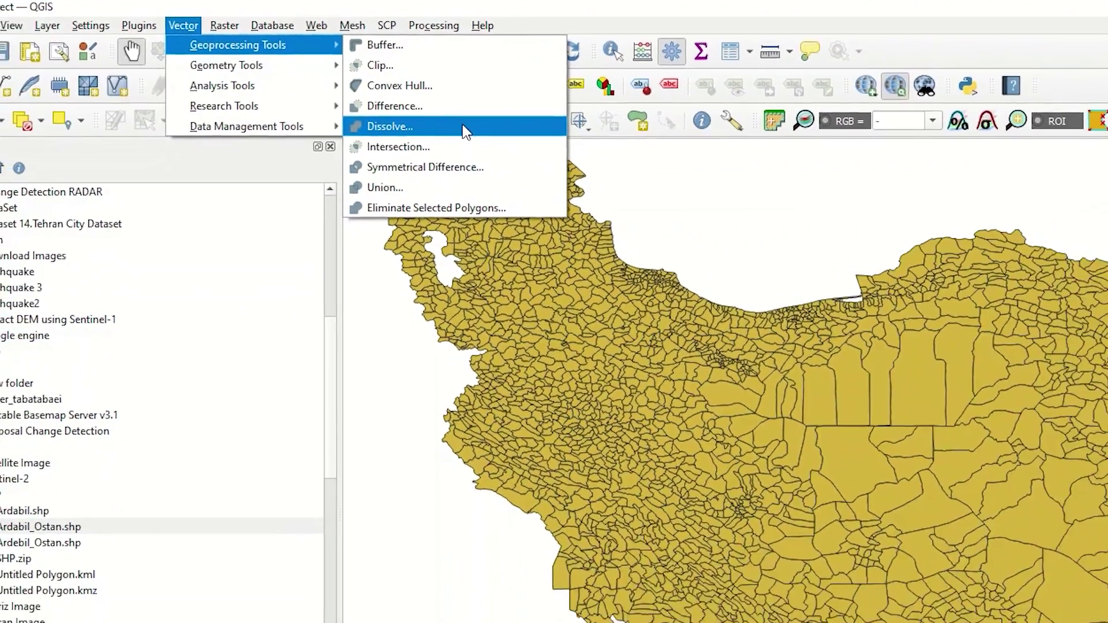
pyautogui.click(1017, 128)
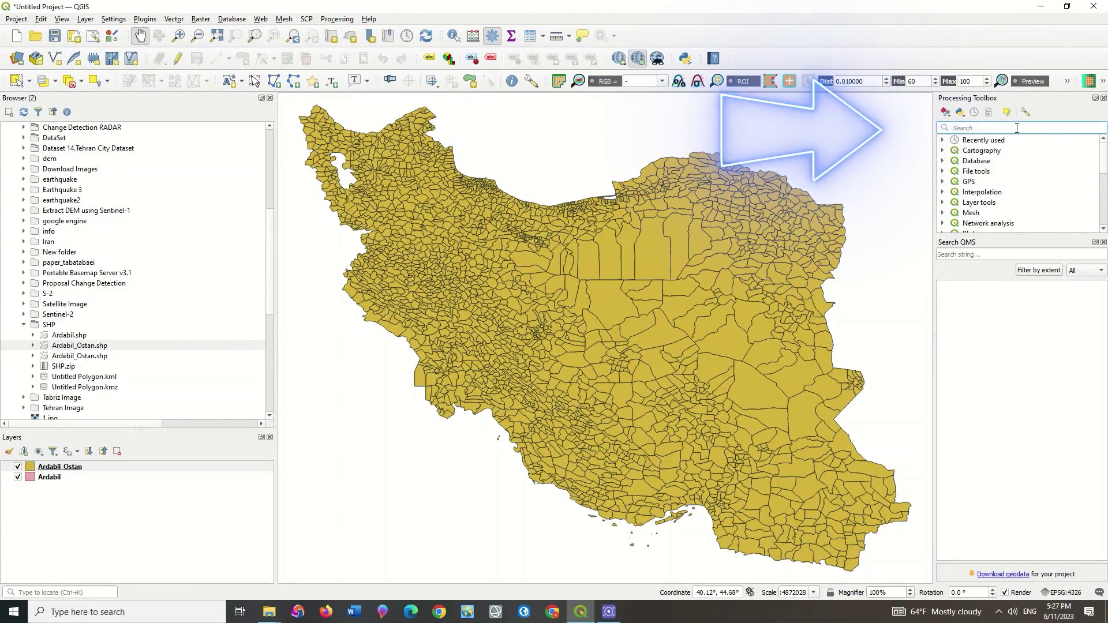
pyautogui.write('diss')
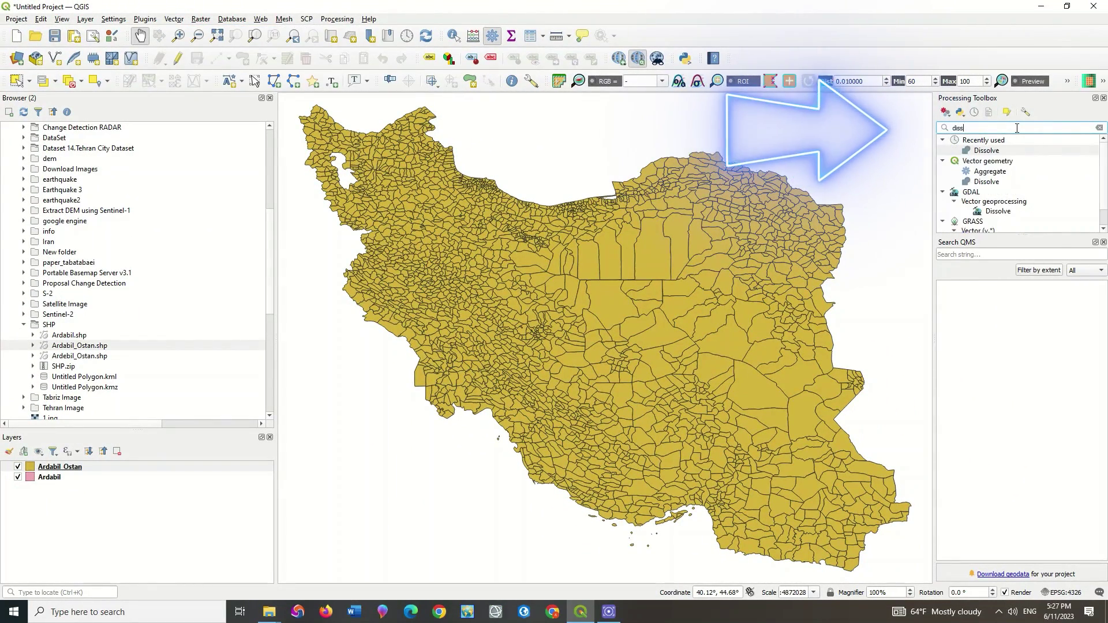
pyautogui.write('olve')
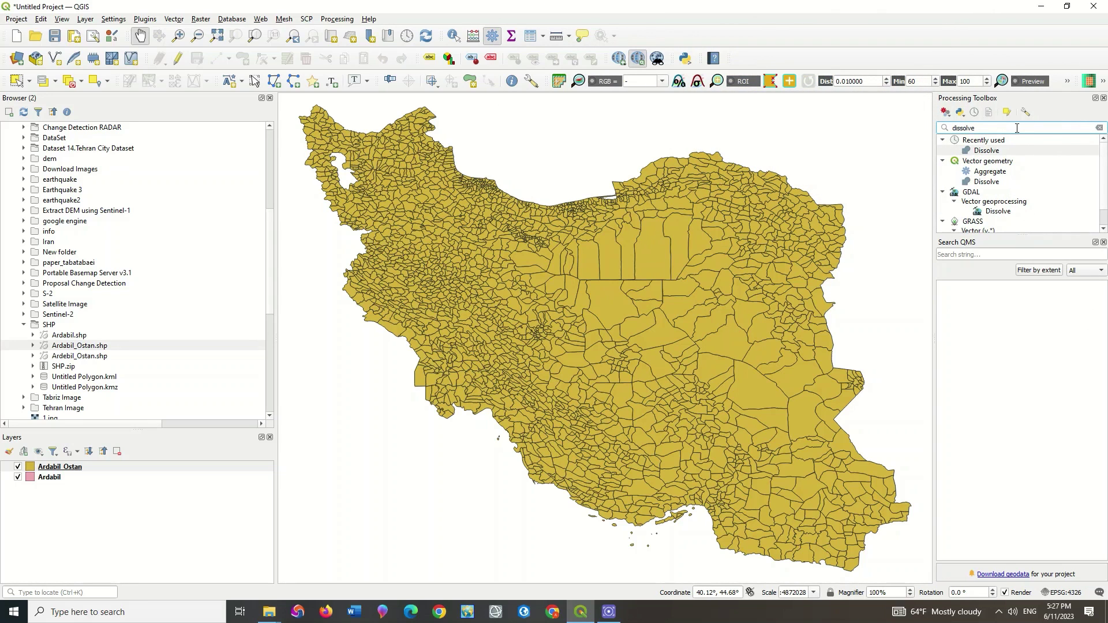
pyautogui.press('Return')
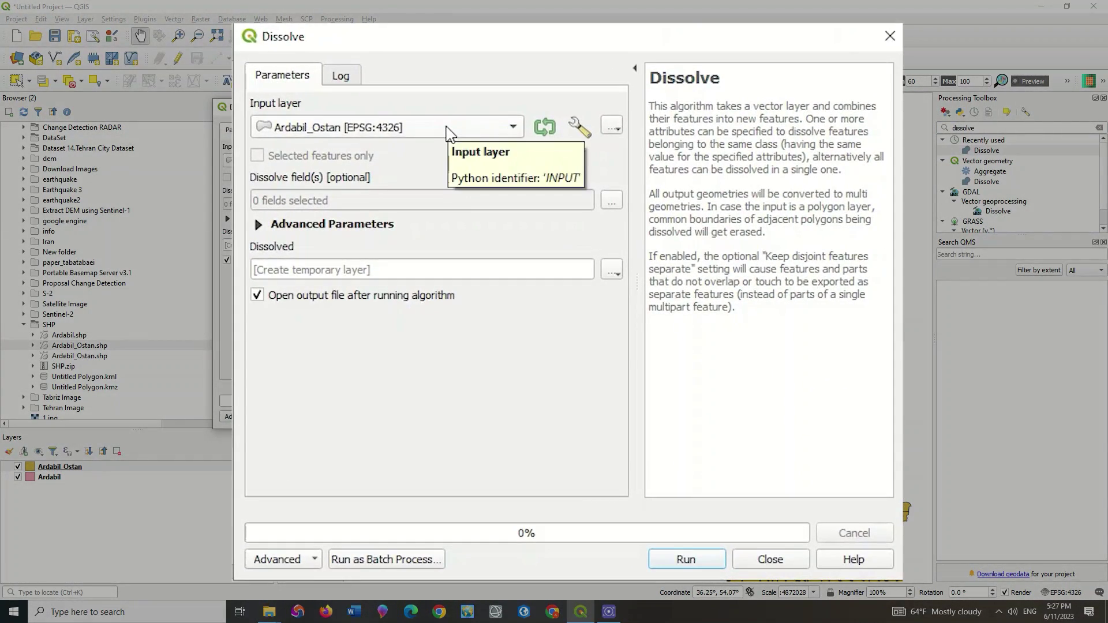
# Use Ardabil_Ostan as the Dissolve input layer and choose OSTAN as the only dissolve field.
pyautogui.click(450, 131)
pyautogui.click(445, 127)
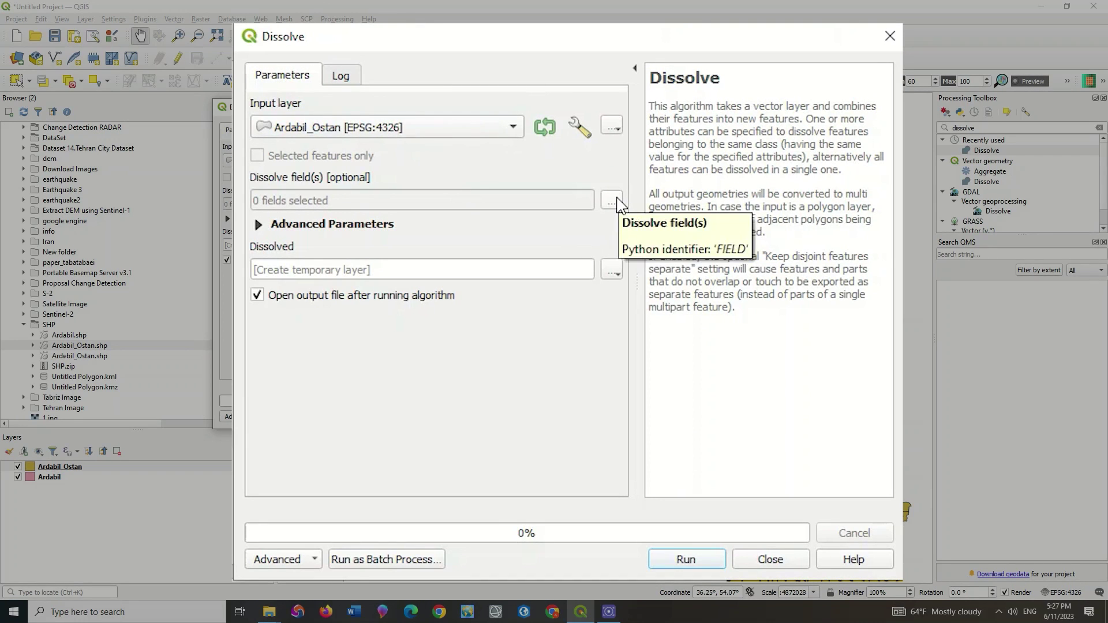
pyautogui.click(612, 200)
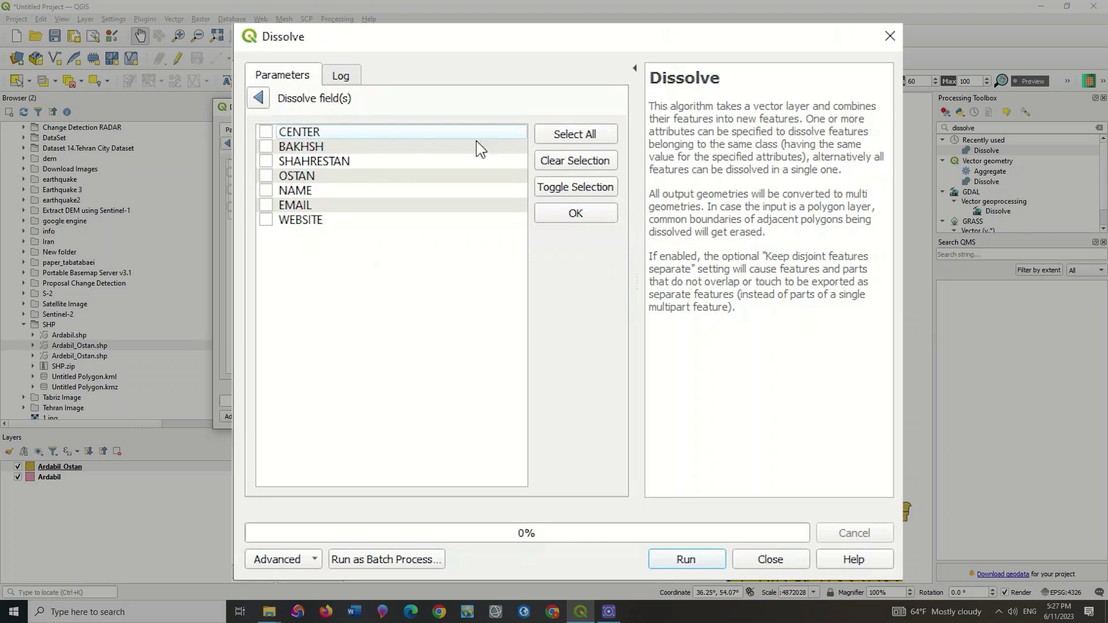
pyautogui.click(266, 176)
pyautogui.click(584, 211)
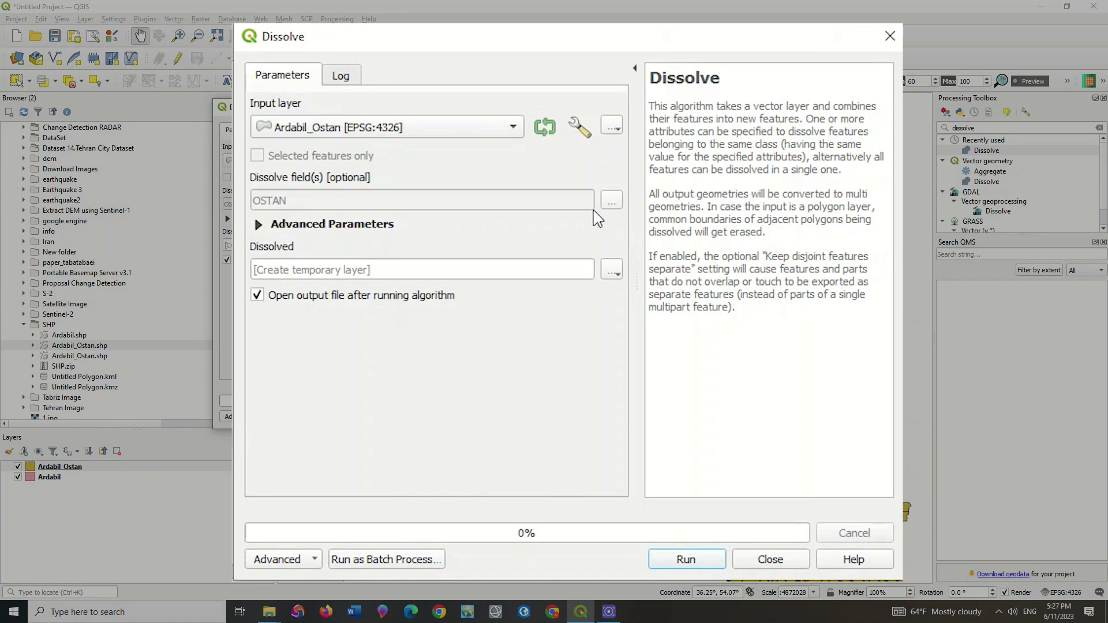
# Run Dissolve with the output kept as a temporary layer, and close the tool.
pyautogui.click(612, 271)
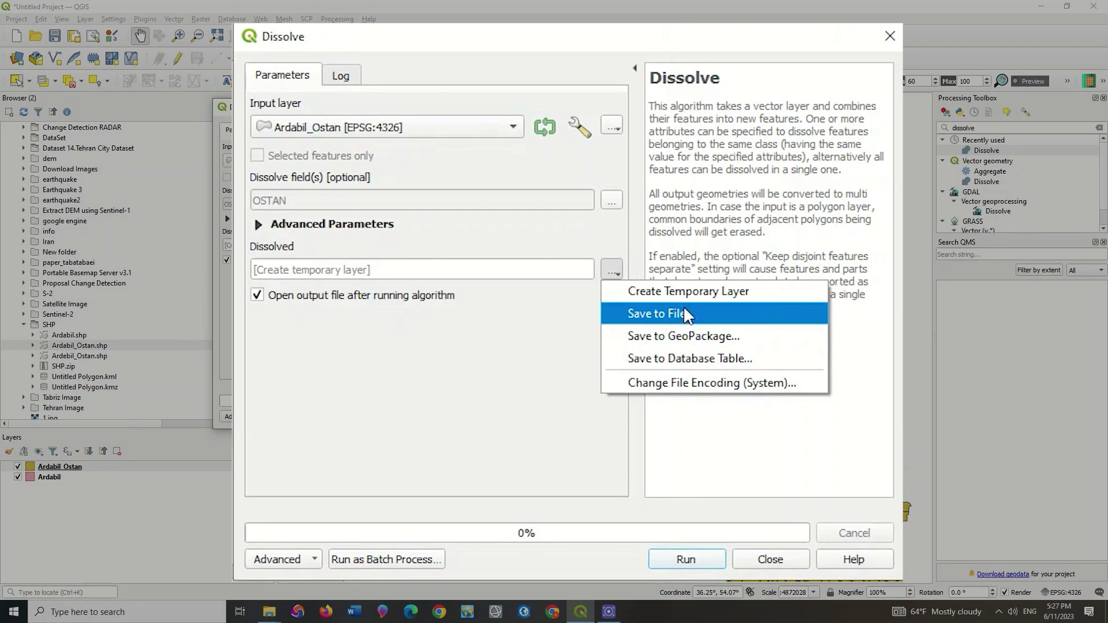
pyautogui.click(584, 314)
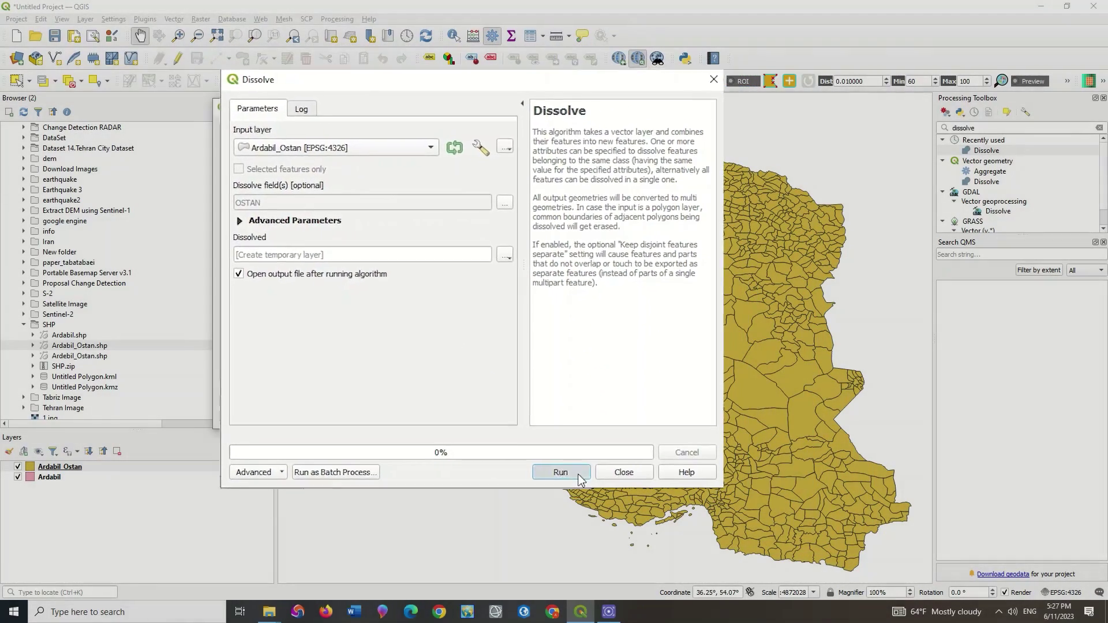
pyautogui.click(560, 473)
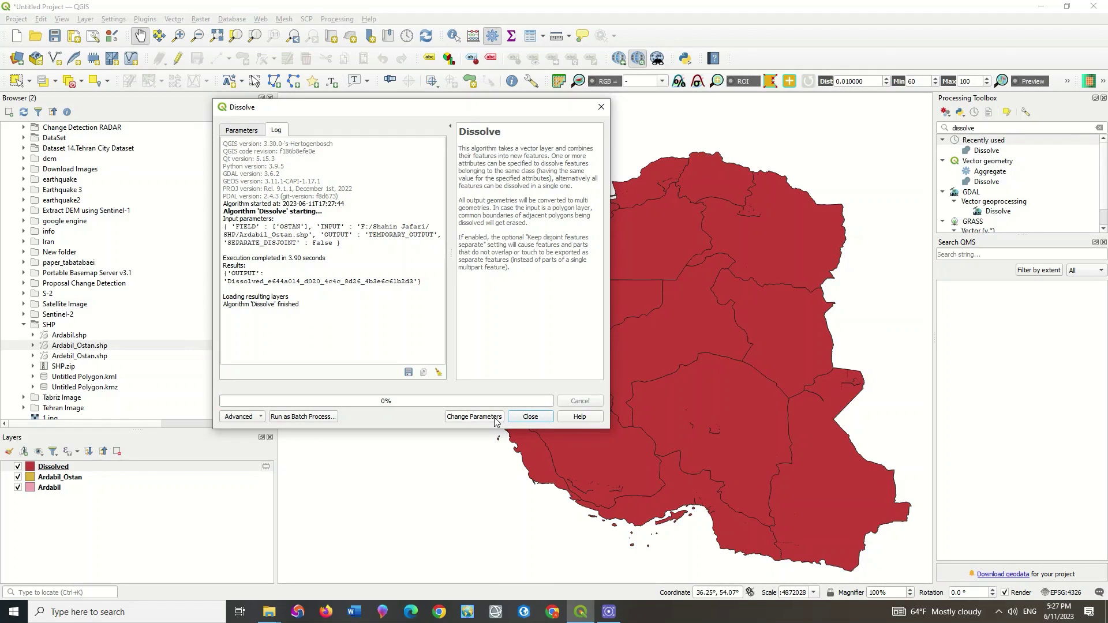
pyautogui.click(530, 417)
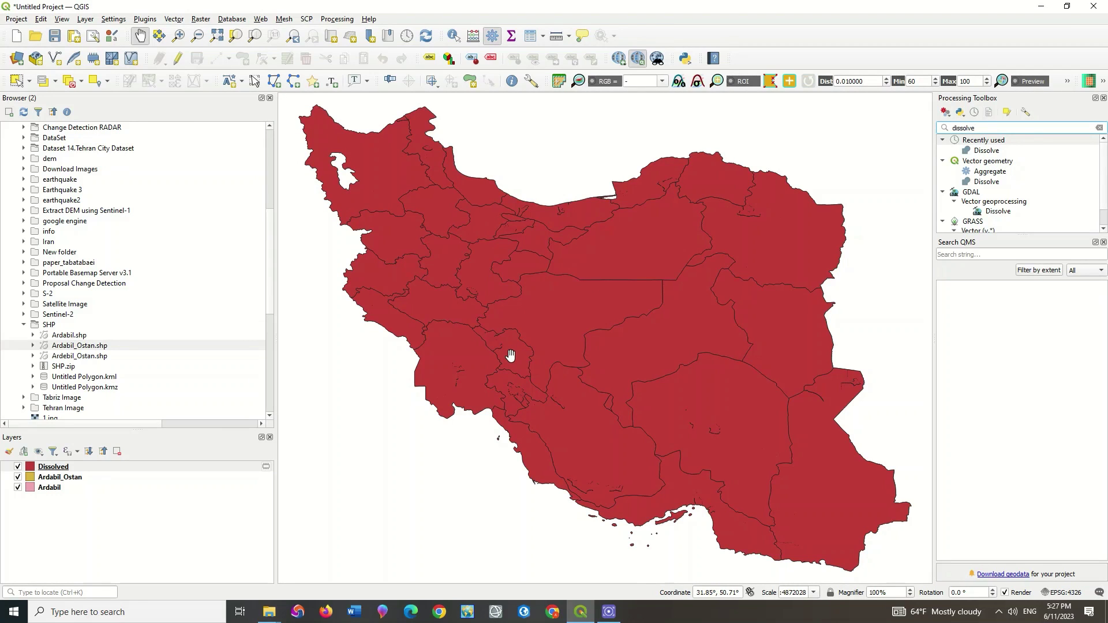
# Compare the dissolved provinces with the original Ardabil_Ostan polygons by toggling the Dissolved layer's visibility.
pyautogui.moveTo(538, 272); pyautogui.dragTo(530, 269)
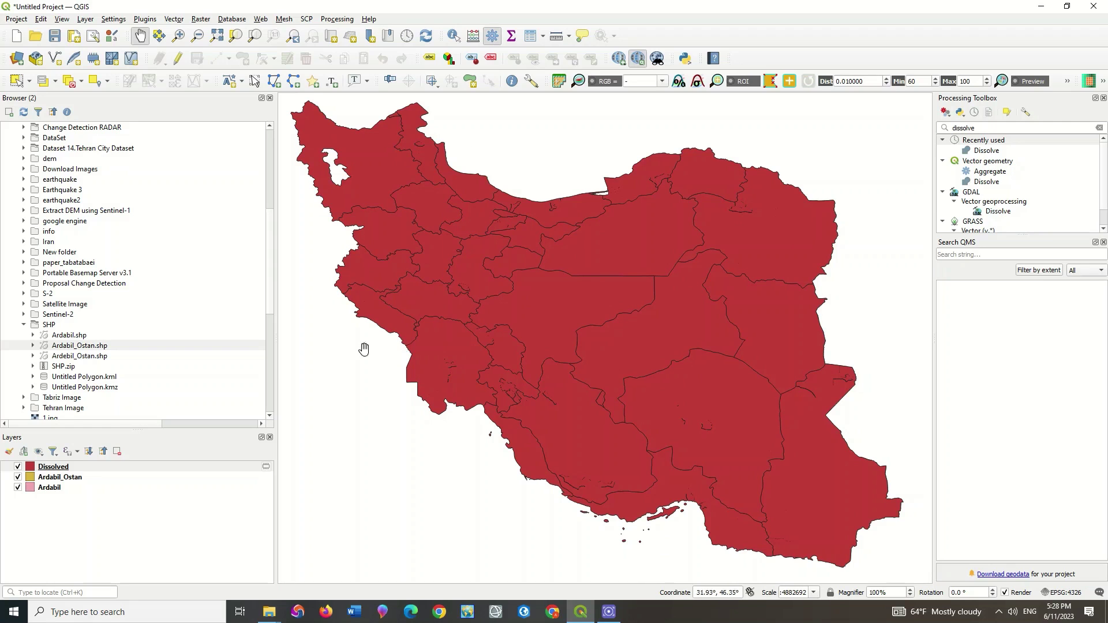
pyautogui.click(18, 467)
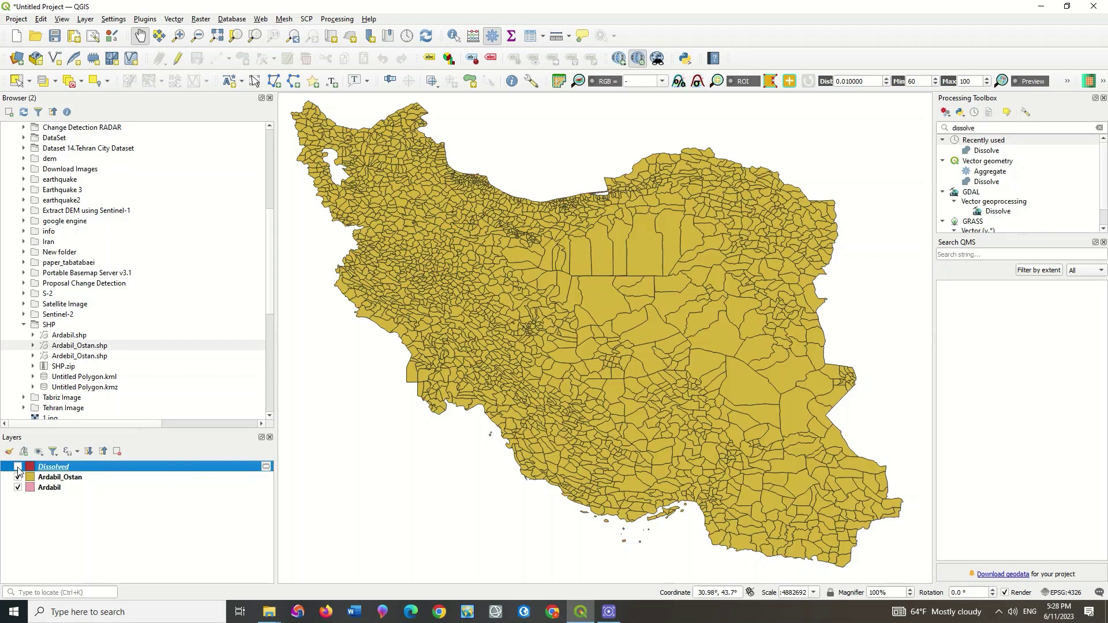
pyautogui.click(18, 468)
pyautogui.click(18, 467)
pyautogui.click(18, 468)
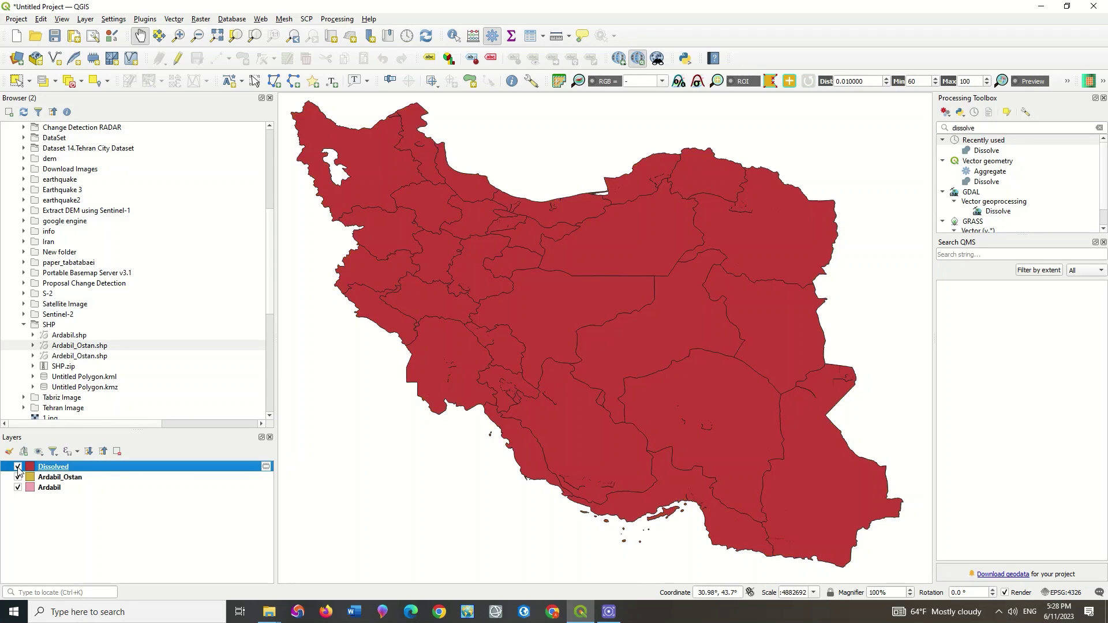
pyautogui.click(18, 468)
pyautogui.click(17, 467)
# Dissolve the Ardabil_Ostan layer again with no dissolve field into a temporary layer, and close the tool.
pyautogui.doubleClick(994, 184)
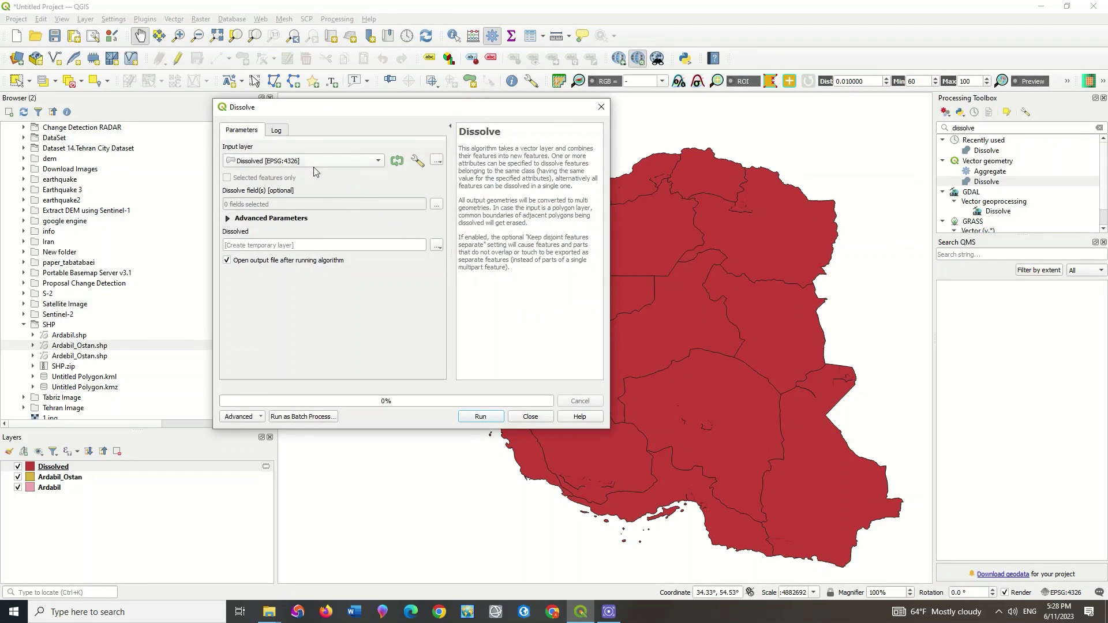
pyautogui.click(310, 166)
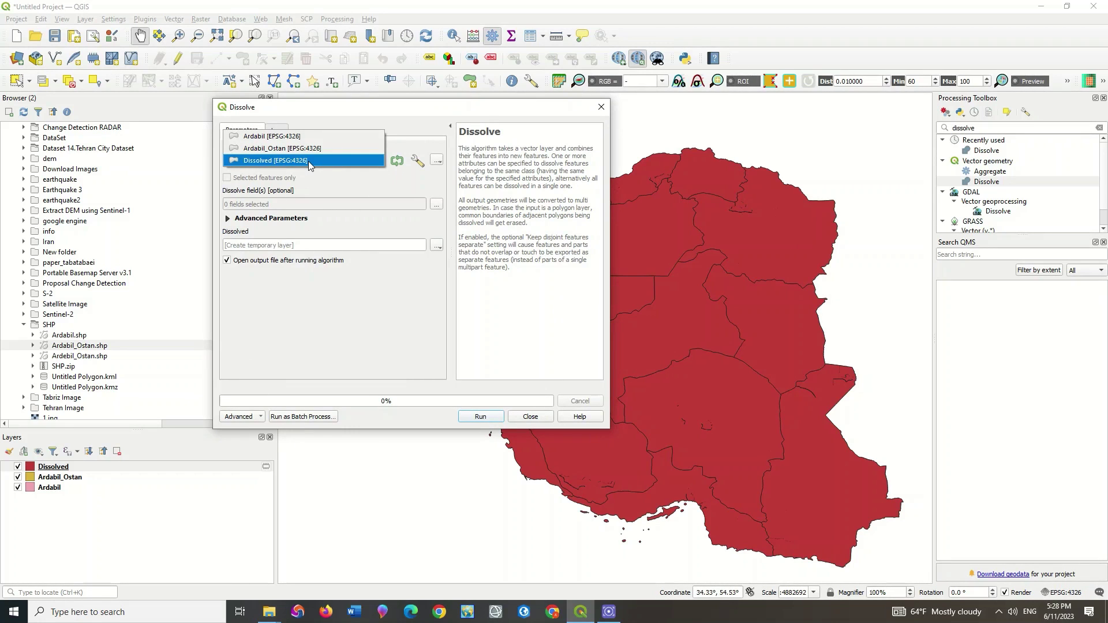
pyautogui.click(289, 149)
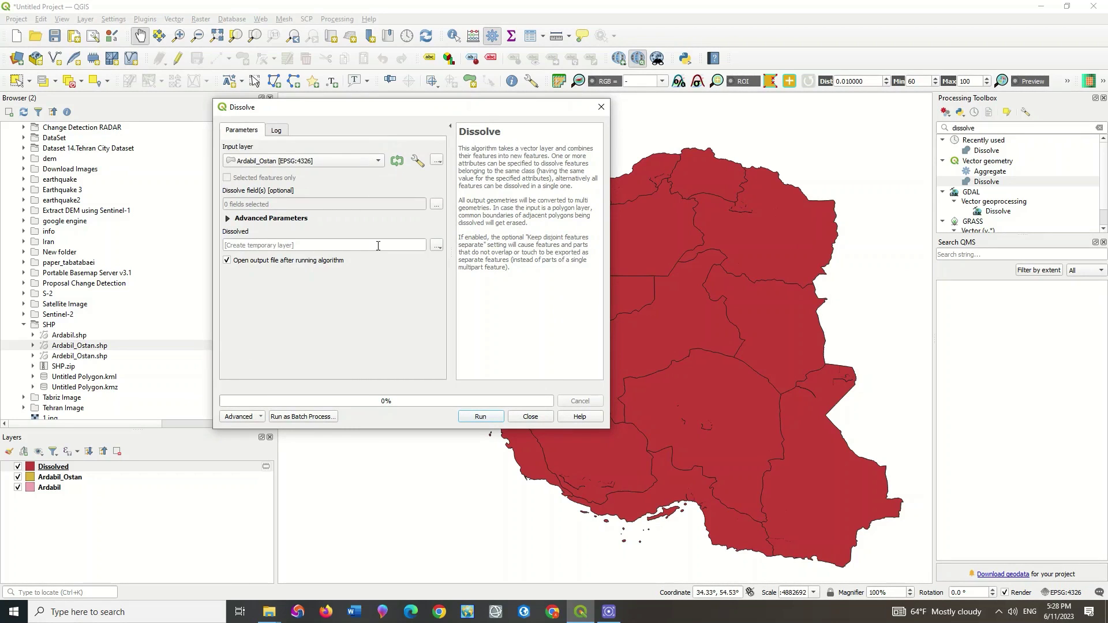
pyautogui.click(436, 206)
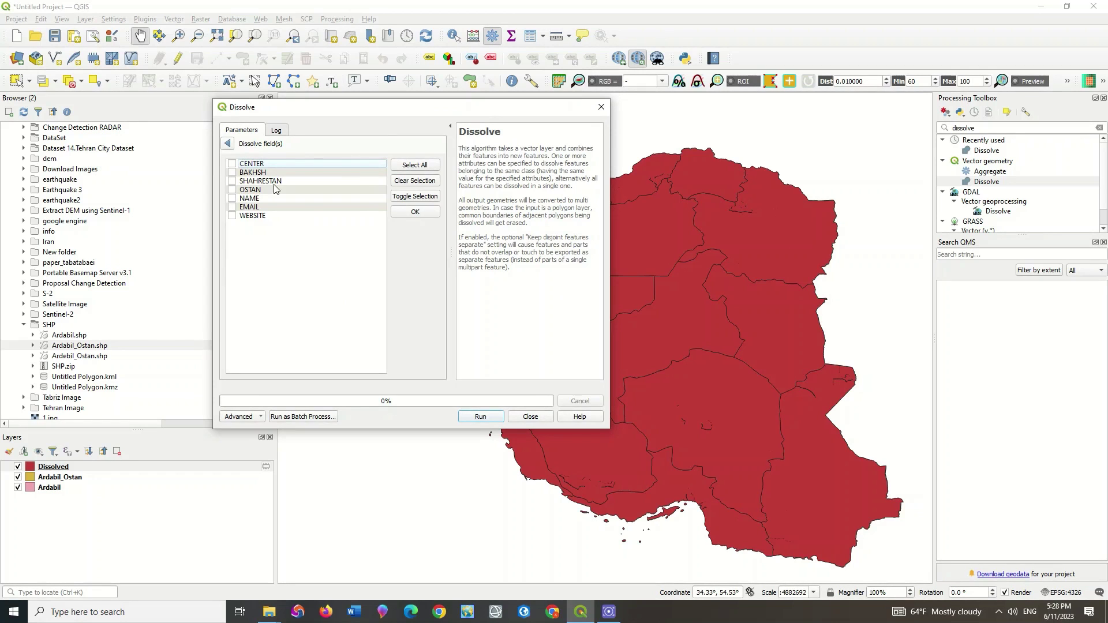
pyautogui.click(228, 144)
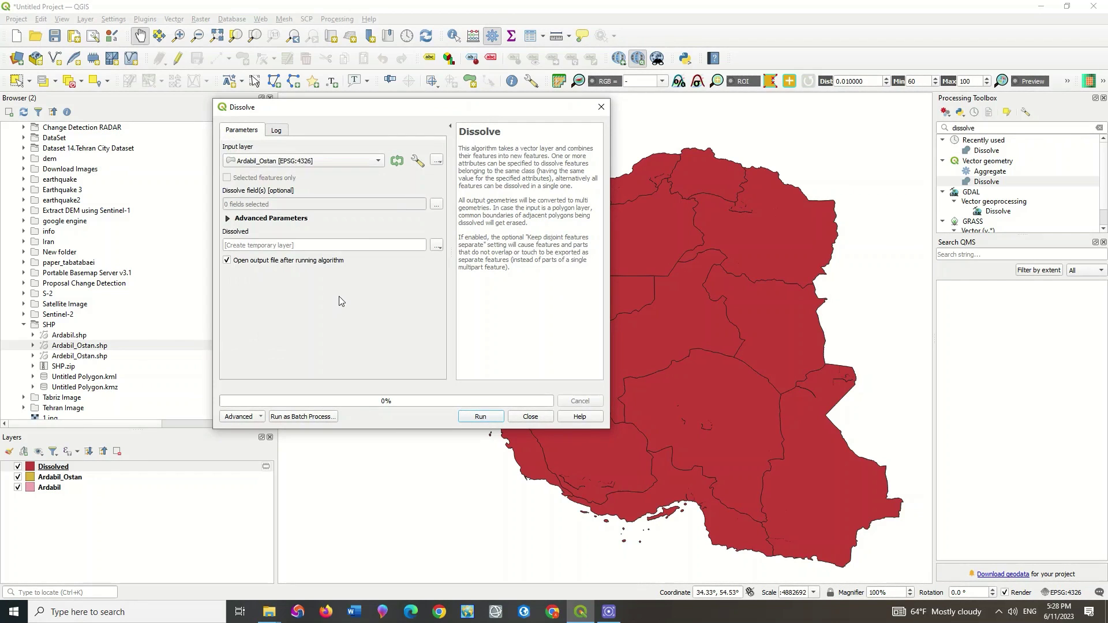
pyautogui.click(480, 416)
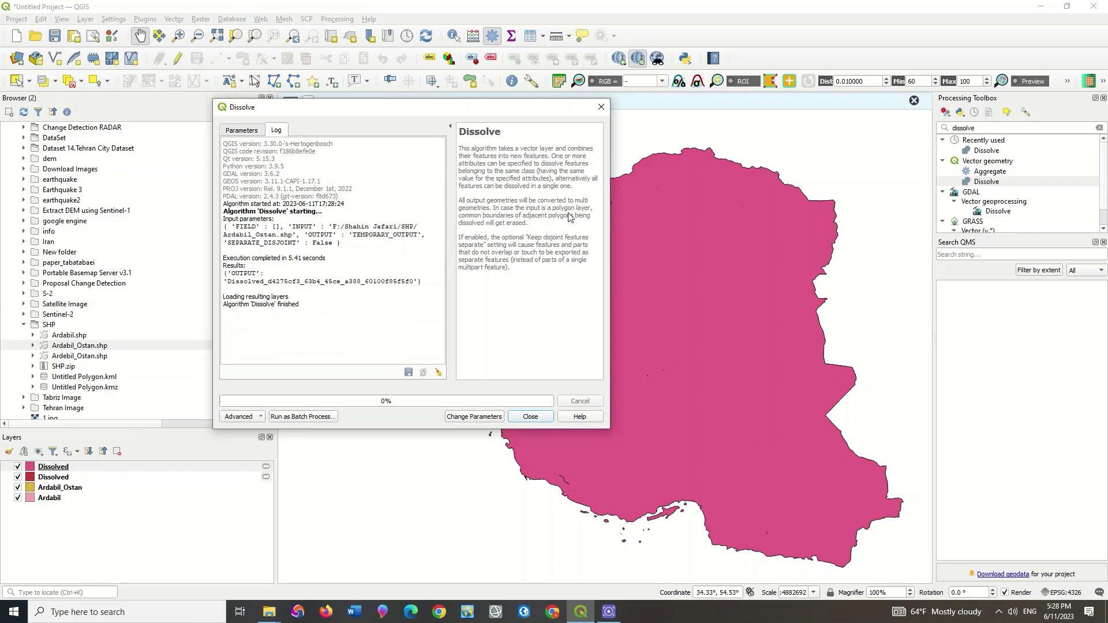
pyautogui.click(599, 108)
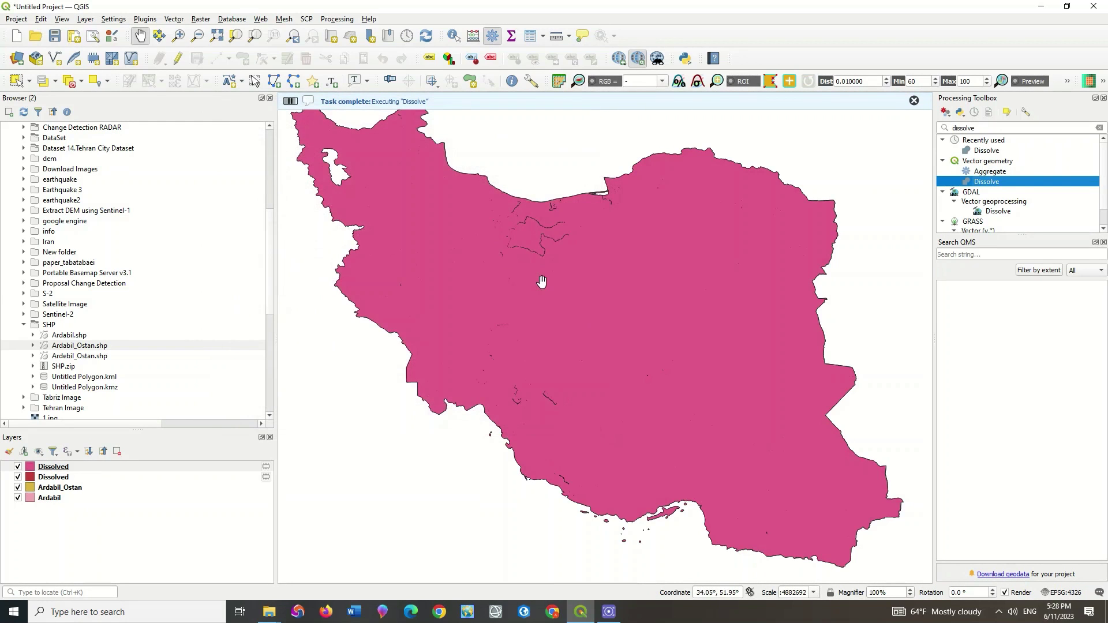
# Inspect the fully dissolved country outline and hide both Dissolved layers so the Ardabil_Ostan polygons show.
pyautogui.scroll(-1, 542, 281)
pyautogui.scroll(3, 542, 282)
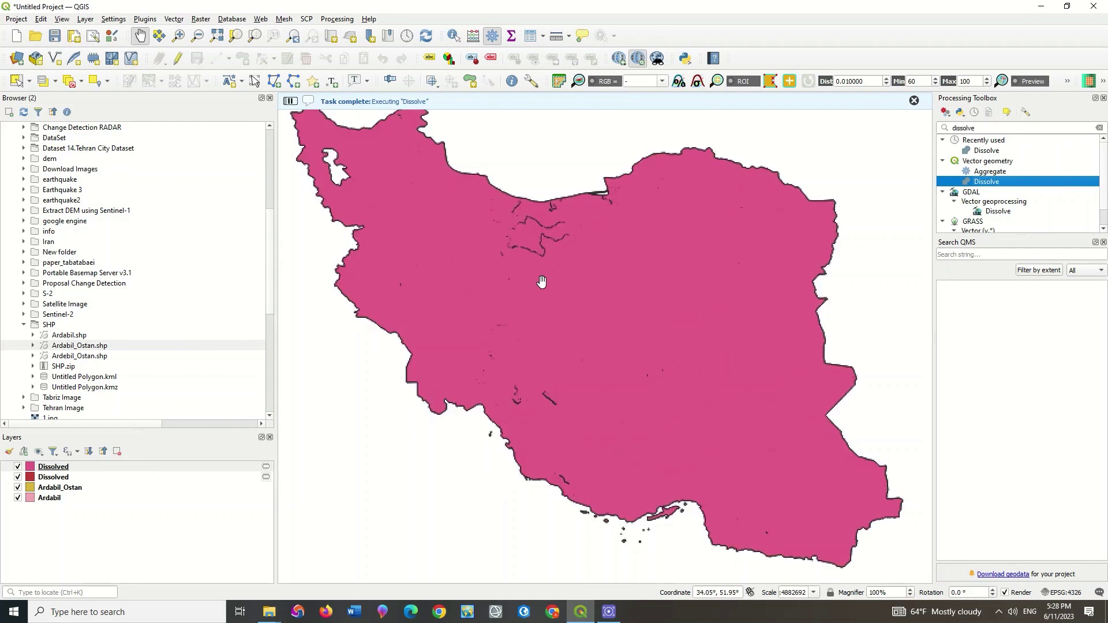
pyautogui.moveTo(553, 378); pyautogui.dragTo(514, 285)
pyautogui.scroll(-1, 510, 280)
pyautogui.scroll(-1, 510, 280)
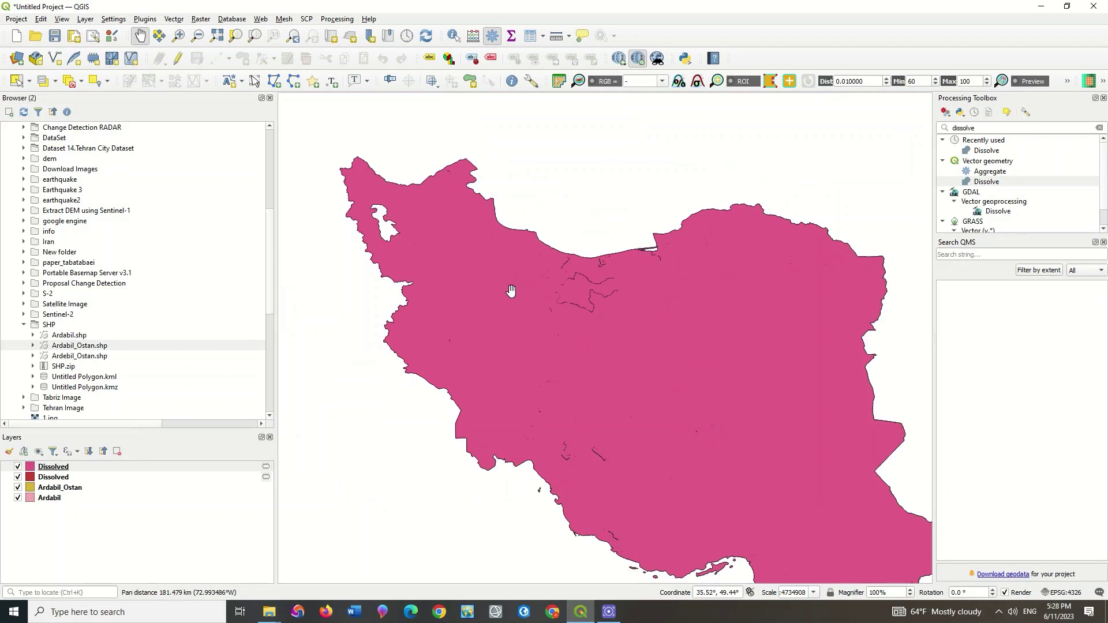
pyautogui.click(18, 466)
pyautogui.click(18, 477)
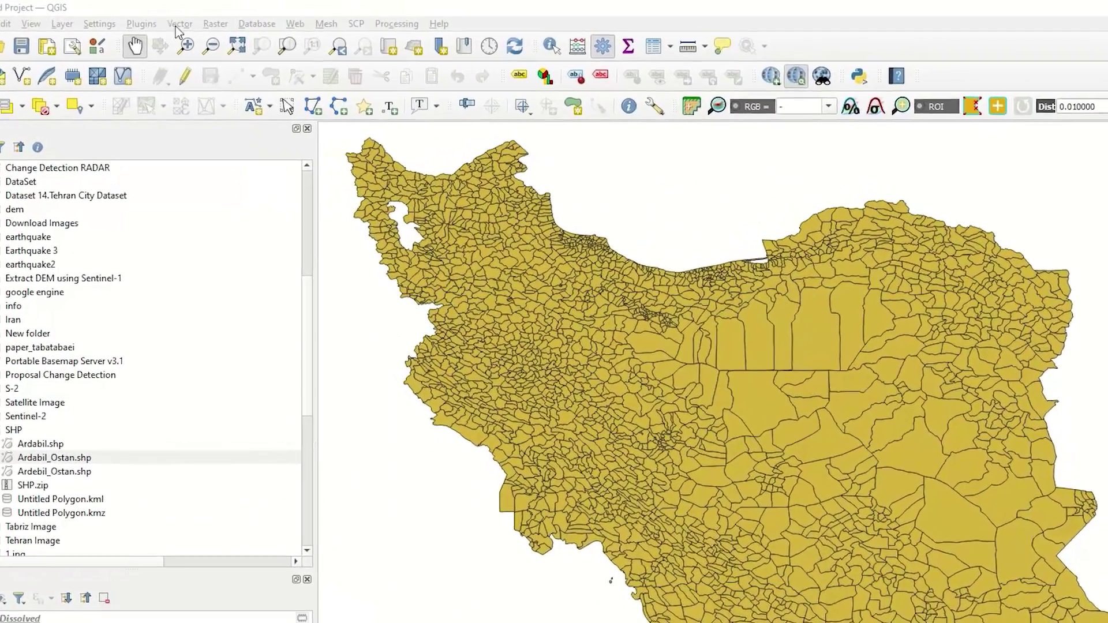
# Open the Clip geoprocessing tool with Ardabil as the input layer and Ardabil_Ostan as the overlay layer.
pyautogui.click(177, 22)
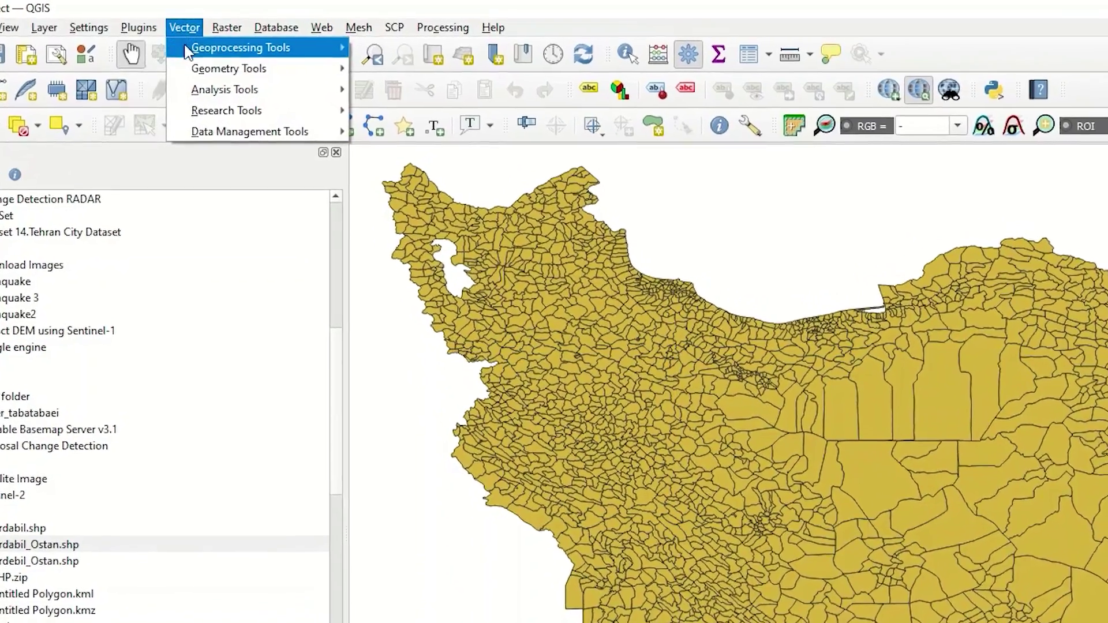
pyautogui.moveTo(178, 39)
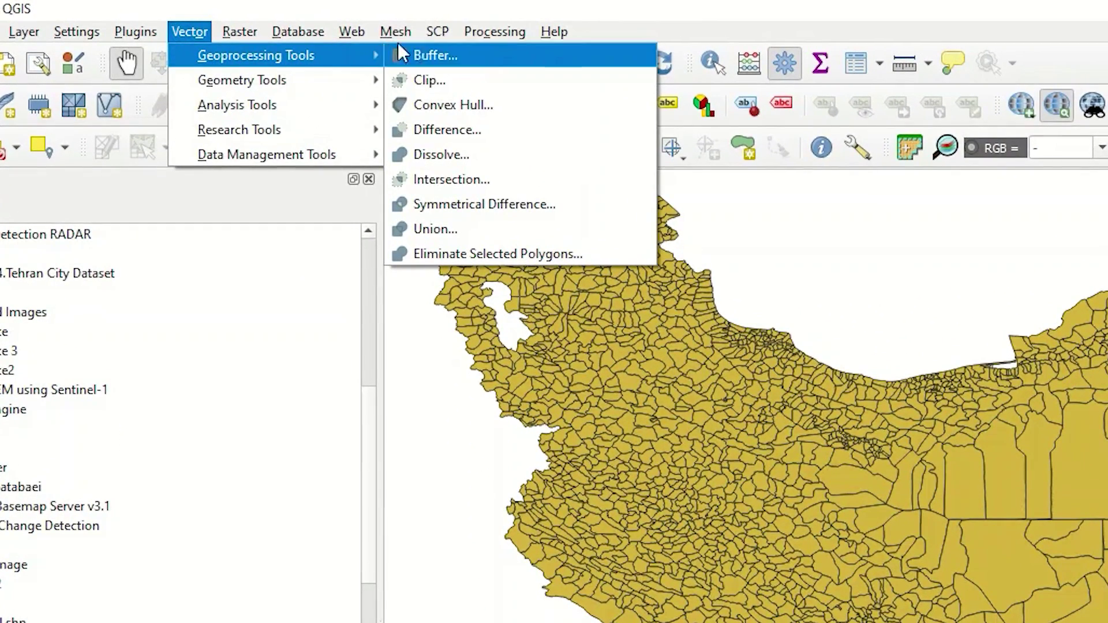
pyautogui.click(488, 74)
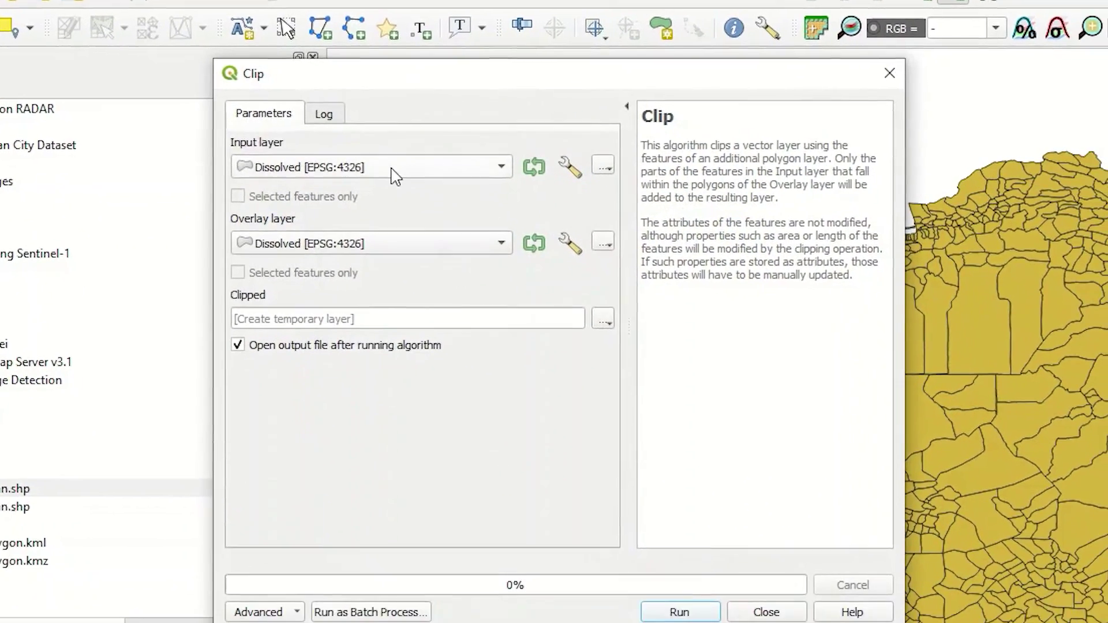
pyautogui.click(413, 209)
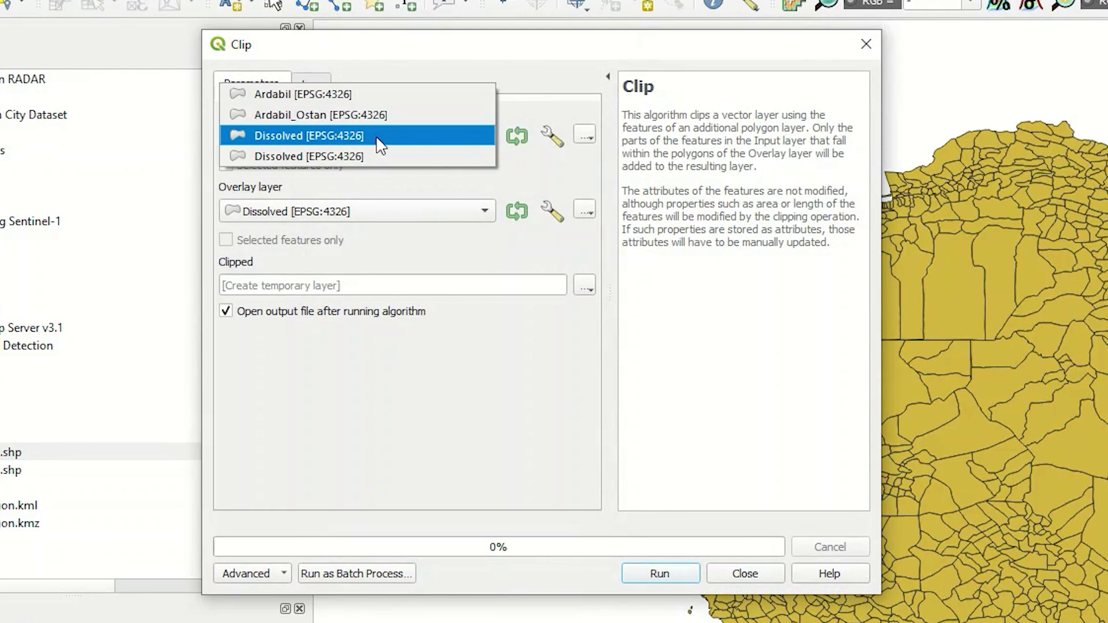
pyautogui.click(365, 97)
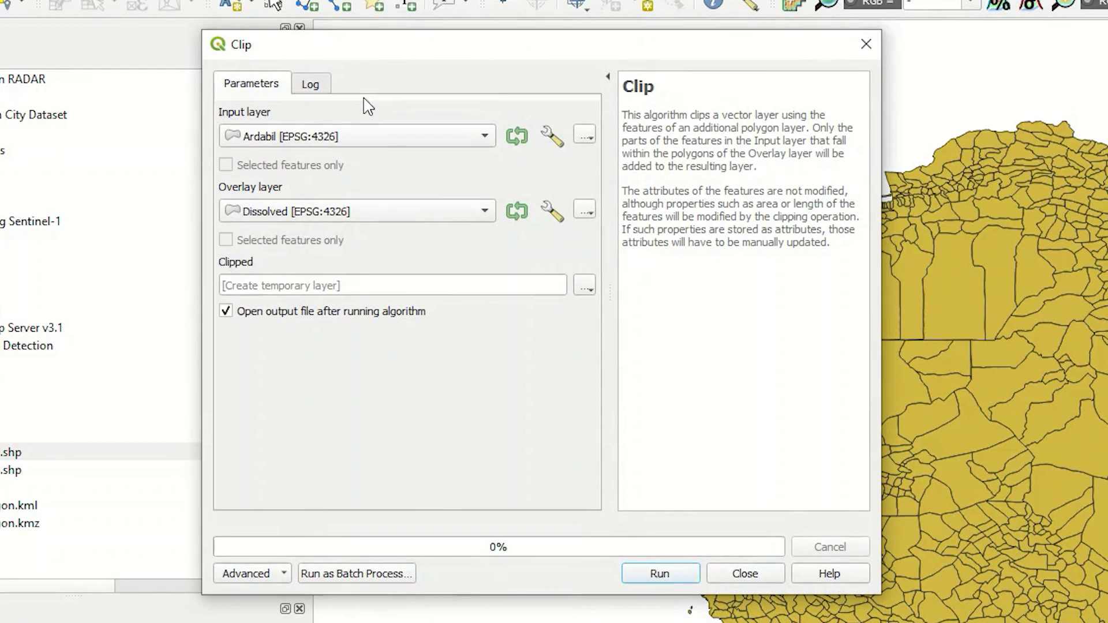
pyautogui.click(419, 220)
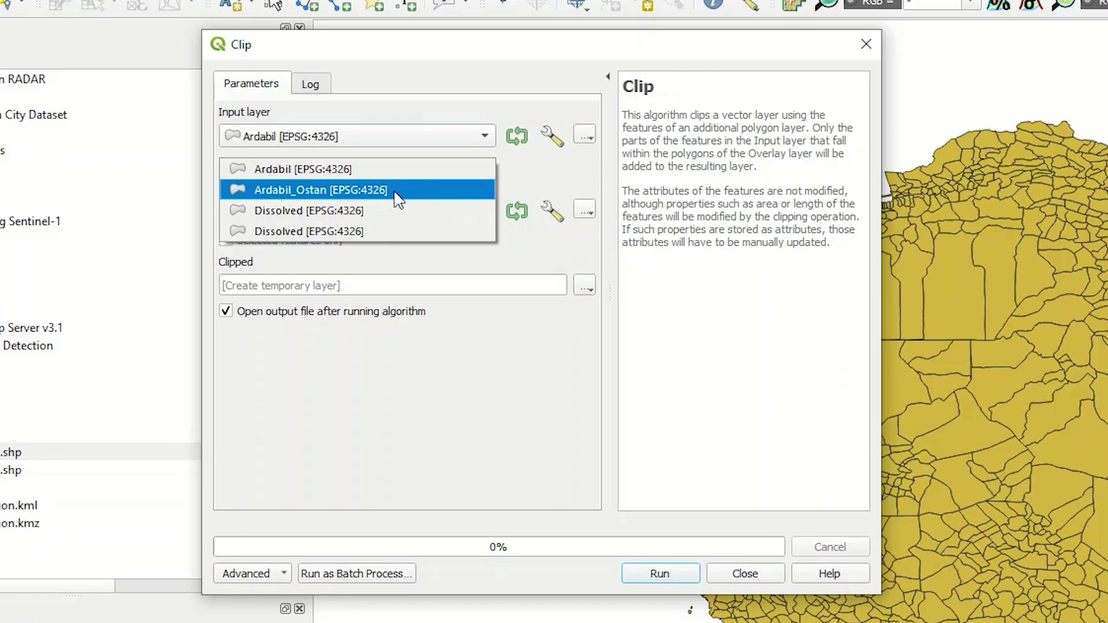
pyautogui.click(413, 193)
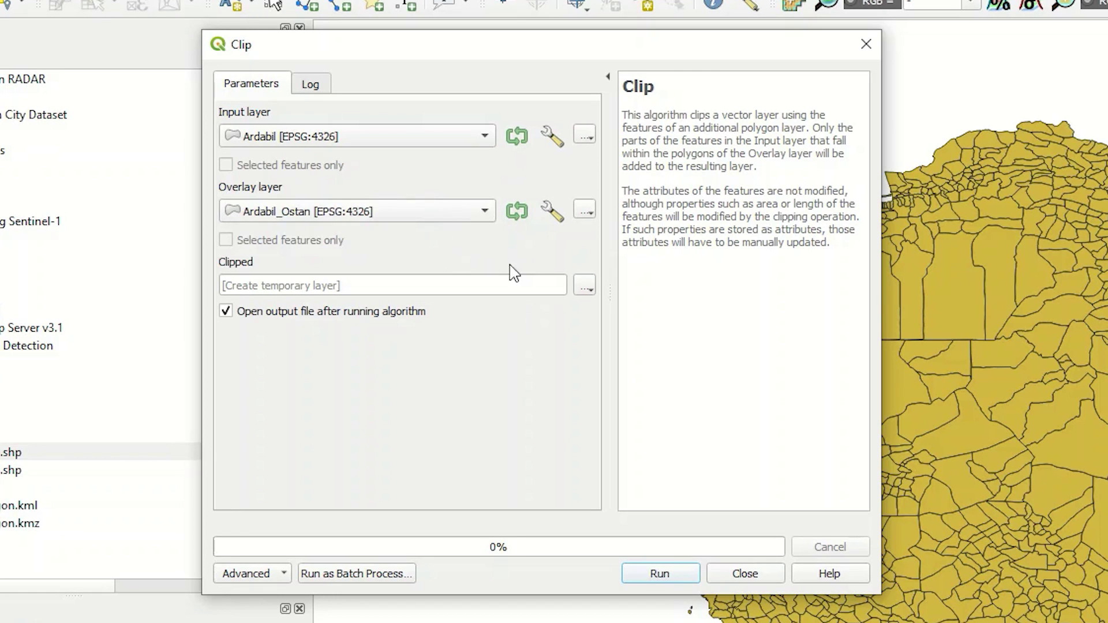
# Set the clipped output to a temporary layer, run Clip and close the tool.
pyautogui.click(586, 286)
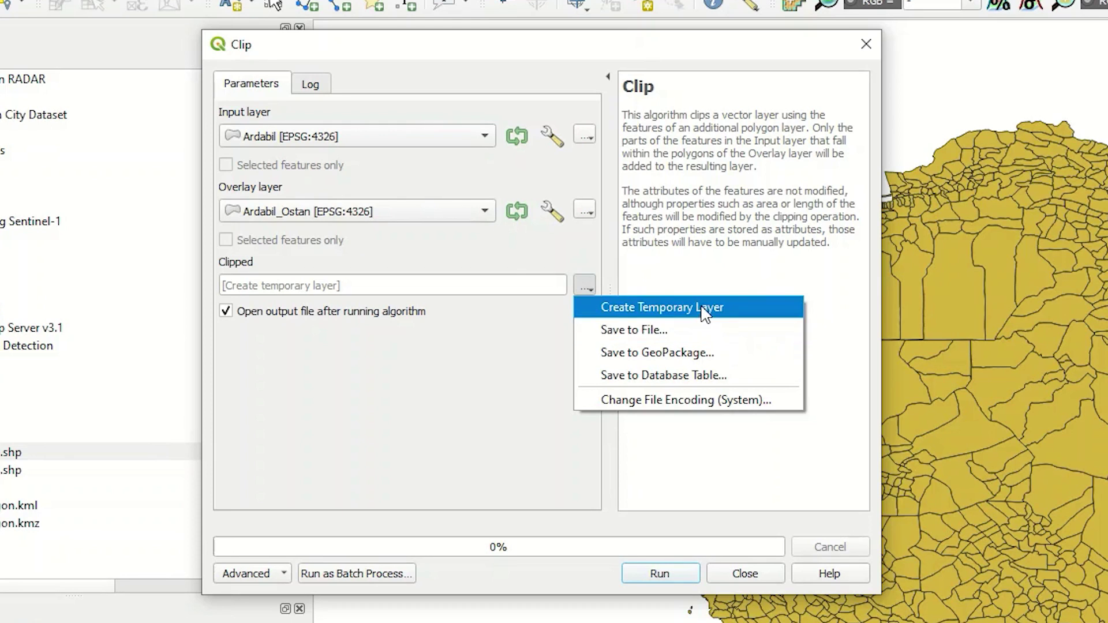
pyautogui.click(641, 307)
pyautogui.click(643, 576)
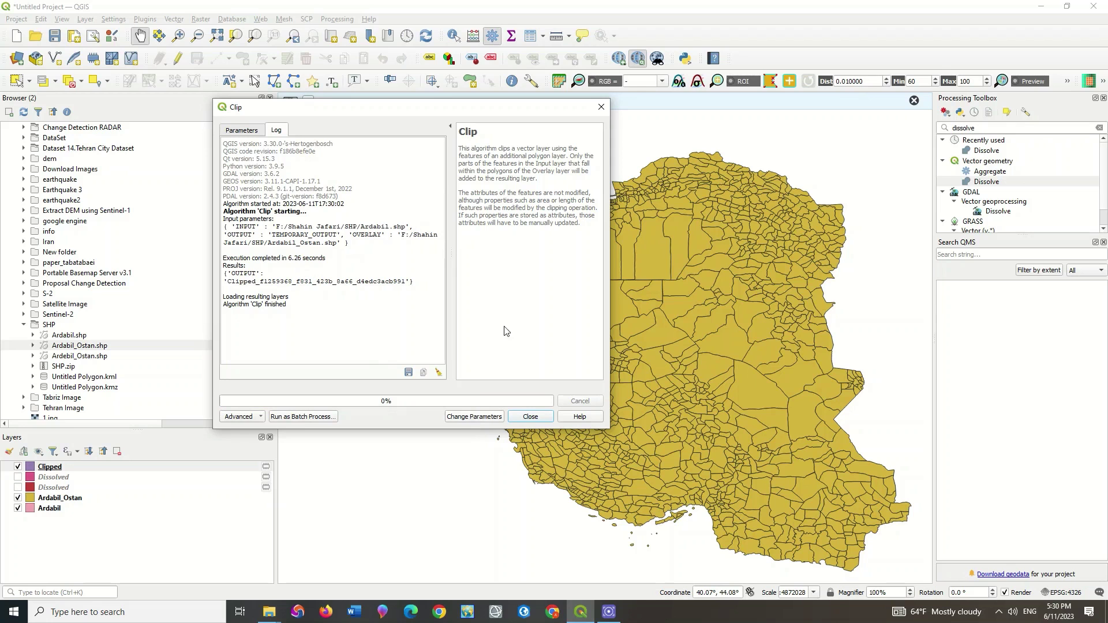
pyautogui.click(600, 106)
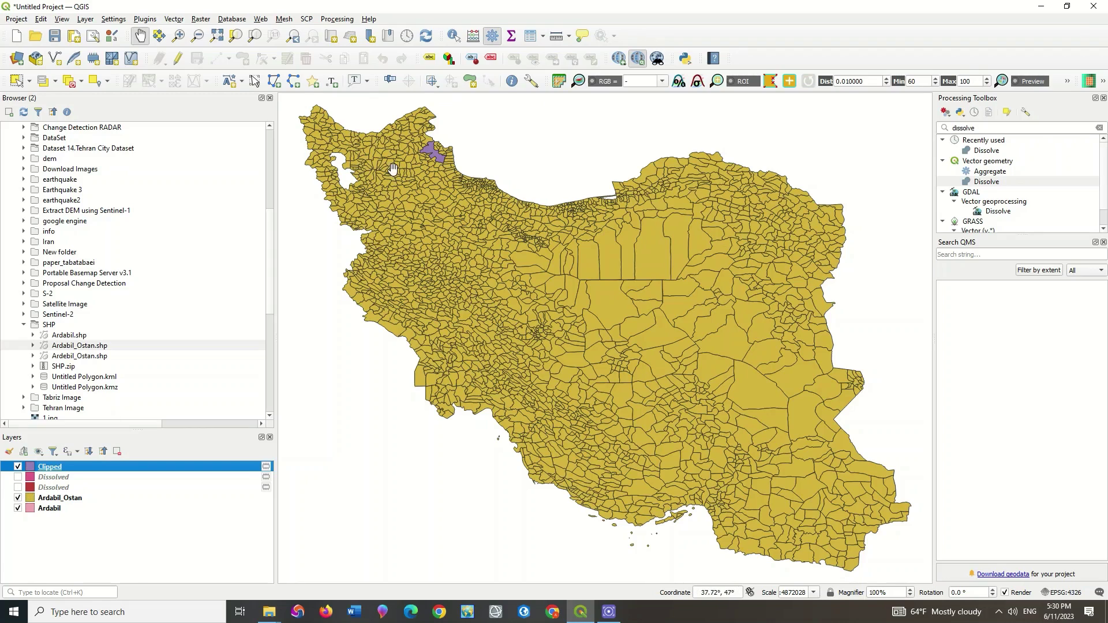
# Examine the Clipped polygon up close by toggling the visibility of the Ardabil_Ostan and Clipped layers.
pyautogui.scroll(2, 398, 173)
pyautogui.scroll(2, 411, 177)
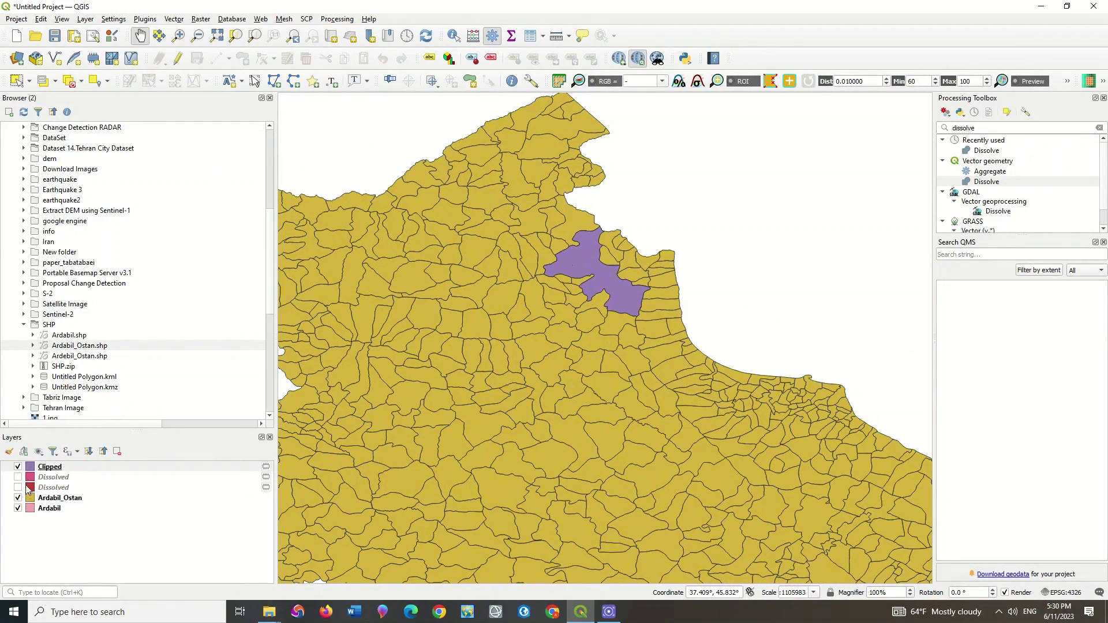
pyautogui.click(18, 497)
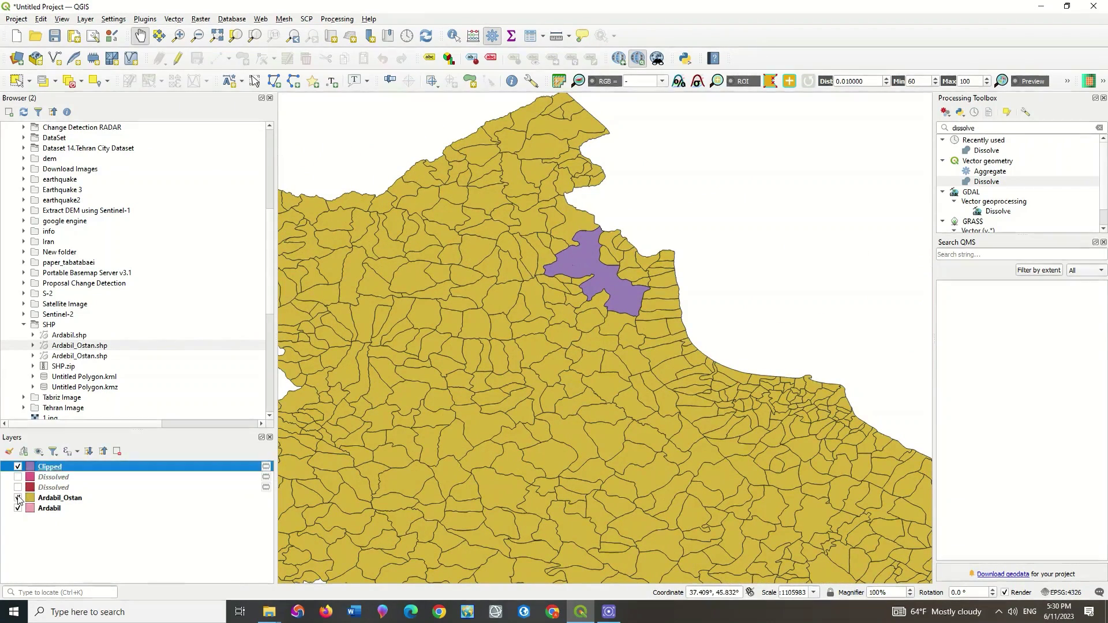
pyautogui.click(18, 467)
pyautogui.click(18, 467)
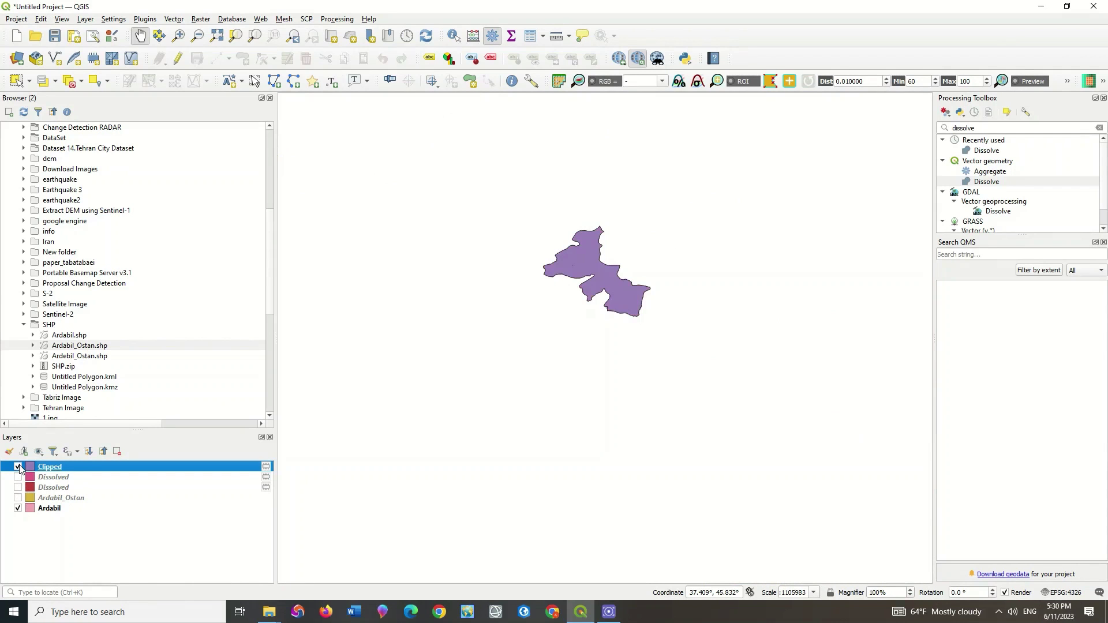
pyautogui.click(18, 498)
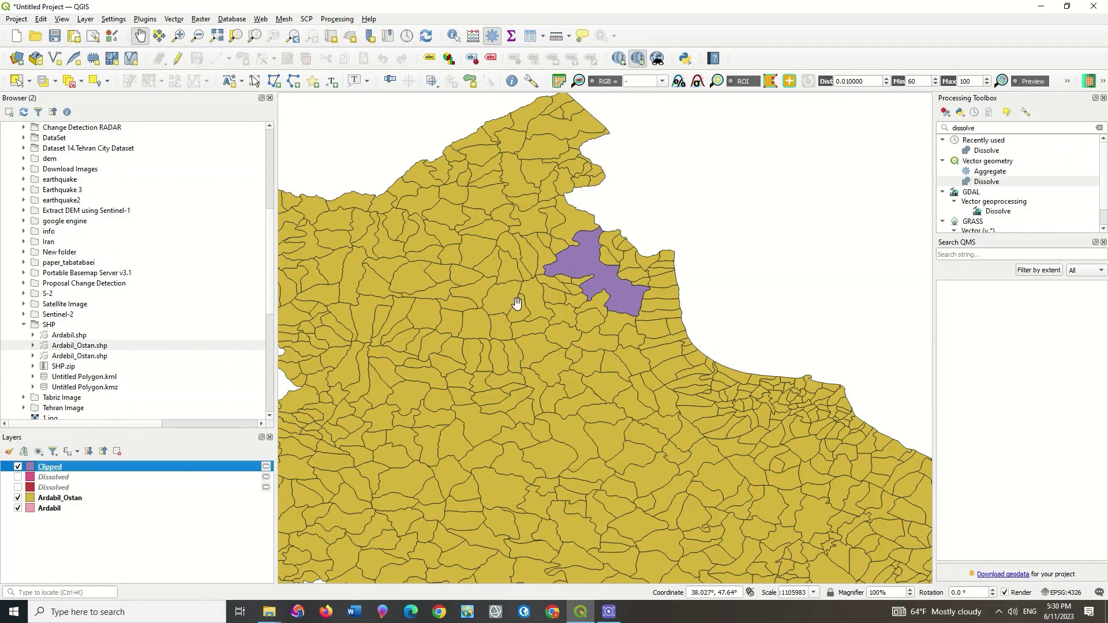
pyautogui.scroll(-4, 506, 241)
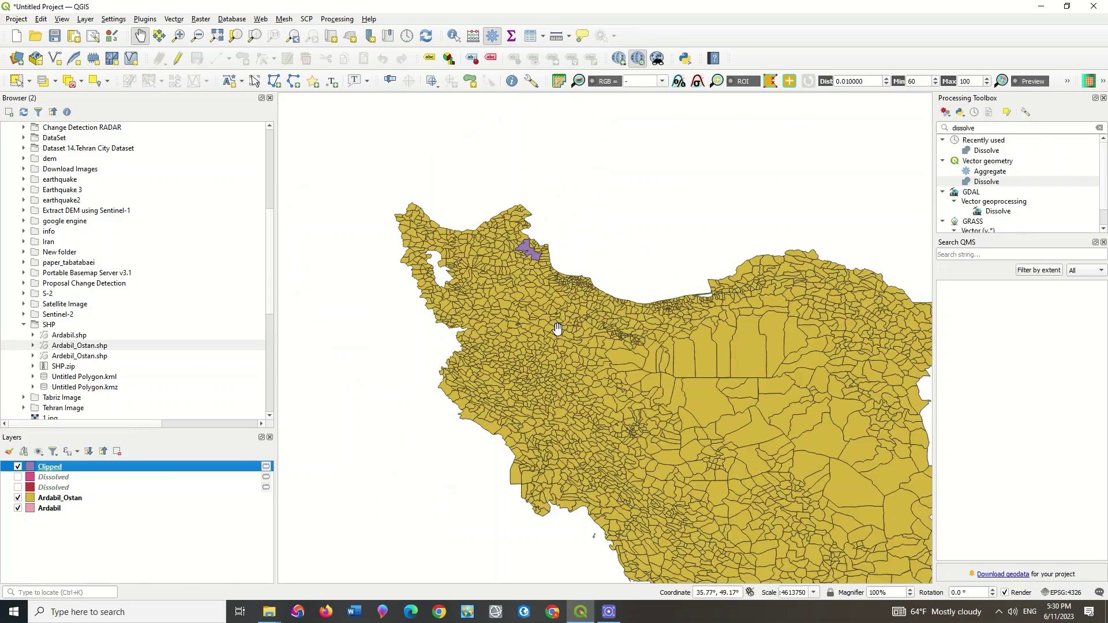
# Add the 3rtng72z3d.shp shapefile from the Iran folder to the map as a new layer.
pyautogui.moveTo(553, 324); pyautogui.dragTo(472, 244)
pyautogui.moveTo(553, 324); pyautogui.dragTo(546, 319)
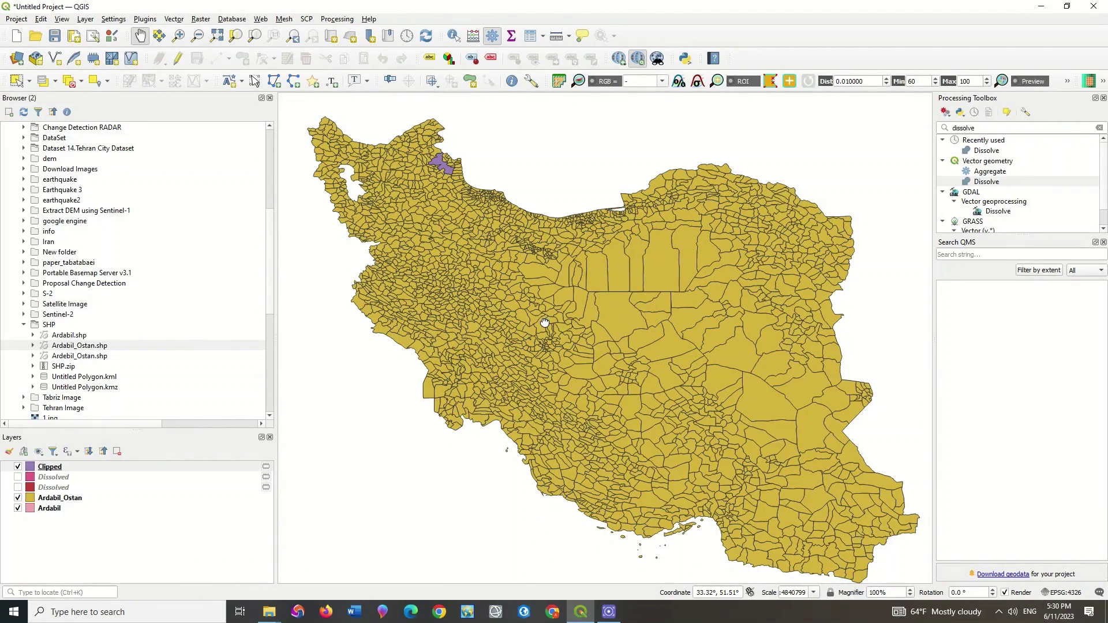
pyautogui.moveTo(545, 322); pyautogui.dragTo(549, 314)
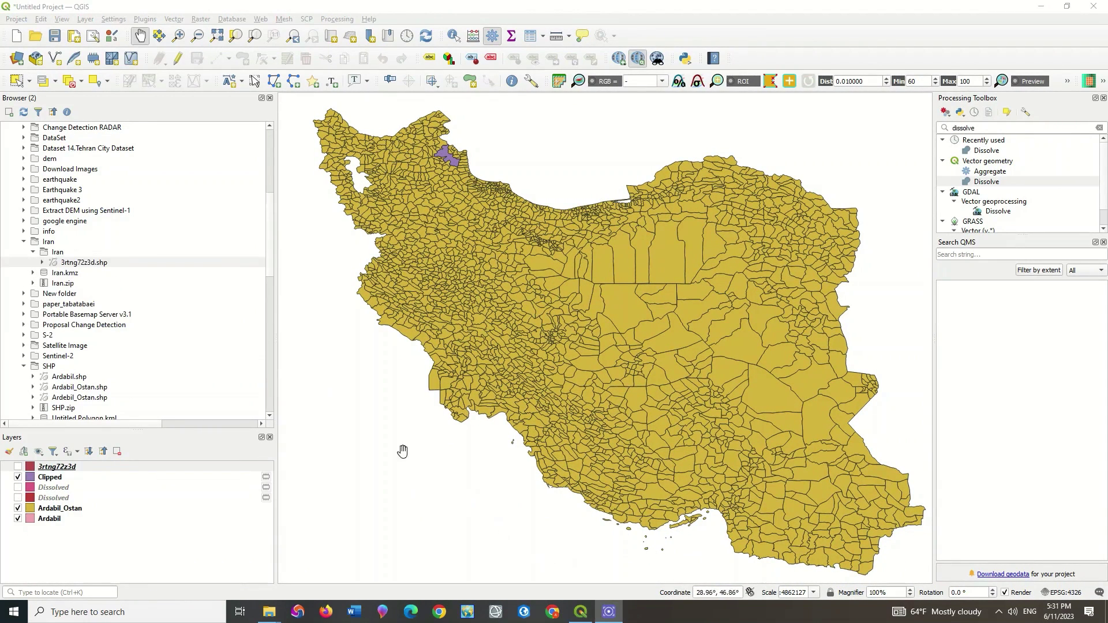
pyautogui.doubleClick(121, 265)
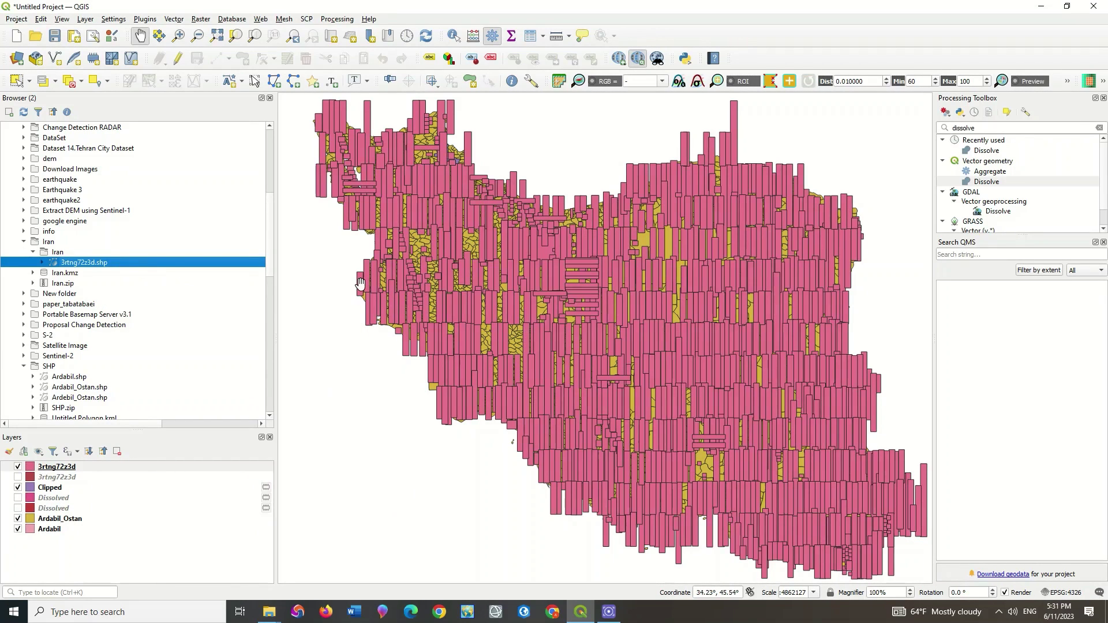
# Clip the 3rtng72z3d layer with Ardabil_Ostan as the overlay into a temporary layer and close the tool.
pyautogui.click(173, 20)
pyautogui.moveTo(176, 32)
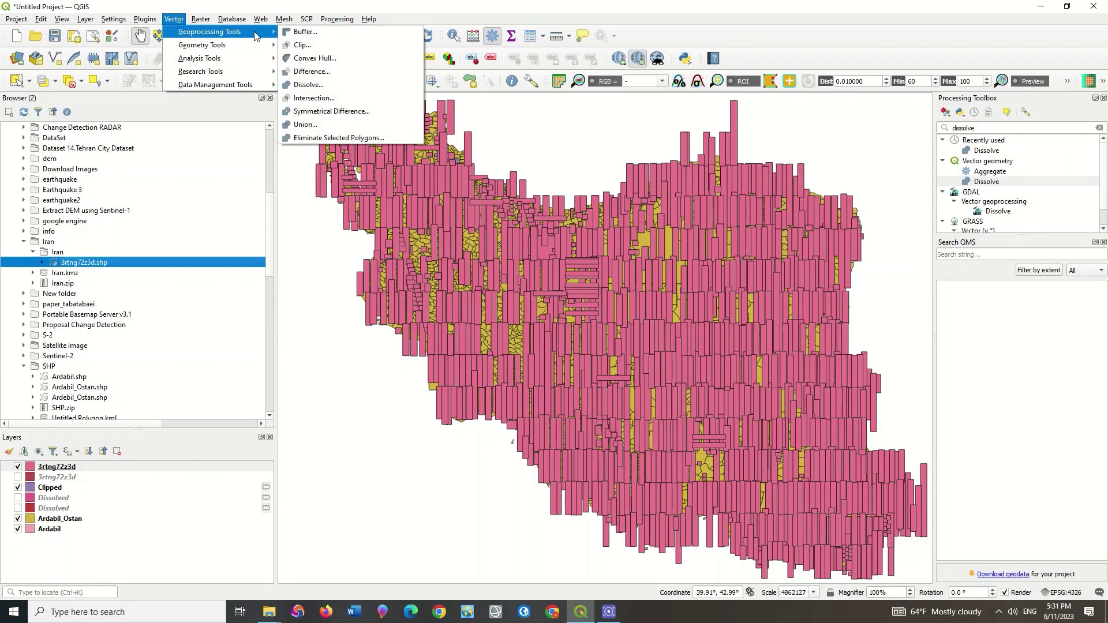
pyautogui.click(348, 46)
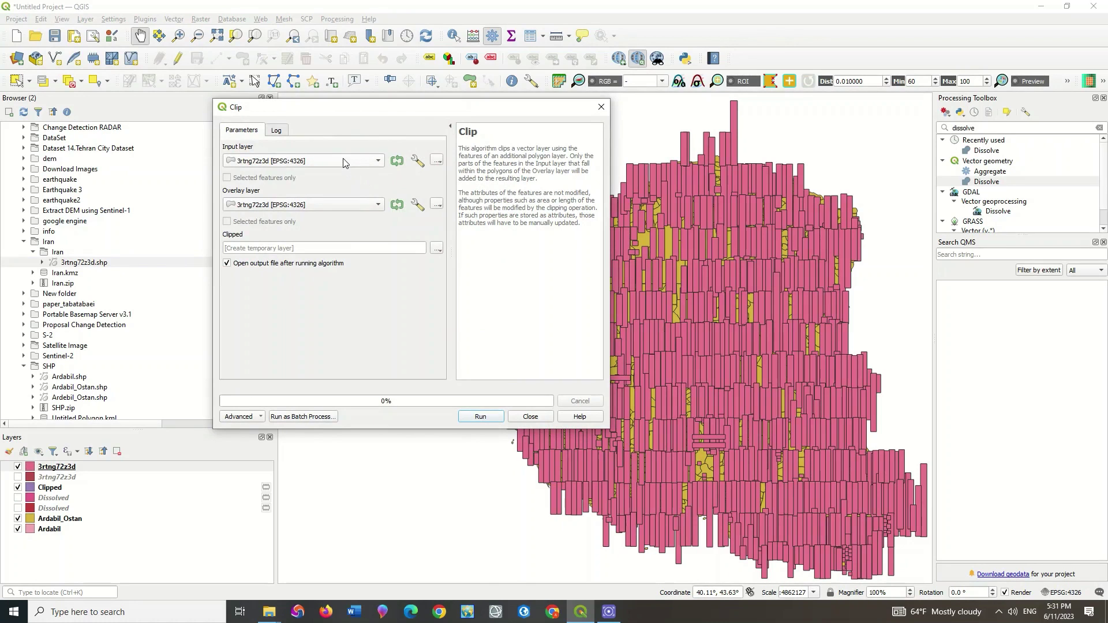
pyautogui.click(344, 162)
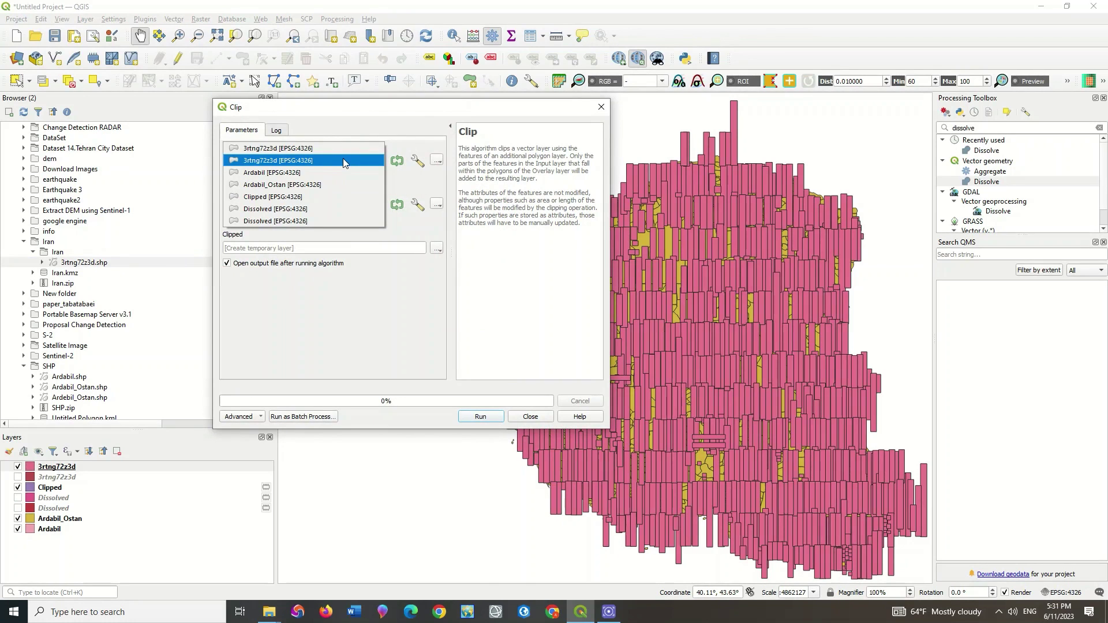
pyautogui.click(307, 160)
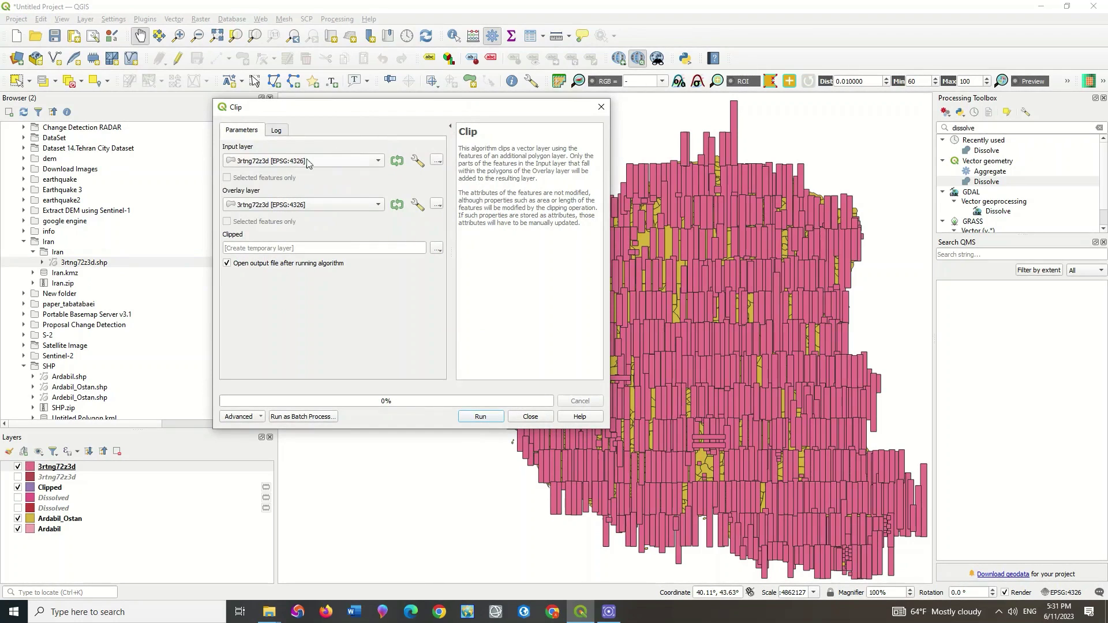
pyautogui.click(337, 204)
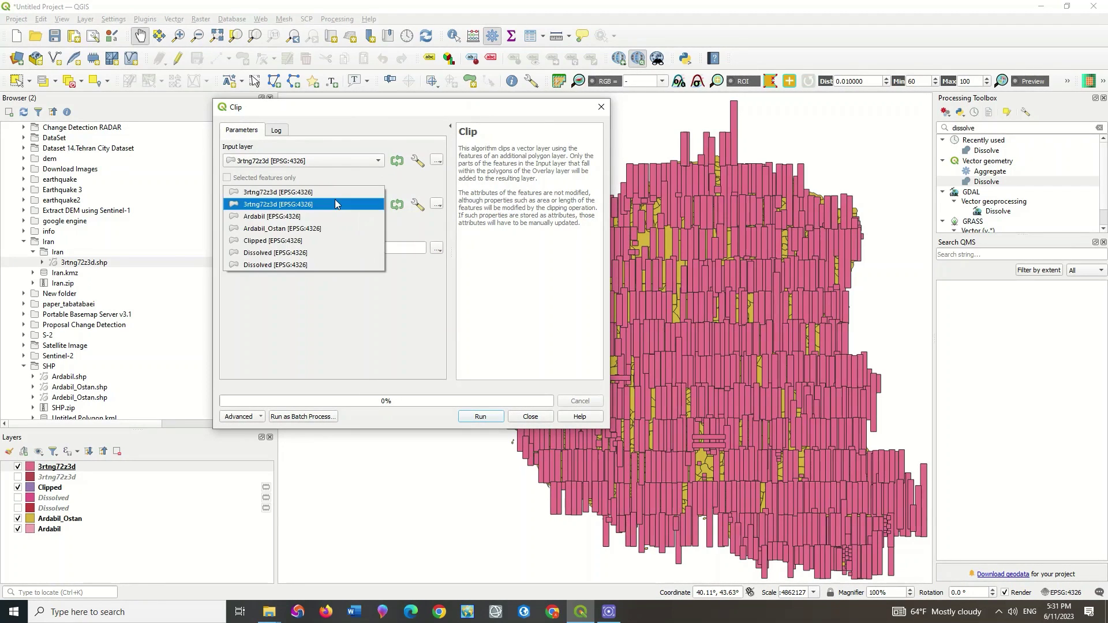
pyautogui.click(328, 229)
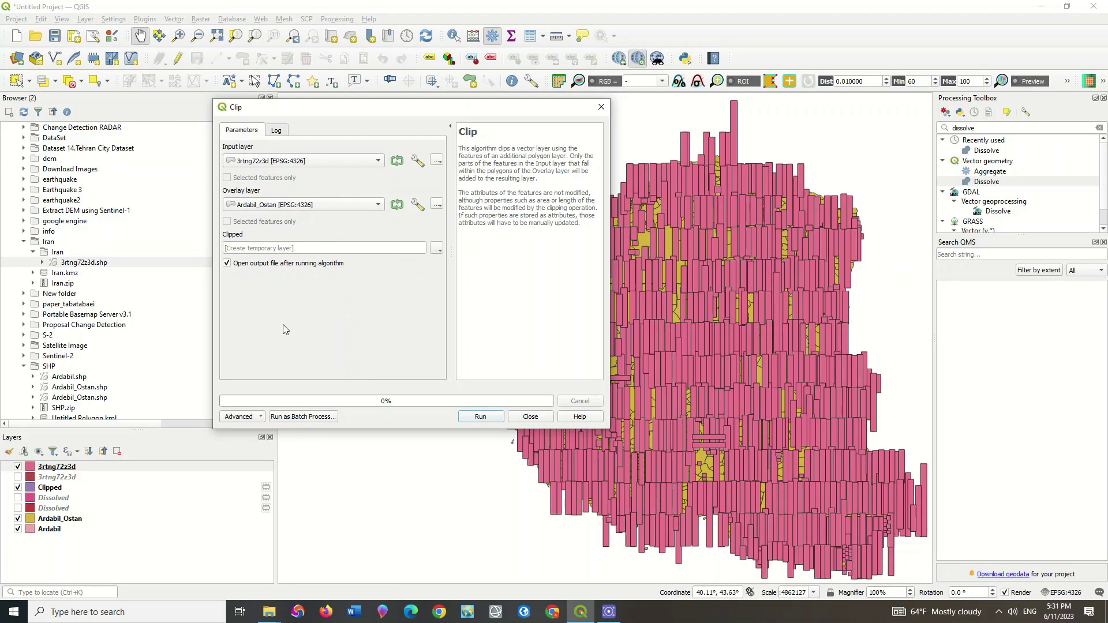
pyautogui.click(473, 417)
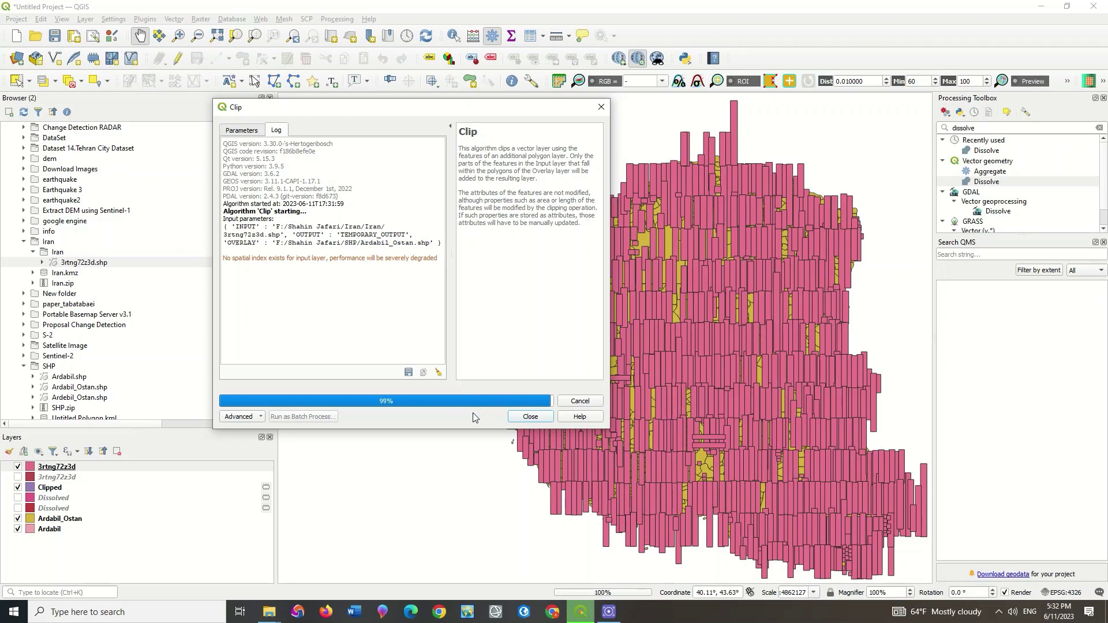
pyautogui.click(601, 107)
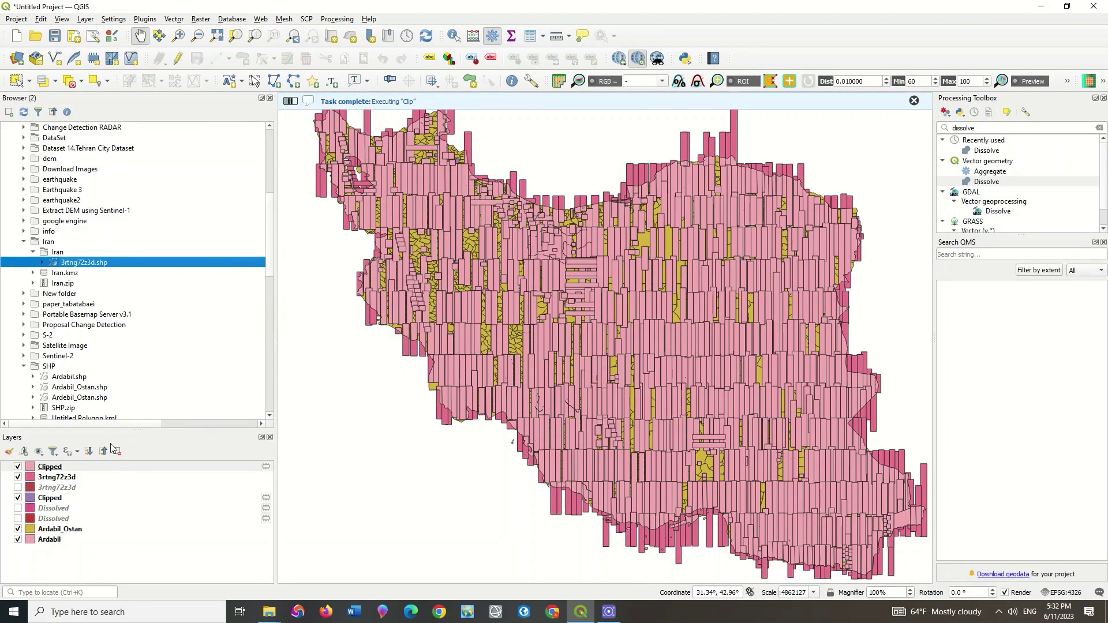
# Hide the 3rtng72z3d, earlier Clipped, Ardabil_Ostan and Ardabil layers so only the new Clipped layer shows.
pyautogui.click(18, 477)
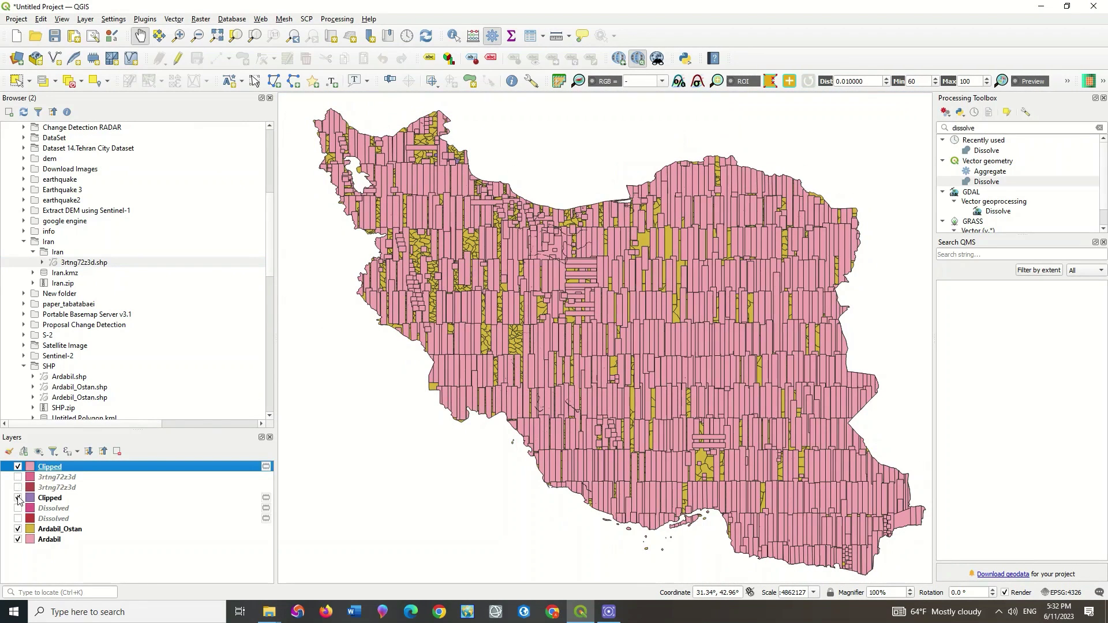
pyautogui.click(18, 498)
pyautogui.click(18, 529)
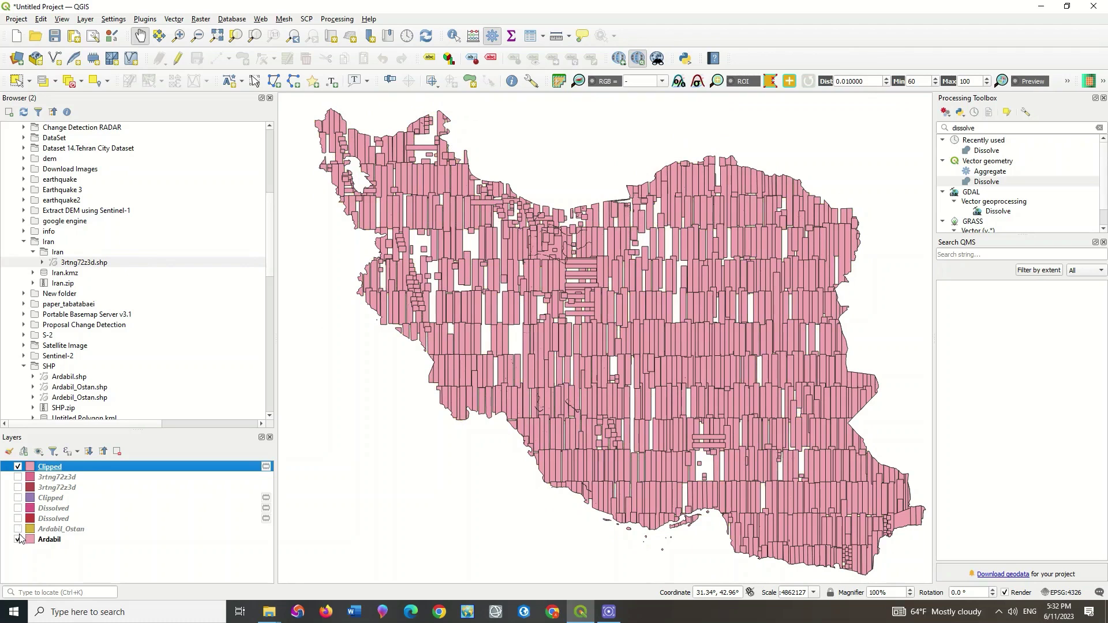
pyautogui.click(18, 540)
pyautogui.click(17, 529)
pyautogui.click(17, 530)
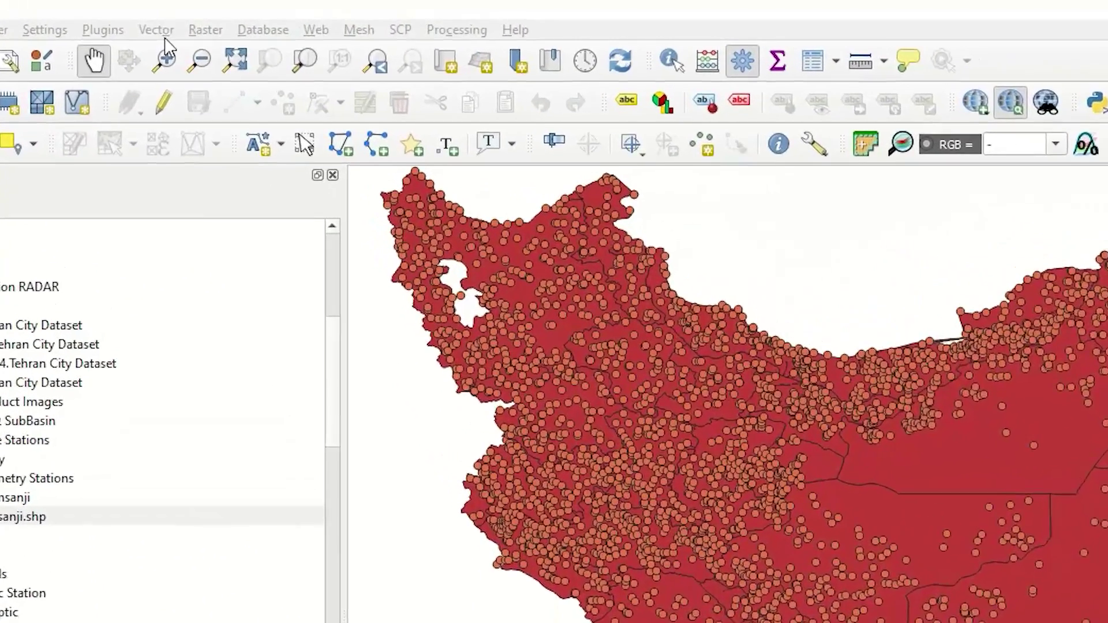
# Open the Count Points in Polygon tool with Dissolved as the polygon layer and baransanji as the point layer.
pyautogui.click(172, 21)
pyautogui.moveTo(231, 108)
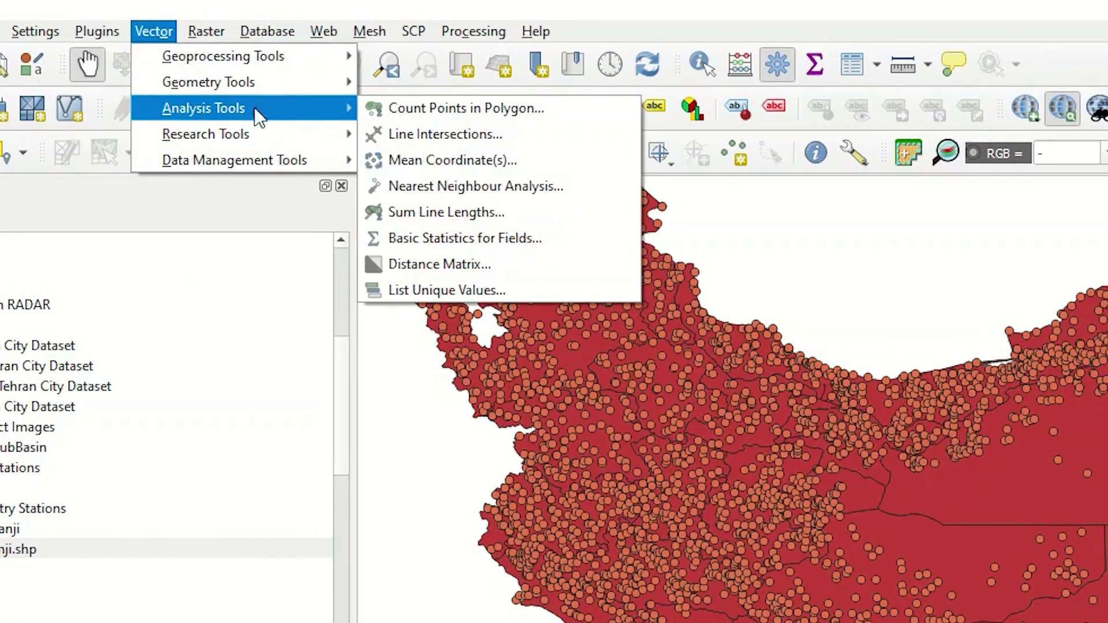
pyautogui.click(571, 110)
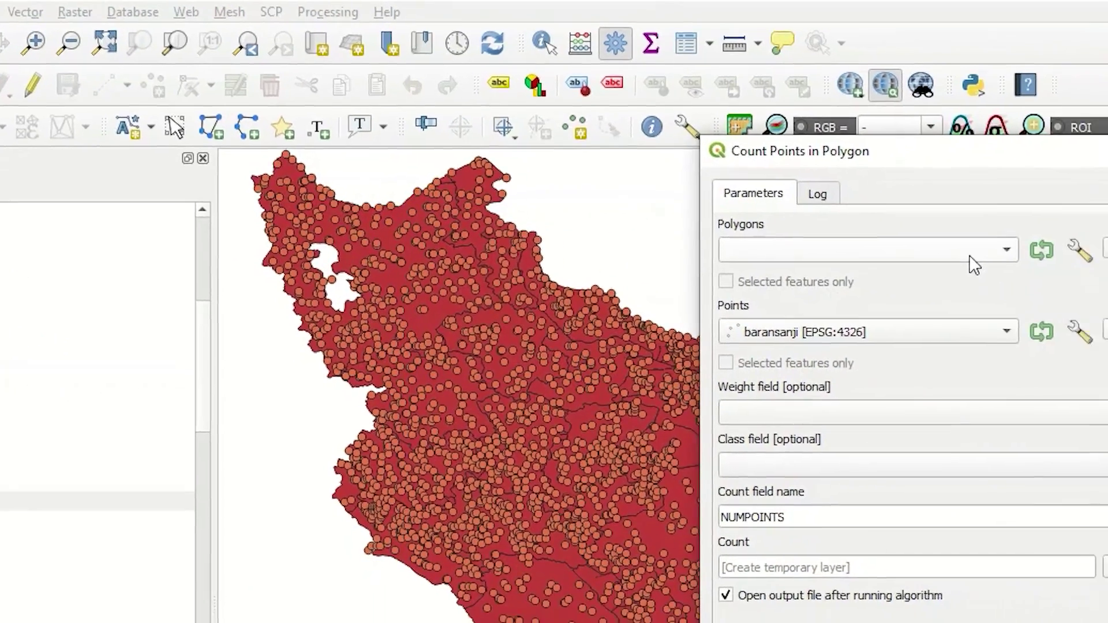
pyautogui.click(1065, 273)
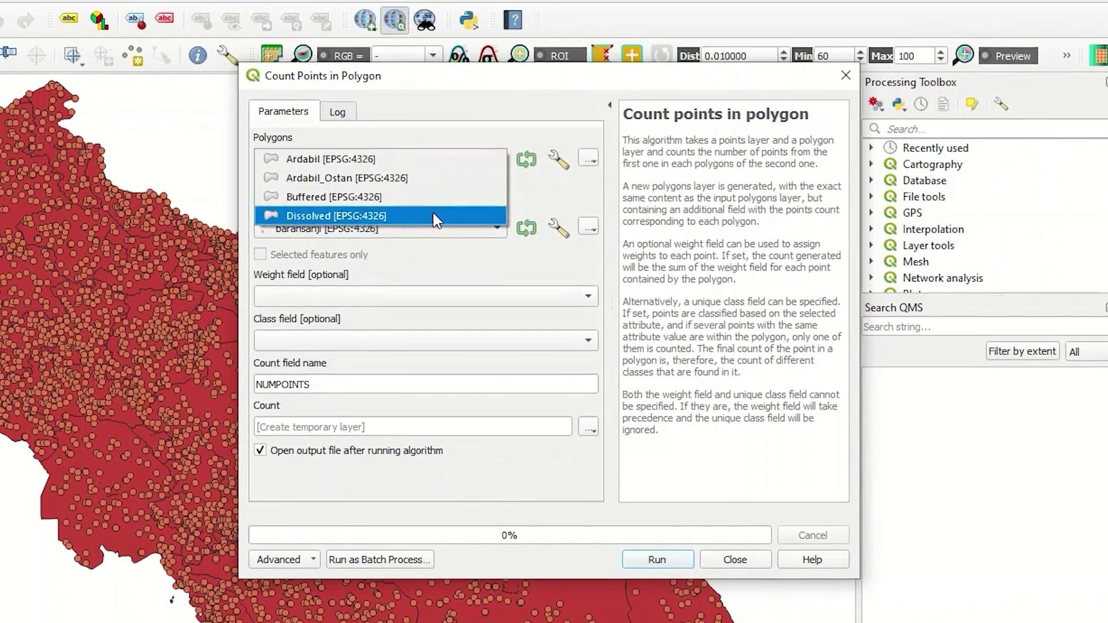
pyautogui.click(681, 267)
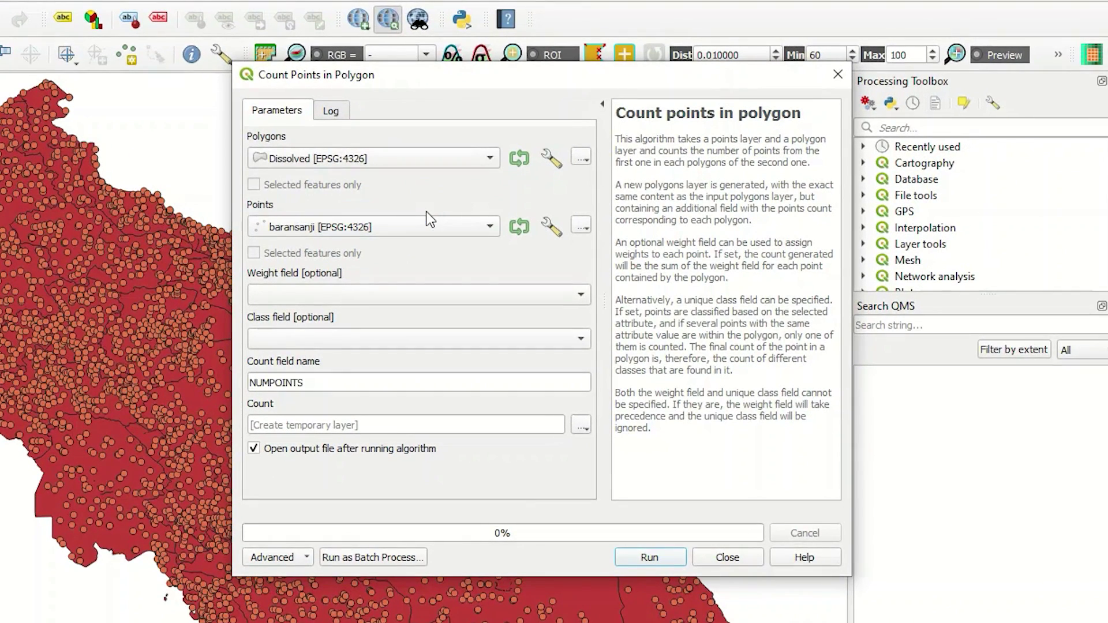
pyautogui.click(433, 226)
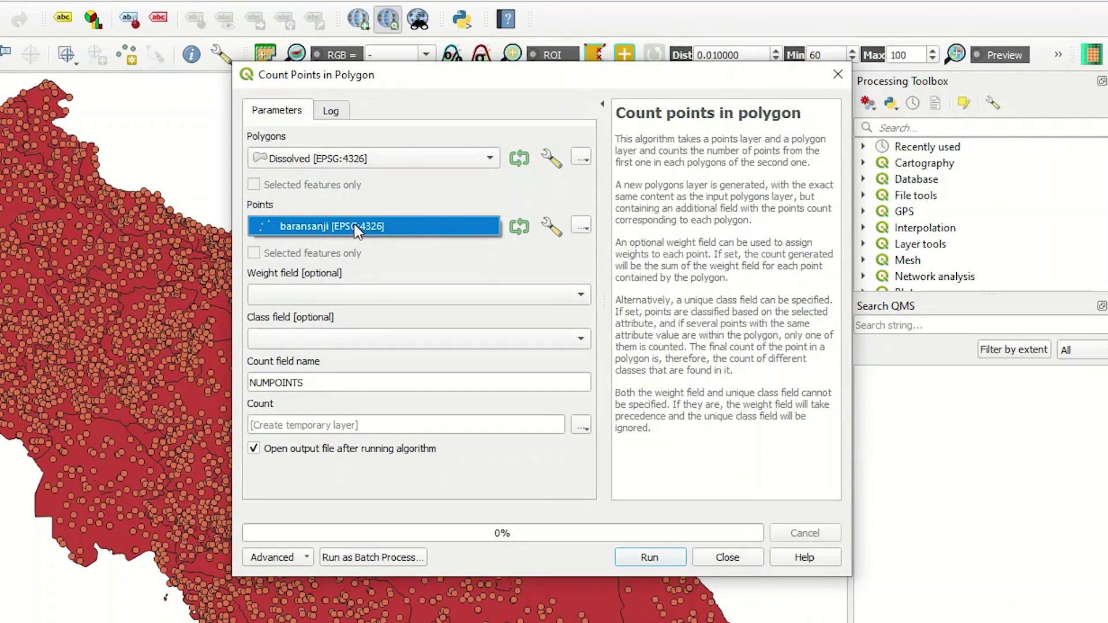
pyautogui.click(436, 227)
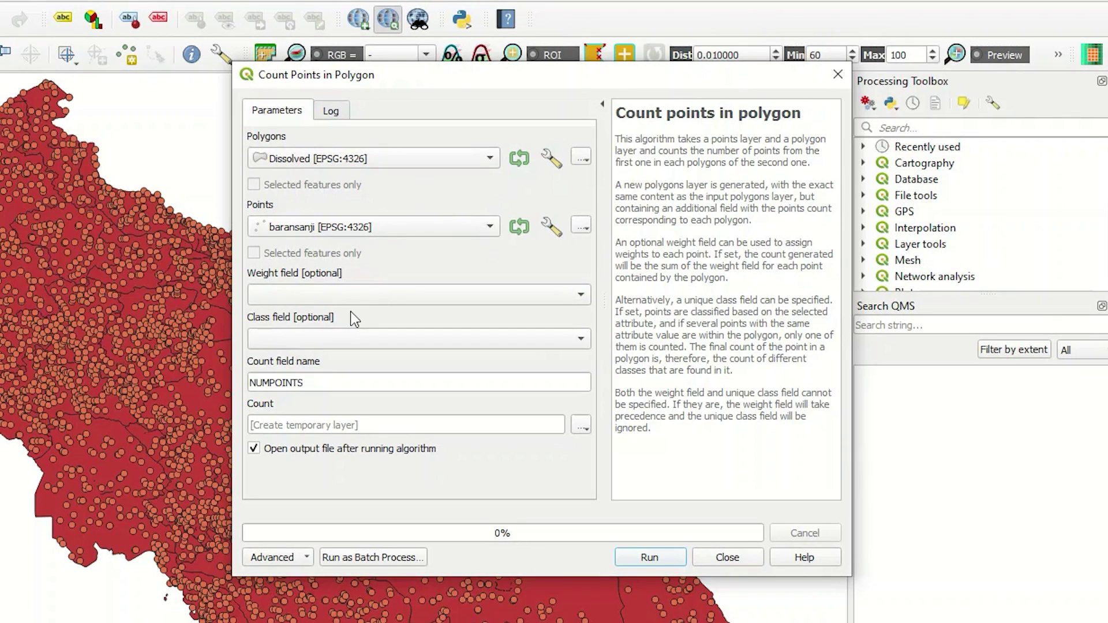
# Keep NUMPOINTS as the count field name, output to a temporary layer, run the point count and close the tool.
pyautogui.click(315, 383)
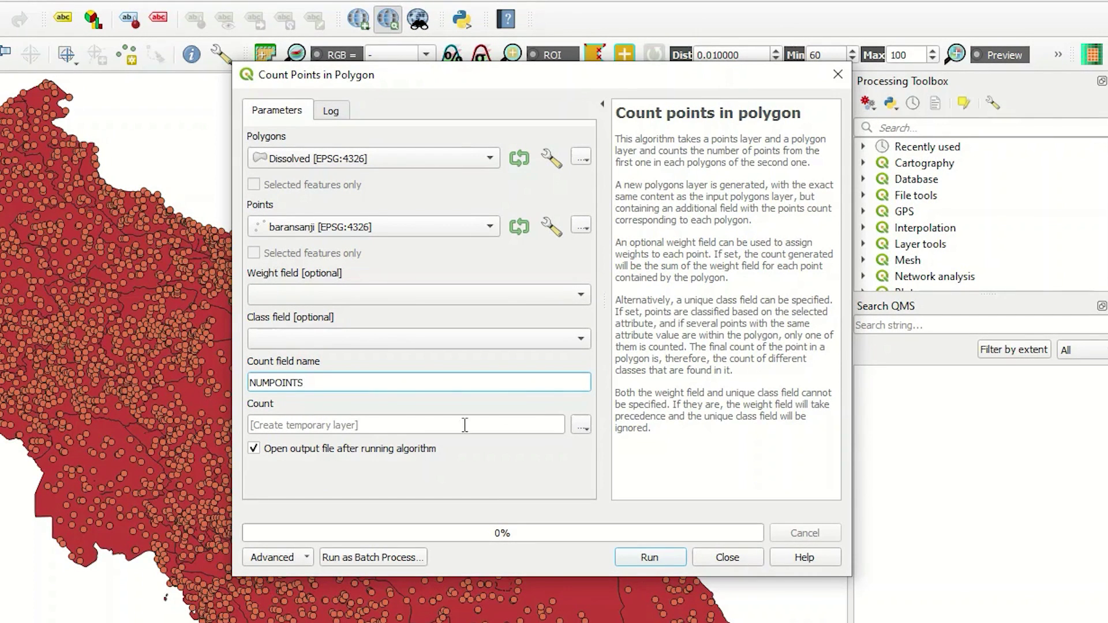
pyautogui.click(582, 425)
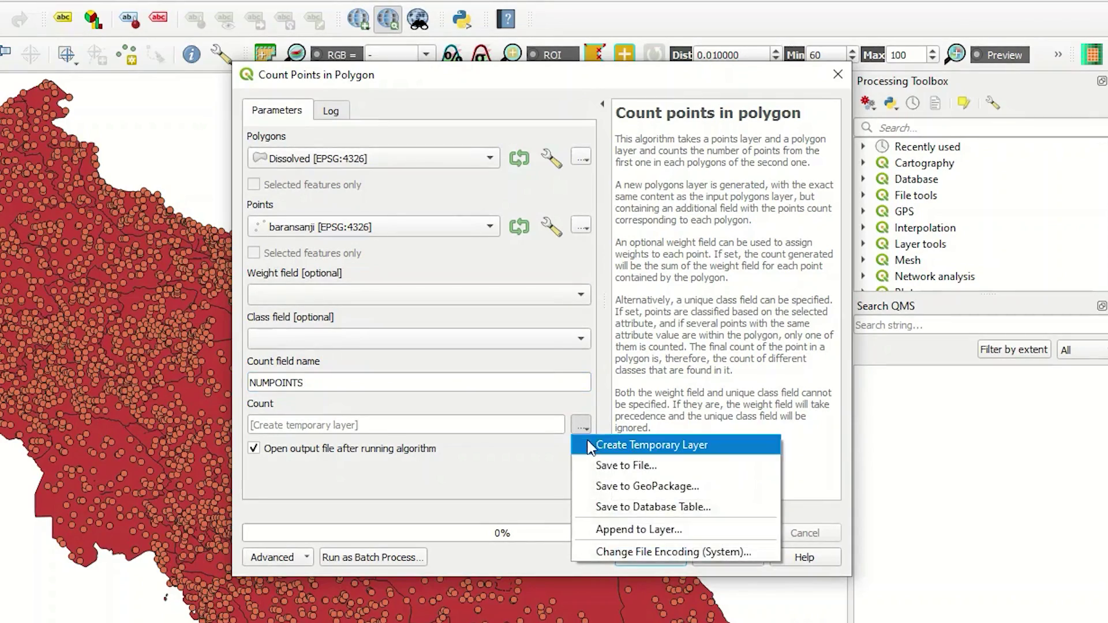
pyautogui.click(590, 442)
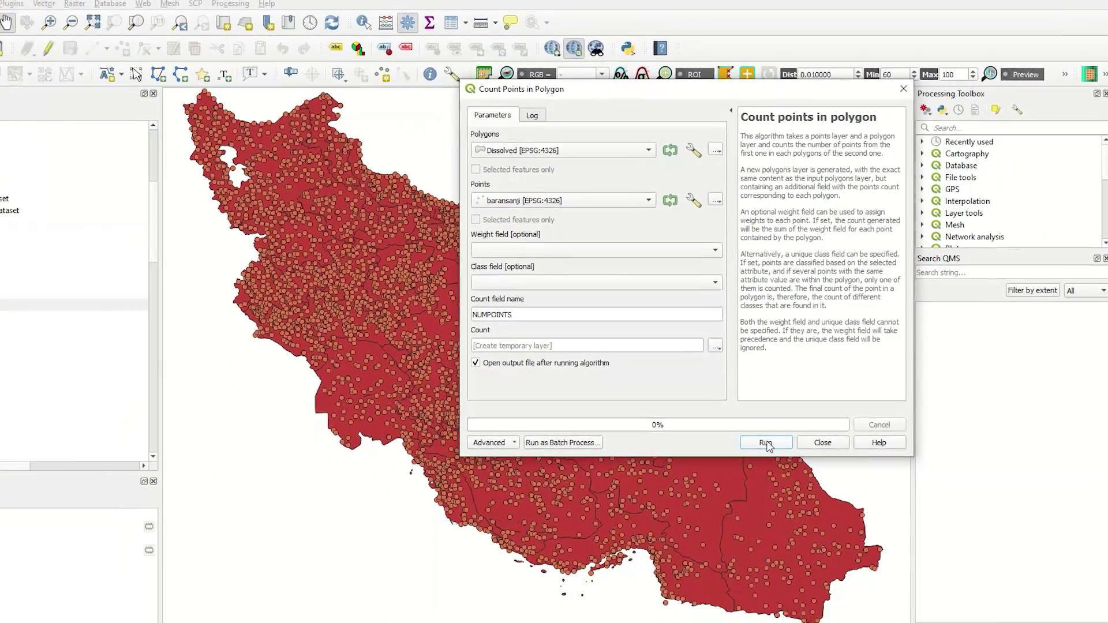
pyautogui.click(651, 558)
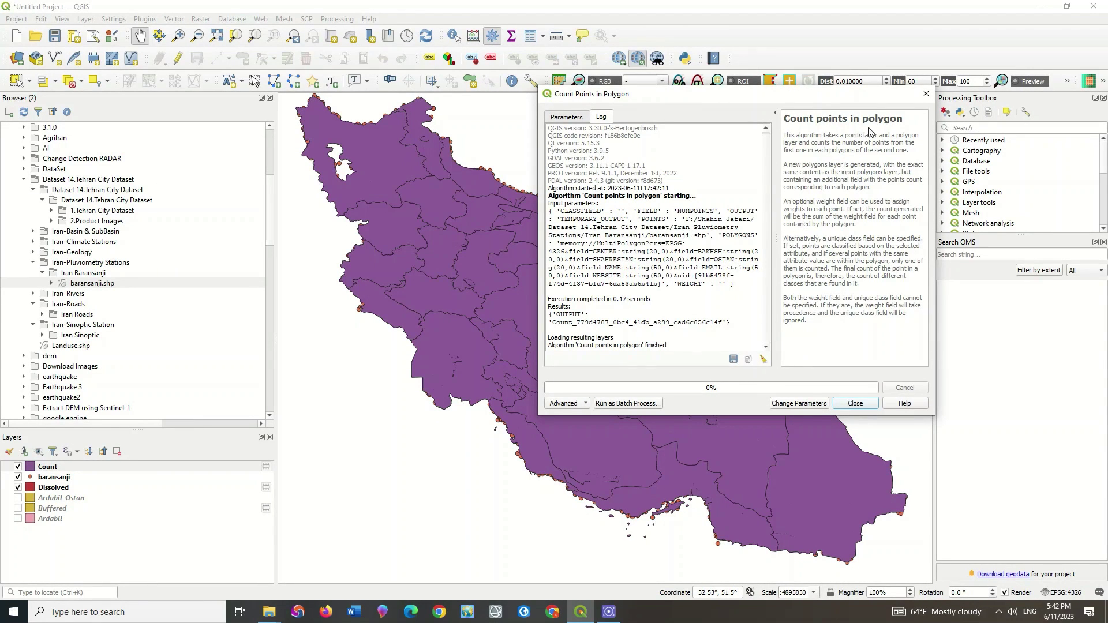
pyautogui.click(926, 93)
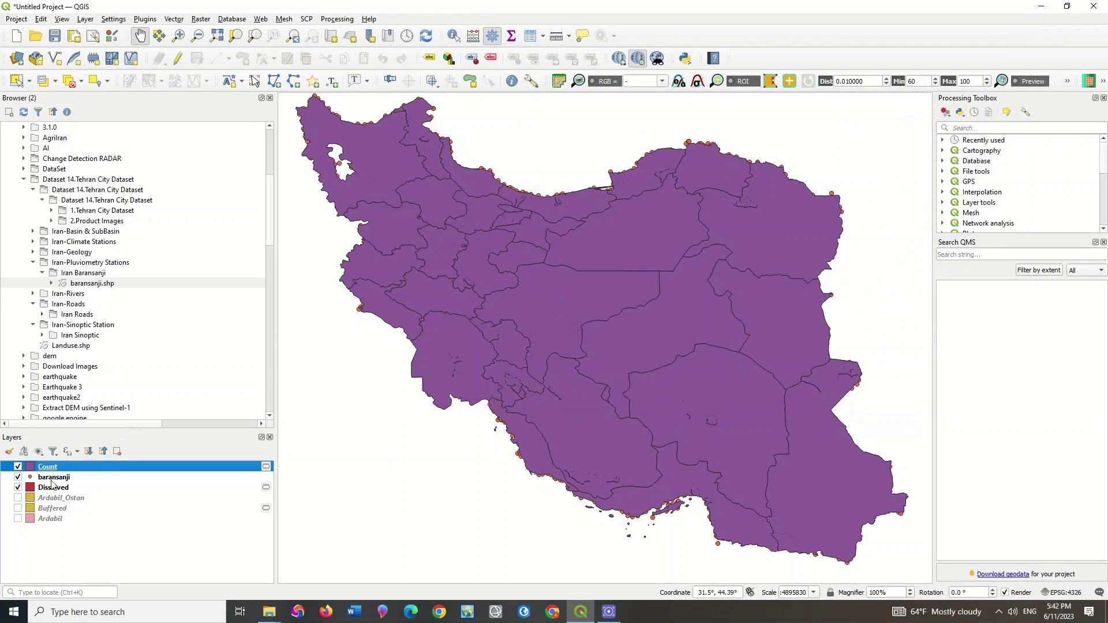
# Open the Count layer's attribute table and enlarge its window to show the columns through NUMPOINTS.
pyautogui.rightClick(67, 471)
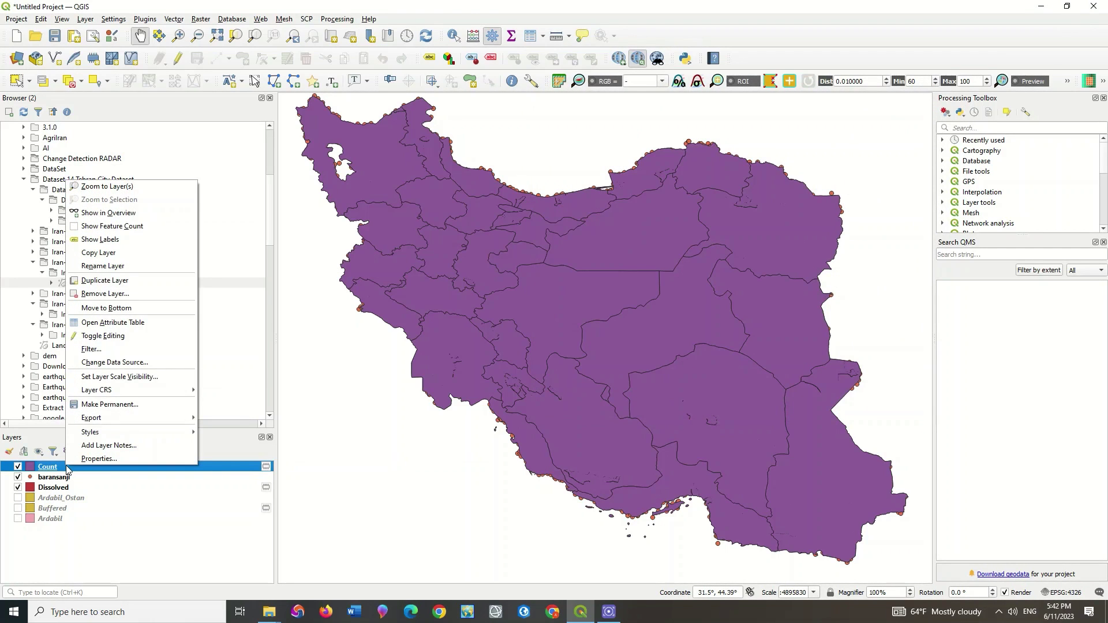
pyautogui.click(148, 326)
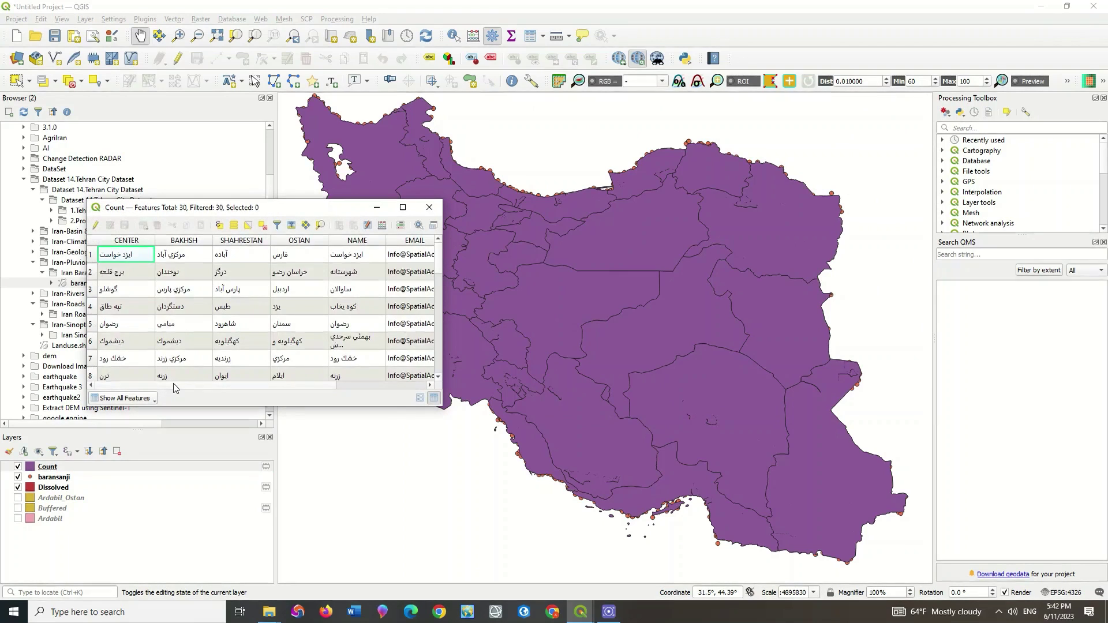
pyautogui.moveTo(175, 385); pyautogui.dragTo(376, 385)
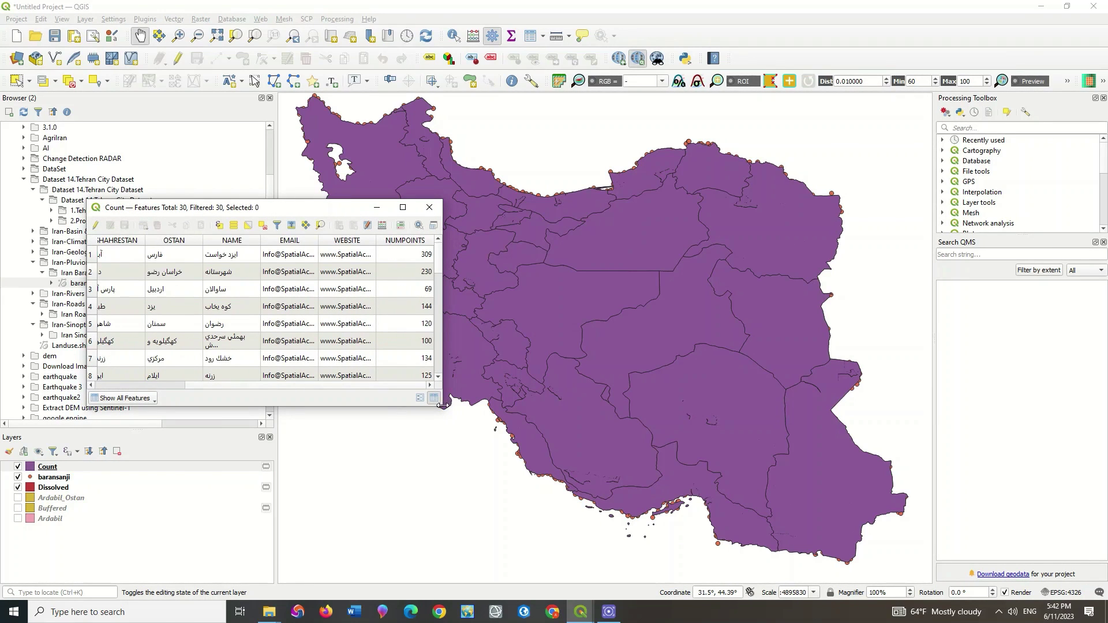
pyautogui.moveTo(443, 405); pyautogui.dragTo(556, 583)
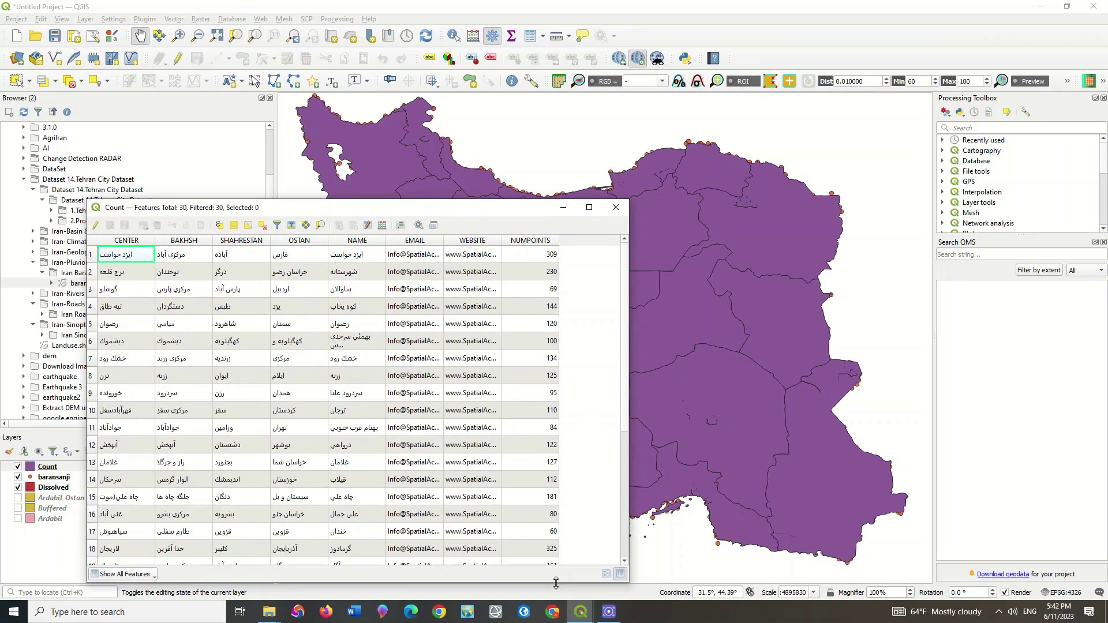
# Sort the Count table by NUMPOINTS in descending order and select the first record to locate its province.
pyautogui.click(534, 241)
pyautogui.click(532, 242)
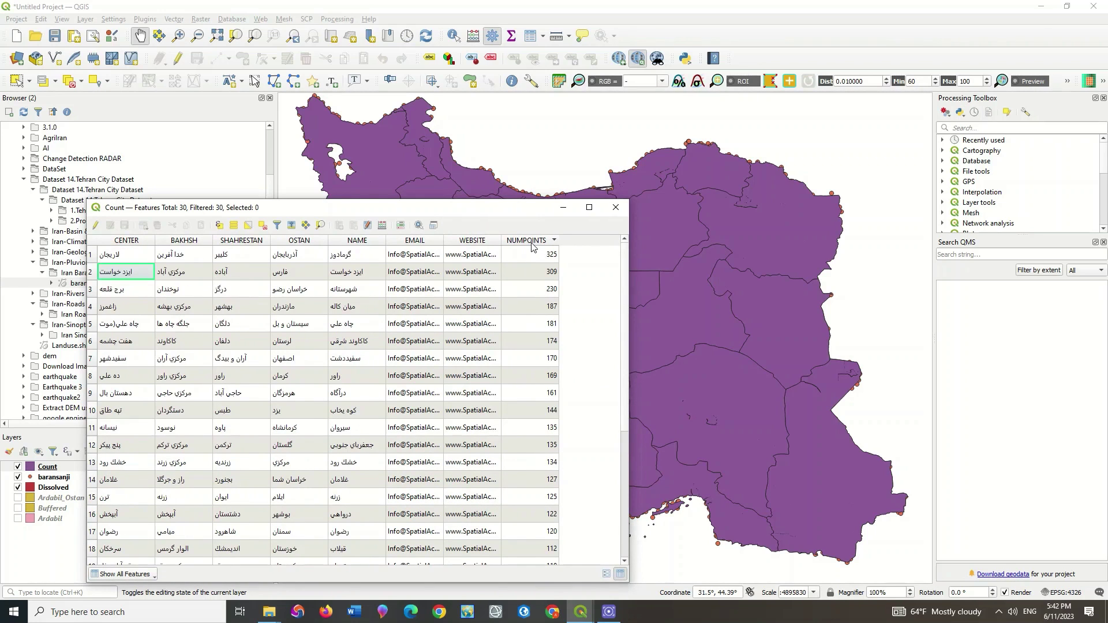
pyautogui.click(91, 255)
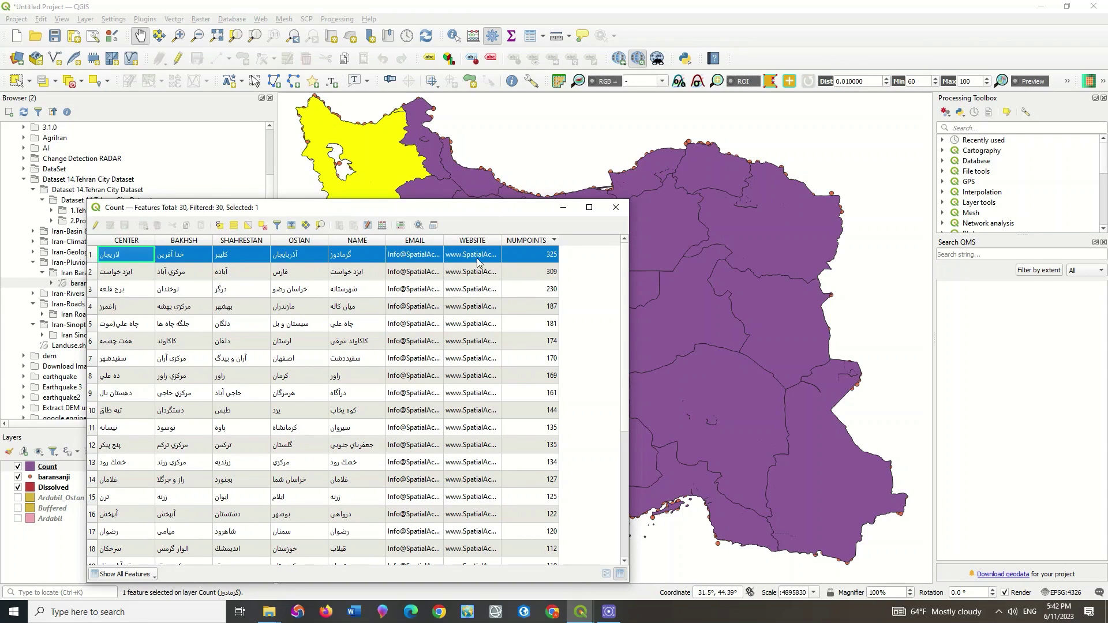
# Sort the table by NUMPOINTS in ascending order and select the first two records in turn, moving the table aside to locate them.
pyautogui.click(522, 243)
pyautogui.click(91, 255)
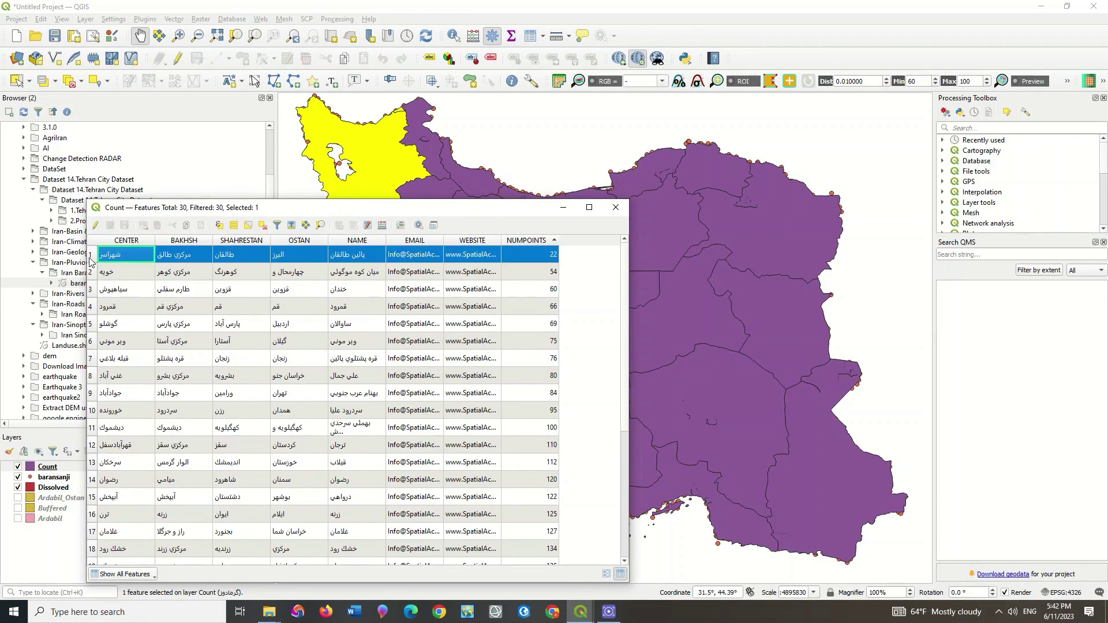
pyautogui.moveTo(462, 214); pyautogui.dragTo(338, 111)
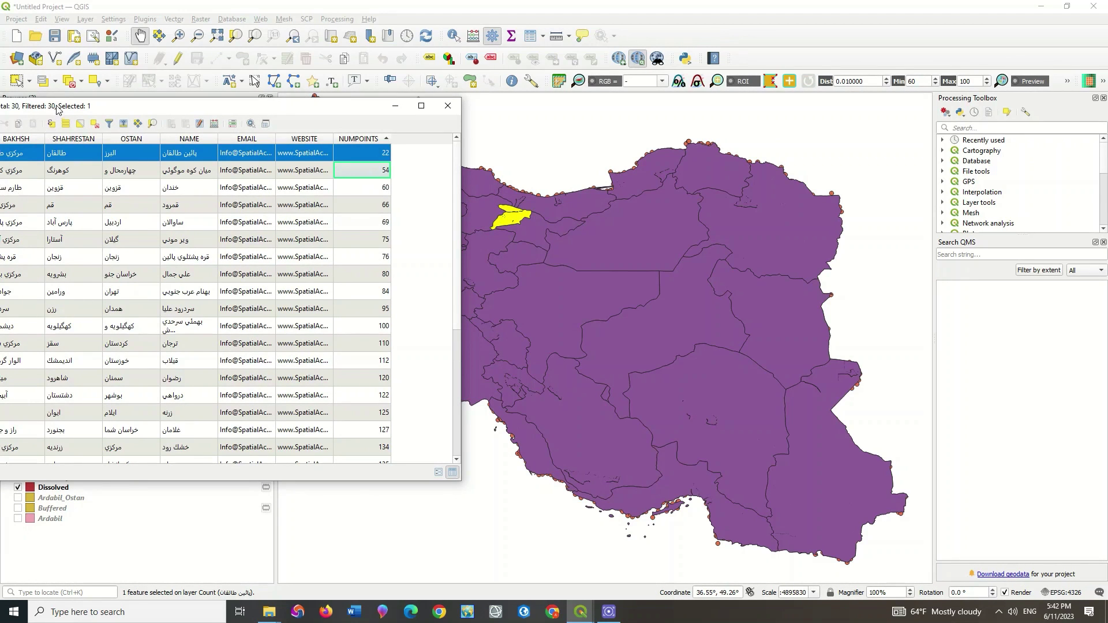
pyautogui.moveTo(51, 110); pyautogui.dragTo(172, 124)
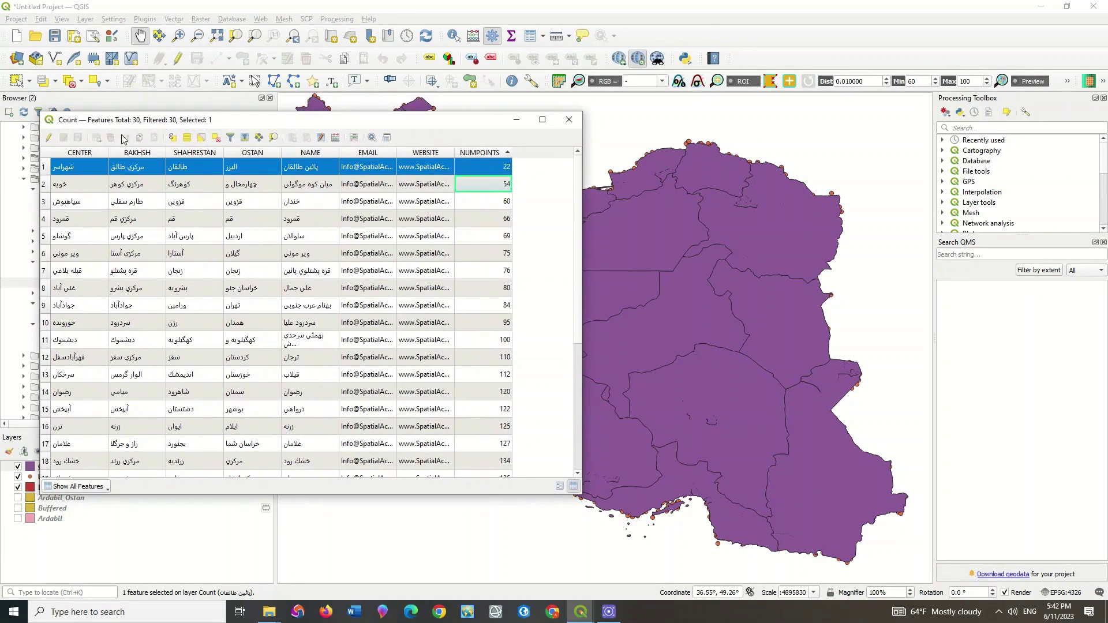
pyautogui.click(45, 185)
pyautogui.moveTo(323, 121)
pyautogui.mouseDown()
pyautogui.moveTo(283, 200)
pyautogui.moveTo(283, 348)
pyautogui.moveTo(345, 155)
pyautogui.moveTo(373, 194)
pyautogui.moveTo(57, 125)
pyautogui.moveTo(317, 121)
pyautogui.mouseUp()
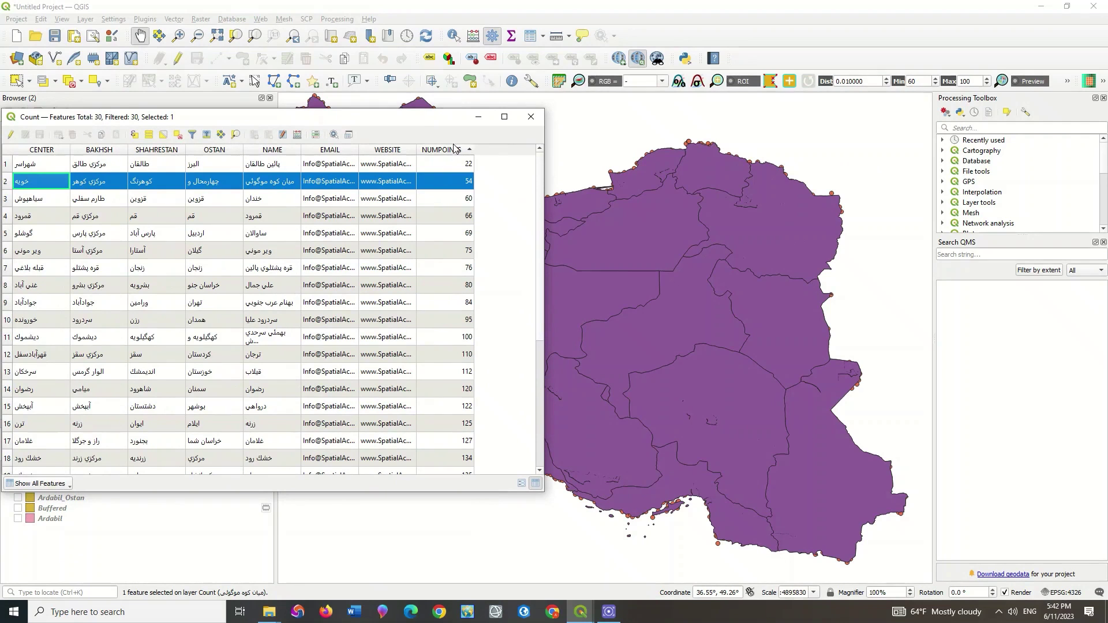
# Sort the Count table by NUMPOINTS in descending order, select the second record to locate its province, and close the table.
pyautogui.click(454, 151)
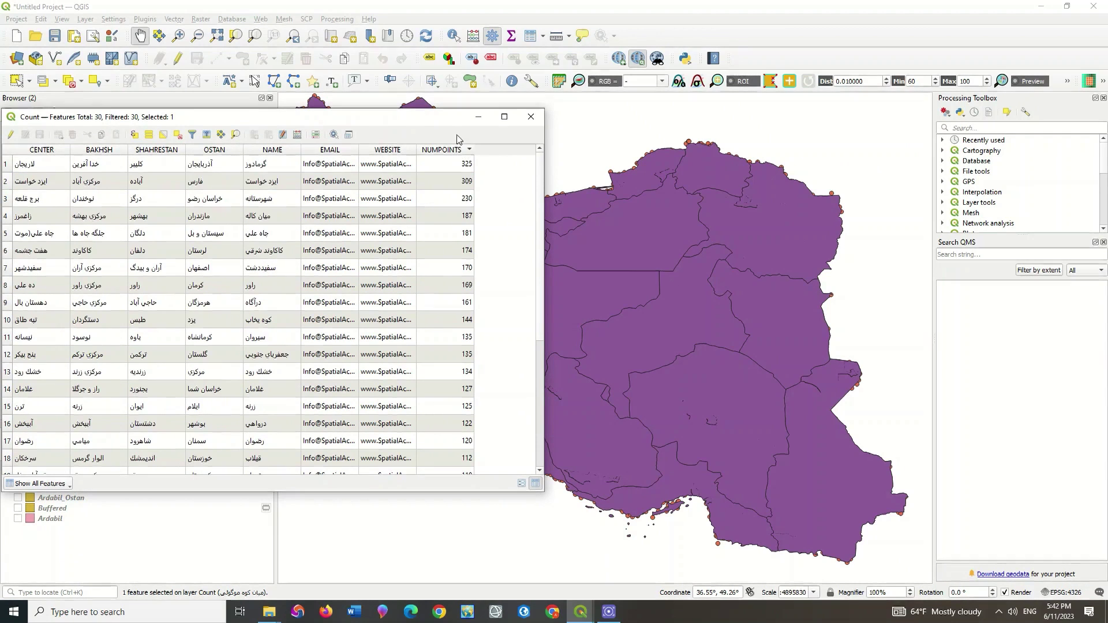
pyautogui.moveTo(436, 121); pyautogui.dragTo(522, 122)
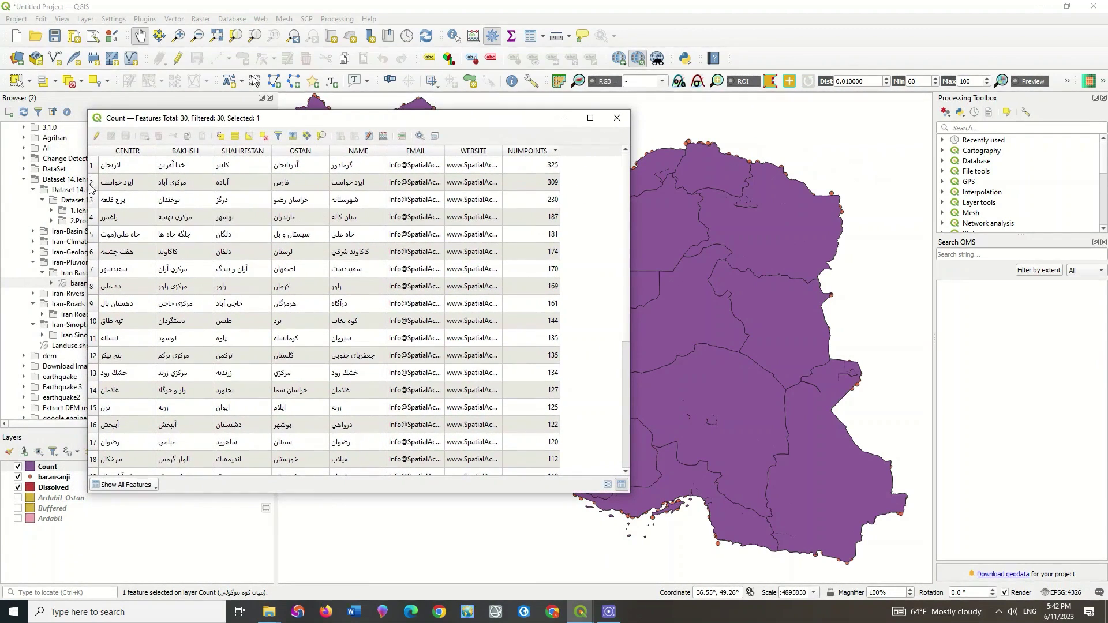
pyautogui.click(92, 184)
pyautogui.moveTo(487, 119); pyautogui.dragTo(283, 126)
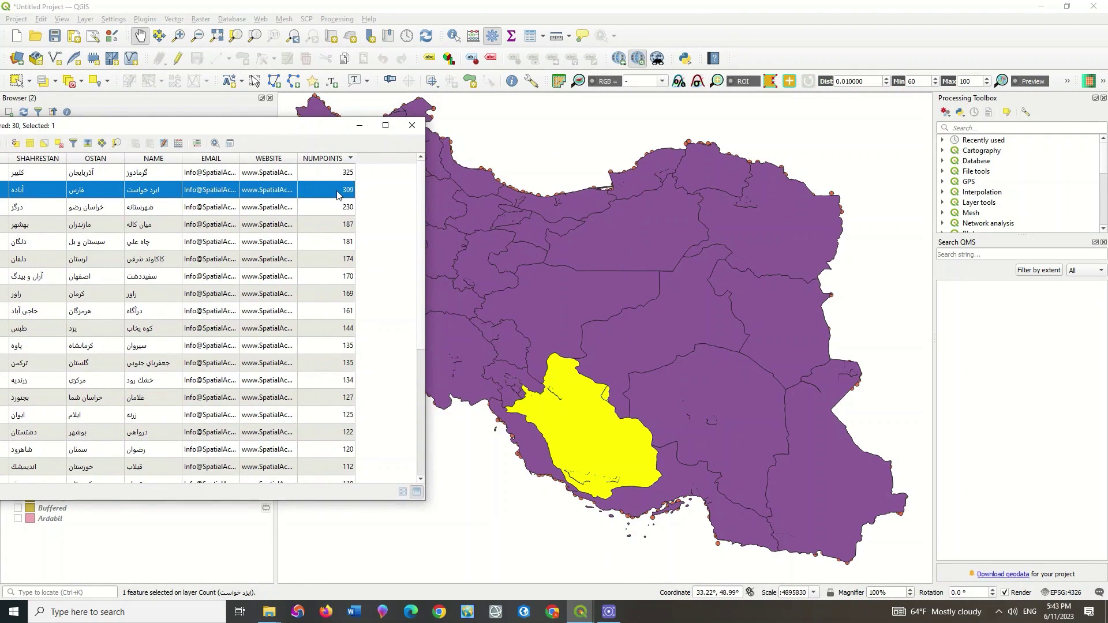
pyautogui.click(411, 125)
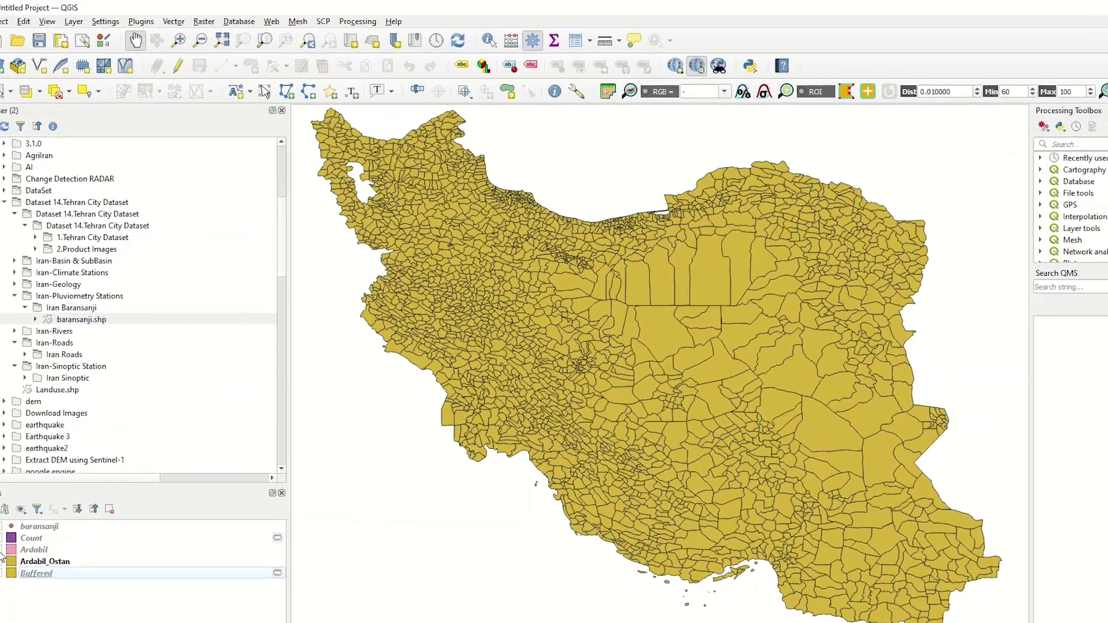
# Show the Ardabil layer over Ardabil_Ostan and open the Difference geoprocessing tool.
pyautogui.click(18, 488)
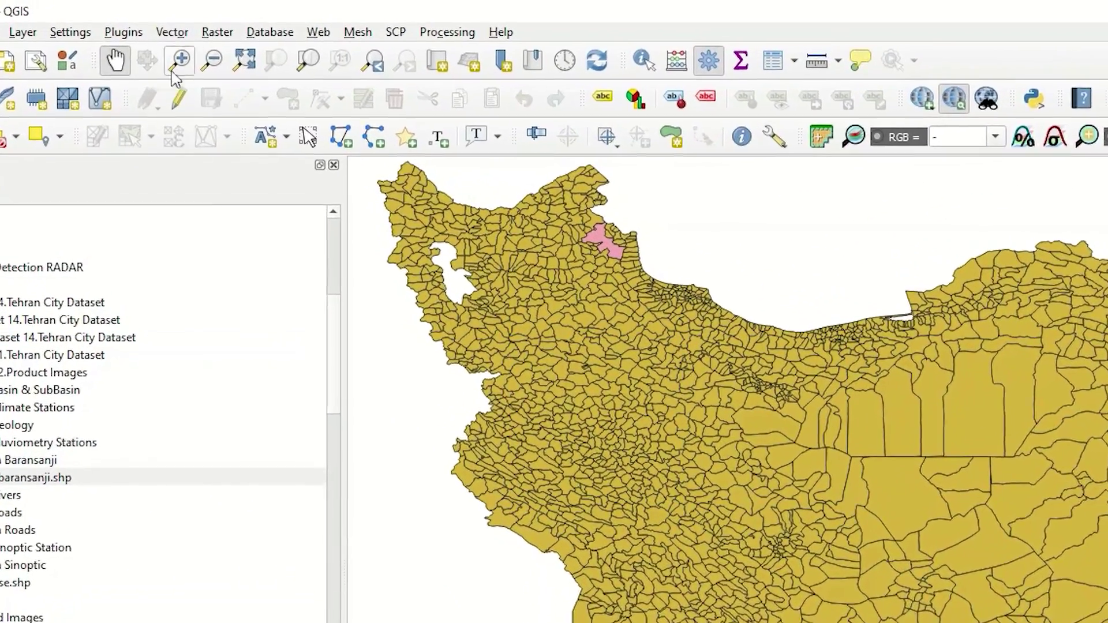
pyautogui.click(172, 29)
pyautogui.moveTo(188, 50)
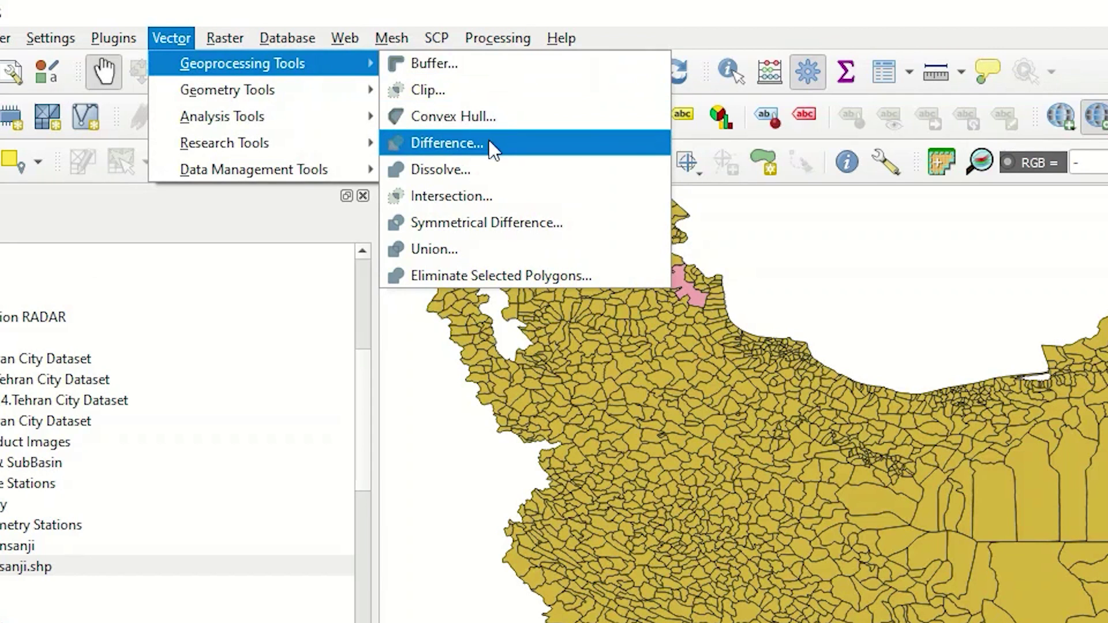
pyautogui.click(568, 144)
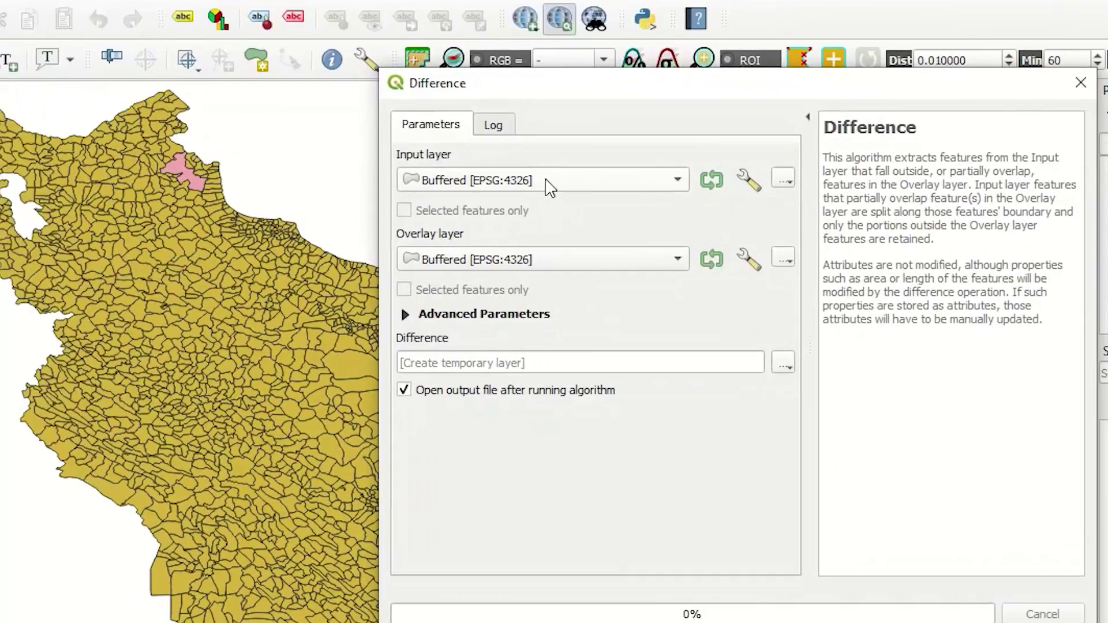
# Run Difference with Ardabil_Ostan as input and Ardabil as overlay, output to a temporary layer, and close the tool.
pyautogui.click(868, 249)
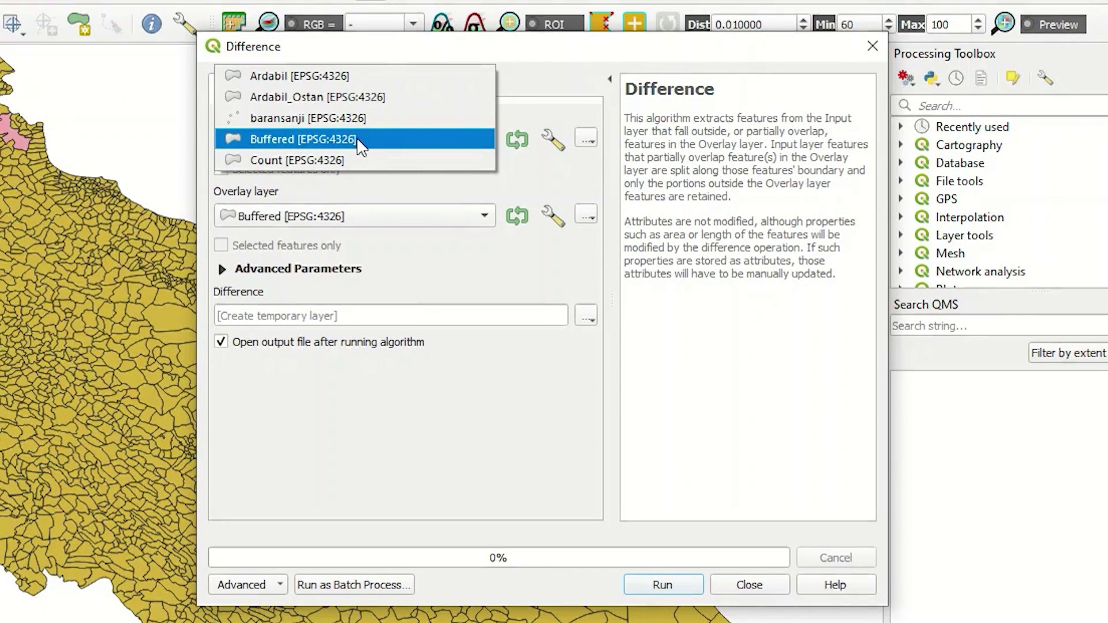
pyautogui.click(346, 97)
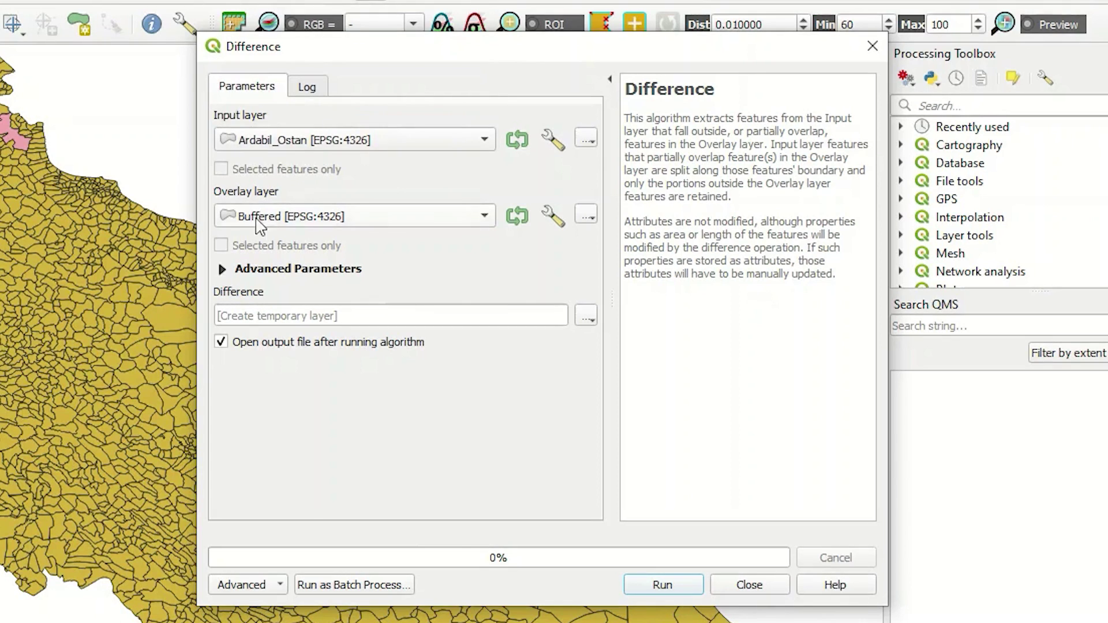
pyautogui.click(393, 218)
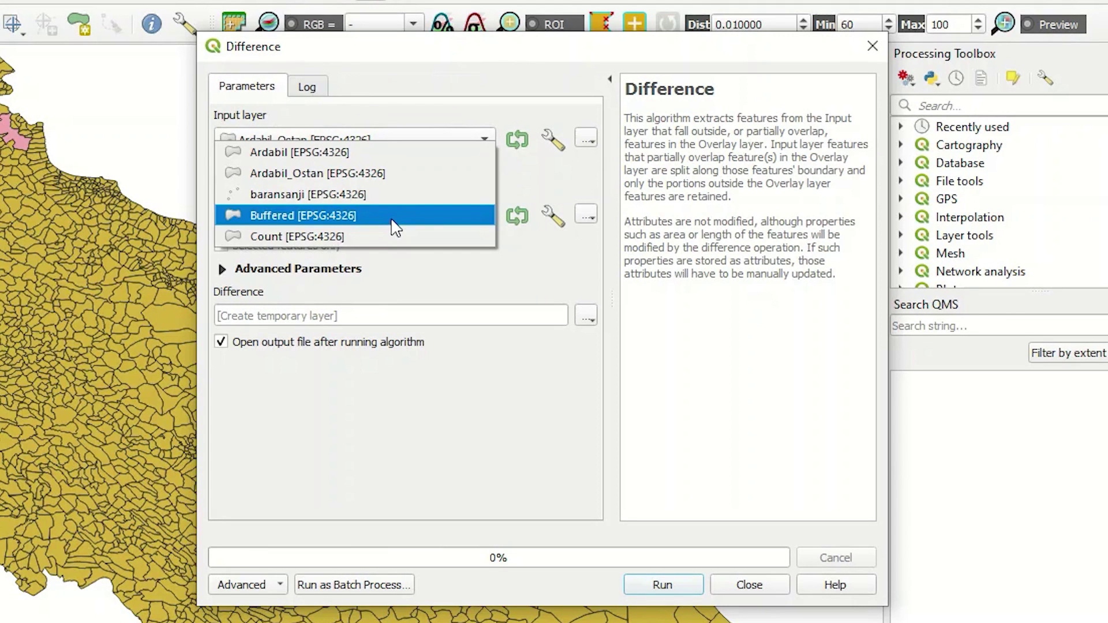
pyautogui.click(369, 152)
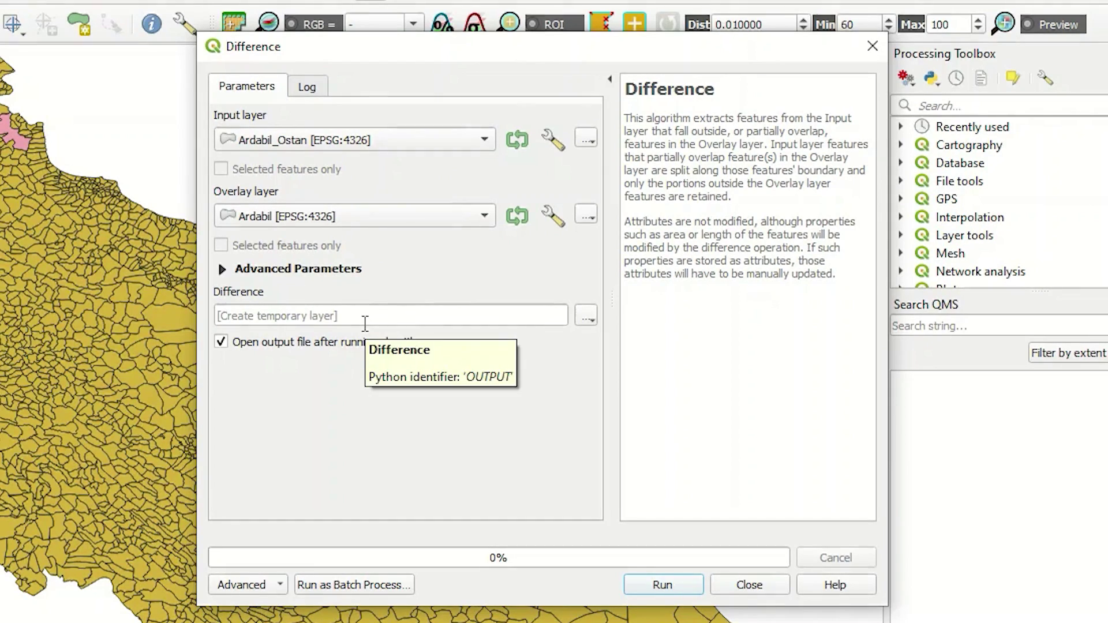
pyautogui.click(664, 585)
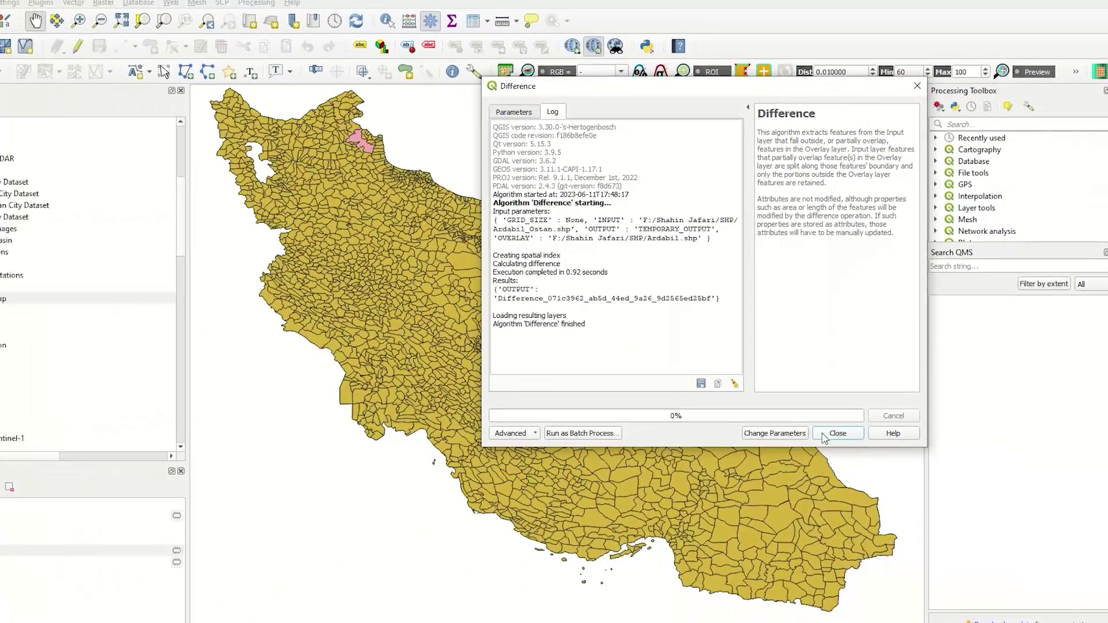
pyautogui.click(824, 457)
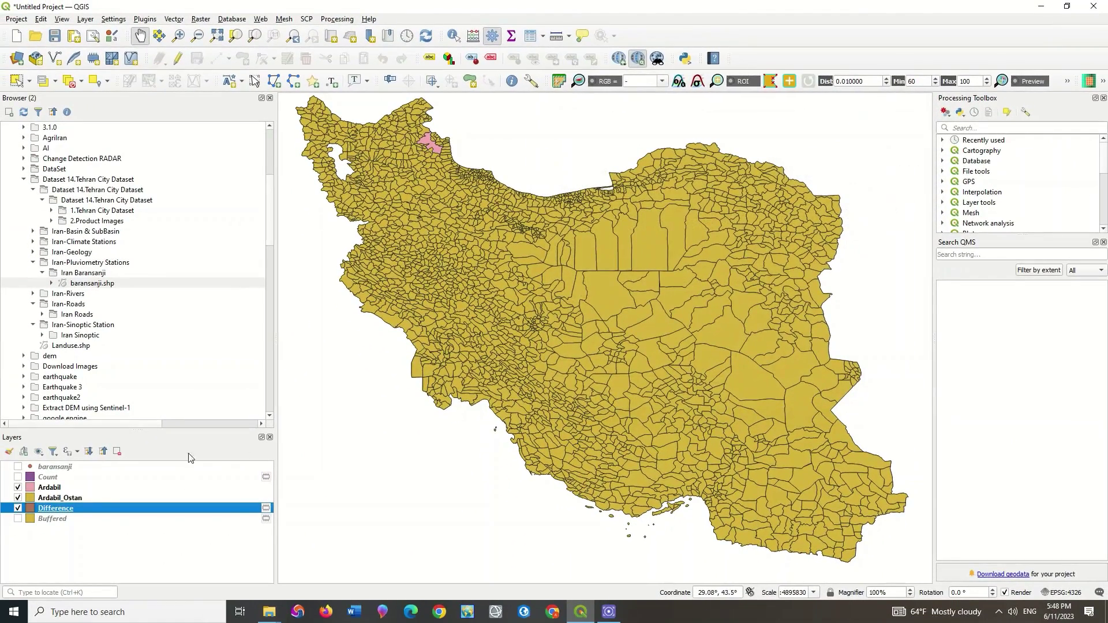
# Hide the Ardabil and Ardabil_Ostan layers to leave only Difference displayed, briefly overlaying Ardabil for comparison.
pyautogui.click(18, 488)
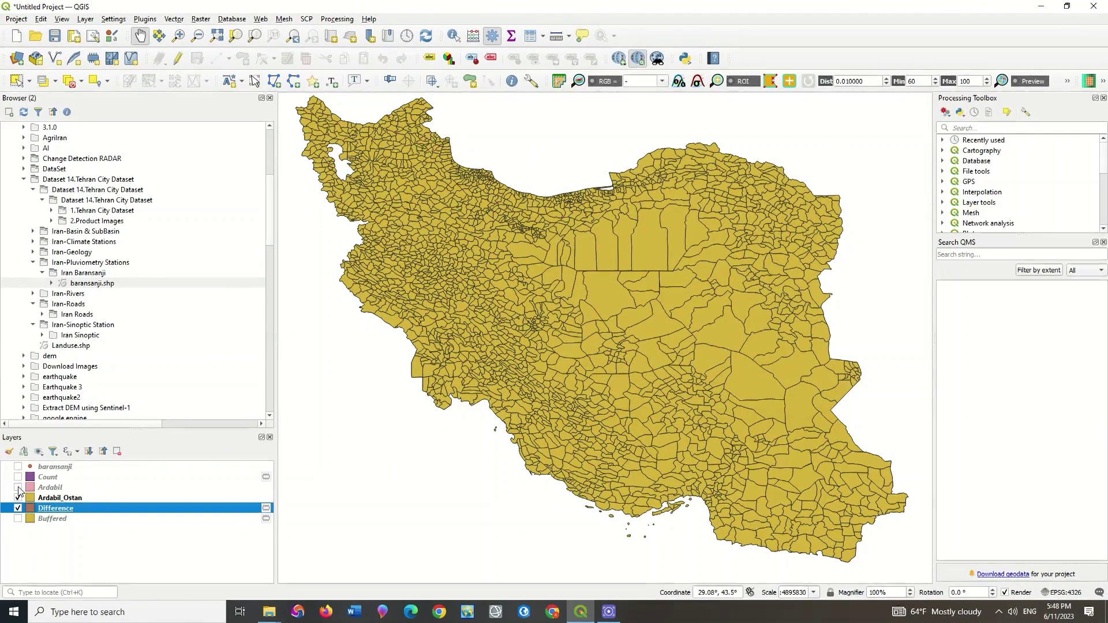
pyautogui.click(18, 499)
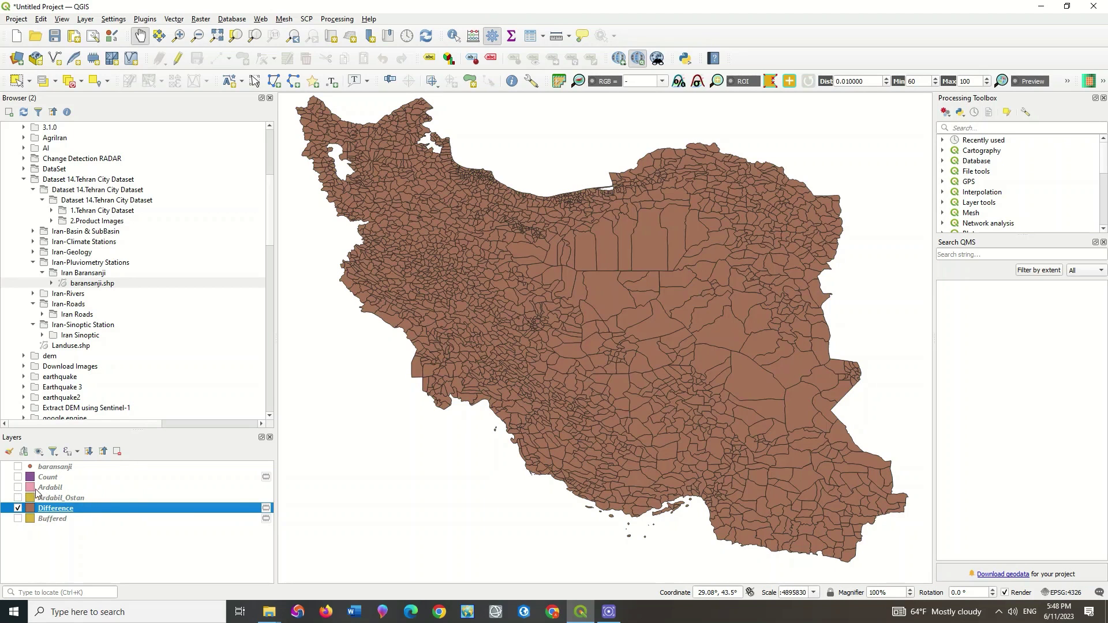
pyautogui.click(18, 488)
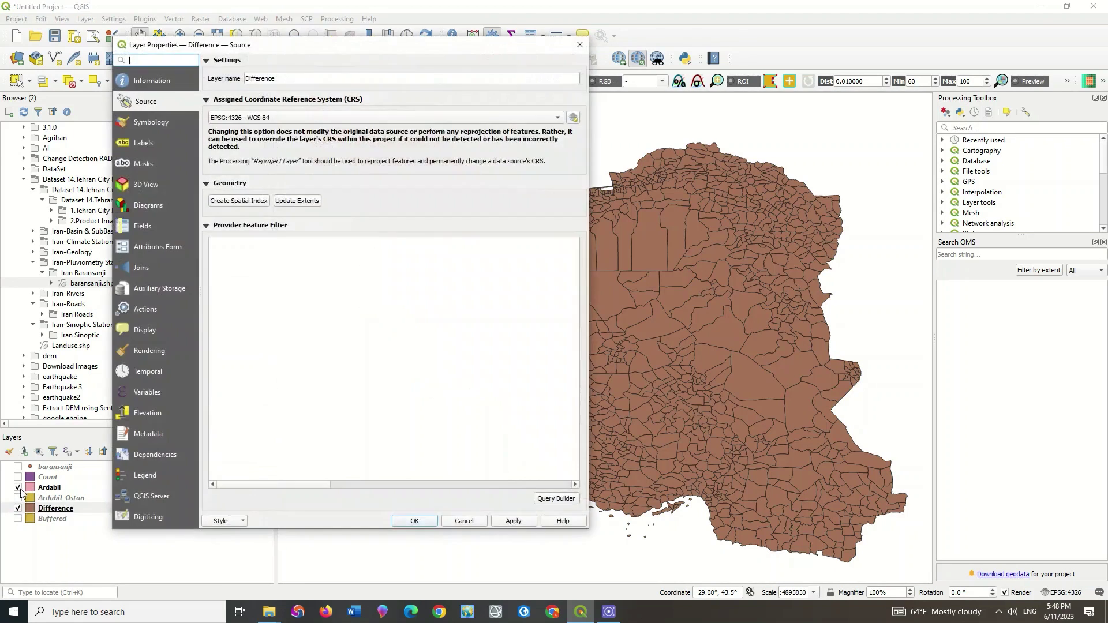
pyautogui.click(580, 45)
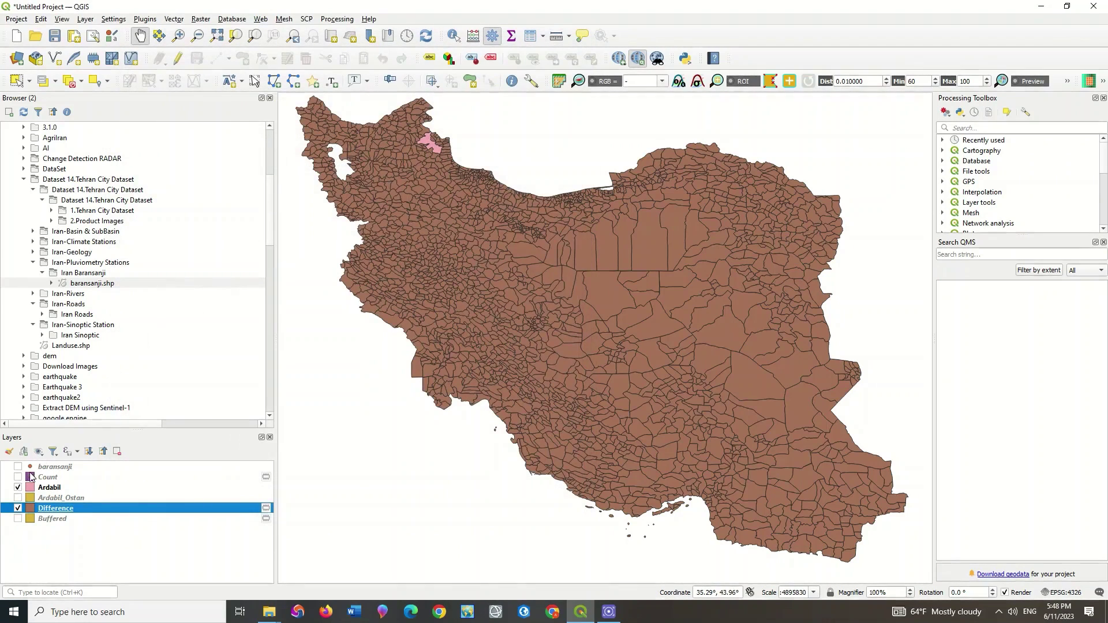
pyautogui.click(18, 488)
# Examine the Ardabil area of the Difference layer up close, toggling the Ardabil and Difference layers to compare their extents.
pyautogui.moveTo(329, 193); pyautogui.dragTo(358, 271)
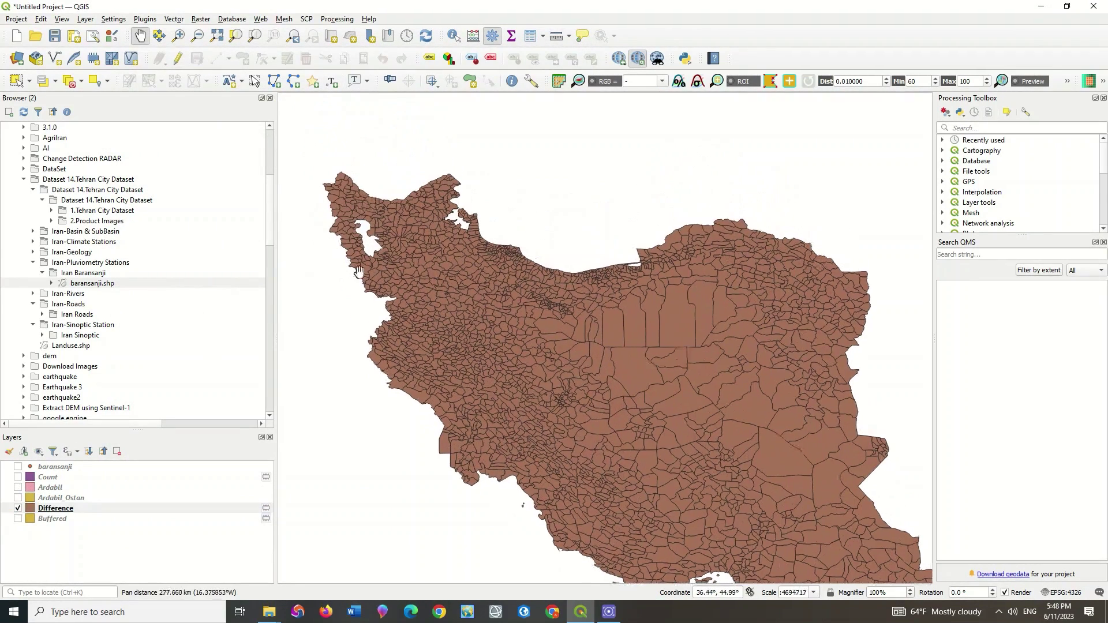
pyautogui.scroll(2, 405, 194)
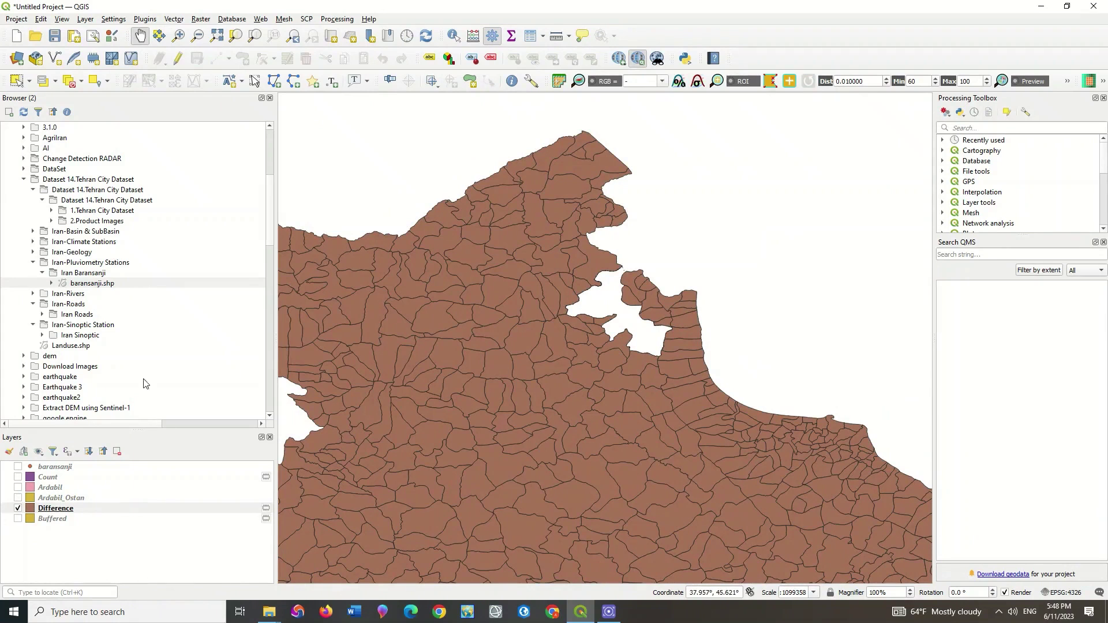
pyautogui.click(18, 488)
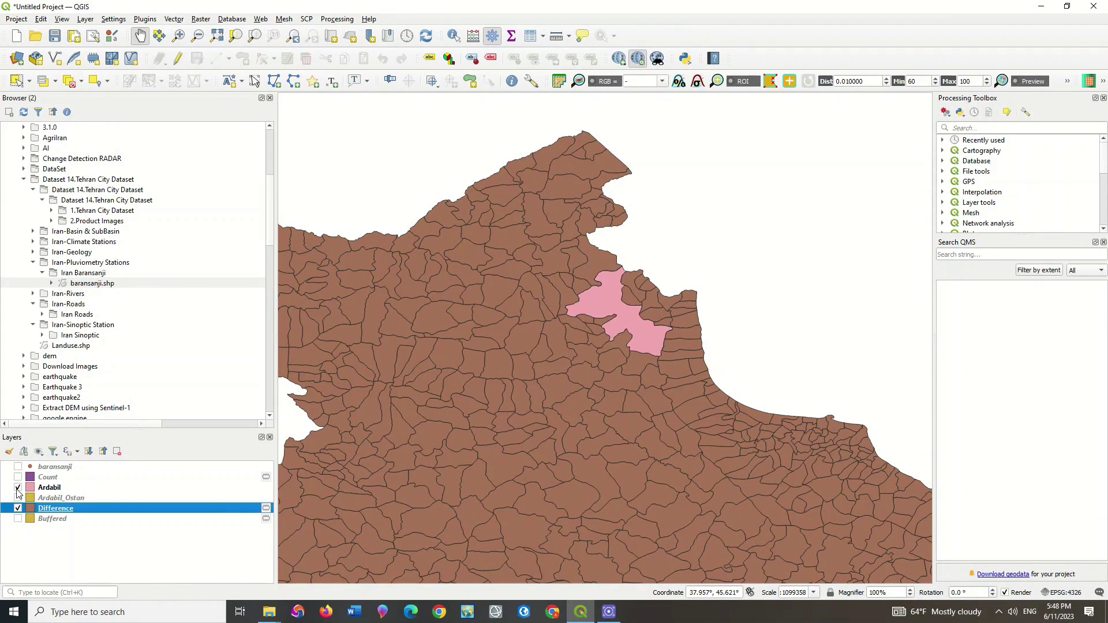
pyautogui.click(18, 508)
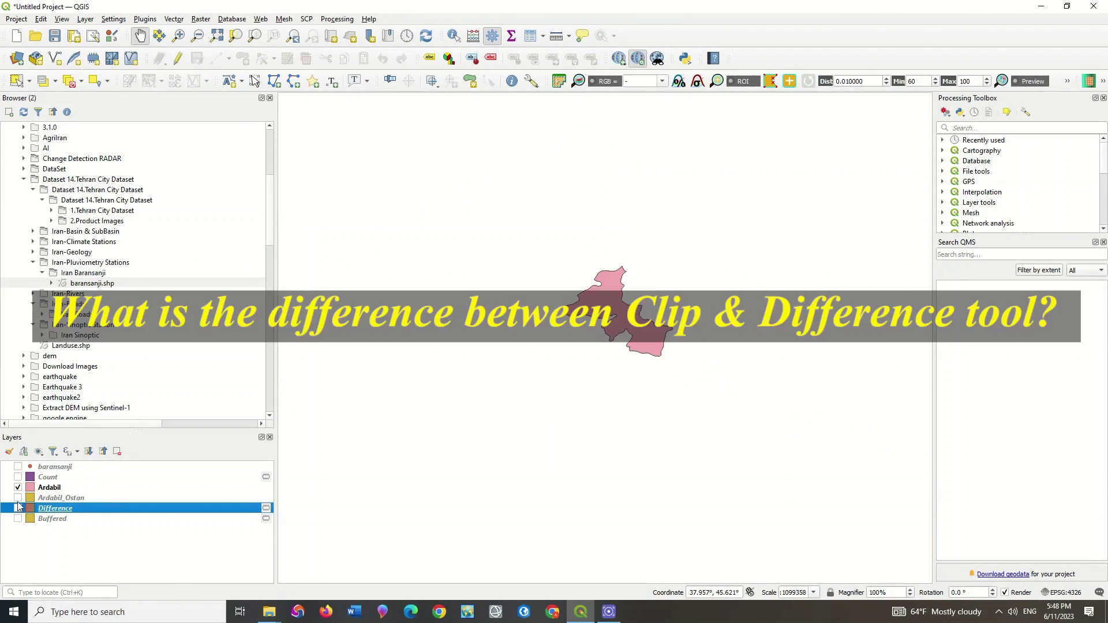
pyautogui.click(18, 488)
pyautogui.click(18, 509)
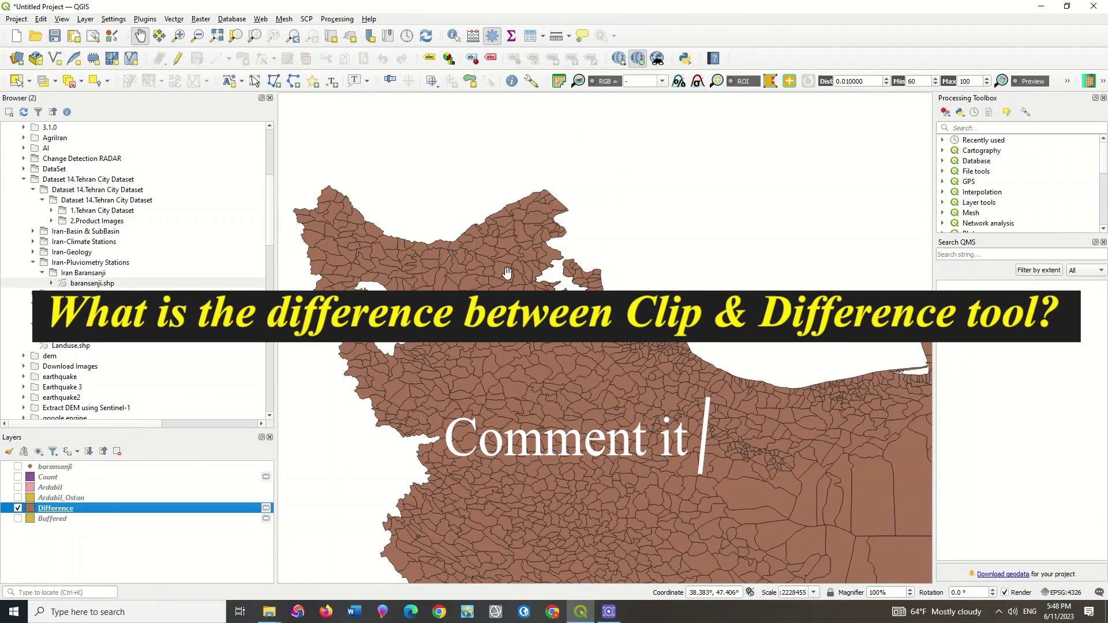
pyautogui.scroll(-1, 505, 248)
pyautogui.moveTo(501, 314); pyautogui.dragTo(477, 273)
pyautogui.moveTo(499, 309); pyautogui.dragTo(529, 302)
pyautogui.scroll(-1, 474, 276)
pyautogui.scroll(-1, 511, 306)
pyautogui.scroll(1, 529, 302)
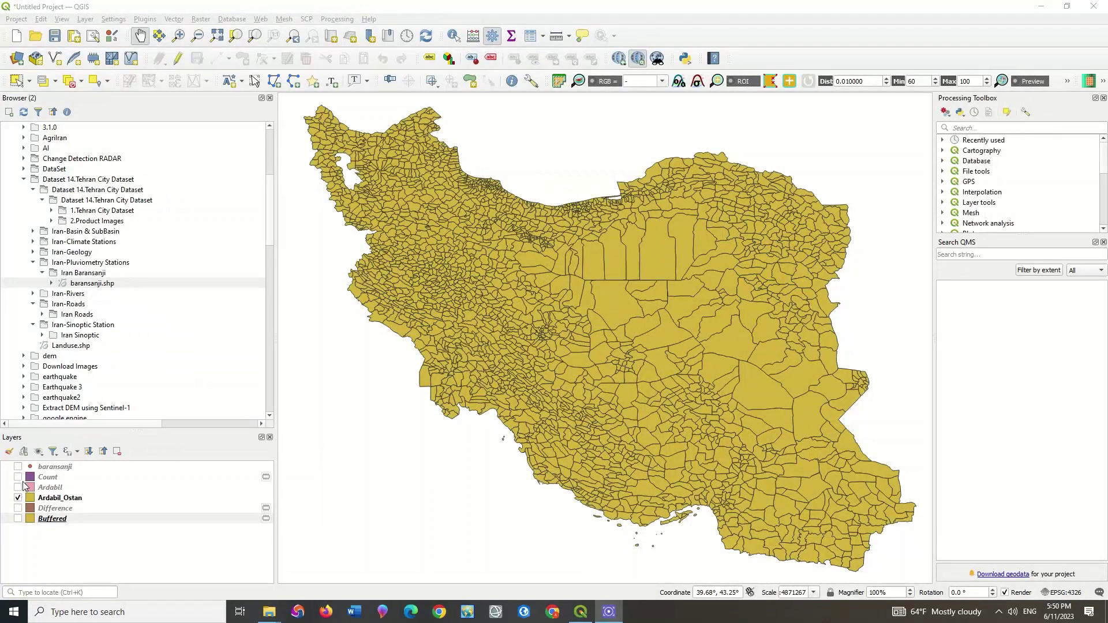
# Show the Buffered layer together with Ardabil_Ostan so both full extents can be seen.
pyautogui.click(18, 519)
pyautogui.scroll(-1, 404, 416)
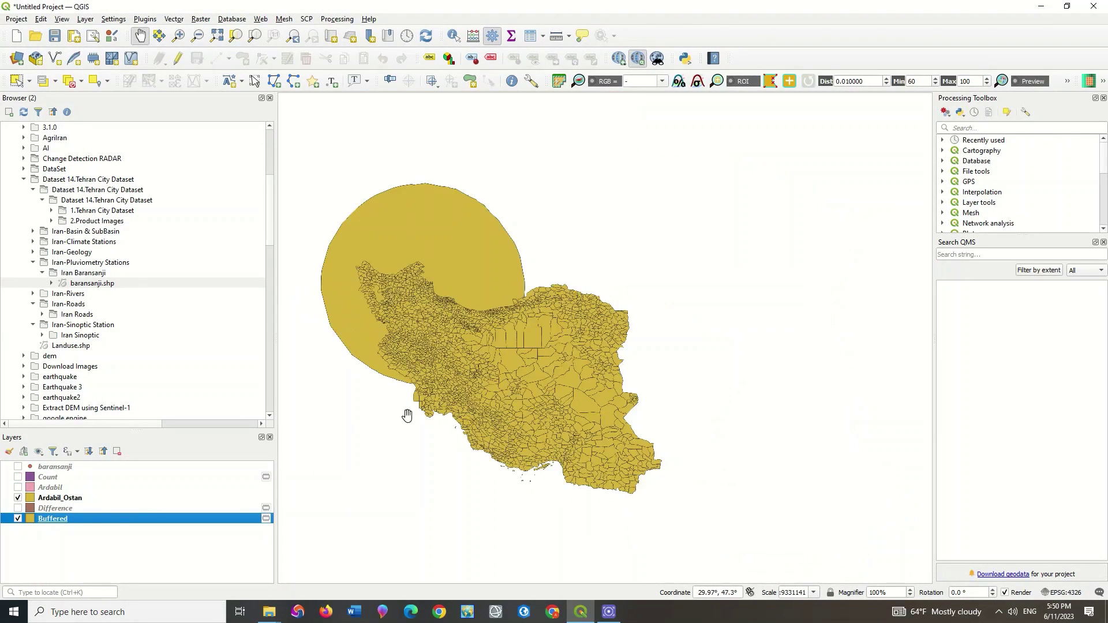
pyautogui.moveTo(410, 372); pyautogui.dragTo(427, 354)
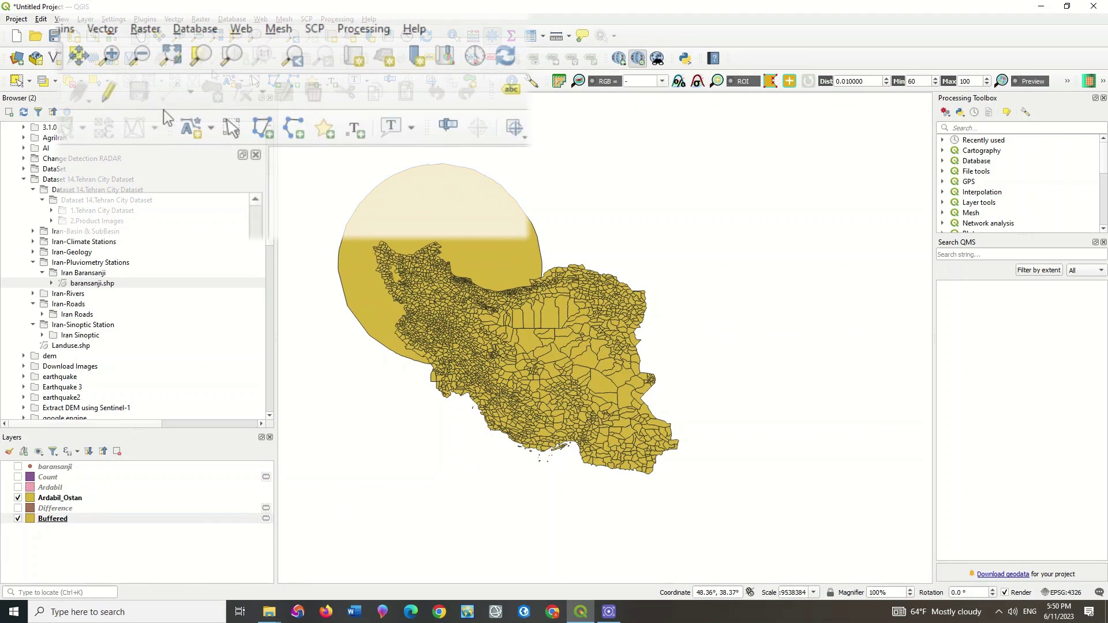
# Run the Intersection geoprocessing tool with Ardabil_Ostan as input layer and Buffered as overlay layer, output as a temporary layer.
pyautogui.click(97, 29)
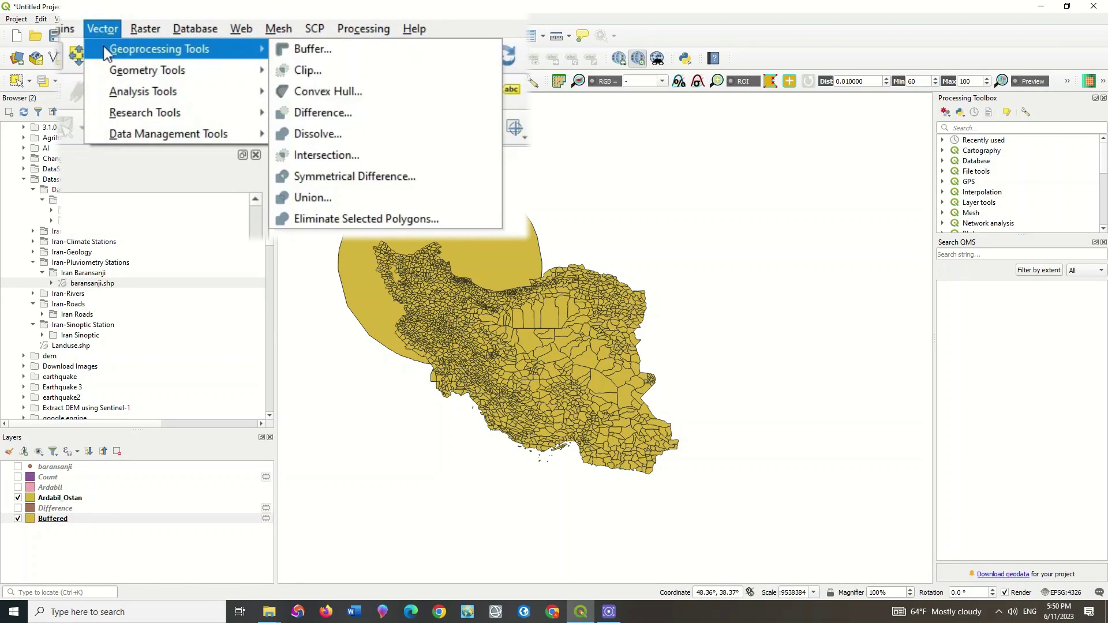
pyautogui.moveTo(243, 36)
pyautogui.moveTo(99, 27)
pyautogui.moveTo(160, 54)
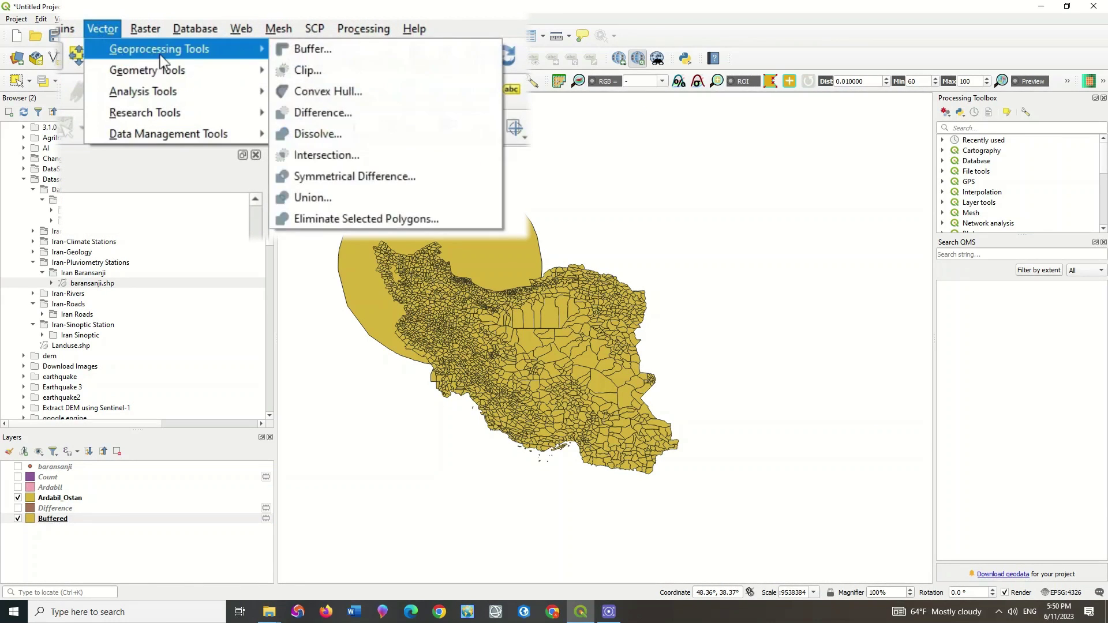
pyautogui.click(419, 151)
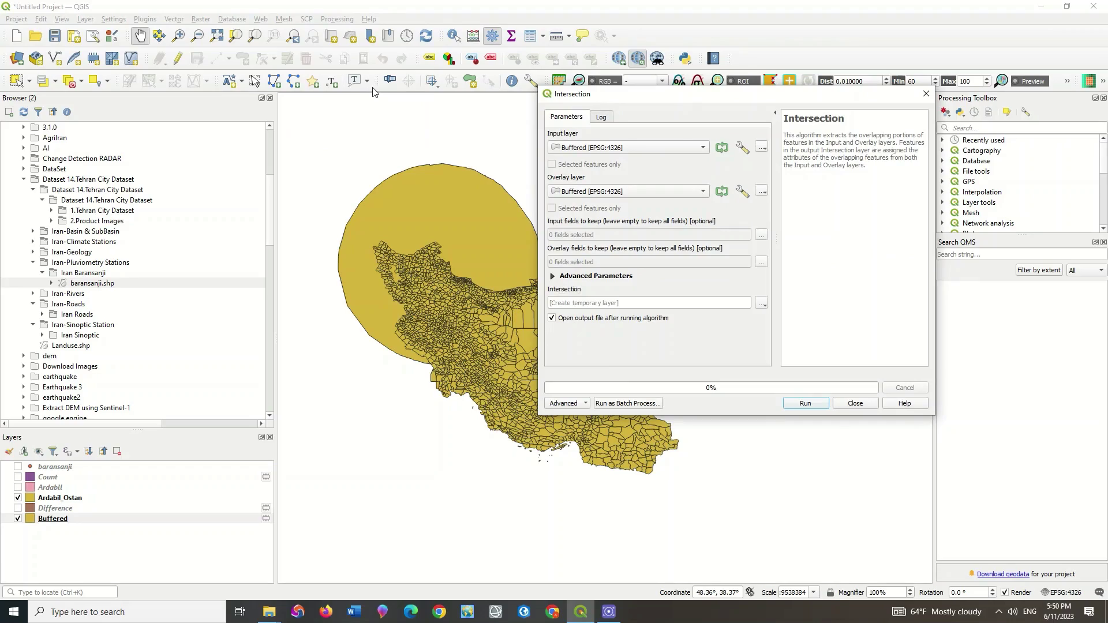
pyautogui.click(630, 148)
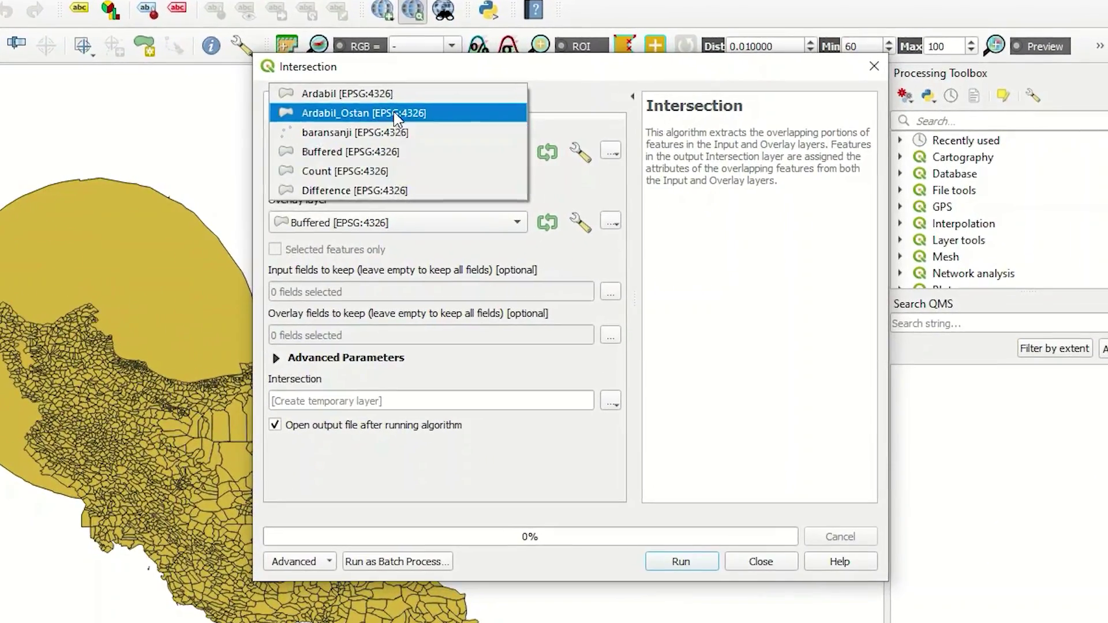
pyautogui.click(415, 115)
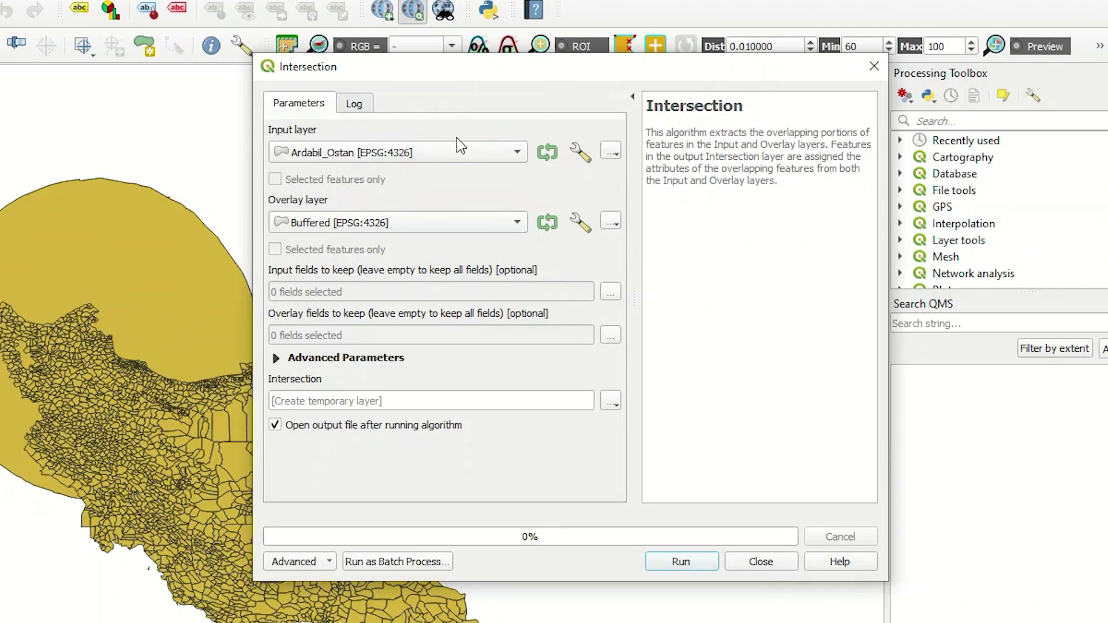
pyautogui.click(404, 222)
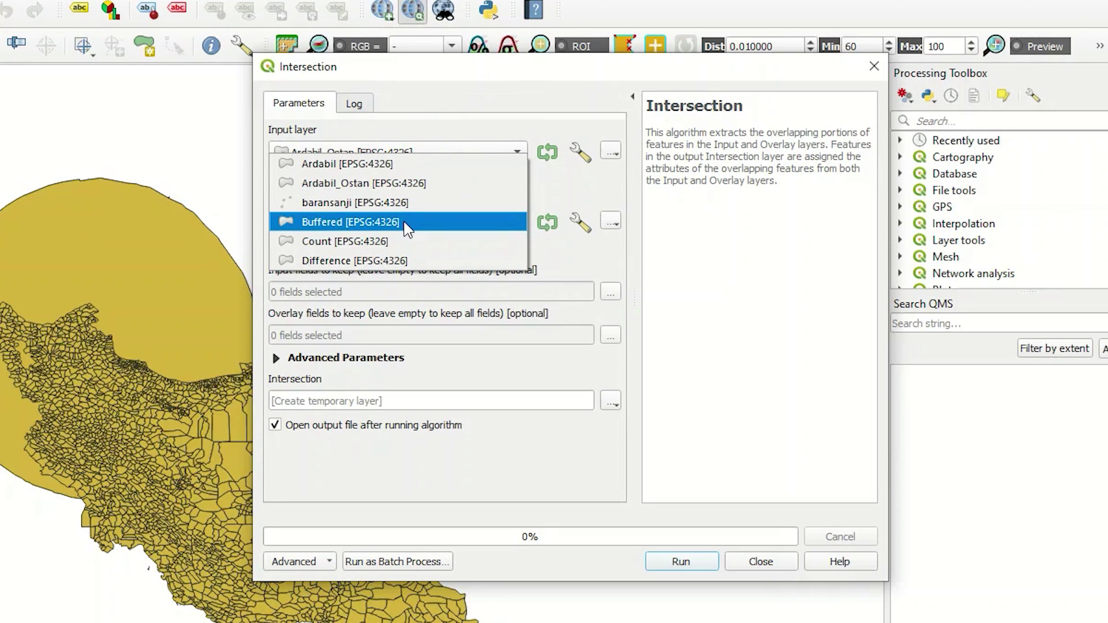
pyautogui.click(407, 225)
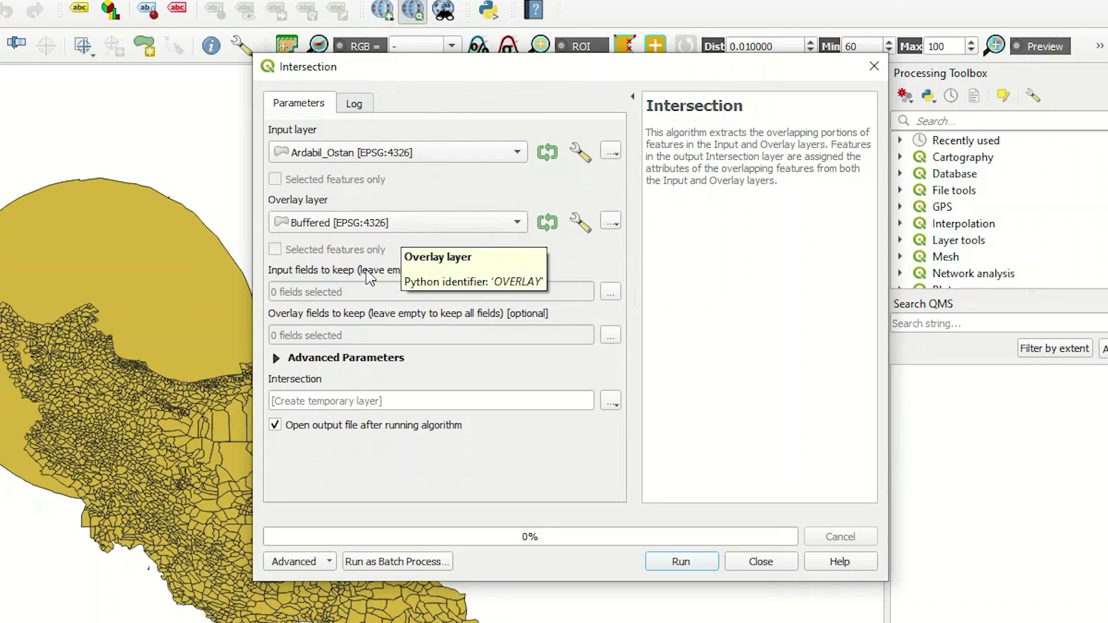
pyautogui.click(671, 563)
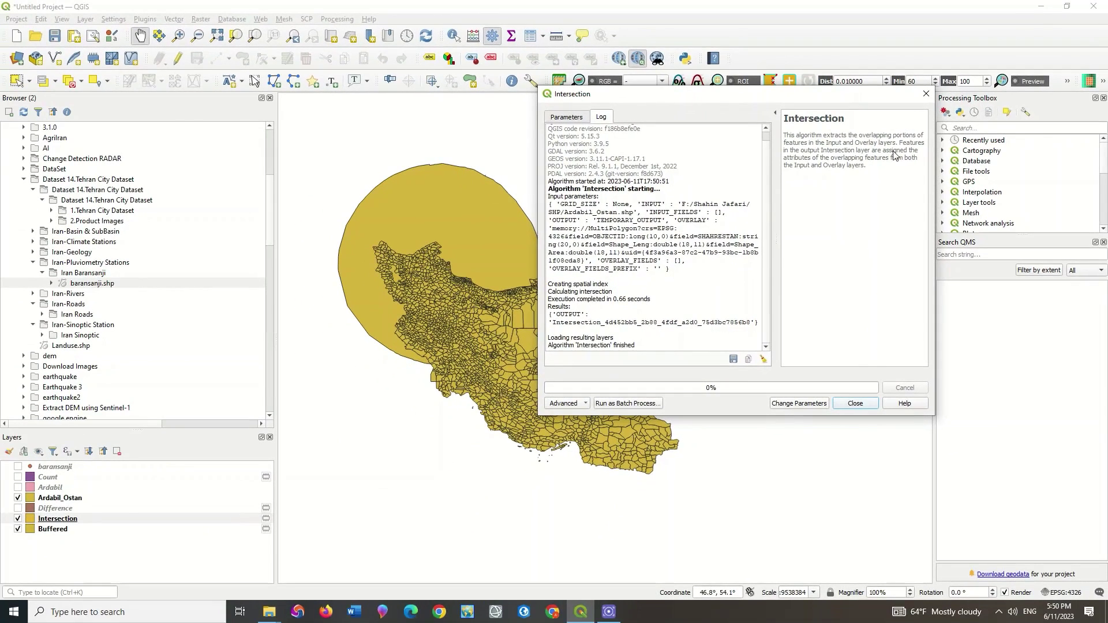
pyautogui.click(927, 93)
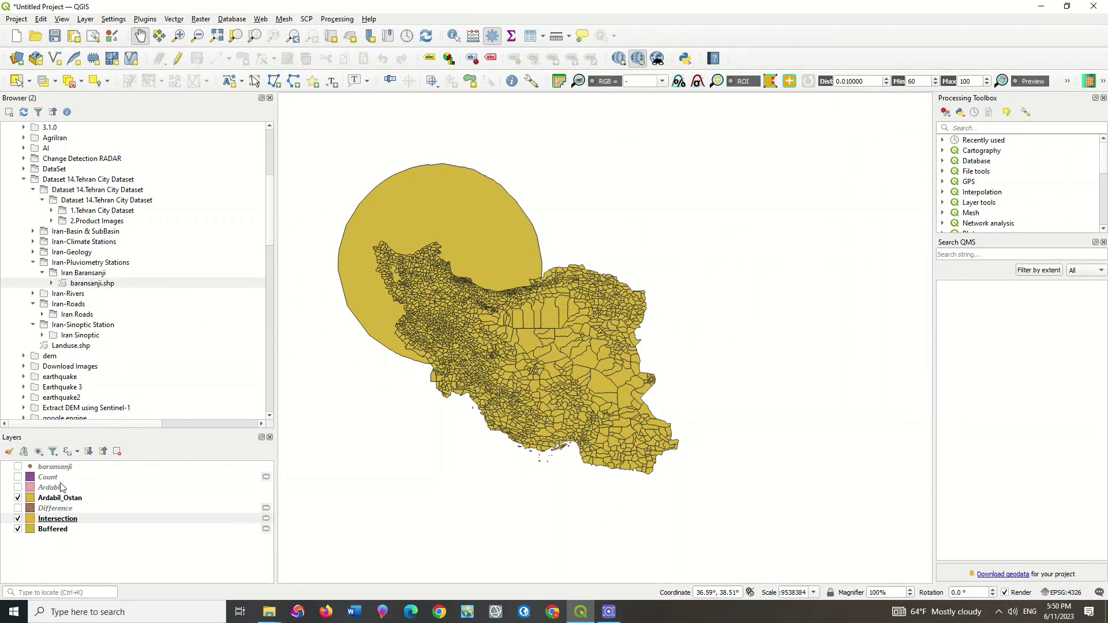
# Hide Ardabil_Ostan and Buffered and toggle the Intersection layer off and on to view its result alone.
pyautogui.click(18, 497)
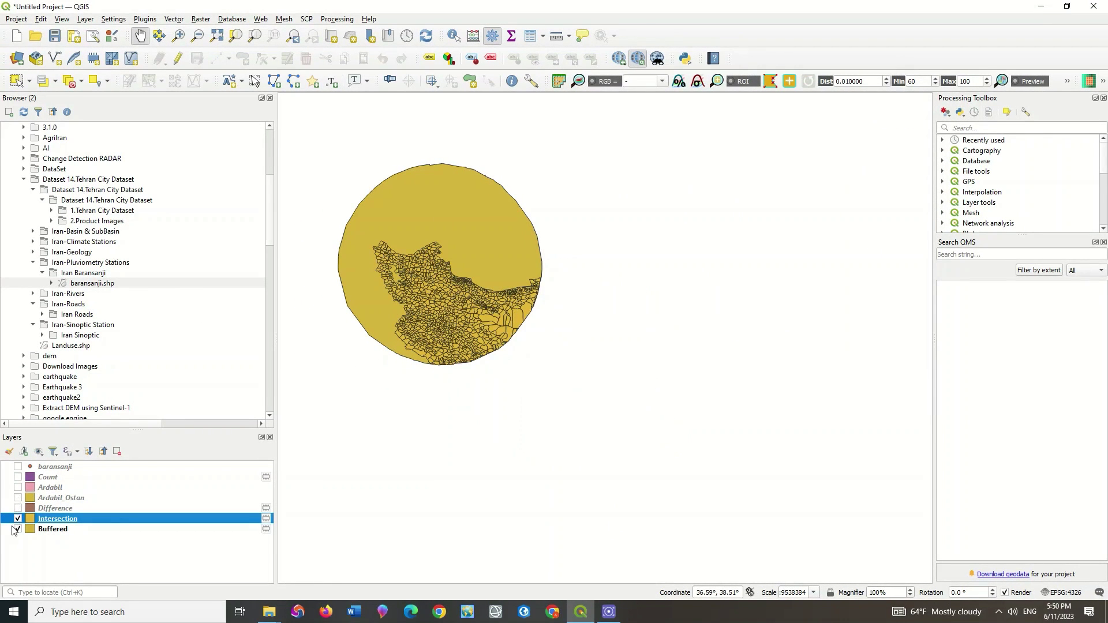
pyautogui.click(18, 530)
pyautogui.click(18, 519)
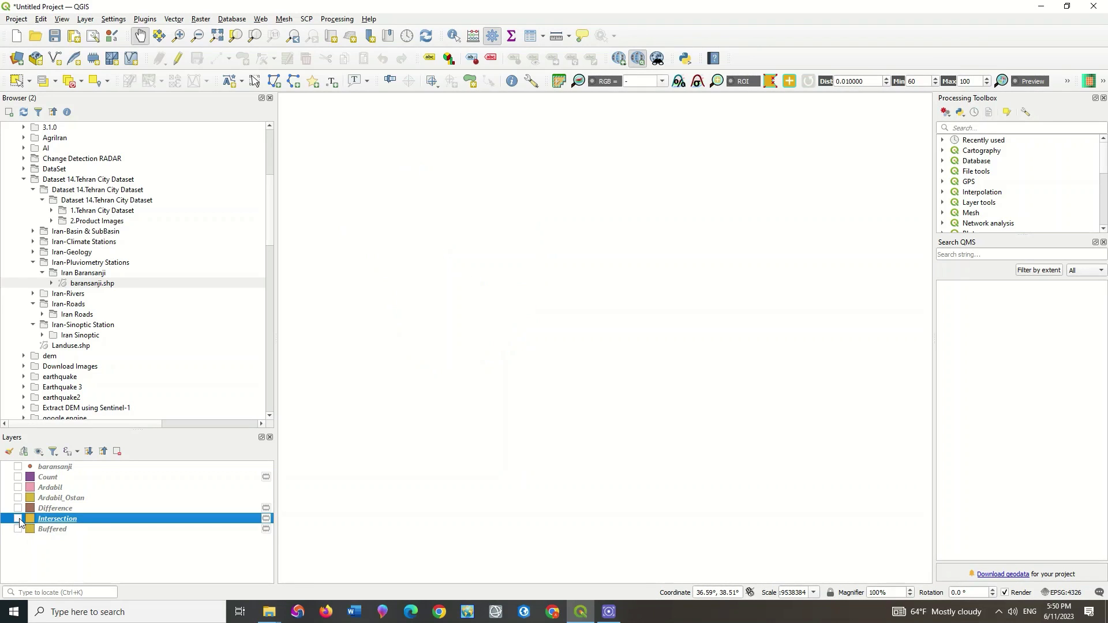
pyautogui.click(18, 519)
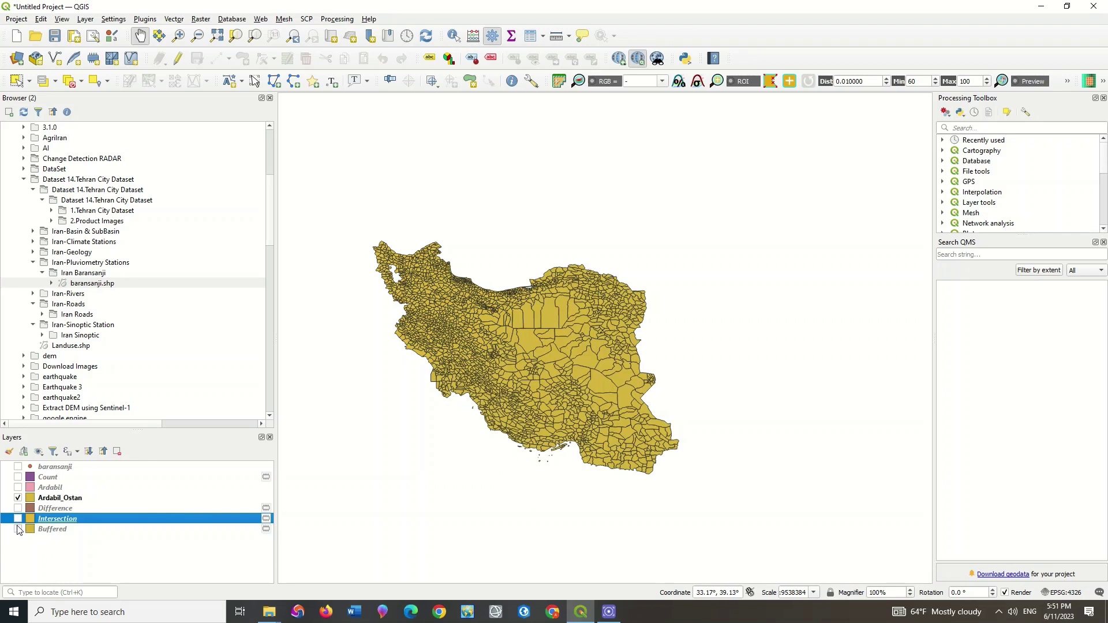
# Show Buffered again and run Symmetrical Difference with Ardabil_Ostan as input layer and Buffered as overlay layer, output as a temporary layer.
pyautogui.click(18, 530)
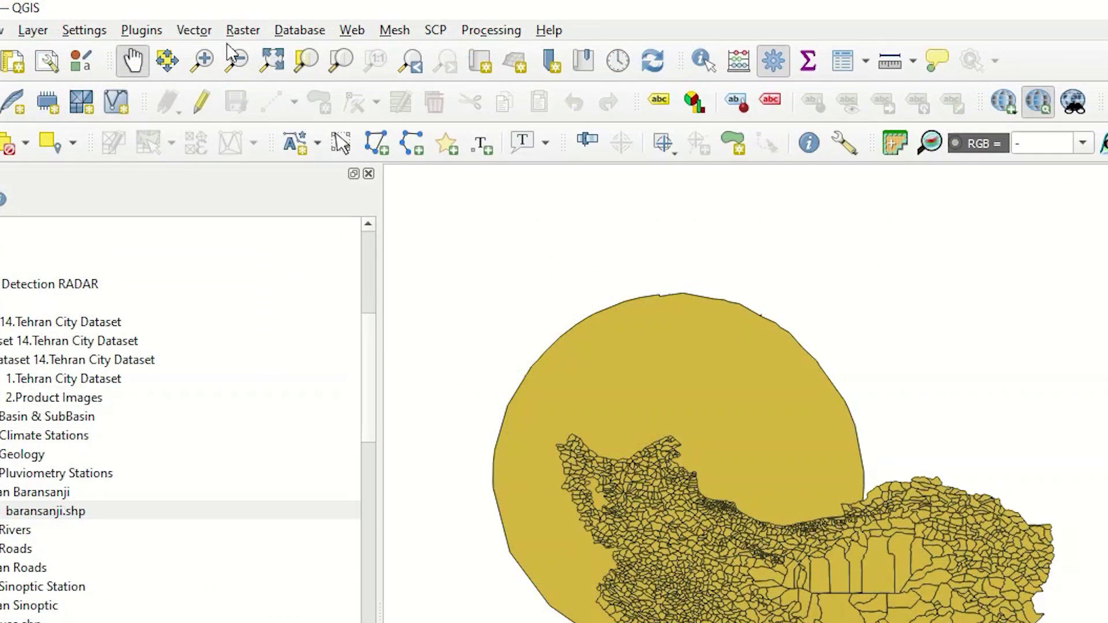
pyautogui.click(182, 21)
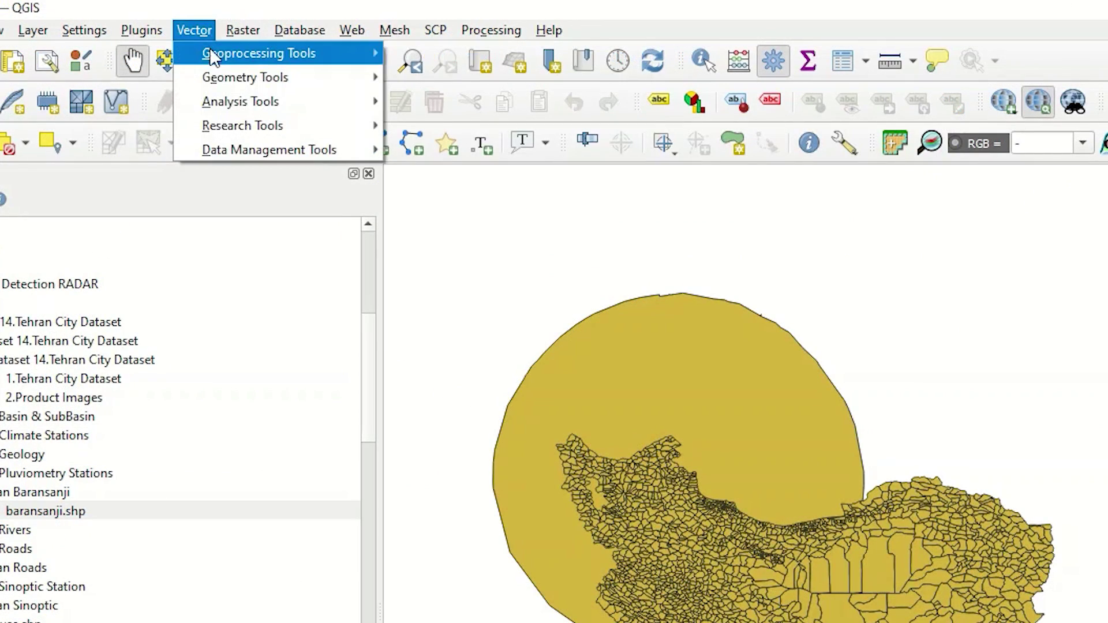
pyautogui.moveTo(228, 51)
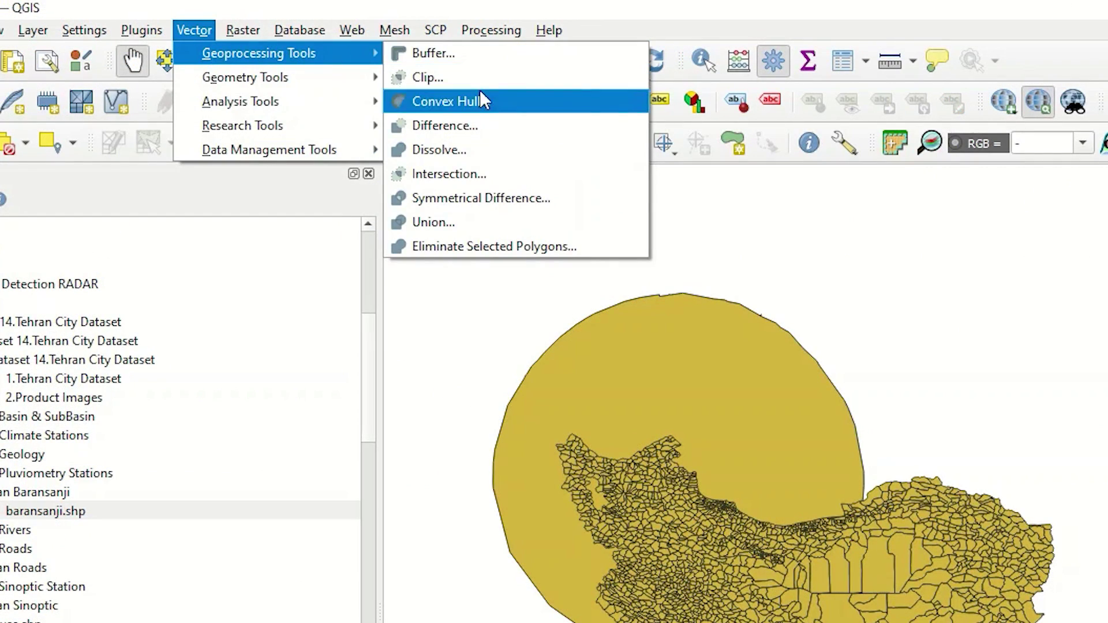
pyautogui.click(592, 198)
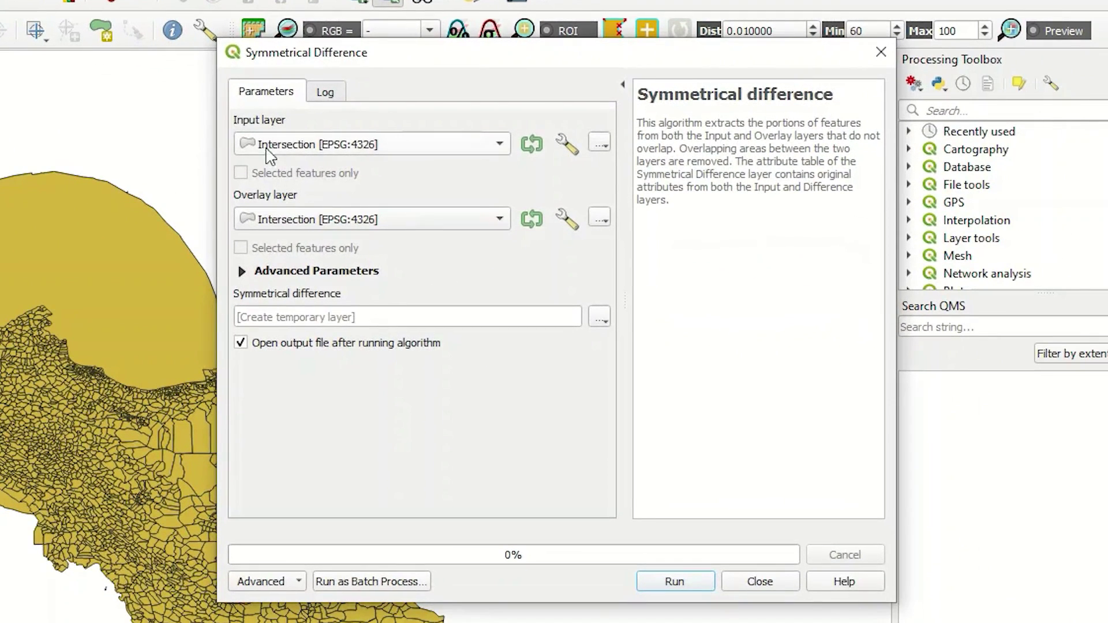
pyautogui.click(292, 147)
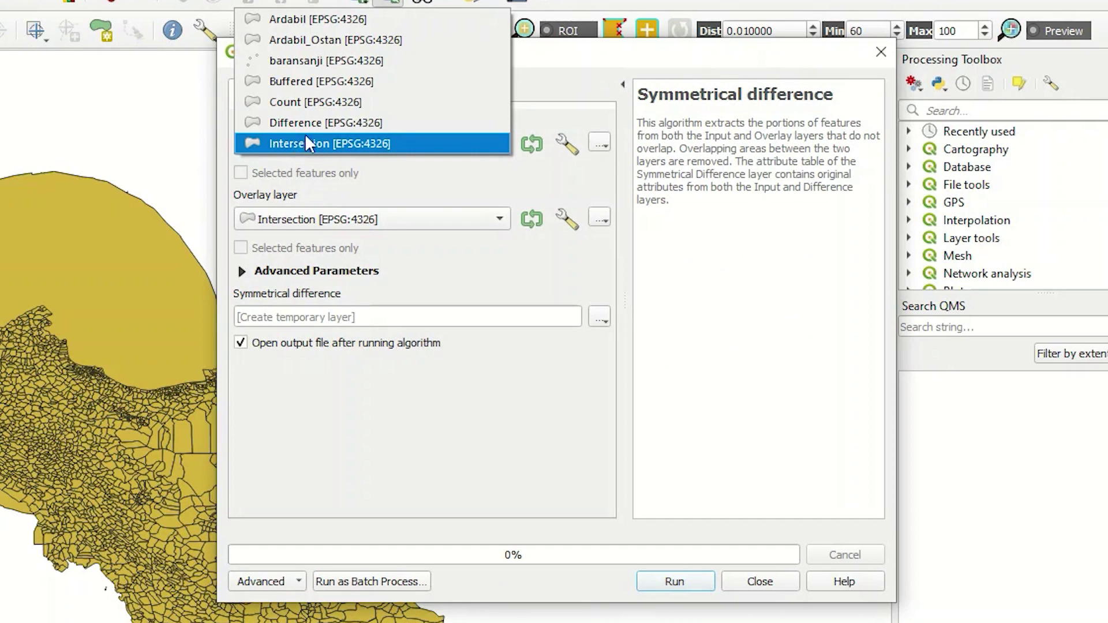
pyautogui.click(341, 40)
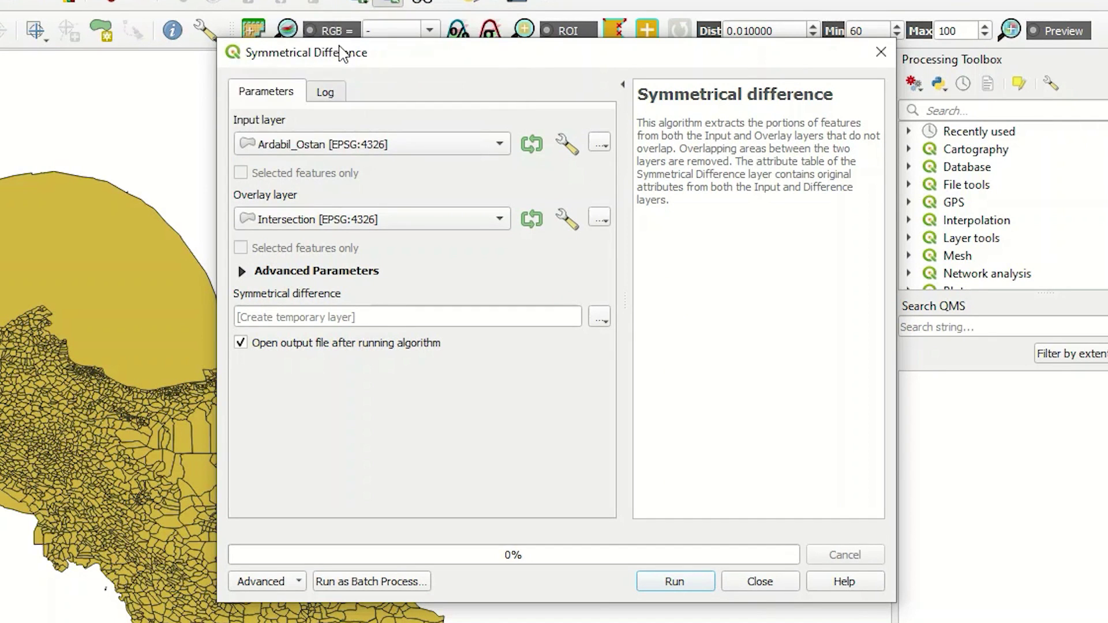
pyautogui.click(412, 228)
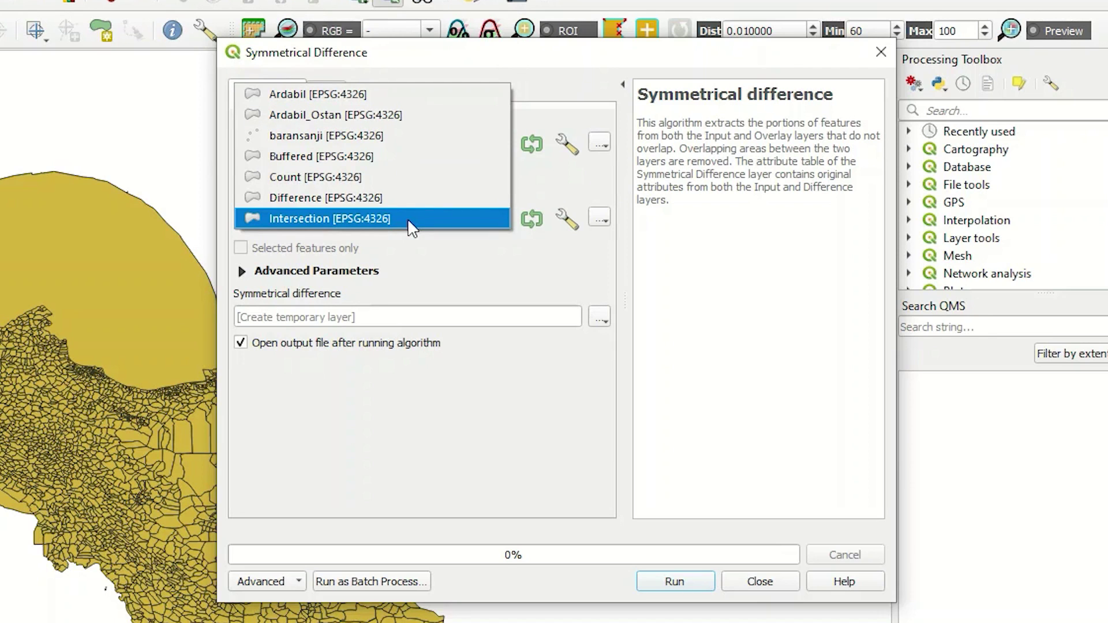
pyautogui.click(390, 156)
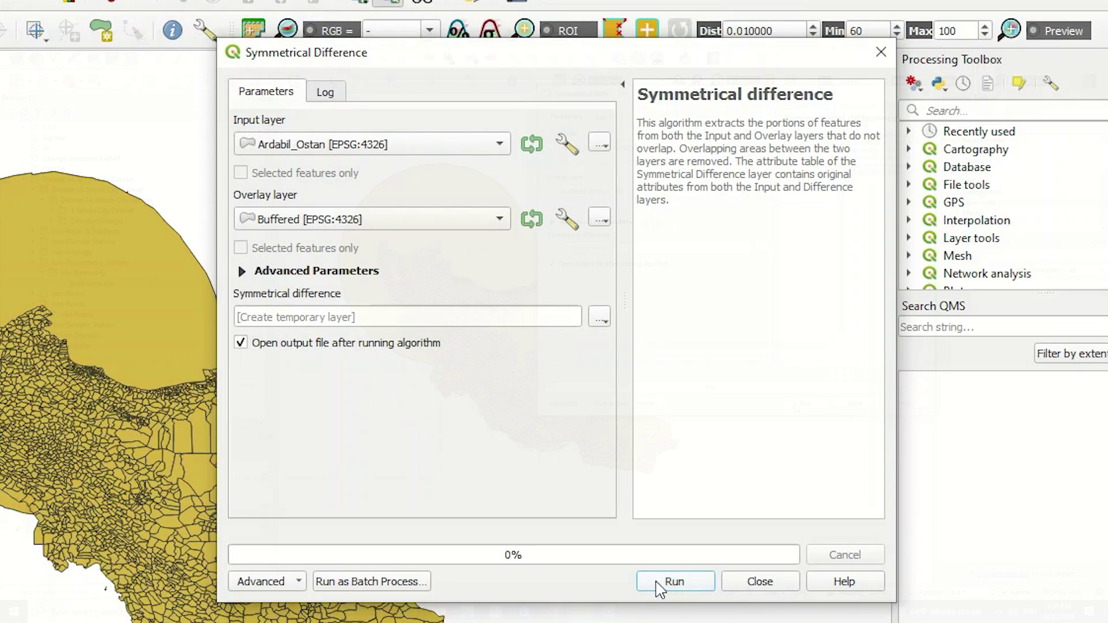
pyautogui.click(660, 582)
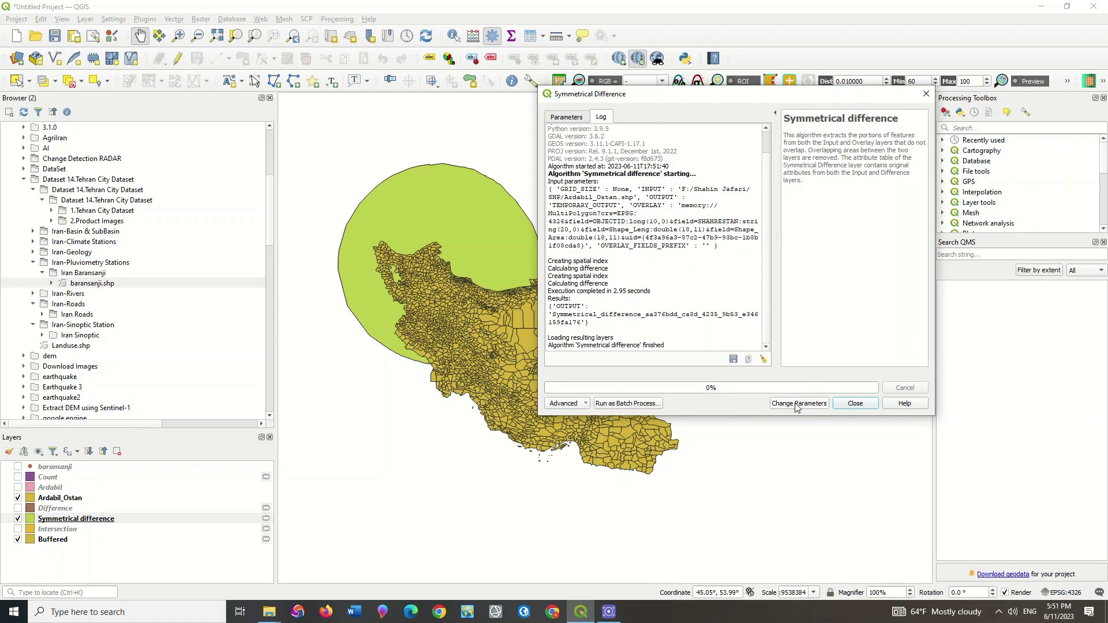
pyautogui.click(926, 93)
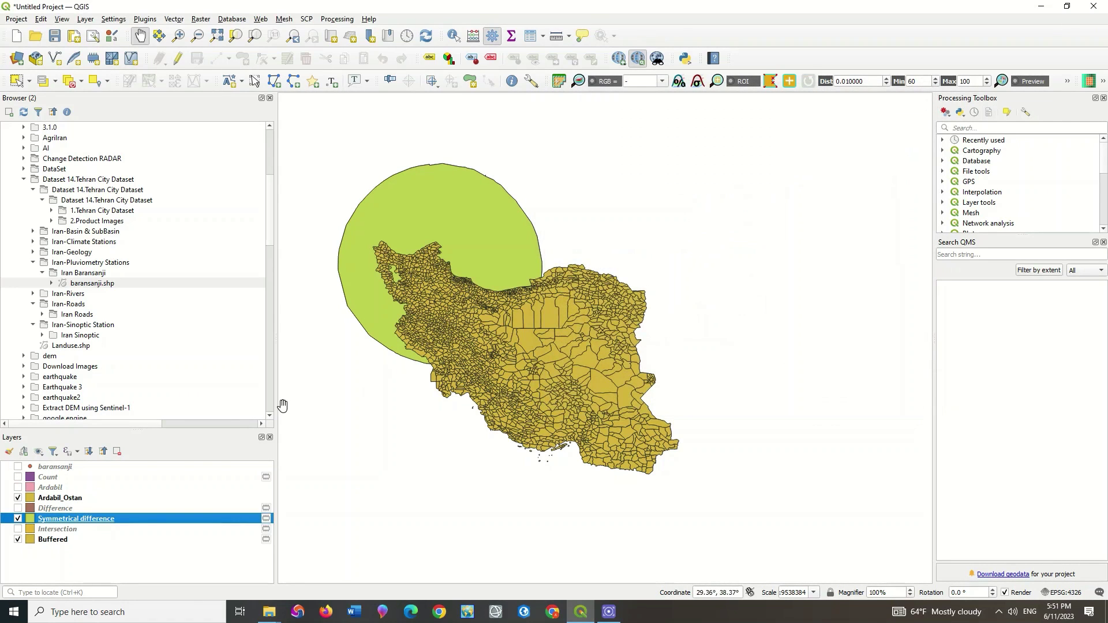
# Hide Ardabil_Ostan and Buffered to view the Symmetrical difference result alone, and compare it by briefly showing each source layer again.
pyautogui.click(19, 498)
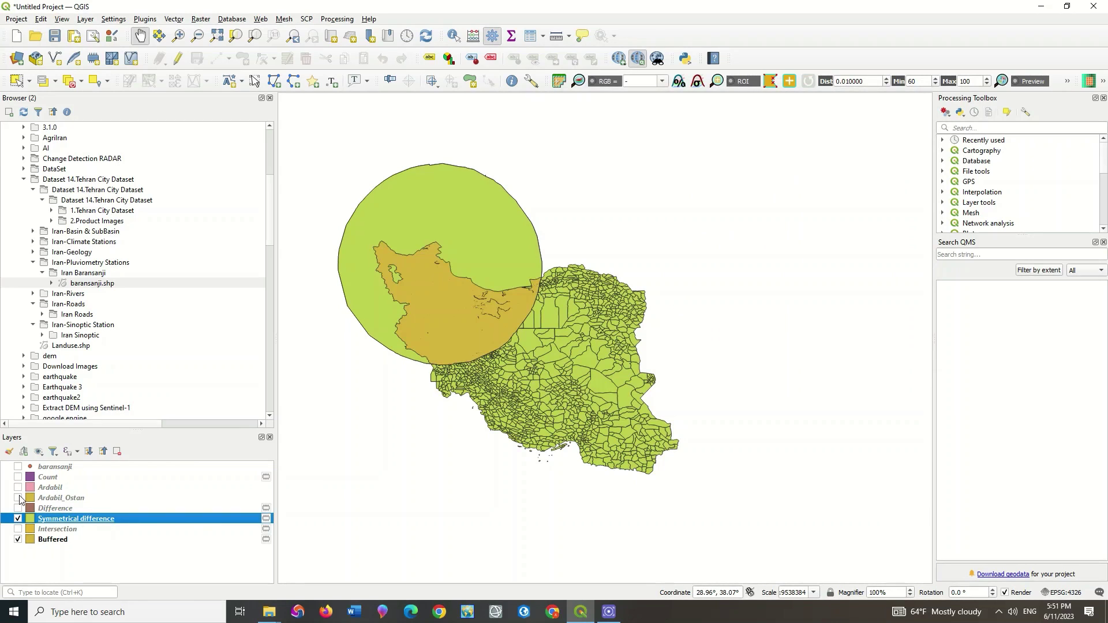
pyautogui.click(17, 540)
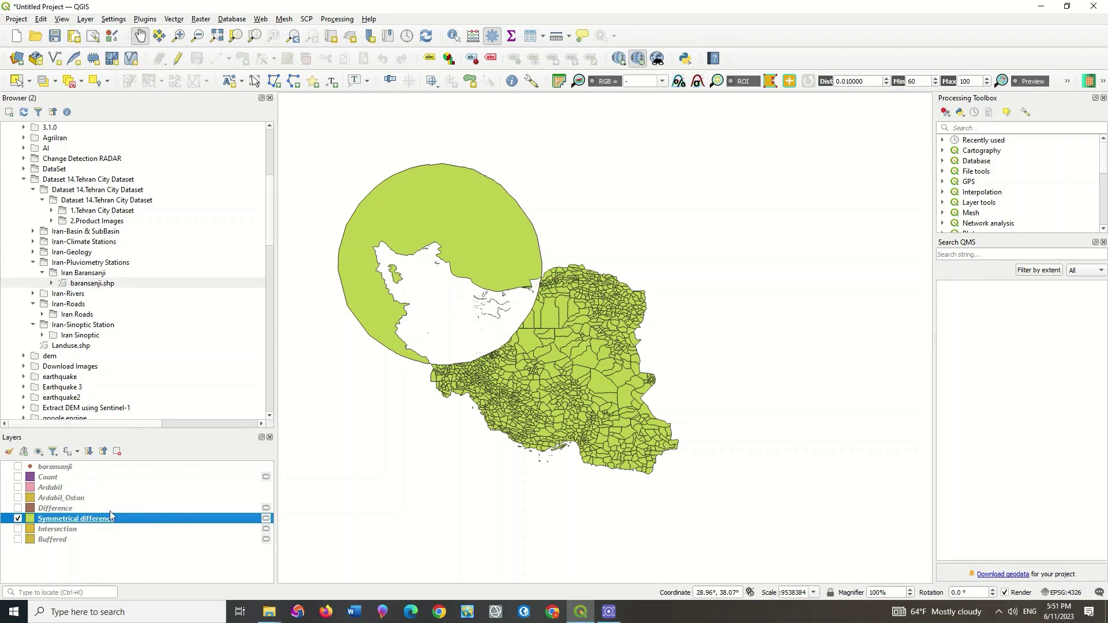
pyautogui.moveTo(432, 286); pyautogui.dragTo(477, 276)
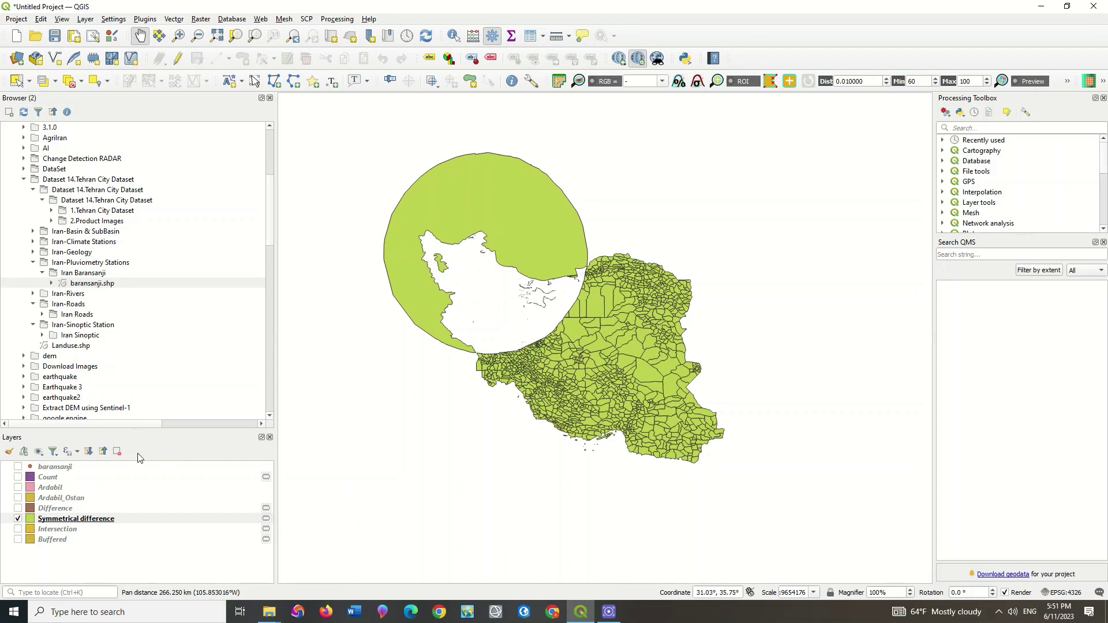
pyautogui.click(17, 498)
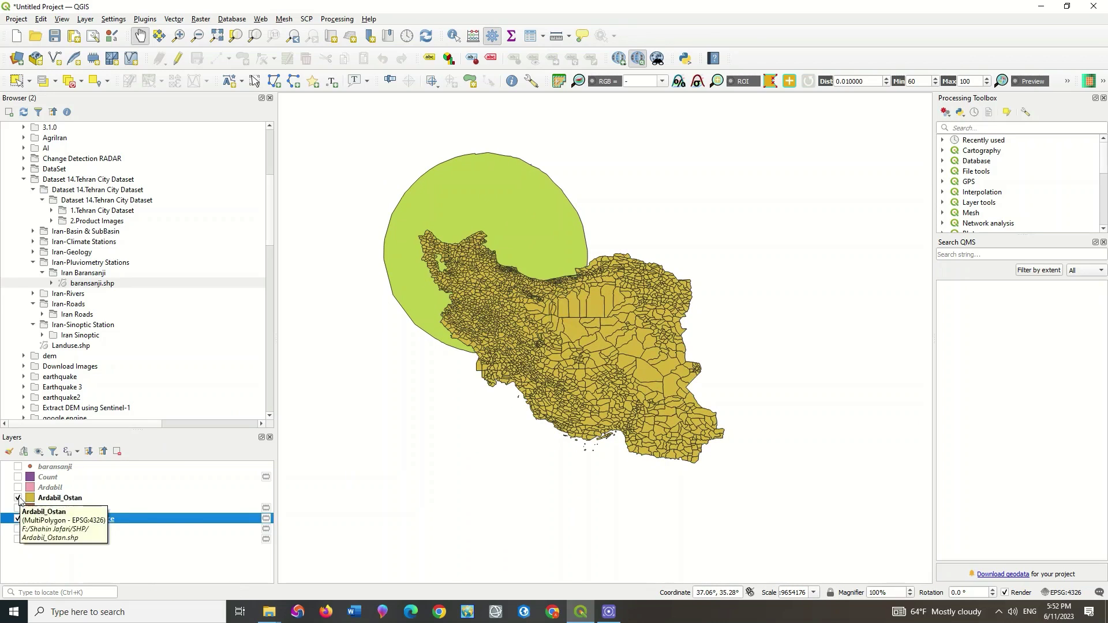
pyautogui.click(18, 499)
pyautogui.click(18, 540)
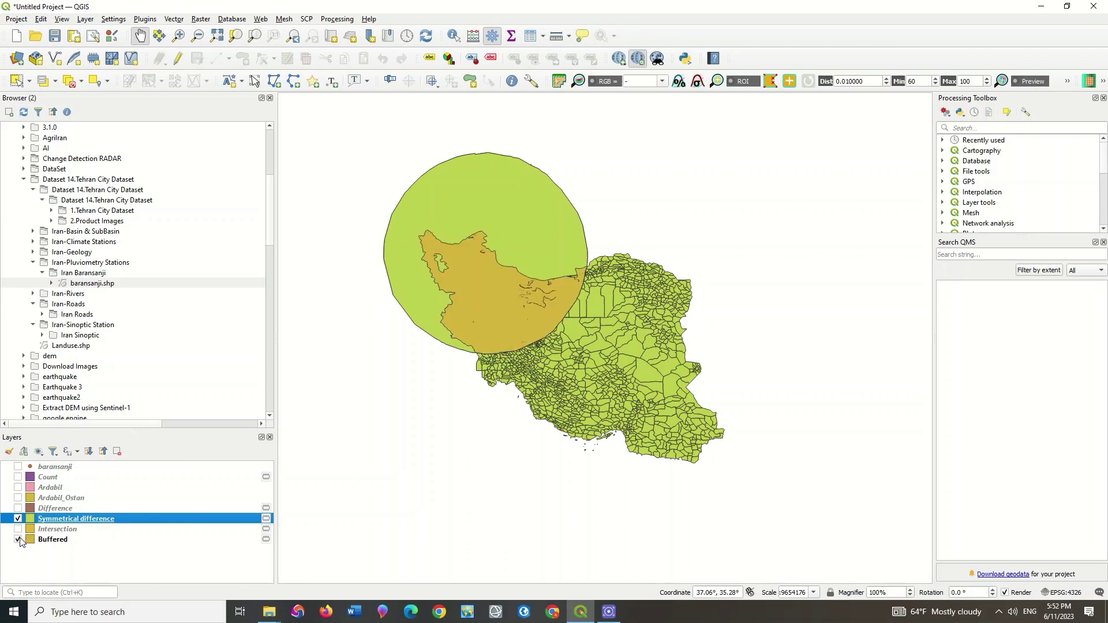
pyautogui.click(18, 540)
# Hide the Symmetrical difference layer and show the Ardabil_Ostan and Ardabil layers.
pyautogui.click(17, 519)
pyautogui.click(18, 498)
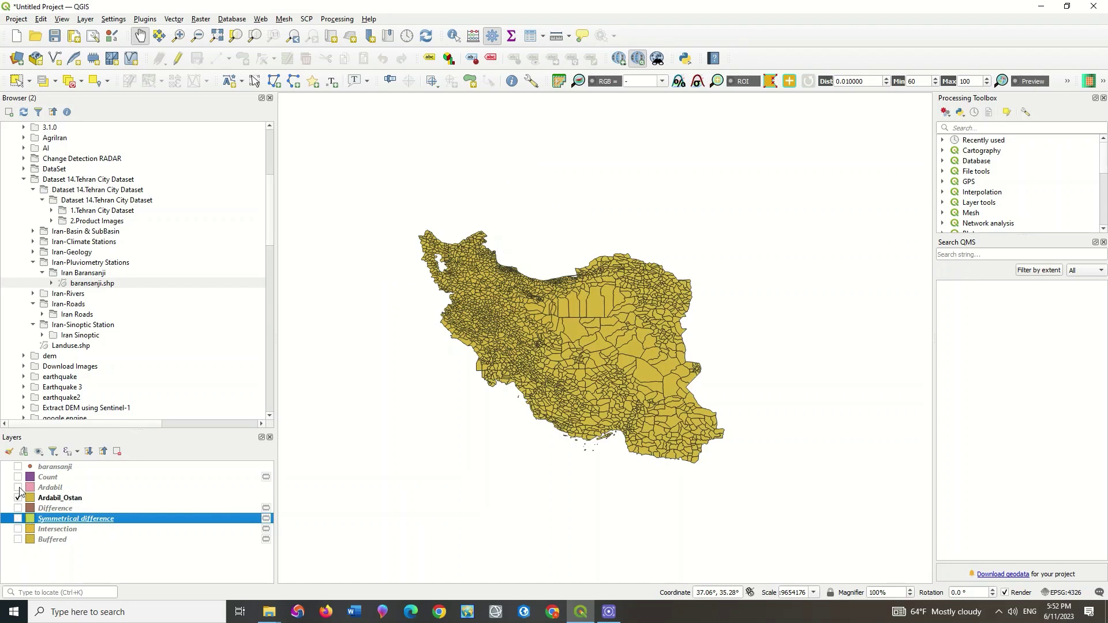
pyautogui.click(18, 488)
pyautogui.scroll(1, 502, 231)
pyautogui.moveTo(453, 306); pyautogui.dragTo(466, 268)
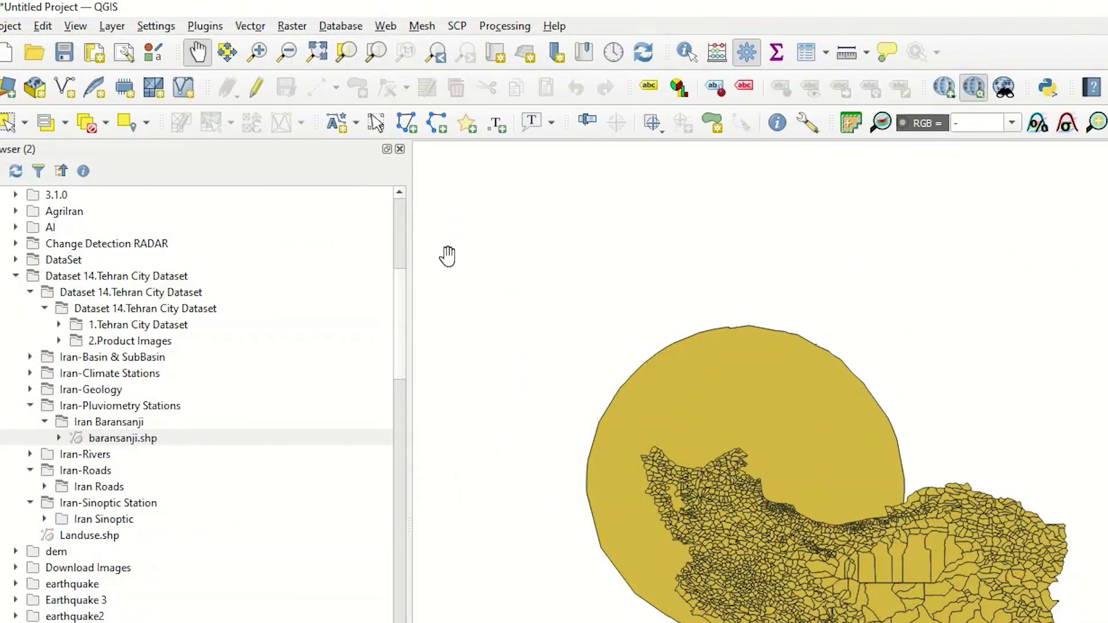
# Run Union with Ardabil_Ostan as input layer and Buffered as overlay layer, output as a temporary layer.
pyautogui.click(249, 28)
pyautogui.moveTo(284, 49)
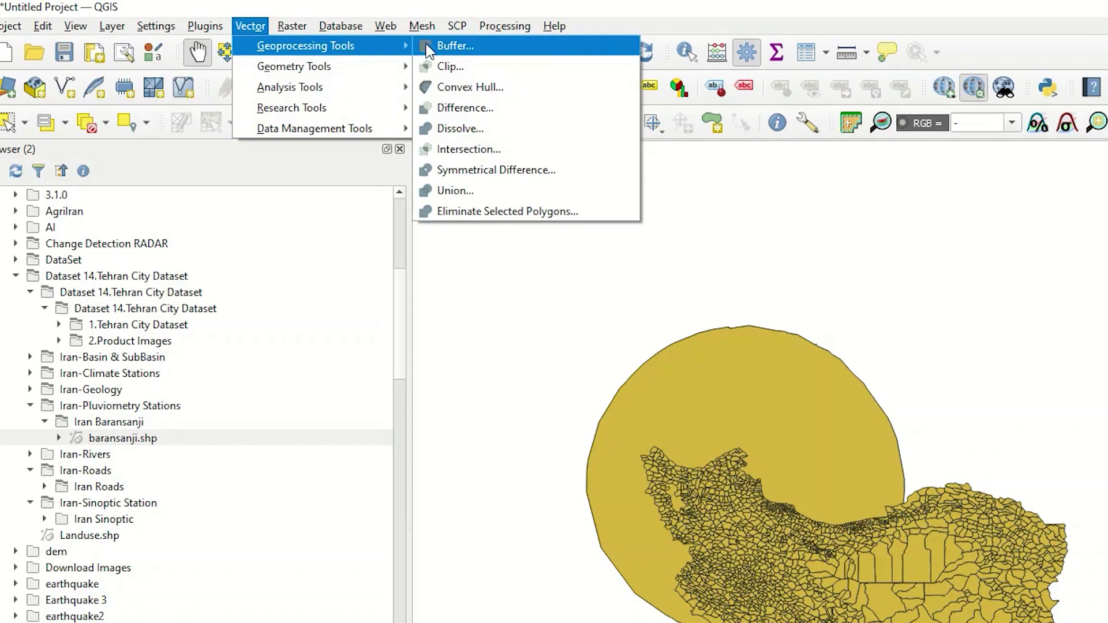
pyautogui.click(556, 193)
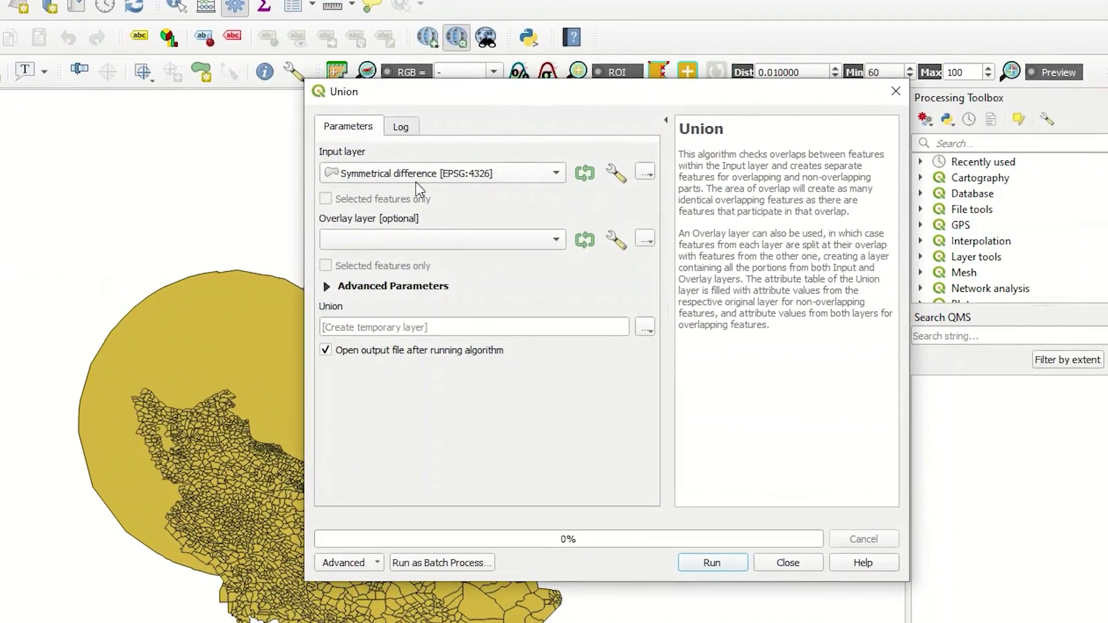
pyautogui.click(416, 175)
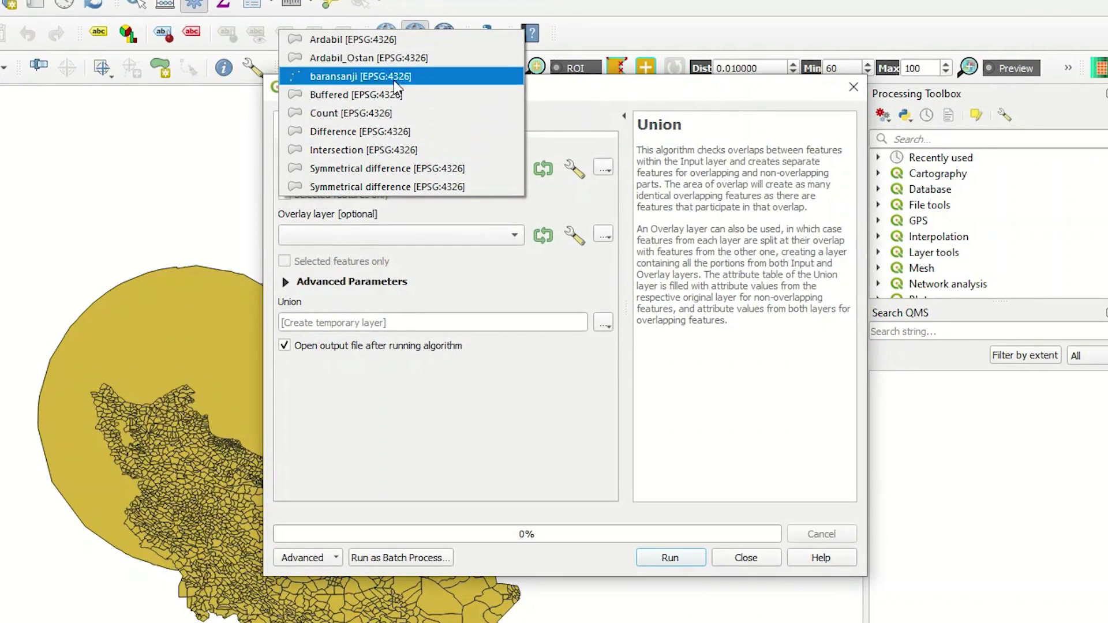
pyautogui.click(431, 55)
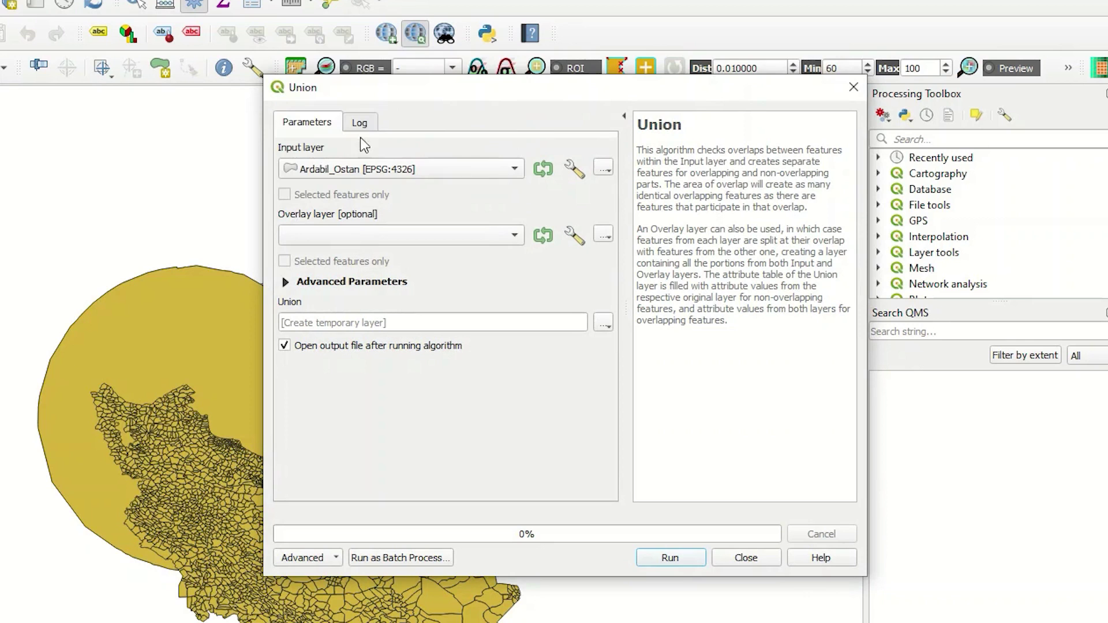
pyautogui.click(382, 237)
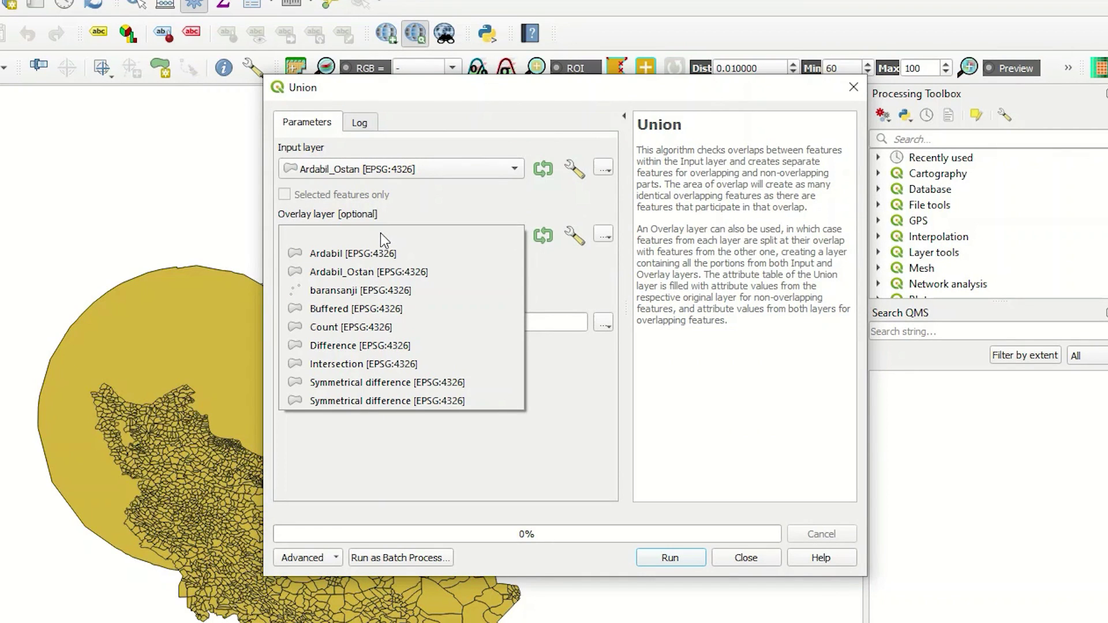
pyautogui.click(346, 308)
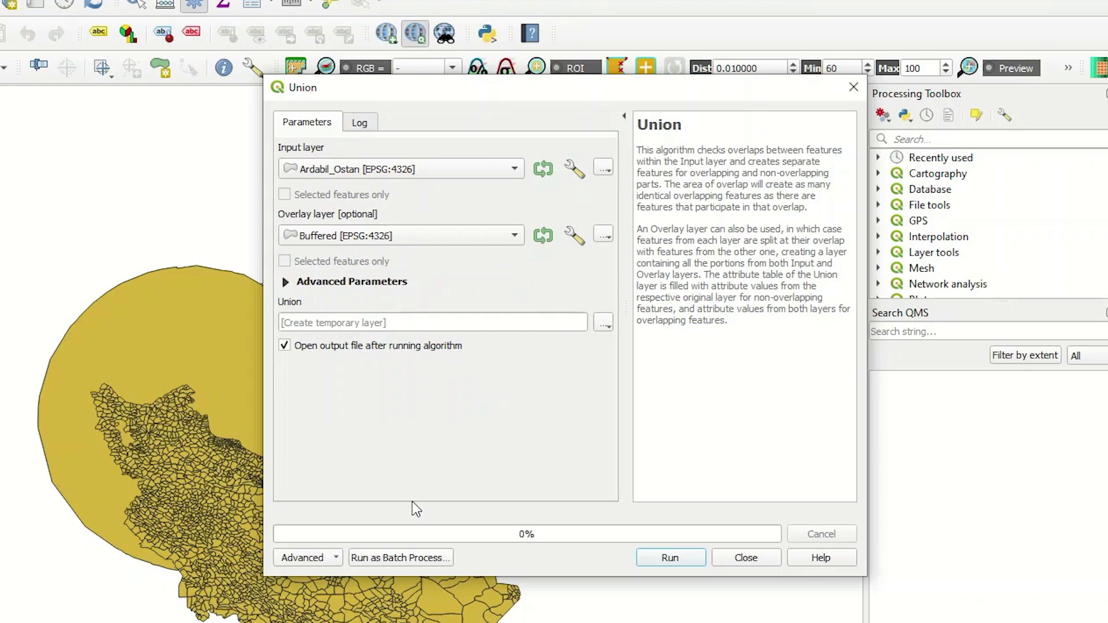
pyautogui.click(646, 560)
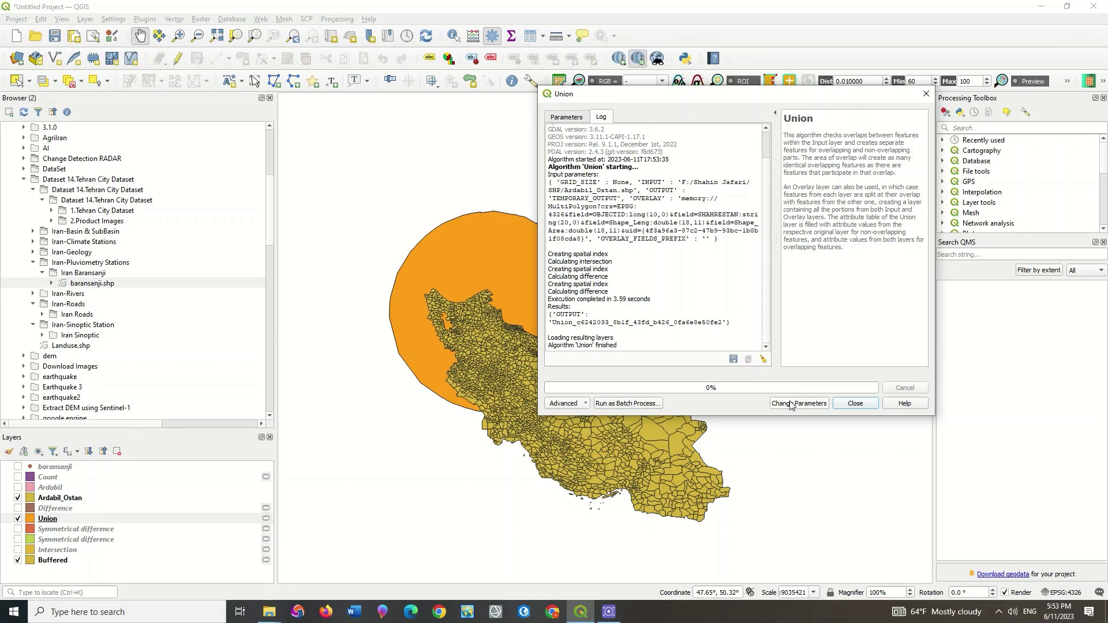
pyautogui.click(854, 404)
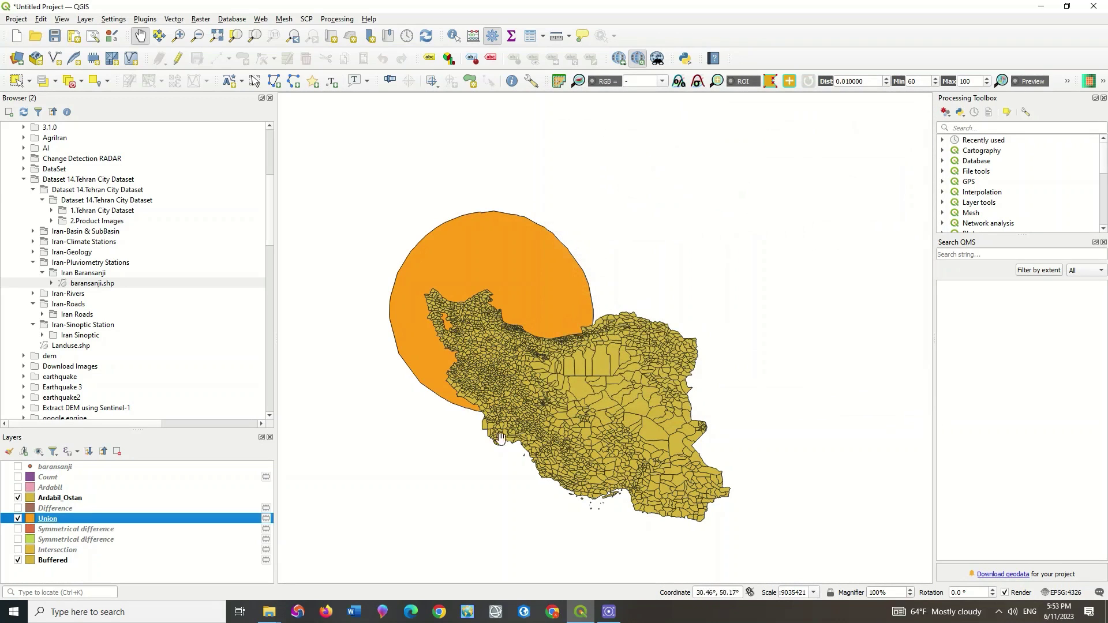
# Hide Ardabil_Ostan and Buffered and toggle the Union layer off and on to view its result alone.
pyautogui.click(18, 498)
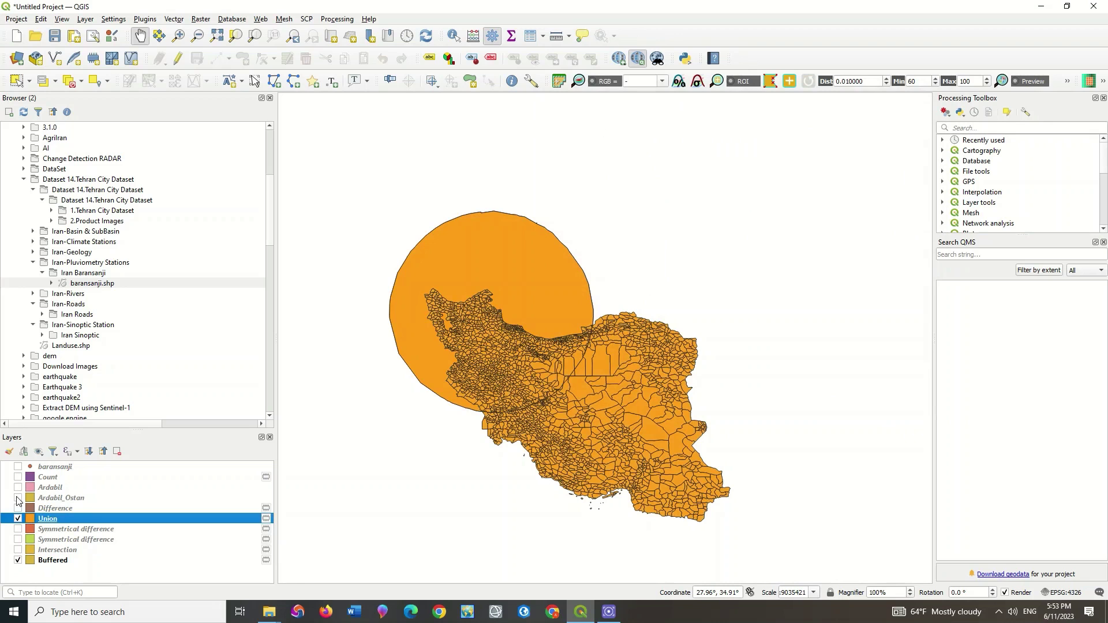
pyautogui.click(18, 561)
pyautogui.moveTo(520, 369); pyautogui.dragTo(541, 313)
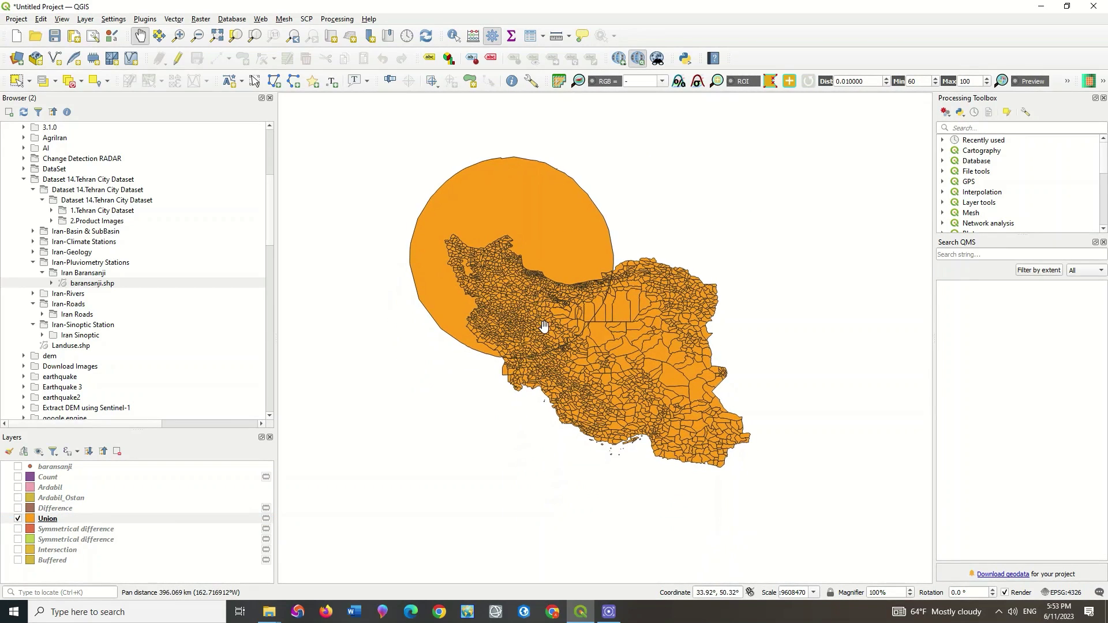
pyautogui.click(18, 520)
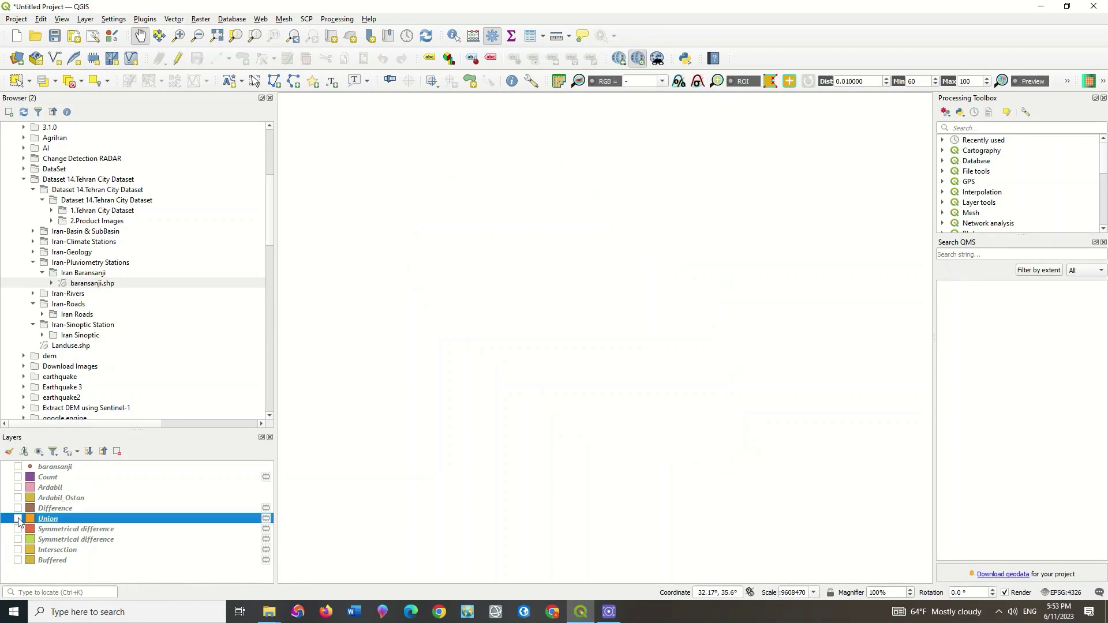
pyautogui.click(18, 520)
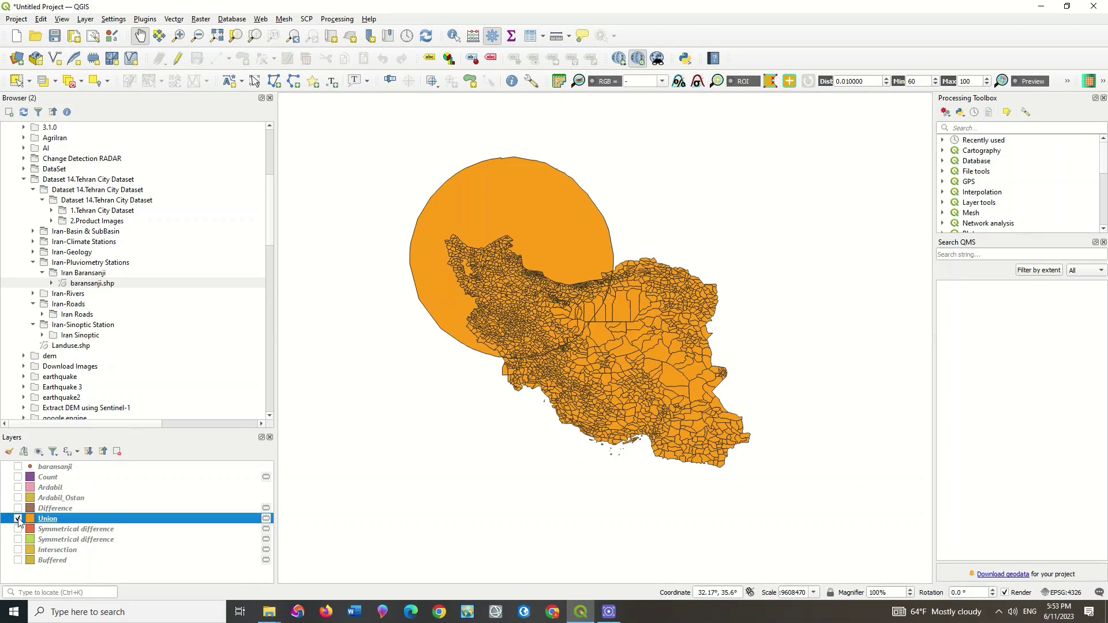
pyautogui.click(18, 520)
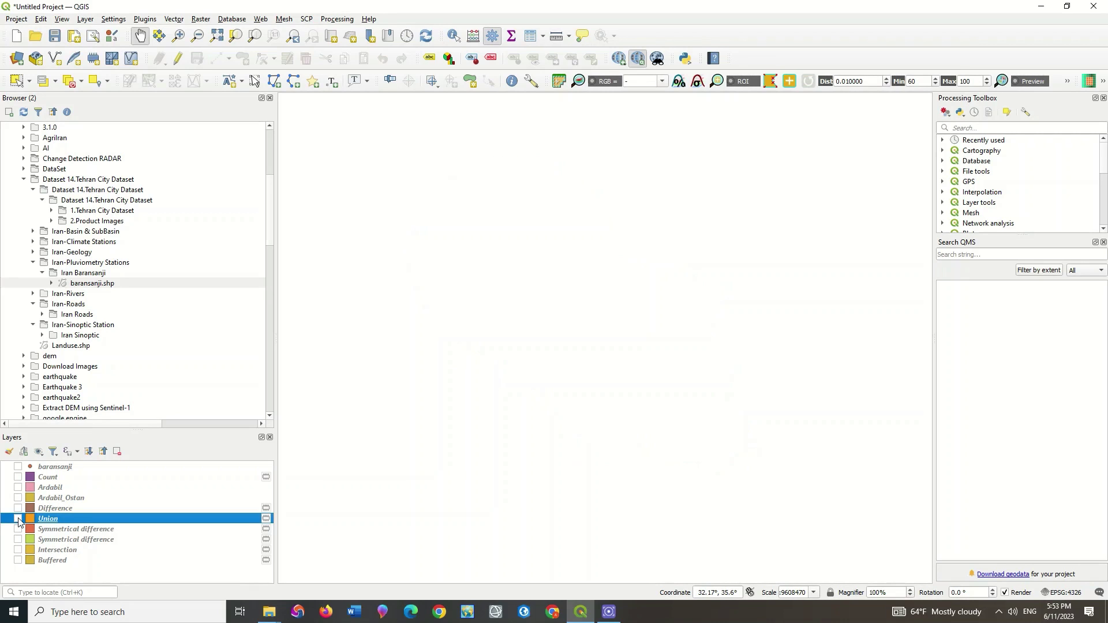
pyautogui.click(17, 520)
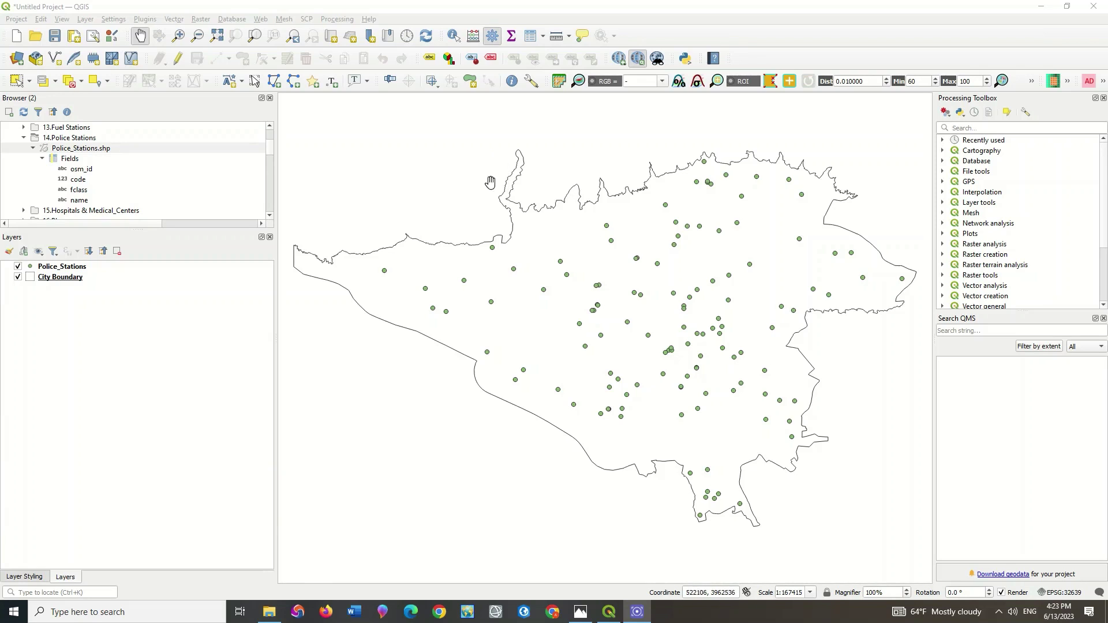
# Add the Google Satellite basemap from QuickMapServices beneath the Police_Stations and City Boundary layers.
pyautogui.click(261, 19)
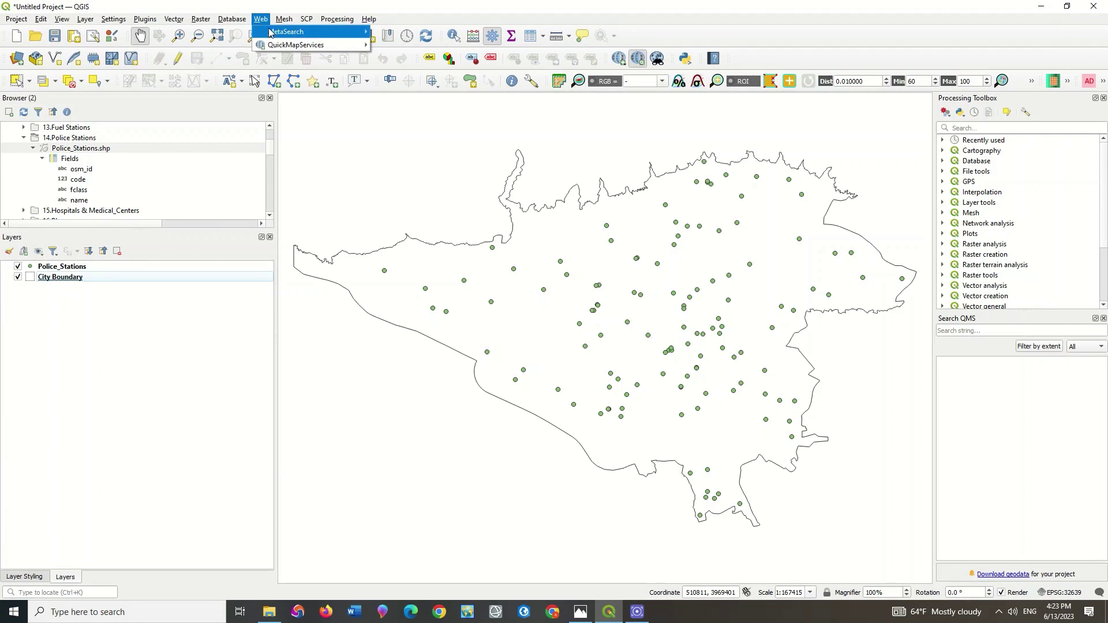
pyautogui.moveTo(278, 45)
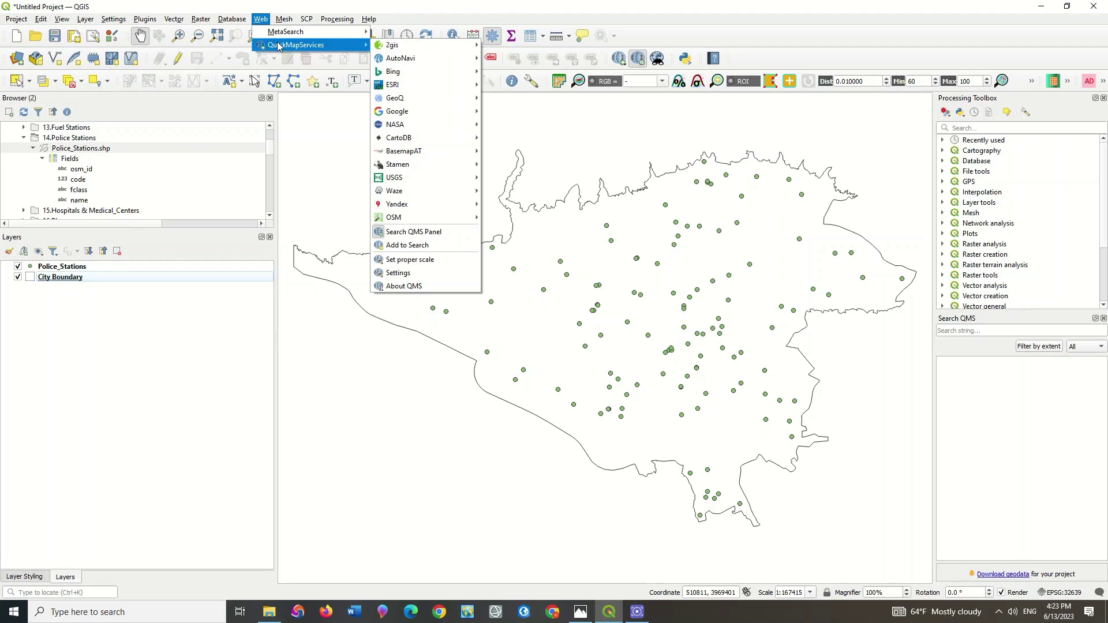
pyautogui.moveTo(444, 49)
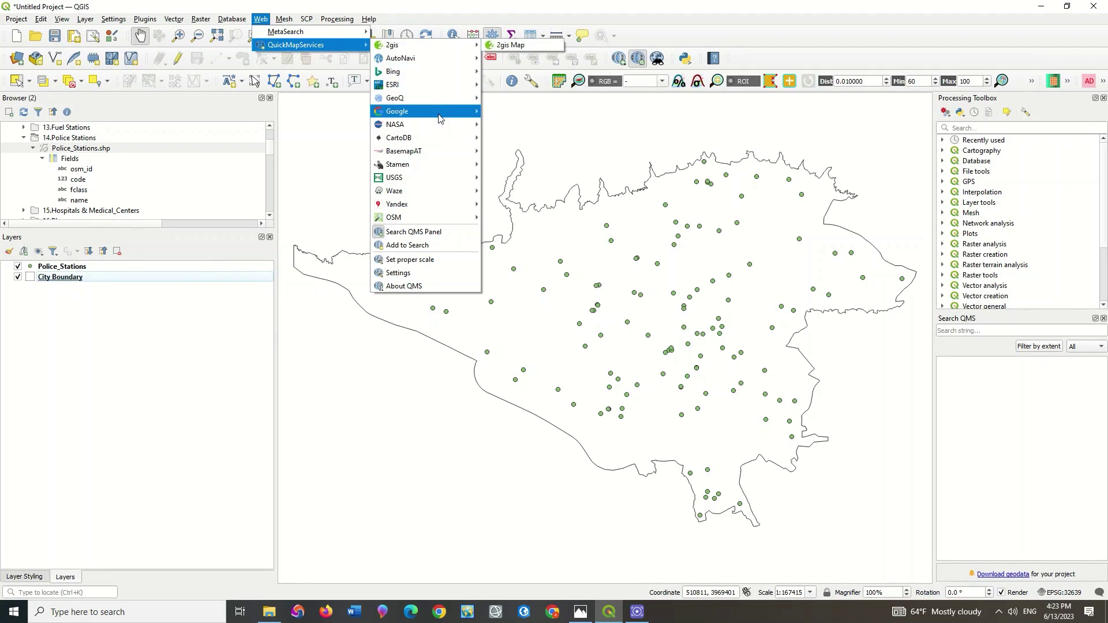
pyautogui.moveTo(439, 117)
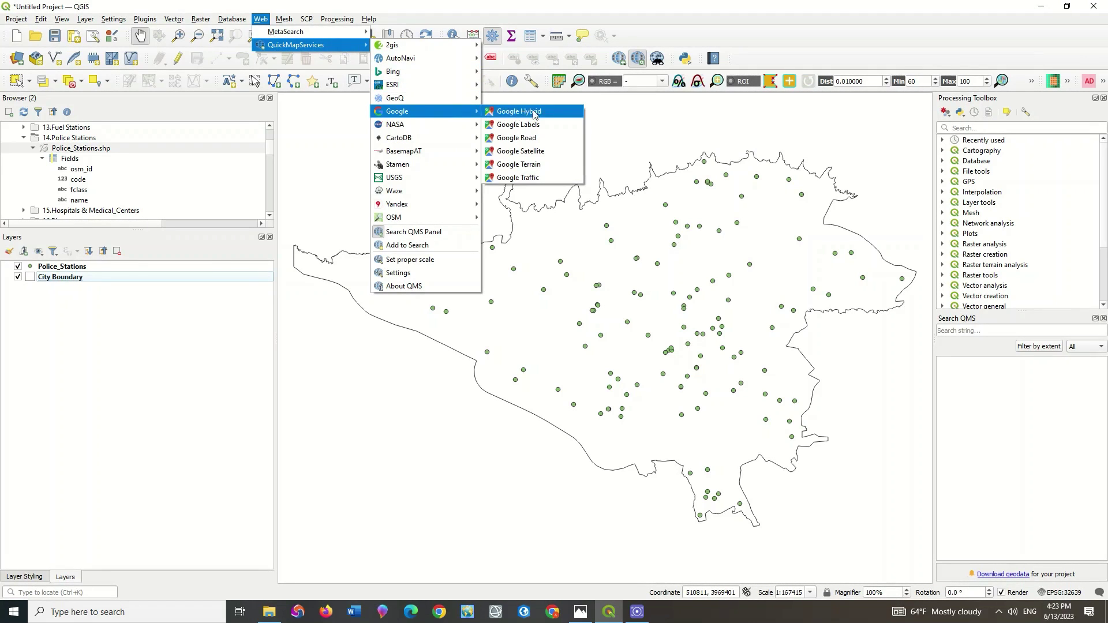
pyautogui.click(559, 157)
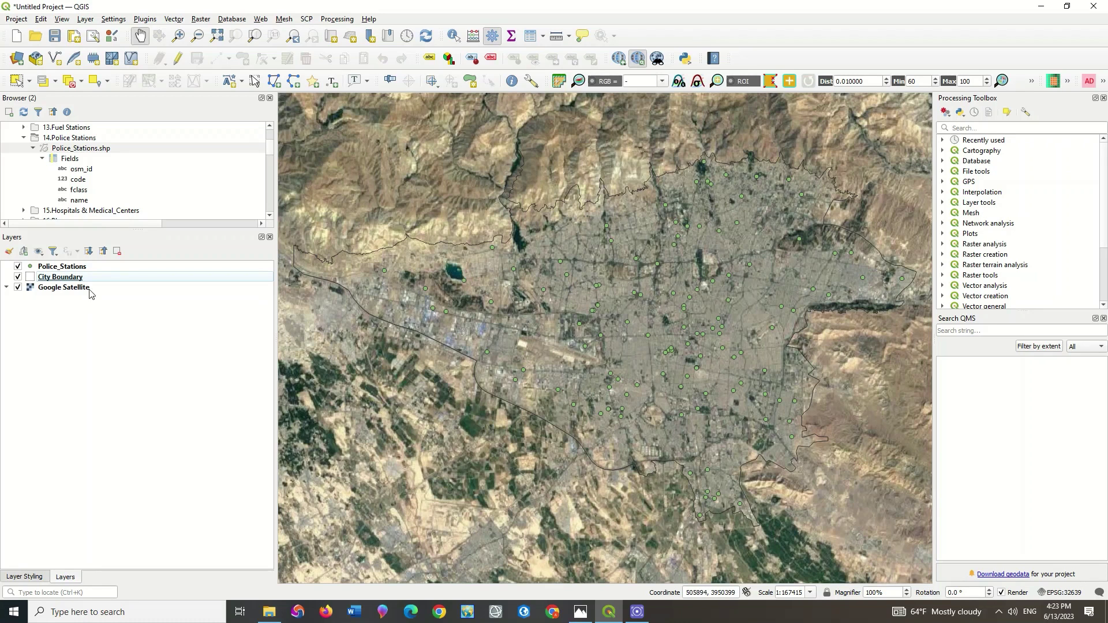
# Enable draw effects in the City Boundary layer's rendering settings and open the effect properties.
pyautogui.click(30, 276)
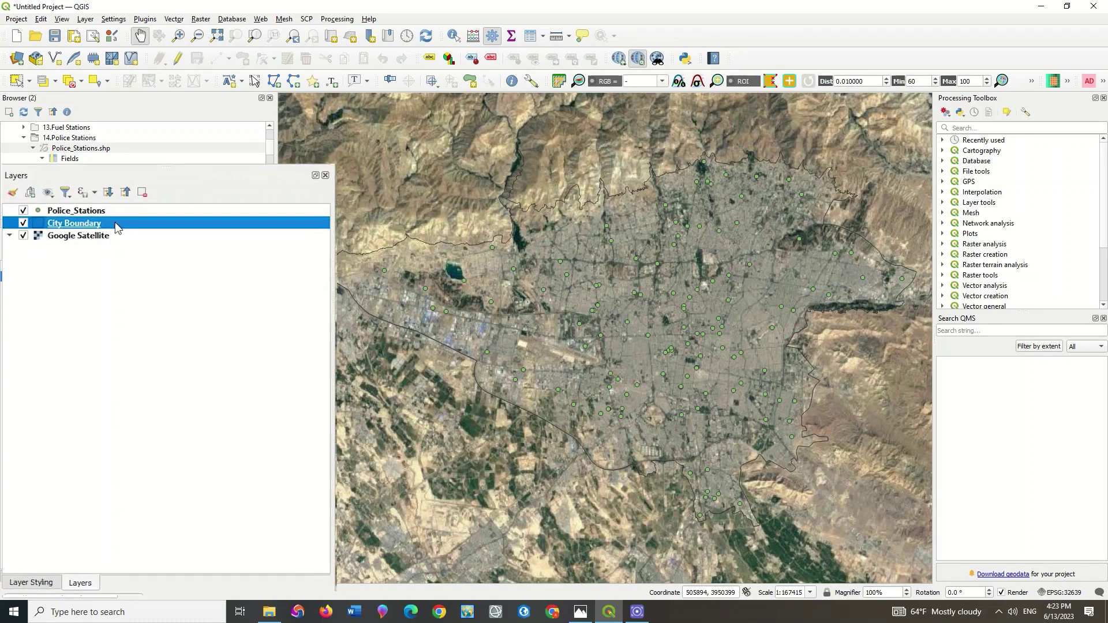
pyautogui.click(40, 590)
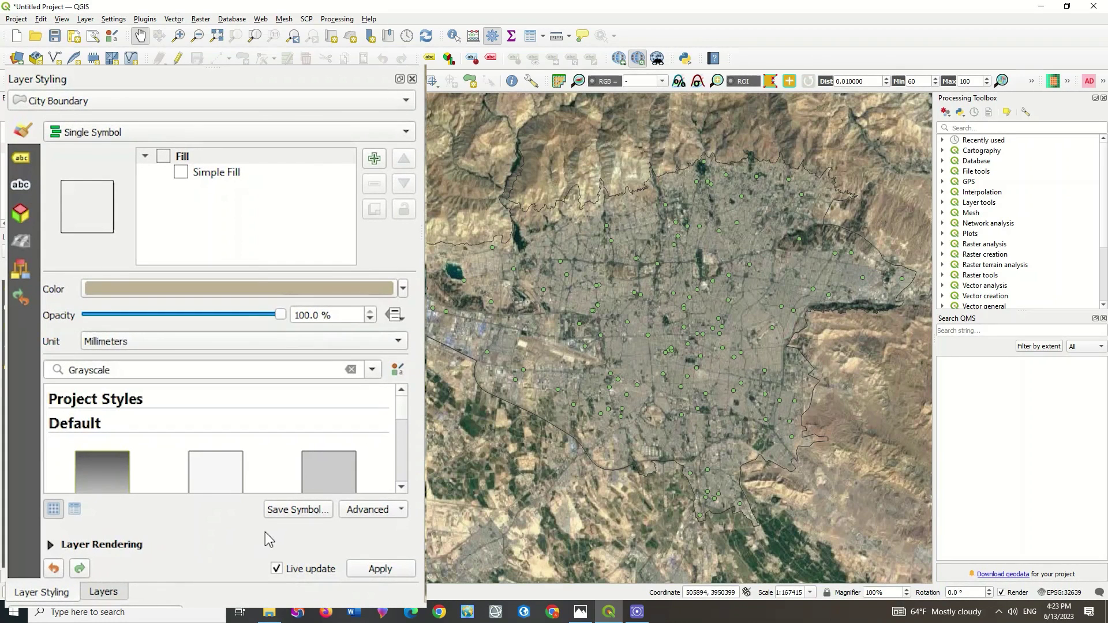
pyautogui.click(115, 546)
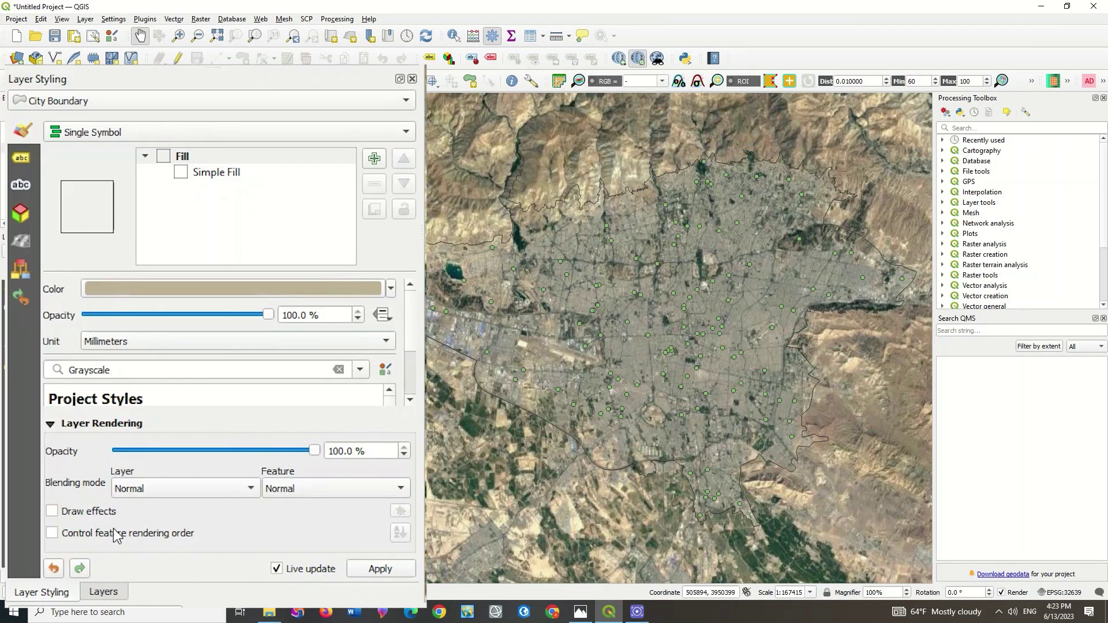
pyautogui.click(52, 512)
pyautogui.click(400, 511)
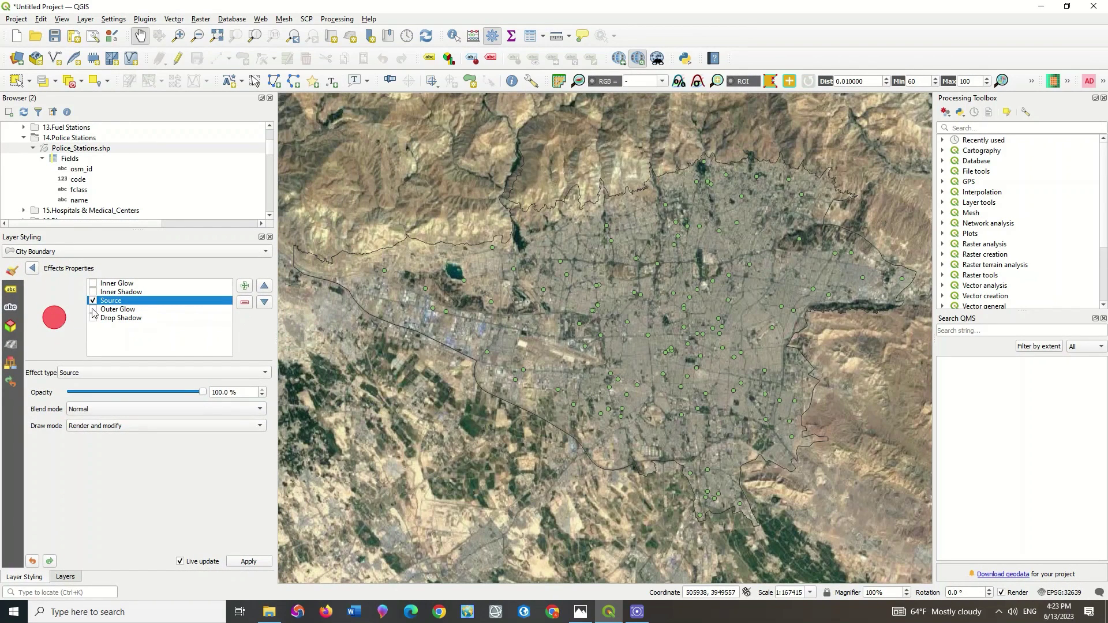
# Preview the Outer Glow effect on City Boundary, turn it off and enable Drop Shadow instead.
pyautogui.click(93, 310)
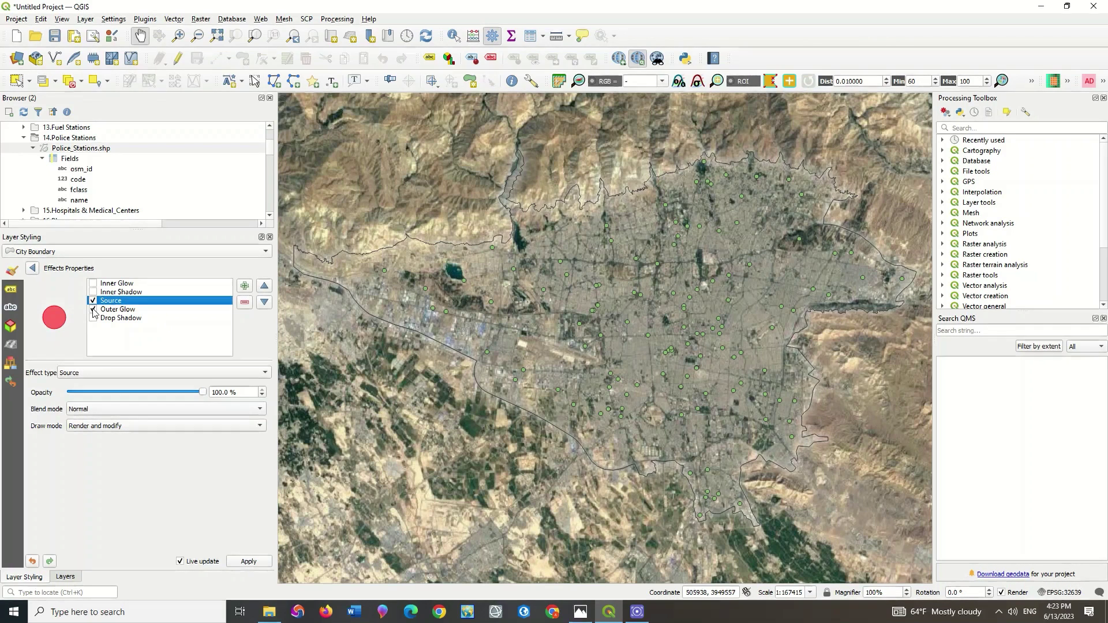
pyautogui.click(93, 311)
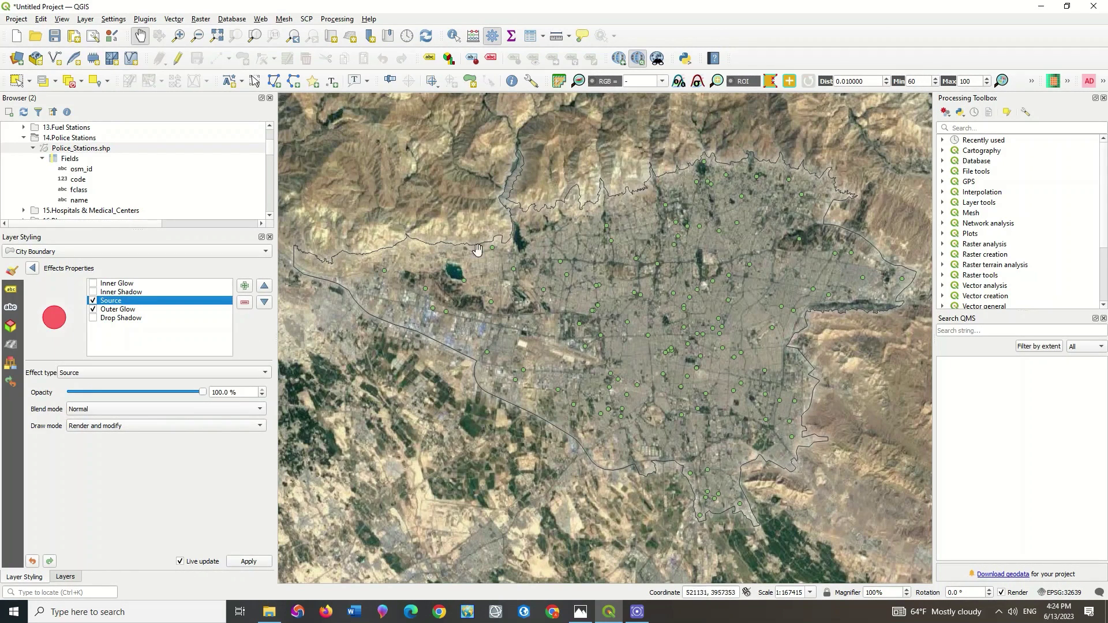
pyautogui.click(93, 310)
pyautogui.click(93, 318)
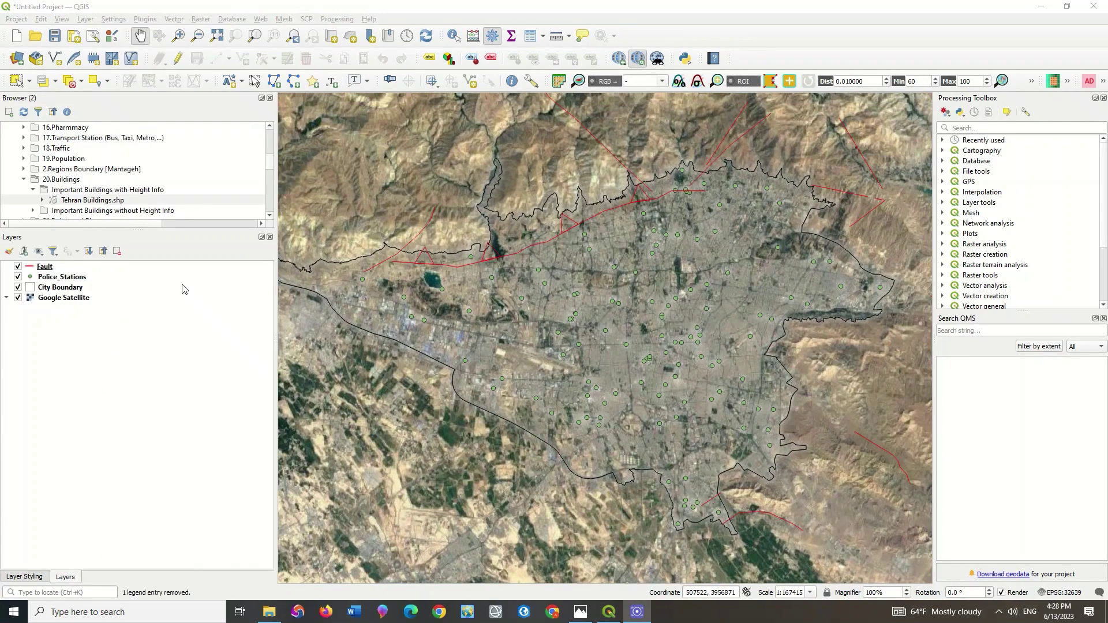
# Hide the Google Satellite basemap and add Tehran Buildings.shp from the Important Buildings with Height Info folder to the map.
pyautogui.click(18, 298)
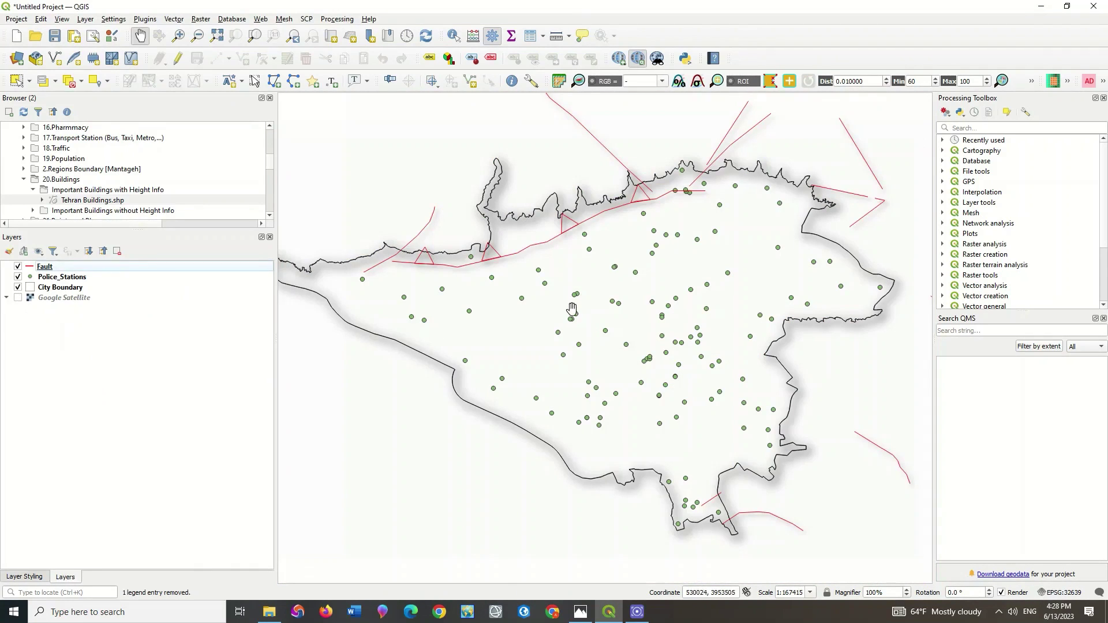
pyautogui.moveTo(404, 331); pyautogui.dragTo(432, 339)
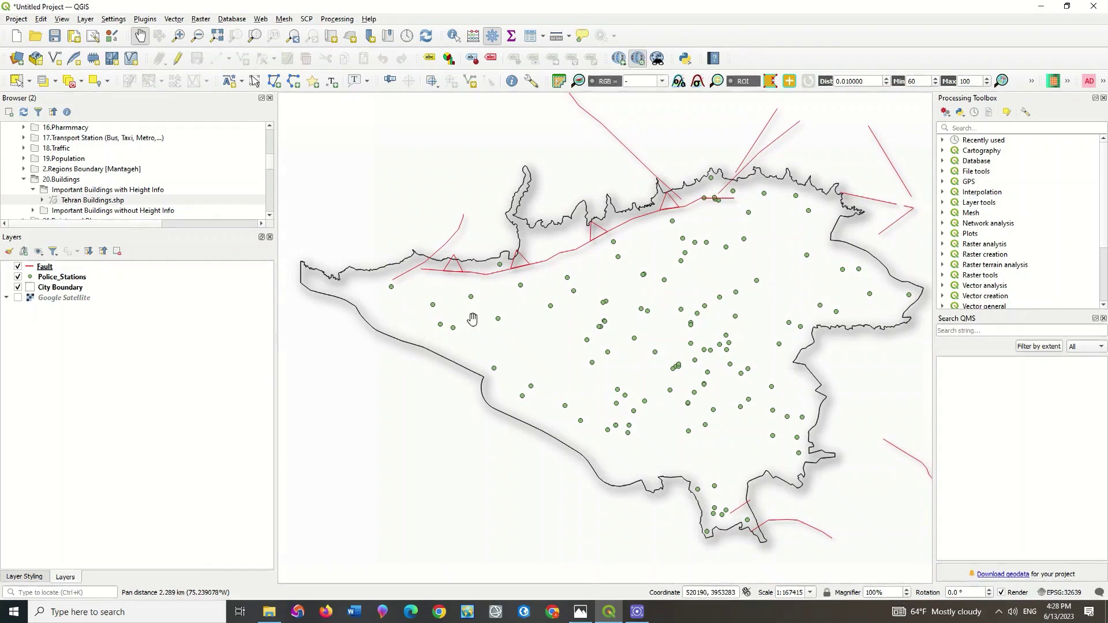
pyautogui.click(96, 202)
pyautogui.doubleClick(144, 202)
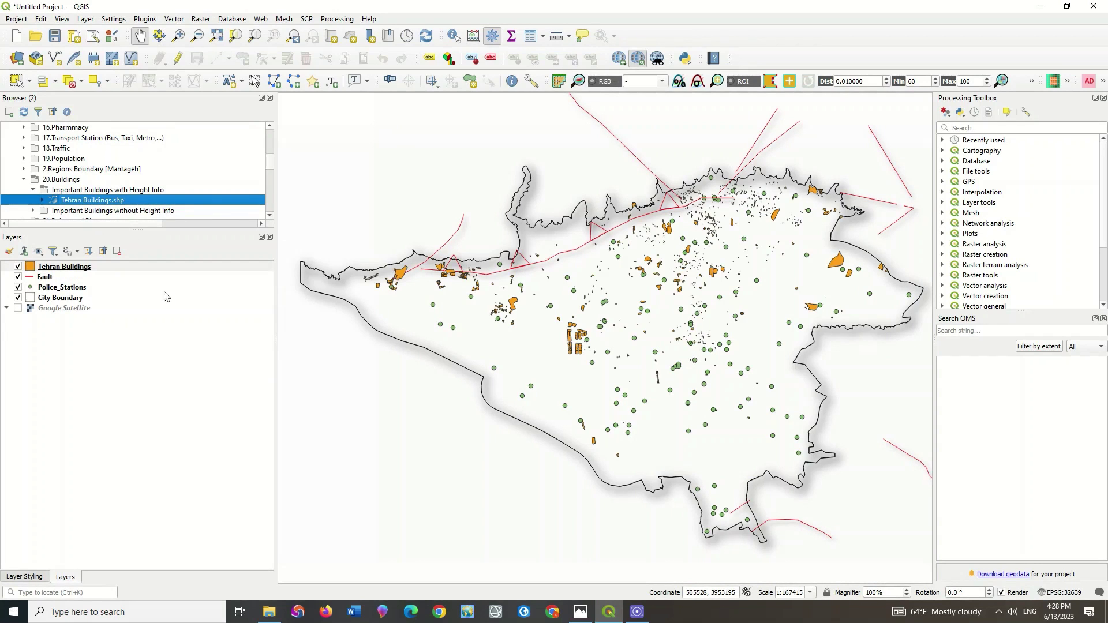
# Enable draw effects in the Tehran Buildings layer's rendering settings and open the effect properties.
pyautogui.click(104, 267)
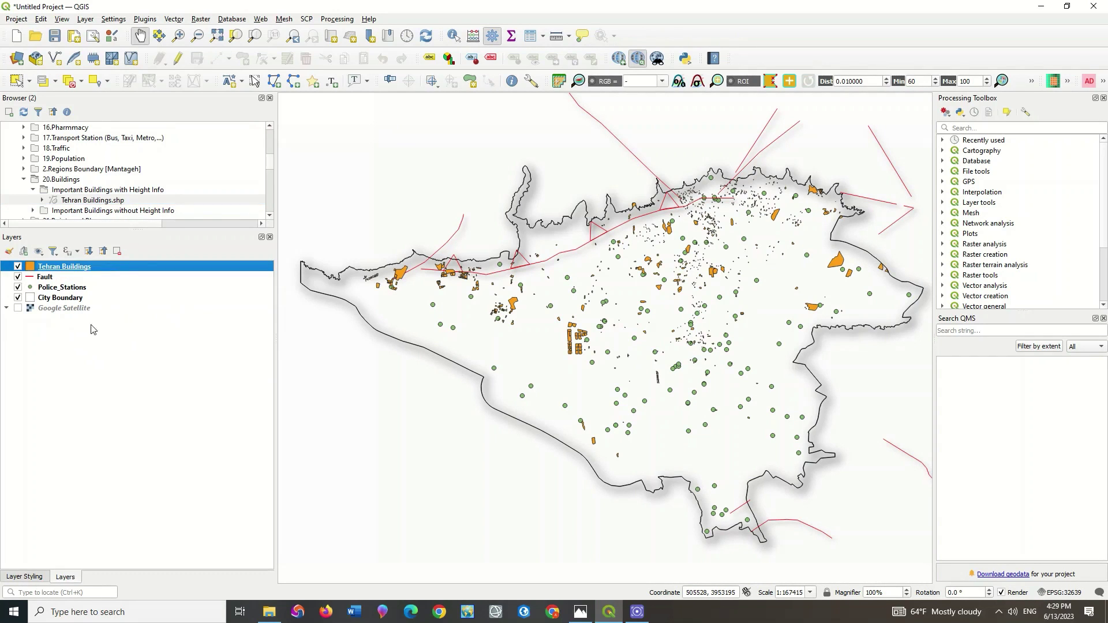
pyautogui.click(31, 577)
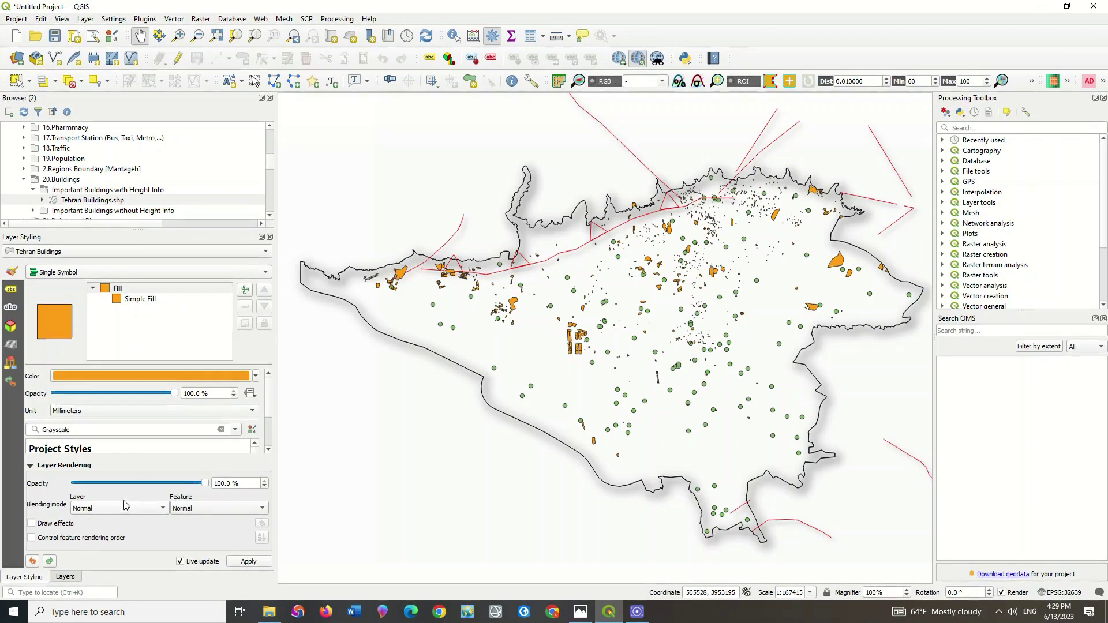
pyautogui.click(55, 524)
pyautogui.click(263, 524)
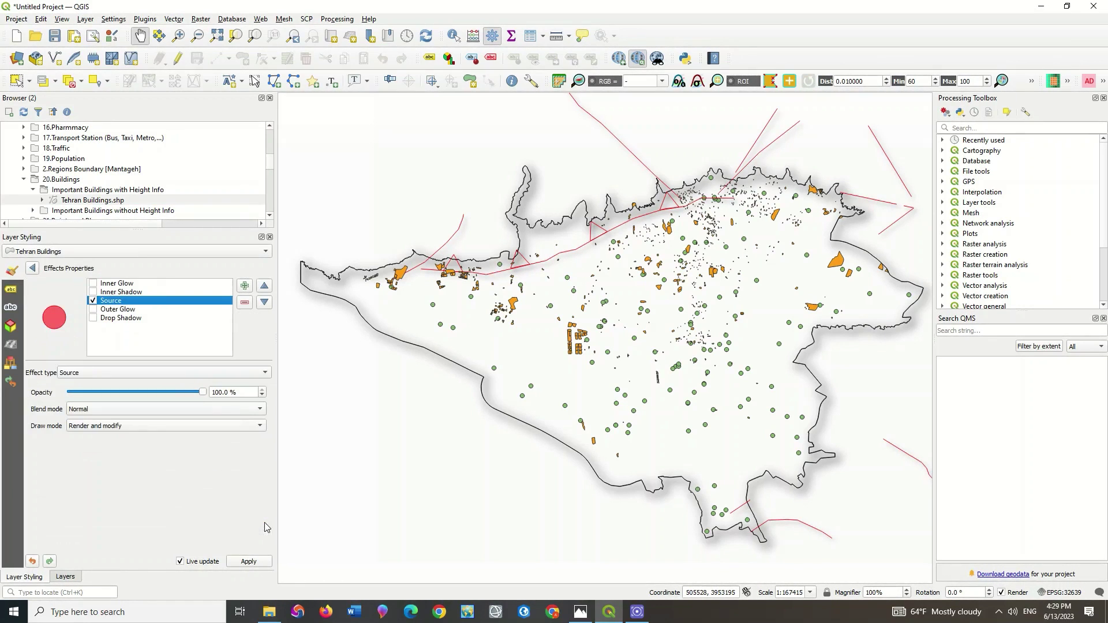
# Preview Inner Glow, Inner Shadow and Outer Glow on Tehran Buildings one at a time, and keep only Drop Shadow enabled alongside Source.
pyautogui.click(94, 284)
pyautogui.click(94, 284)
pyautogui.click(93, 293)
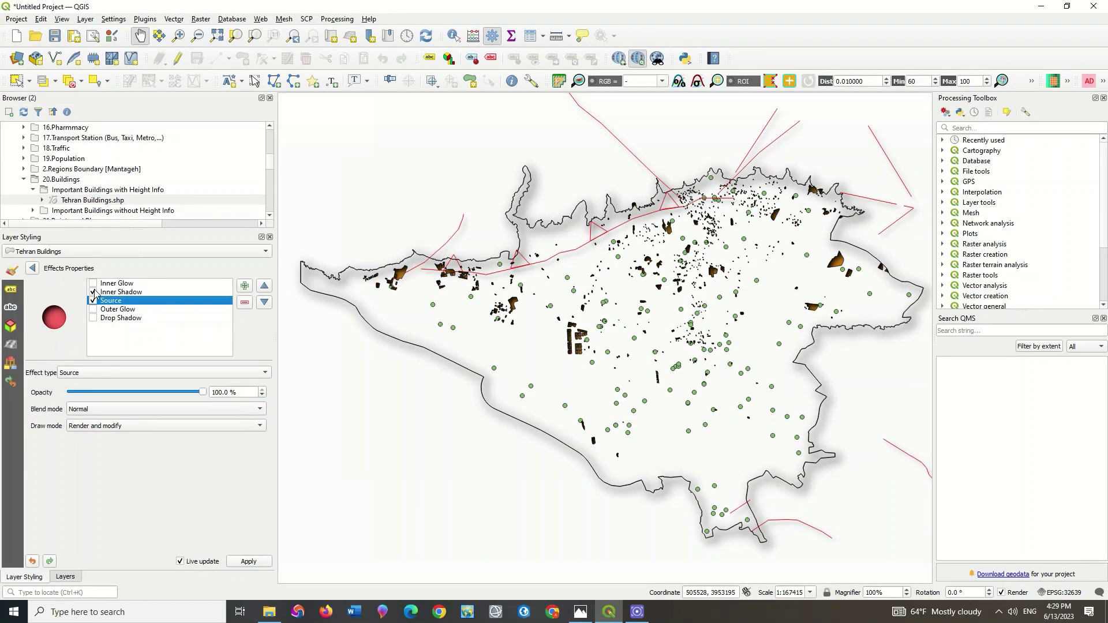
pyautogui.click(94, 292)
pyautogui.click(93, 310)
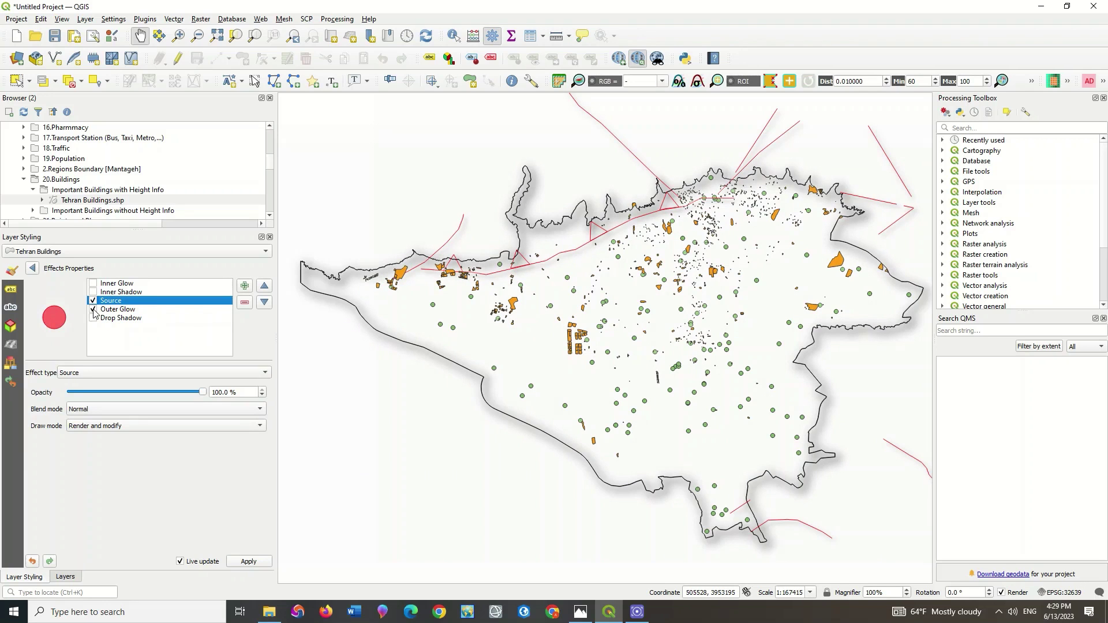
pyautogui.click(94, 310)
pyautogui.click(93, 310)
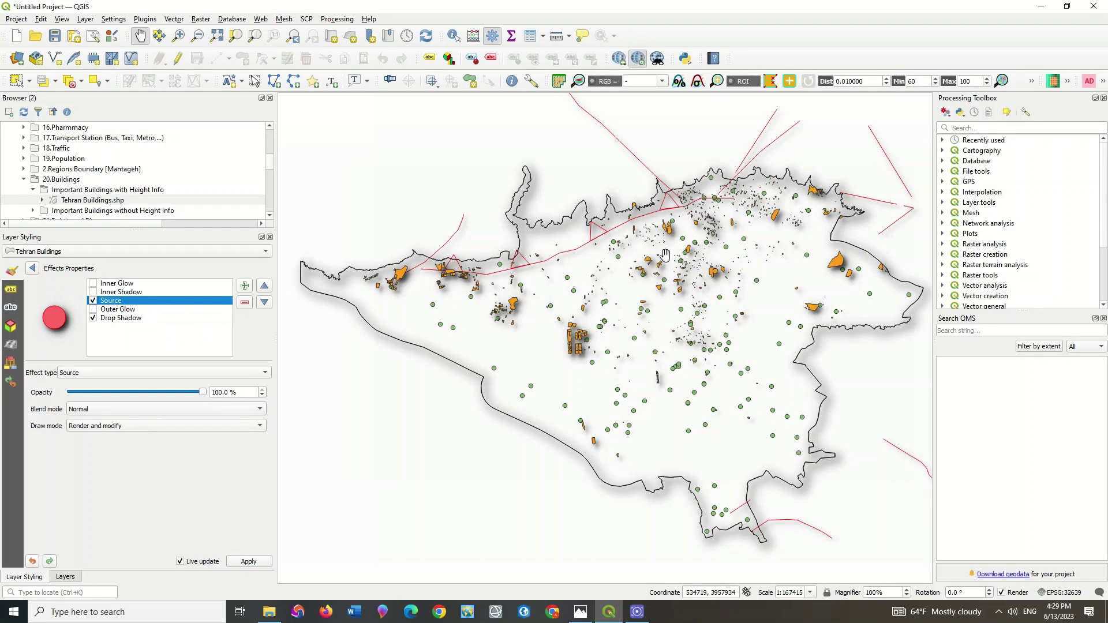
# Examine the drop shadow on the building footprints and city boundary close up in northeastern Tehran.
pyautogui.moveTo(752, 271); pyautogui.dragTo(718, 269)
pyautogui.scroll(1, 834, 240)
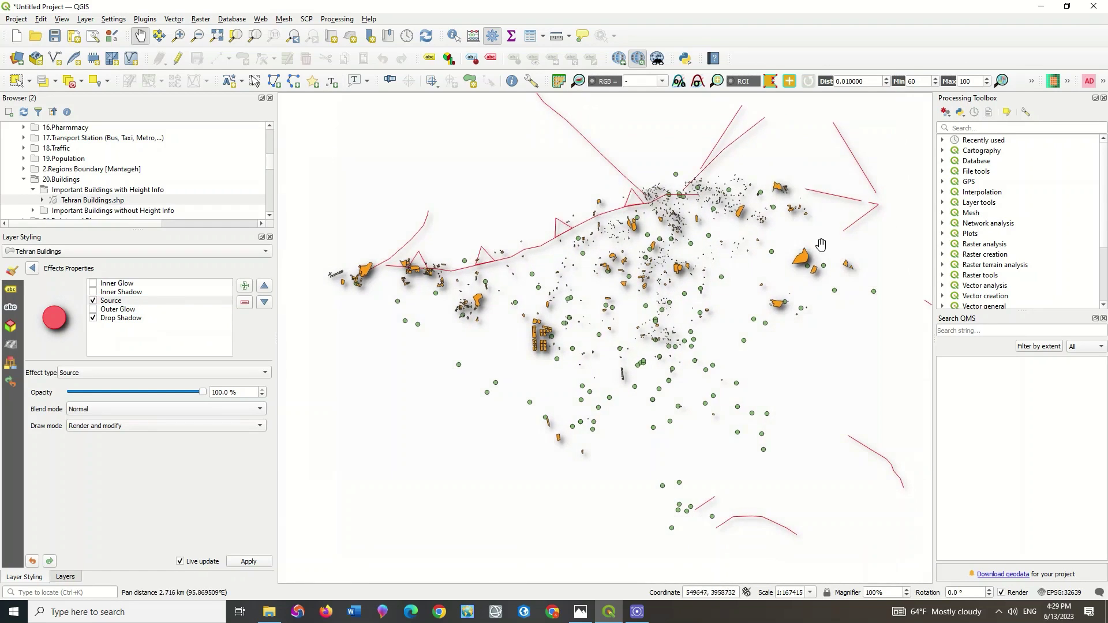
pyautogui.scroll(1, 831, 239)
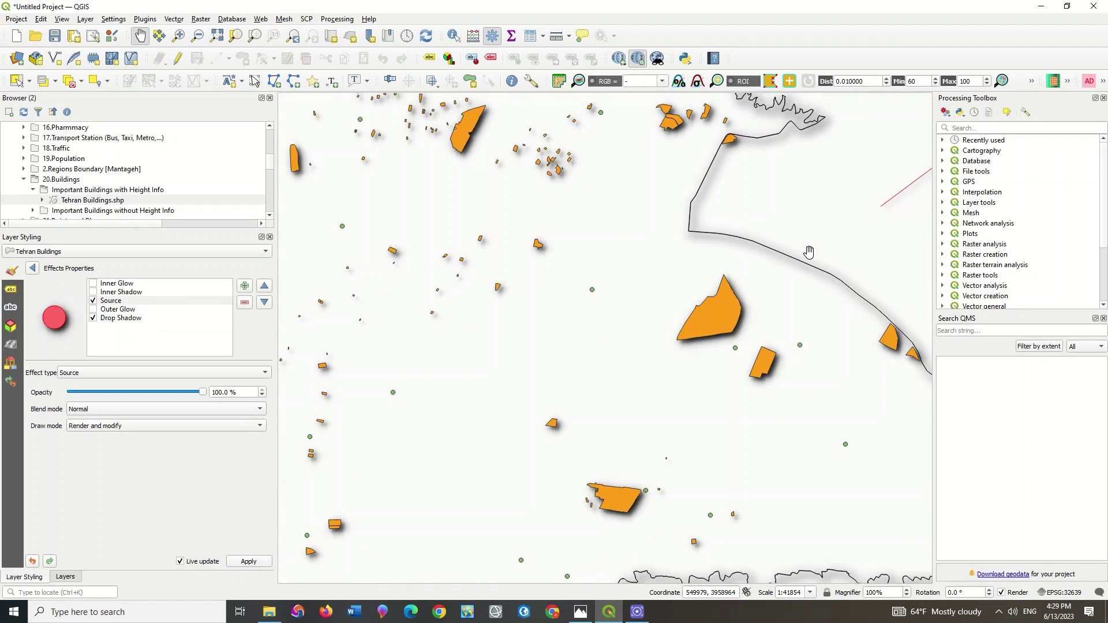
pyautogui.moveTo(587, 208); pyautogui.dragTo(632, 338)
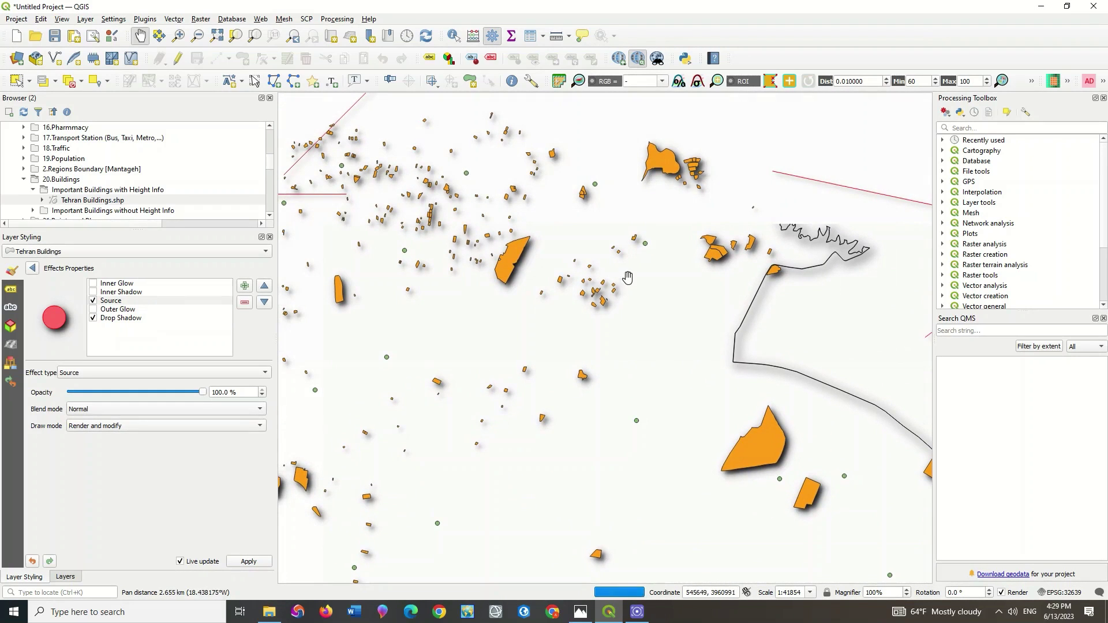
pyautogui.moveTo(650, 196); pyautogui.dragTo(688, 257)
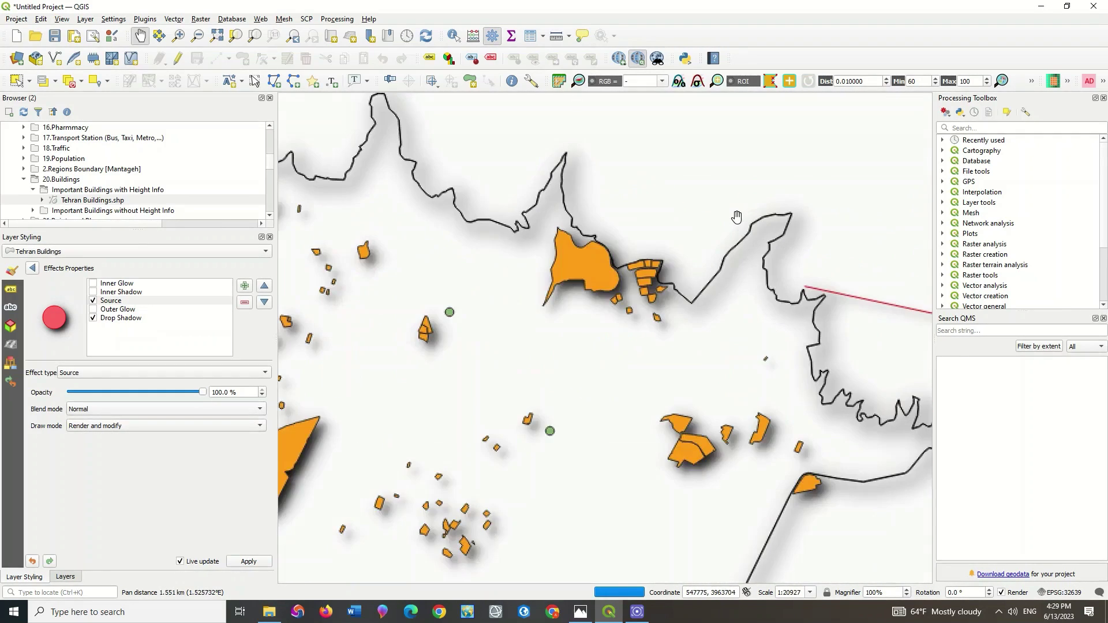
pyautogui.scroll(1, 738, 219)
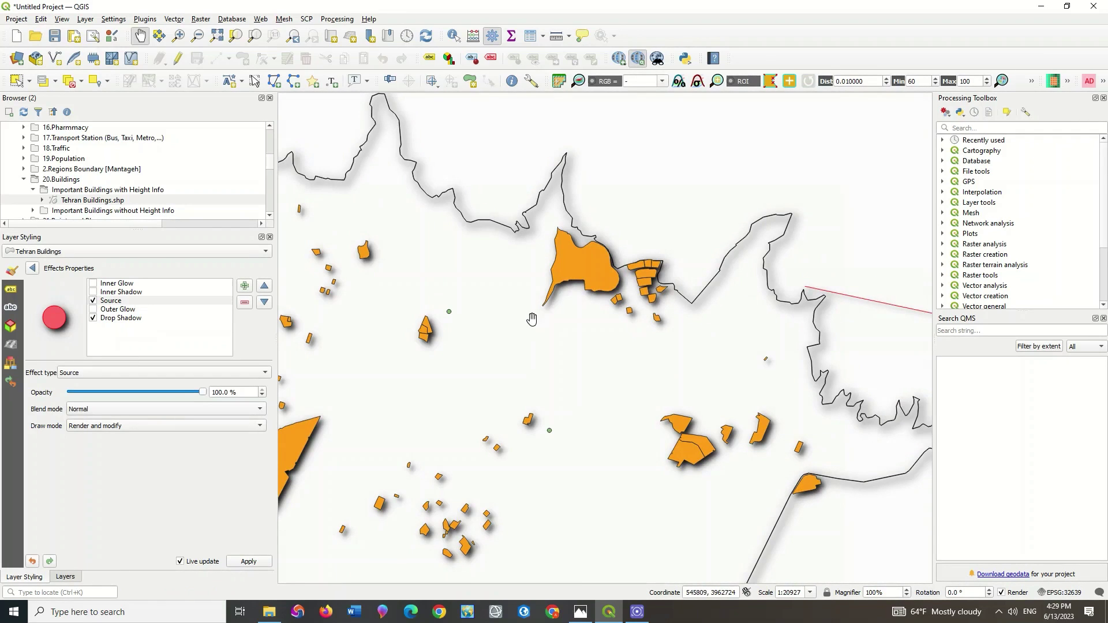
pyautogui.moveTo(531, 317)
pyautogui.mouseDown()
pyautogui.moveTo(680, 316)
pyautogui.moveTo(542, 311)
pyautogui.mouseUp()
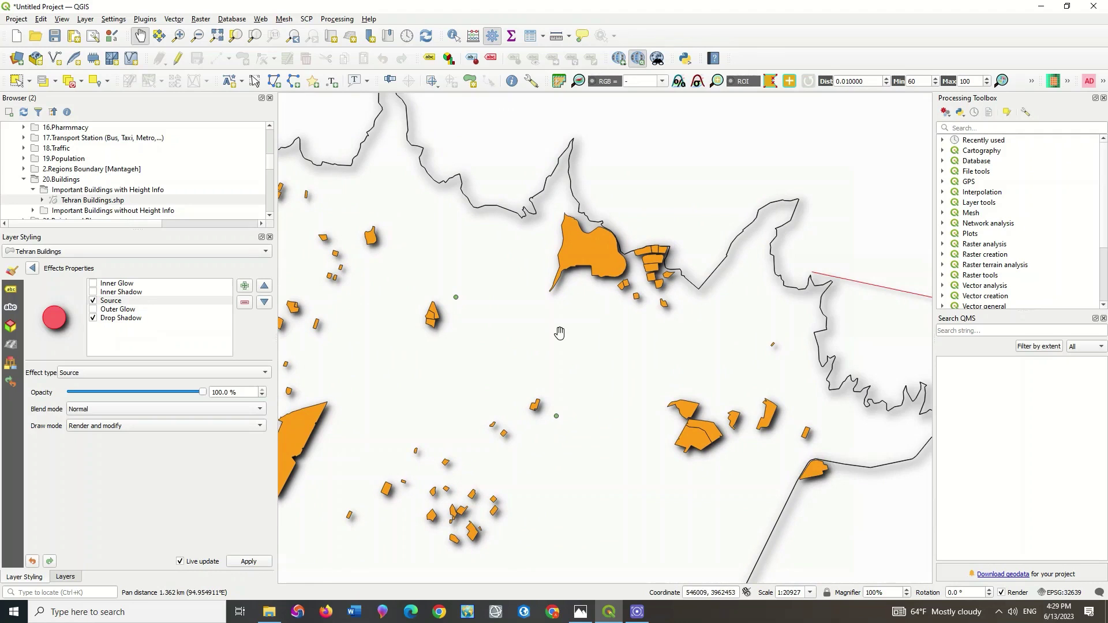
# Preview Outer Glow and Inner Shadow on Tehran Buildings one at a time, leaving only Source and Drop Shadow enabled.
pyautogui.click(94, 309)
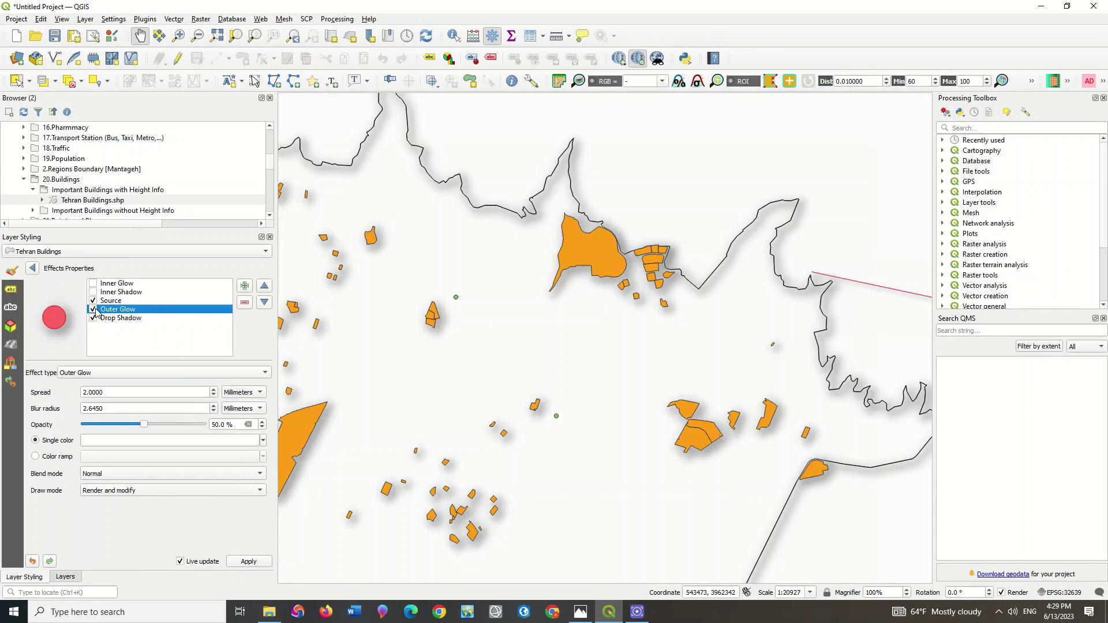
pyautogui.click(93, 309)
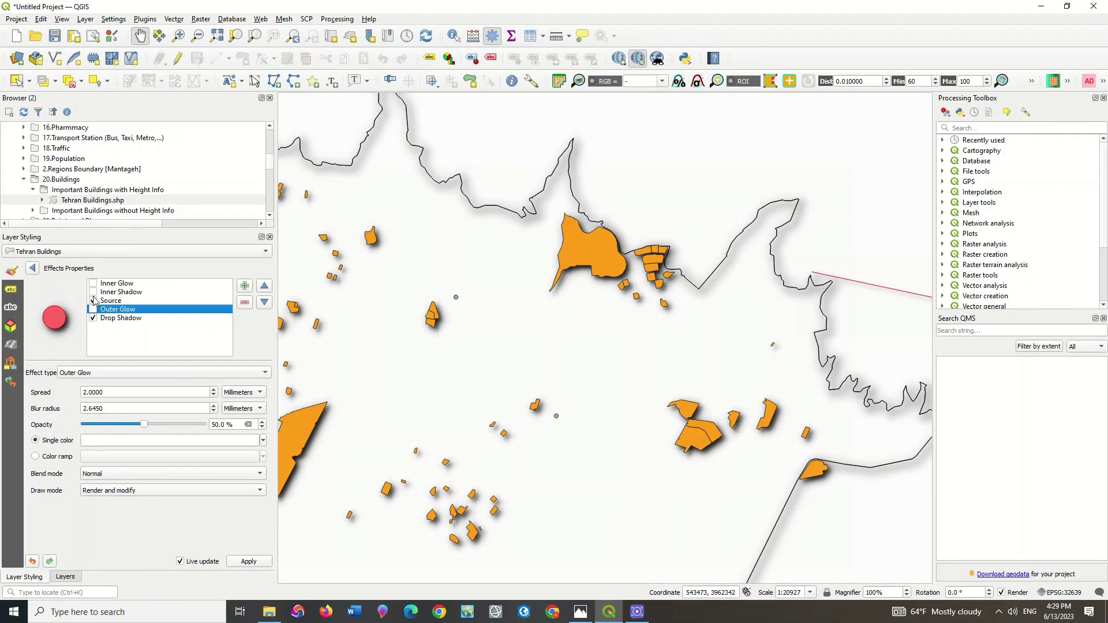
pyautogui.click(93, 300)
pyautogui.click(93, 301)
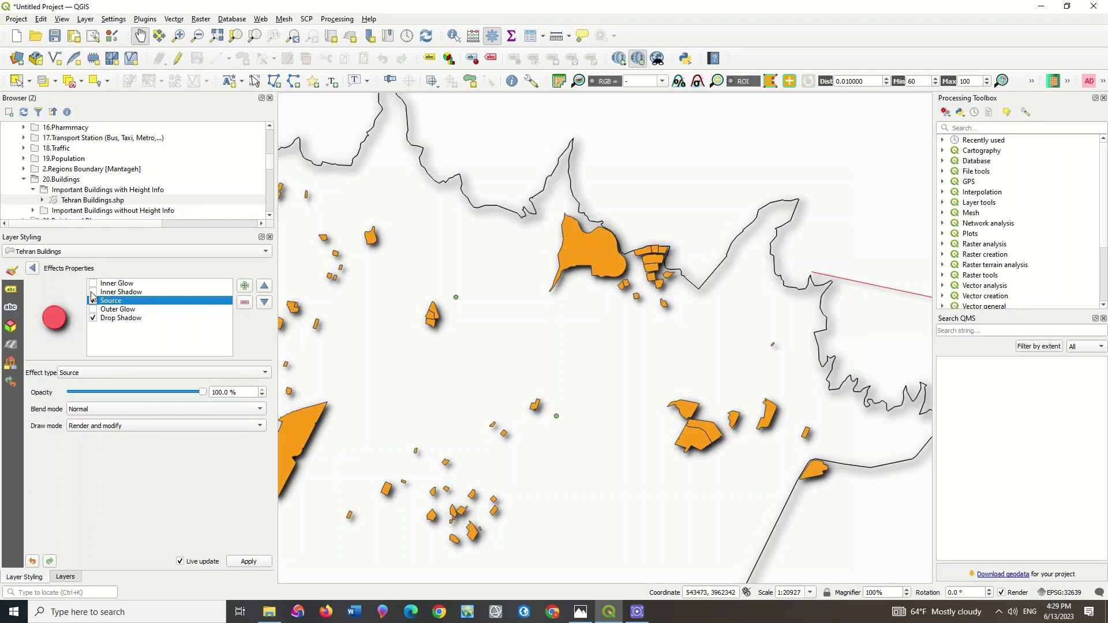
pyautogui.click(93, 292)
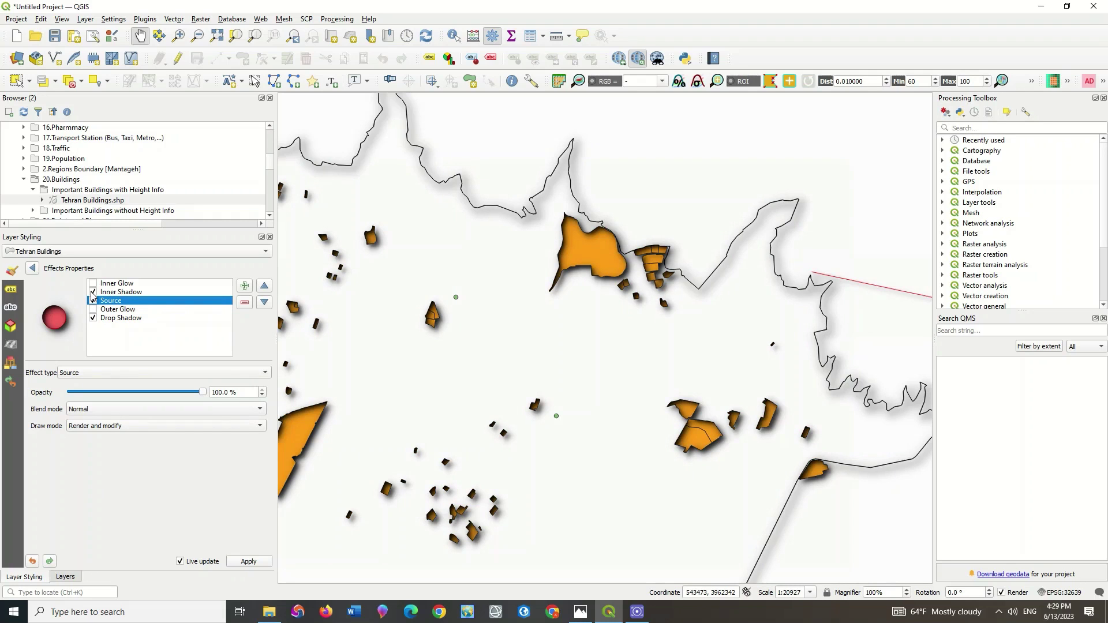
pyautogui.click(93, 292)
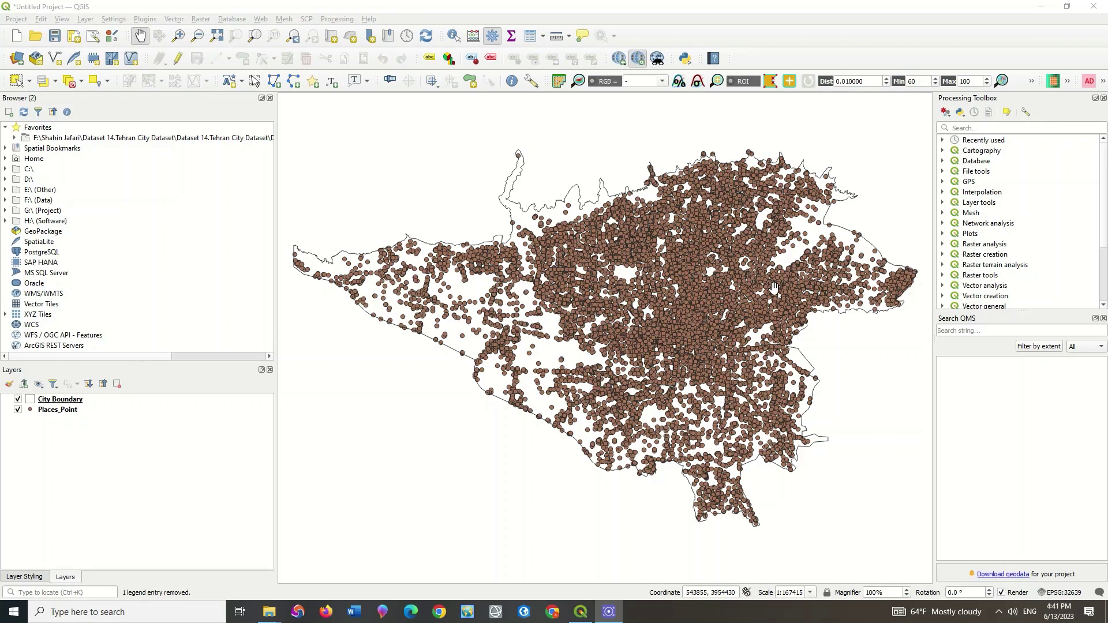
# Search the processing tools for "Heat" and open Heatmap (Kernel Density Estimation) to view its parameters.
pyautogui.click(974, 128)
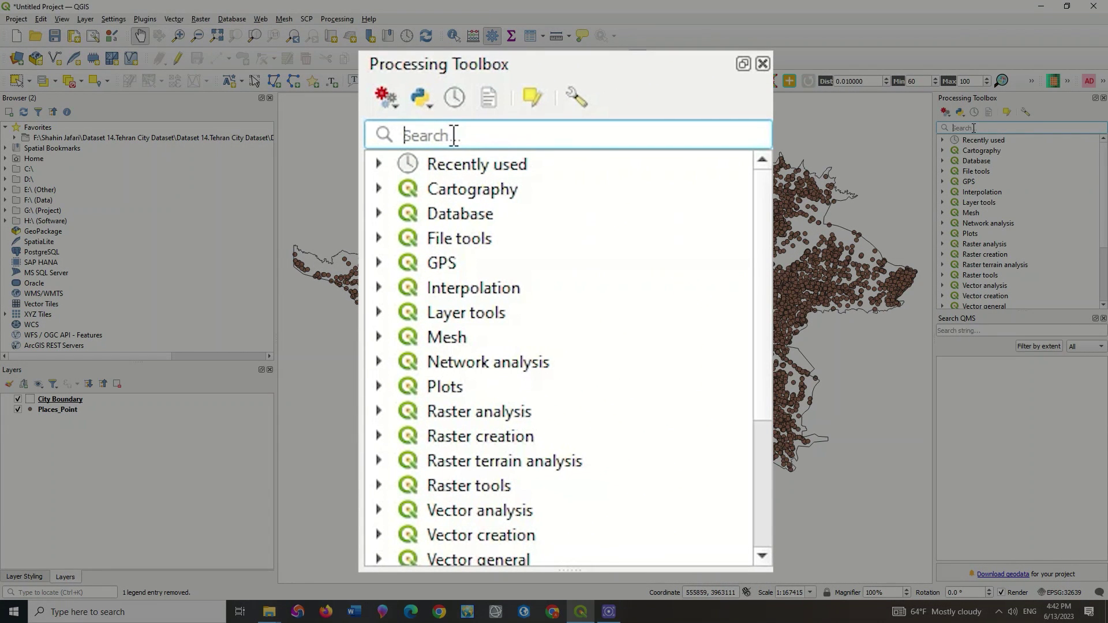
pyautogui.write('Heat')
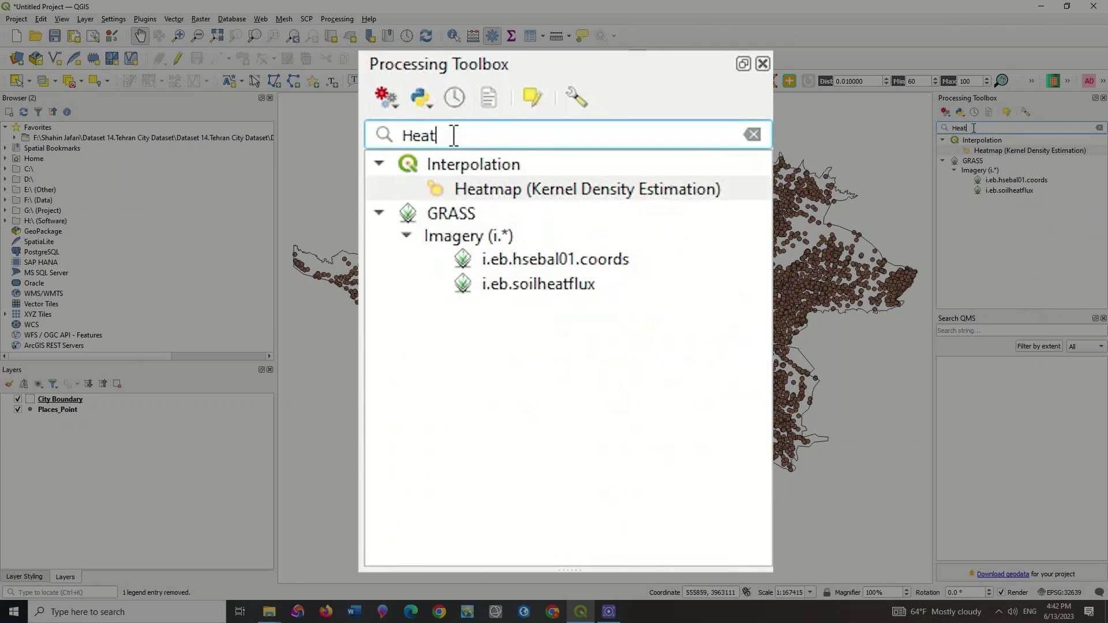
pyautogui.click(995, 153)
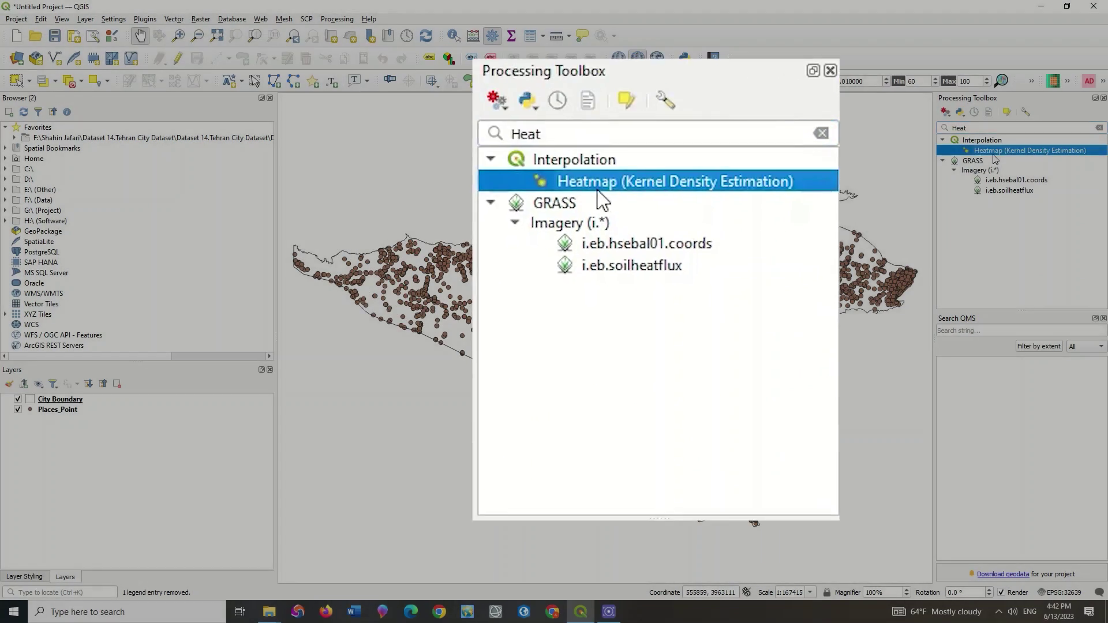
pyautogui.doubleClick(994, 154)
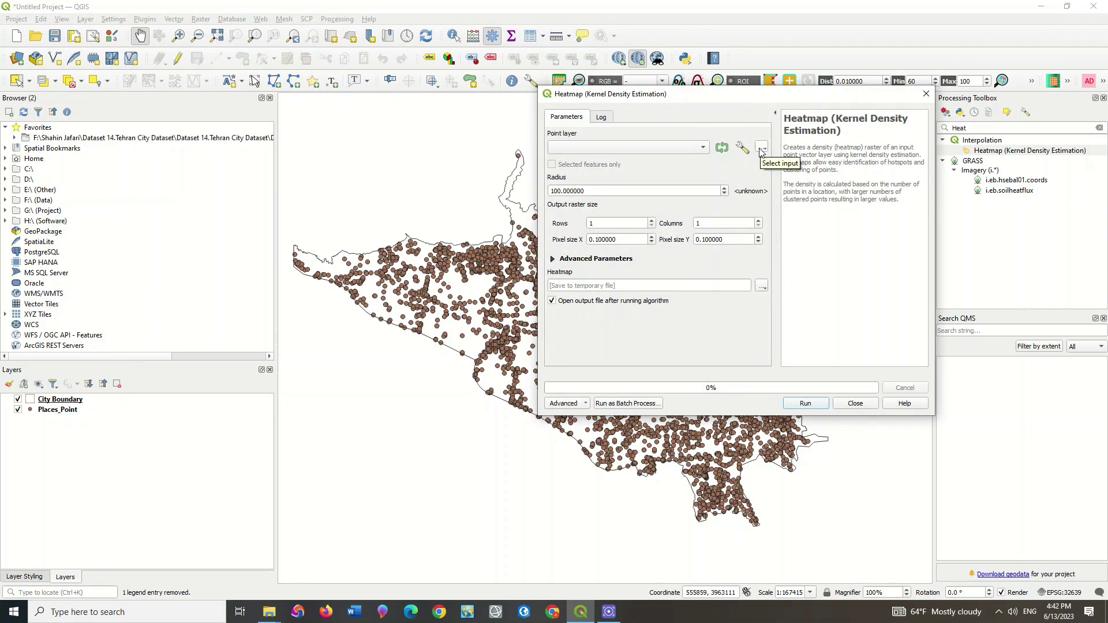
pyautogui.scroll(-1, 702, 148)
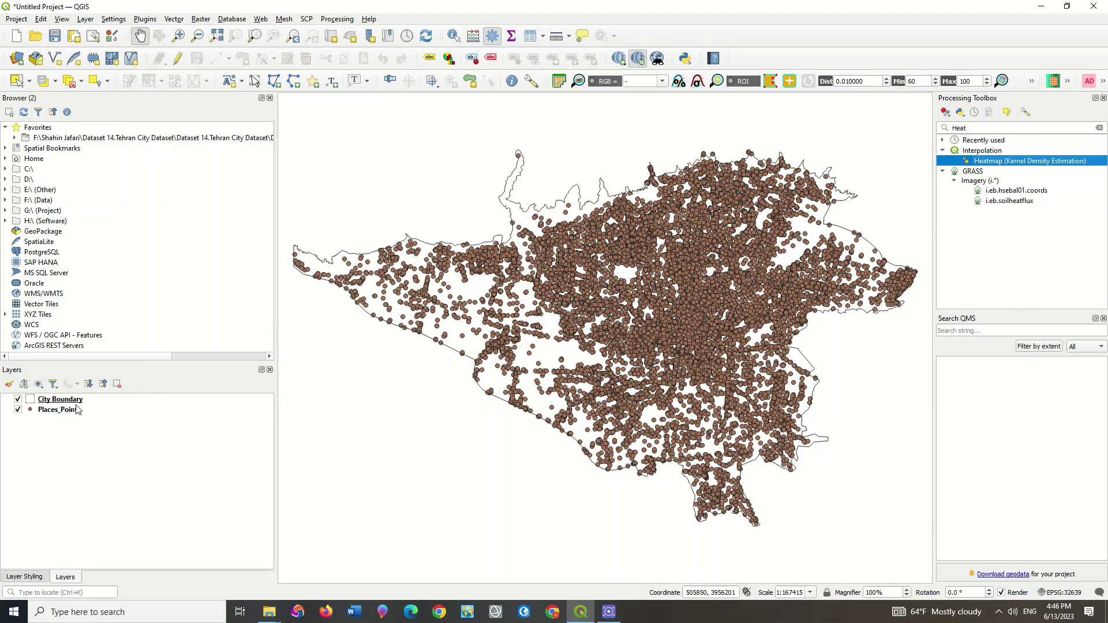
# Change the Places_Point layer's symbology from Single Symbol to Heatmap and apply it.
pyautogui.click(71, 411)
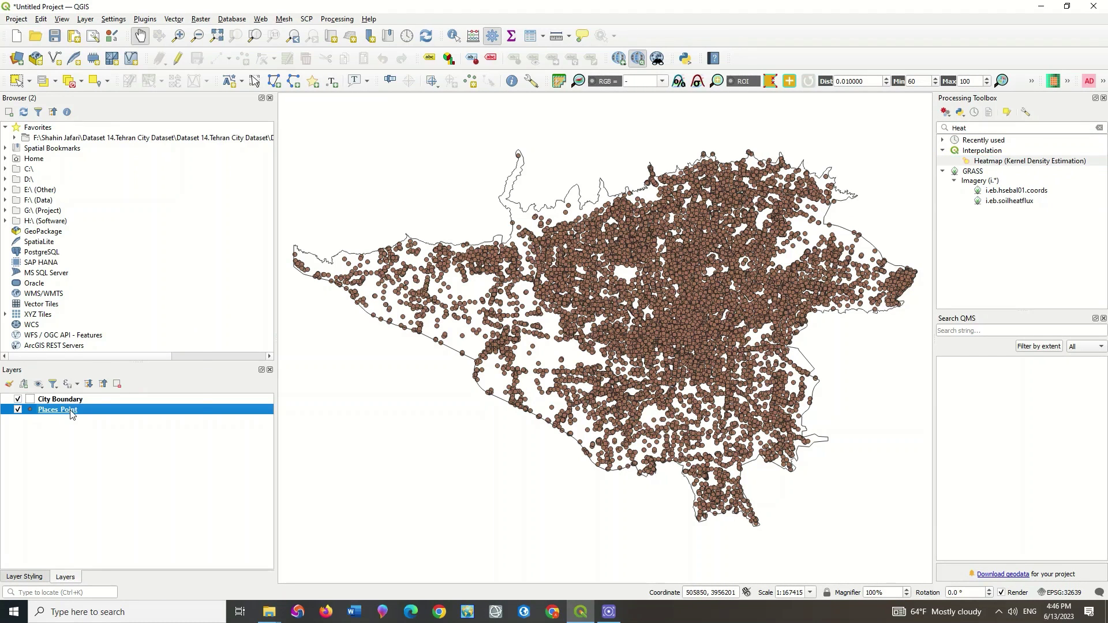
pyautogui.rightClick(71, 411)
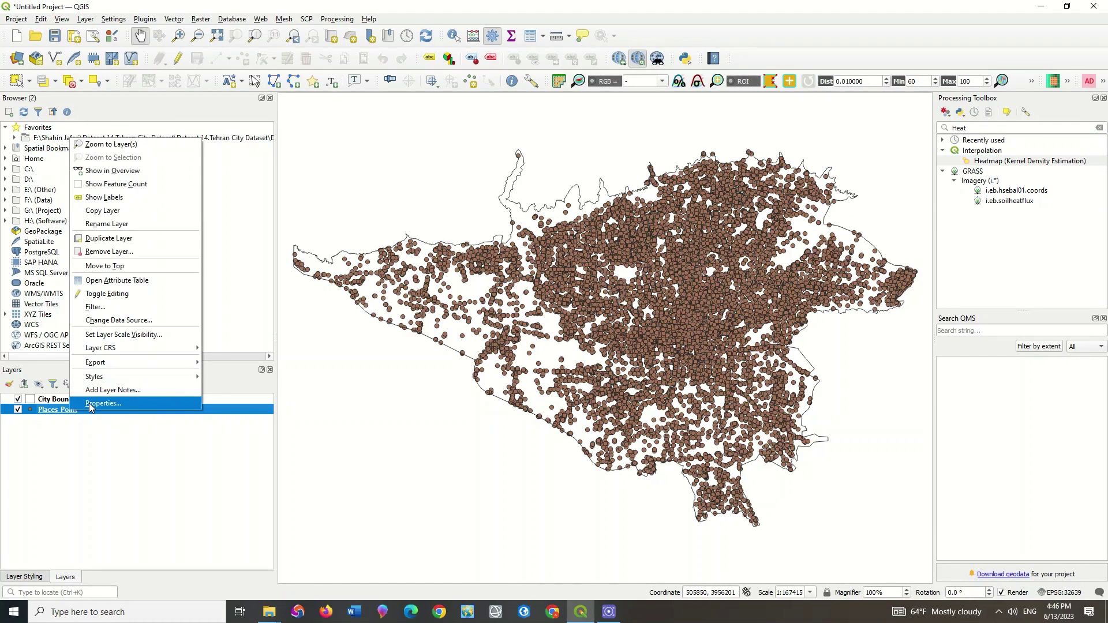
pyautogui.click(89, 404)
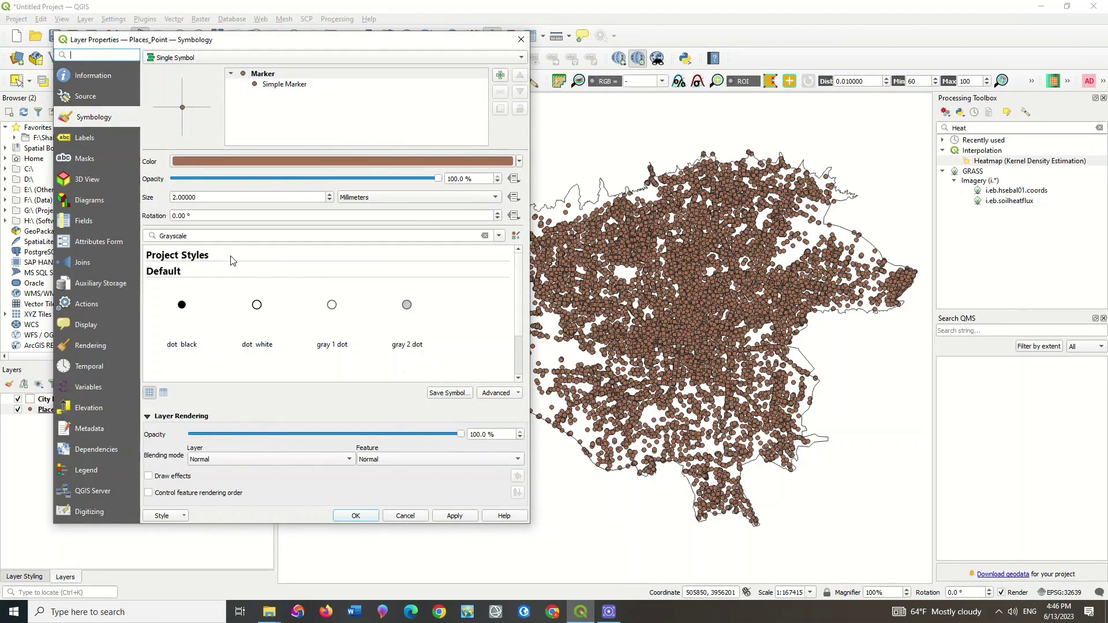
pyautogui.click(216, 61)
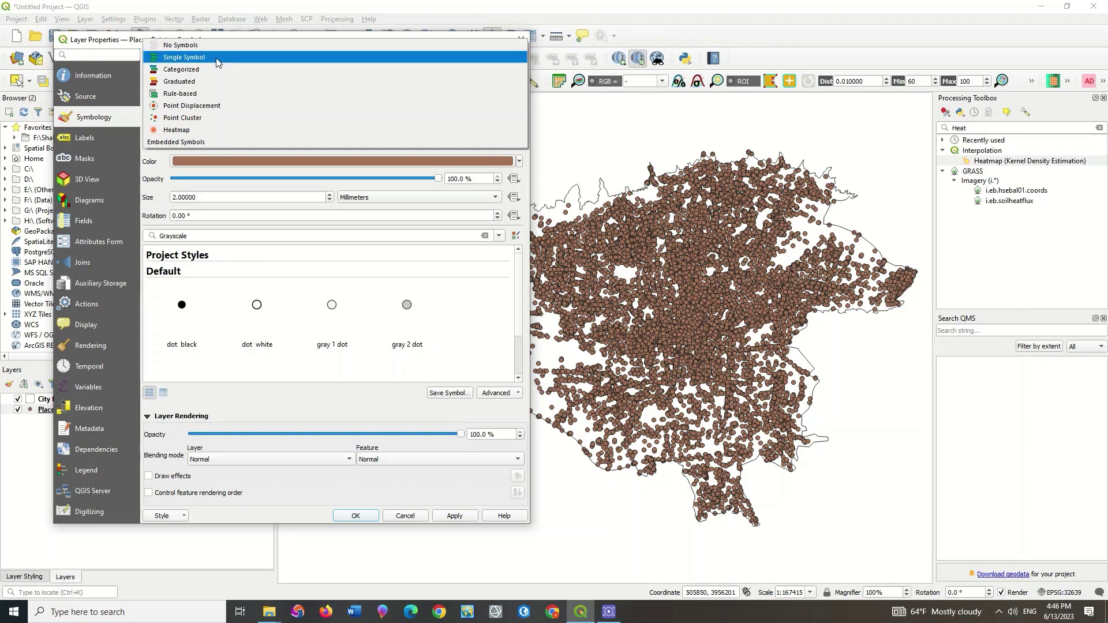
pyautogui.click(198, 129)
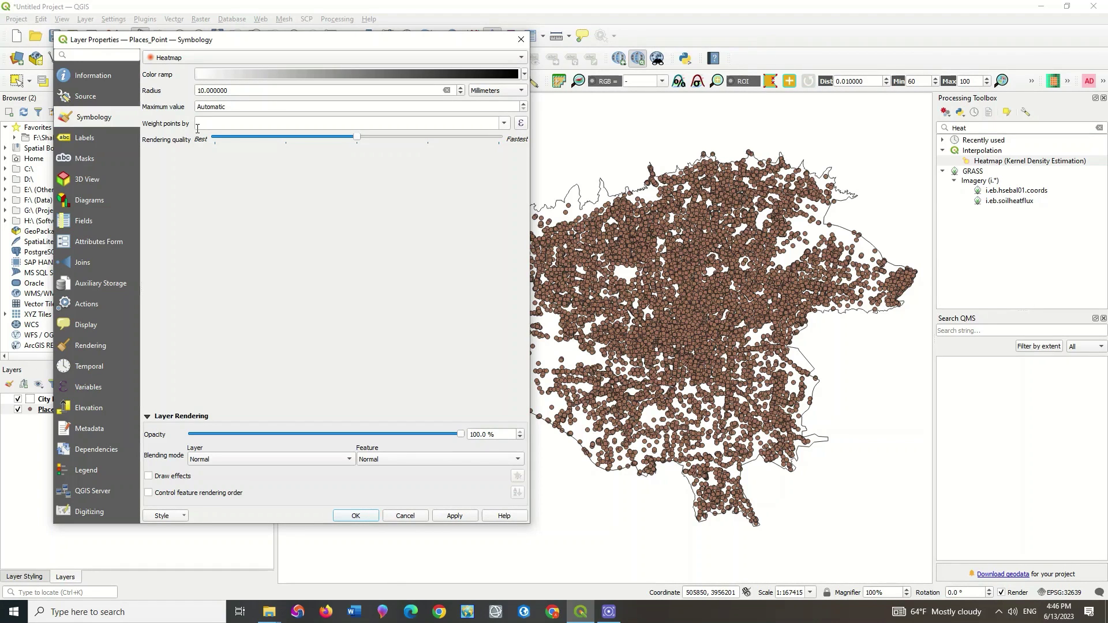
pyautogui.click(458, 516)
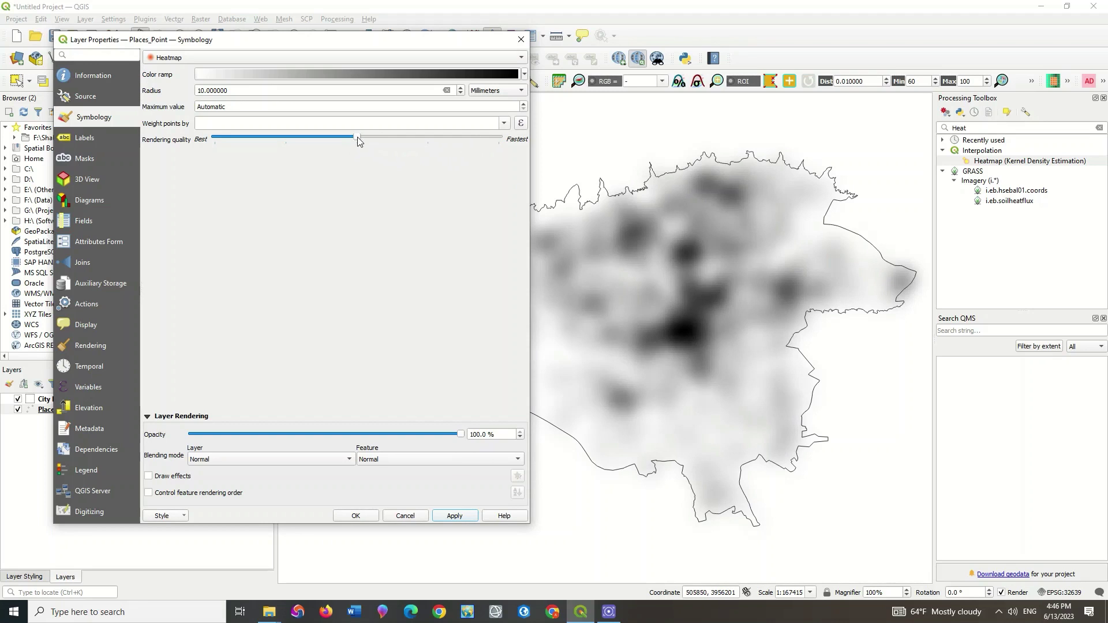
# Move the heatmap's rendering quality one notch toward Best, set the radius unit to Points and apply.
pyautogui.moveTo(358, 137); pyautogui.dragTo(310, 141)
pyautogui.click(455, 520)
pyautogui.click(486, 92)
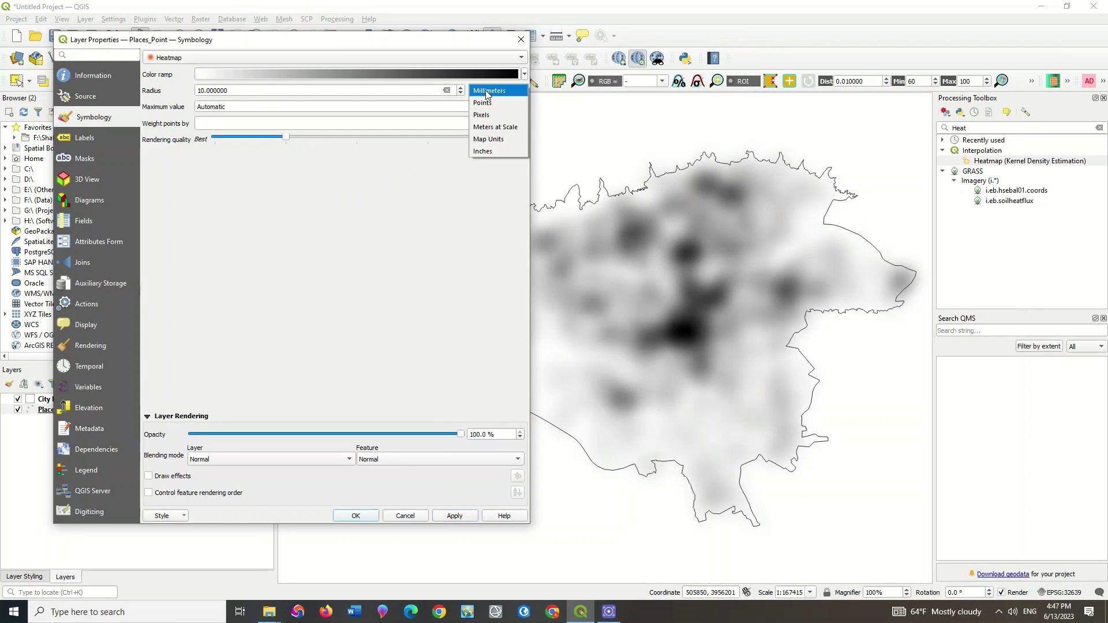
pyautogui.click(490, 103)
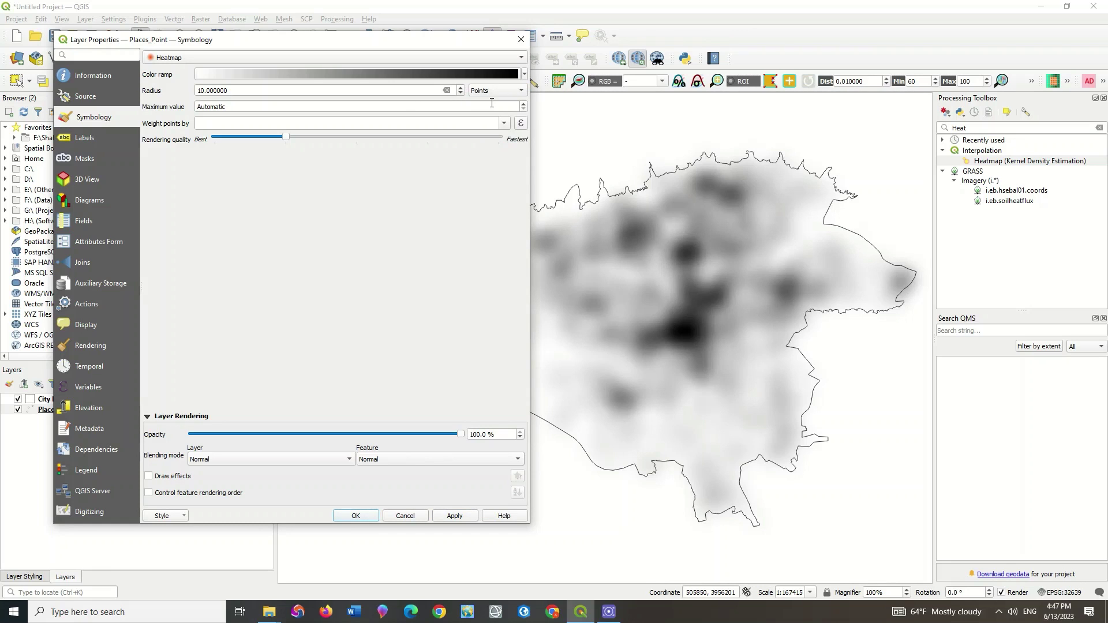
pyautogui.click(454, 515)
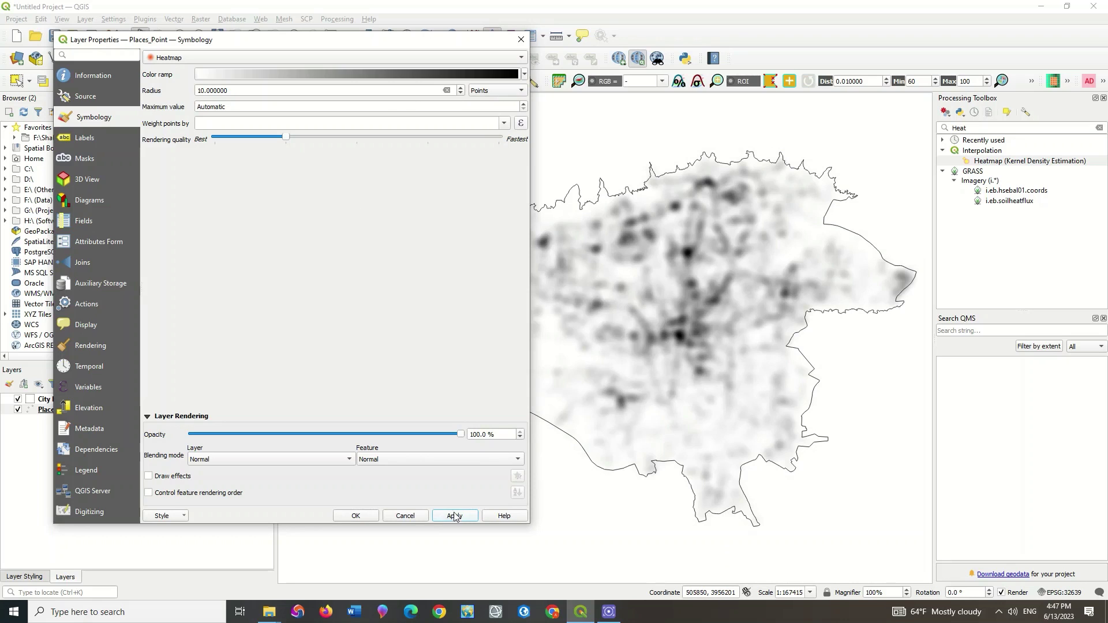
# Set the heatmap's radius unit to Pixels and apply it.
pyautogui.click(492, 91)
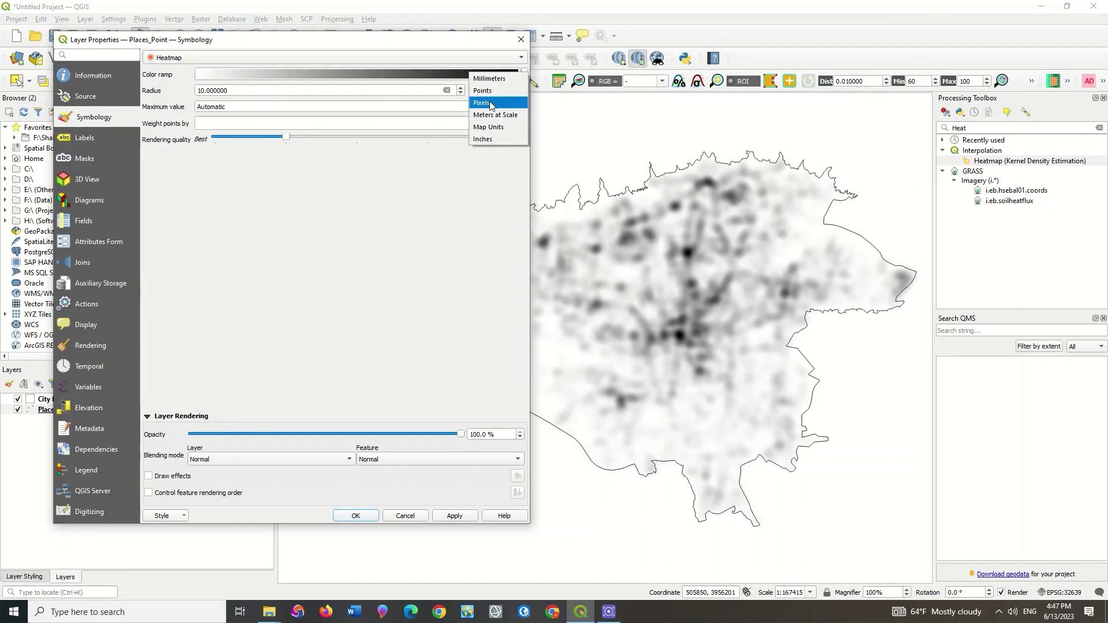
pyautogui.click(490, 103)
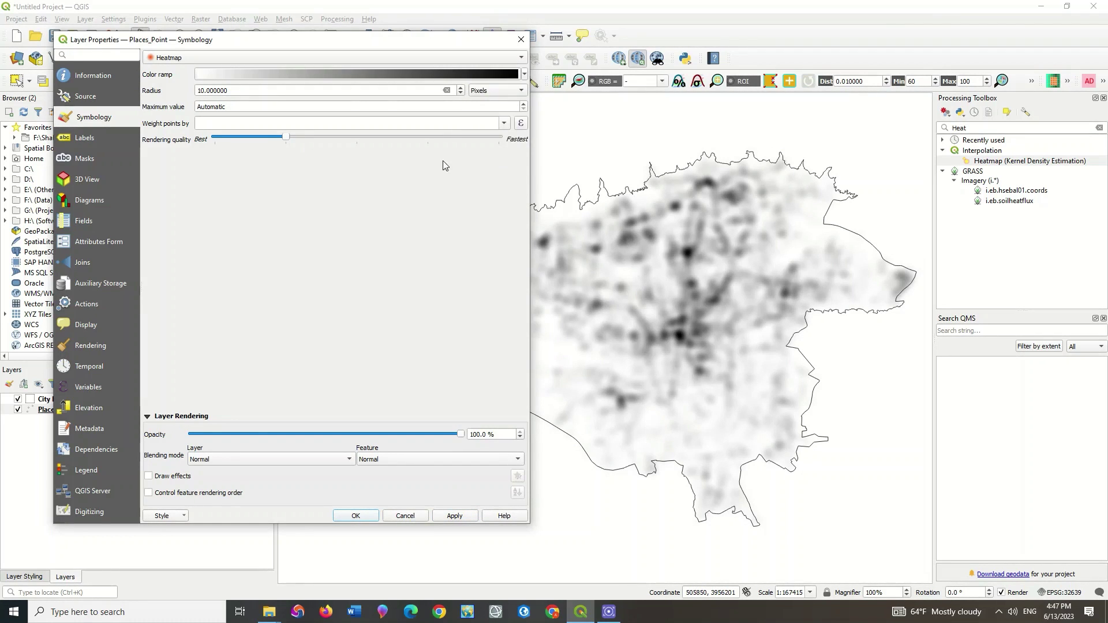
pyautogui.click(463, 516)
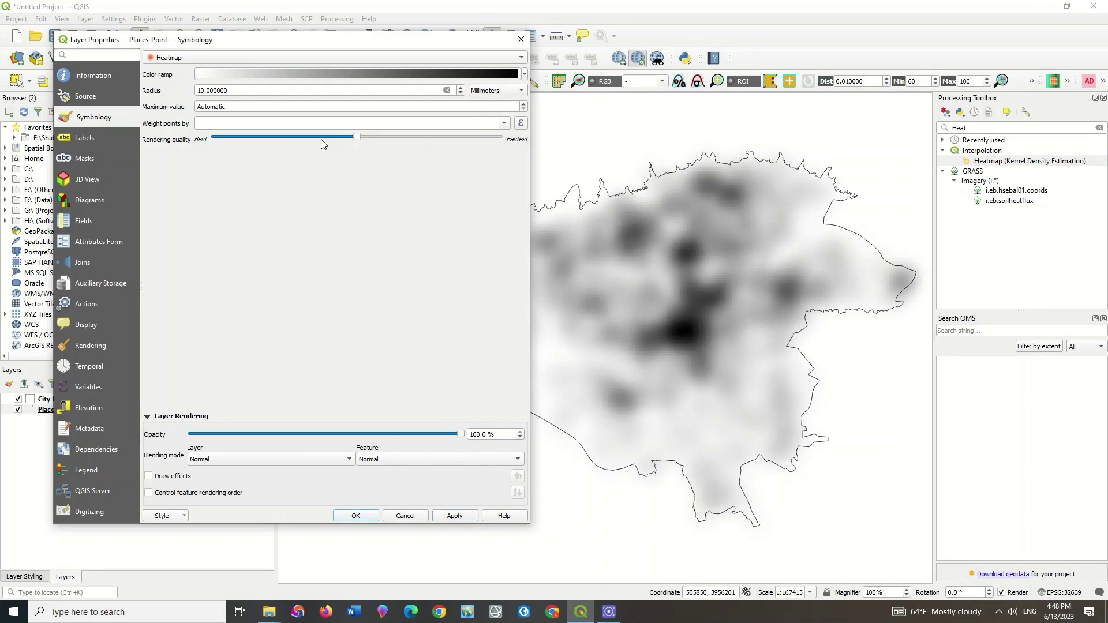
# Move the Places_Point heatmap's rendering quality one notch toward Best and apply it.
pyautogui.moveTo(356, 139); pyautogui.dragTo(286, 140)
pyautogui.click(470, 518)
# Set the first color of the Places_Point heatmap's color ramp to #ff0000, apply it, and toggle the layer's visibility.
pyautogui.click(393, 75)
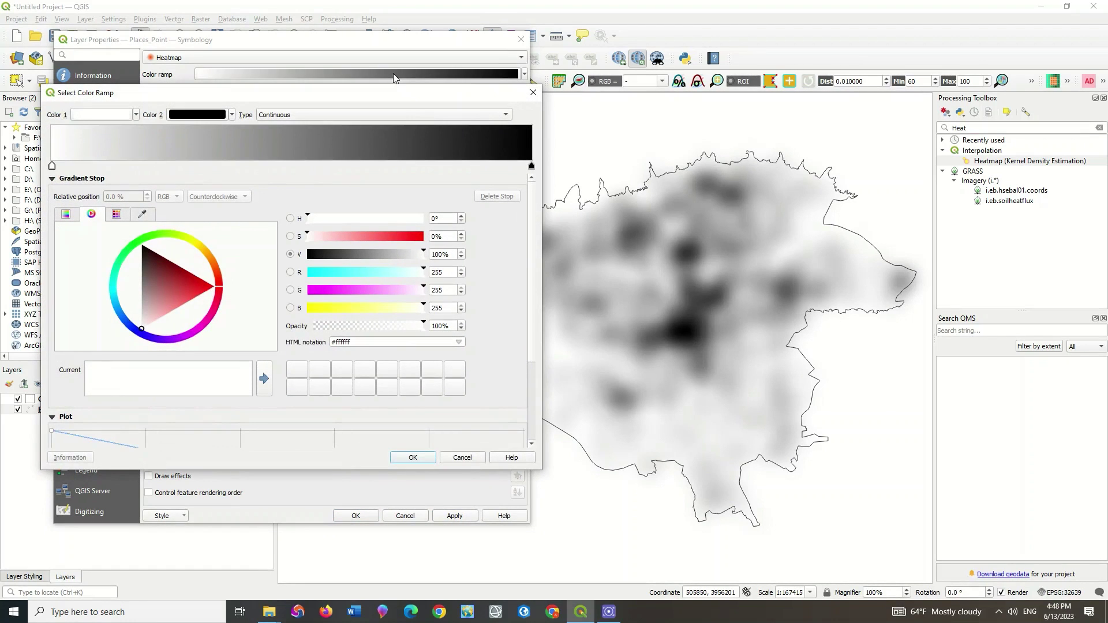
pyautogui.click(74, 217)
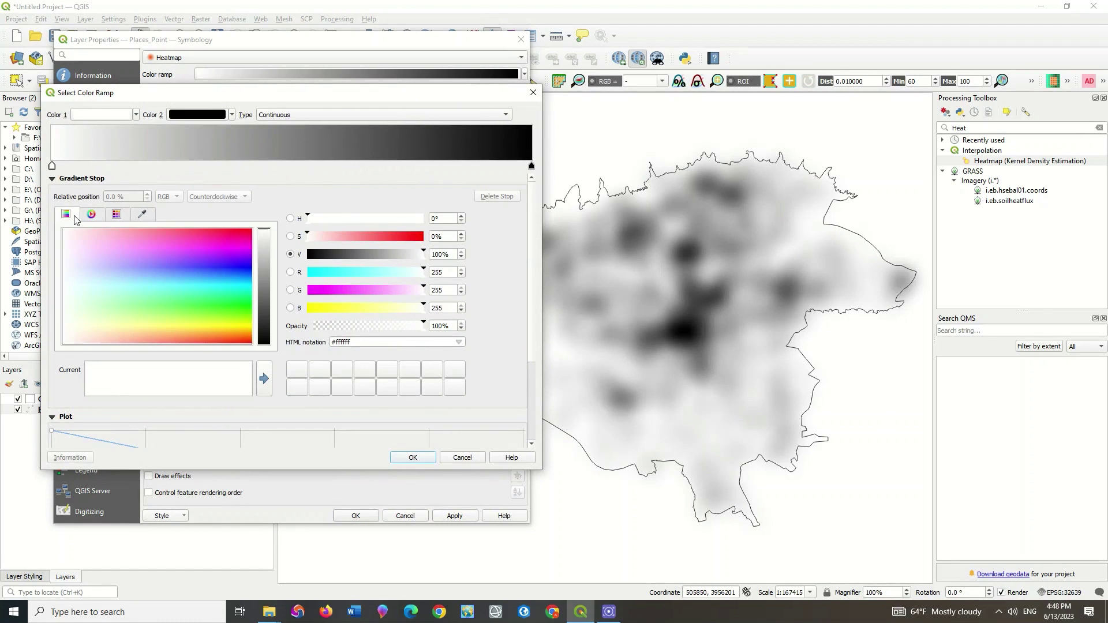
pyautogui.click(115, 214)
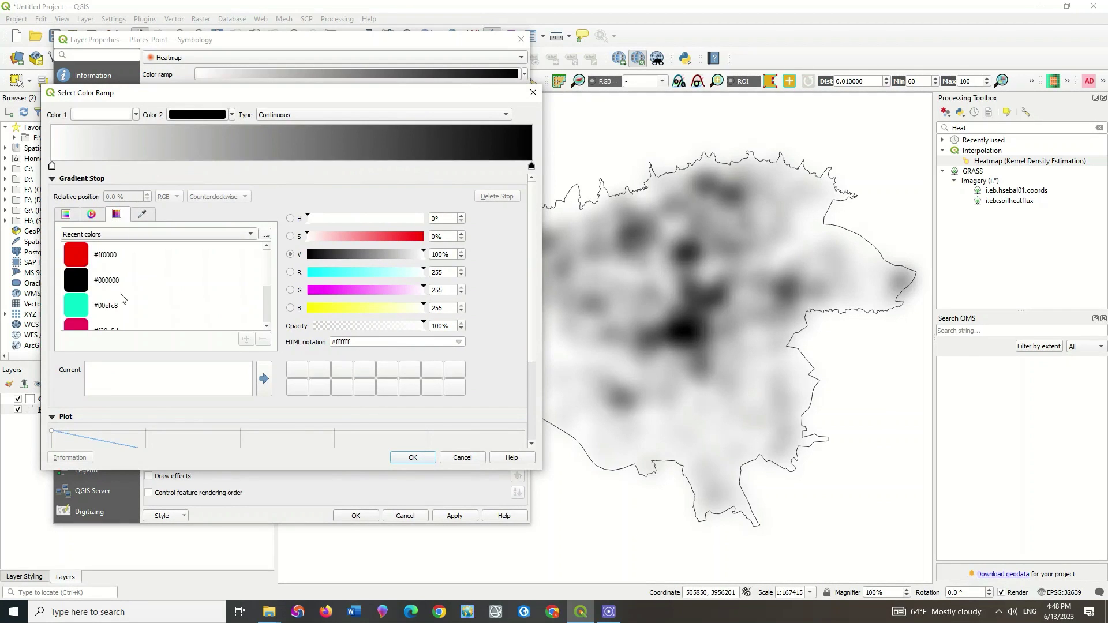
pyautogui.scroll(-3, 121, 298)
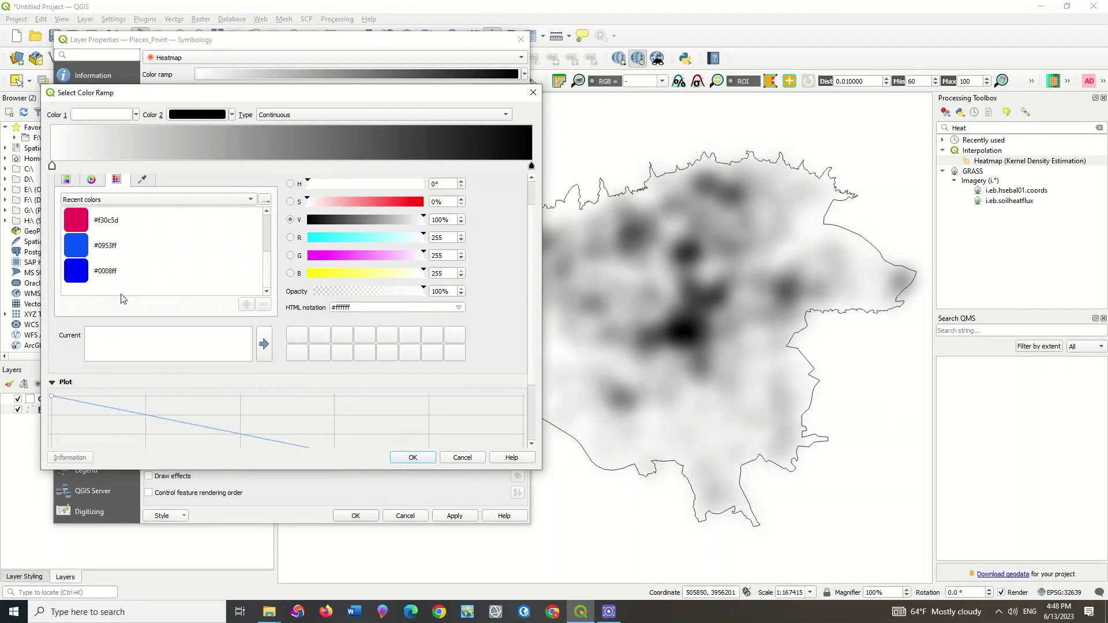
pyautogui.click(92, 269)
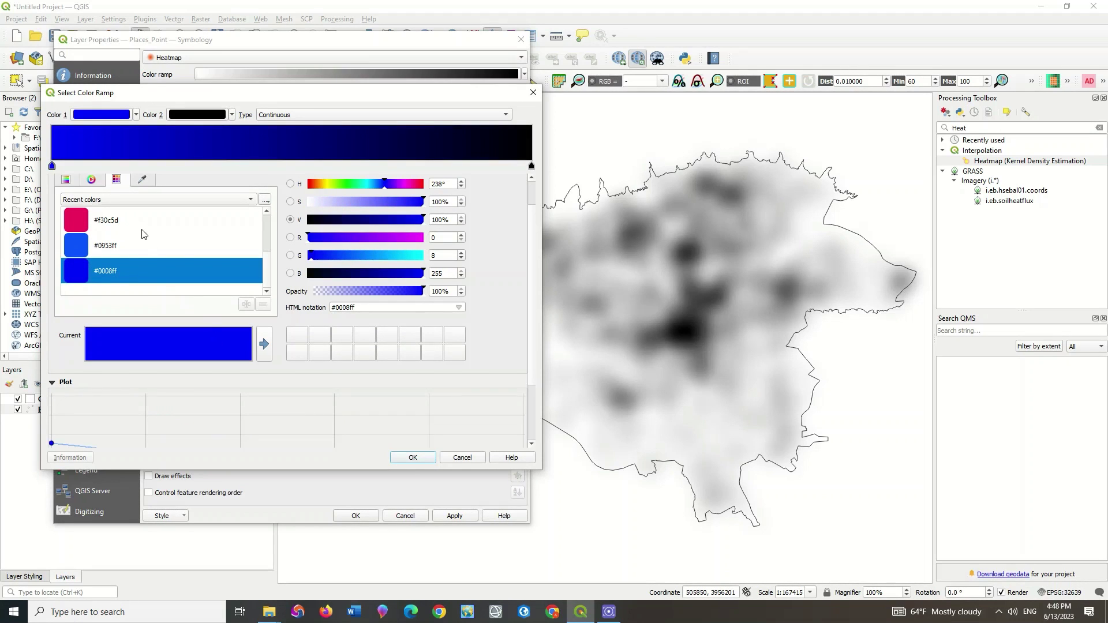
pyautogui.click(126, 230)
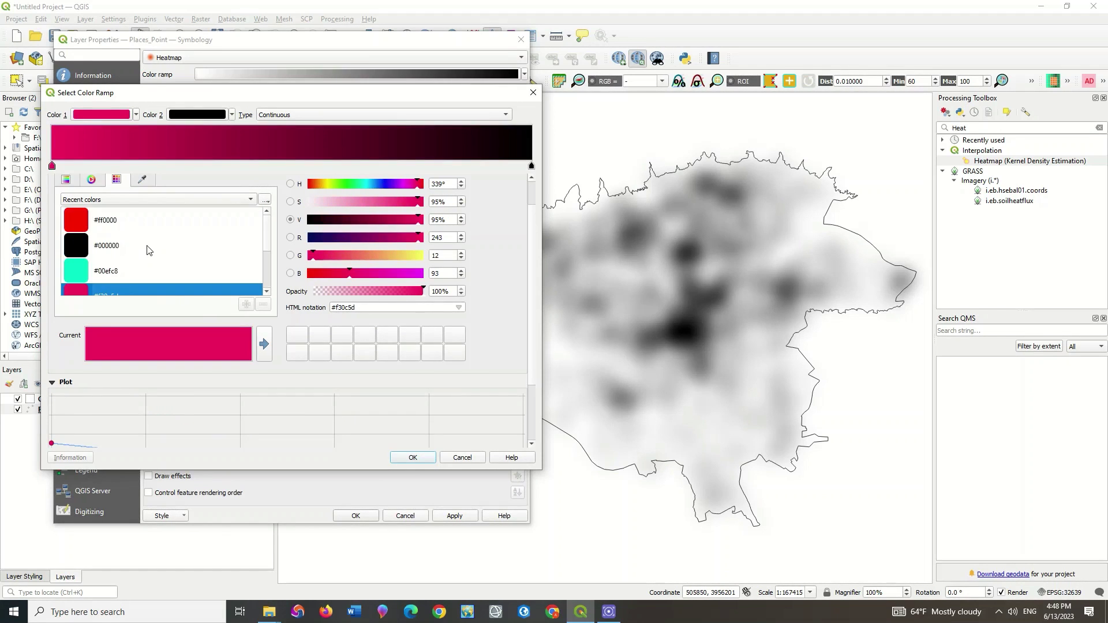
pyautogui.scroll(1, 149, 251)
pyautogui.click(117, 231)
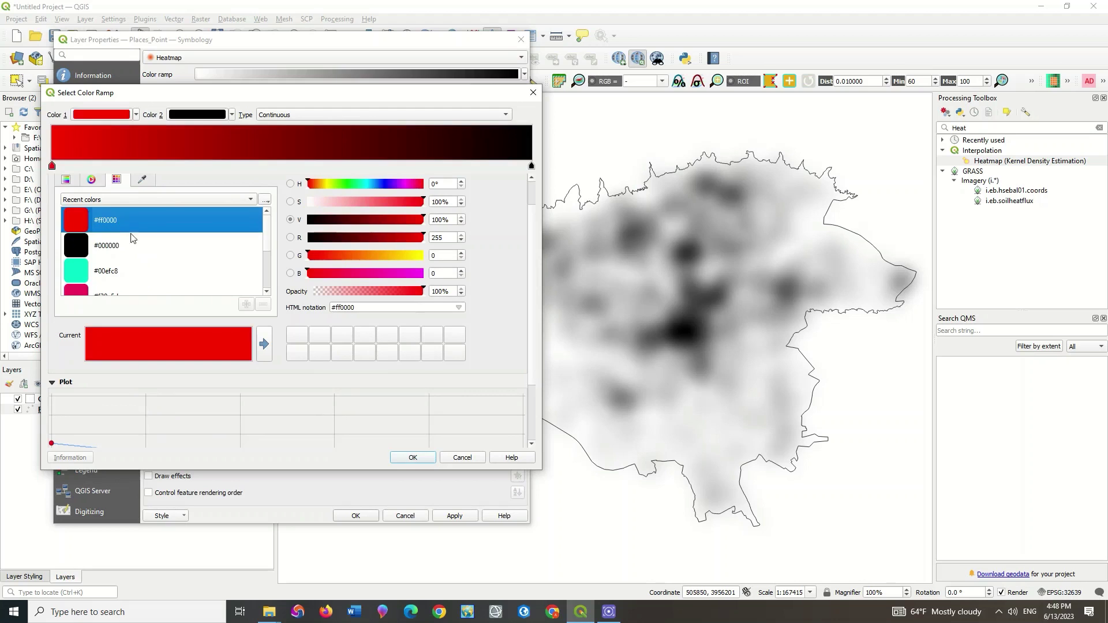
pyautogui.click(428, 459)
pyautogui.click(449, 515)
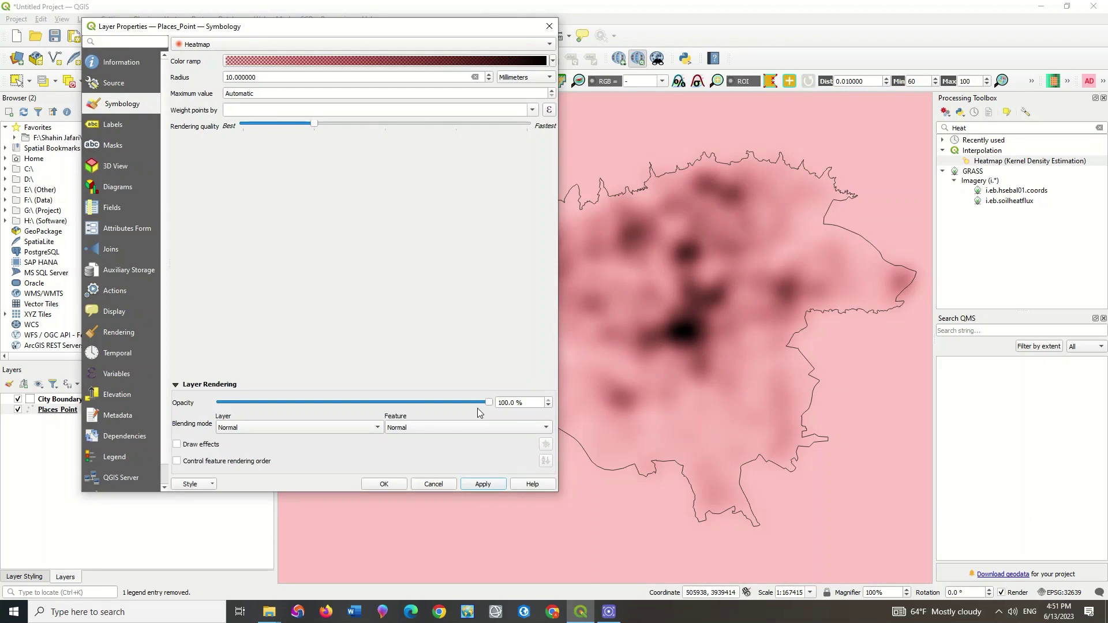
pyautogui.click(384, 484)
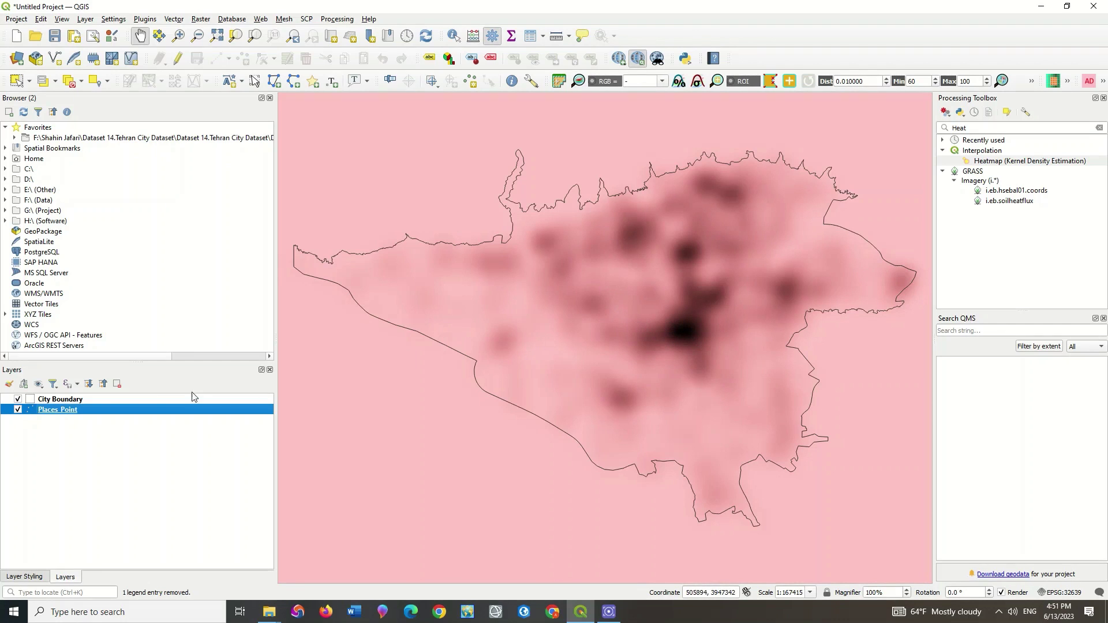
pyautogui.click(18, 410)
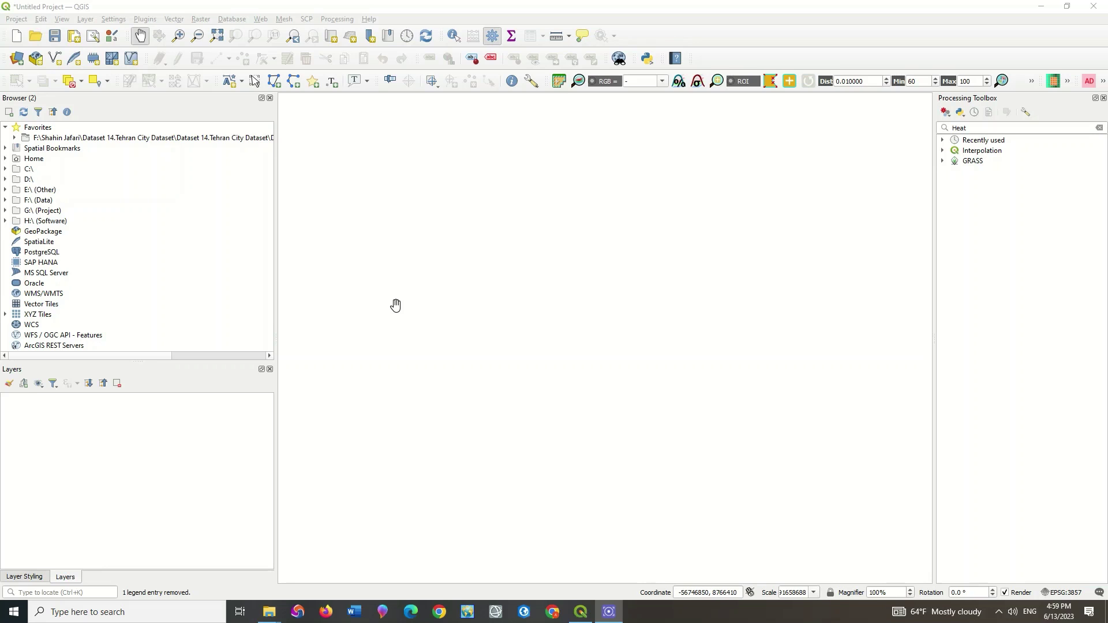
# Search the plugin repository for "quic" and install the QuickMapServices plugin.
pyautogui.click(148, 20)
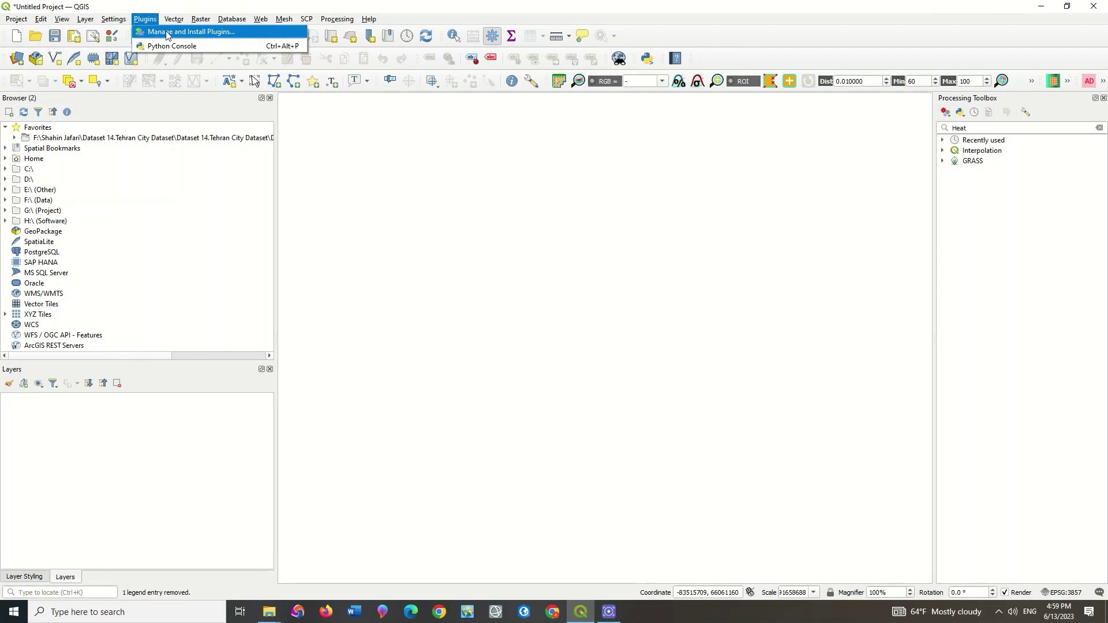
pyautogui.click(234, 33)
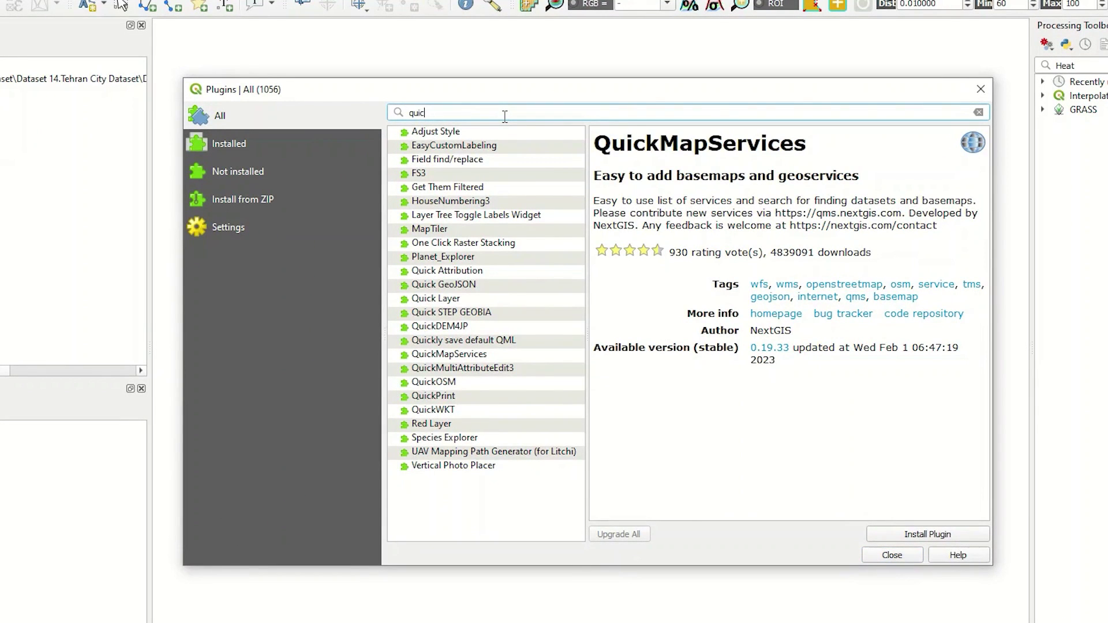
pyautogui.press('BackSpace')
pyautogui.press('BackSpace')
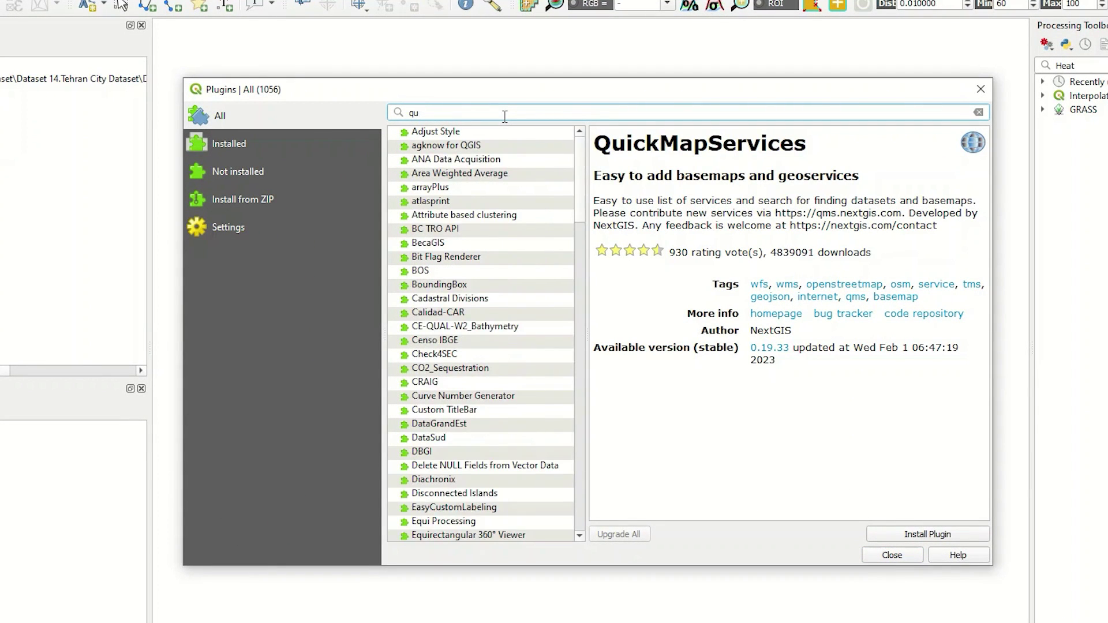
pyautogui.write('ic')
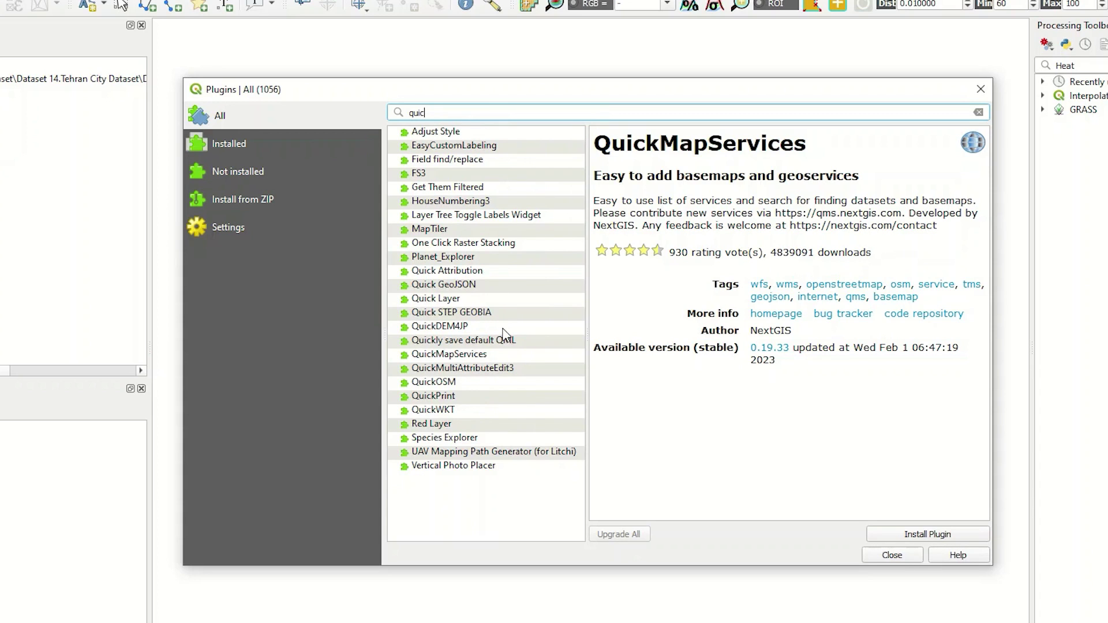
pyautogui.click(440, 356)
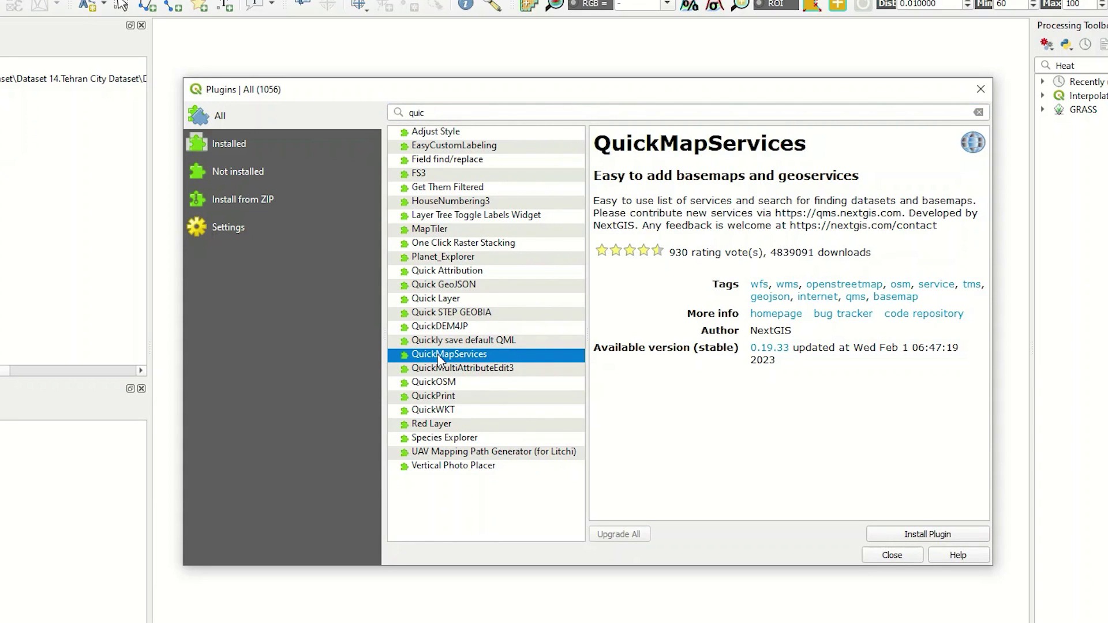
pyautogui.click(917, 535)
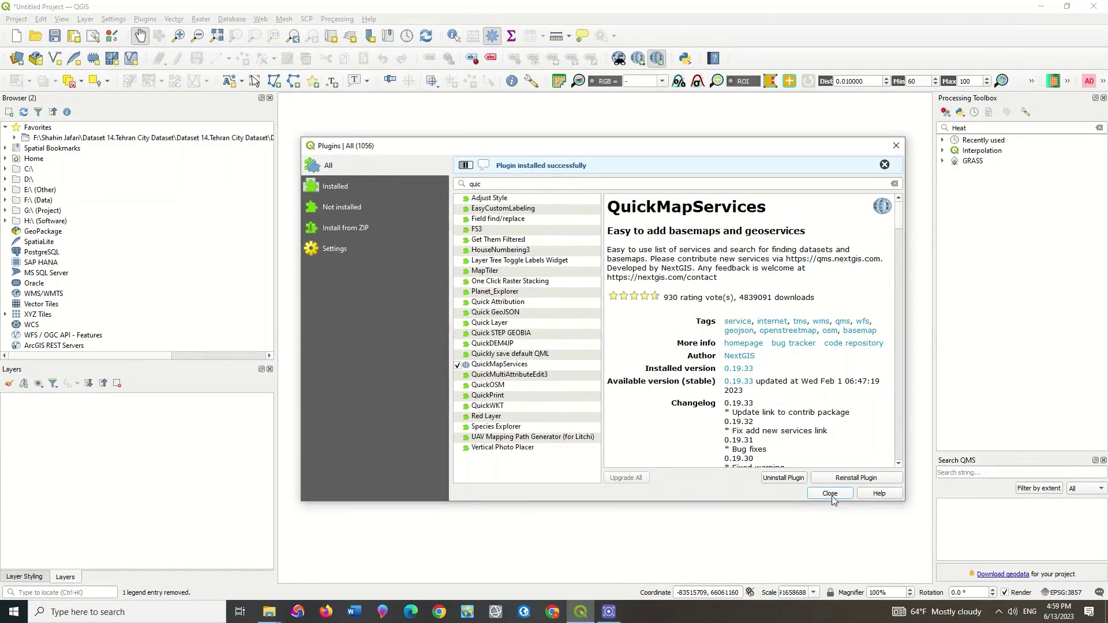
pyautogui.click(830, 494)
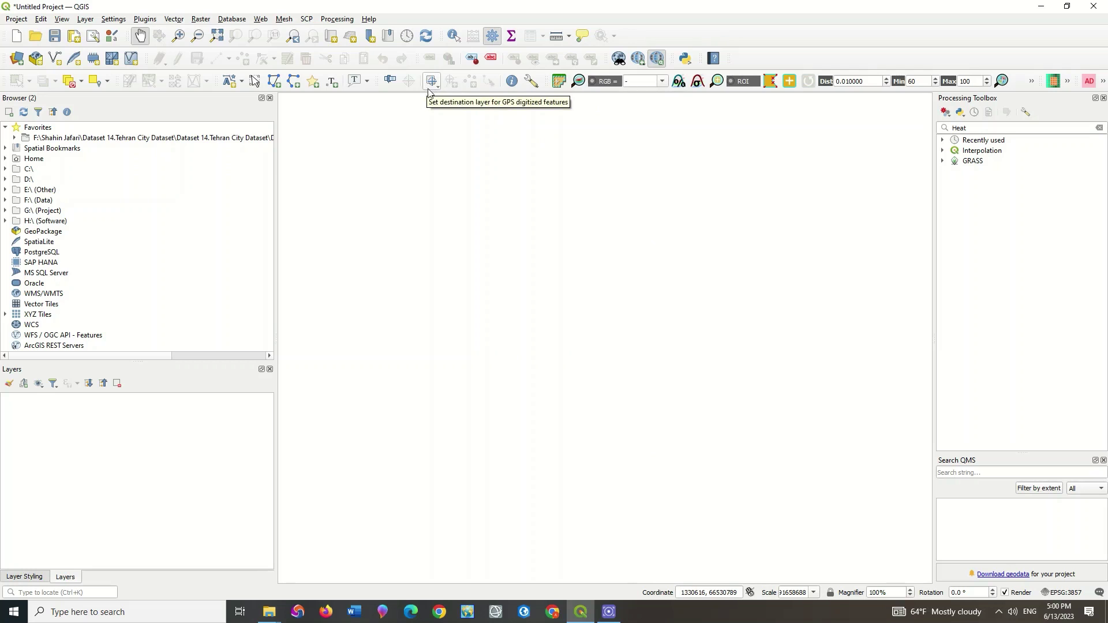
# Add the OpenTopoMap basemap from the OSM services of QuickMapServices and inspect its relief over Europe.
pyautogui.click(260, 19)
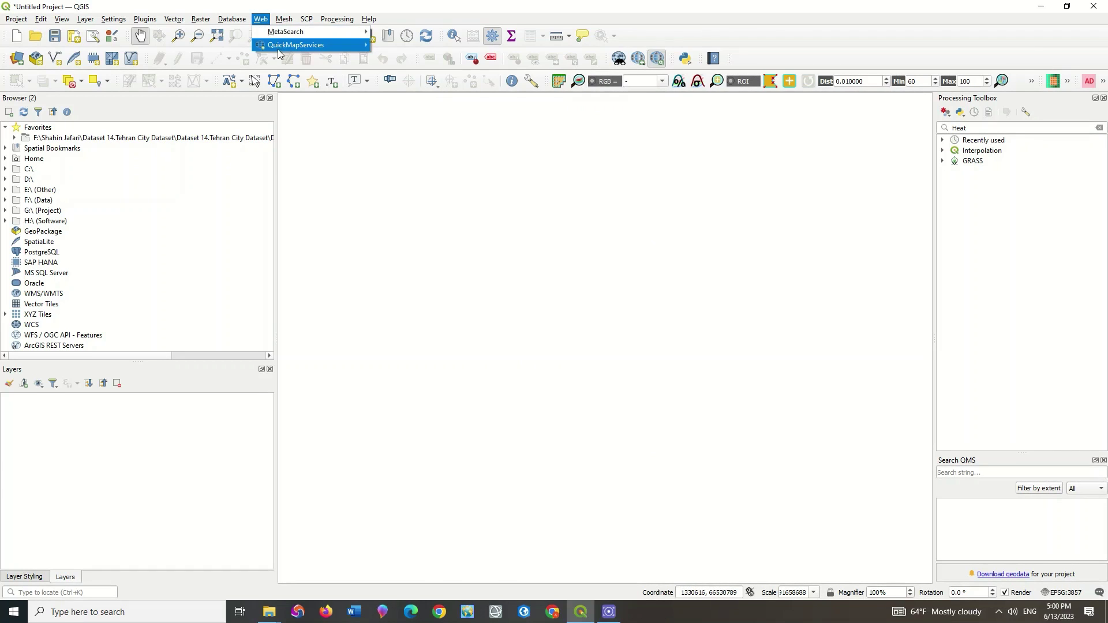
pyautogui.moveTo(282, 47)
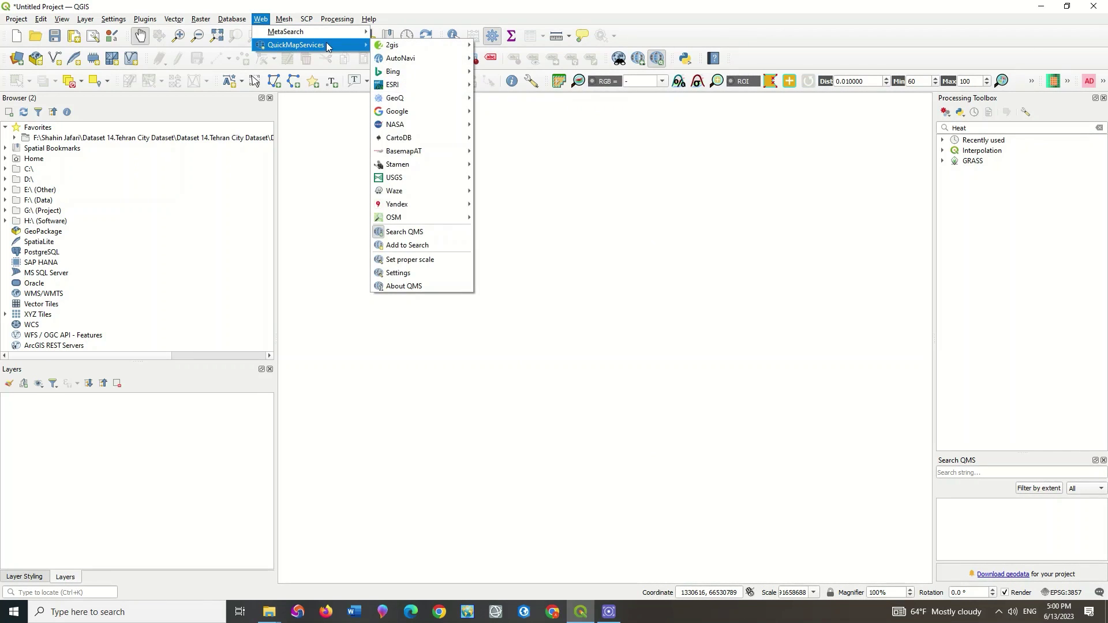
pyautogui.moveTo(412, 46)
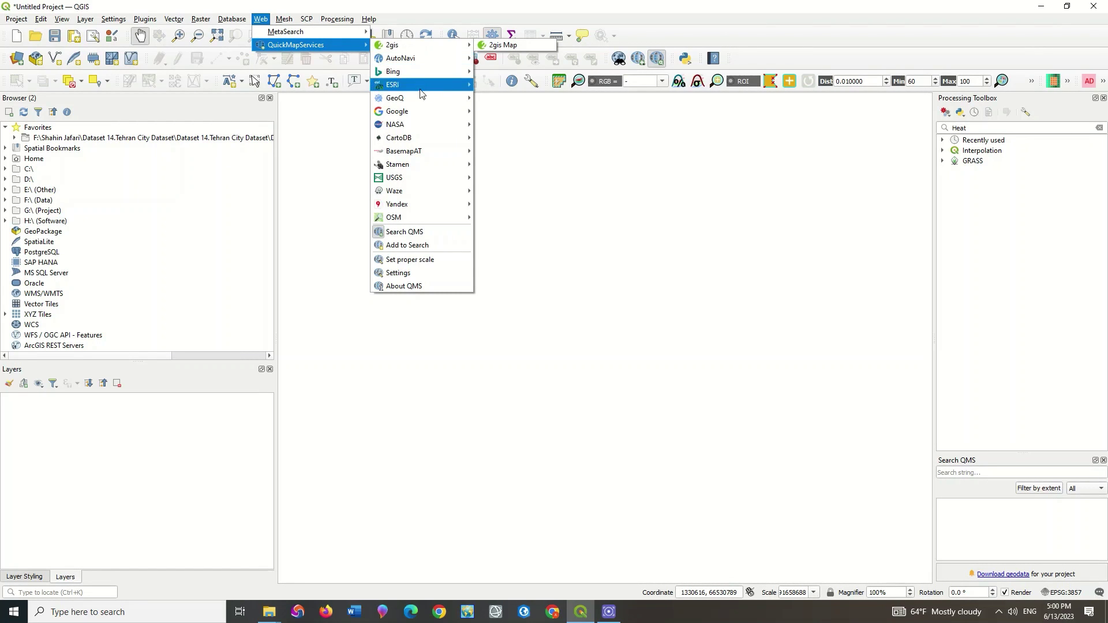
pyautogui.moveTo(420, 216)
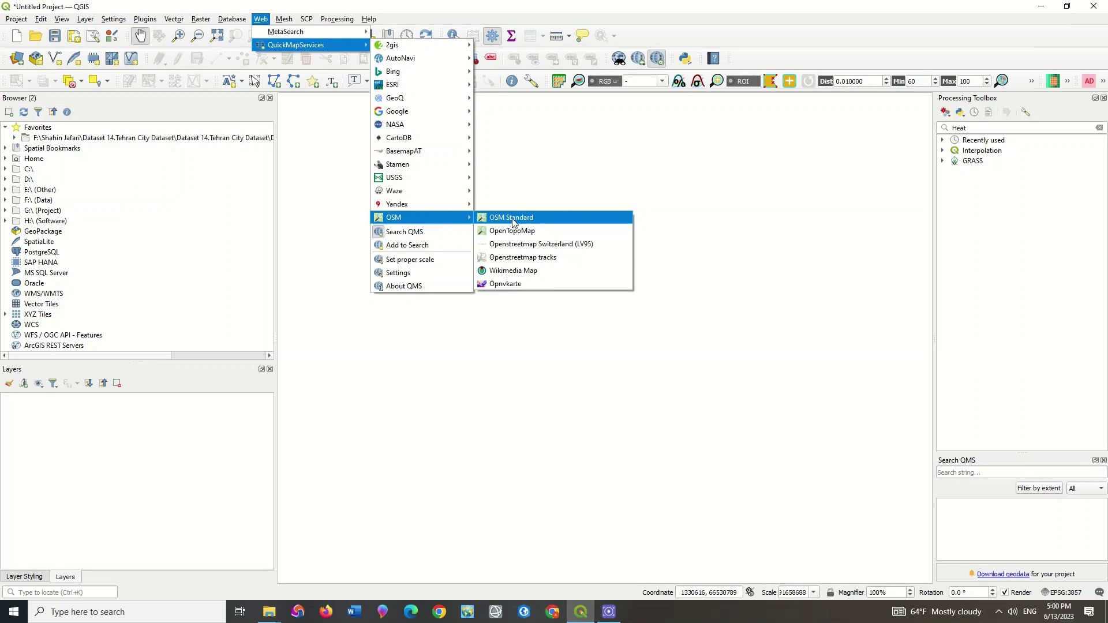
pyautogui.click(553, 230)
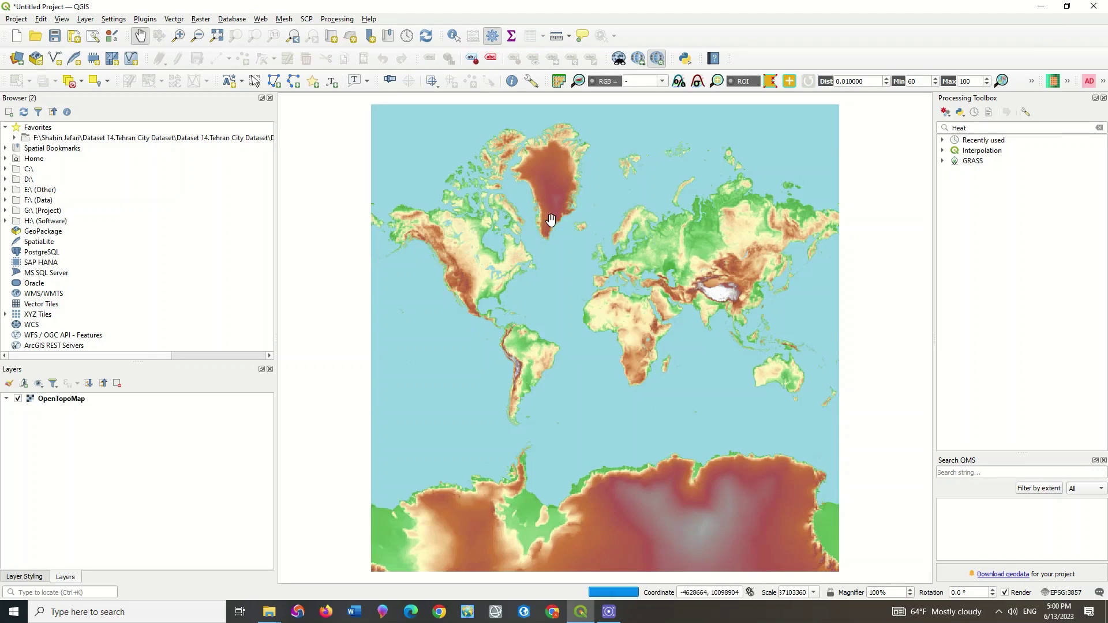
pyautogui.scroll(1, 745, 241)
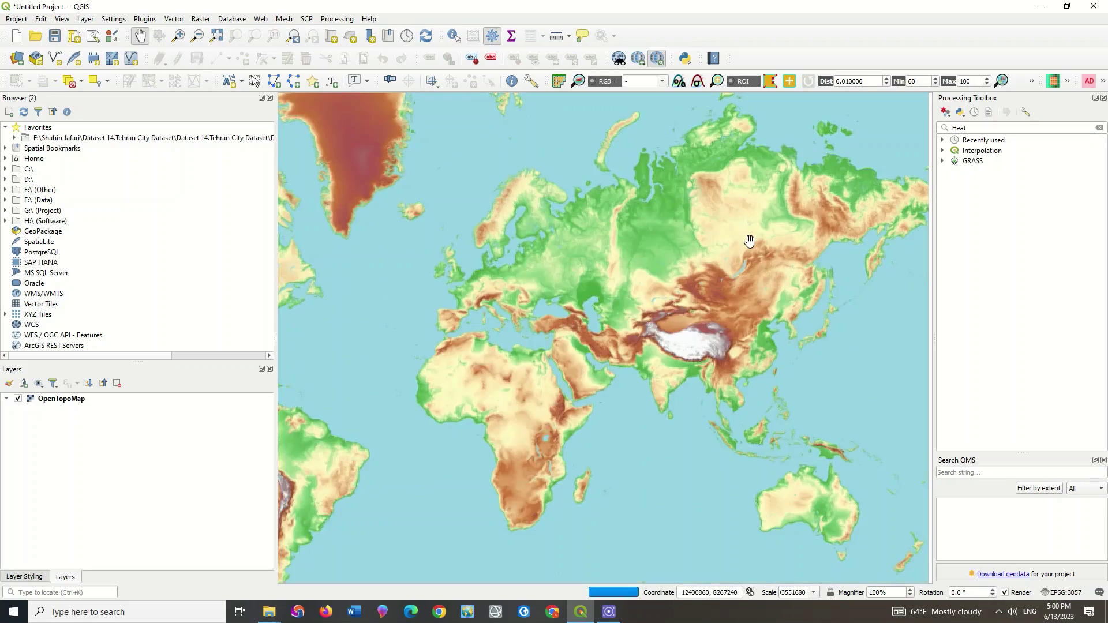
pyautogui.scroll(2, 652, 288)
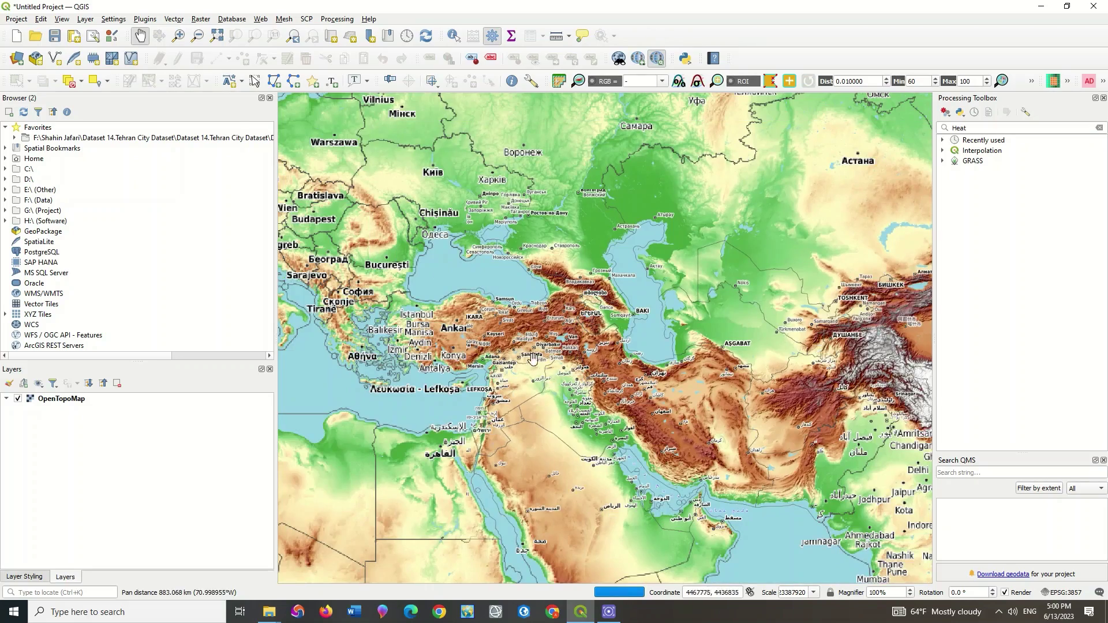
pyautogui.moveTo(518, 276); pyautogui.dragTo(617, 355)
pyautogui.moveTo(310, 255); pyautogui.dragTo(467, 310)
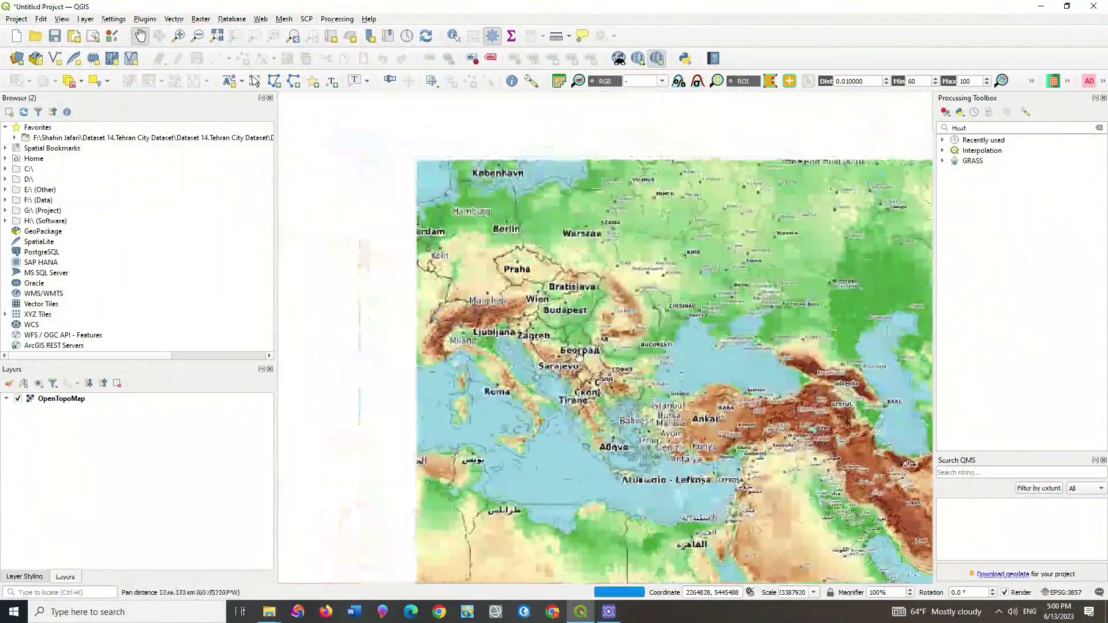
pyautogui.scroll(1, 467, 310)
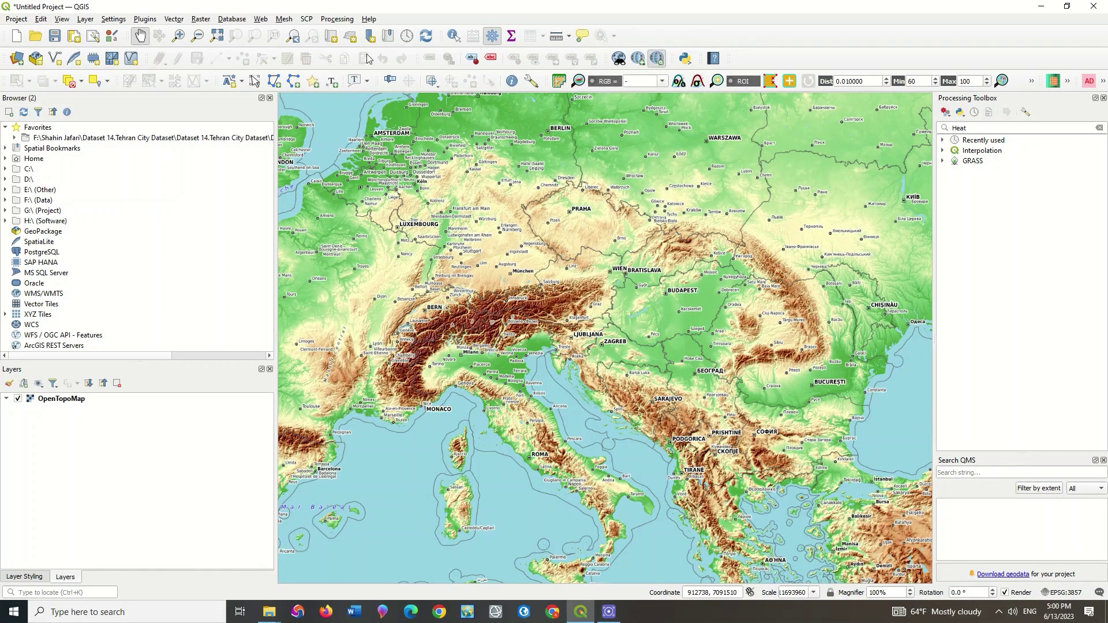
# Add the Google Satellite basemap from QuickMapServices and hide the OpenTopoMap layer.
pyautogui.click(261, 18)
pyautogui.moveTo(319, 45)
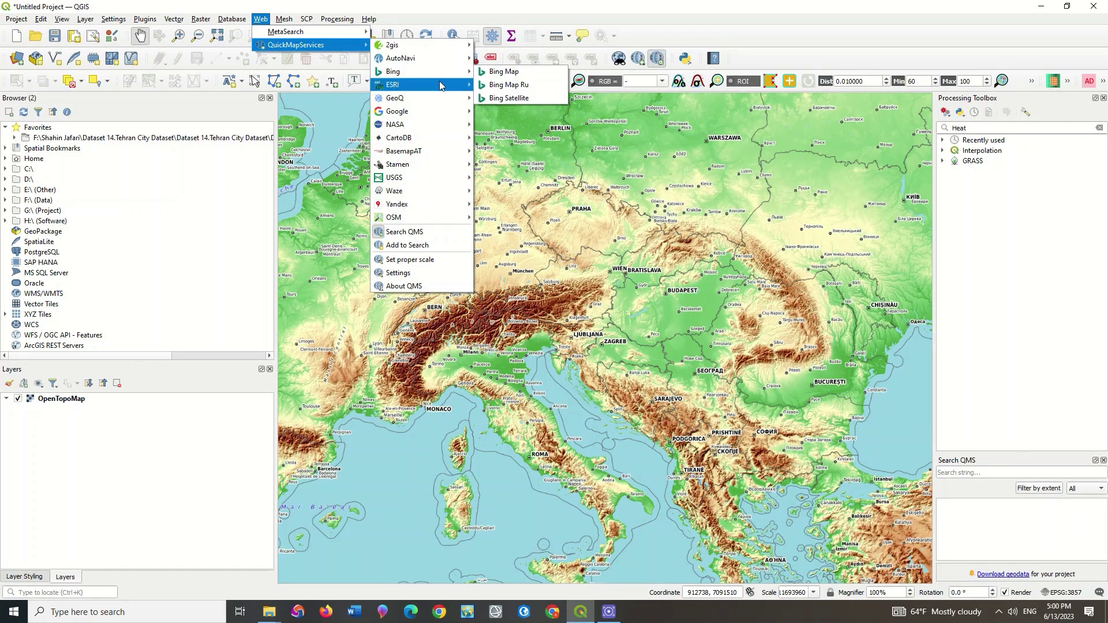
pyautogui.moveTo(440, 85)
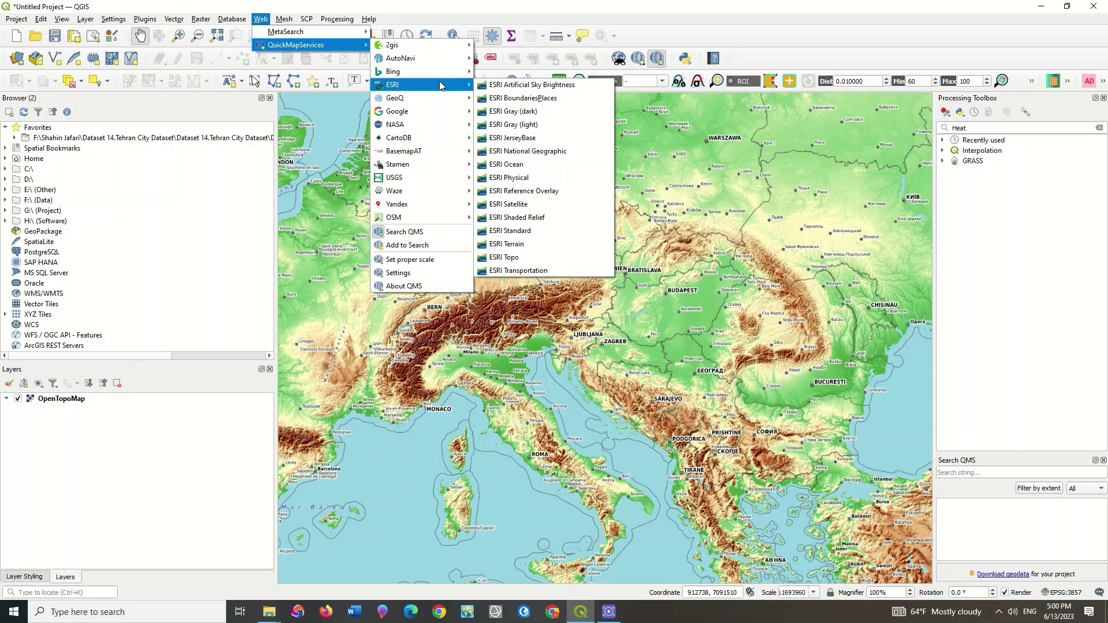
pyautogui.moveTo(440, 109)
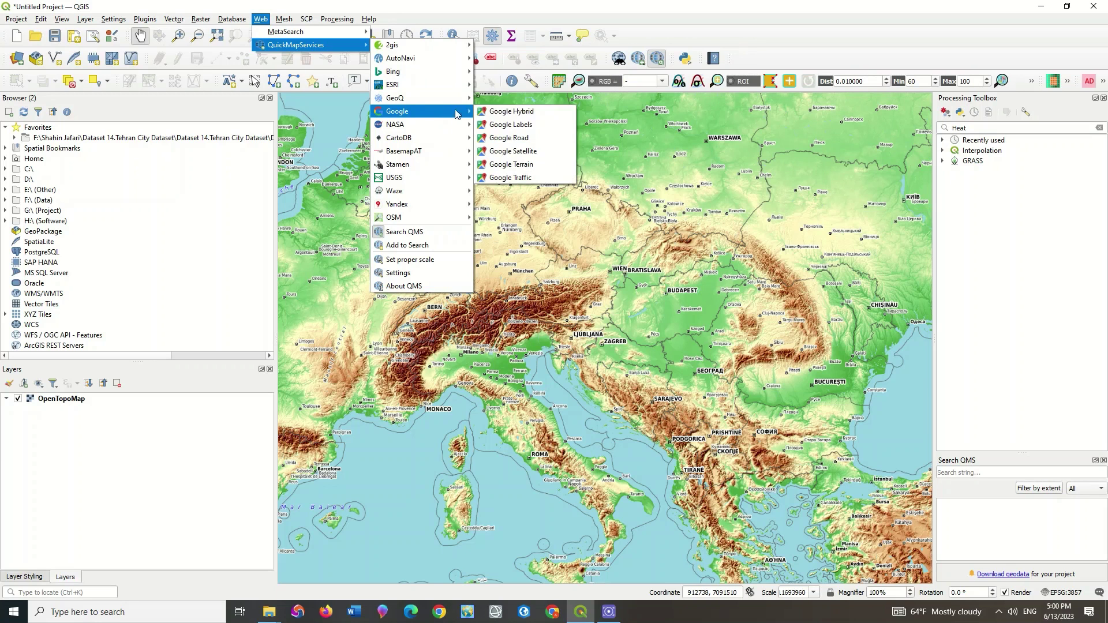
pyautogui.click(555, 150)
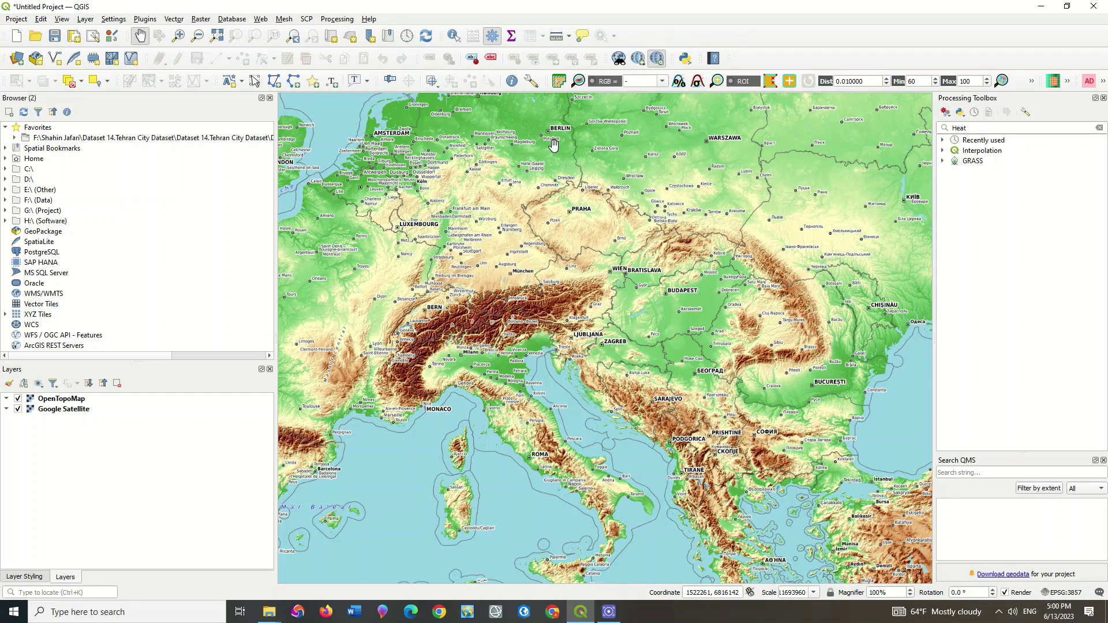
pyautogui.click(17, 398)
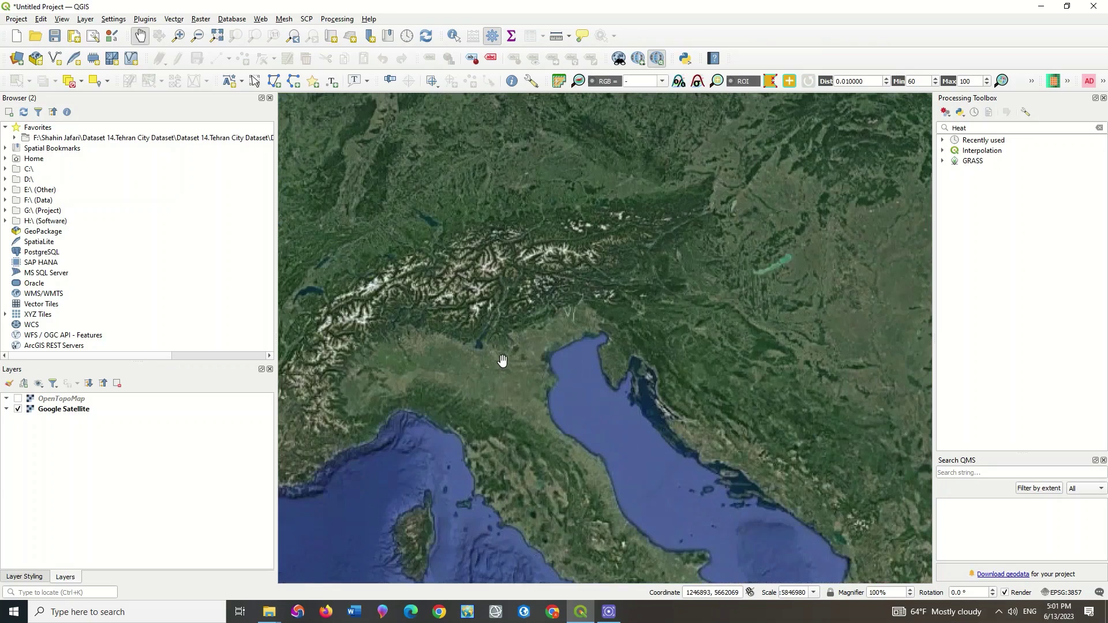
# Examine the Google Satellite imagery from the Mediterranean down to the street level of a town in northwestern Turkey.
pyautogui.scroll(1, 502, 360)
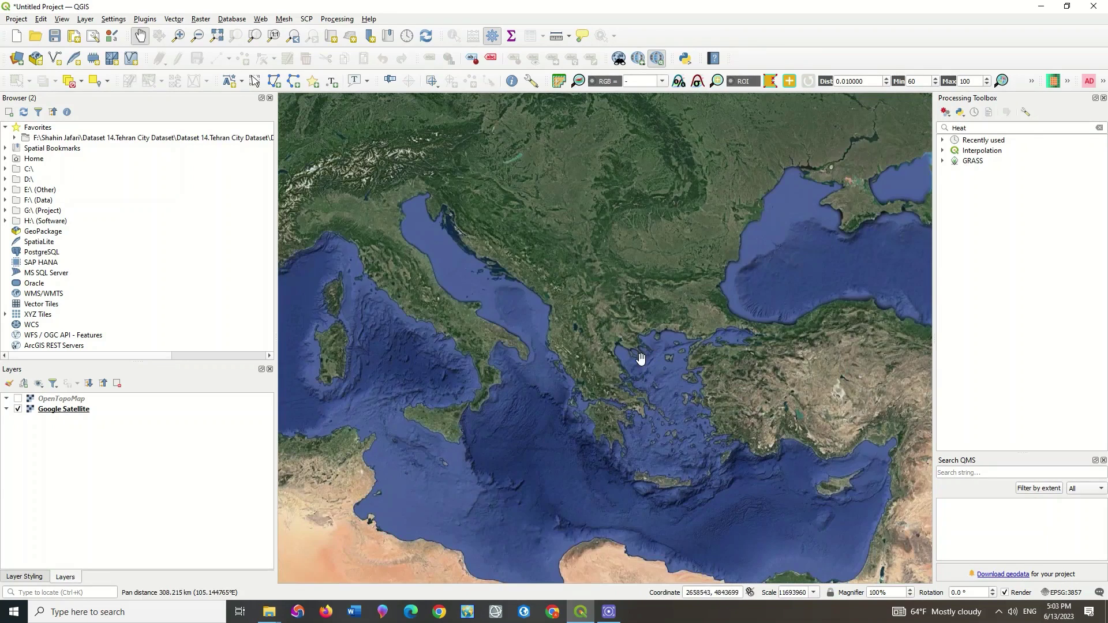
pyautogui.moveTo(791, 409); pyautogui.dragTo(626, 362)
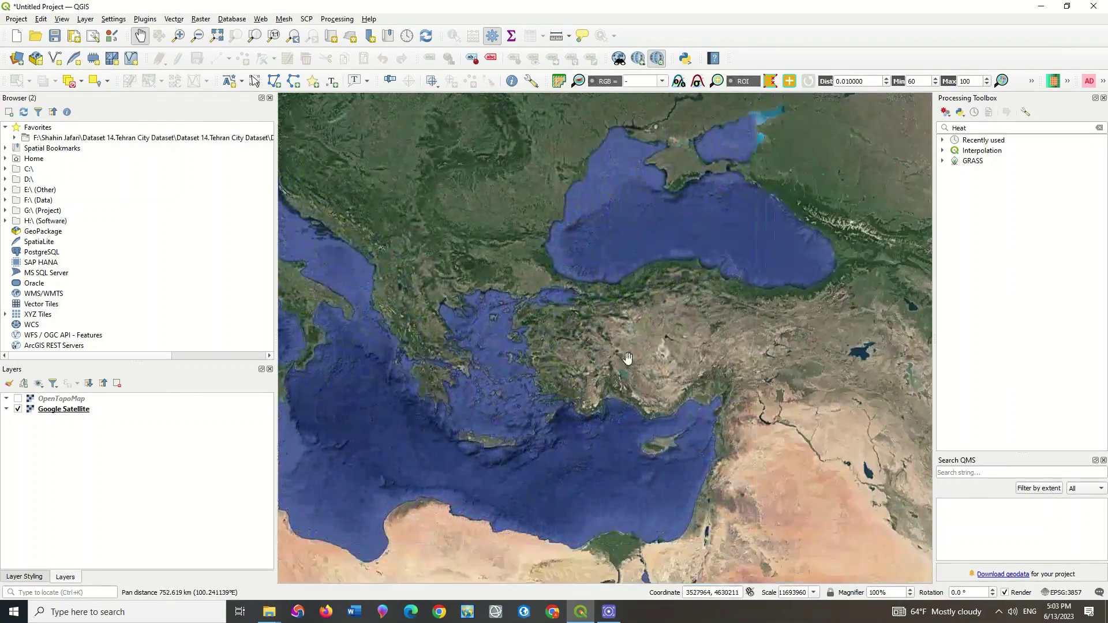
pyautogui.scroll(1, 605, 326)
pyautogui.scroll(1, 605, 326)
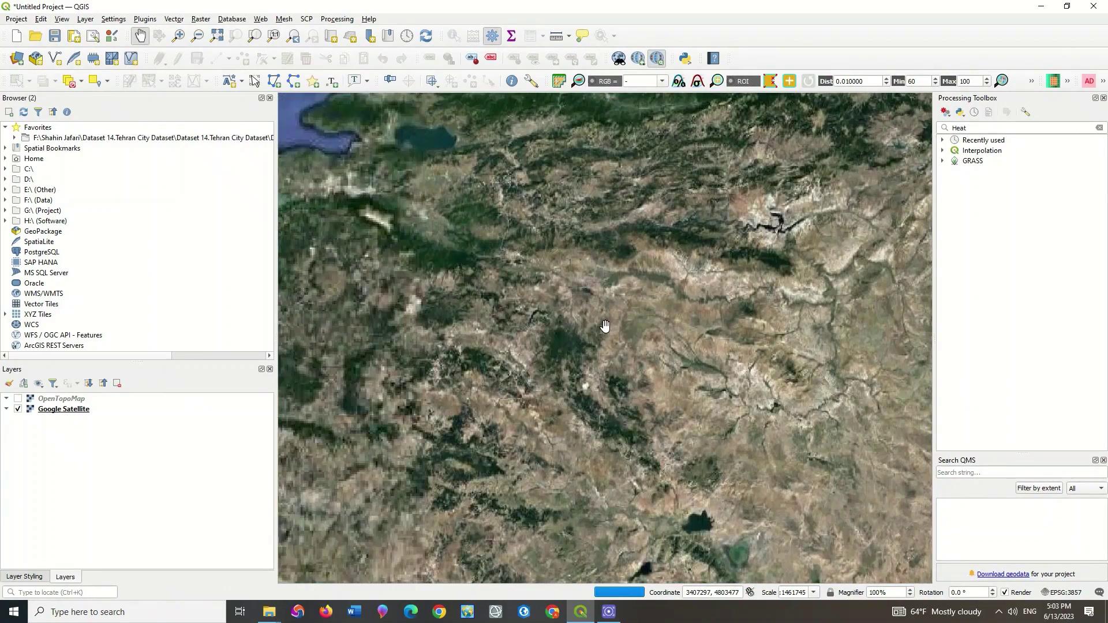
pyautogui.moveTo(530, 234); pyautogui.dragTo(611, 323)
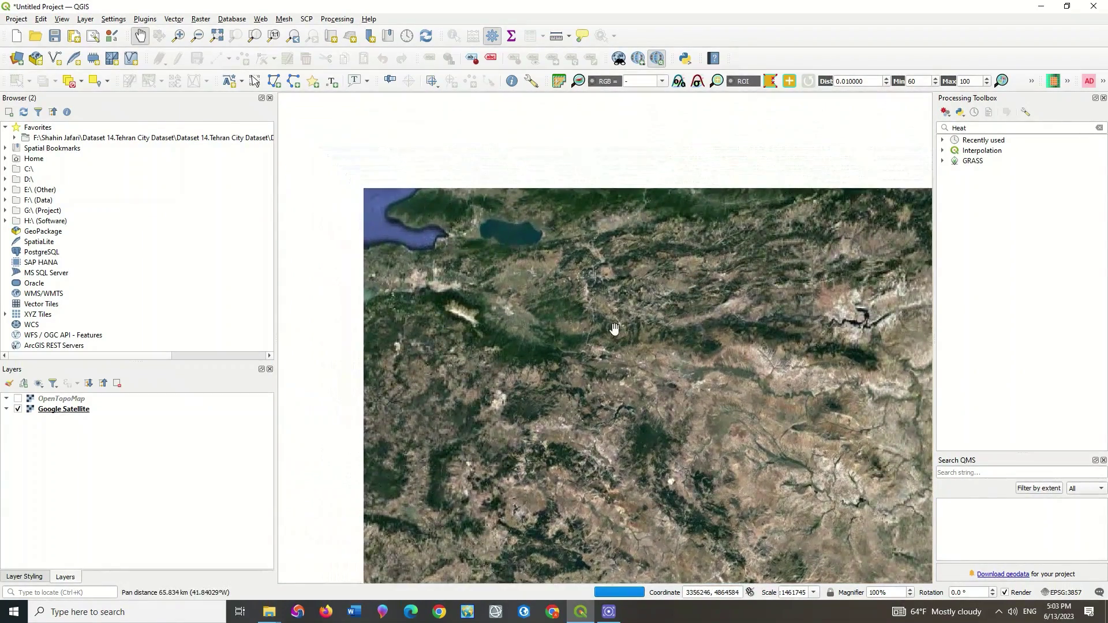
pyautogui.scroll(6, 600, 332)
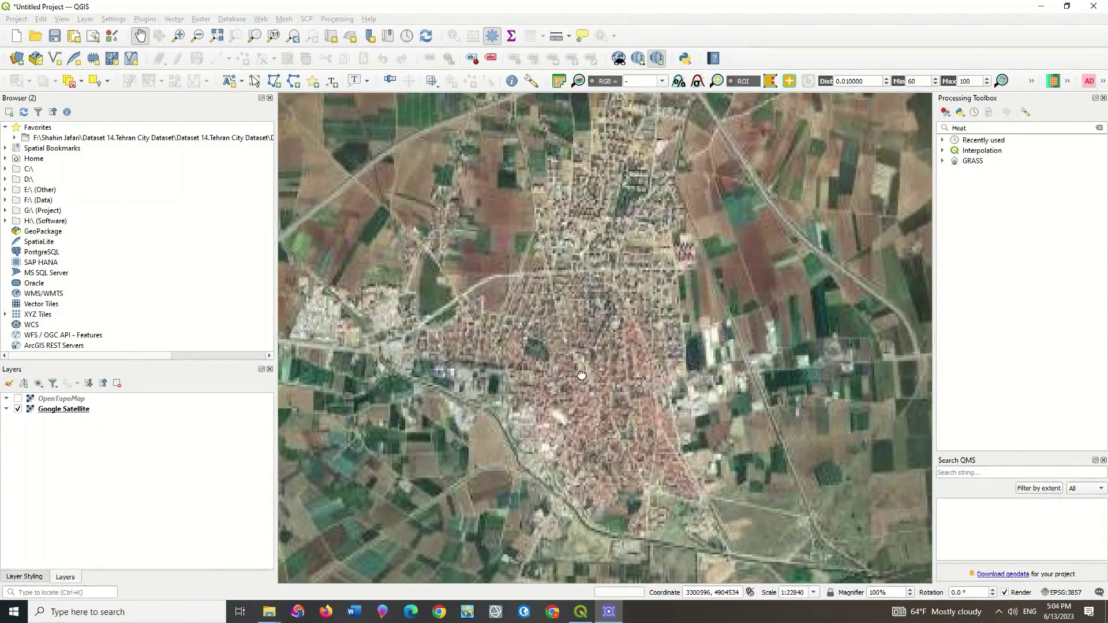
pyautogui.moveTo(615, 541); pyautogui.dragTo(635, 562)
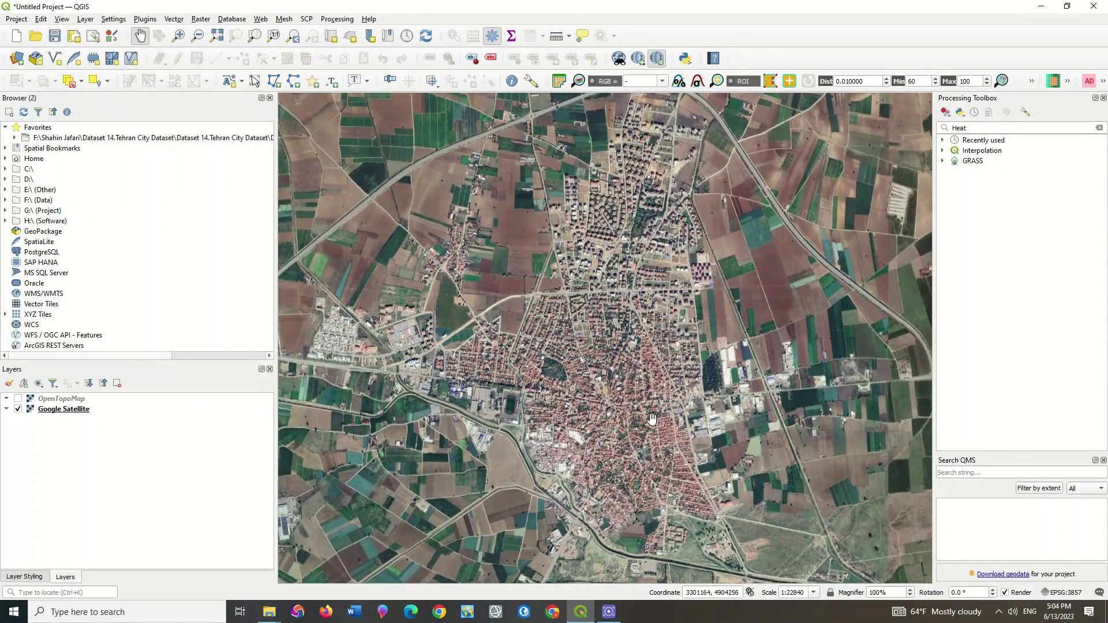
pyautogui.scroll(1, 625, 422)
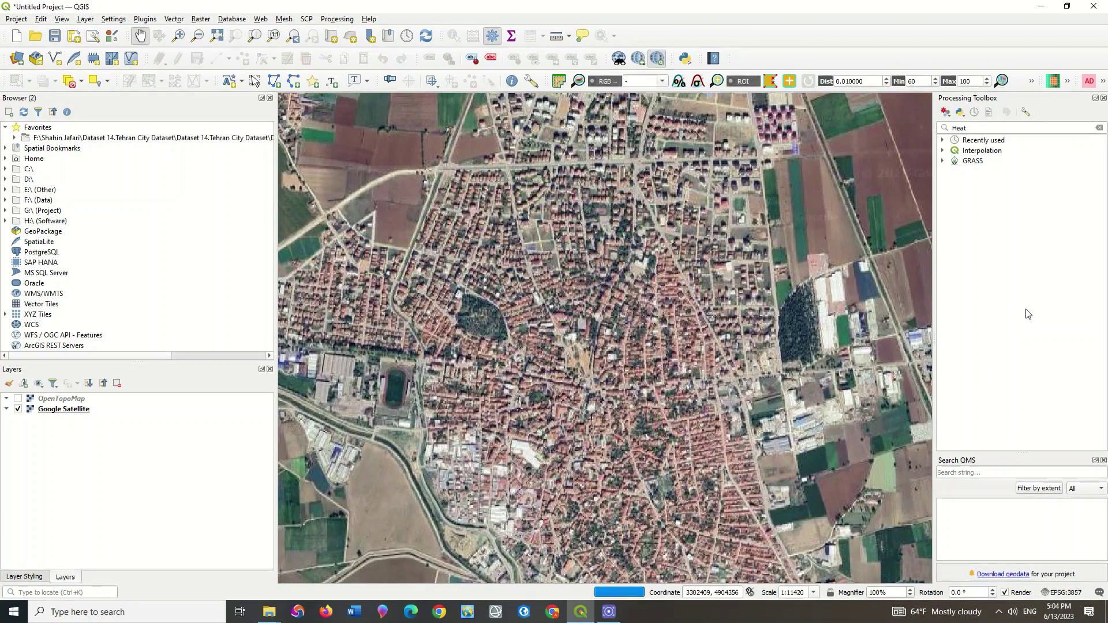
# Clear the Processing Toolbox search and open the Convert map to raster tool from Raster tools.
pyautogui.doubleClick(988, 128)
pyautogui.press('BackSpace')
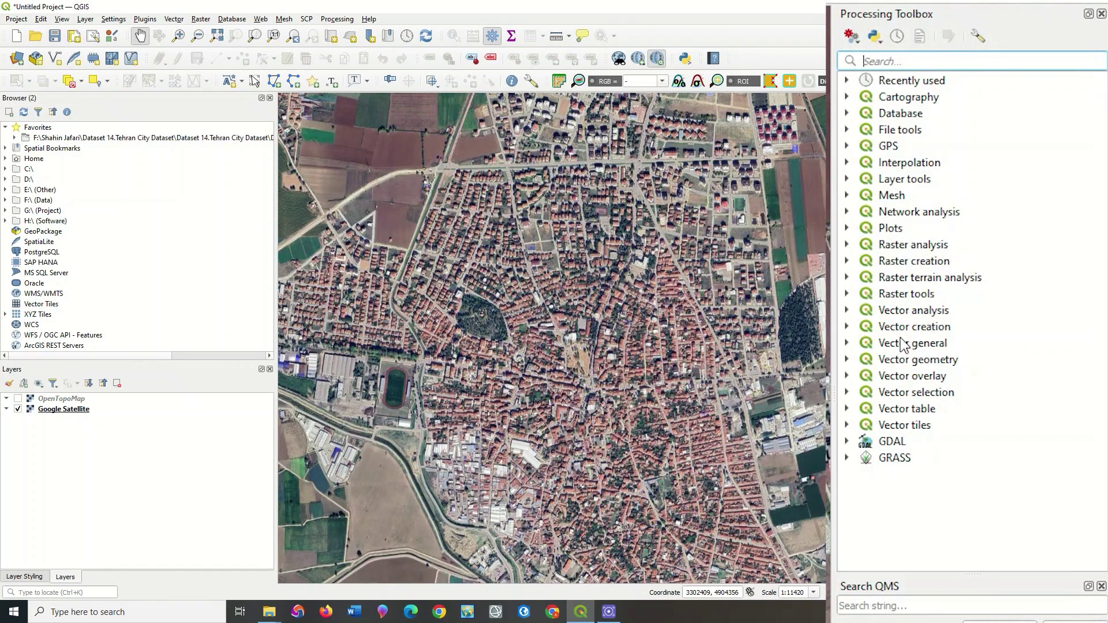
pyautogui.click(849, 294)
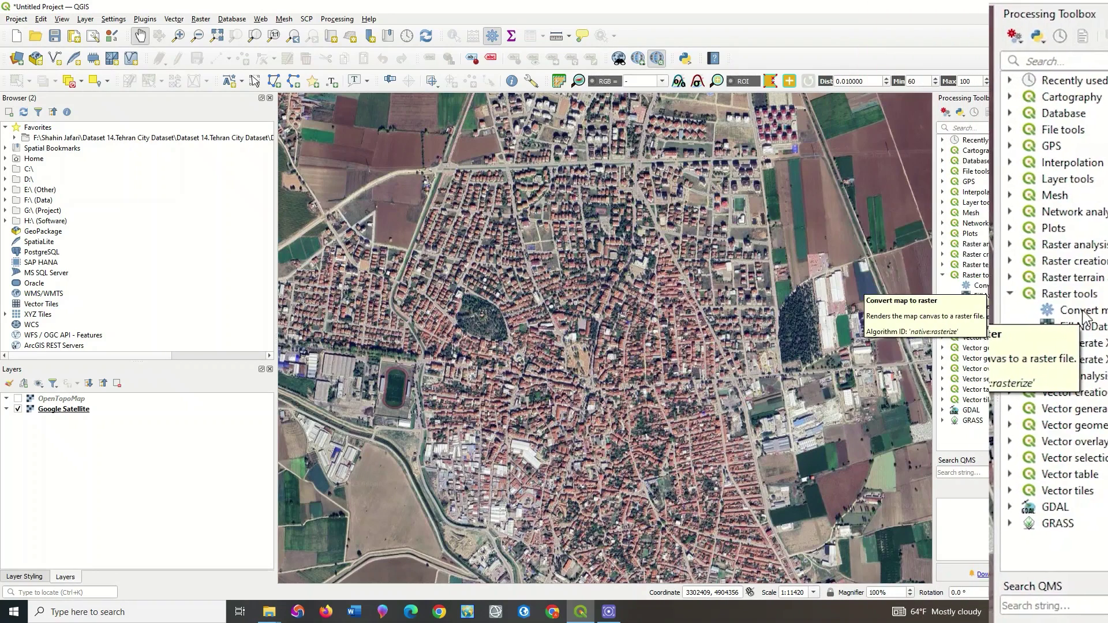
pyautogui.doubleClick(989, 287)
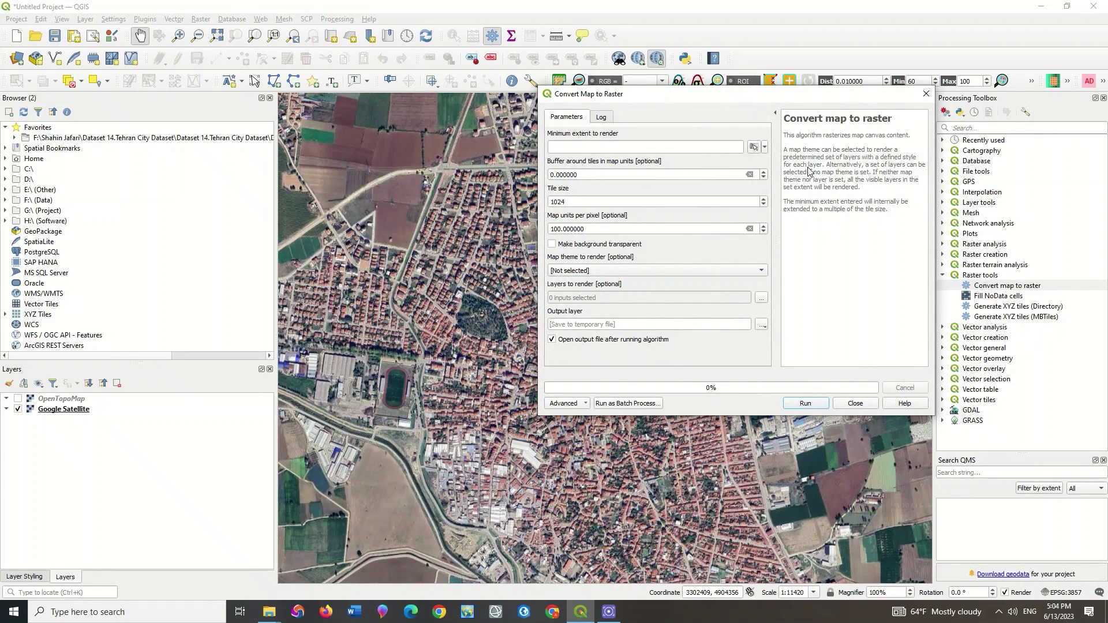
# Set the minimum extent to render to the current map canvas extent.
pyautogui.click(712, 147)
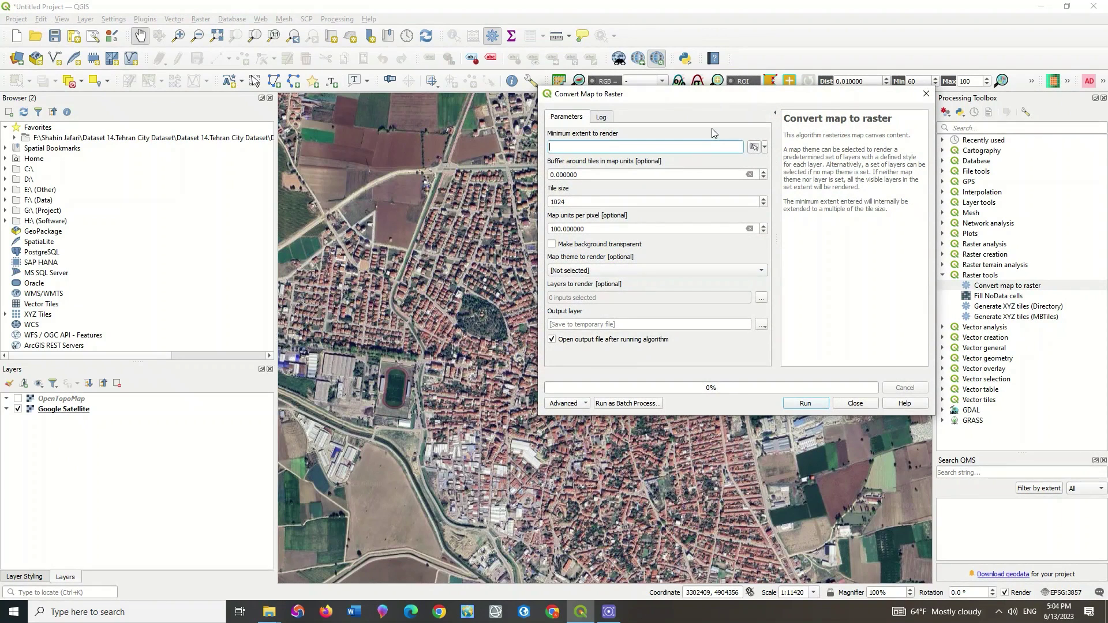
pyautogui.click(766, 147)
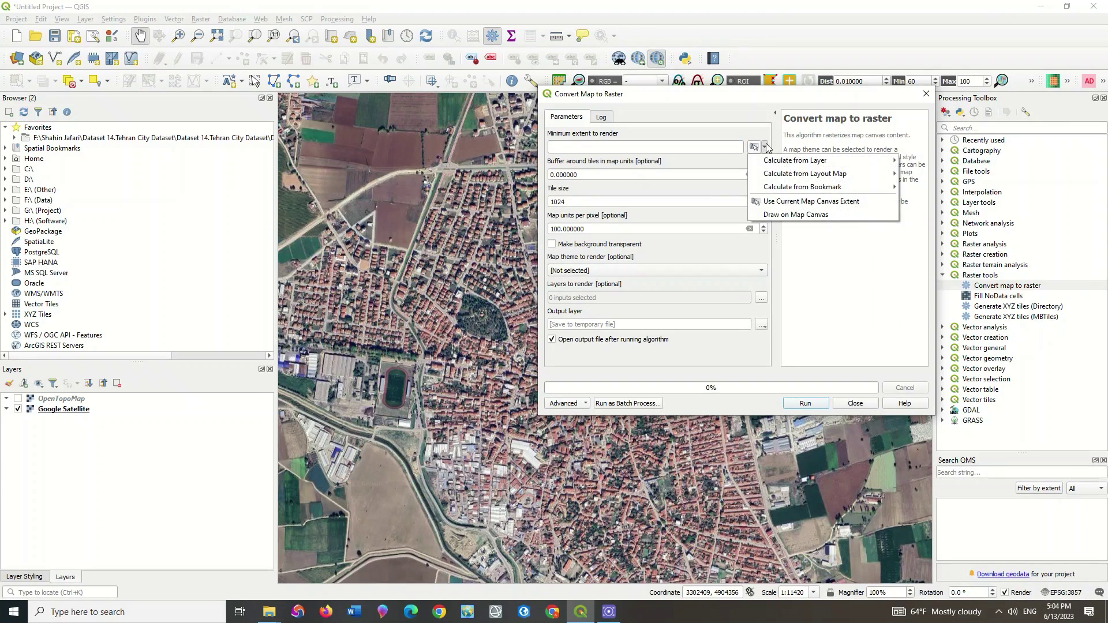
pyautogui.moveTo(785, 162)
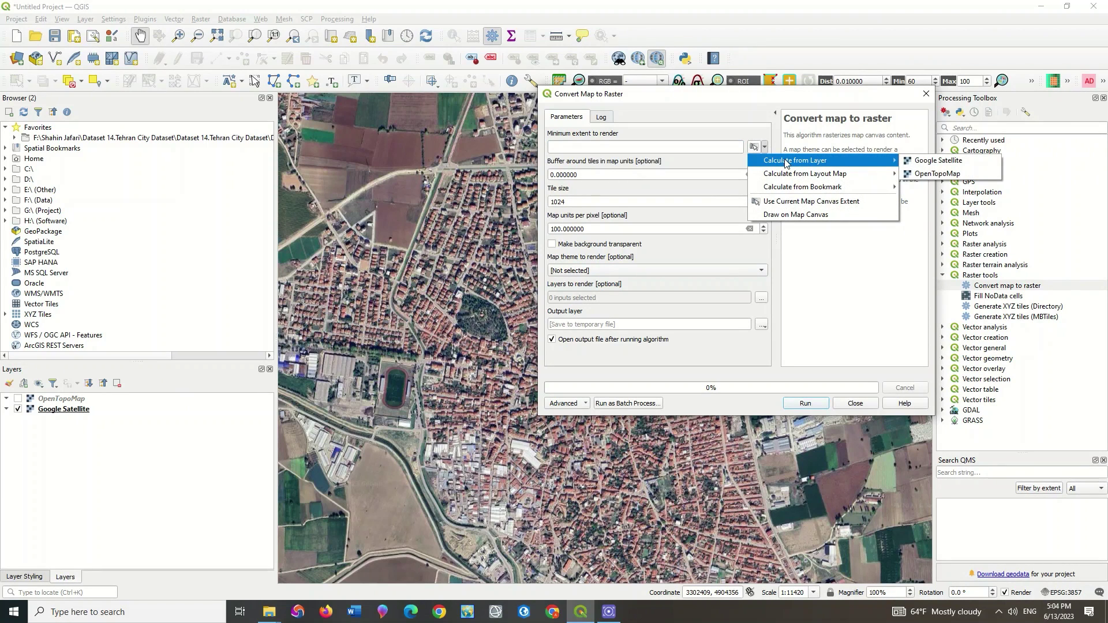
pyautogui.click(788, 202)
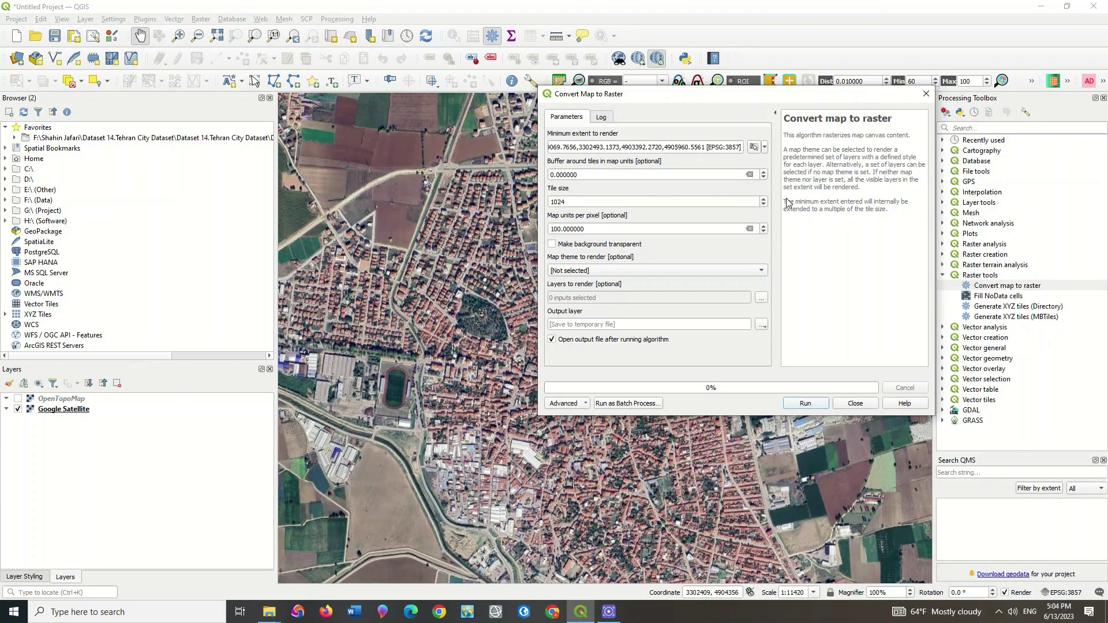
# Define the minimum extent by drawing a rectangle about 1060 by 870 m over the town's eastern edge on the map canvas.
pyautogui.click(765, 147)
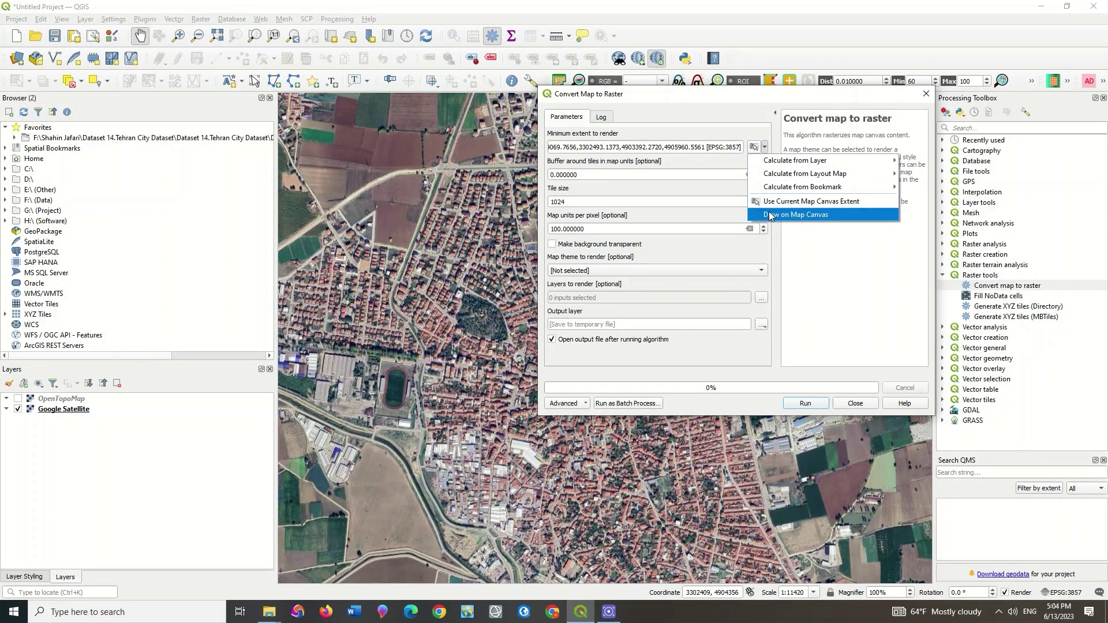
pyautogui.click(834, 214)
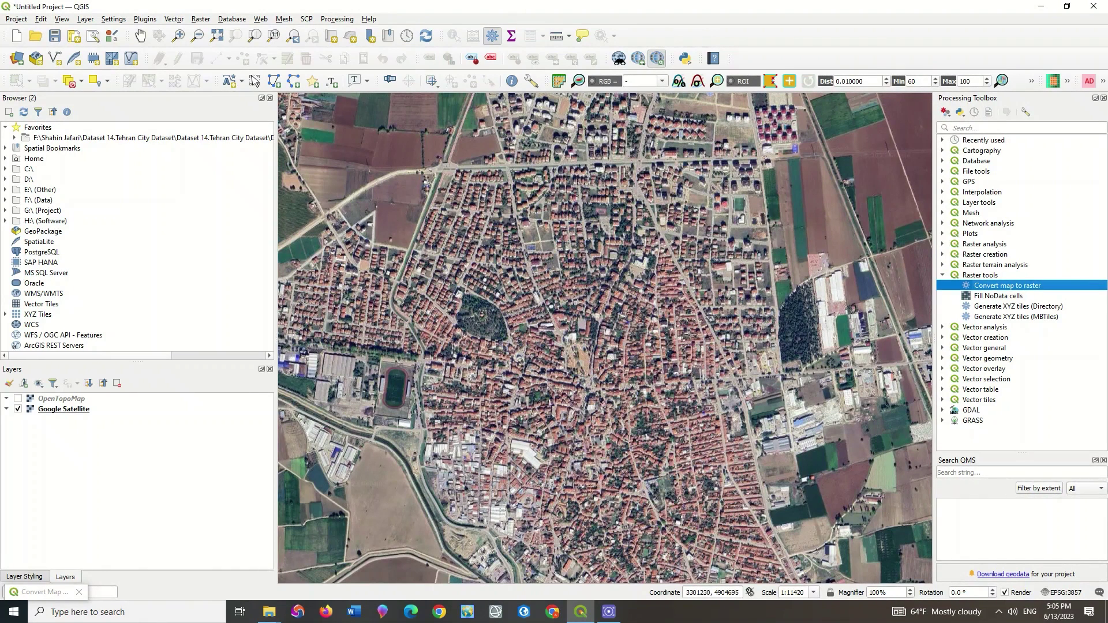
pyautogui.moveTo(696, 257); pyautogui.dragTo(896, 424)
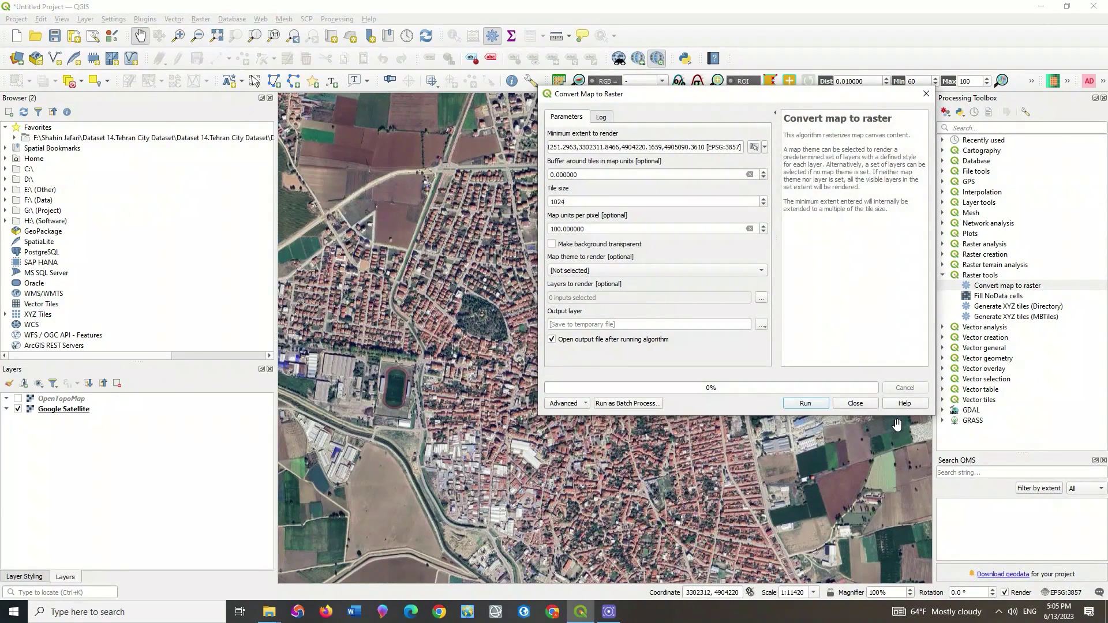
# Set the map units per pixel to 1, save the output to a temporary file, and run the map-to-raster conversion.
pyautogui.doubleClick(595, 228)
pyautogui.write('1')
pyautogui.click(762, 325)
pyautogui.click(774, 337)
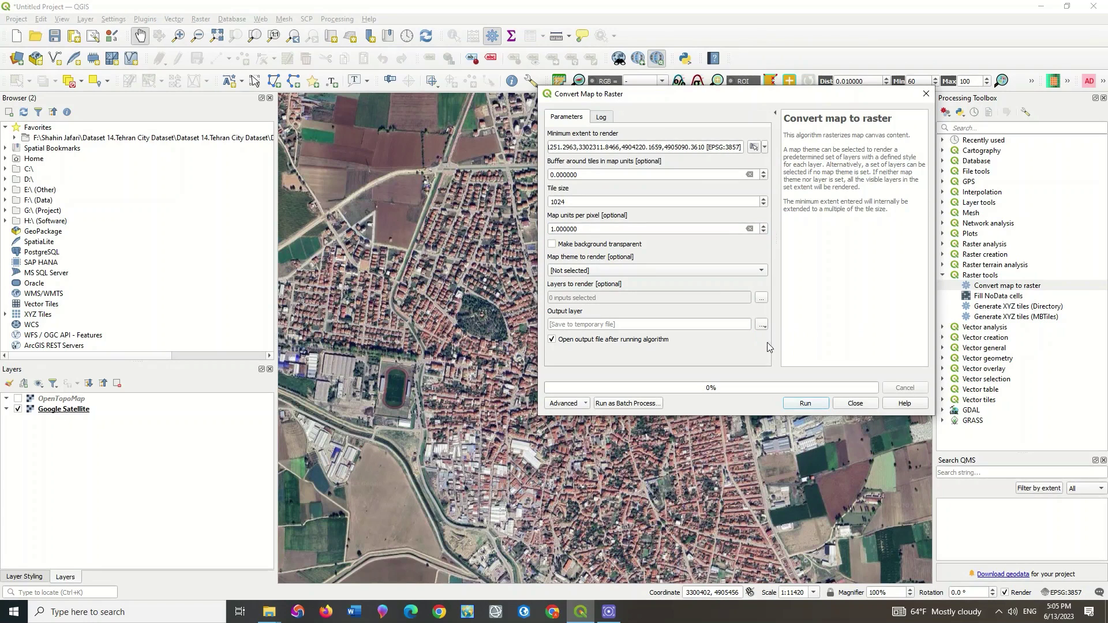
pyautogui.click(821, 406)
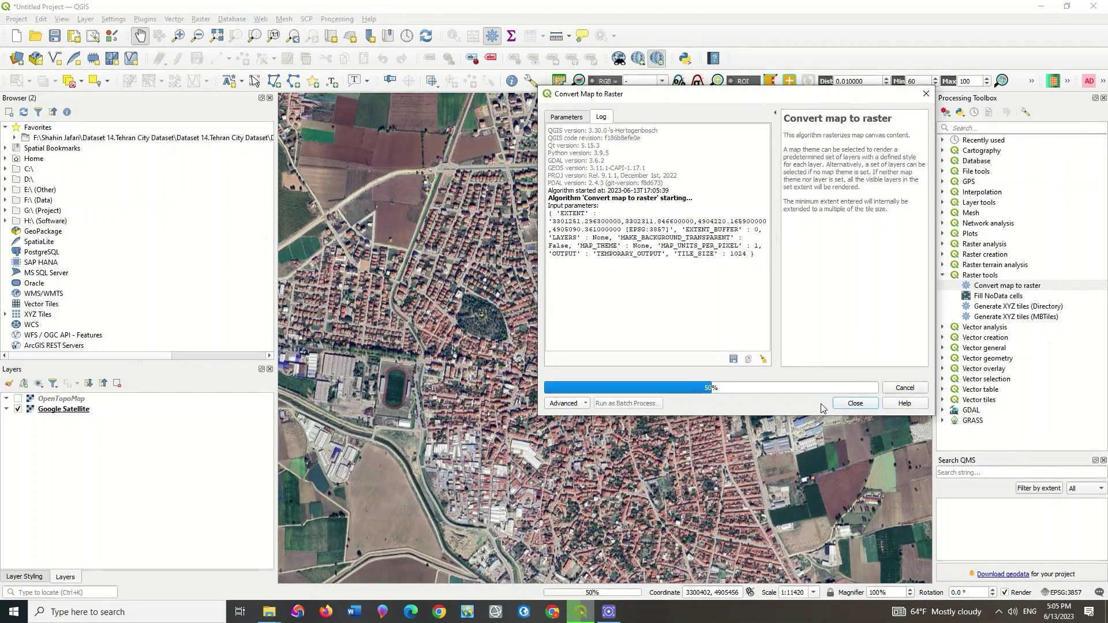
pyautogui.click(874, 403)
# Hide the Google Satellite layer and inspect the detail of the rasterized Output layer up close.
pyautogui.moveTo(760, 390); pyautogui.dragTo(644, 370)
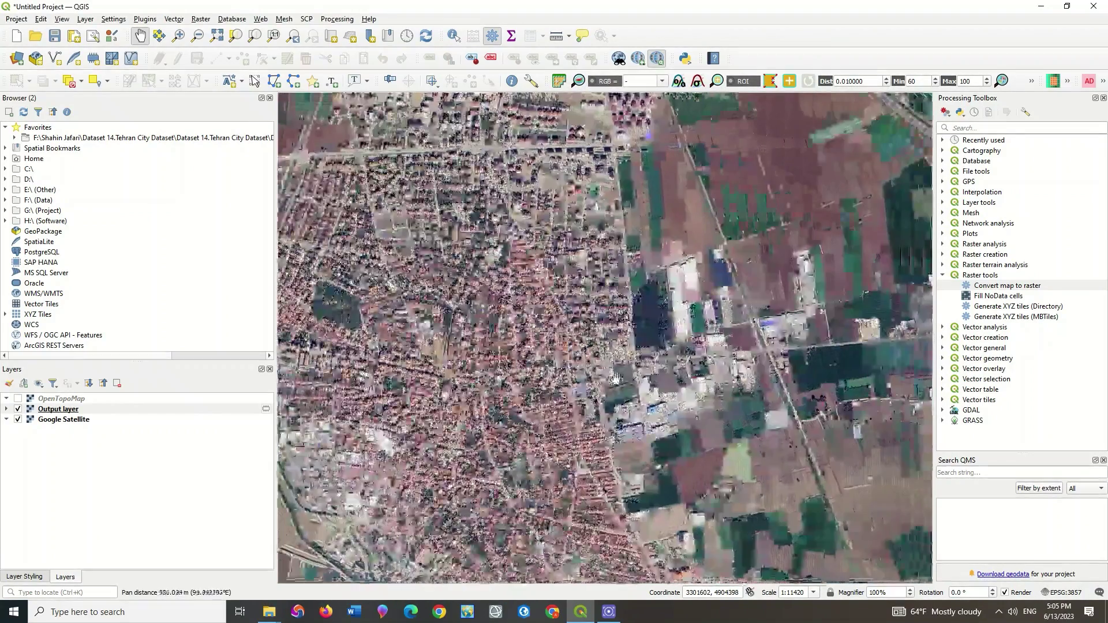
pyautogui.scroll(1, 643, 370)
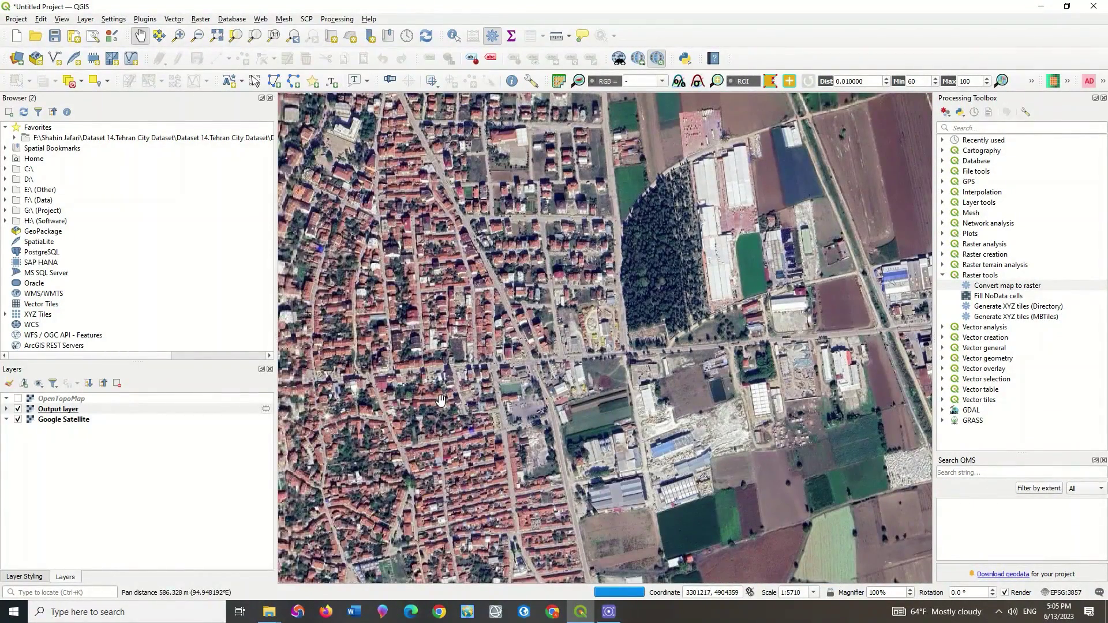
pyautogui.click(18, 420)
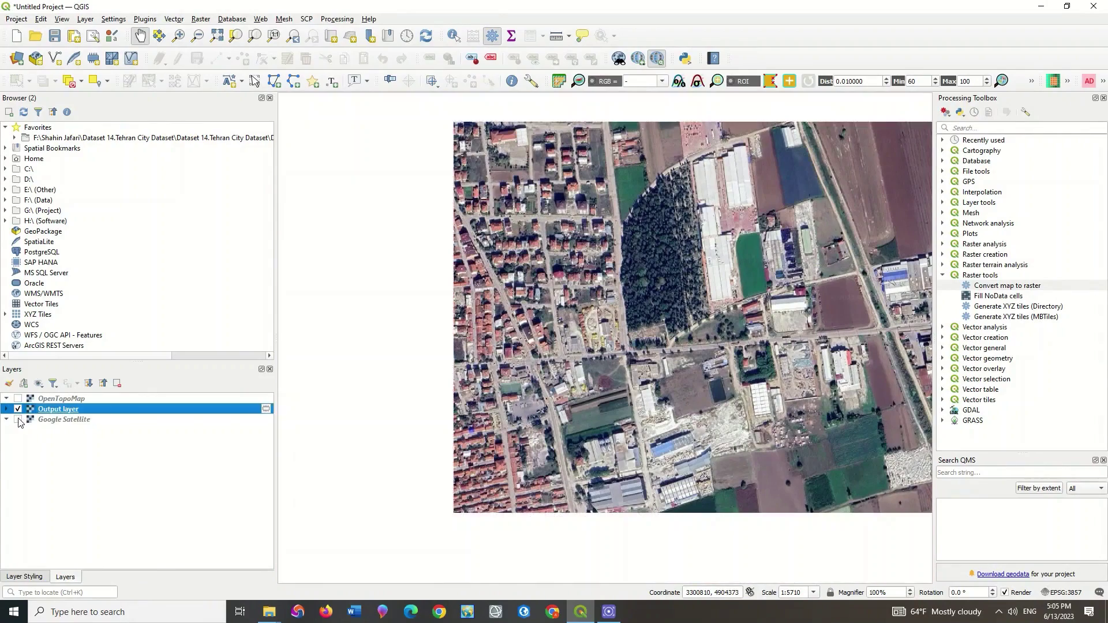
pyautogui.moveTo(658, 311); pyautogui.dragTo(563, 333)
pyautogui.scroll(1, 477, 321)
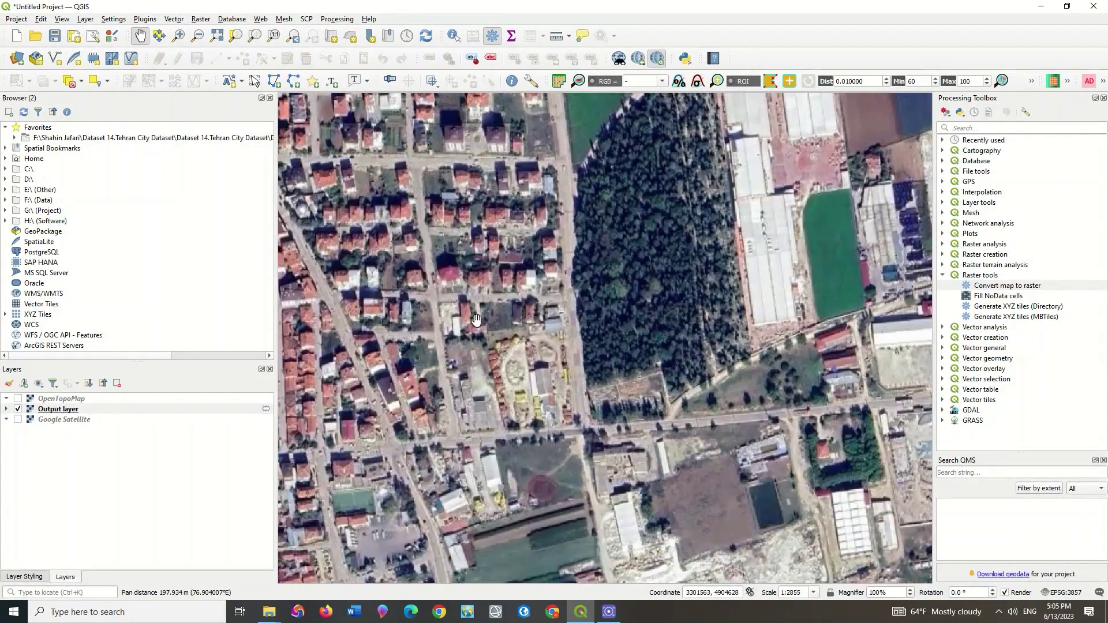
pyautogui.moveTo(433, 258); pyautogui.dragTo(458, 348)
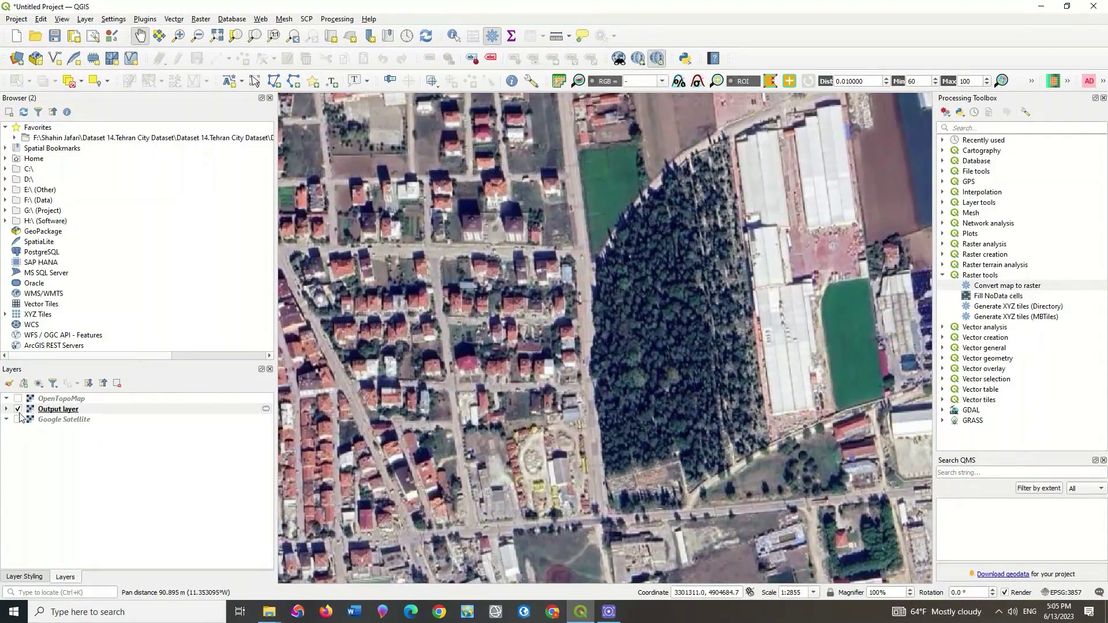
# Show Google Satellite again and toggle the Output layer off and on to compare their image quality.
pyautogui.click(17, 420)
pyautogui.click(18, 409)
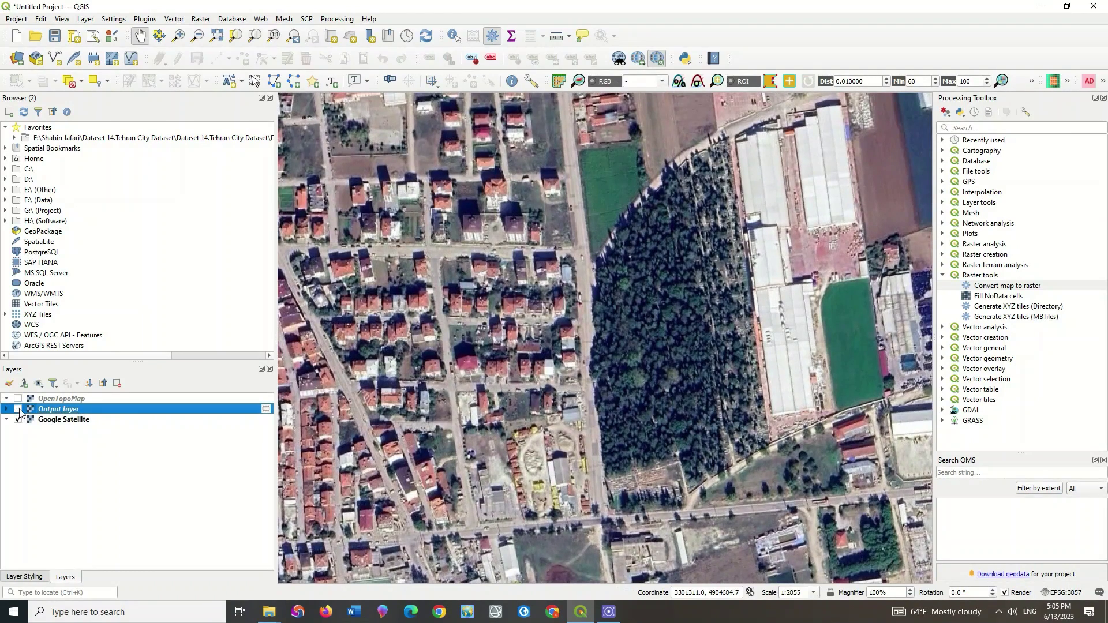
pyautogui.click(17, 409)
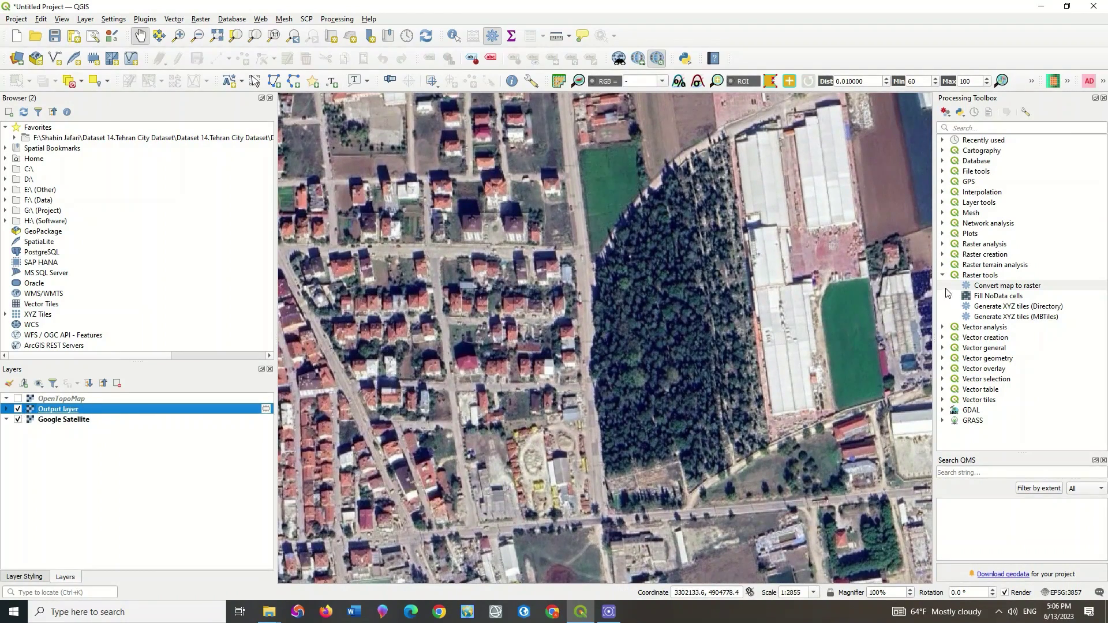
# Reopen Convert map to raster and draw an extent about 1040 by 795 m northwest of the wooded area.
pyautogui.click(1004, 290)
pyautogui.doubleClick(1004, 290)
pyautogui.scroll(-1, 620, 470)
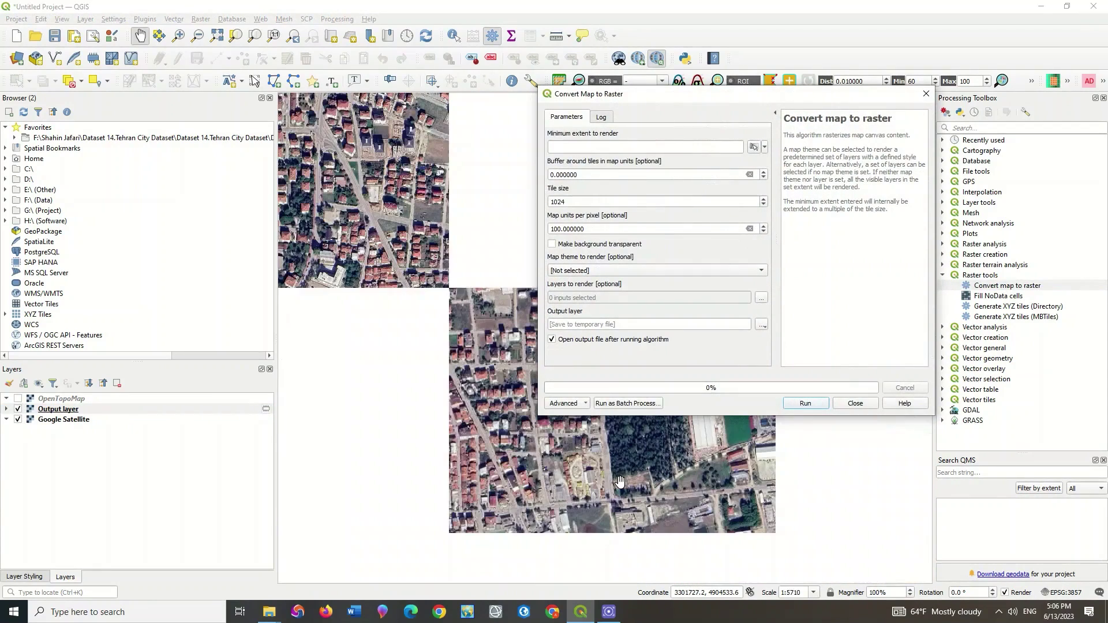
pyautogui.click(765, 148)
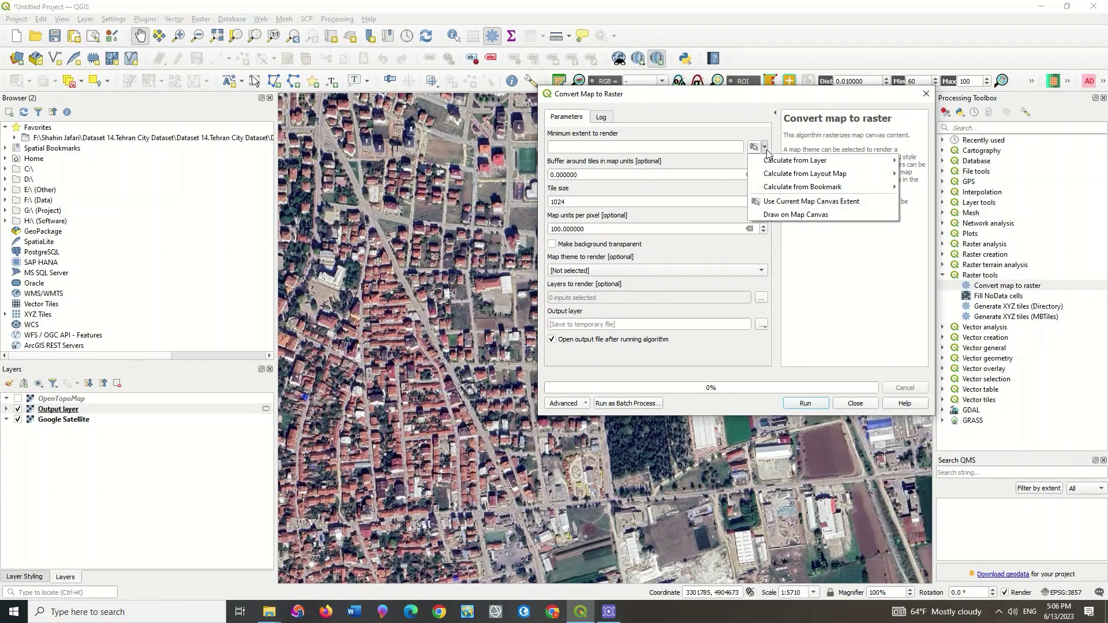
pyautogui.click(783, 215)
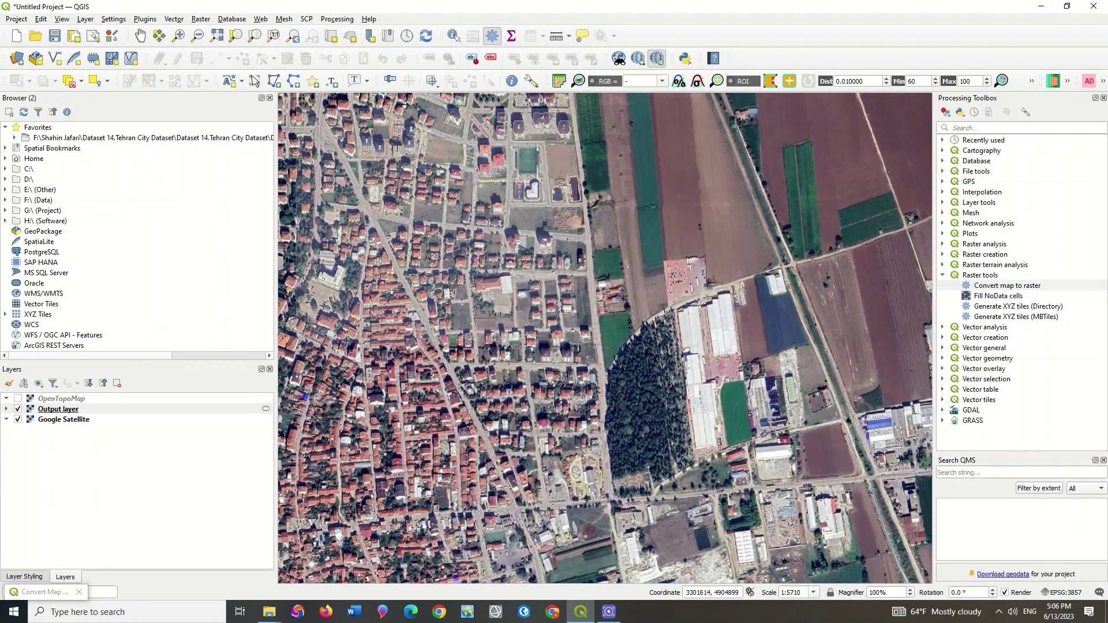
pyautogui.moveTo(295, 108); pyautogui.dragTo(692, 412)
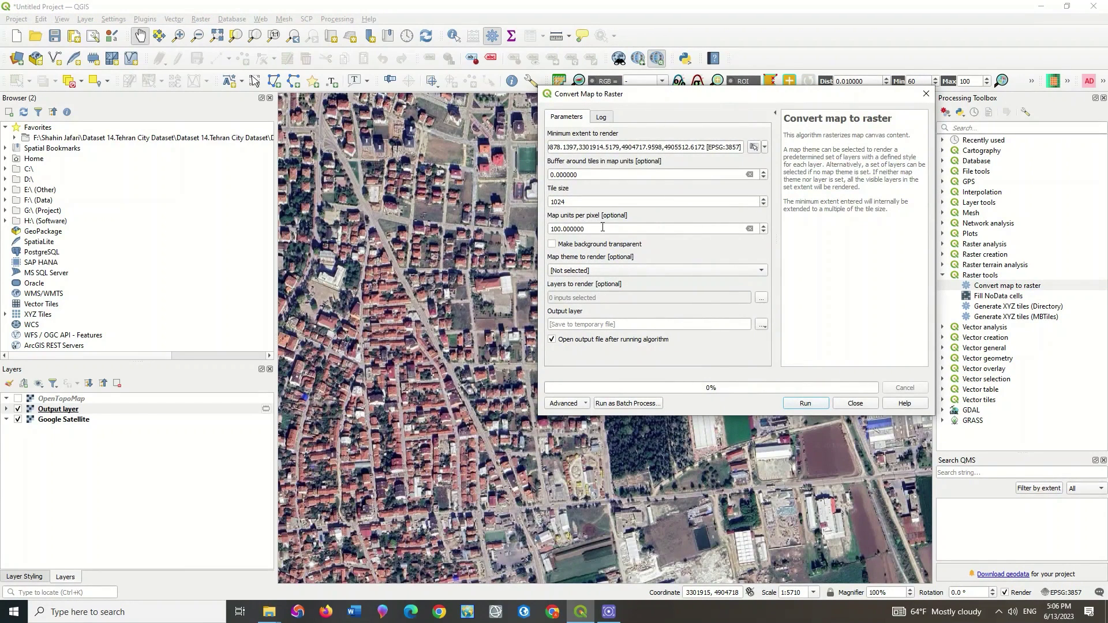
# Set the map units per pixel to 0.70, run the map-to-raster conversion, and view the resulting imagery.
pyautogui.moveTo(603, 226); pyautogui.dragTo(513, 229)
pyautogui.write('0.70')
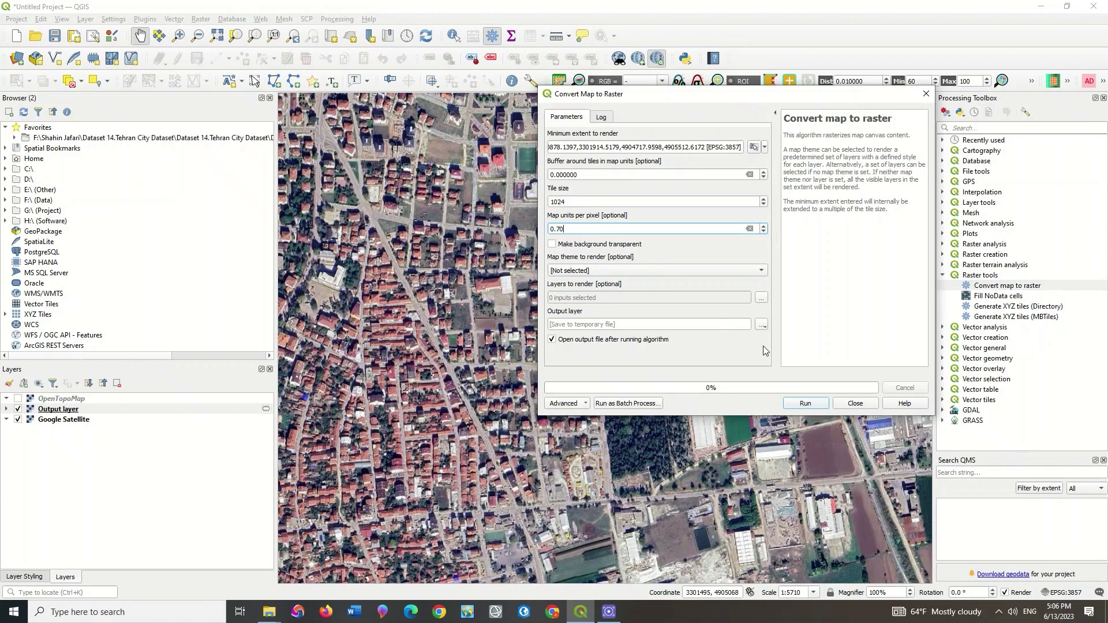
pyautogui.click(807, 405)
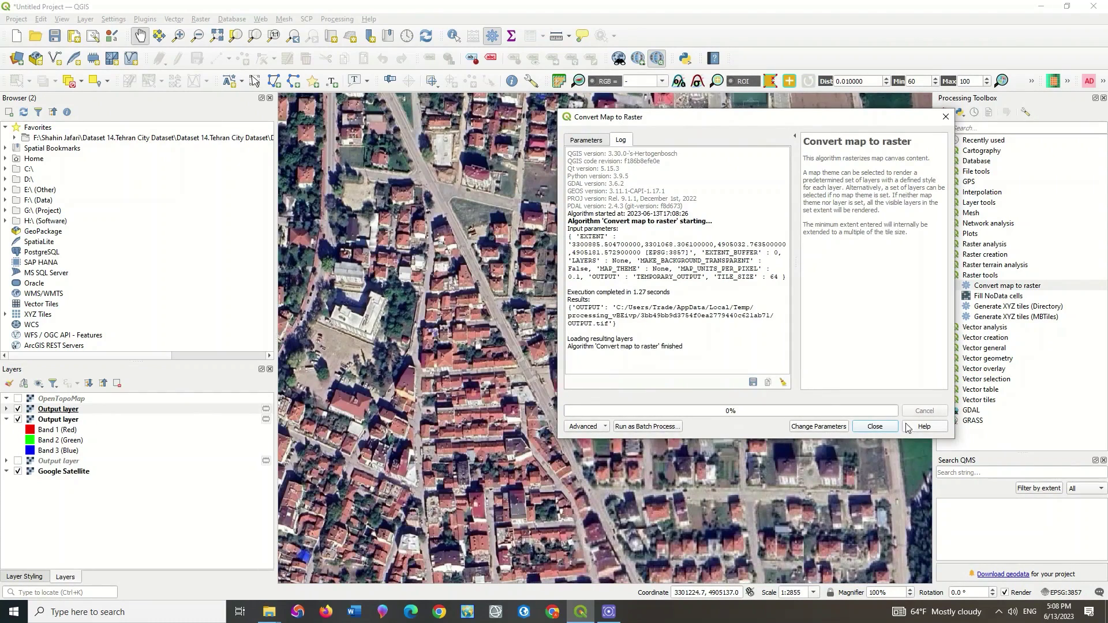
pyautogui.click(889, 428)
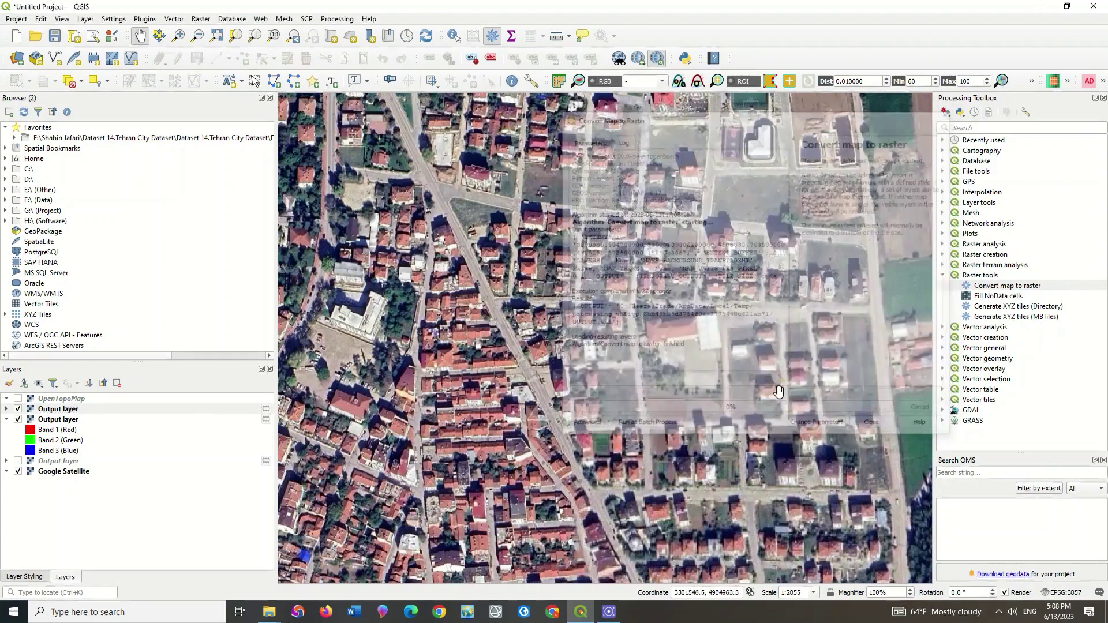
pyautogui.moveTo(355, 268); pyautogui.dragTo(534, 292)
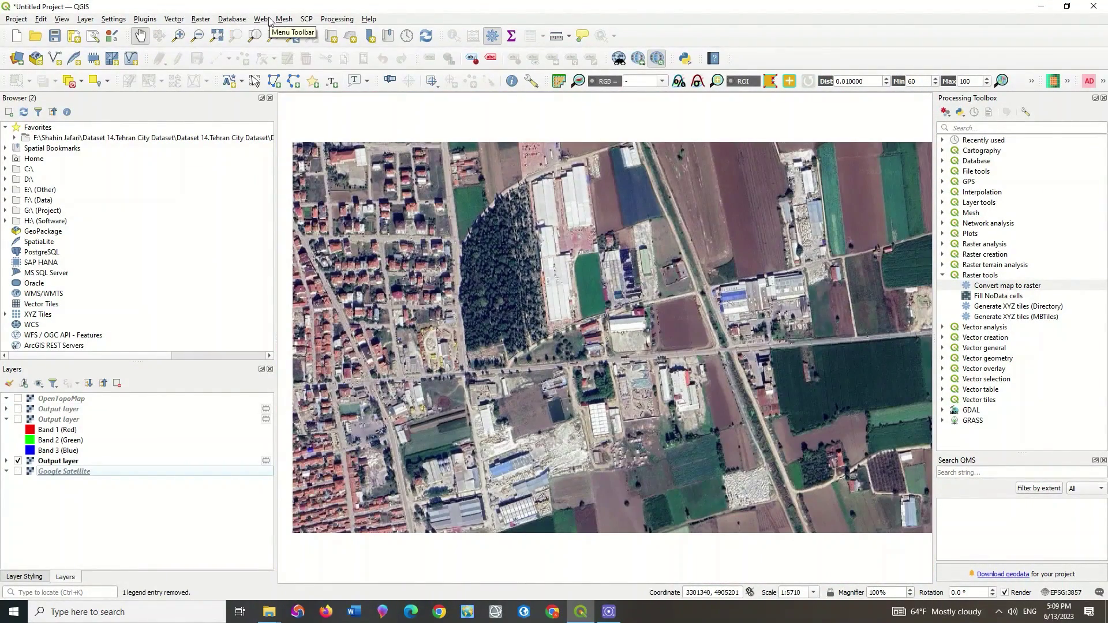
# Add the Bing Satellite basemap from QuickMapServices and hide the Output layer to survey the town and surrounding fields.
pyautogui.click(269, 19)
pyautogui.moveTo(311, 45)
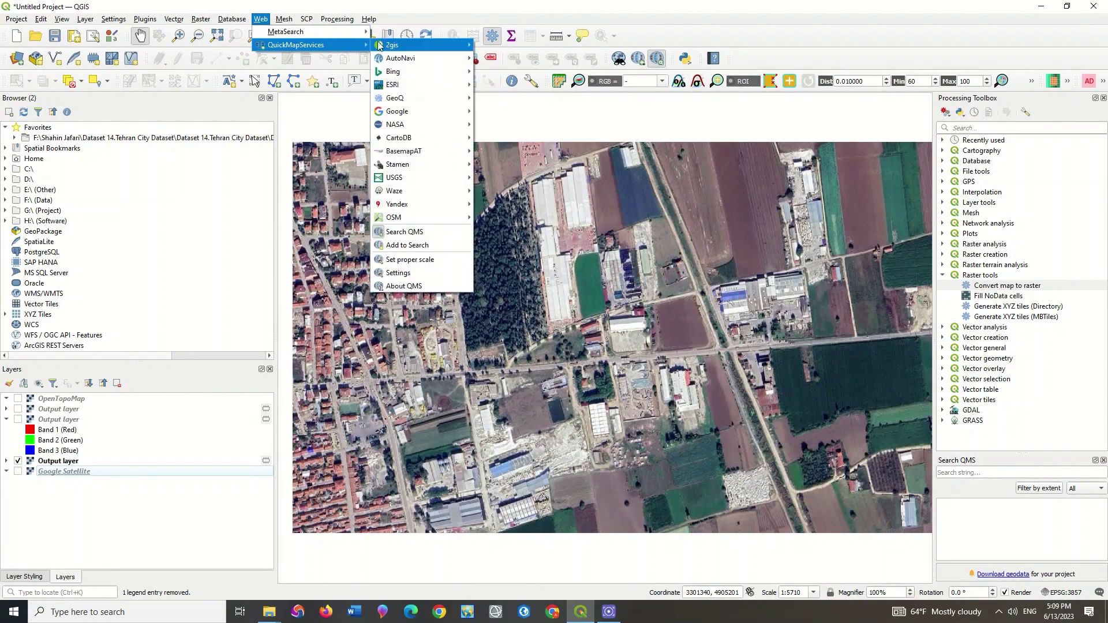
pyautogui.moveTo(422, 72)
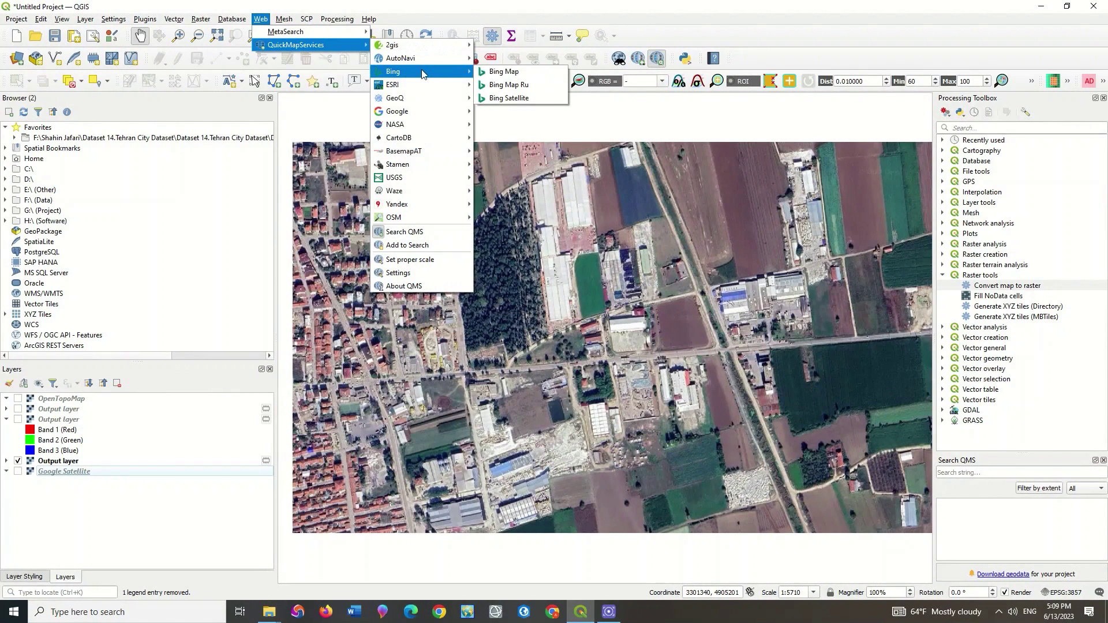
pyautogui.click(520, 100)
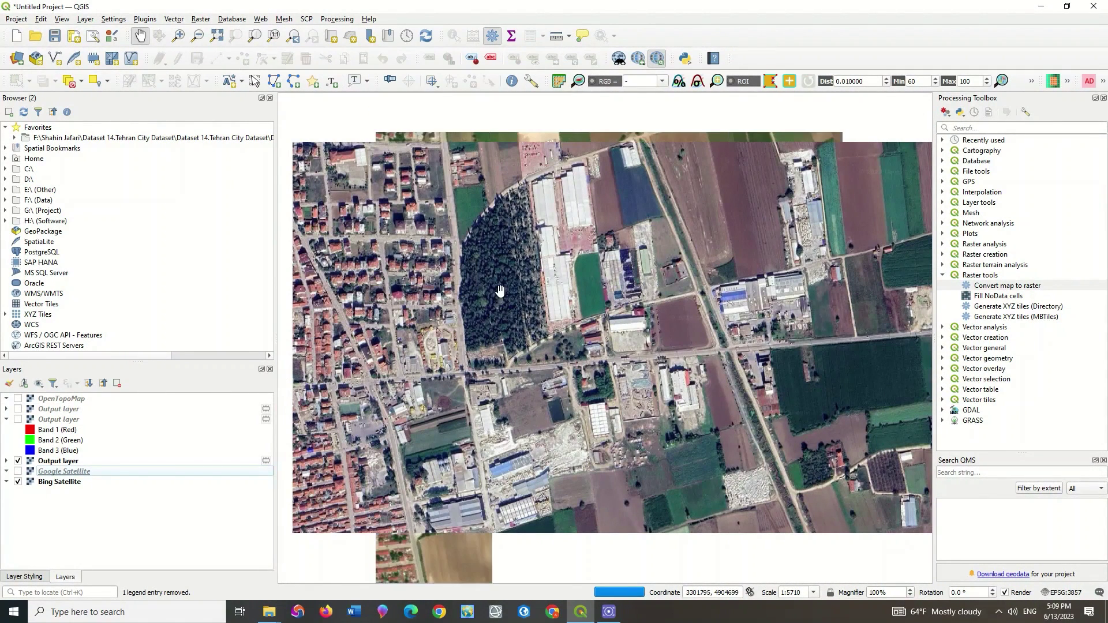
pyautogui.click(18, 460)
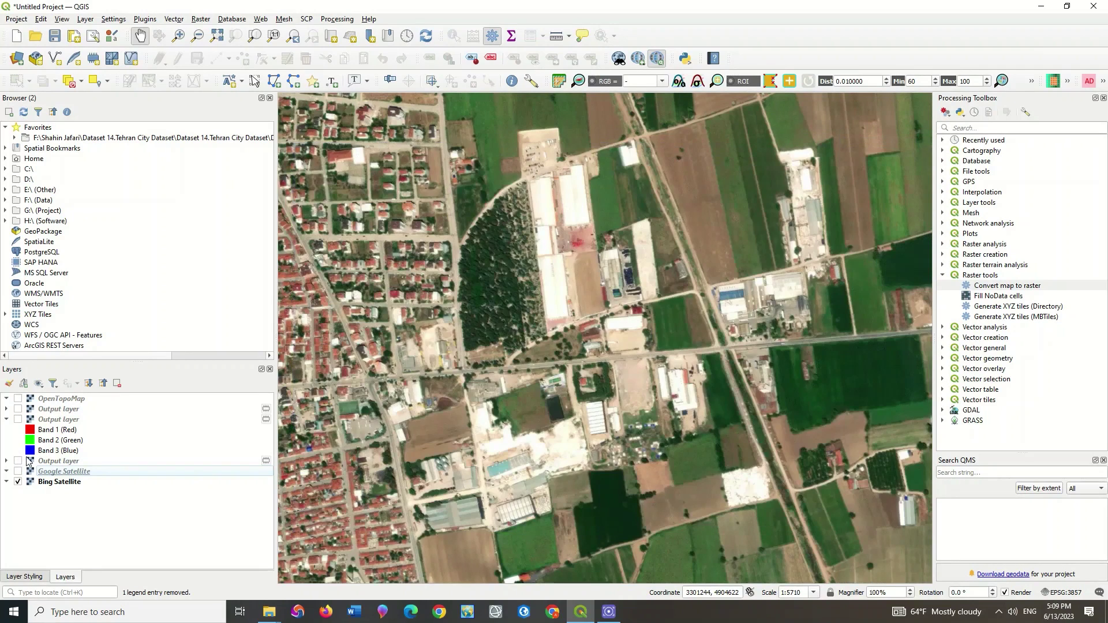
pyautogui.scroll(-2, 484, 348)
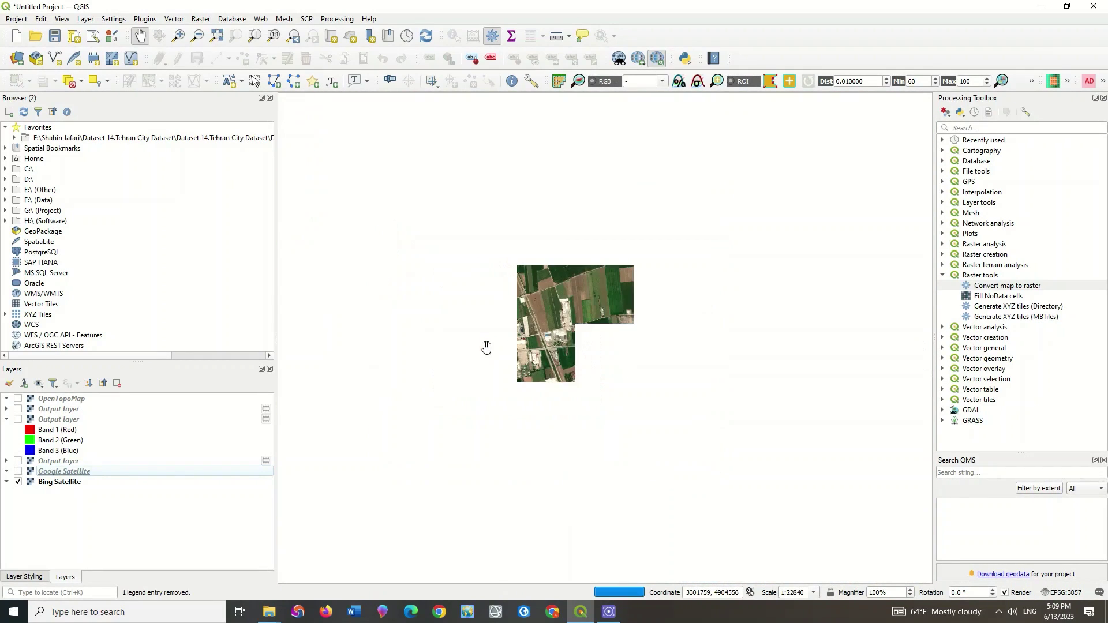
pyautogui.scroll(1, 477, 337)
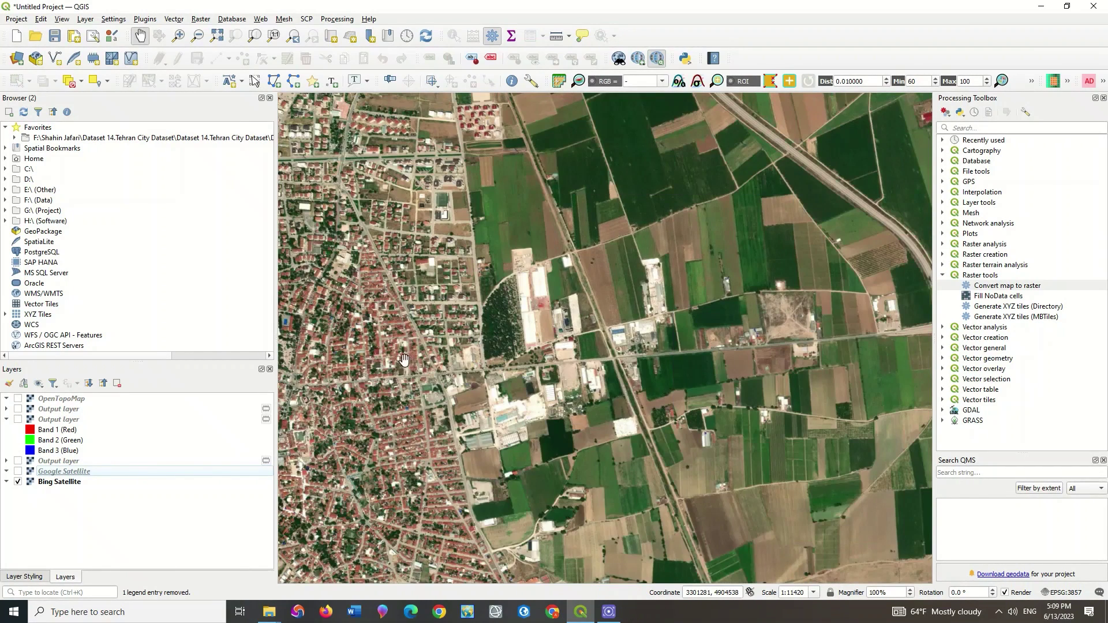
pyautogui.moveTo(395, 269); pyautogui.dragTo(554, 269)
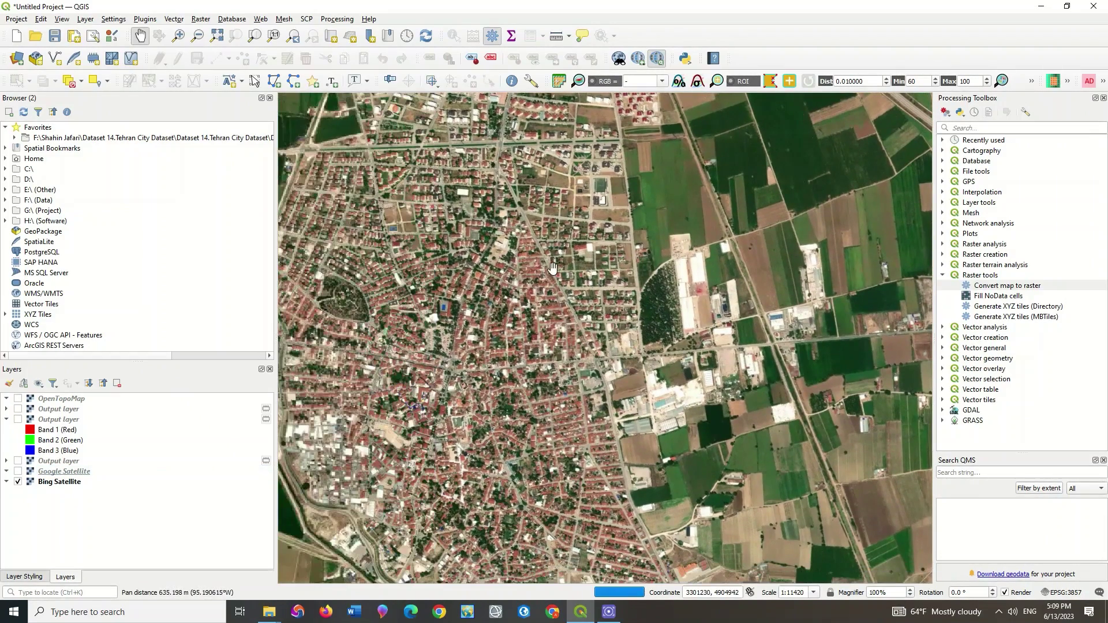
pyautogui.moveTo(466, 352); pyautogui.dragTo(451, 229)
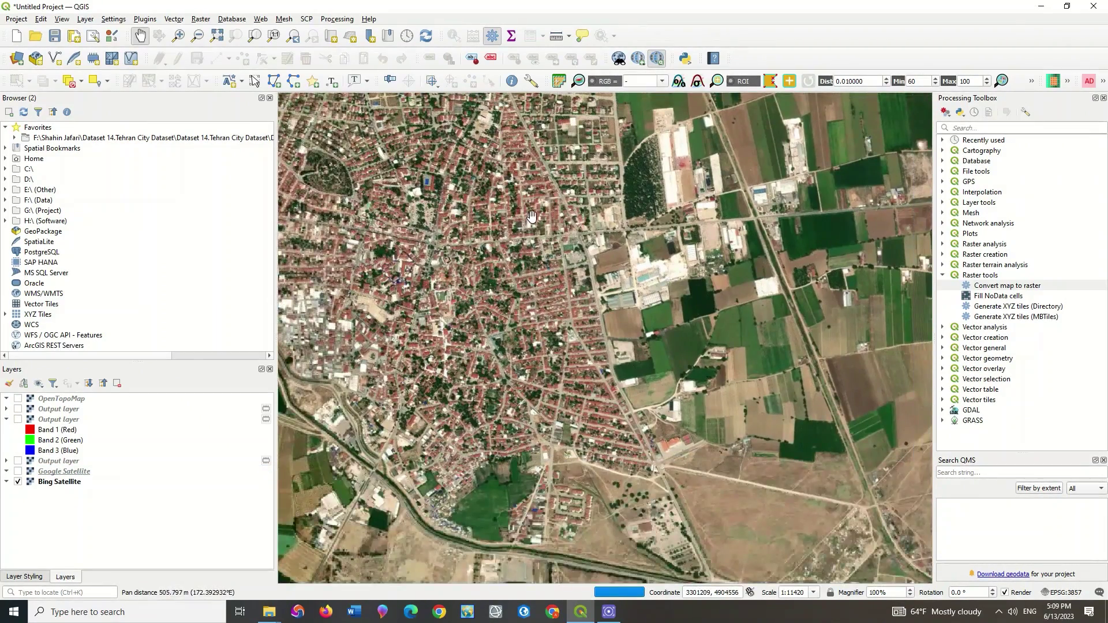
pyautogui.moveTo(533, 215); pyautogui.dragTo(445, 298)
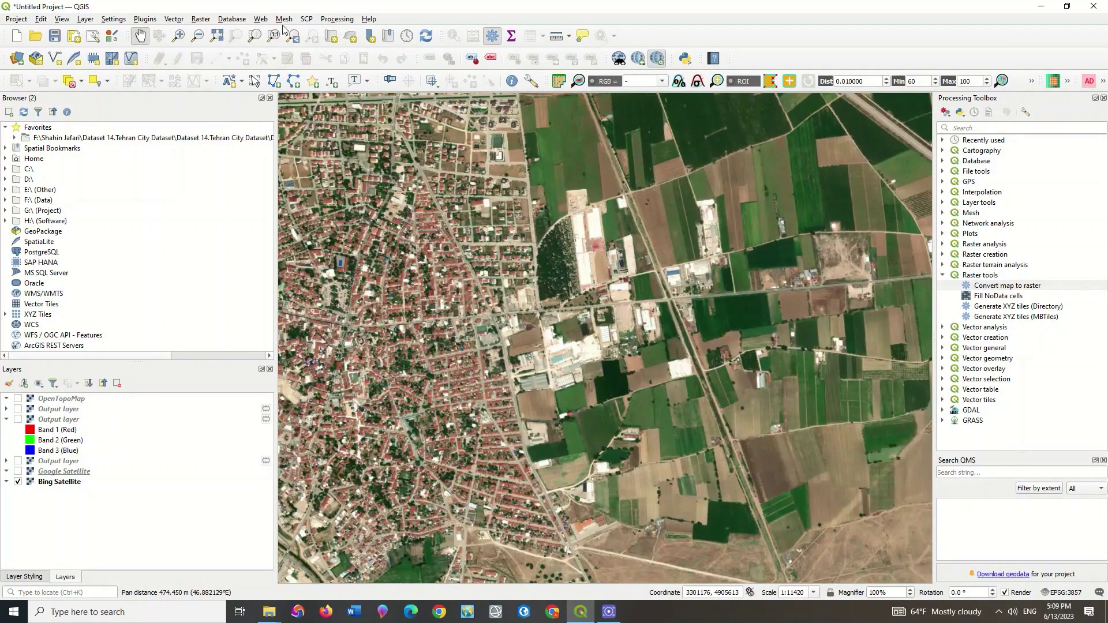
# Add the OSM Standard basemap from QuickMapServices and hide Bing Satellite to view the street map out to the lake.
pyautogui.click(261, 19)
pyautogui.moveTo(296, 45)
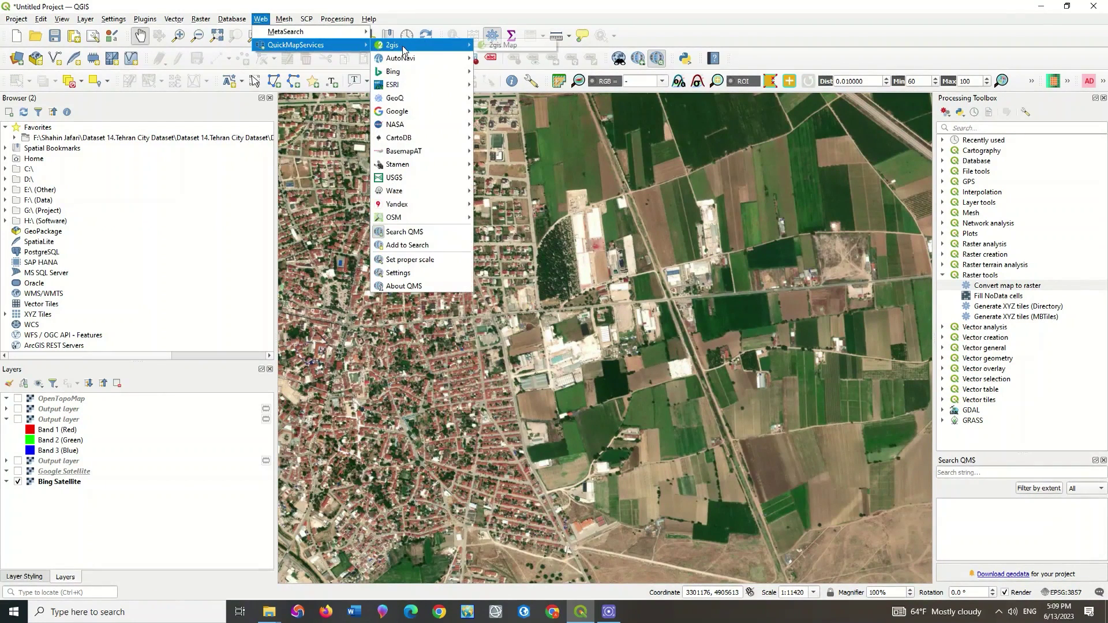
pyautogui.moveTo(441, 219)
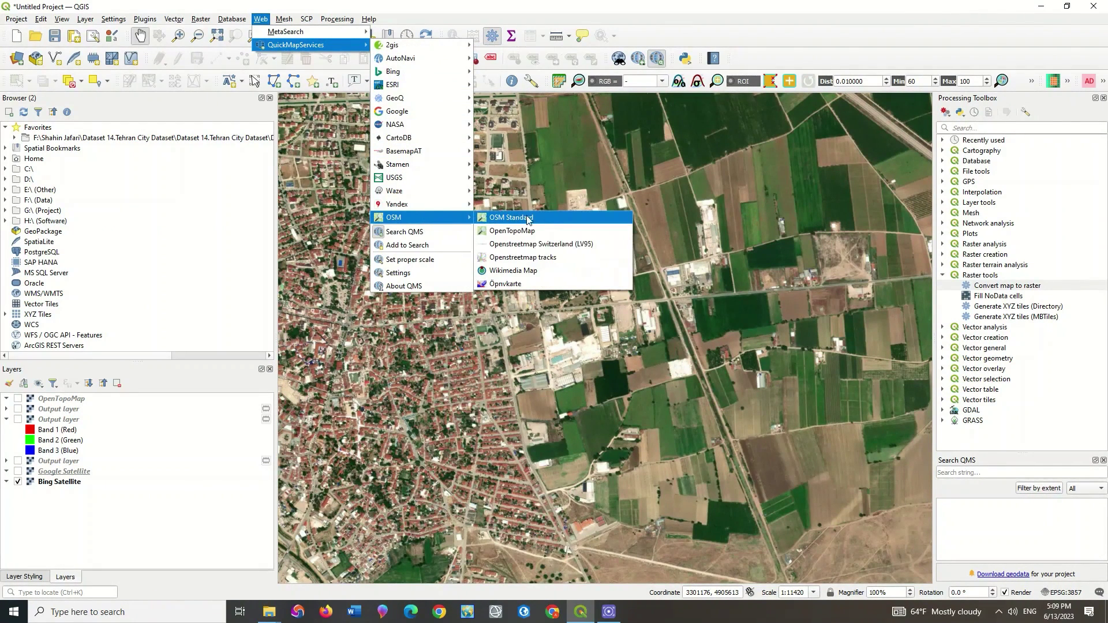
pyautogui.click(566, 223)
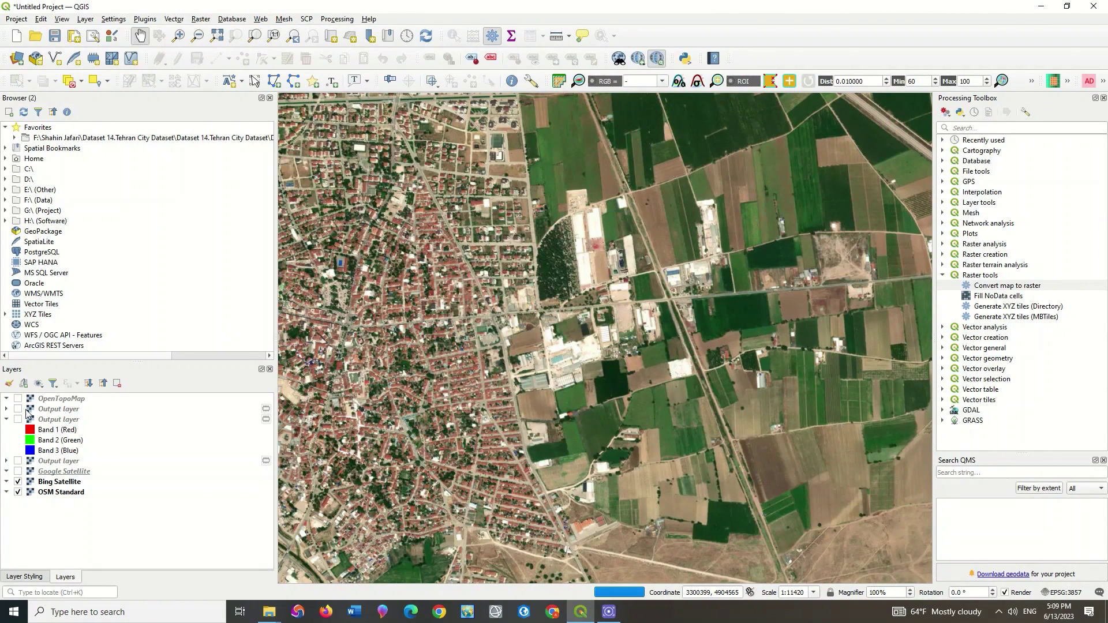
pyautogui.click(18, 482)
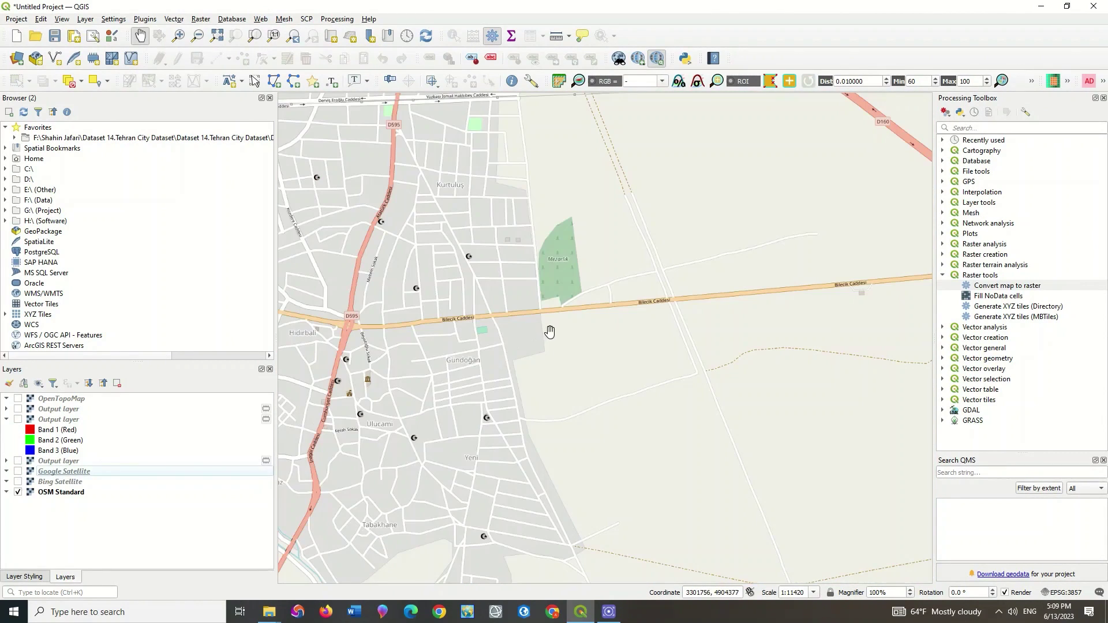
pyautogui.scroll(-2, 549, 329)
pyautogui.scroll(-2, 549, 329)
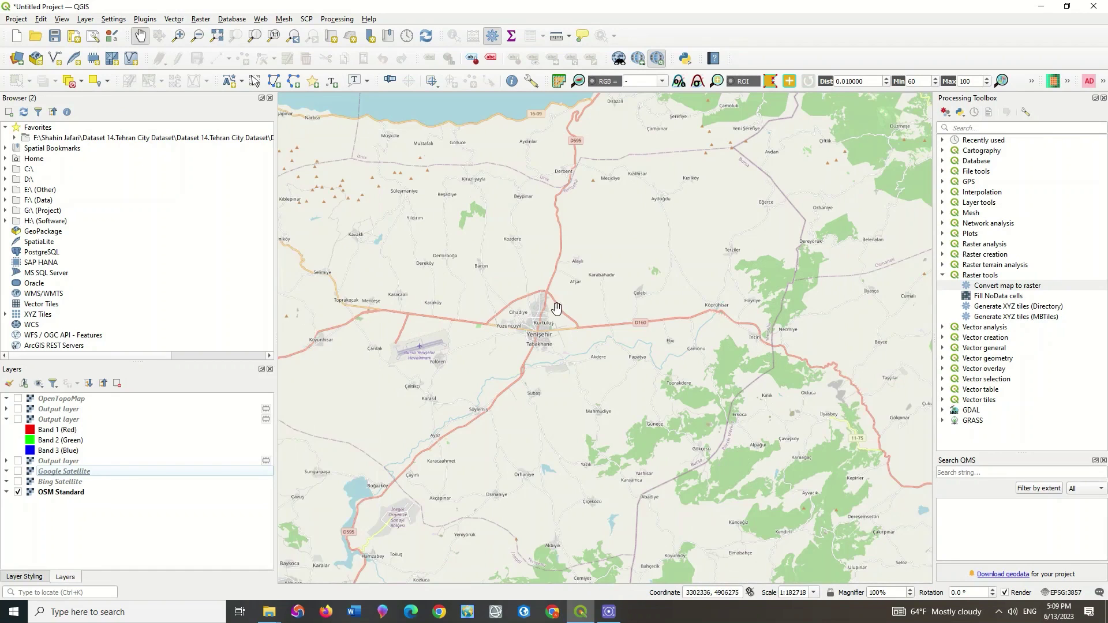
pyautogui.moveTo(461, 257); pyautogui.dragTo(525, 383)
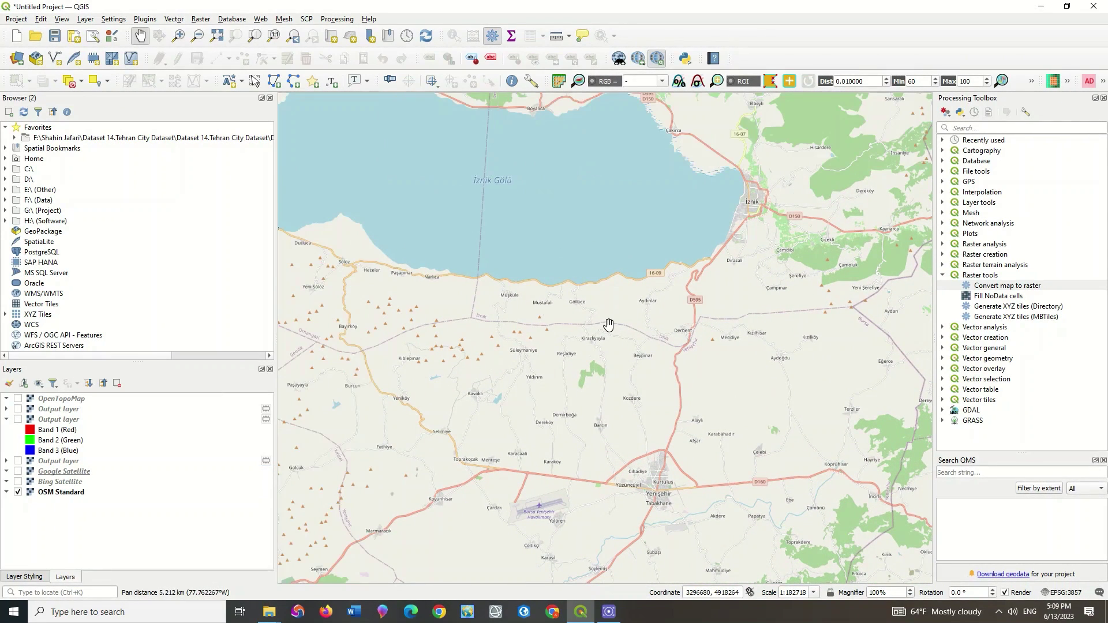
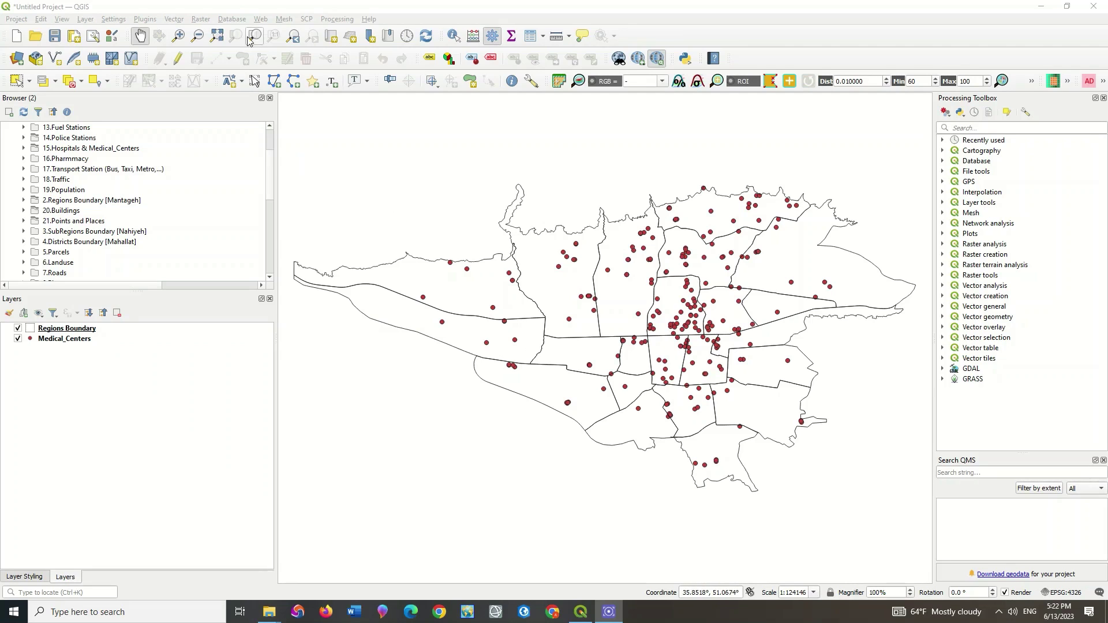
# Set up Reproject Layer for Regions Boundary with target CRS EPSG:3349 - WGS 84 / PDC Mercator.
pyautogui.click(174, 19)
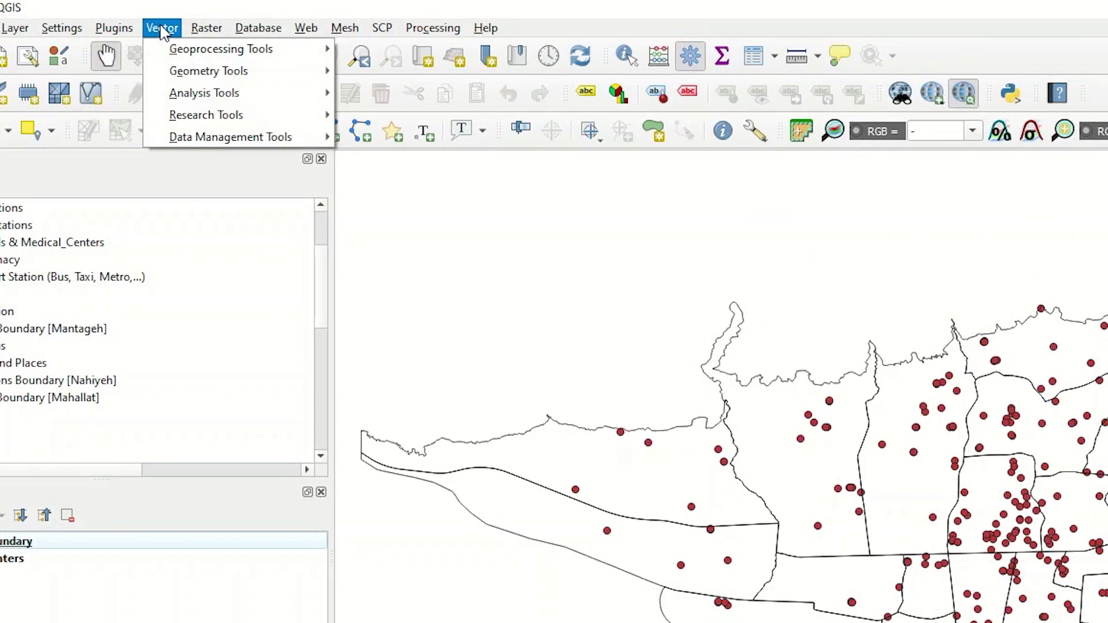
pyautogui.moveTo(195, 134)
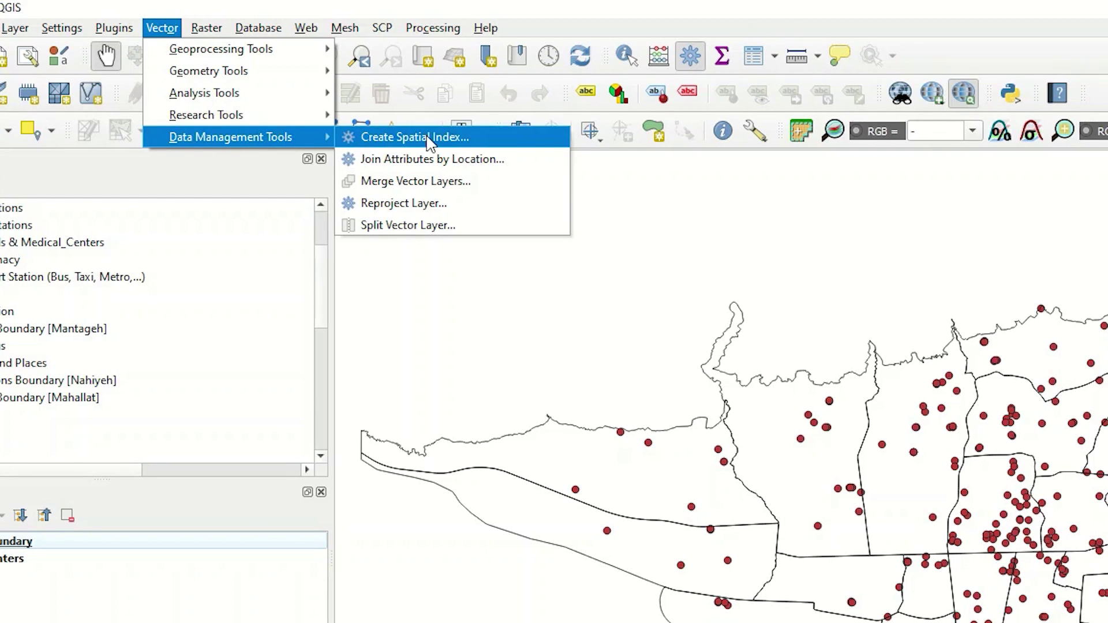
pyautogui.click(478, 207)
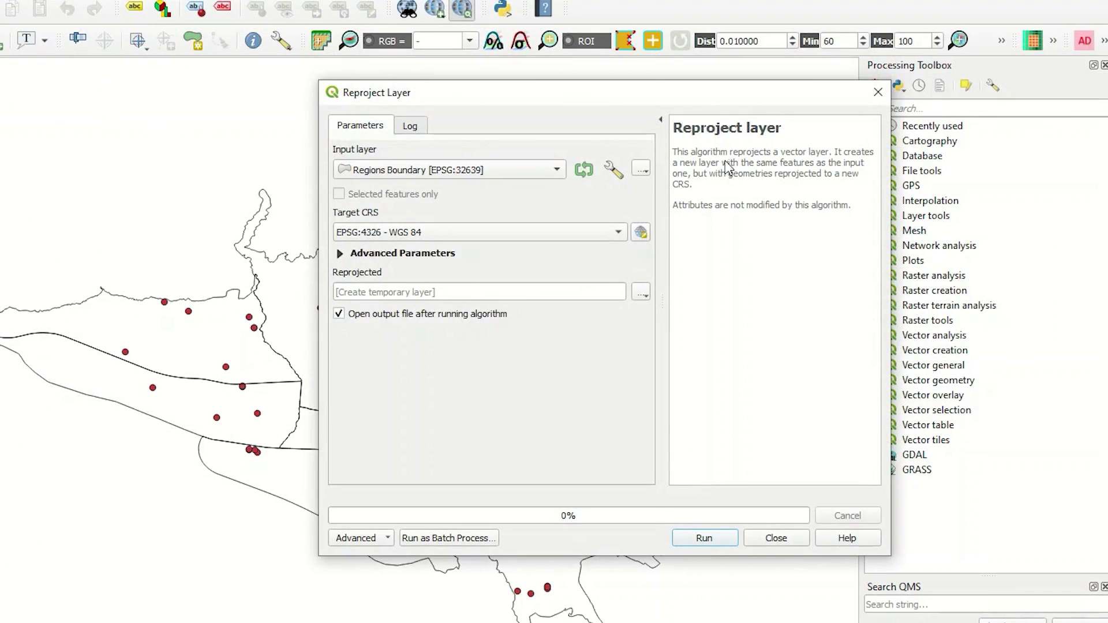
pyautogui.click(393, 169)
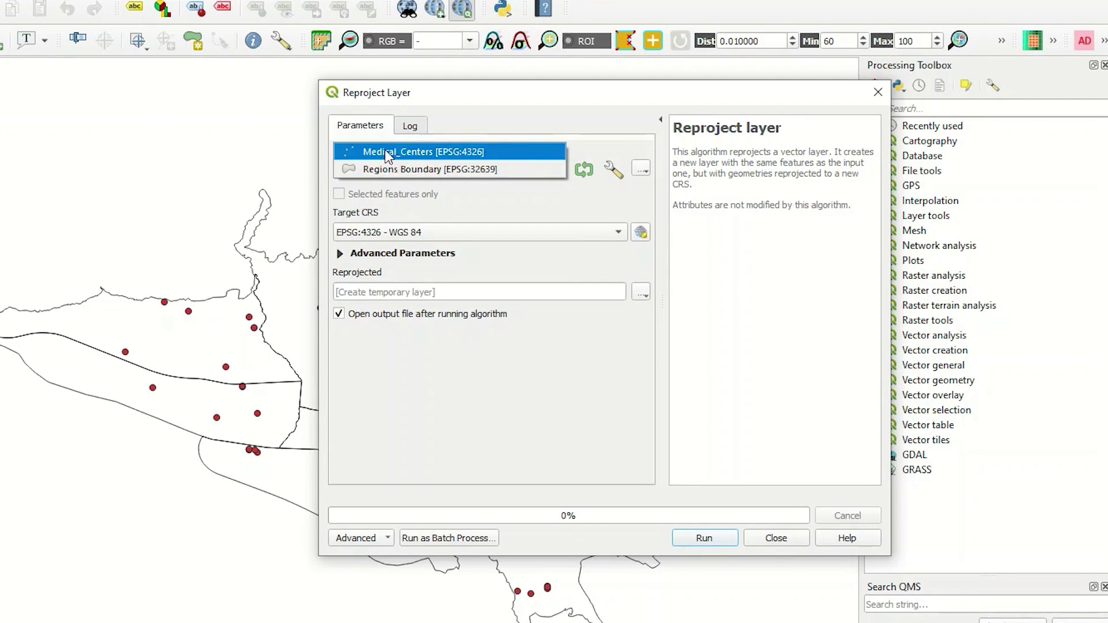
pyautogui.click(394, 169)
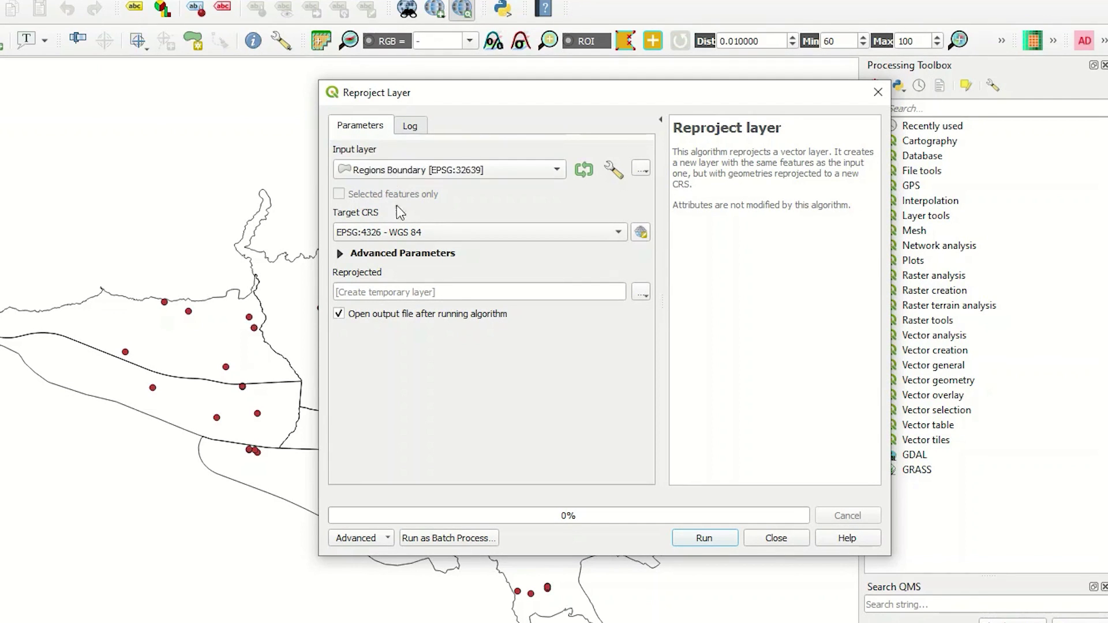
pyautogui.click(460, 233)
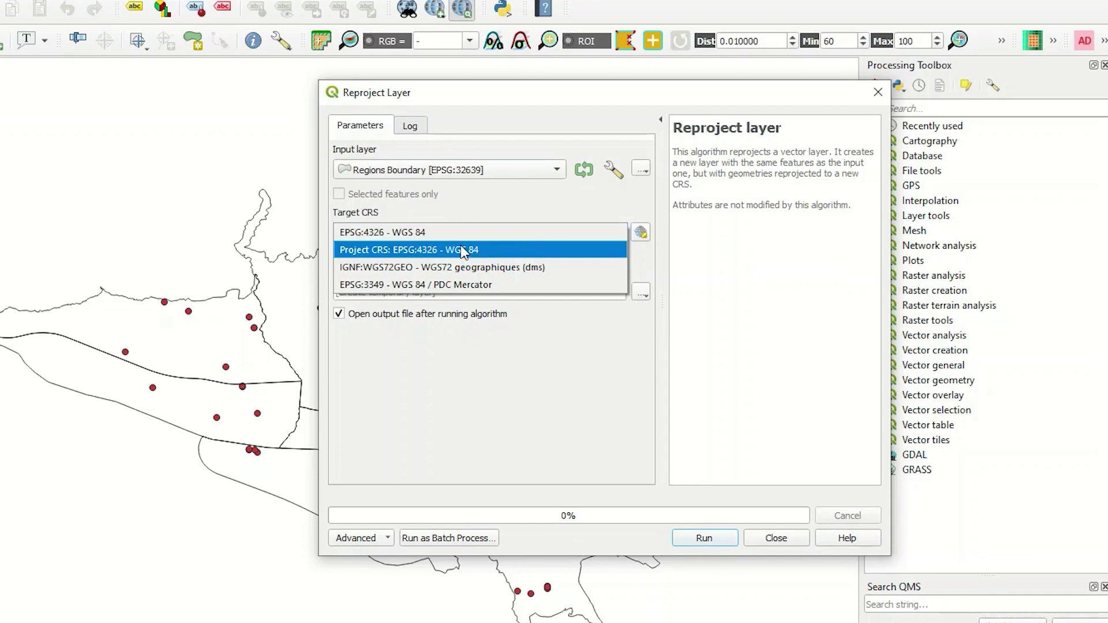
pyautogui.click(515, 285)
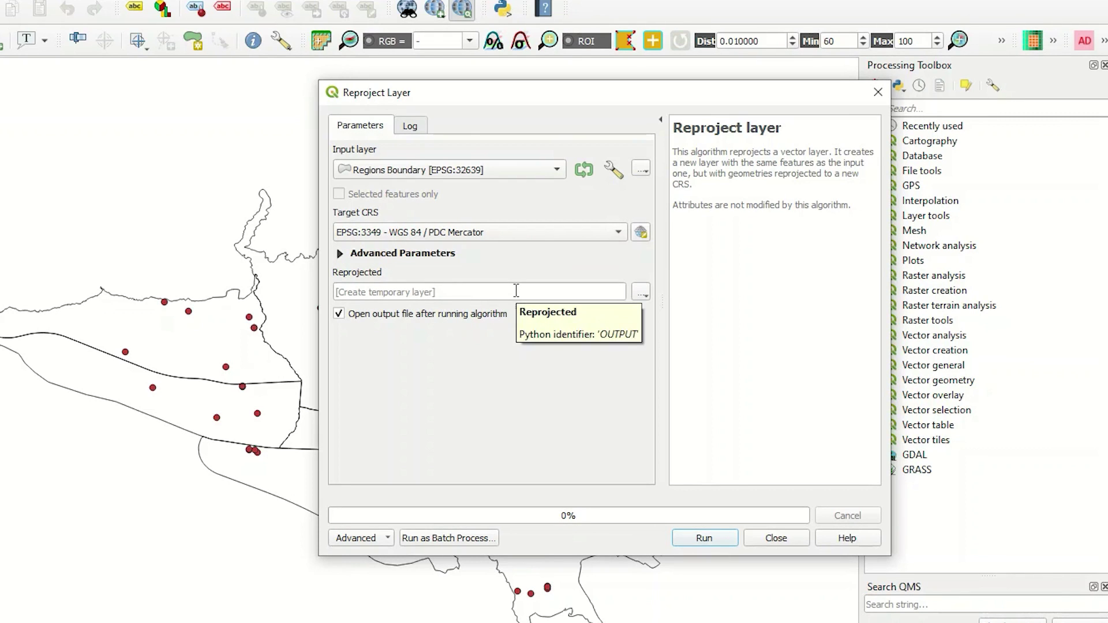
# Run the reprojection to a temporary layer and toggle the Reprojected layer off and on to compare it with the original.
pyautogui.click(645, 296)
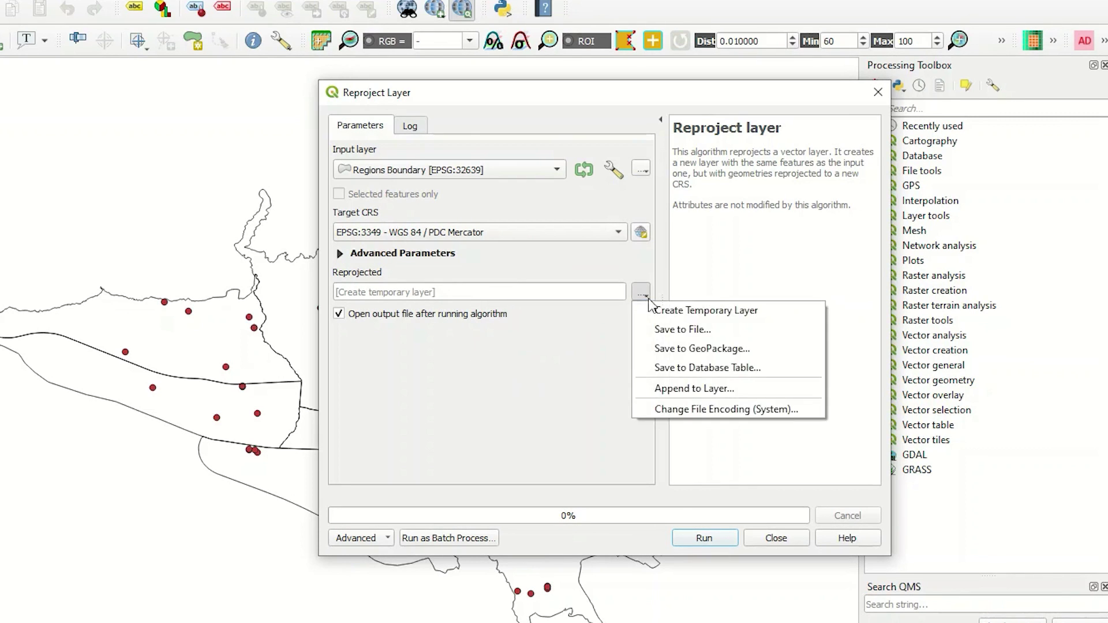
pyautogui.click(659, 311)
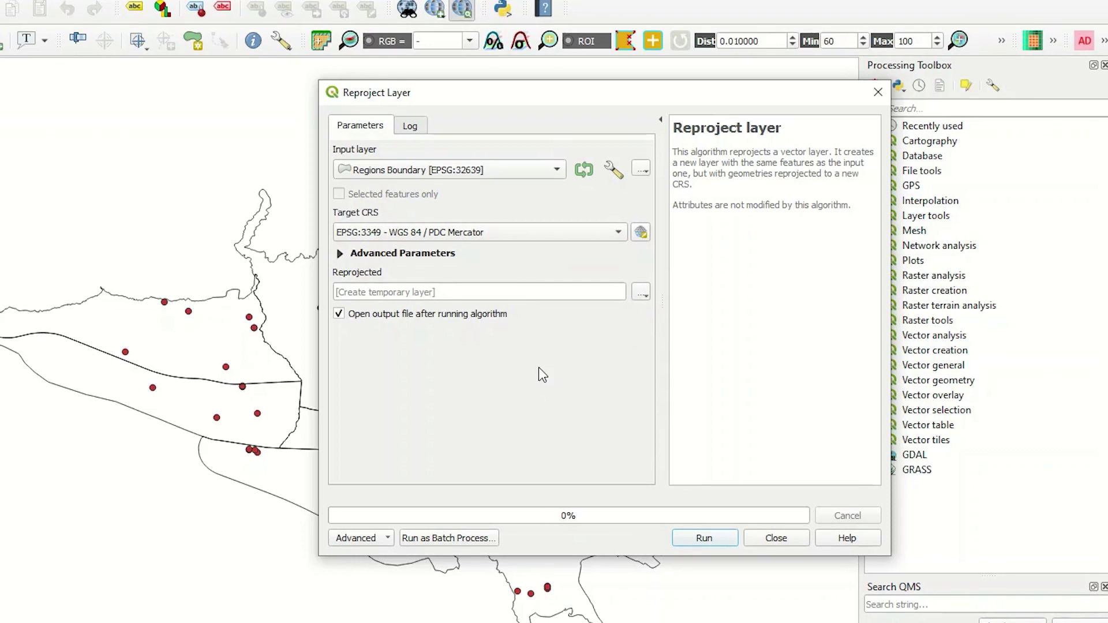
pyautogui.click(687, 539)
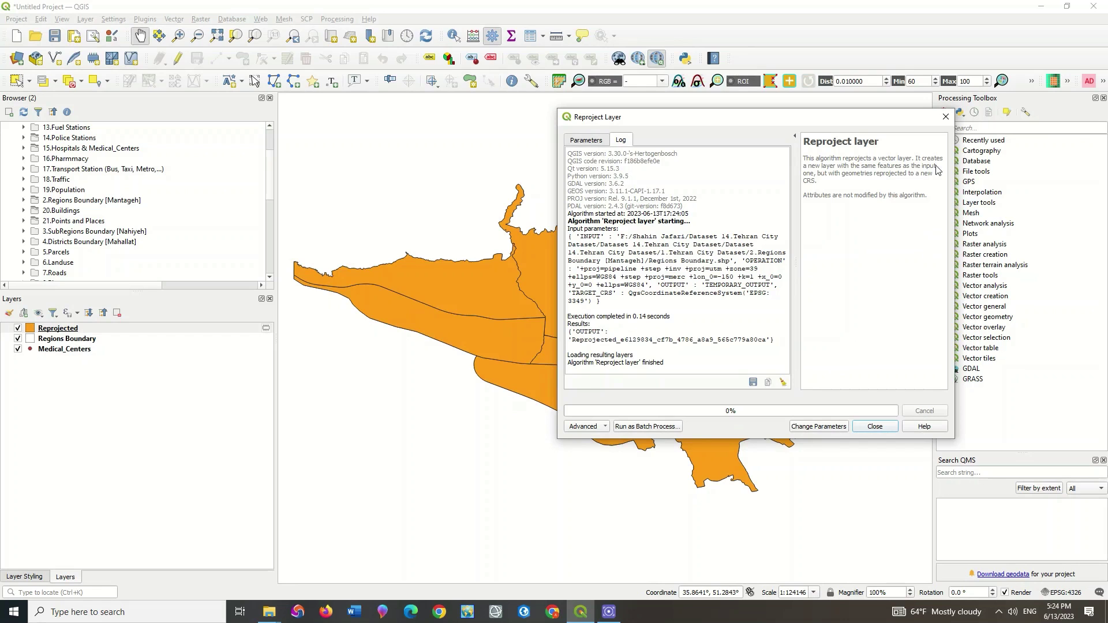
pyautogui.click(874, 427)
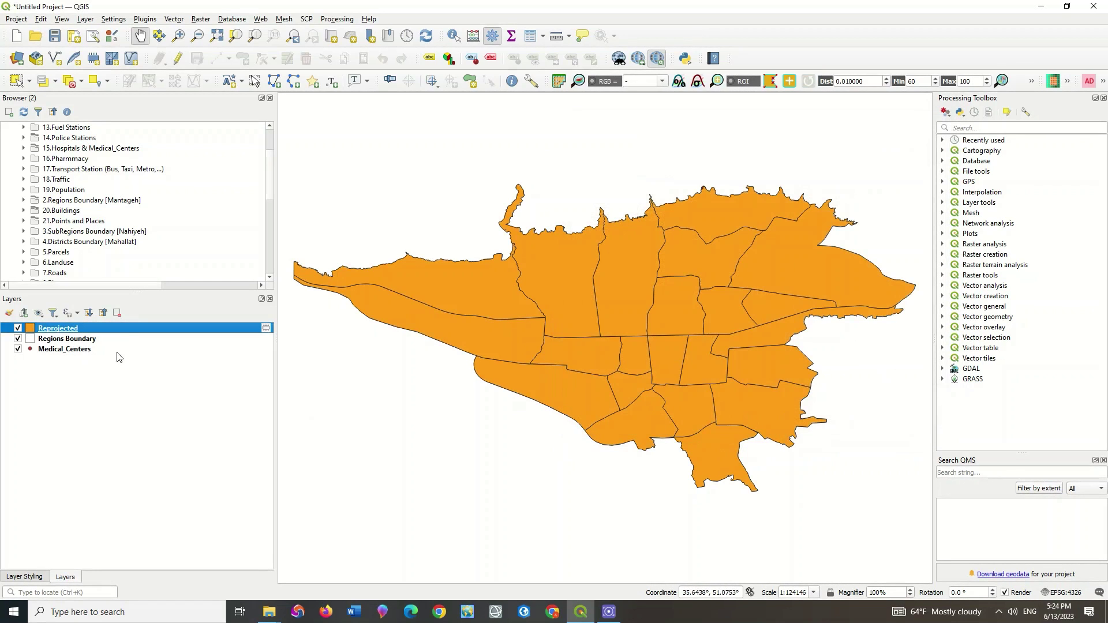
pyautogui.click(18, 328)
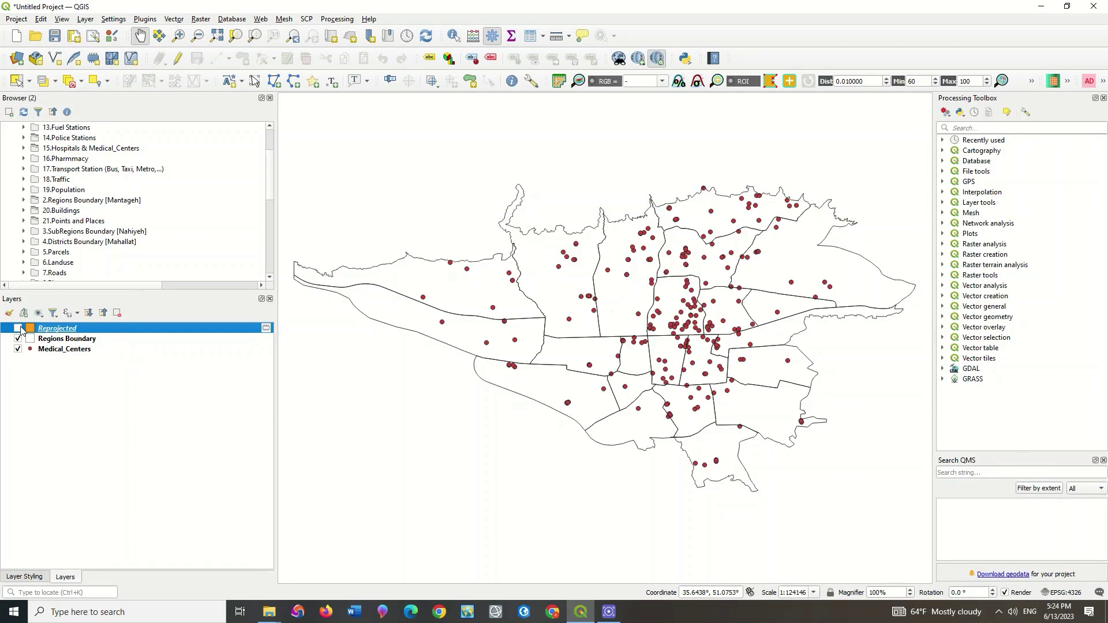
pyautogui.click(17, 328)
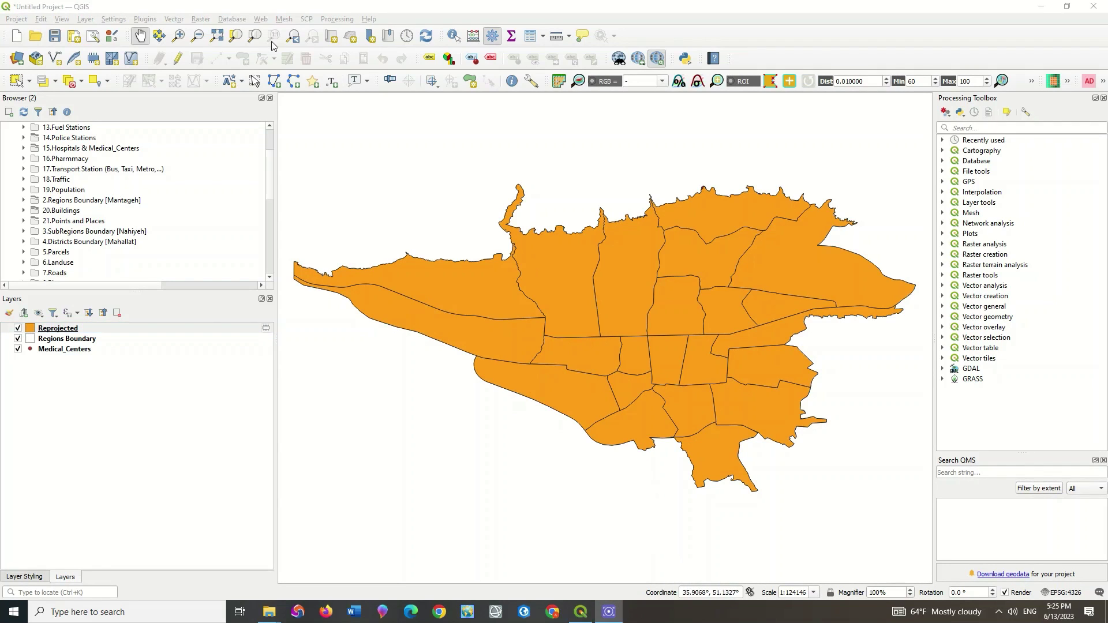
# Reproject the Reprojected layer to EPSG:32639 - WGS 84 / UTM zone 39N as a temporary layer.
pyautogui.click(176, 20)
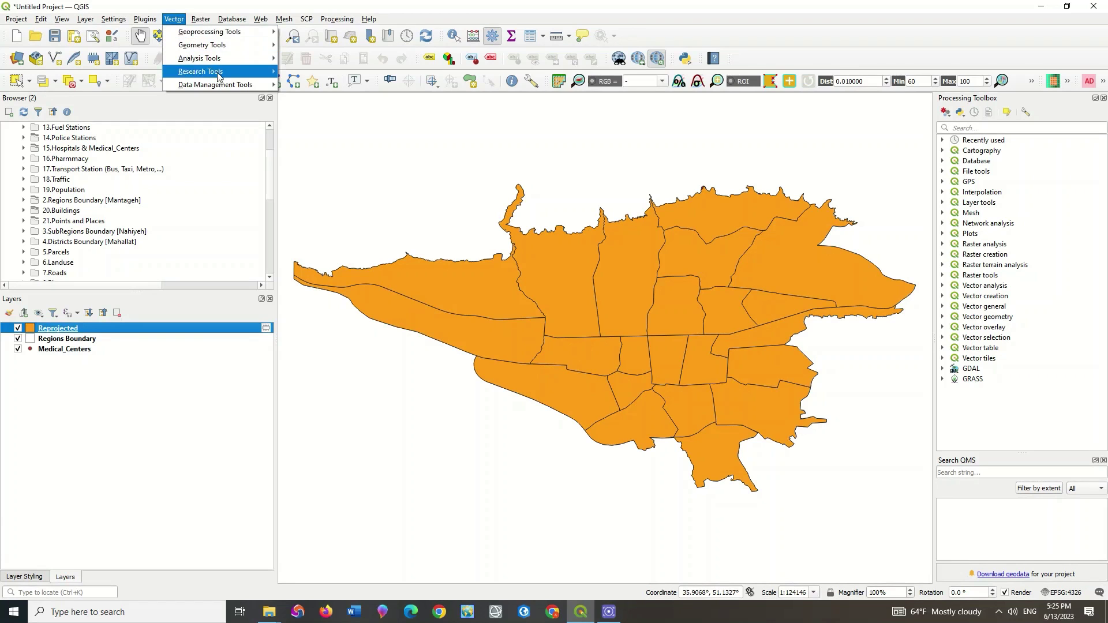
pyautogui.moveTo(220, 84)
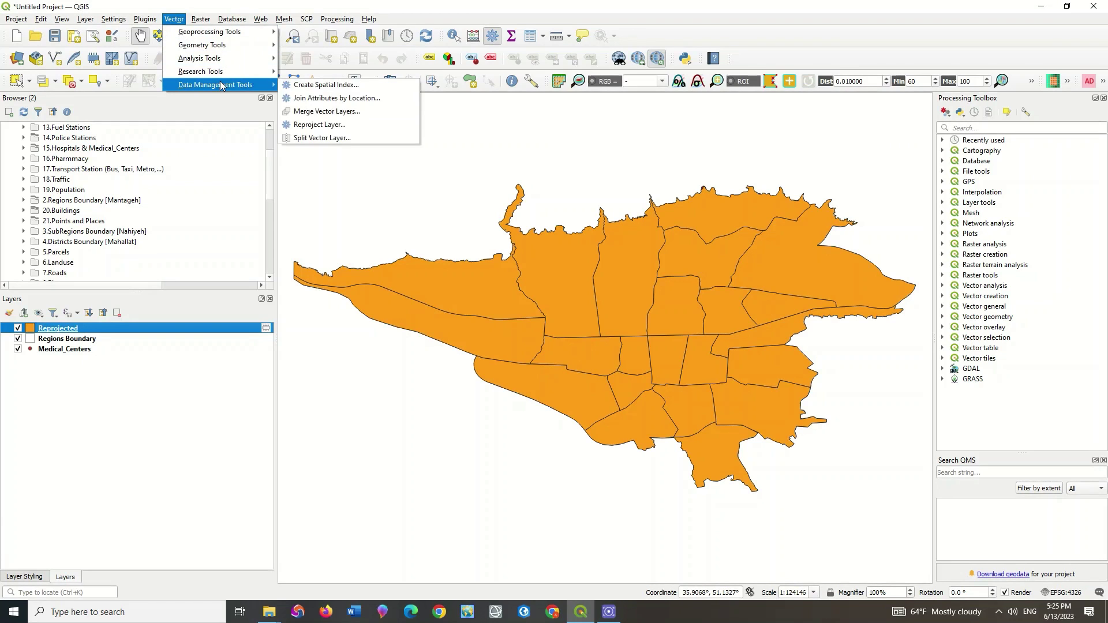
pyautogui.click(354, 125)
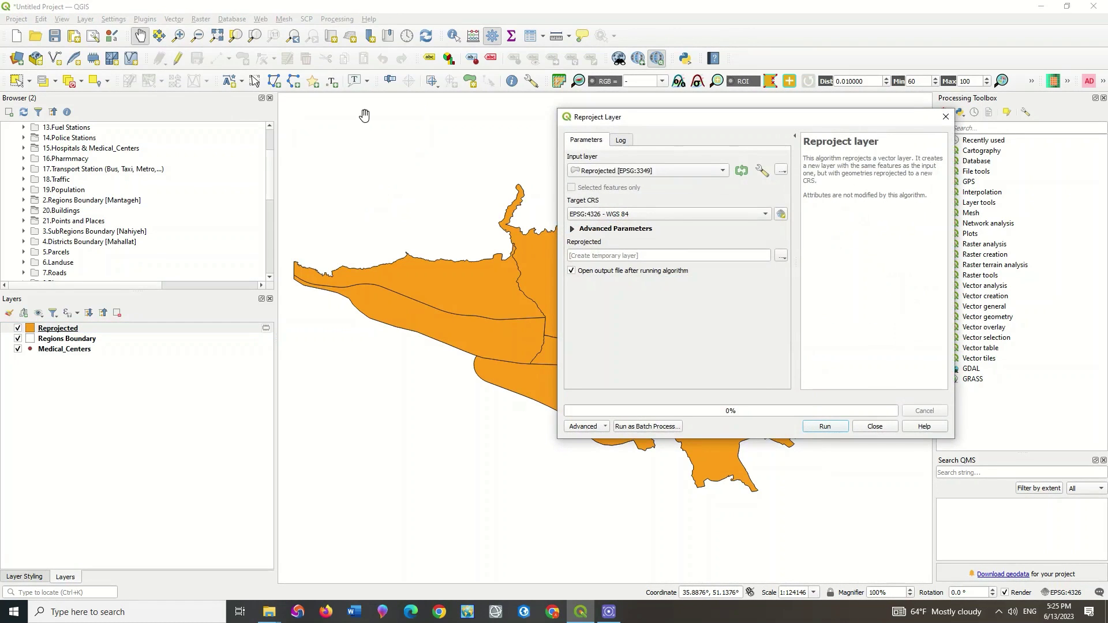
pyautogui.click(766, 215)
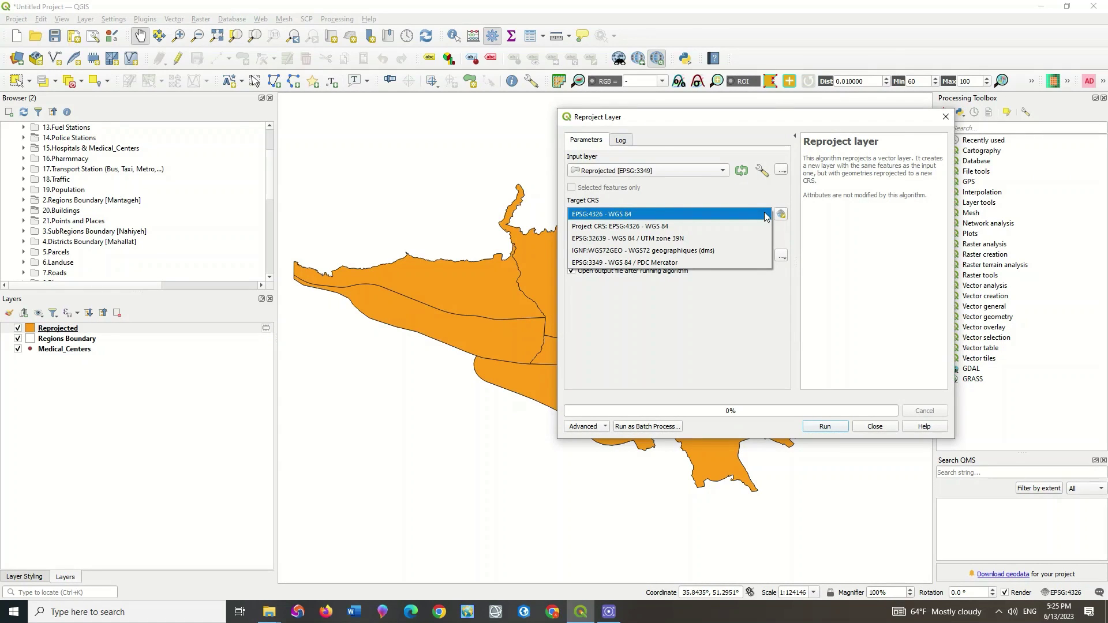
pyautogui.click(744, 239)
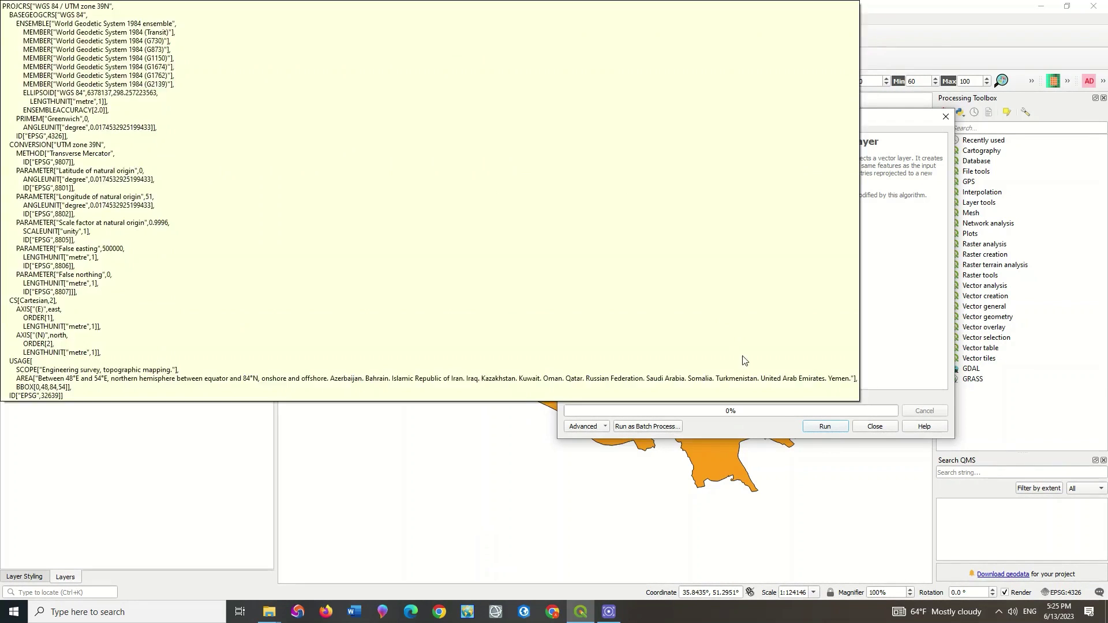
pyautogui.click(822, 428)
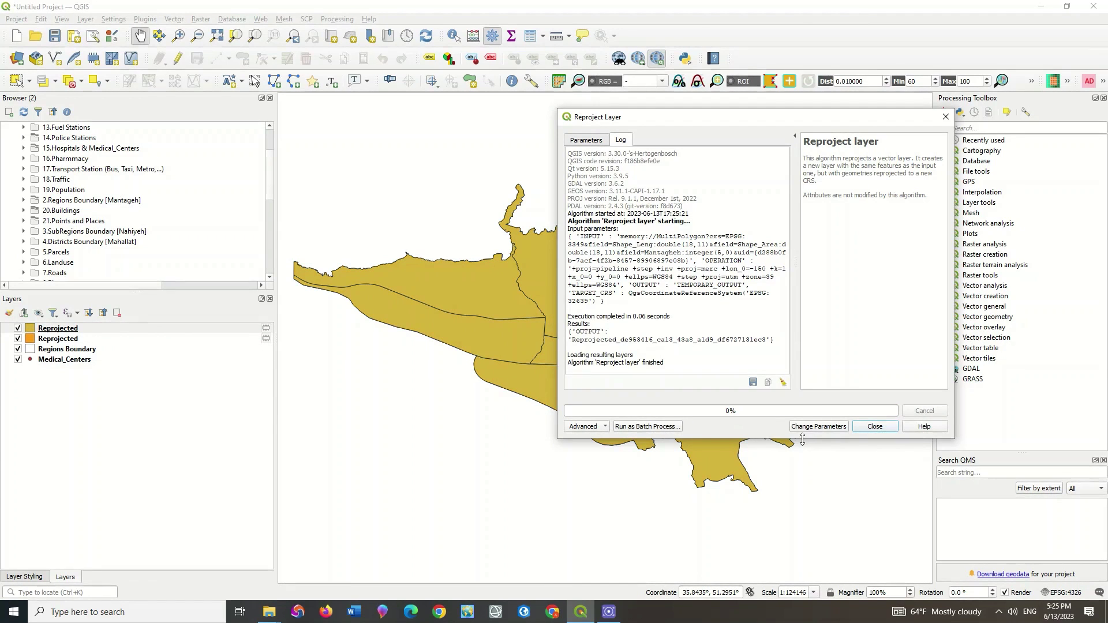
# Hide the earlier Reprojected layer and Regions Boundary, and toggle the newest Reprojected layer off and on to inspect it.
pyautogui.click(947, 117)
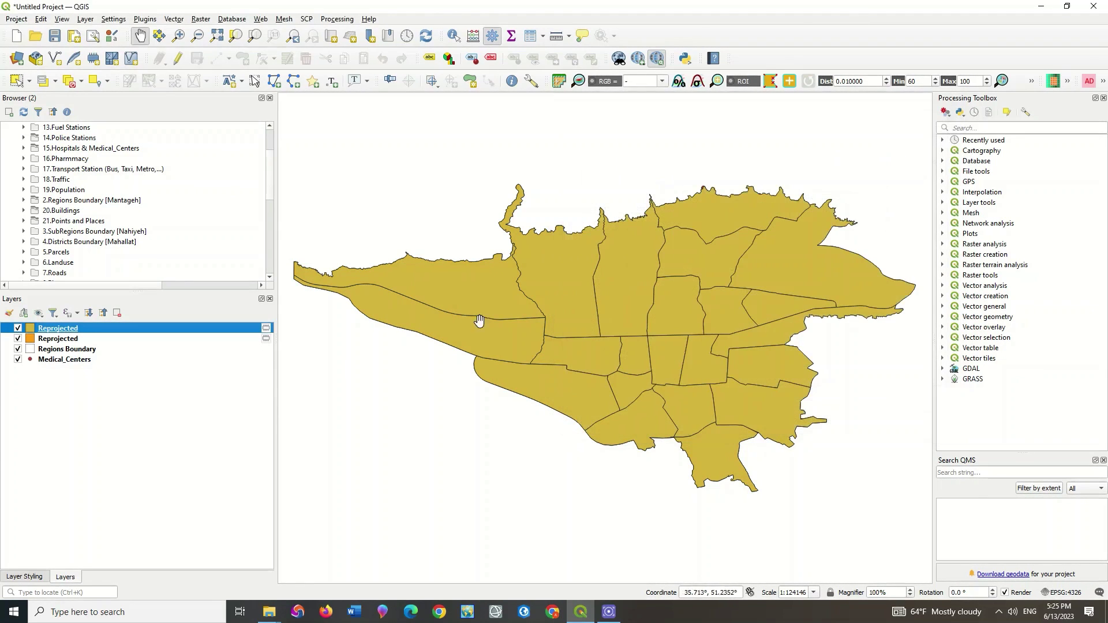
pyautogui.click(18, 339)
pyautogui.click(18, 348)
pyautogui.click(18, 329)
pyautogui.click(18, 329)
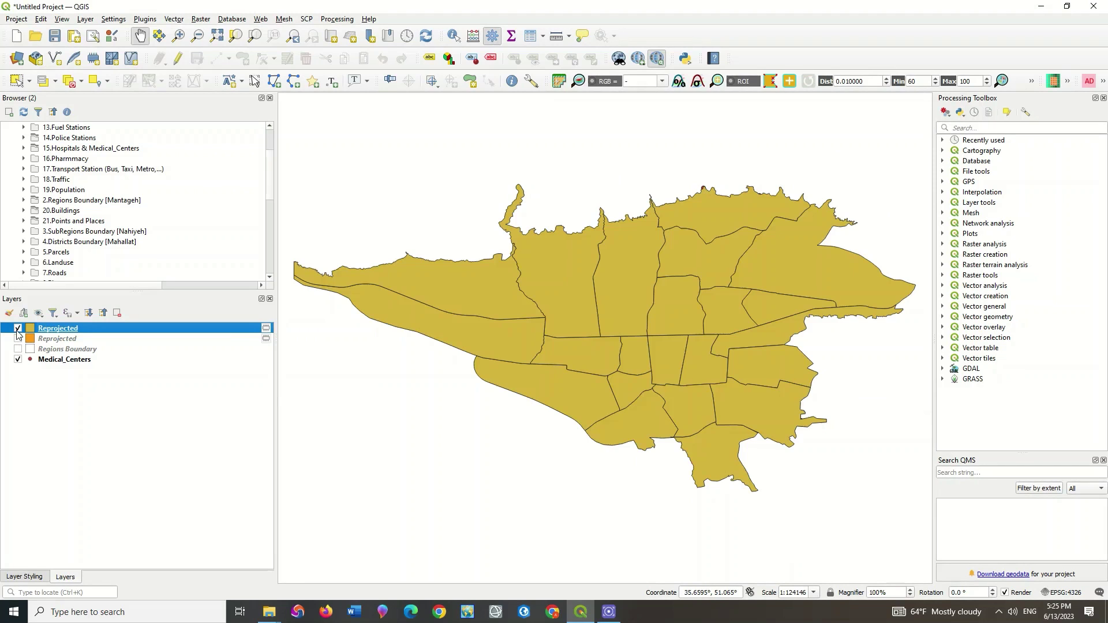
pyautogui.click(18, 329)
pyautogui.click(18, 329)
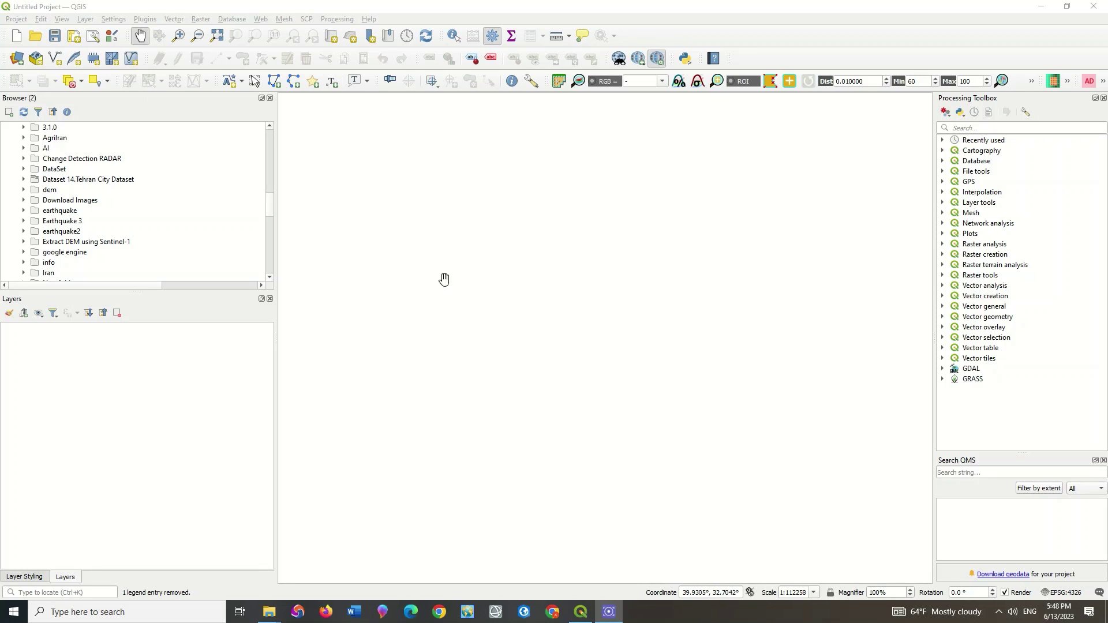
# Add the SRTM30.tif raster from the DEM QGIS folder as a layer in the emptied project.
pyautogui.click(17, 58)
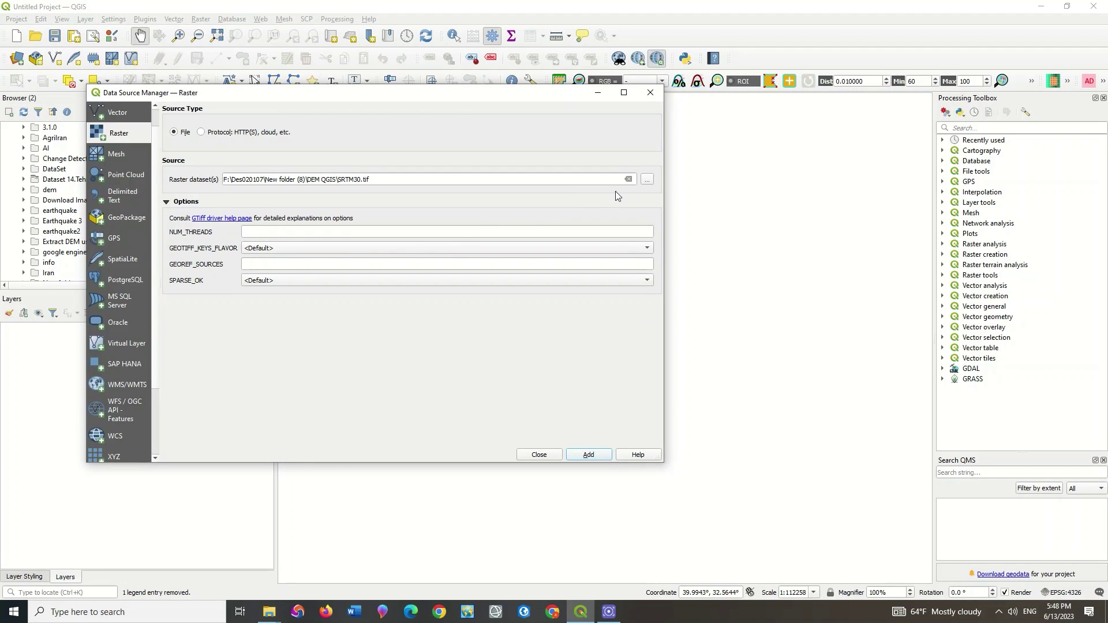
pyautogui.click(647, 179)
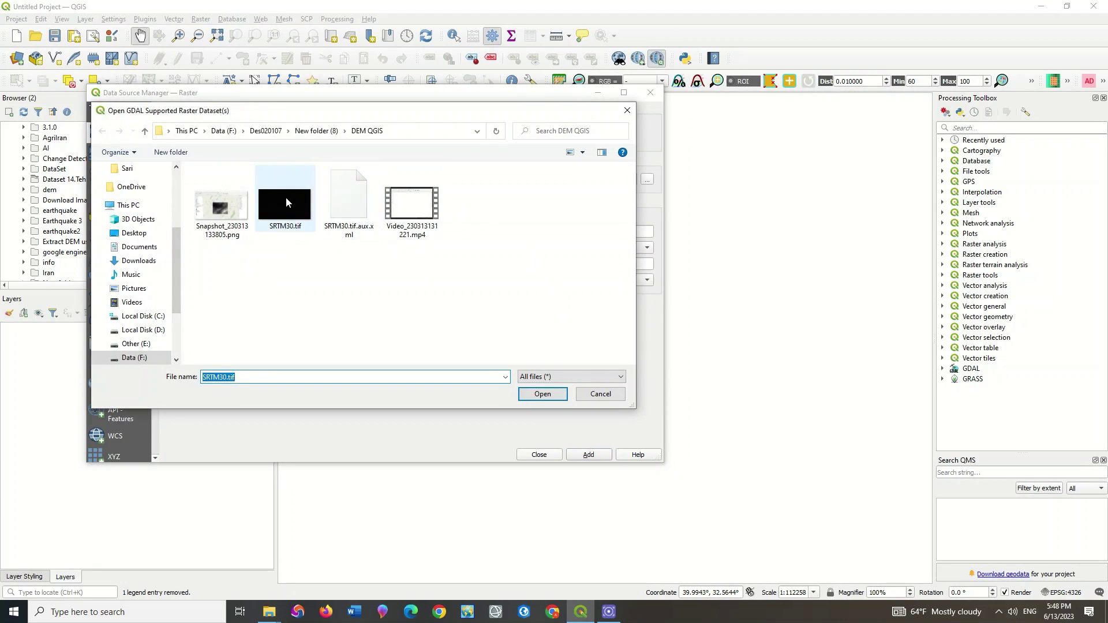
pyautogui.click(286, 198)
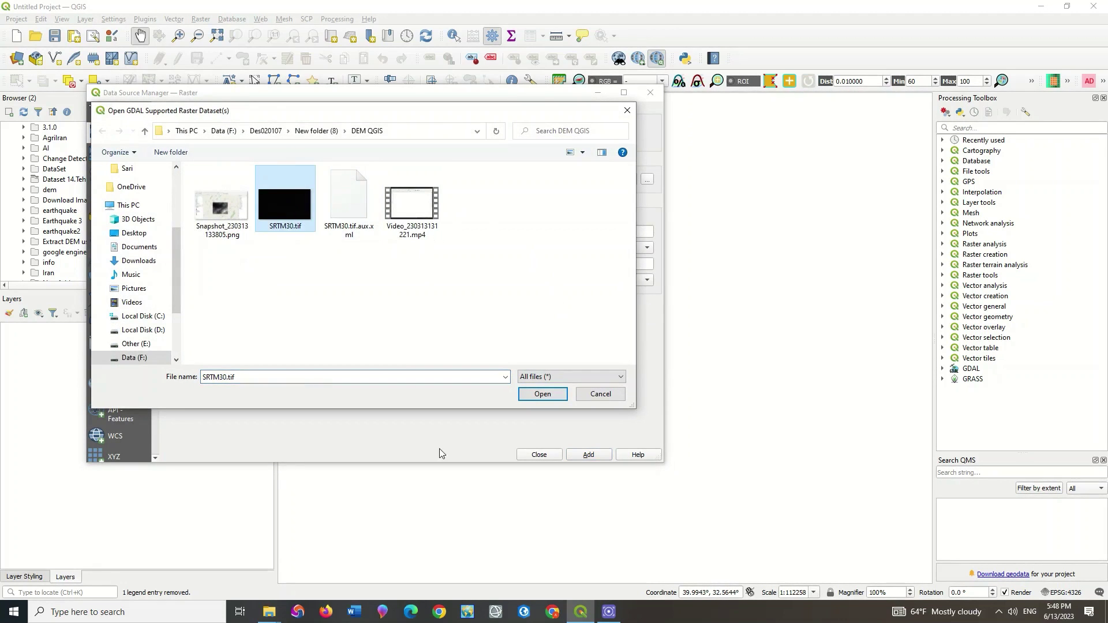
pyautogui.click(550, 394)
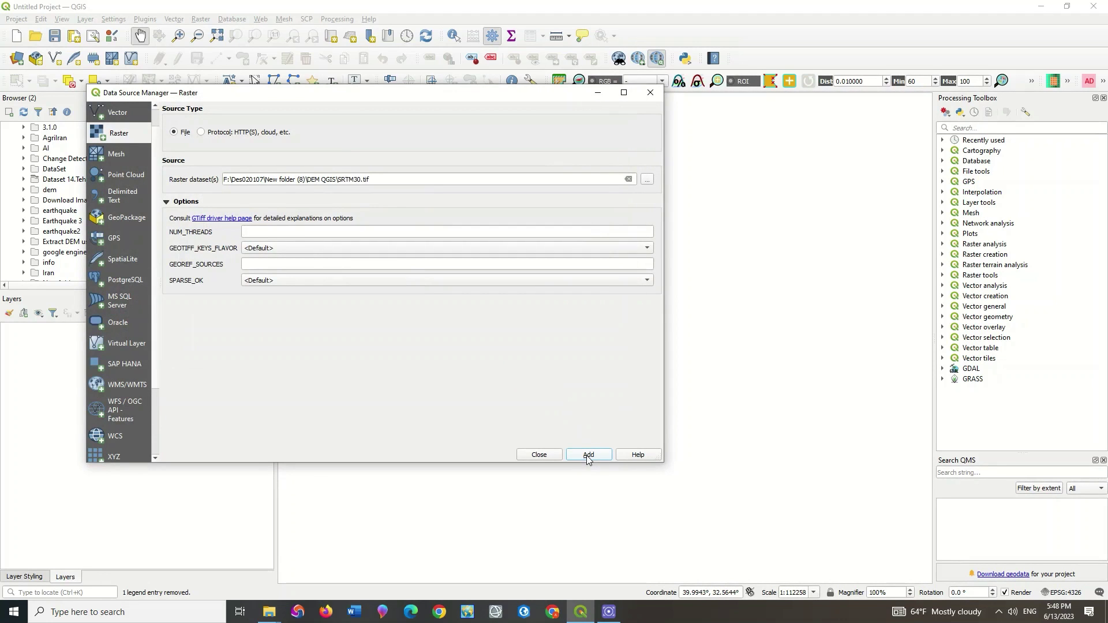
pyautogui.click(588, 456)
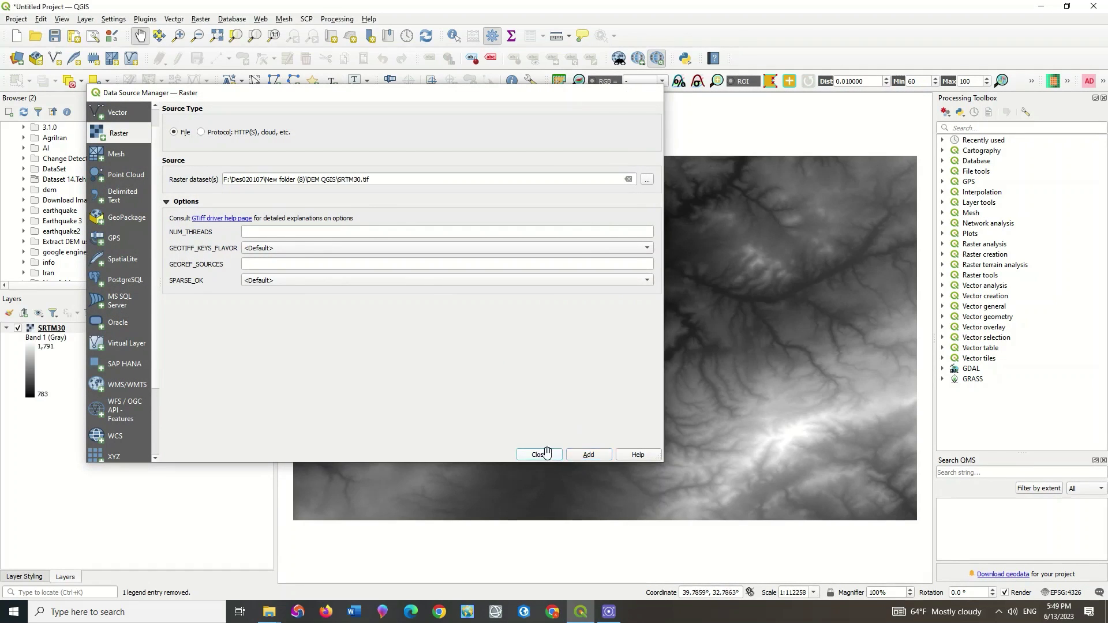
pyautogui.click(540, 454)
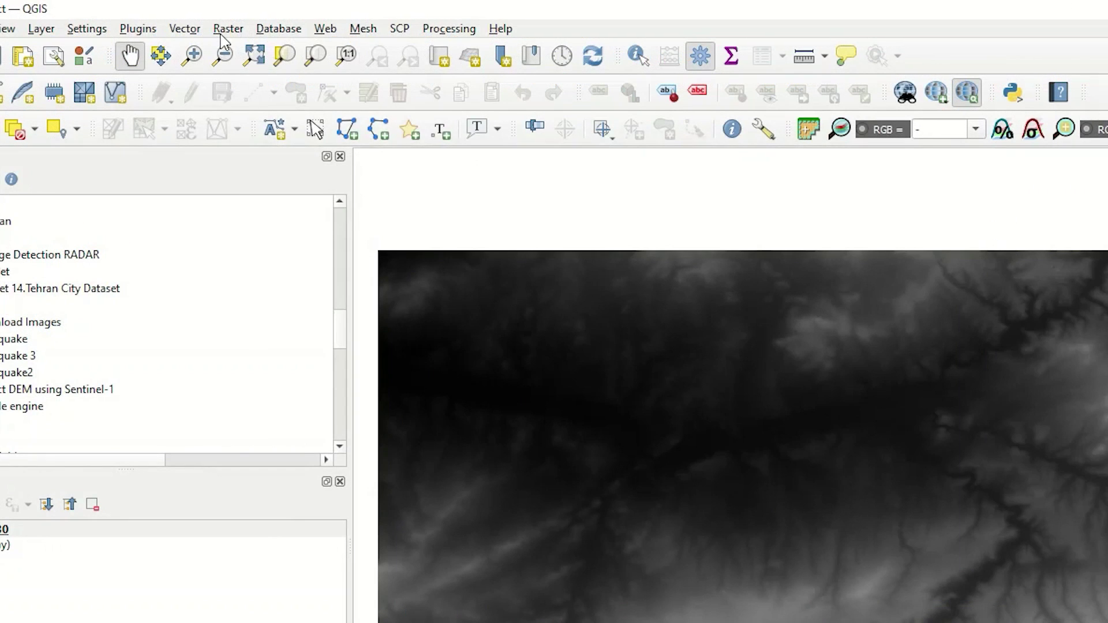
# Run the Slope analysis on SRTM30, Band 1 (Gray), with the default settings and a temporary output file.
pyautogui.click(198, 22)
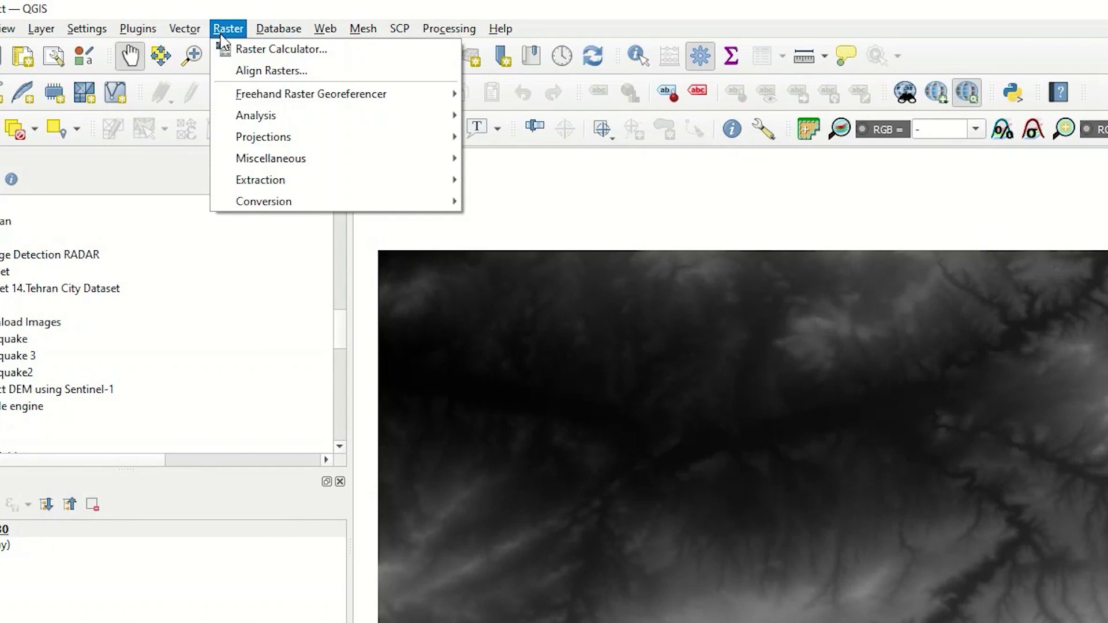
pyautogui.moveTo(271, 118)
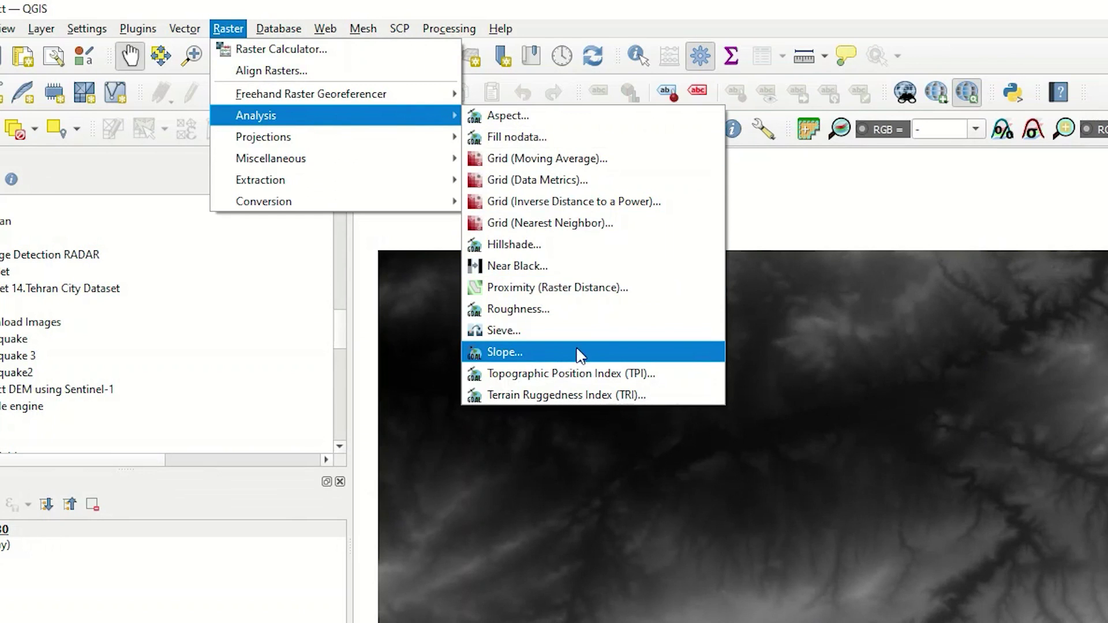
pyautogui.click(594, 353)
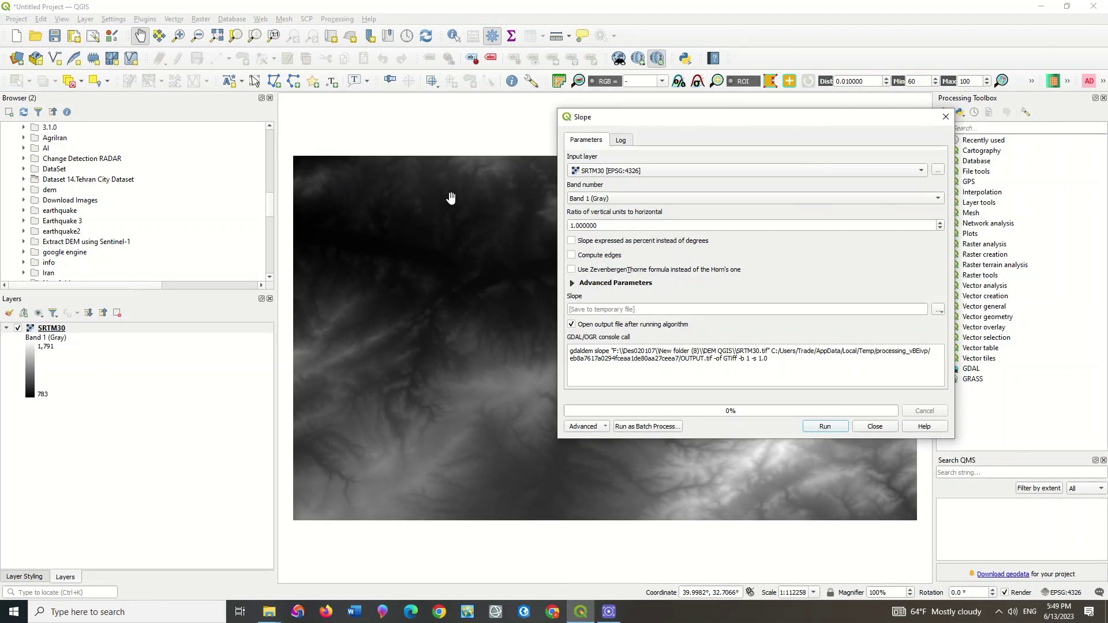
pyautogui.moveTo(634, 119); pyautogui.dragTo(458, 137)
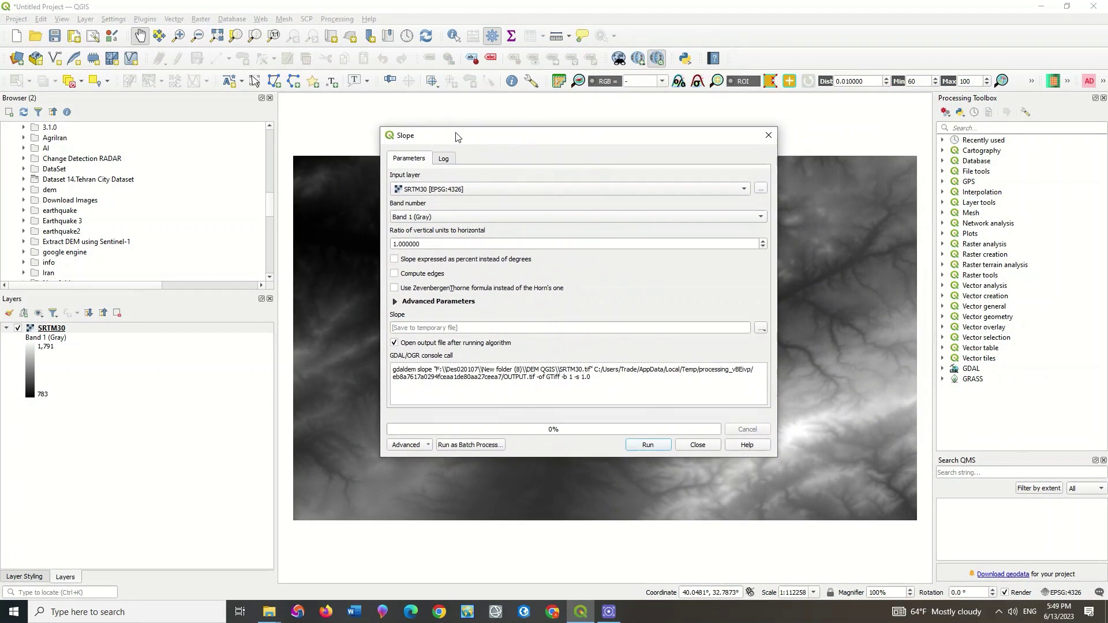
pyautogui.click(482, 190)
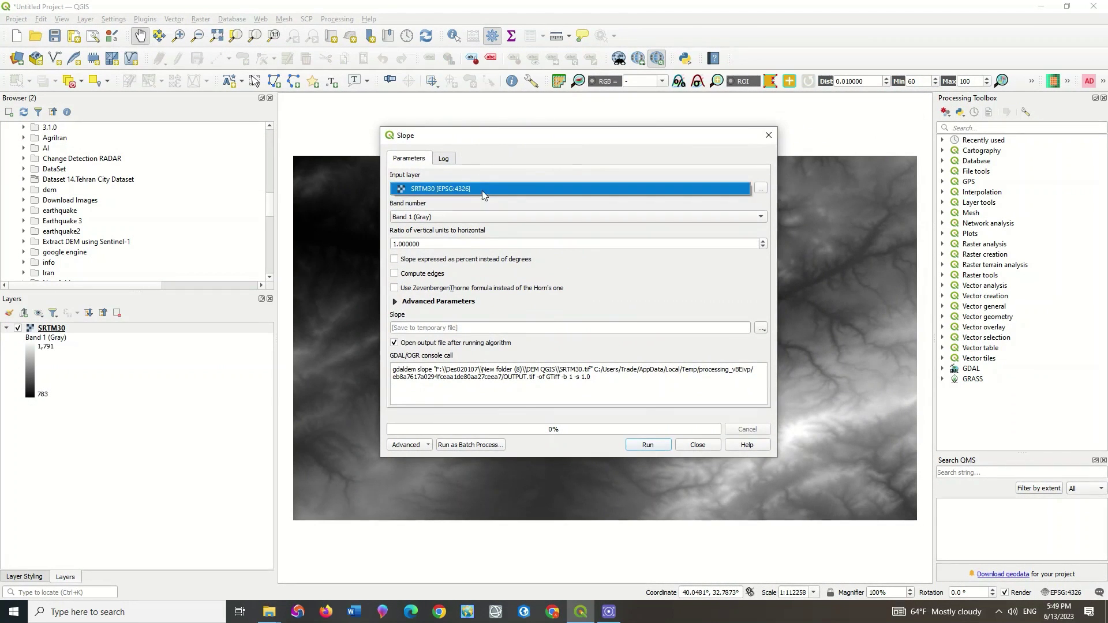
pyautogui.click(483, 191)
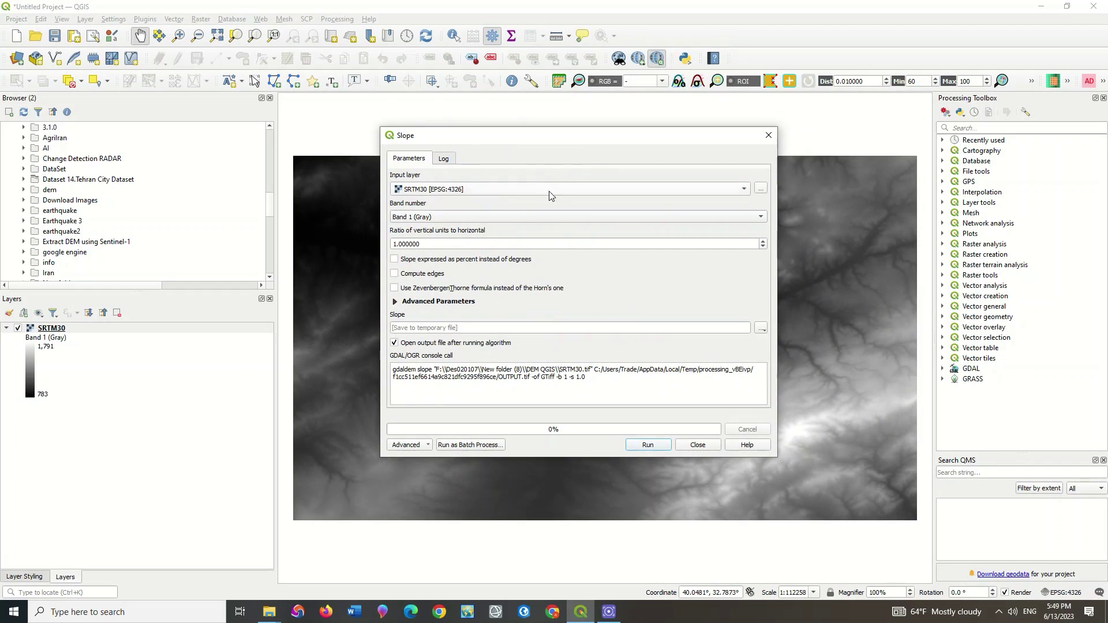
pyautogui.click(462, 214)
pyautogui.click(461, 211)
pyautogui.click(660, 446)
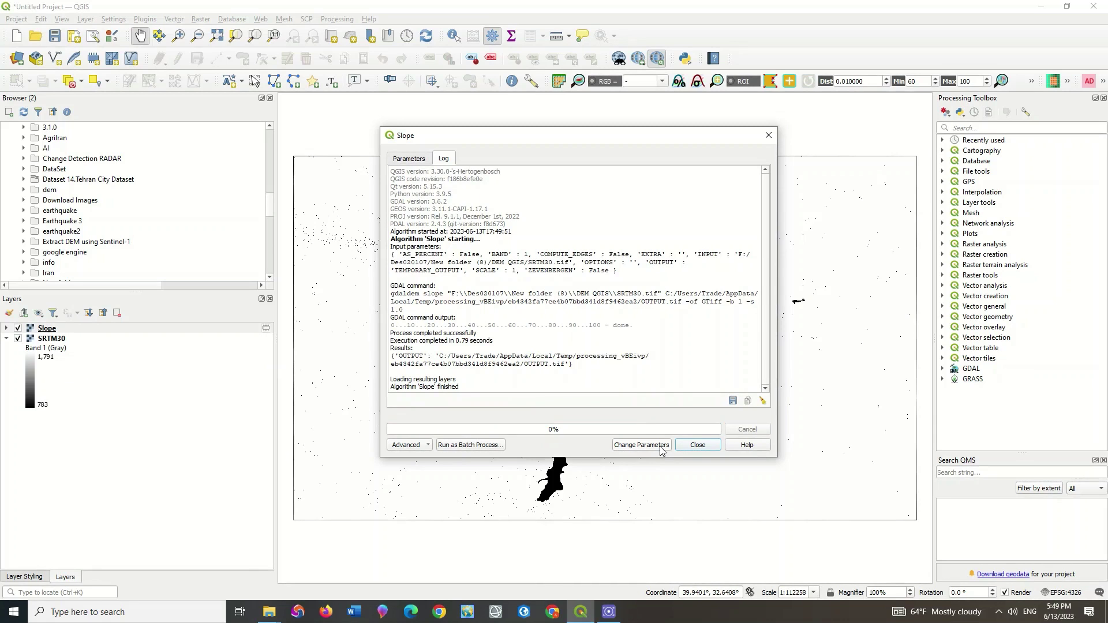
pyautogui.click(697, 446)
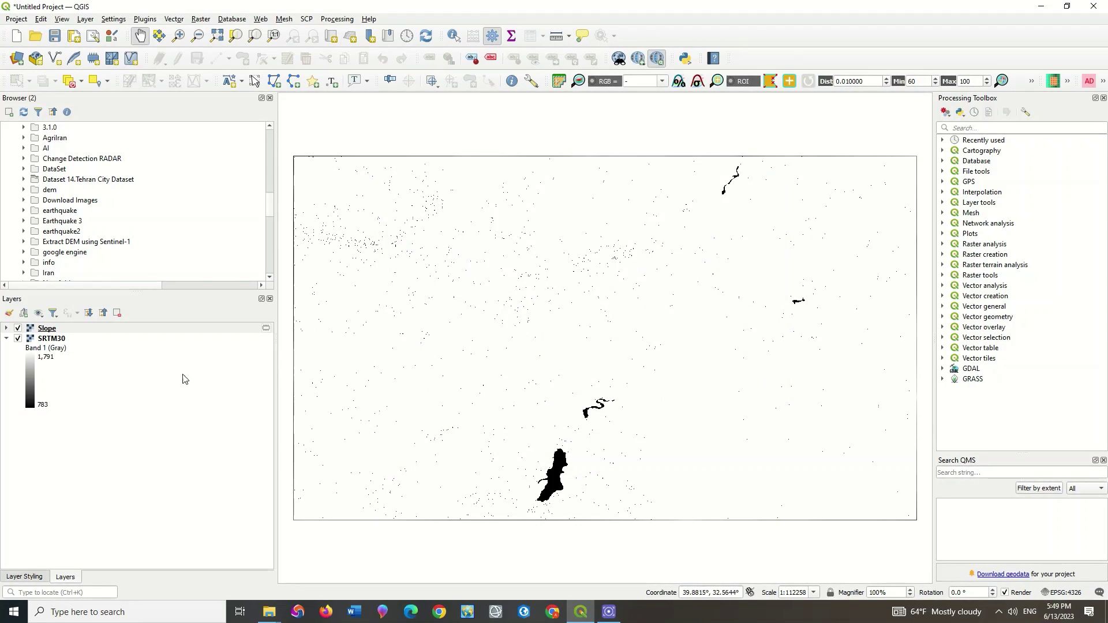
# Style the Slope layer with Paletted/Unique values rendering and the Magma color ramp, classifying its values and applying the result.
pyautogui.click(5, 329)
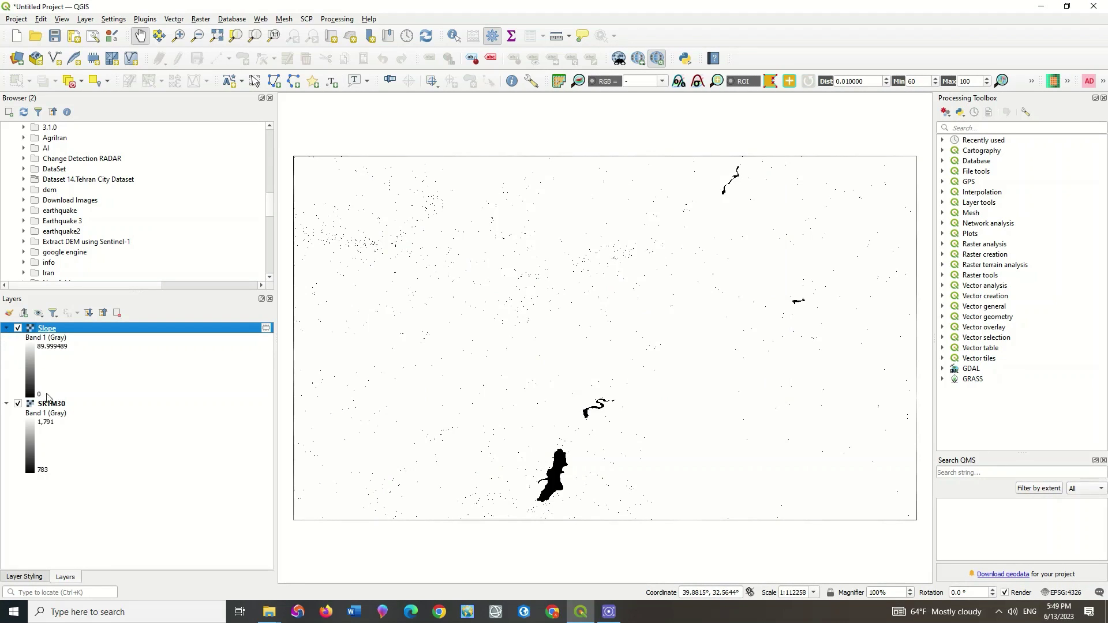
pyautogui.click(53, 350)
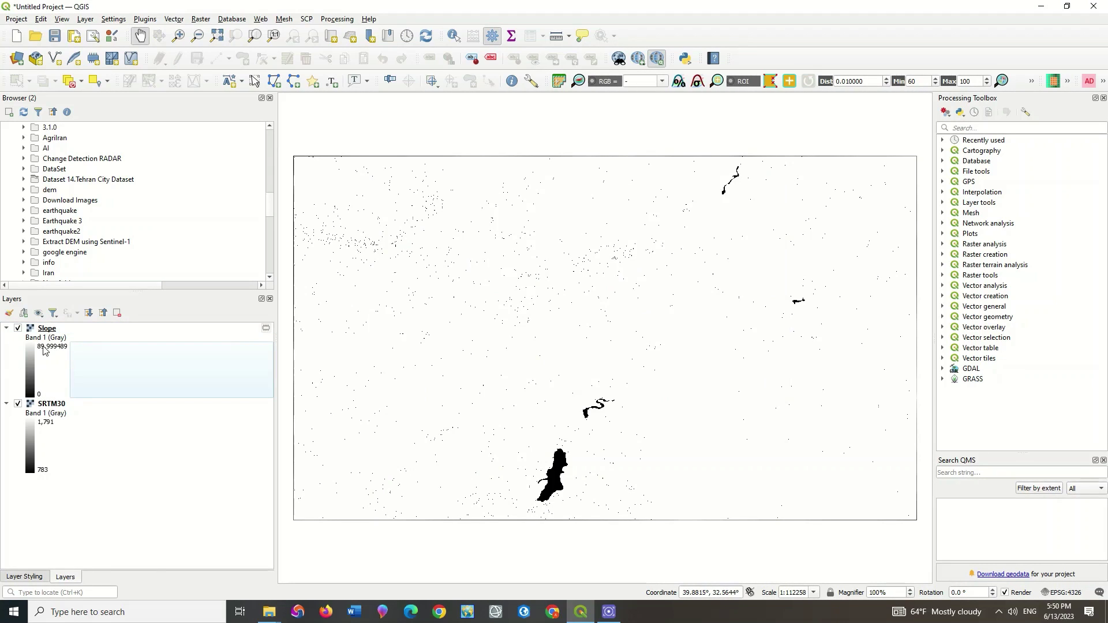
pyautogui.rightClick(49, 330)
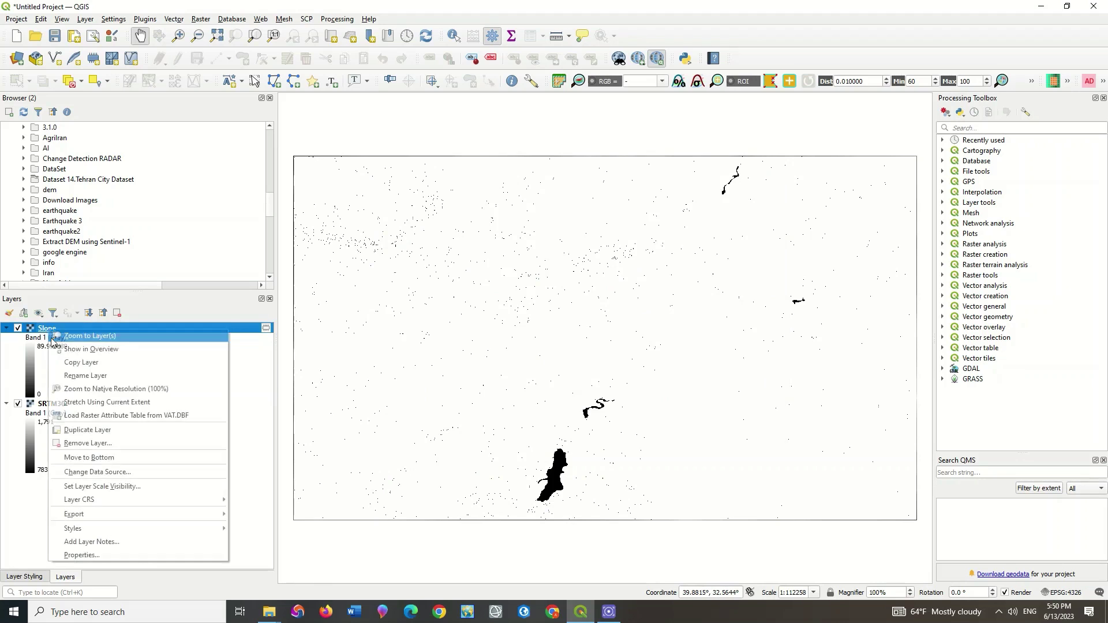
pyautogui.click(103, 556)
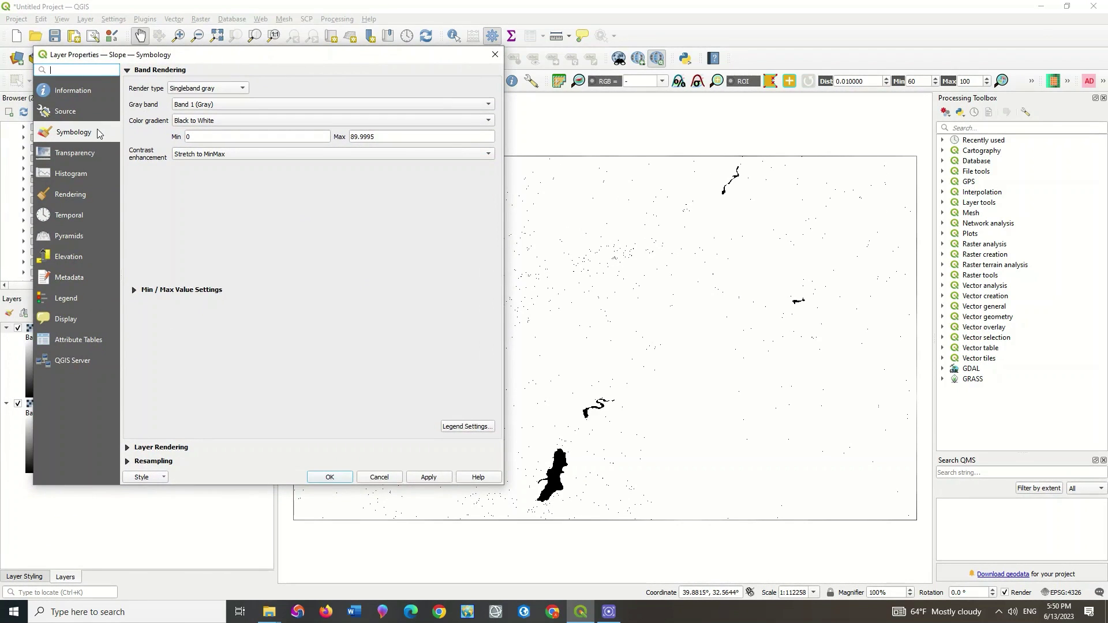
pyautogui.click(225, 91)
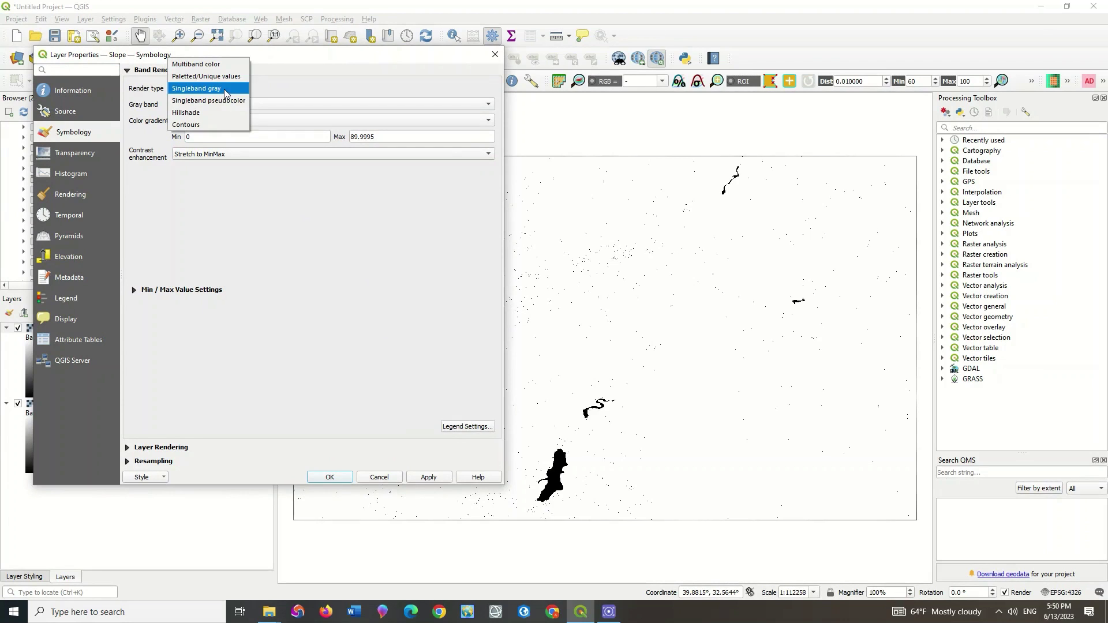
pyautogui.click(202, 76)
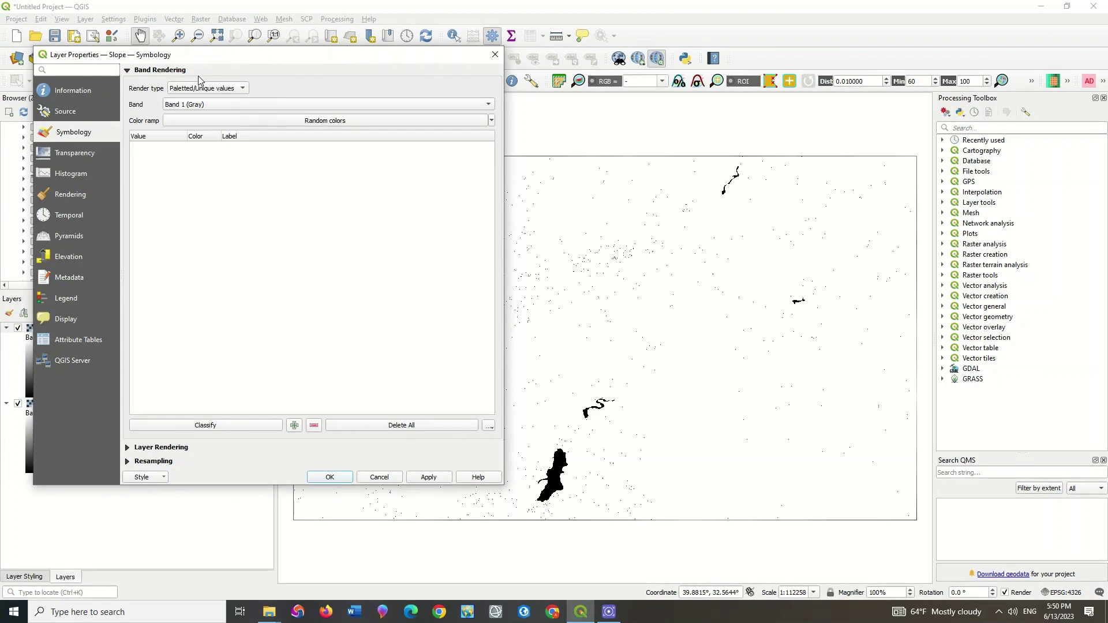
pyautogui.click(186, 107)
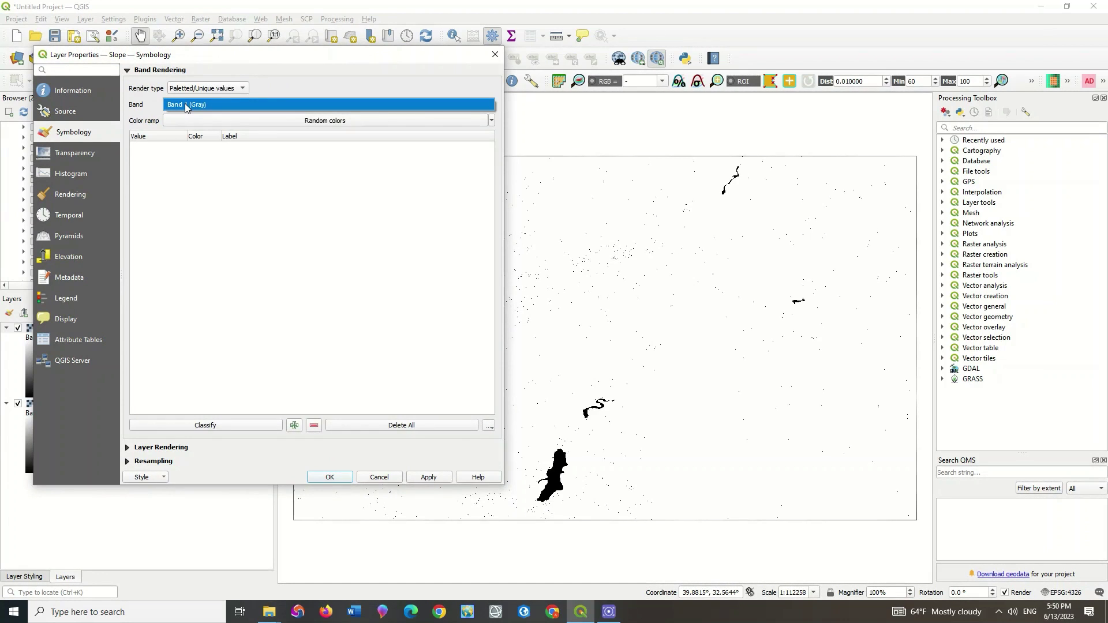
pyautogui.click(188, 120)
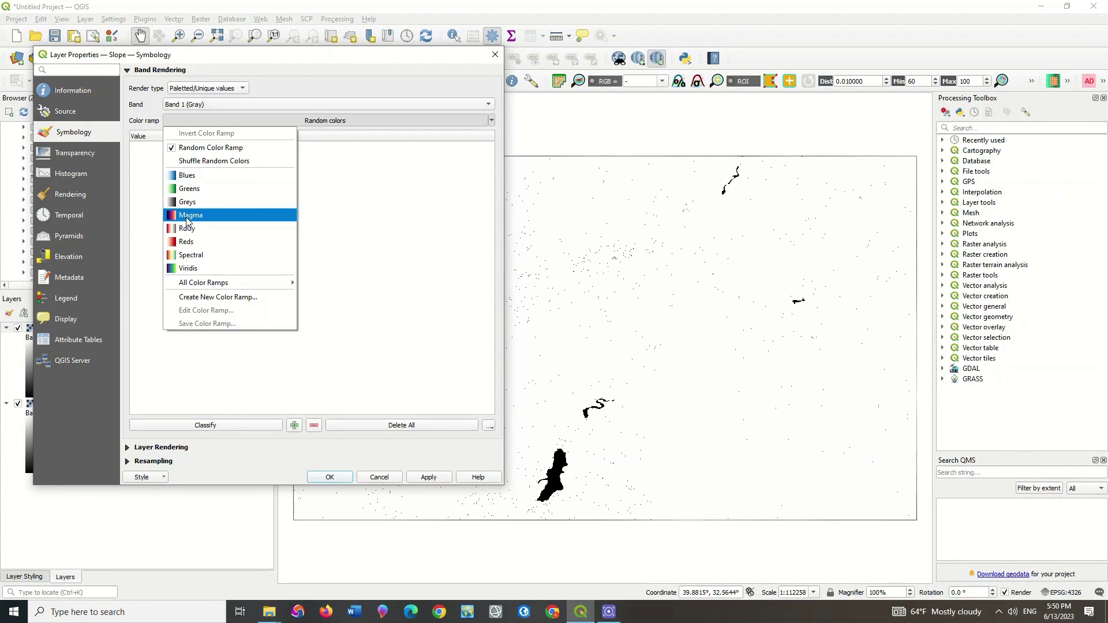
pyautogui.click(186, 216)
pyautogui.click(215, 427)
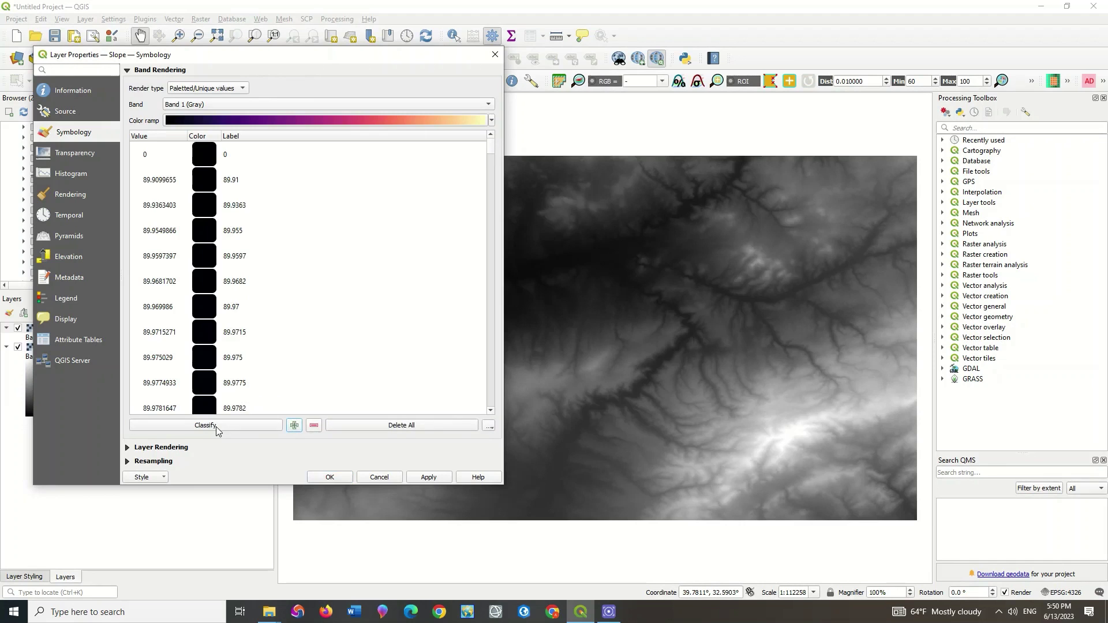
pyautogui.click(430, 479)
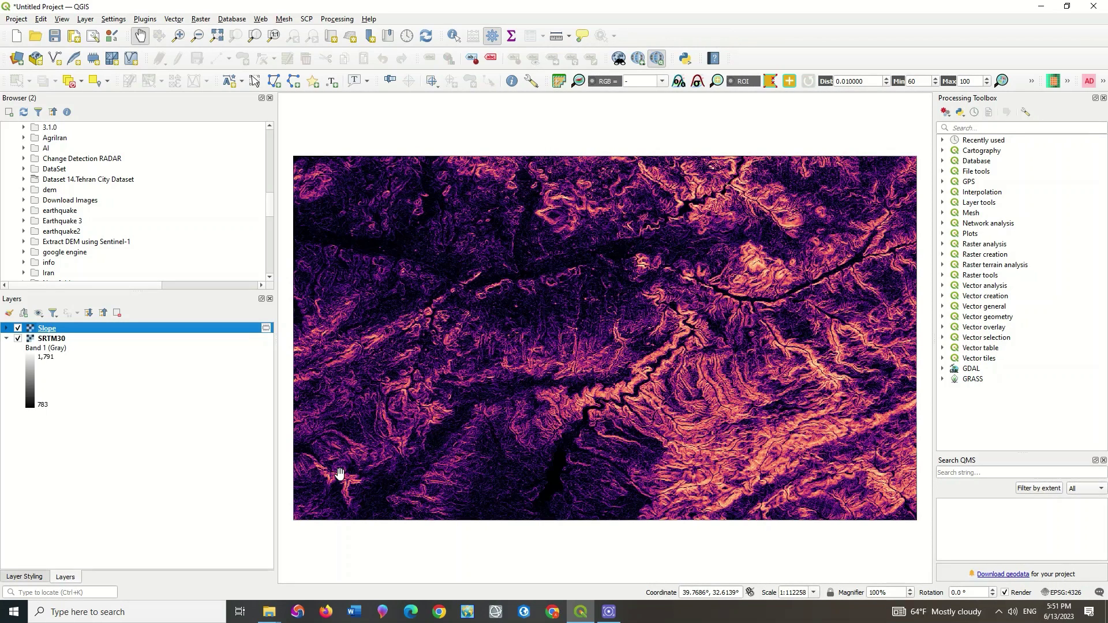
# Change the Slope layer's color ramp to Spectral, reclassify its unique values and apply the new symbology.
pyautogui.rightClick(70, 329)
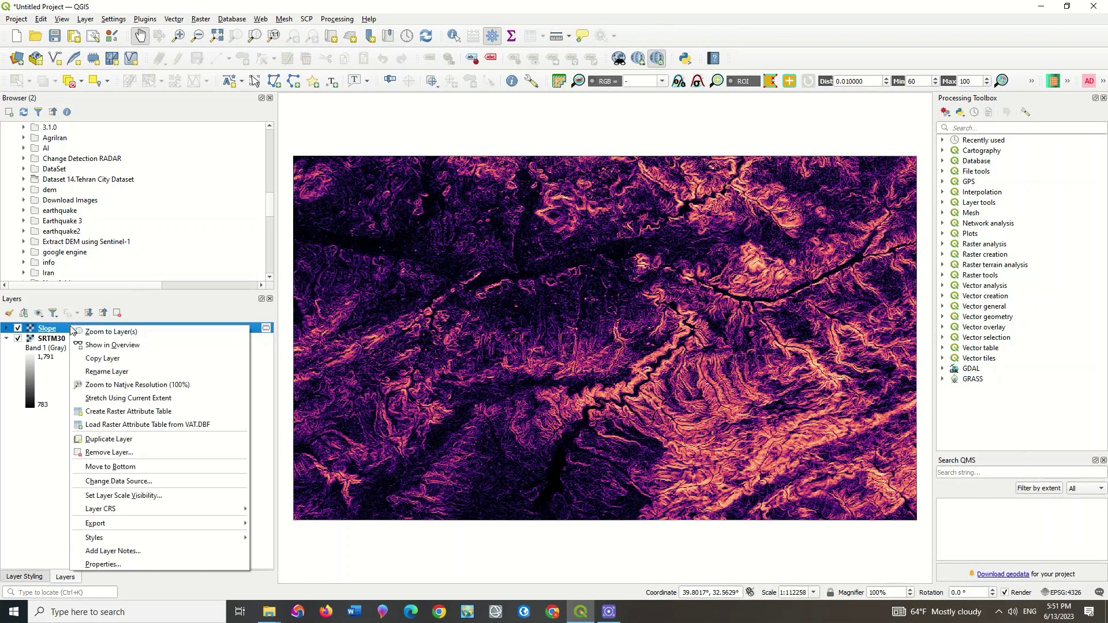
pyautogui.click(125, 565)
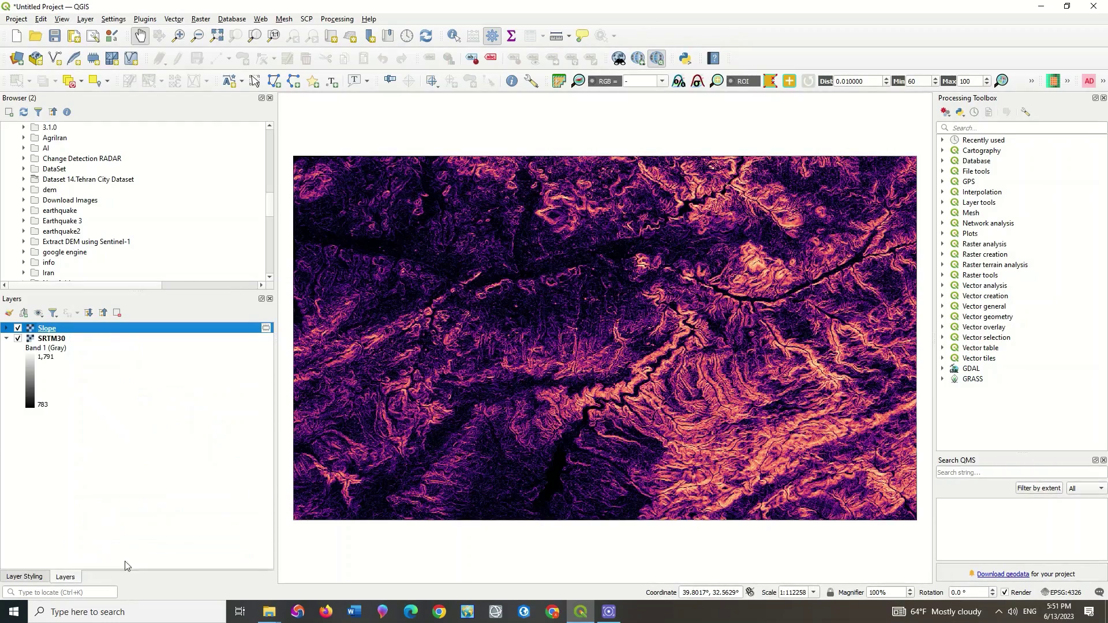
pyautogui.click(240, 121)
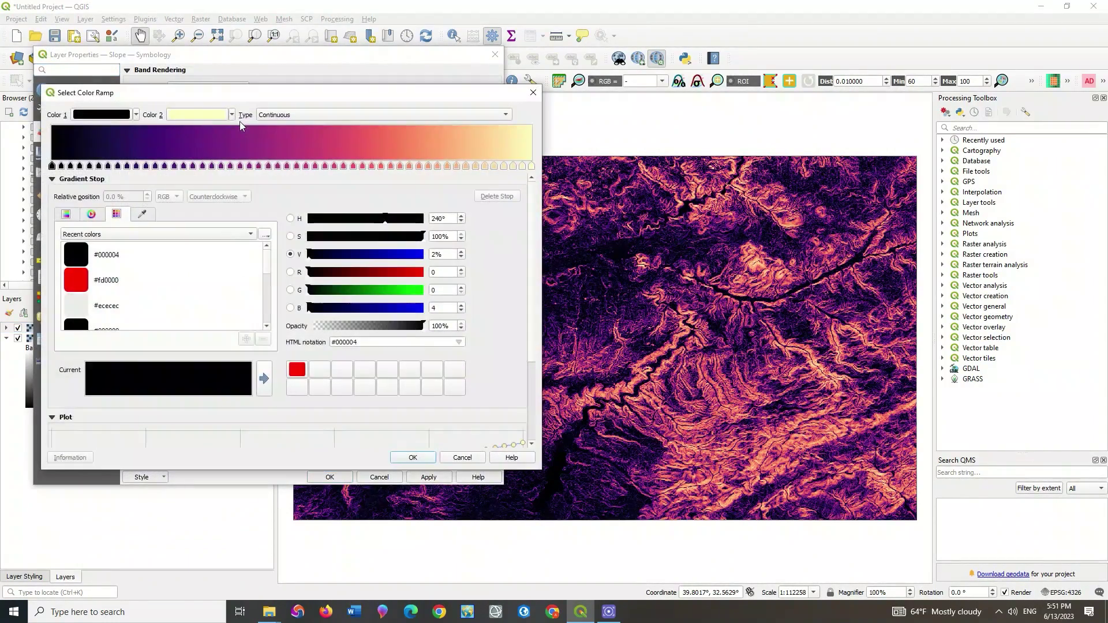
pyautogui.click(533, 92)
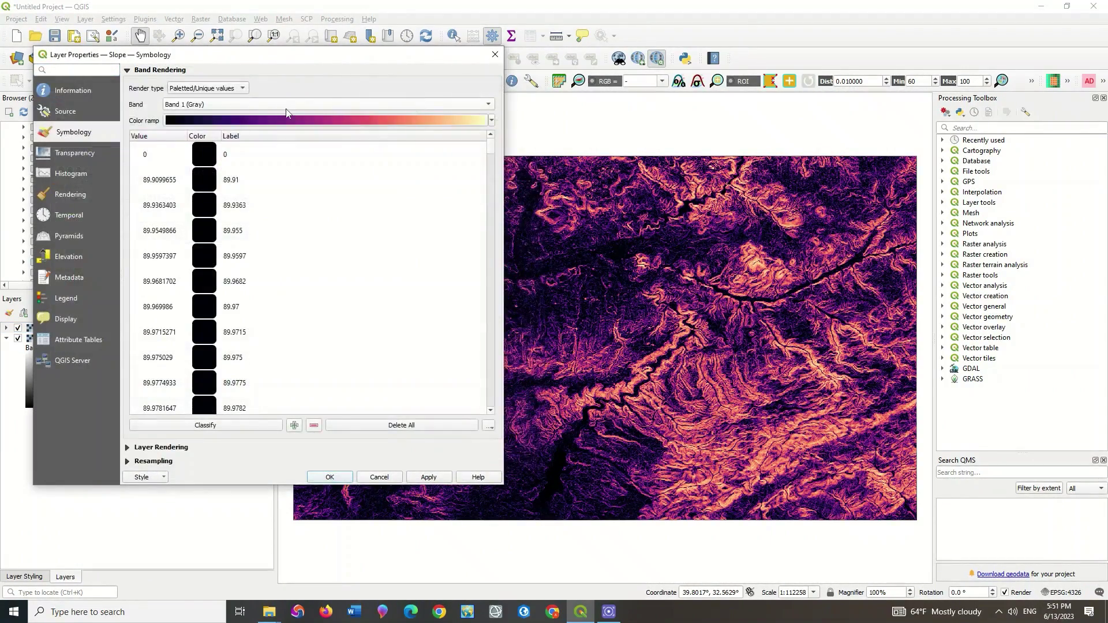
pyautogui.click(492, 120)
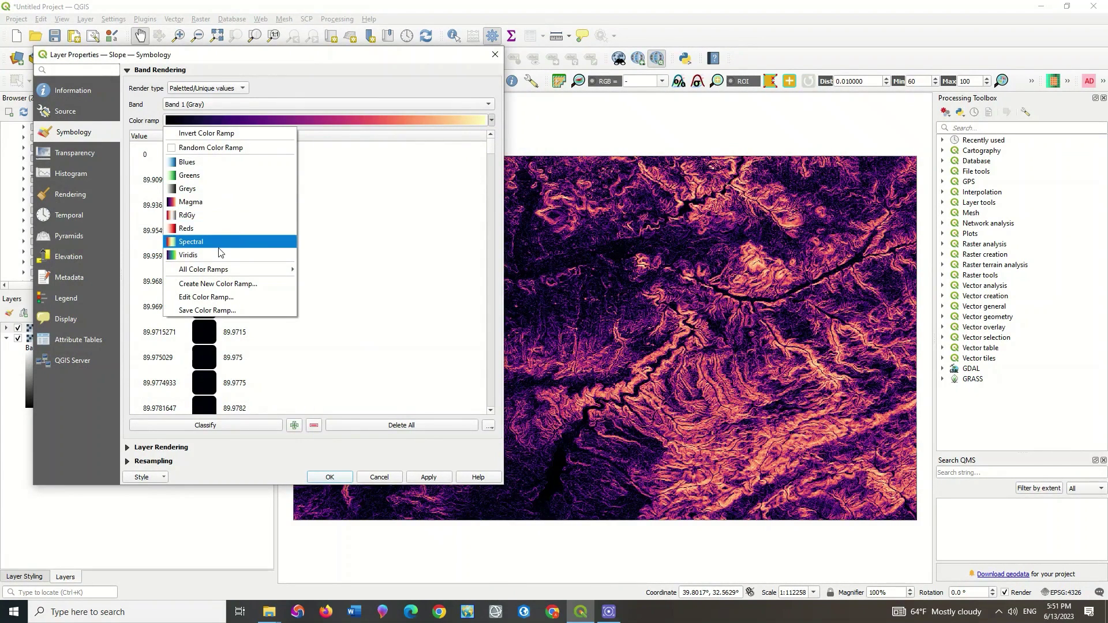
pyautogui.click(219, 242)
pyautogui.click(233, 426)
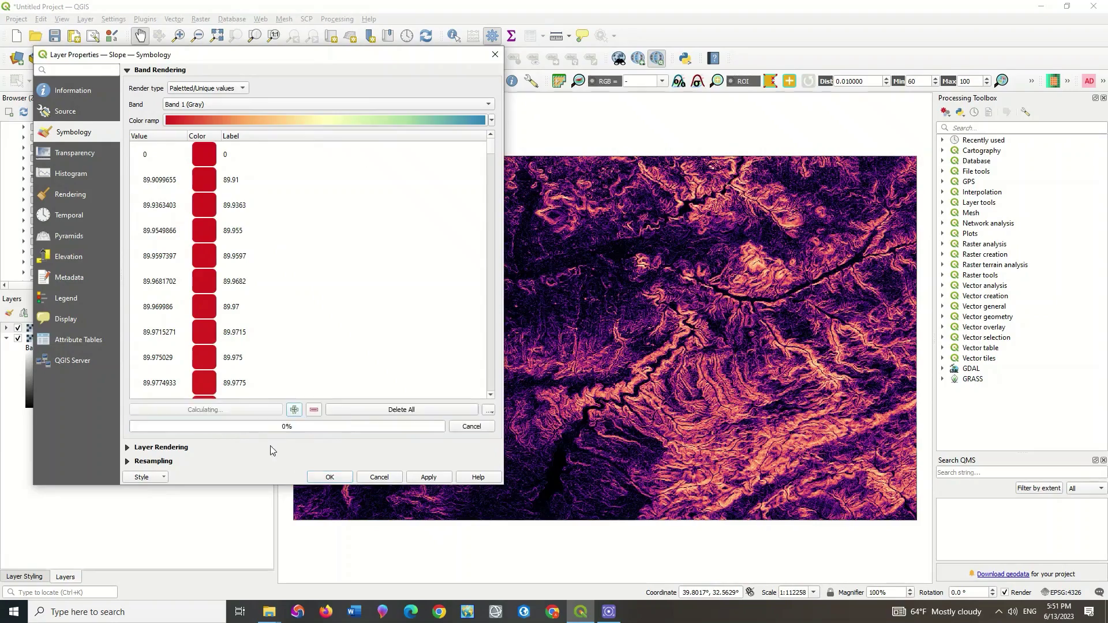
pyautogui.click(328, 477)
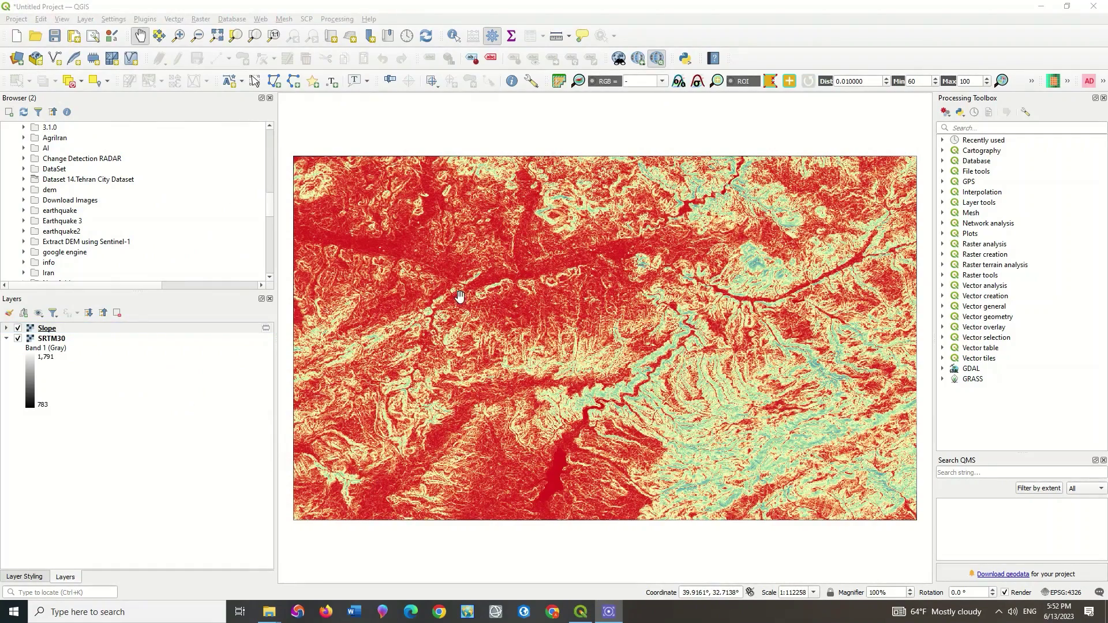
# Hide the Slope layer, collapse the SRTM30 legend and make SRTM30 the active layer.
pyautogui.click(18, 328)
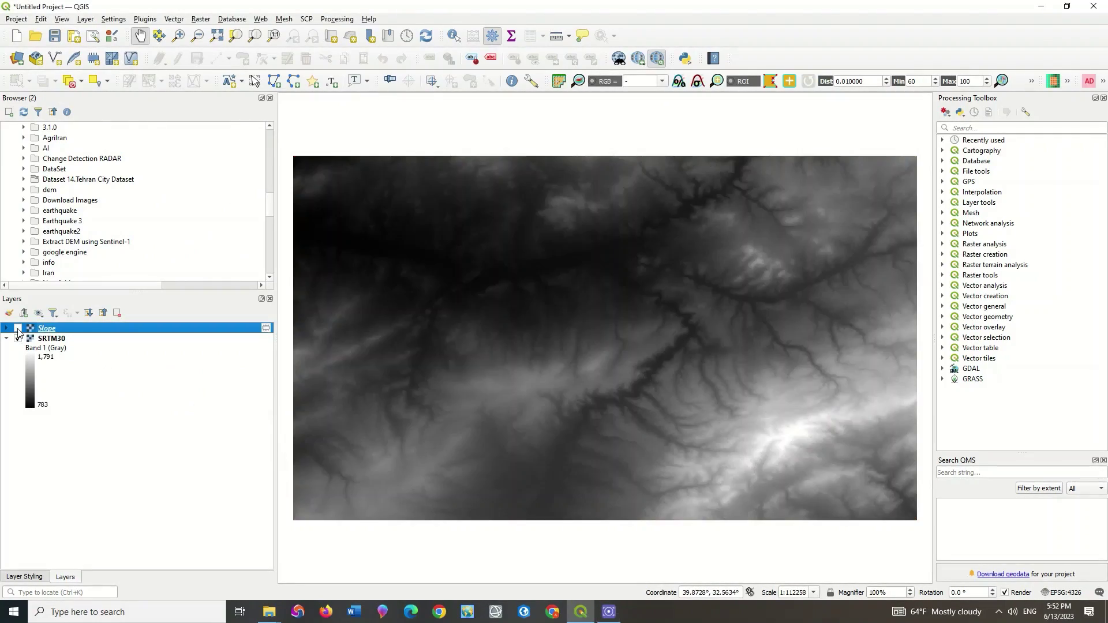
pyautogui.click(7, 339)
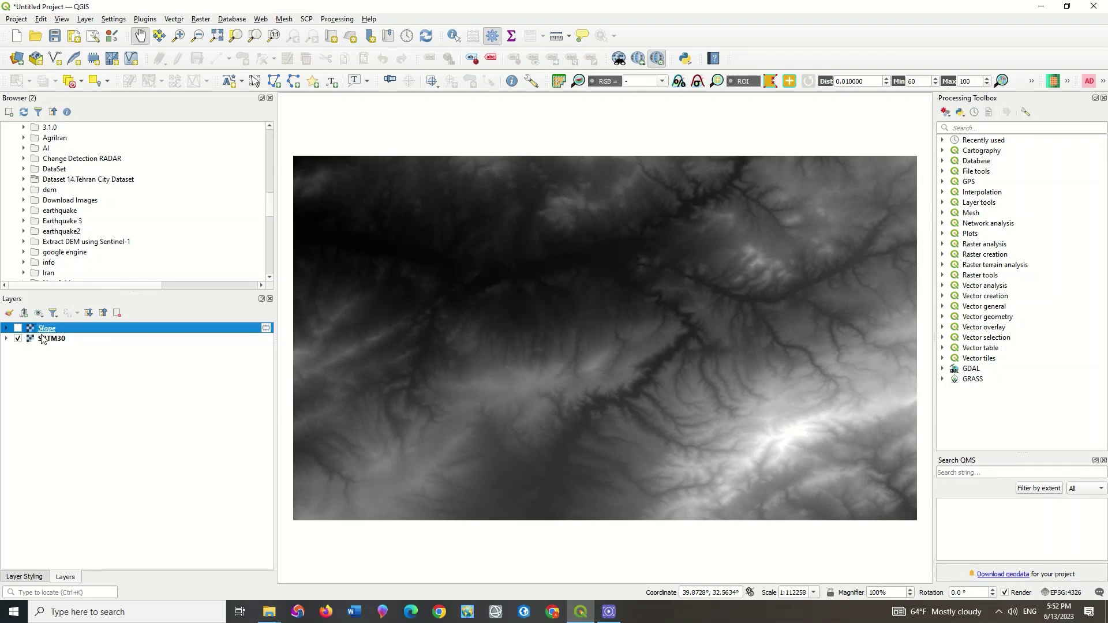
pyautogui.click(45, 339)
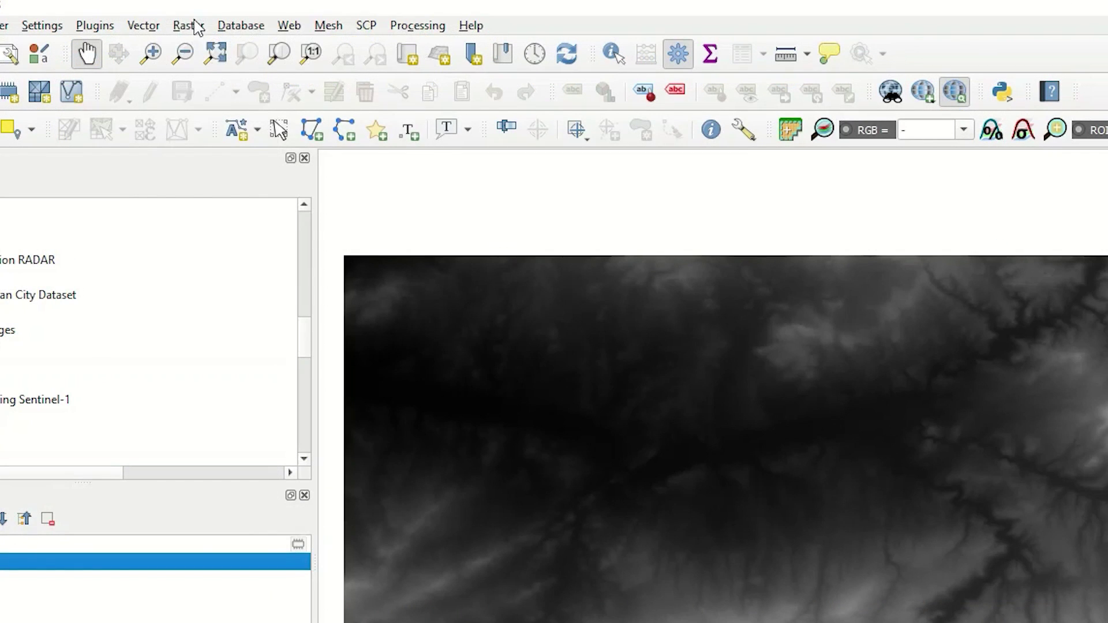
# Run the Aspect analysis on SRTM30, Band 1 (Gray), with the default settings and a temporary output file.
pyautogui.click(194, 25)
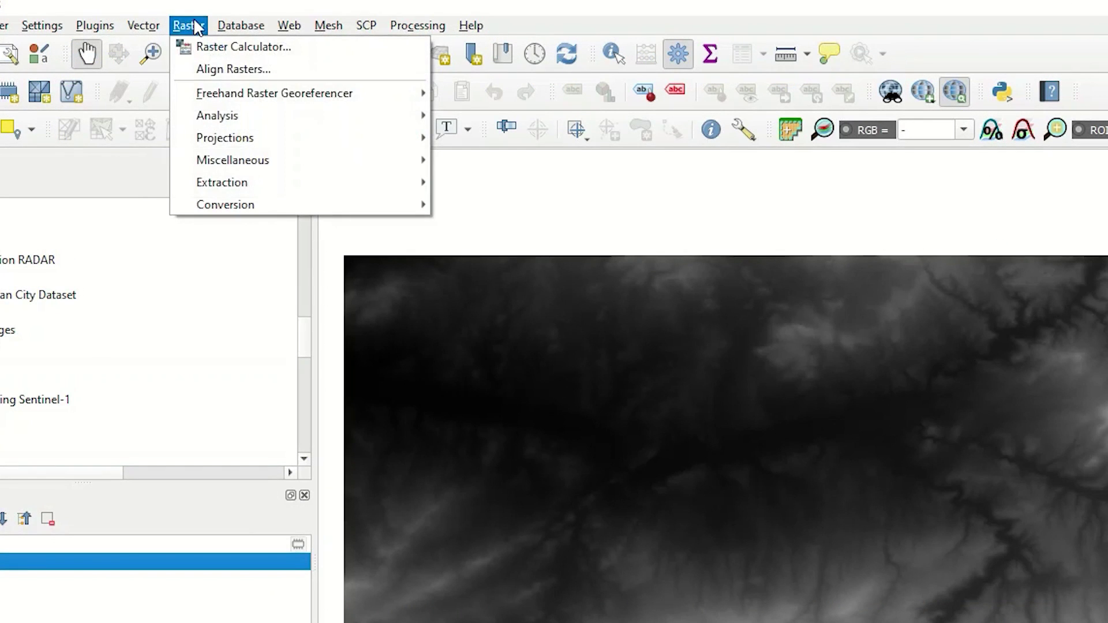
pyautogui.moveTo(249, 120)
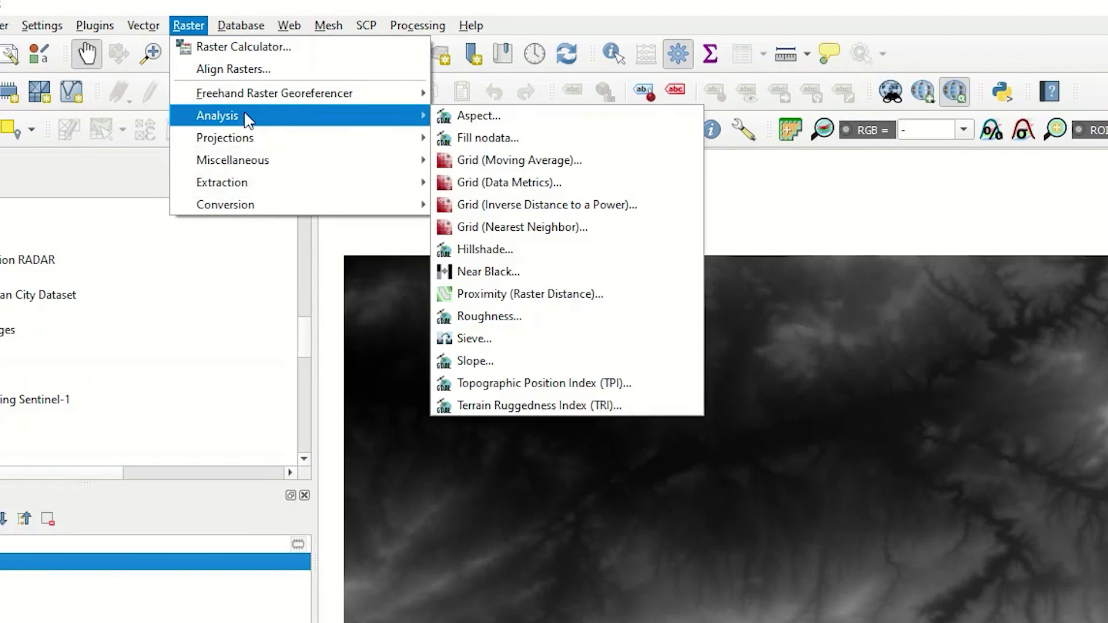
pyautogui.click(532, 117)
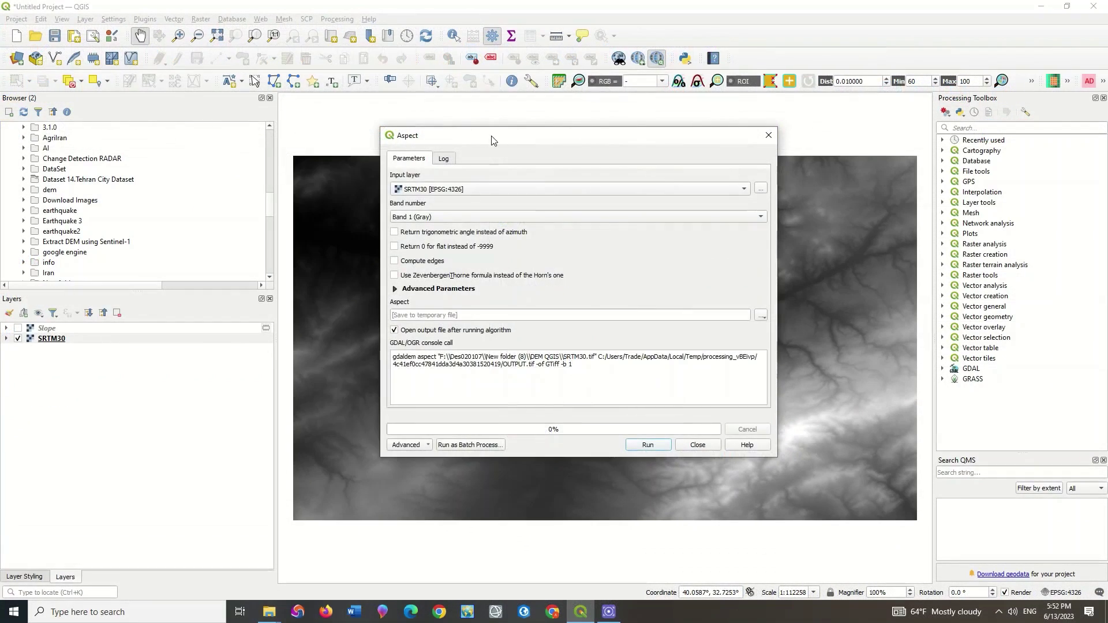
pyautogui.moveTo(490, 141); pyautogui.dragTo(401, 129)
pyautogui.click(377, 179)
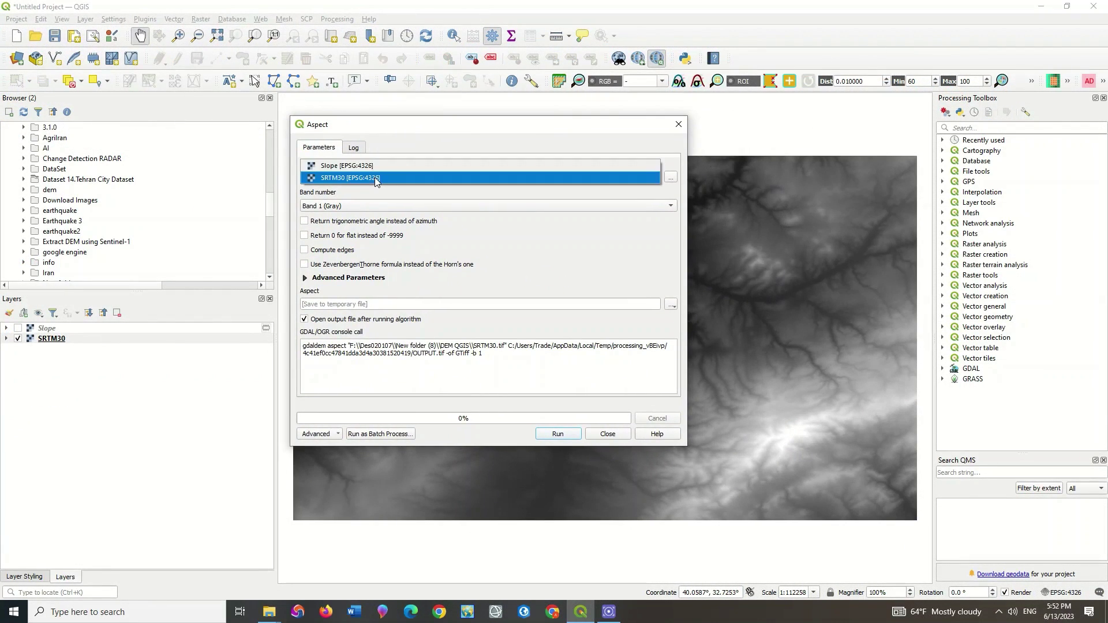
pyautogui.click(378, 179)
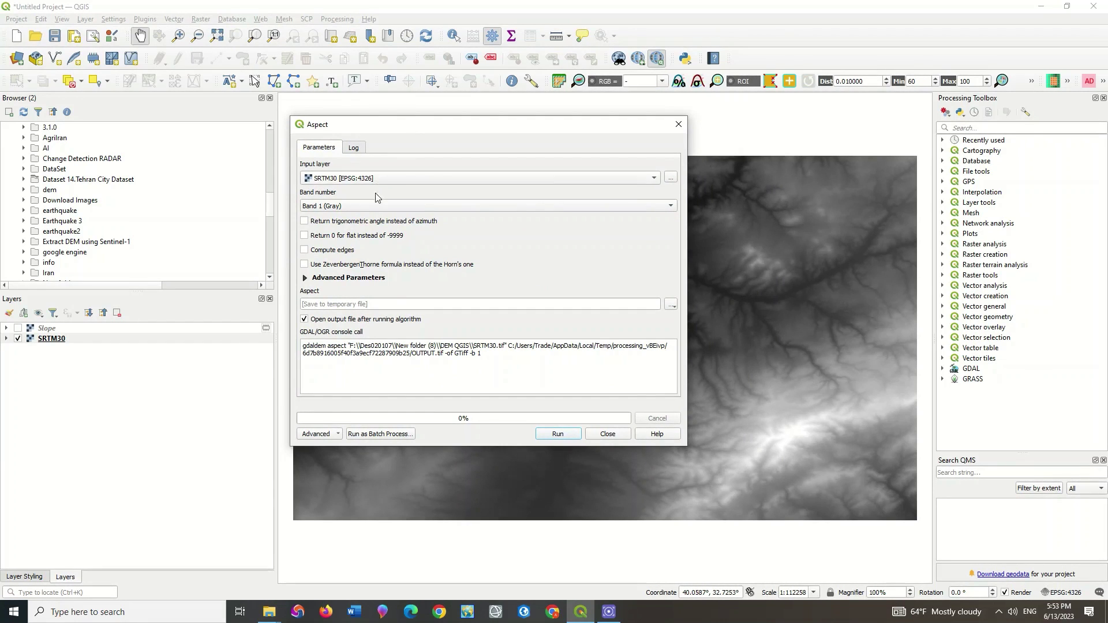
pyautogui.click(375, 208)
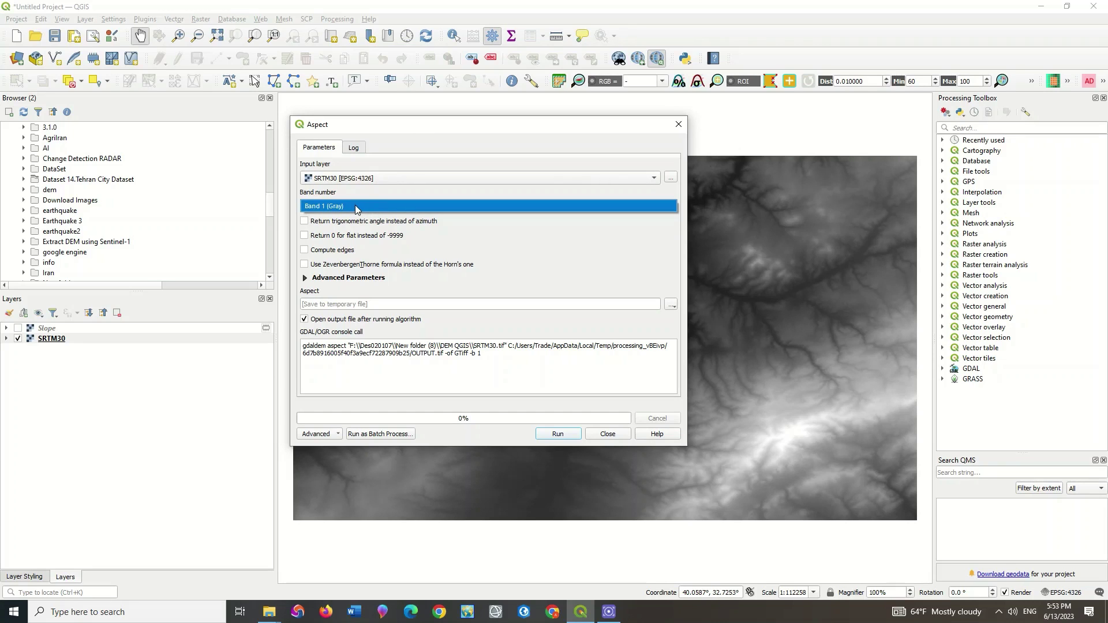
pyautogui.click(356, 208)
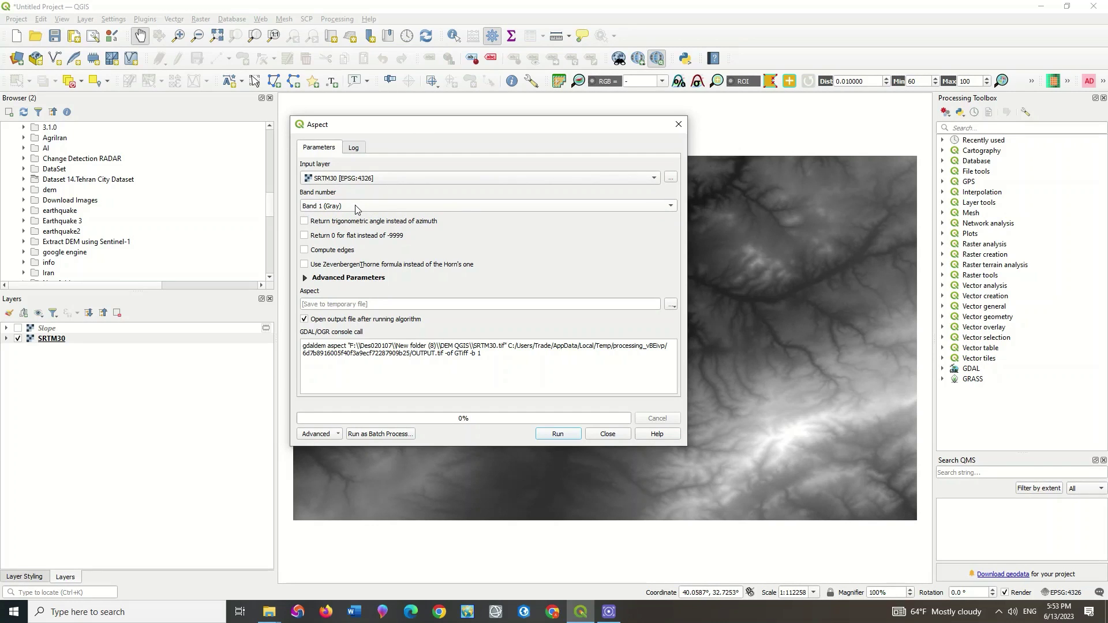
pyautogui.click(356, 306)
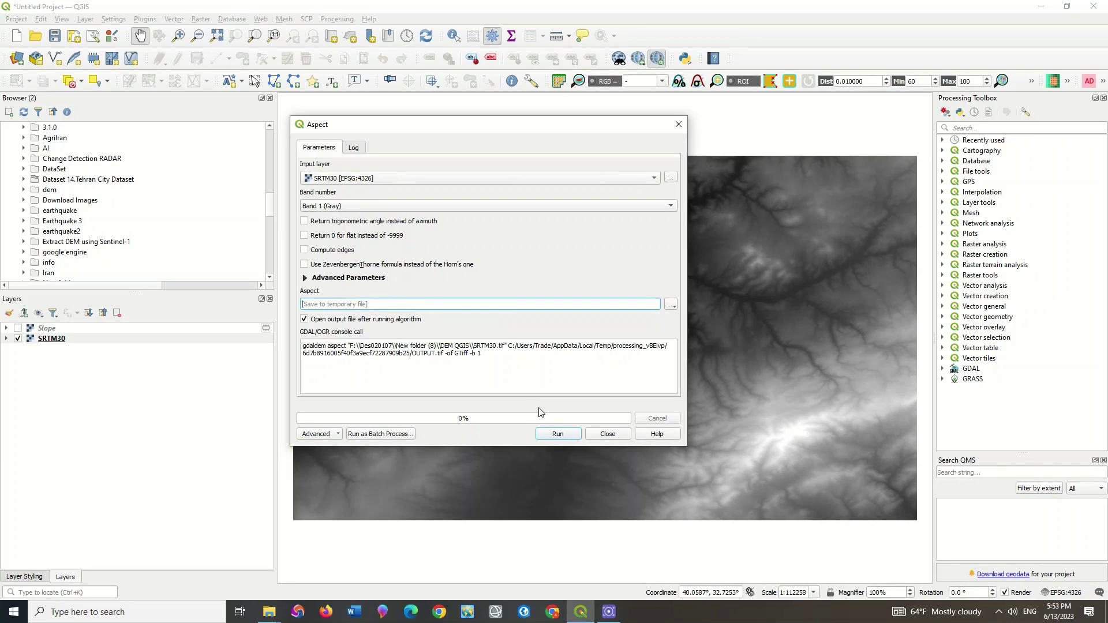
pyautogui.click(558, 434)
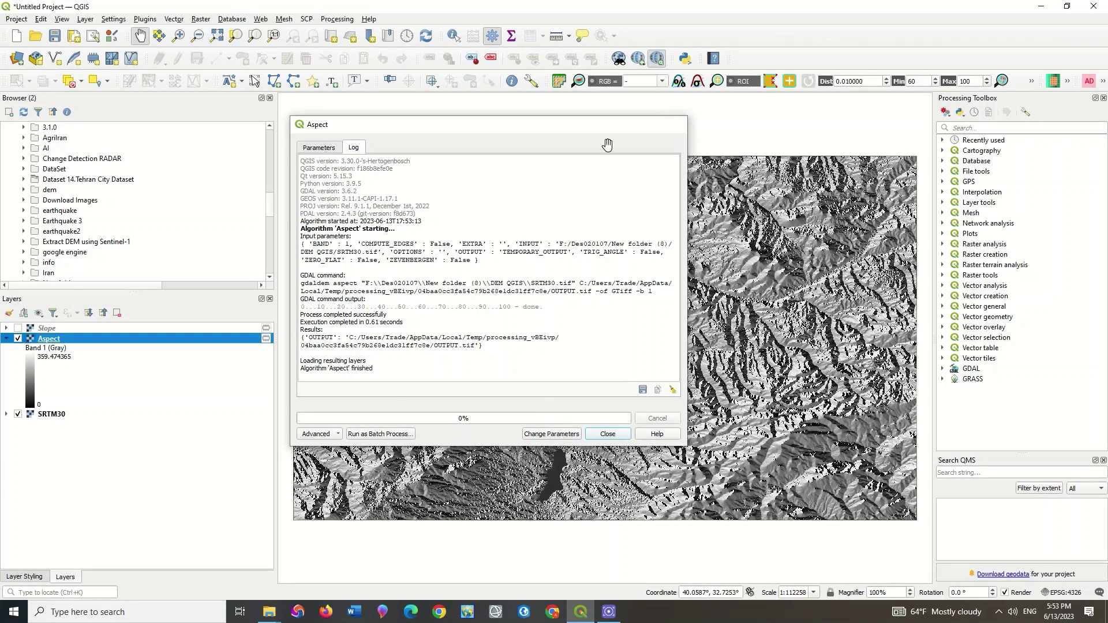
pyautogui.click(678, 127)
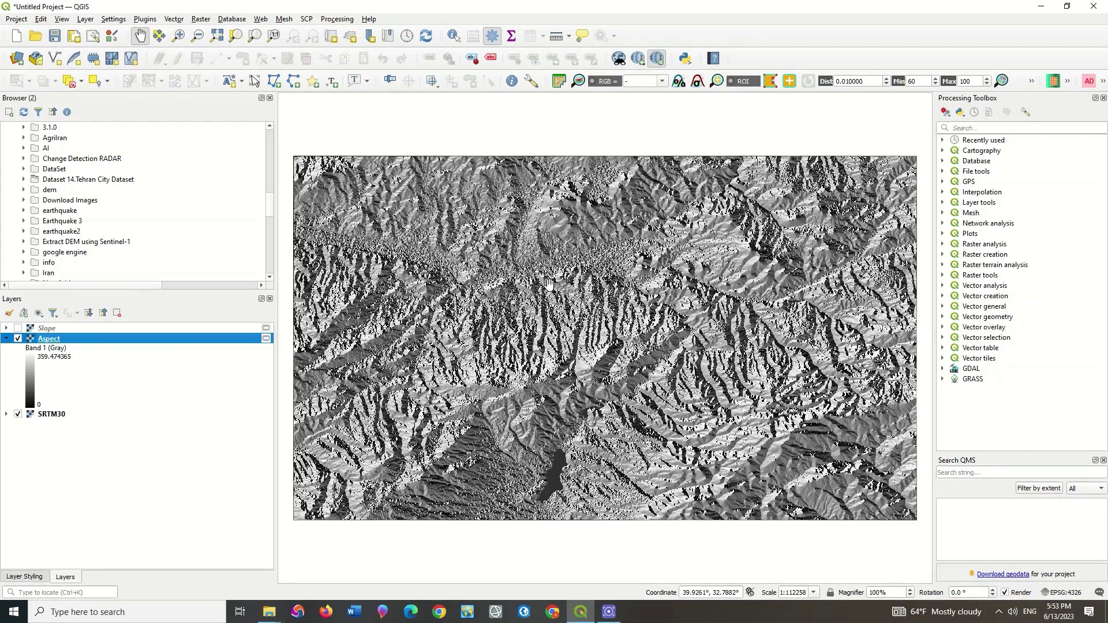
# Inspect the Aspect raster up close and across its full extent.
pyautogui.scroll(4, 549, 284)
pyautogui.scroll(-2, 549, 284)
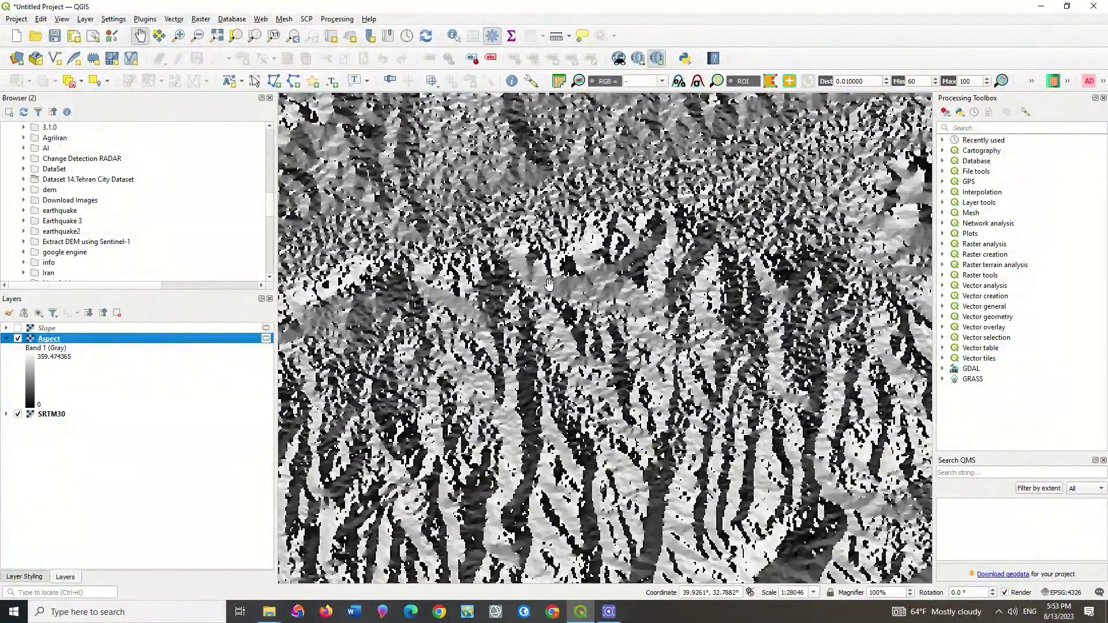
pyautogui.moveTo(549, 284); pyautogui.dragTo(308, 340)
pyautogui.scroll(-4, 602, 317)
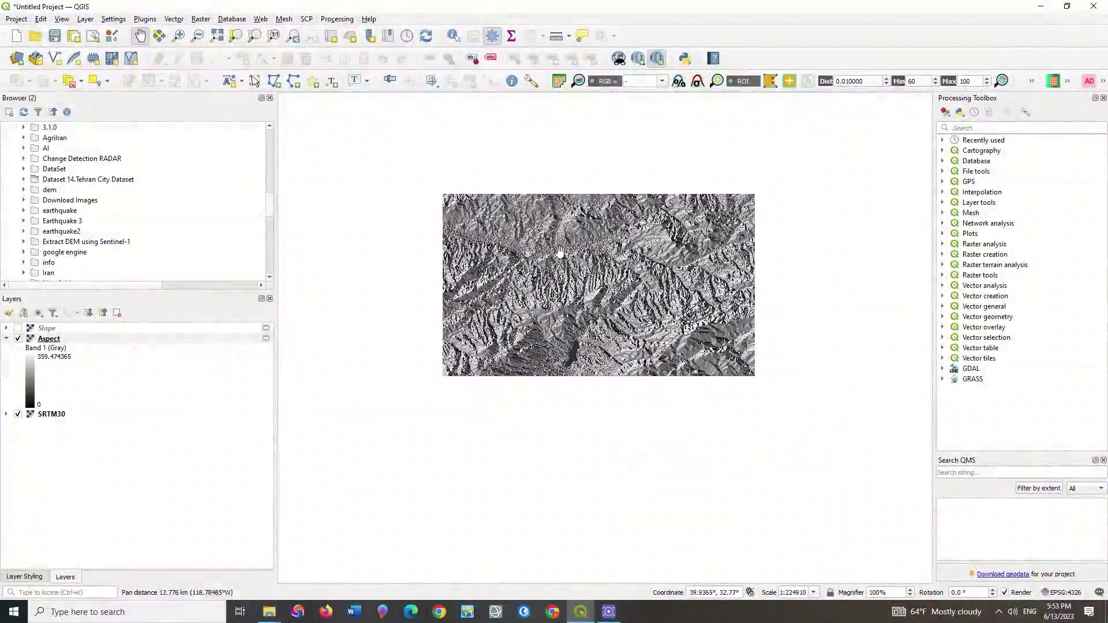
pyautogui.moveTo(602, 316); pyautogui.dragTo(616, 316)
pyautogui.scroll(2, 615, 316)
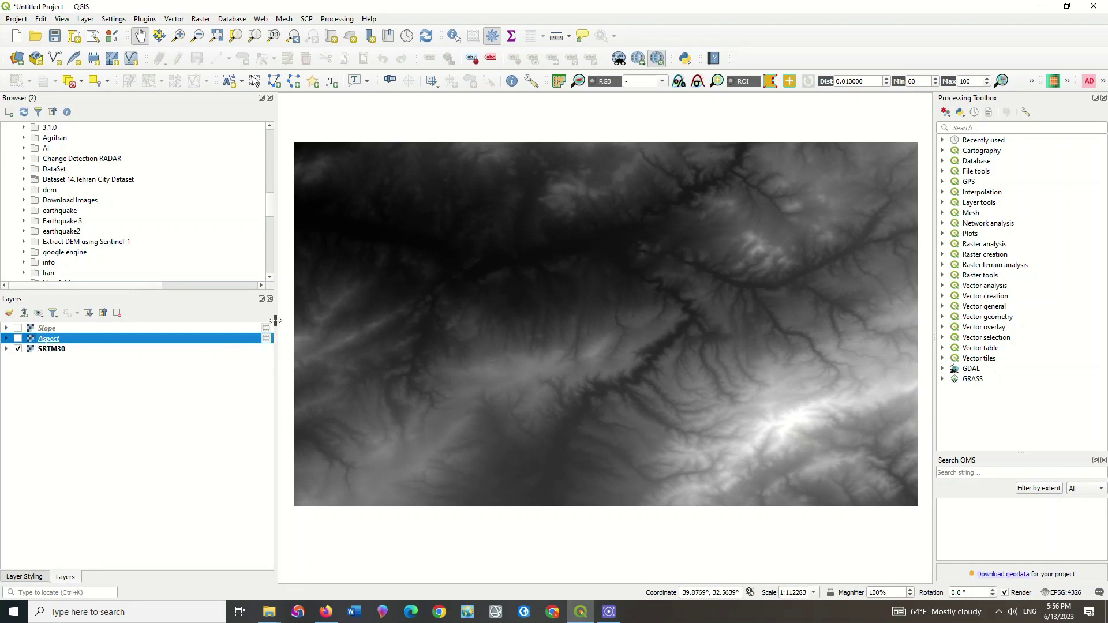
# Run the Hillshade analysis on SRTM30, Band 1 (Gray), with light azimuth 315, altitude 45 and a temporary output file.
pyautogui.click(197, 19)
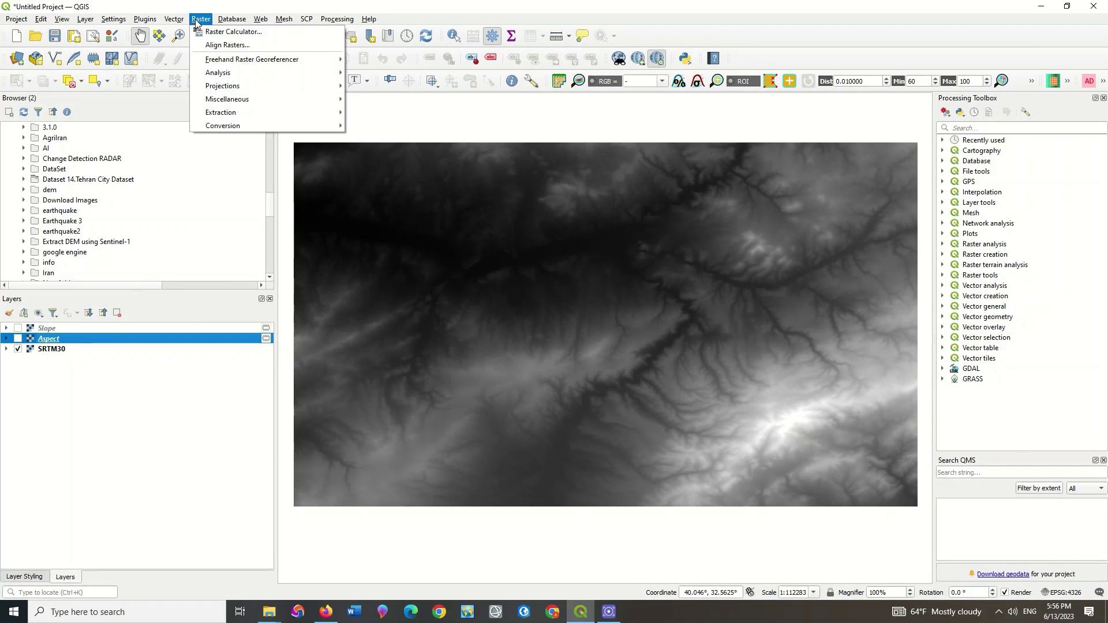
pyautogui.moveTo(299, 76)
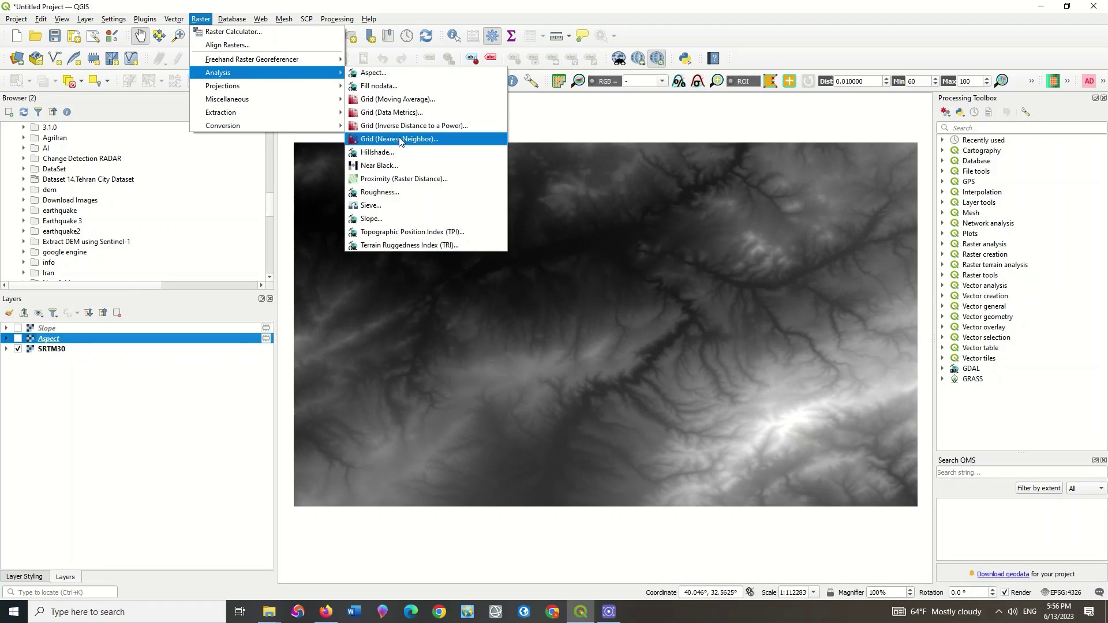
pyautogui.click(451, 152)
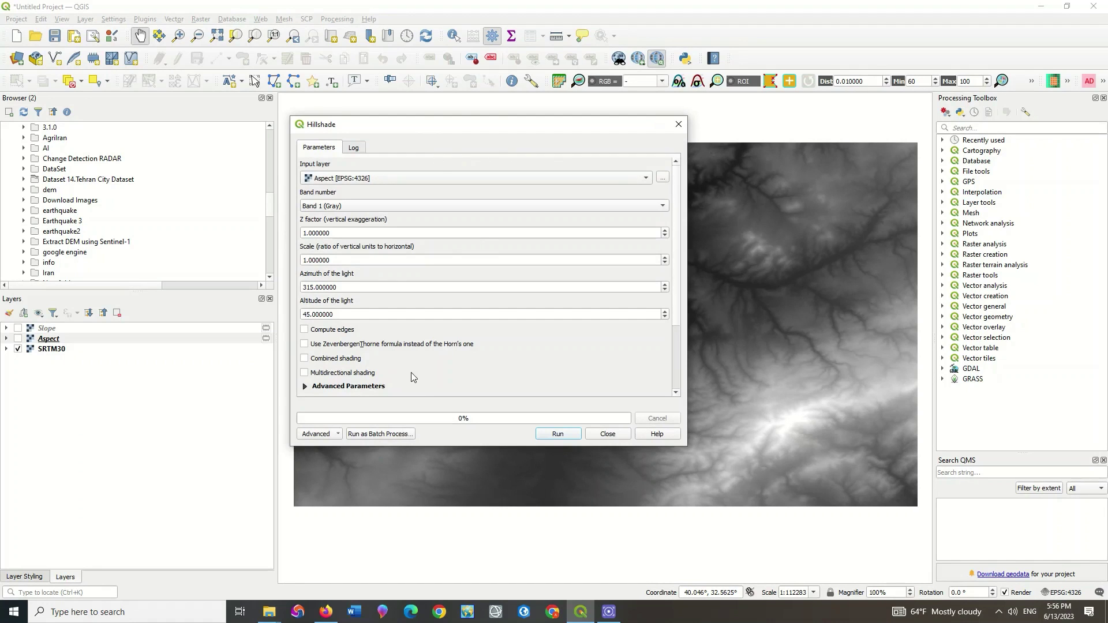
pyautogui.click(359, 177)
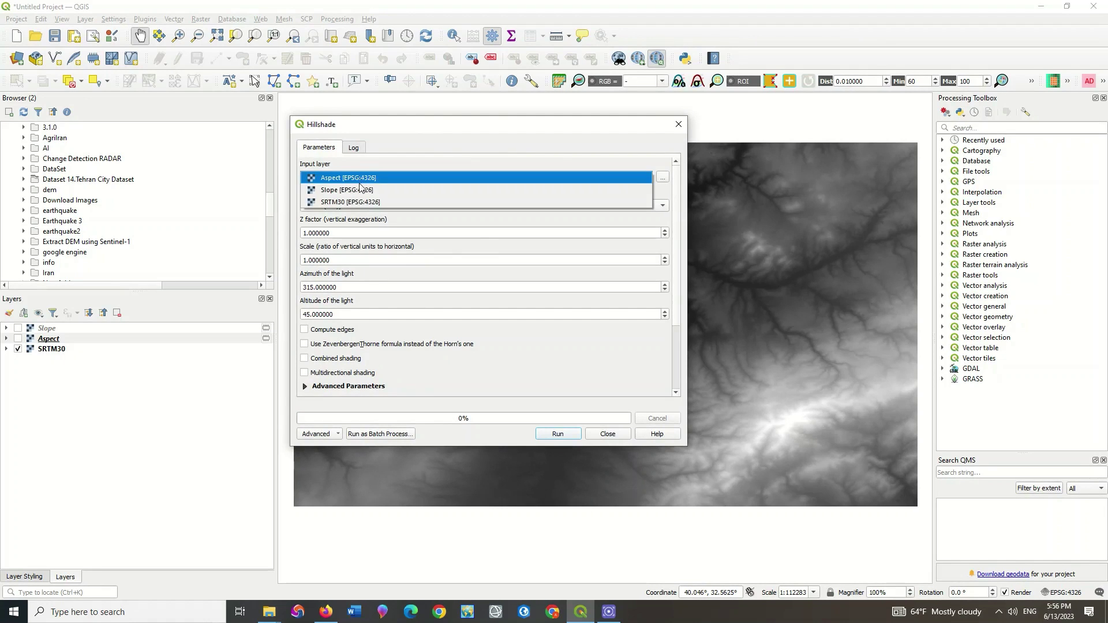
pyautogui.click(388, 202)
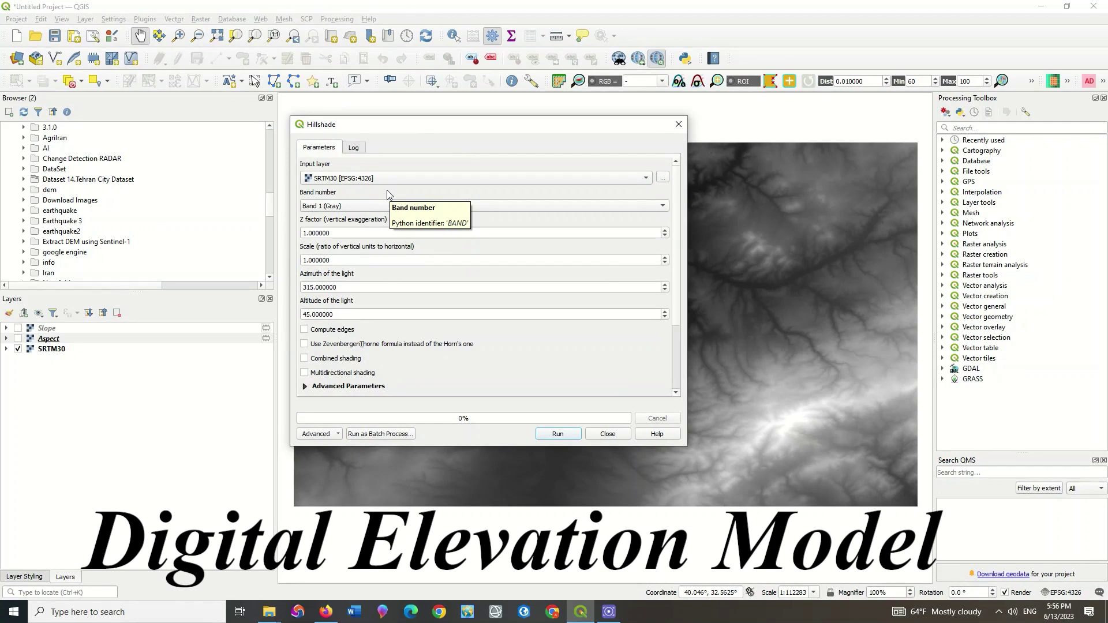
pyautogui.scroll(-3, 439, 347)
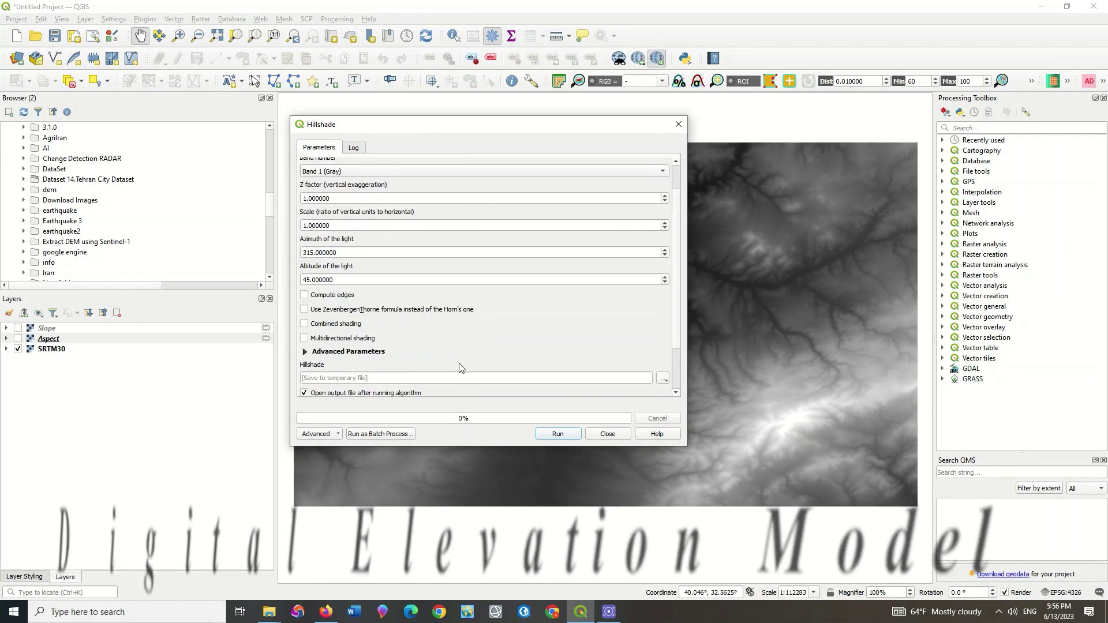
pyautogui.click(471, 321)
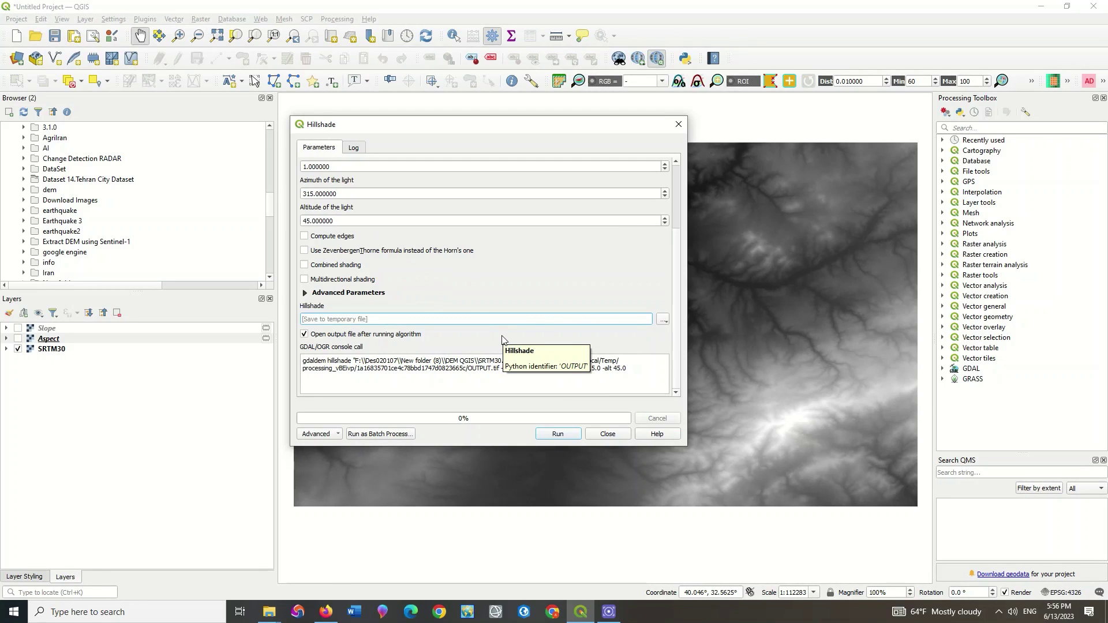
pyautogui.scroll(3, 502, 336)
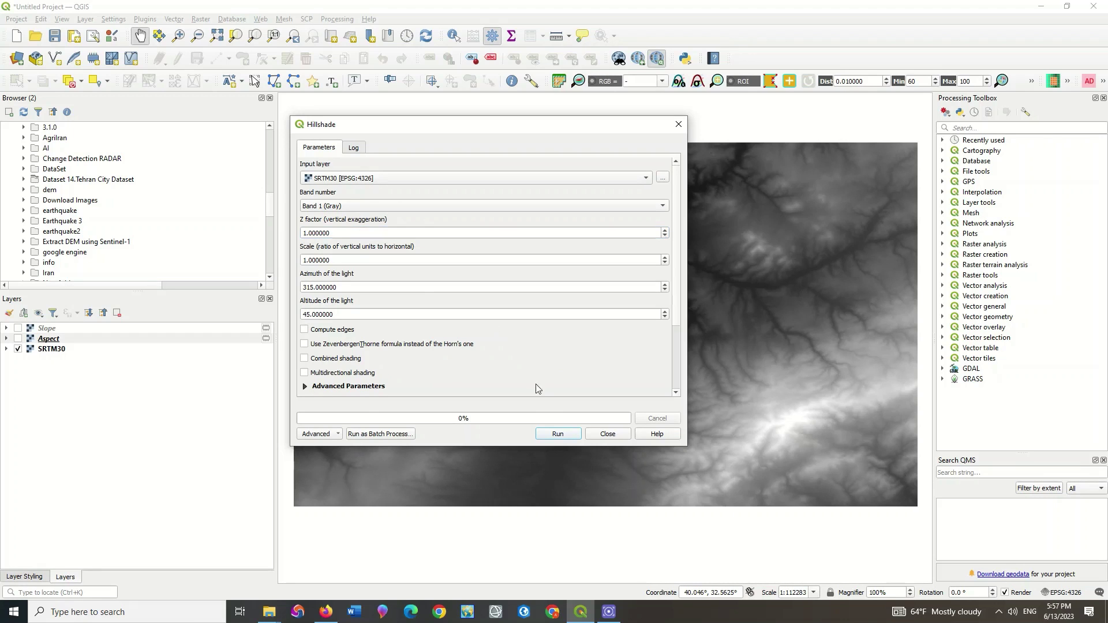
pyautogui.click(552, 433)
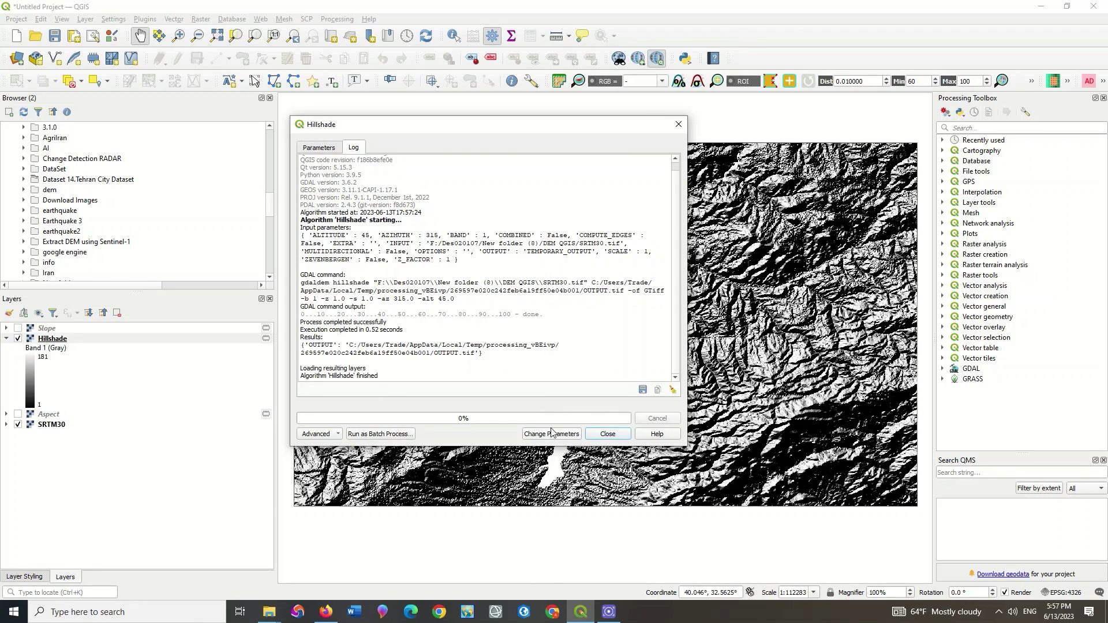
pyautogui.click(678, 125)
# Inspect the Hillshade raster's relief in detail and at full extent, and collapse its legend.
pyautogui.scroll(3, 597, 341)
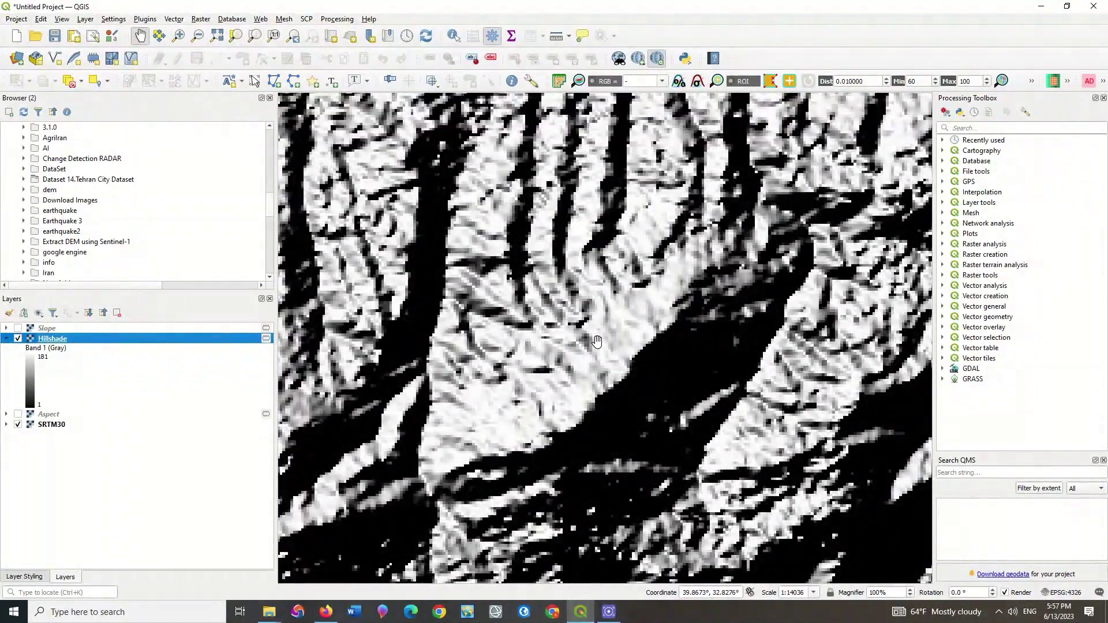
pyautogui.scroll(-3, 597, 341)
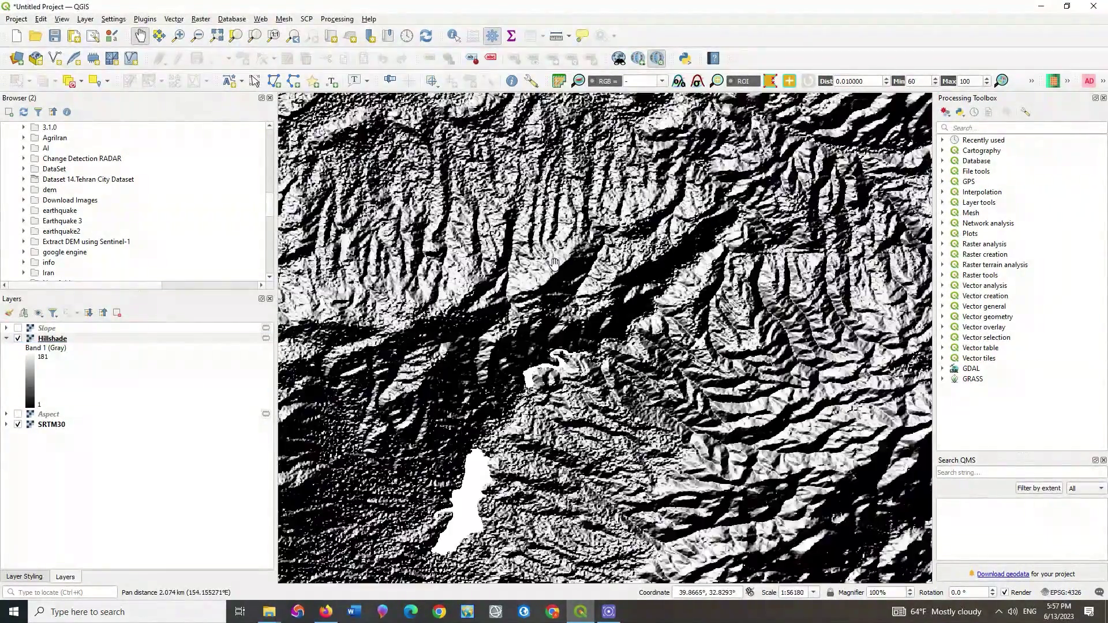
pyautogui.scroll(-1, 555, 261)
pyautogui.scroll(1, 560, 243)
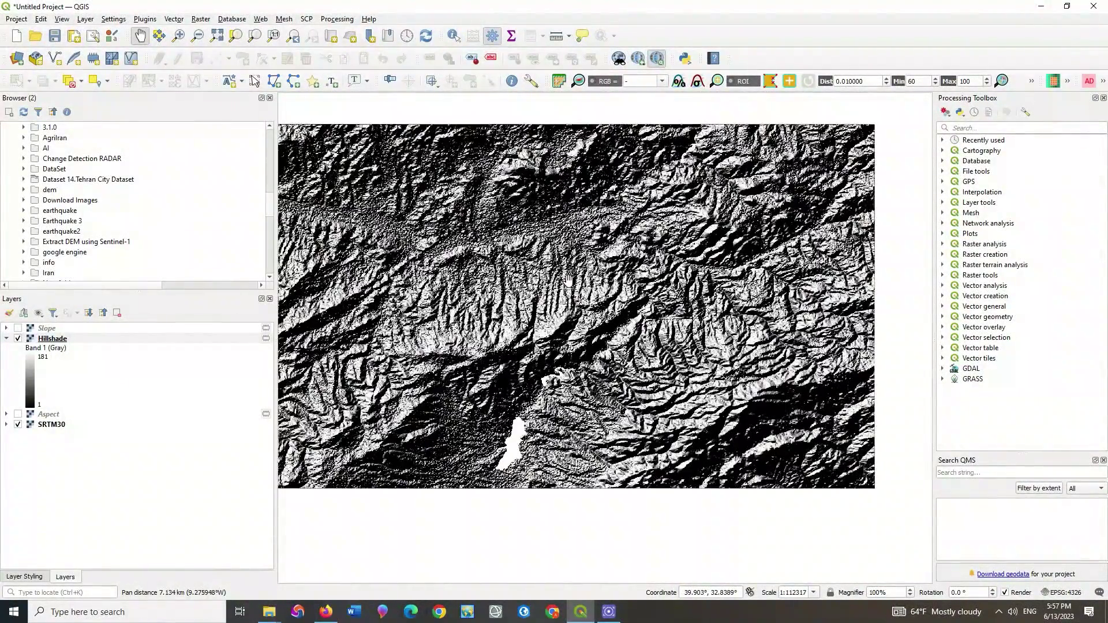
pyautogui.moveTo(560, 242); pyautogui.dragTo(606, 290)
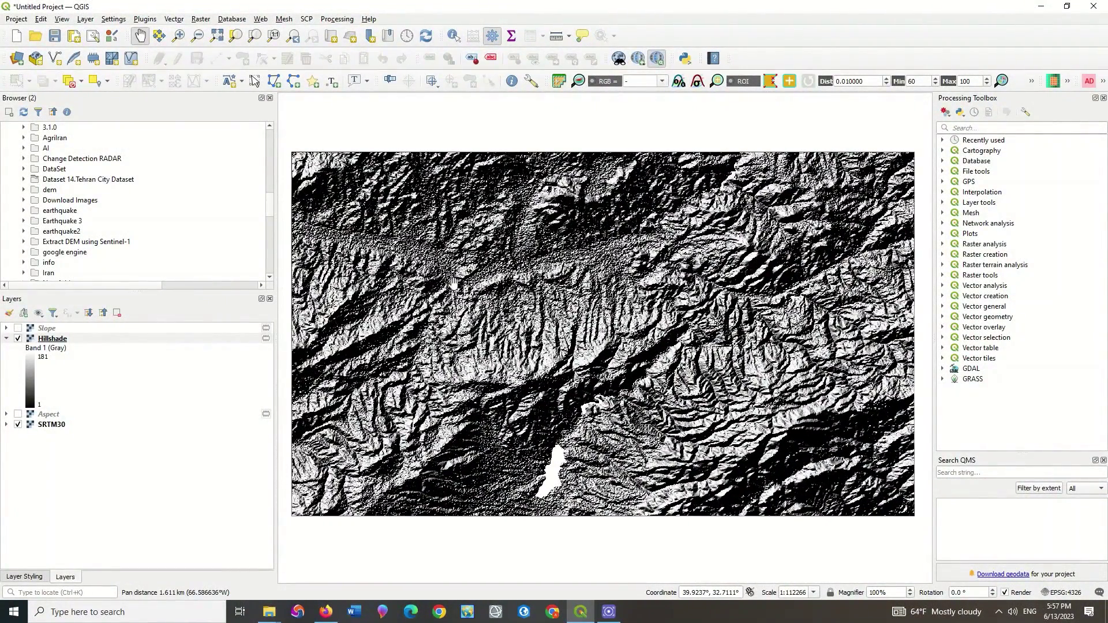
pyautogui.click(6, 339)
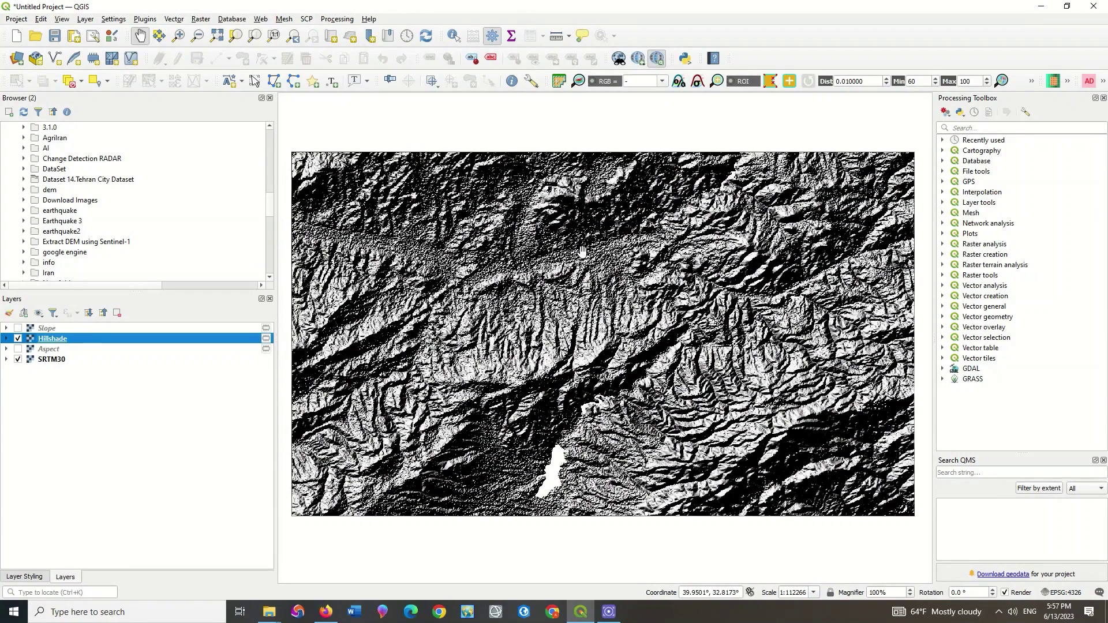
# Run the Hillshade analysis on the existing Hillshade layer with the light azimuth set to 105 and a temporary output file.
pyautogui.click(201, 20)
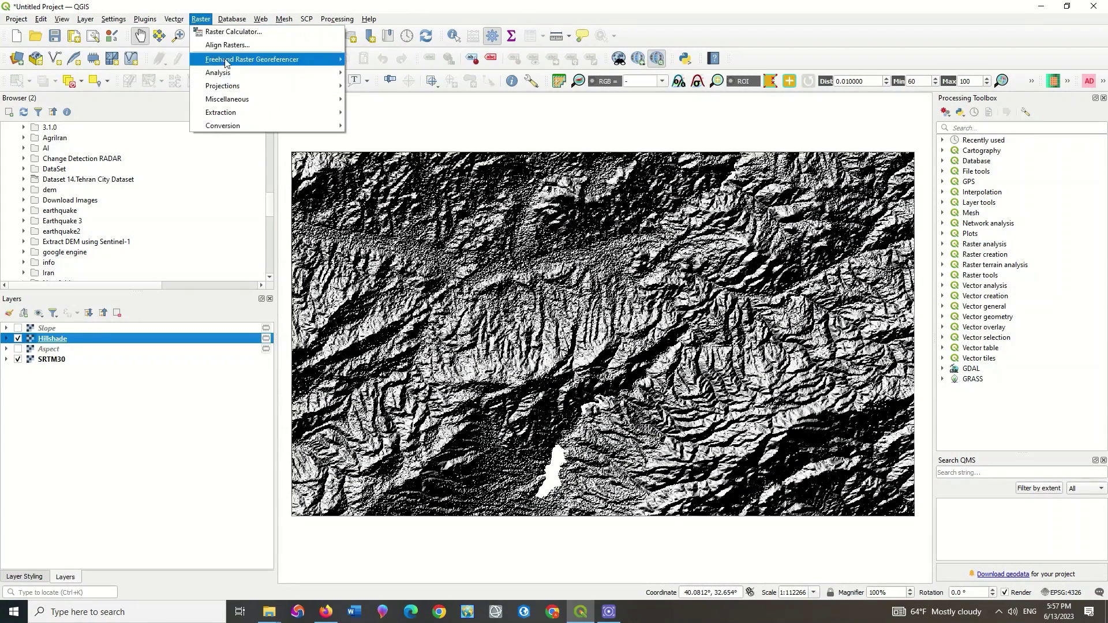
pyautogui.moveTo(331, 73)
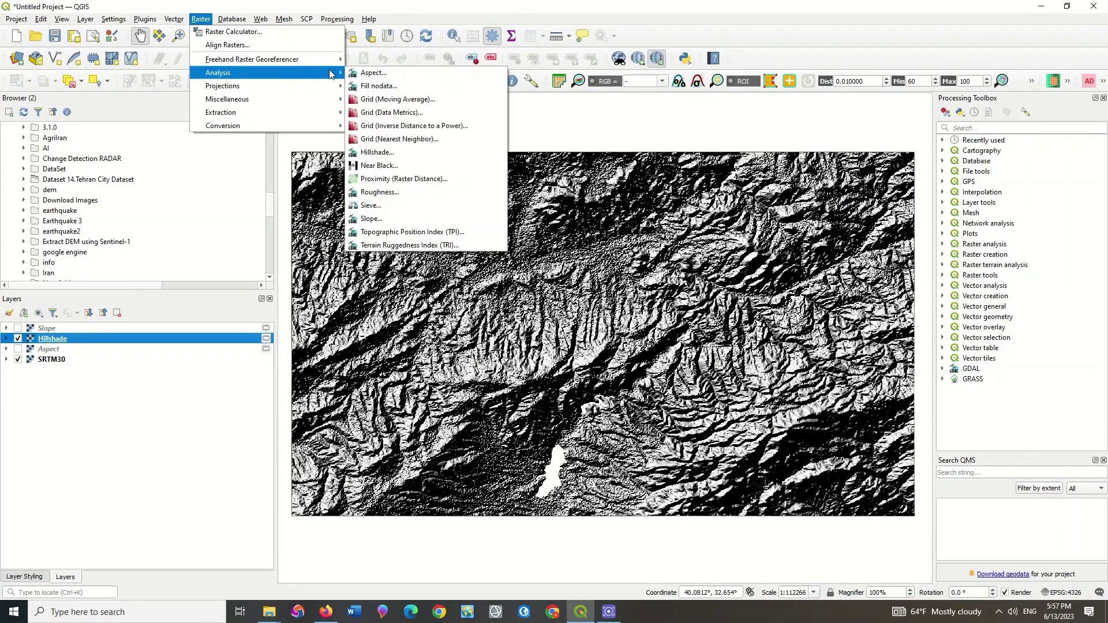
pyautogui.click(377, 153)
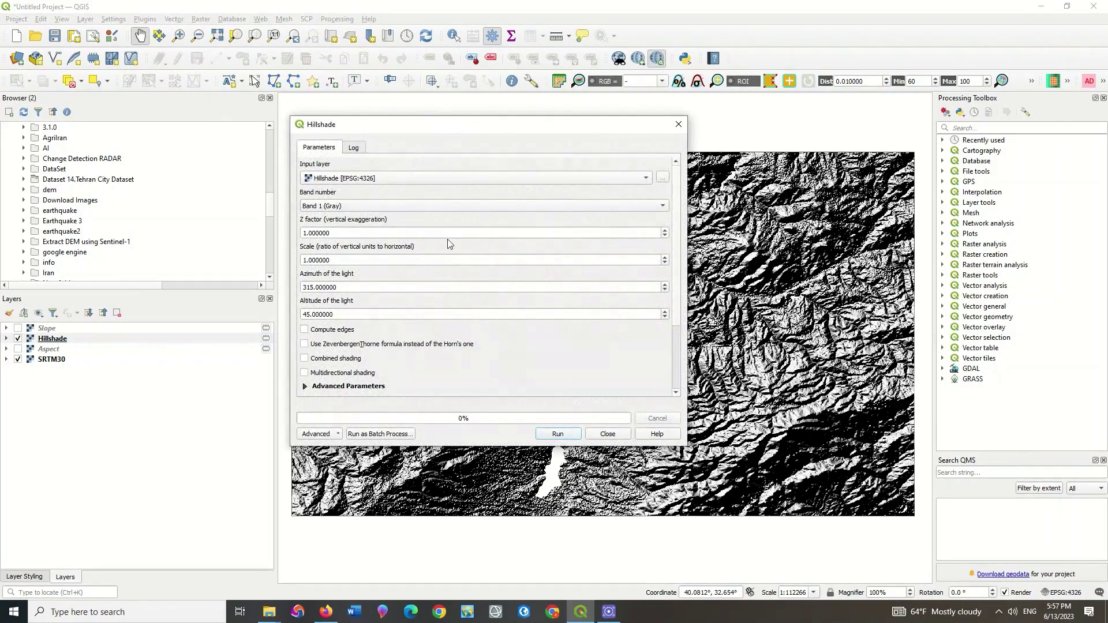
pyautogui.click(312, 288)
pyautogui.moveTo(312, 288); pyautogui.dragTo(303, 287)
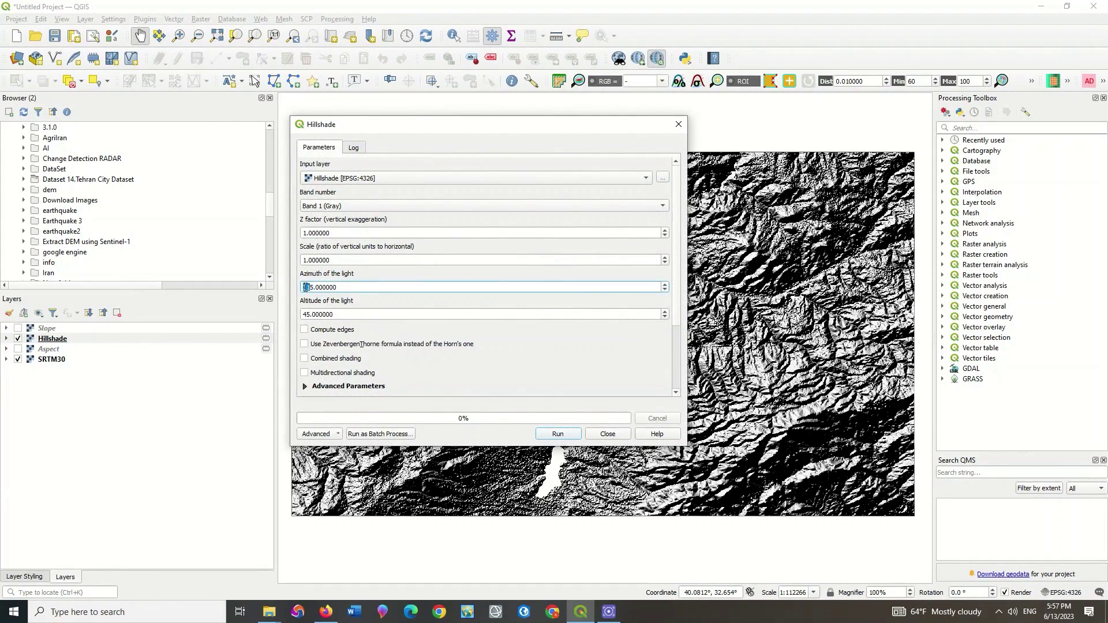
pyautogui.press('BackSpace')
pyautogui.click(558, 435)
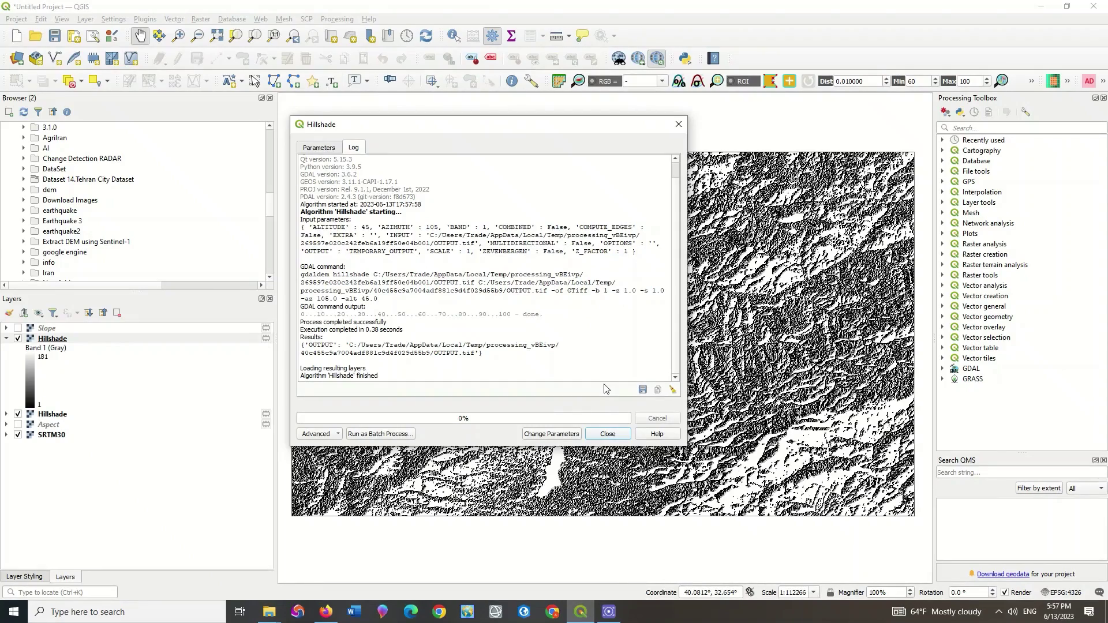
# Rerun the Hillshade analysis on SRTM30, Band 1 (Gray), with light azimuth 105, altitude 45 and a temporary output file.
pyautogui.click(324, 151)
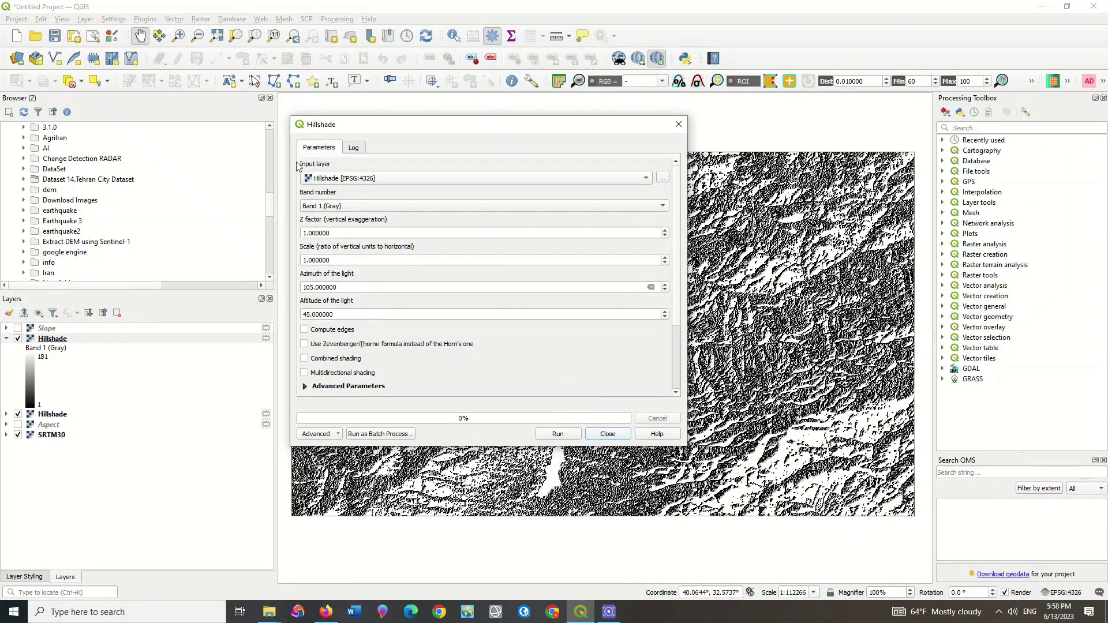
pyautogui.moveTo(504, 128); pyautogui.dragTo(288, 56)
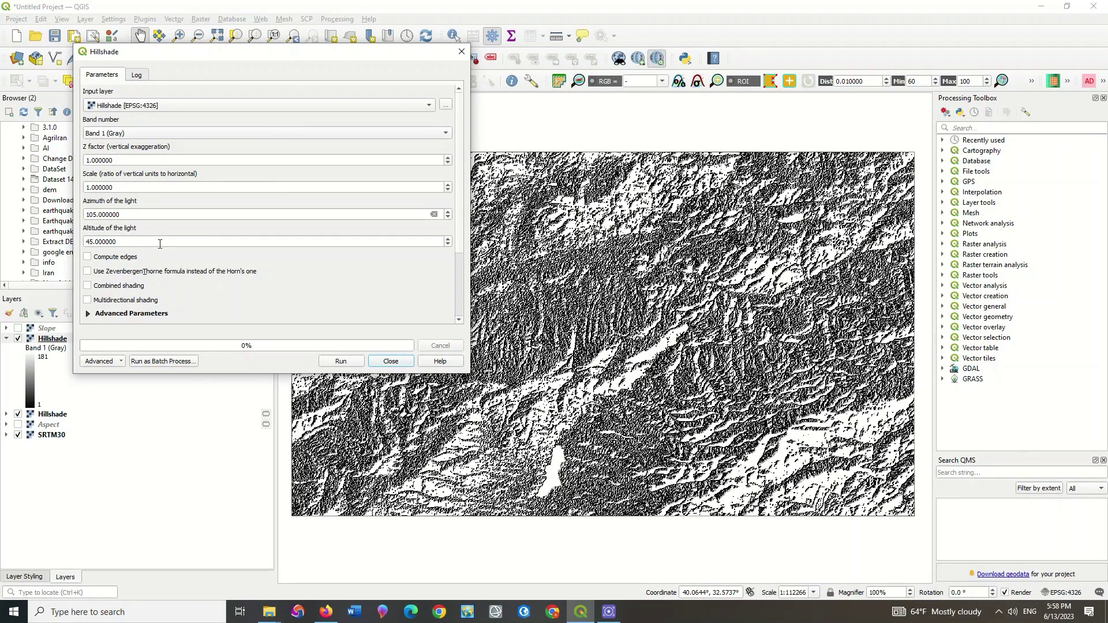
pyautogui.click(160, 105)
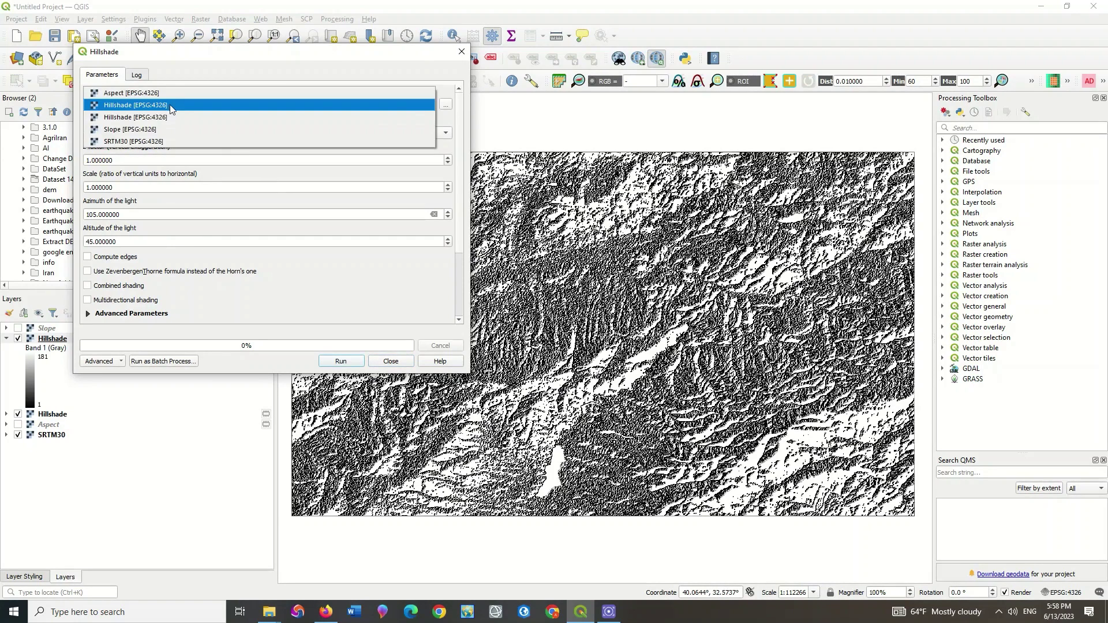
pyautogui.click(162, 141)
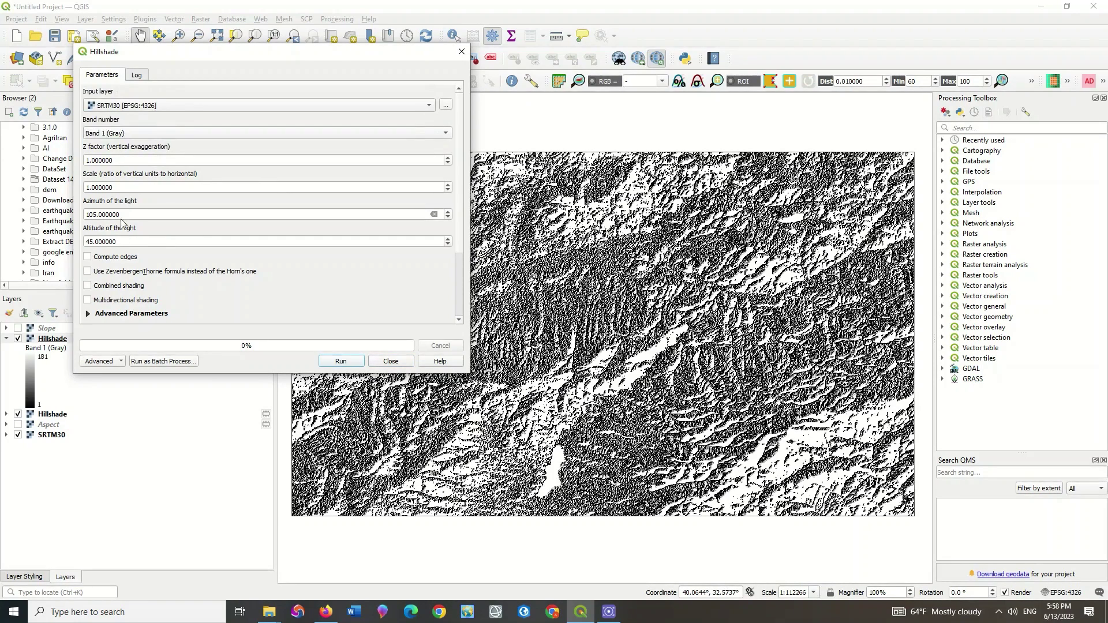
pyautogui.click(335, 358)
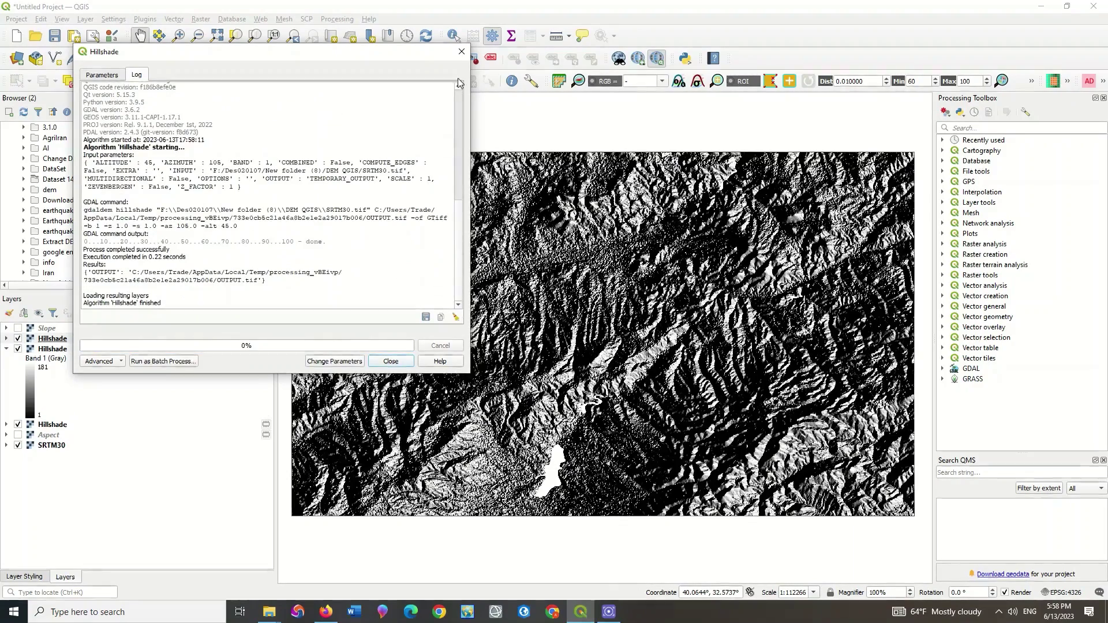
pyautogui.click(462, 52)
# Remove the faulty Hillshade layer that was derived from another hillshade, just below the newest Hillshade layer.
pyautogui.rightClick(68, 351)
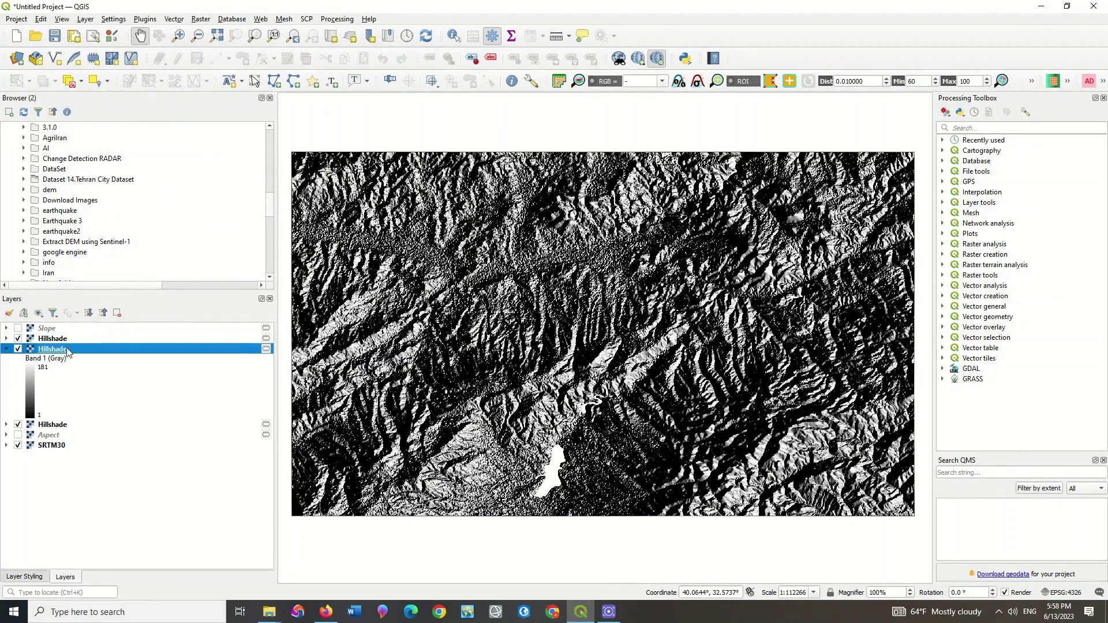
pyautogui.click(104, 461)
pyautogui.click(532, 318)
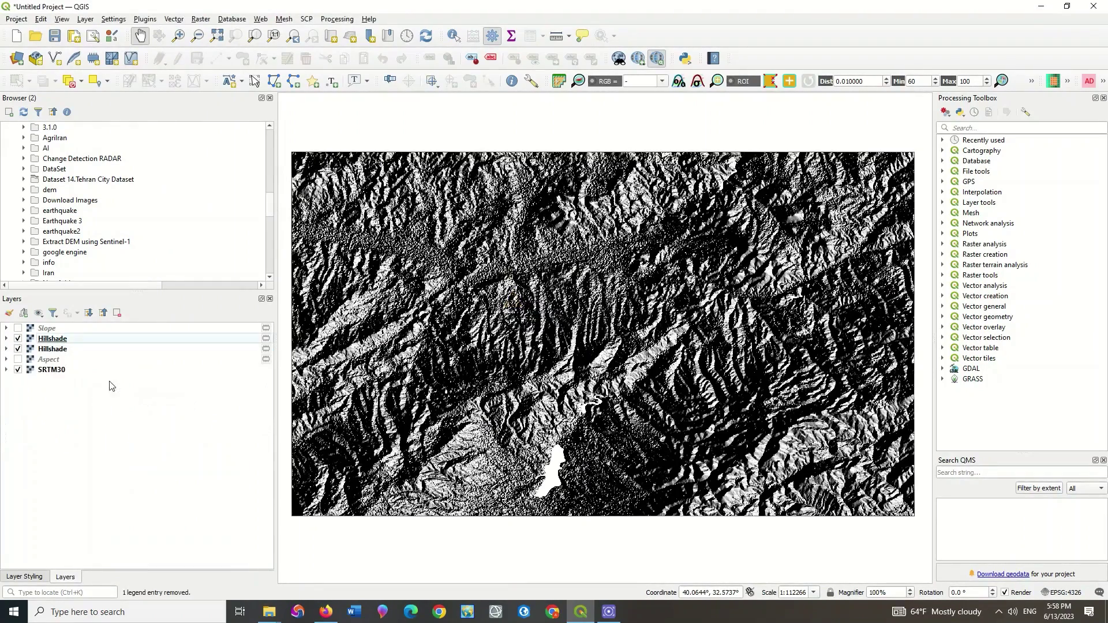
# Compare the two hillshades by repeatedly toggling the visibility of the upper Hillshade layer.
pyautogui.click(18, 340)
pyautogui.click(18, 340)
pyautogui.click(18, 340)
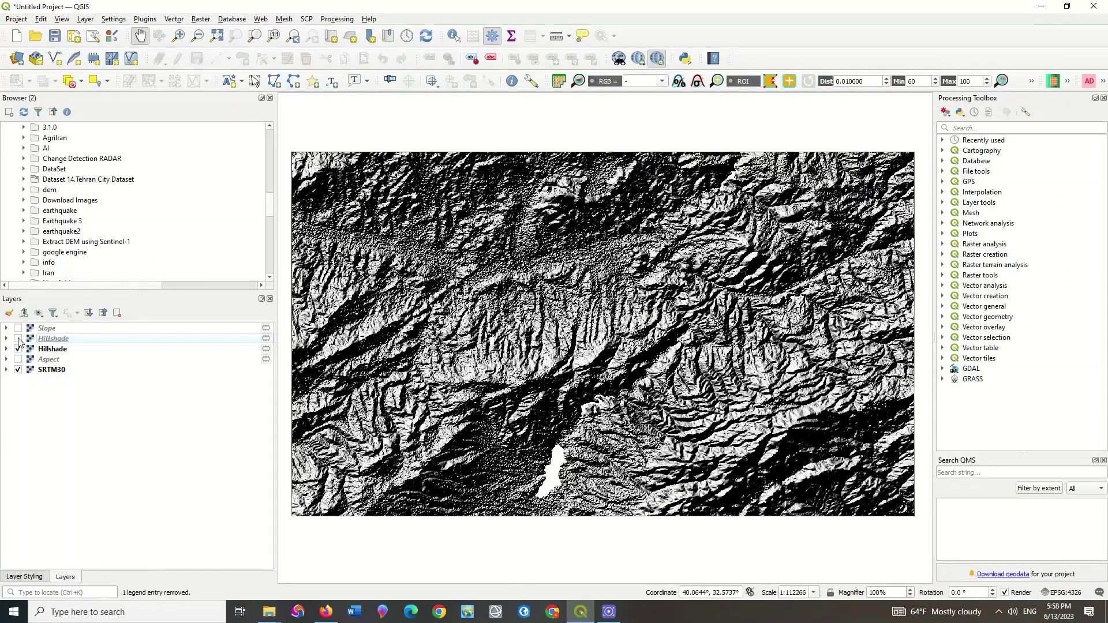
pyautogui.click(18, 340)
pyautogui.click(18, 340)
pyautogui.click(18, 340)
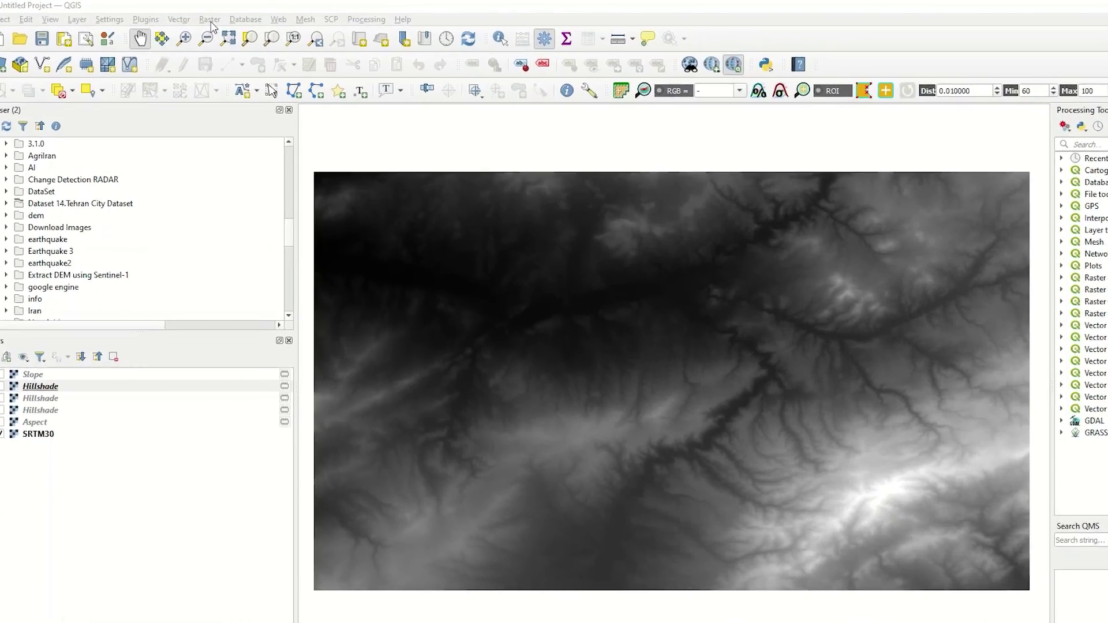
# Extract contours from SRTM30, Band 1 (Gray), at an interval of 10 with the ELEV attribute and a temporary output file.
pyautogui.click(210, 20)
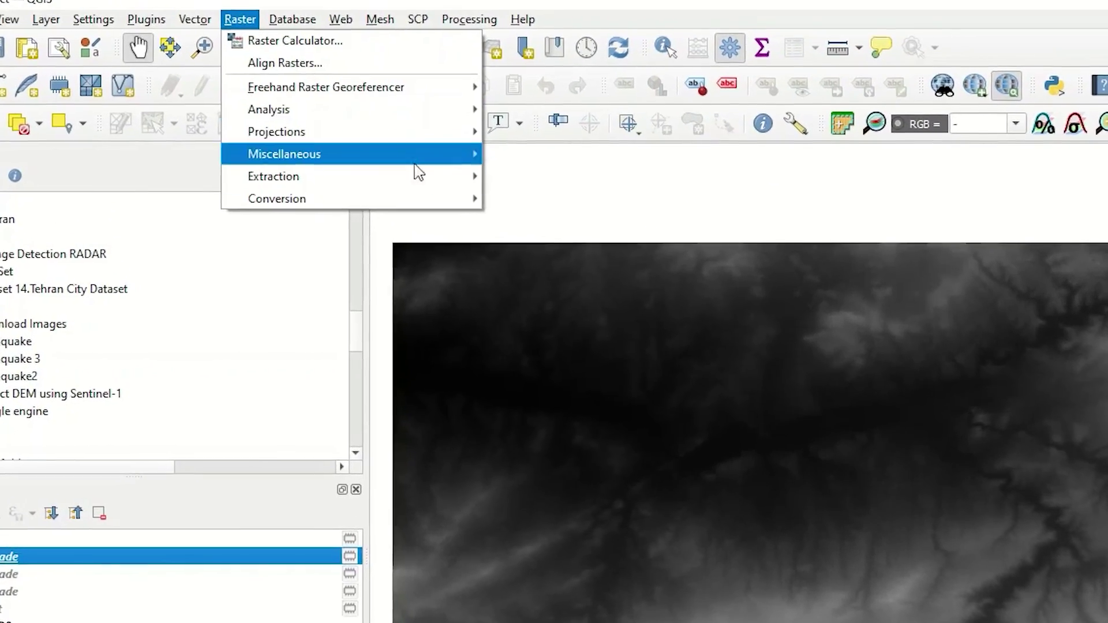
pyautogui.moveTo(416, 176)
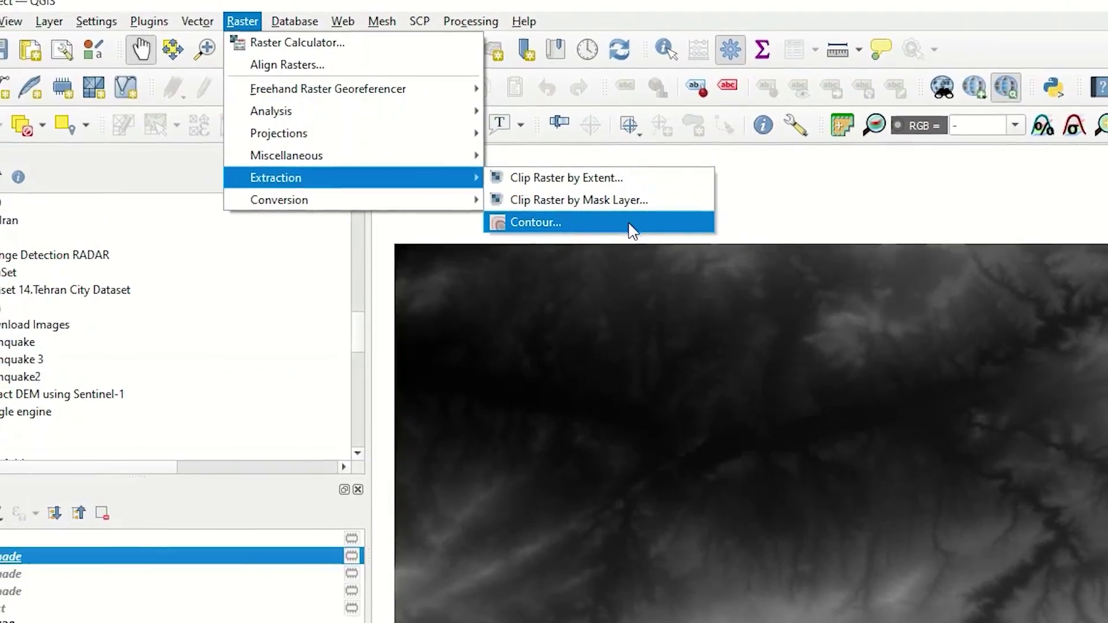
pyautogui.click(653, 227)
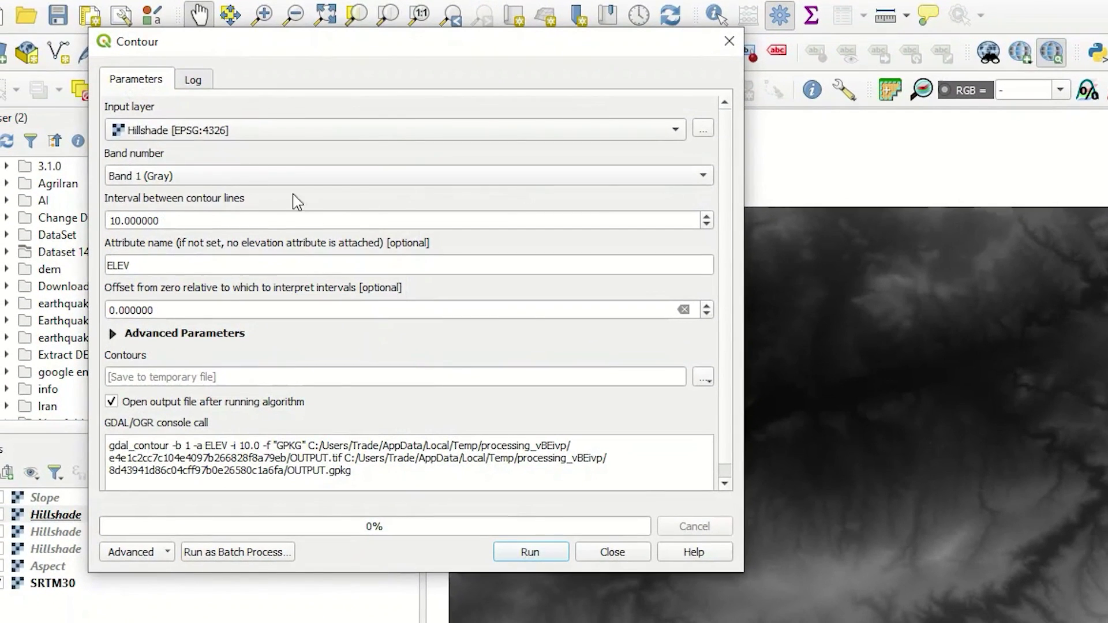
pyautogui.click(209, 130)
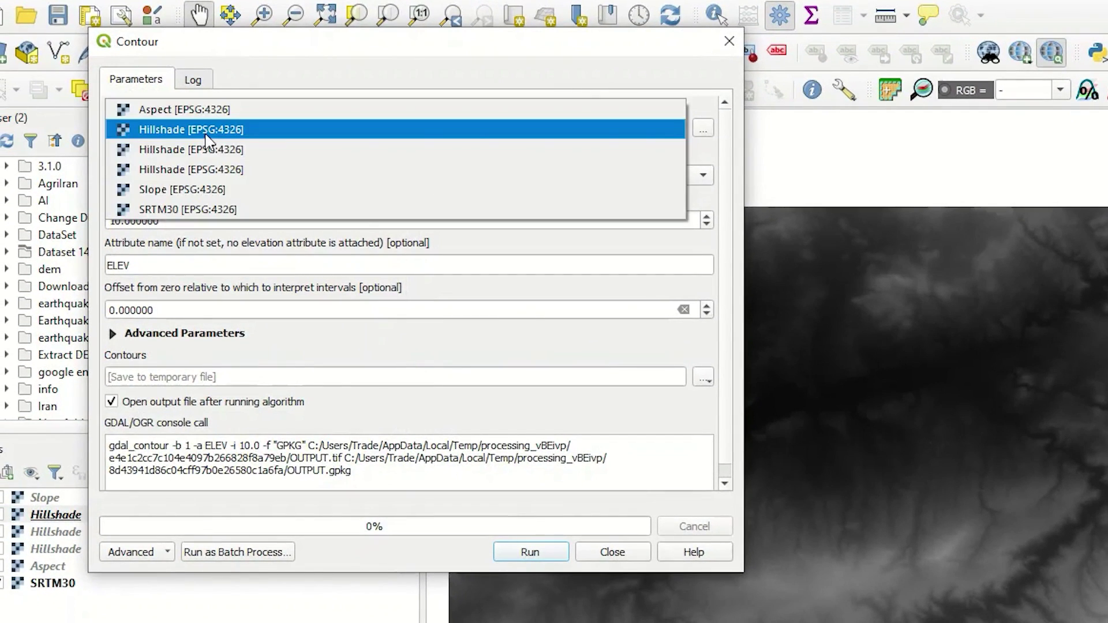
pyautogui.click(275, 204)
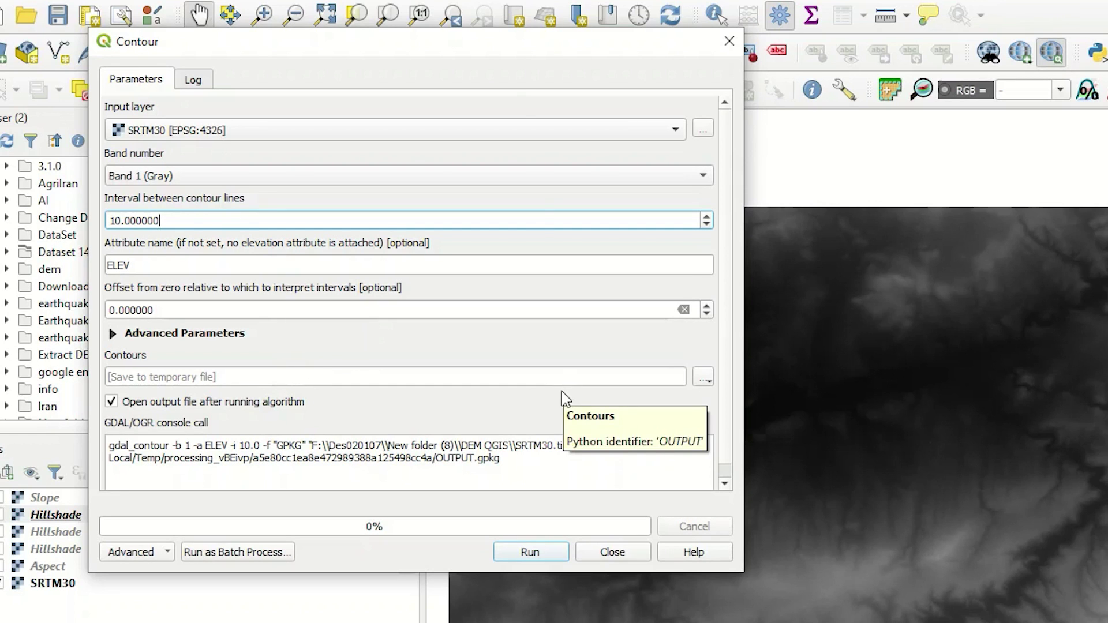
pyautogui.click(549, 555)
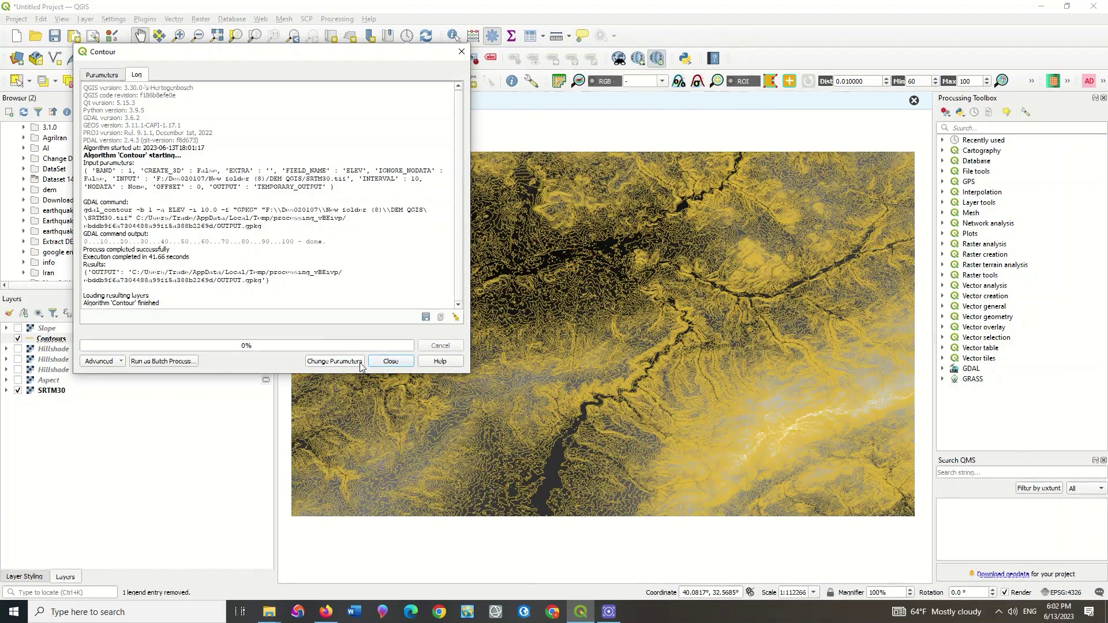
pyautogui.click(407, 361)
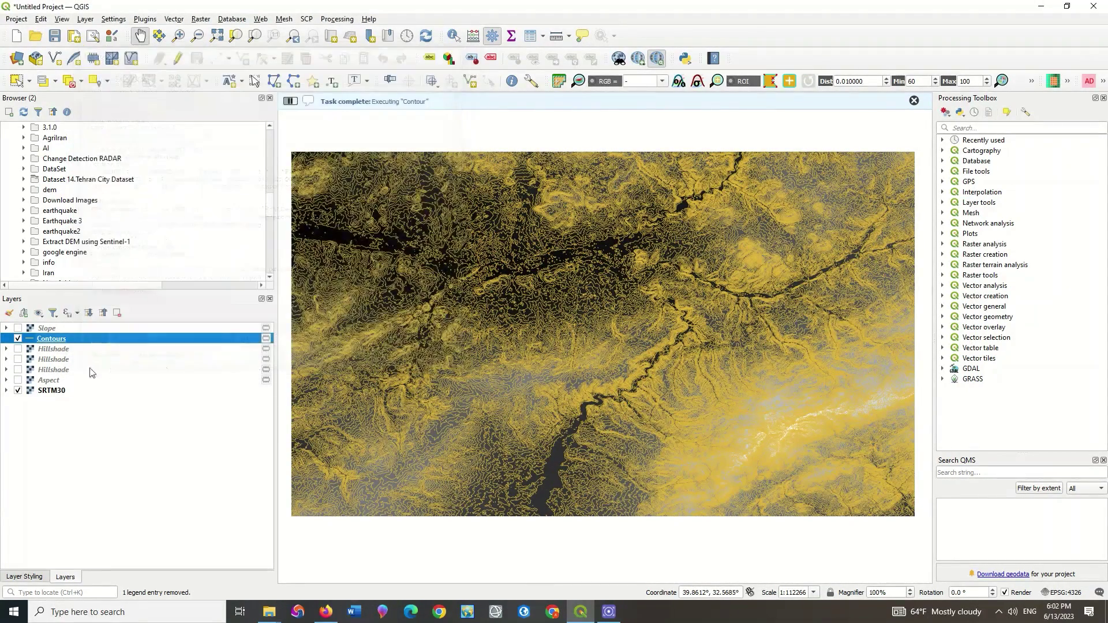
# Hide the SRTM30 layer and examine the Contours layer's lines on their own.
pyautogui.click(17, 391)
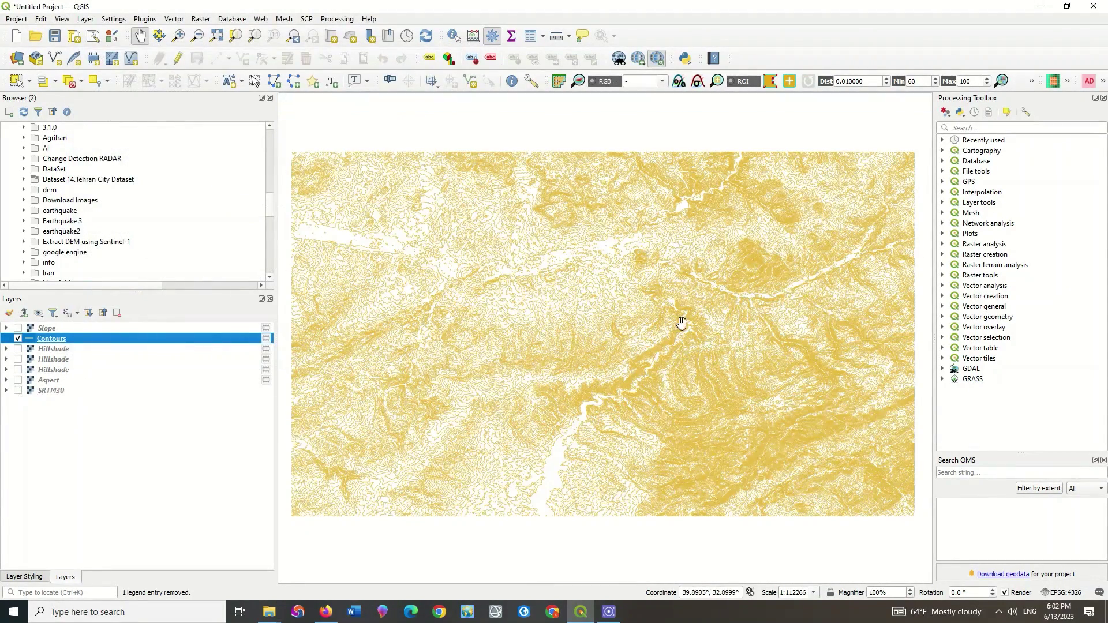
pyautogui.scroll(2, 680, 322)
pyautogui.scroll(-1, 680, 322)
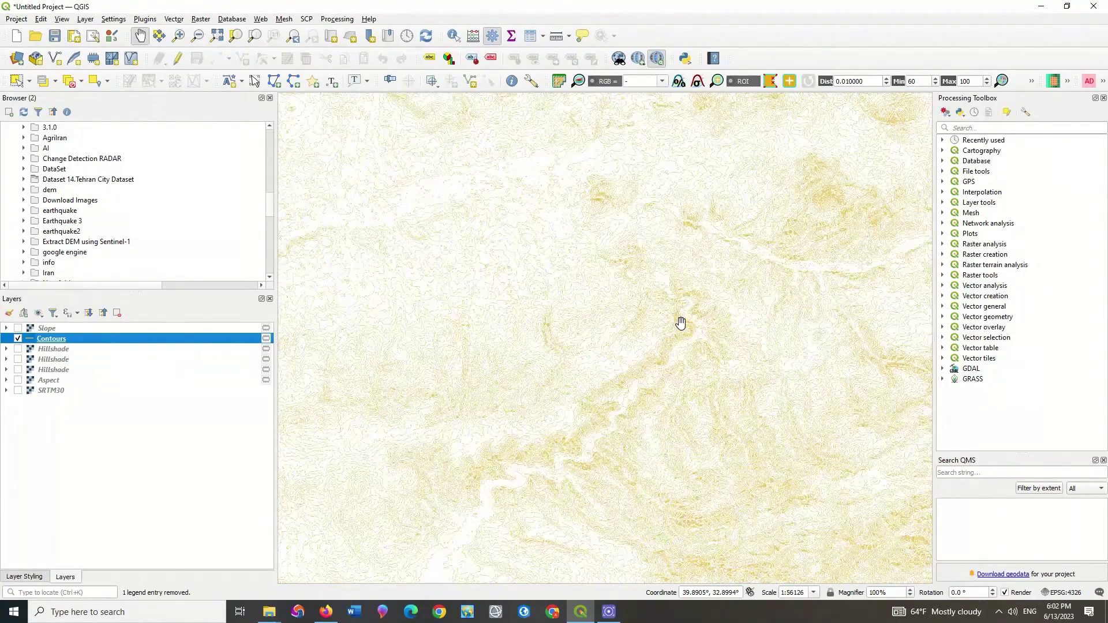
# Set the Contours layer's line color to red #fd0000, apply the style and check the lines up close.
pyautogui.doubleClick(96, 343)
pyautogui.click(128, 105)
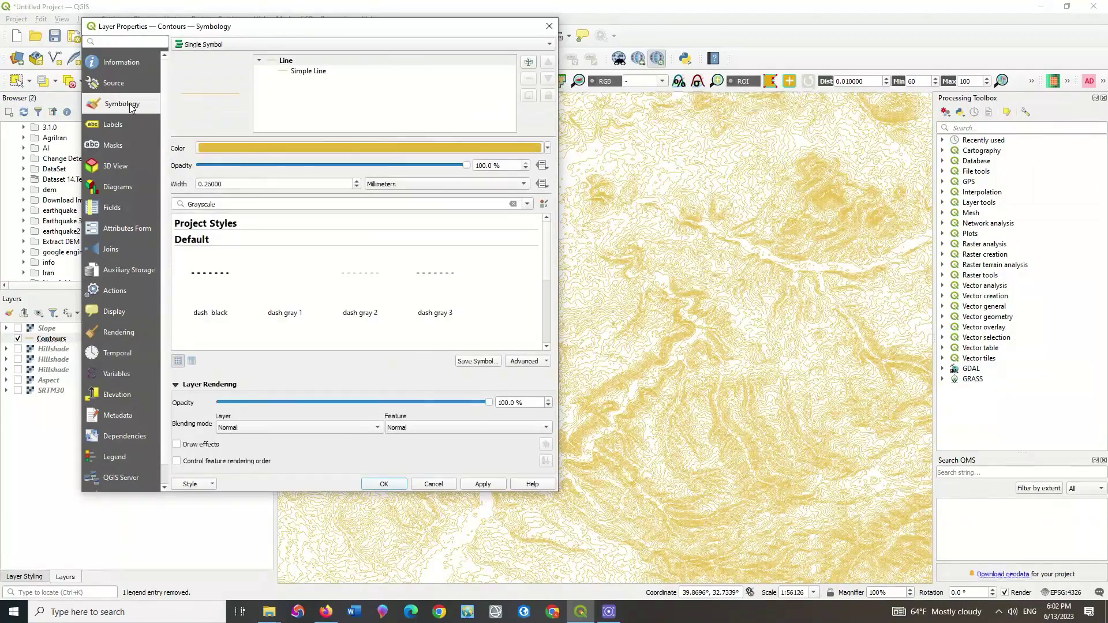
pyautogui.click(238, 147)
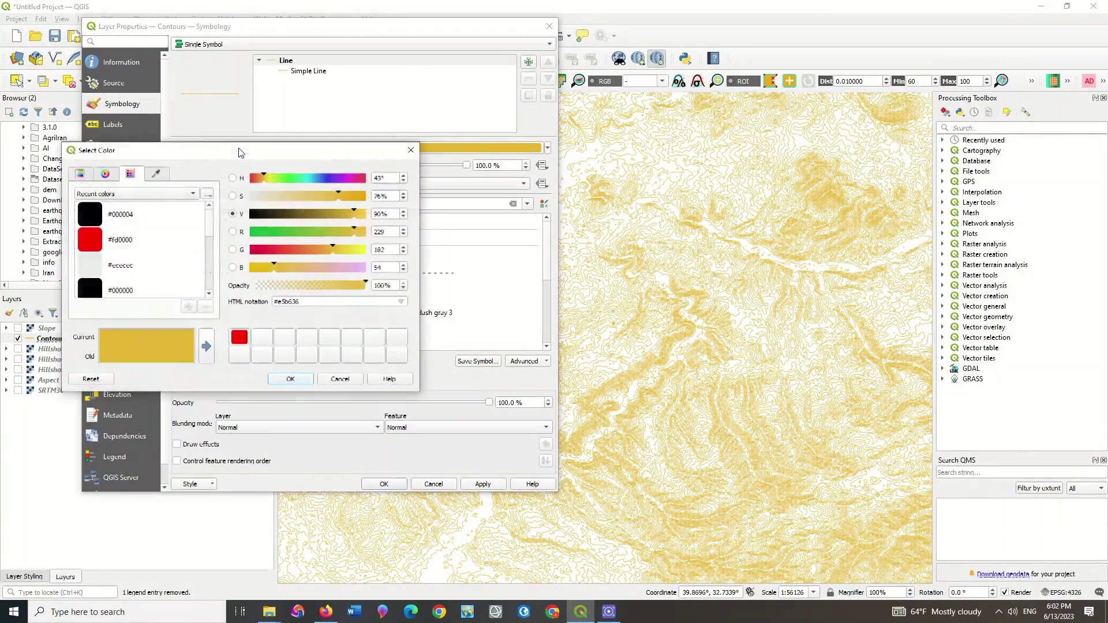
pyautogui.click(96, 233)
pyautogui.click(291, 379)
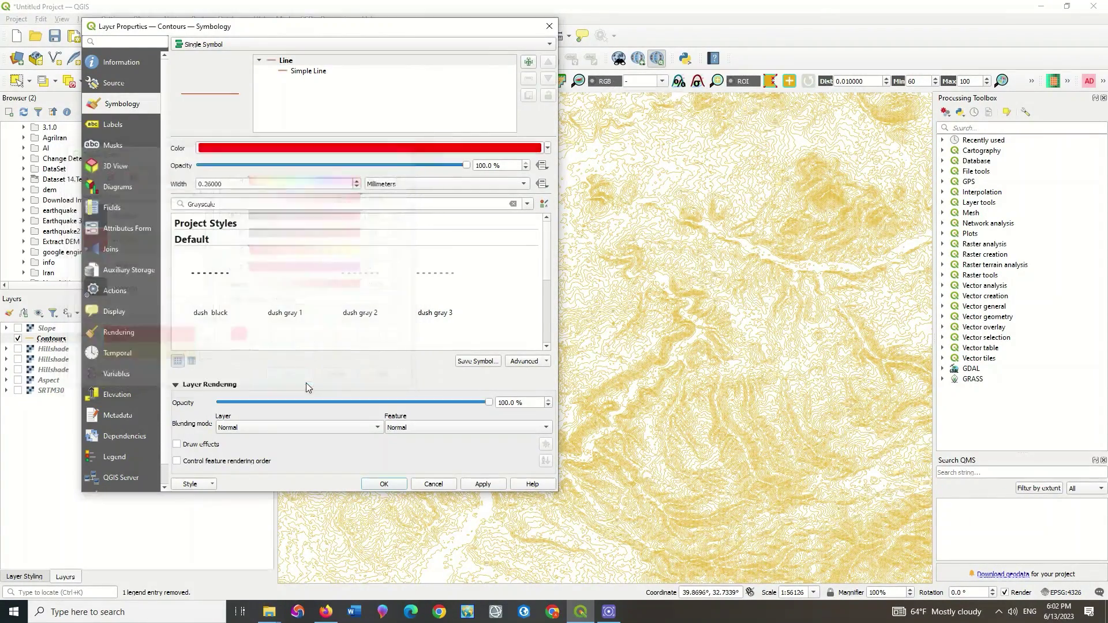
pyautogui.click(484, 483)
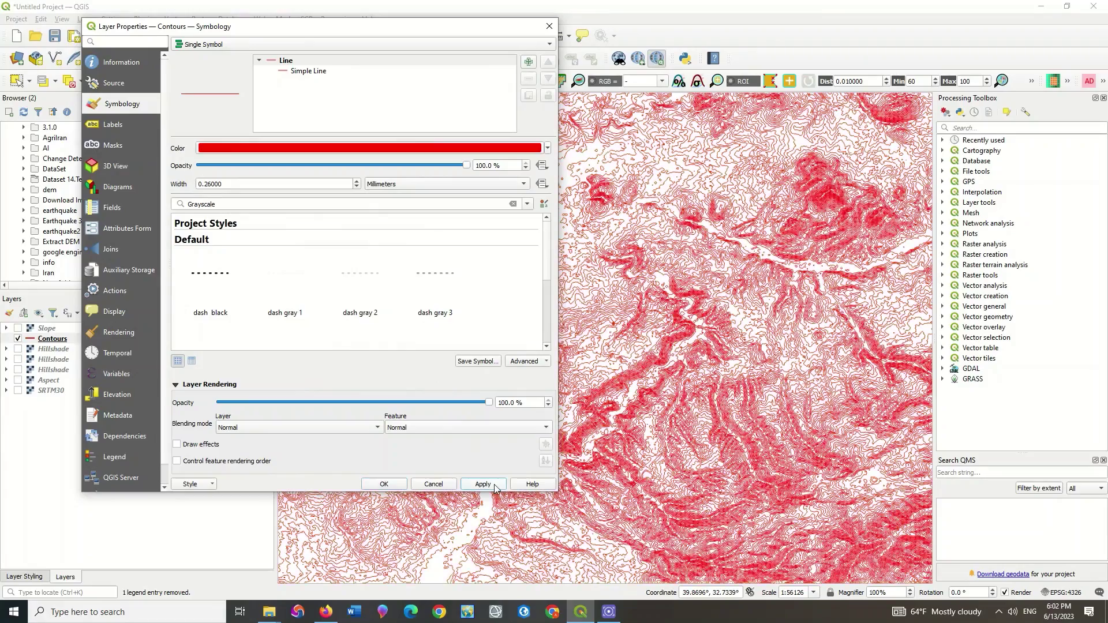
pyautogui.click(385, 484)
pyautogui.scroll(2, 545, 330)
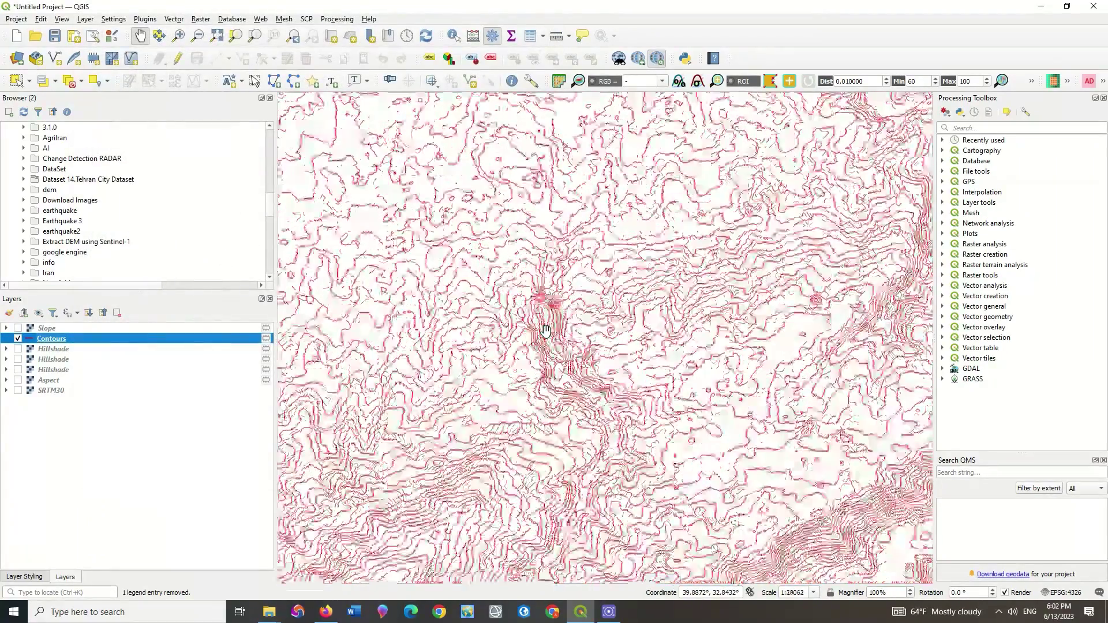
pyautogui.scroll(-2, 546, 323)
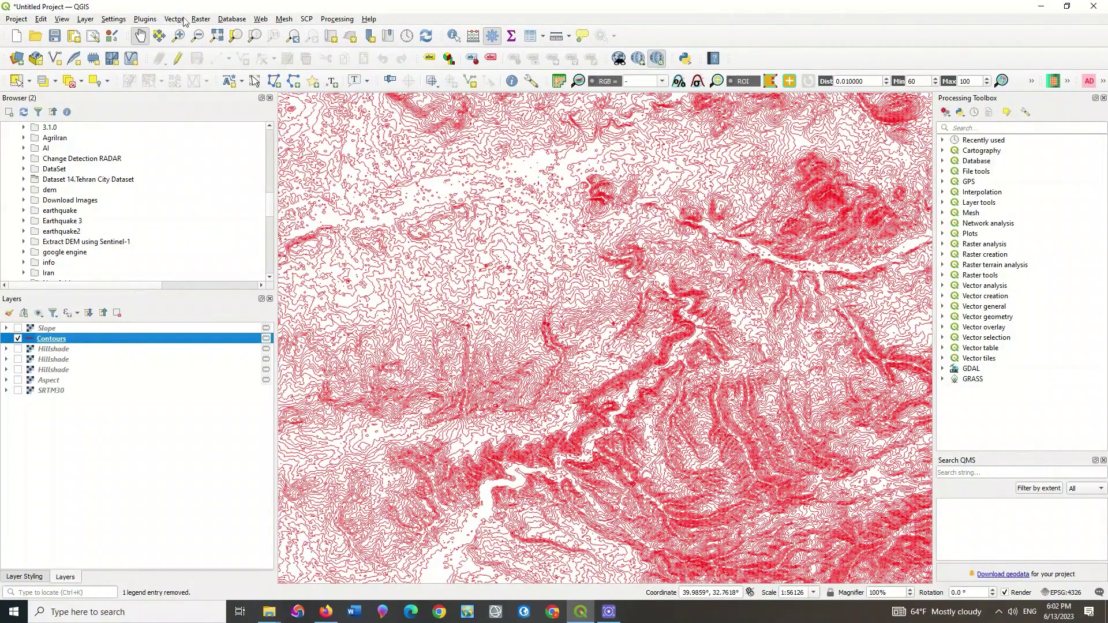
# Extract a second set of contours from SRTM30, Band 1 (Gray), at an interval of 80 with a temporary output file.
pyautogui.click(201, 19)
pyautogui.moveTo(255, 112)
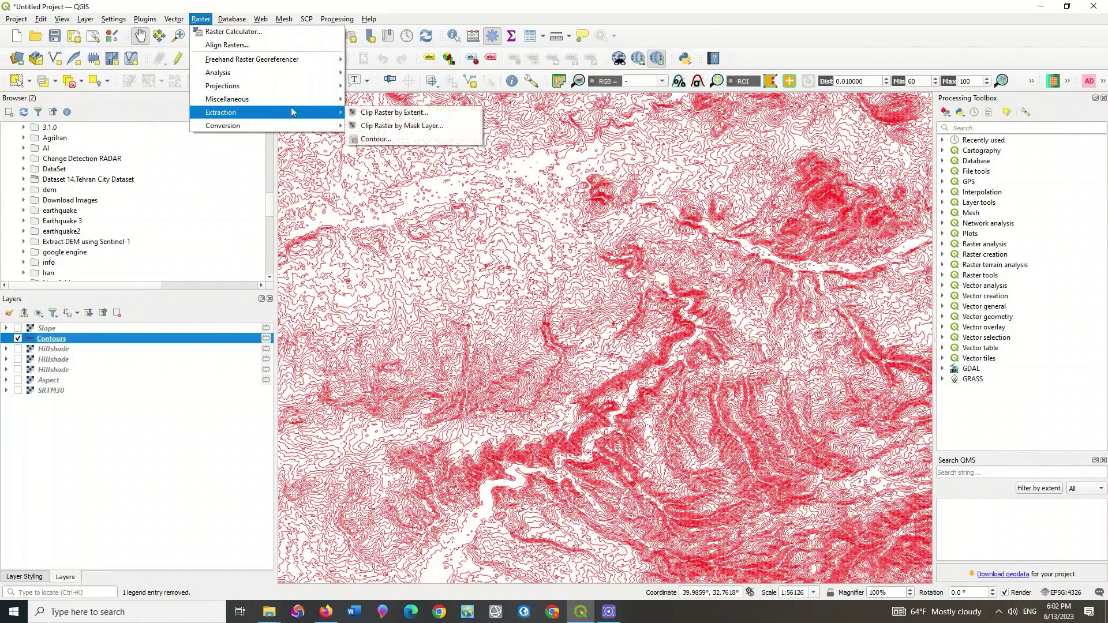
pyautogui.click(396, 139)
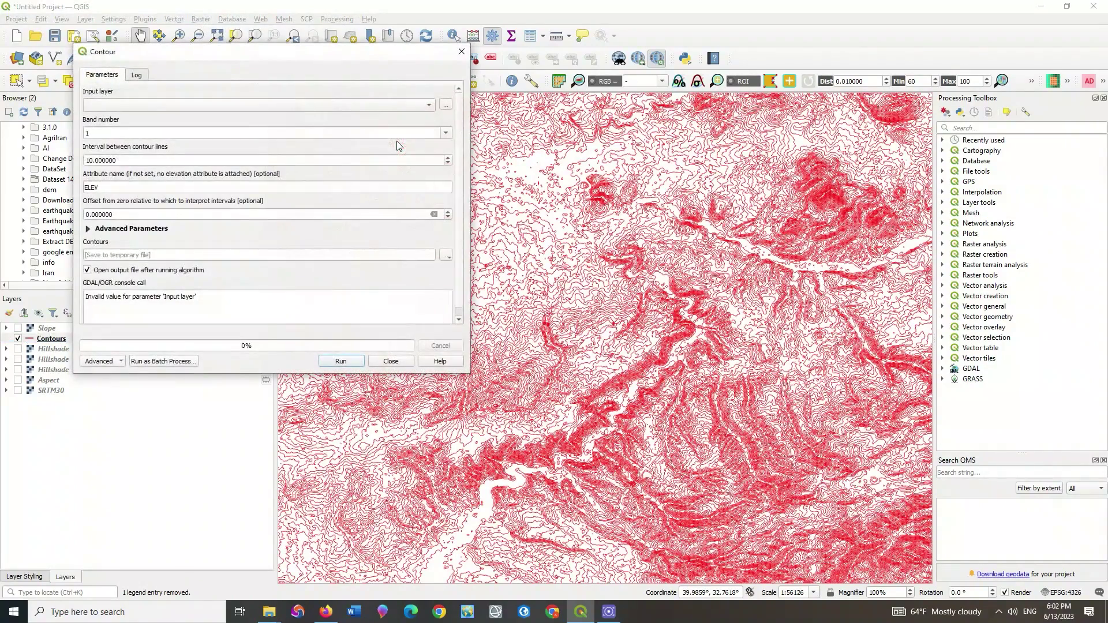
pyautogui.click(231, 105)
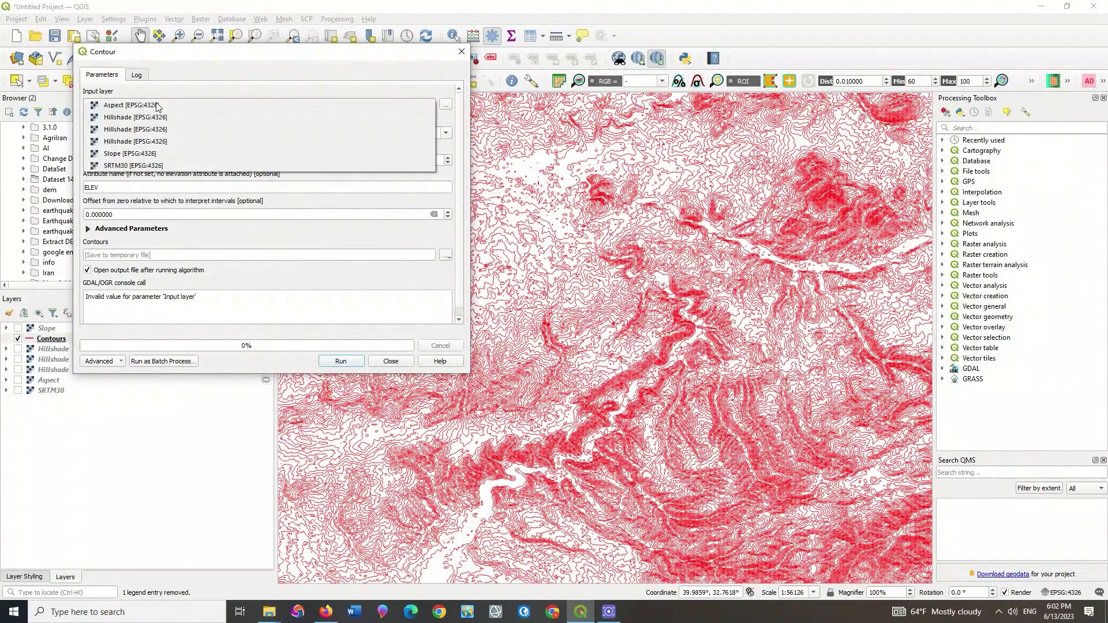
pyautogui.click(154, 163)
pyautogui.moveTo(125, 160); pyautogui.dragTo(79, 160)
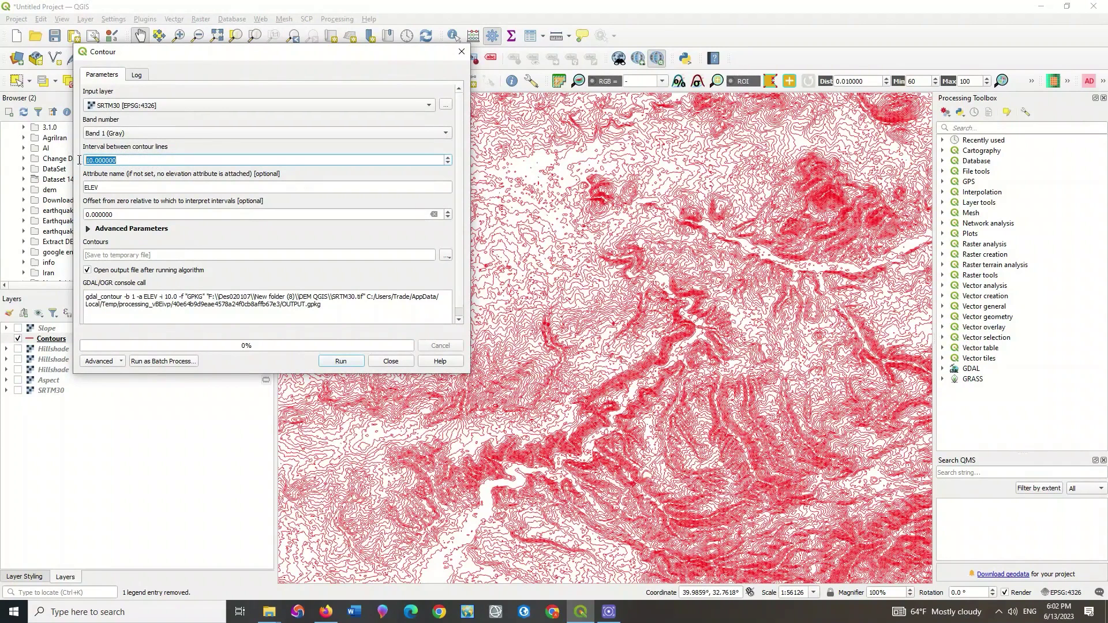
pyautogui.write('80')
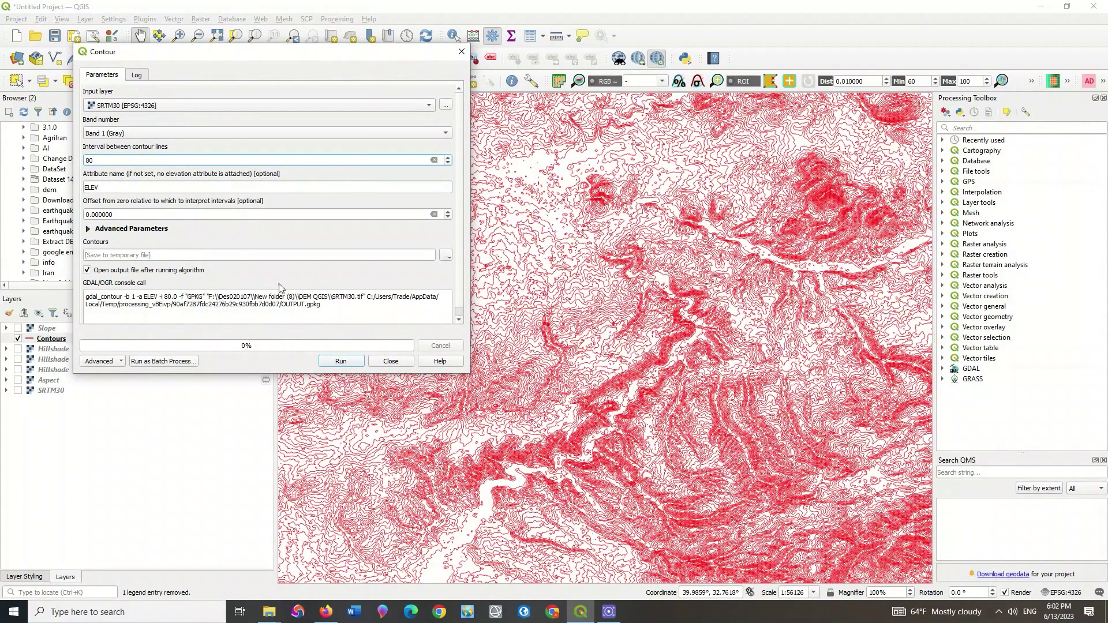
pyautogui.click(340, 362)
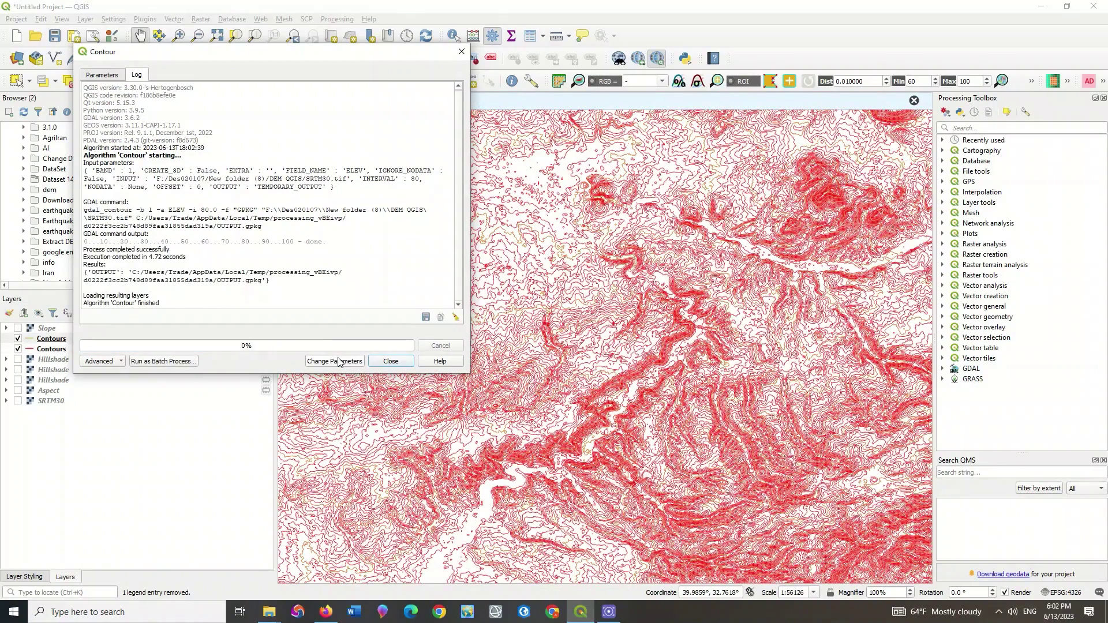
pyautogui.click(391, 361)
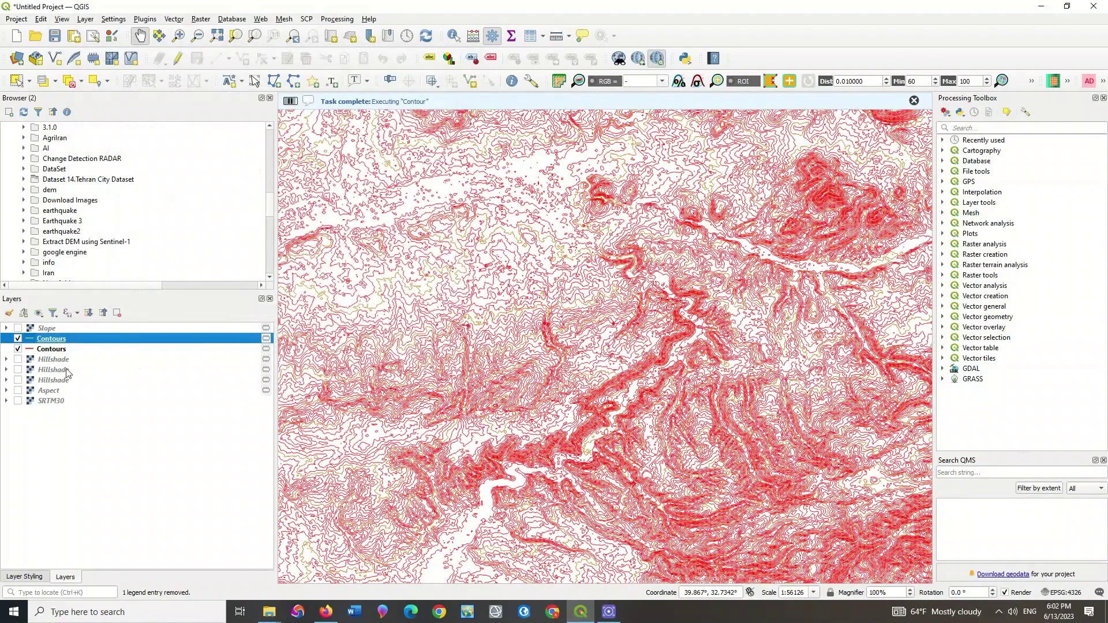
# Hide the red Contours layer and set the 80-interval Contours layer's line color to black #000004.
pyautogui.click(18, 349)
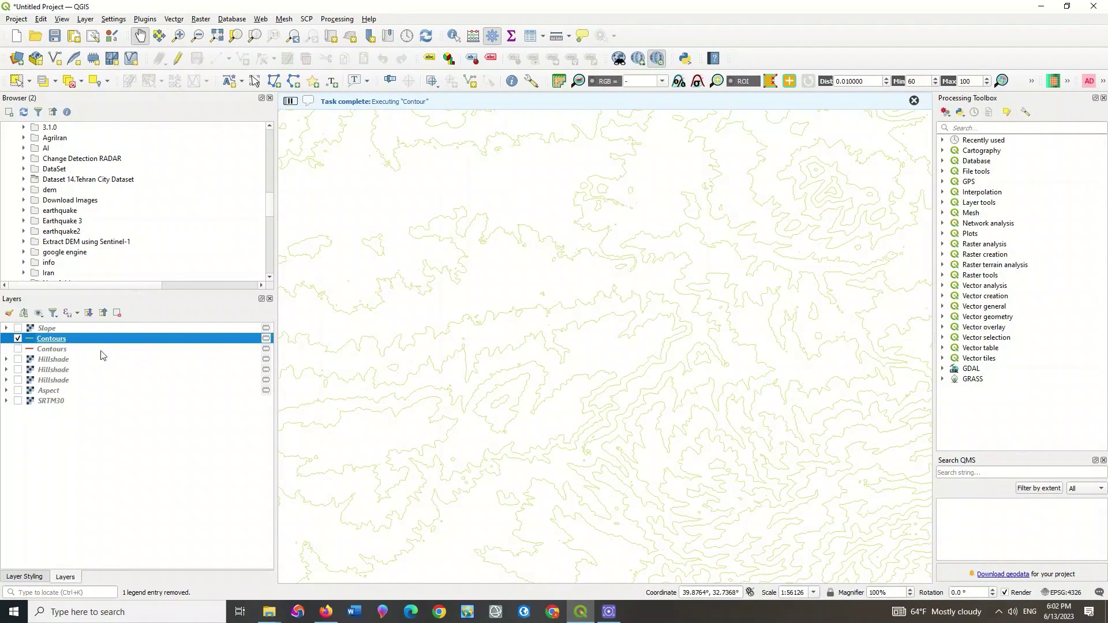
pyautogui.doubleClick(75, 341)
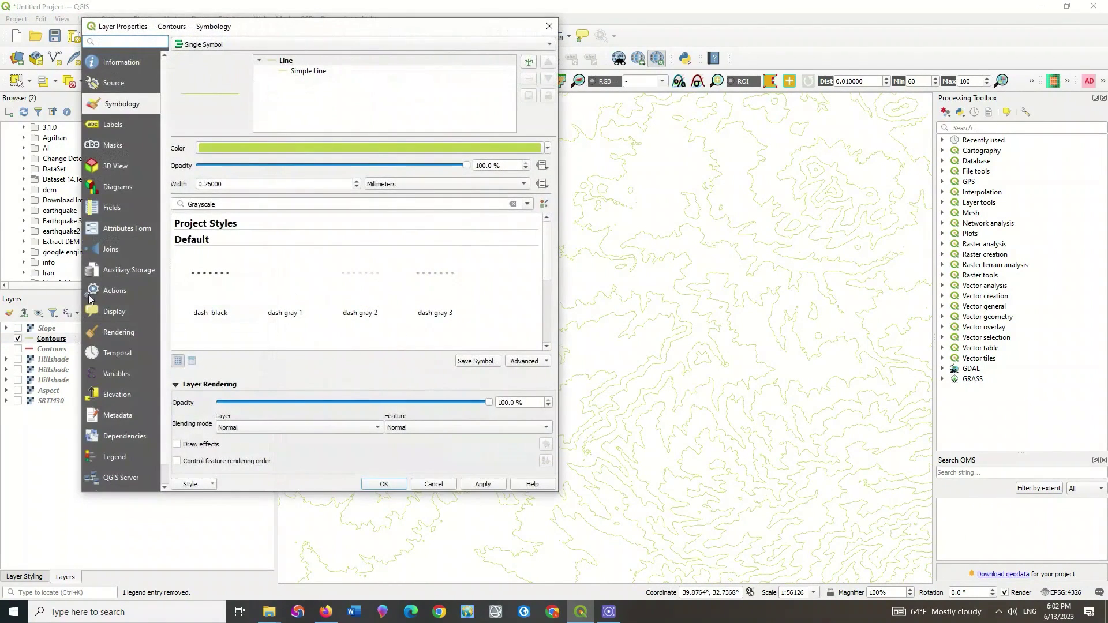
pyautogui.click(227, 147)
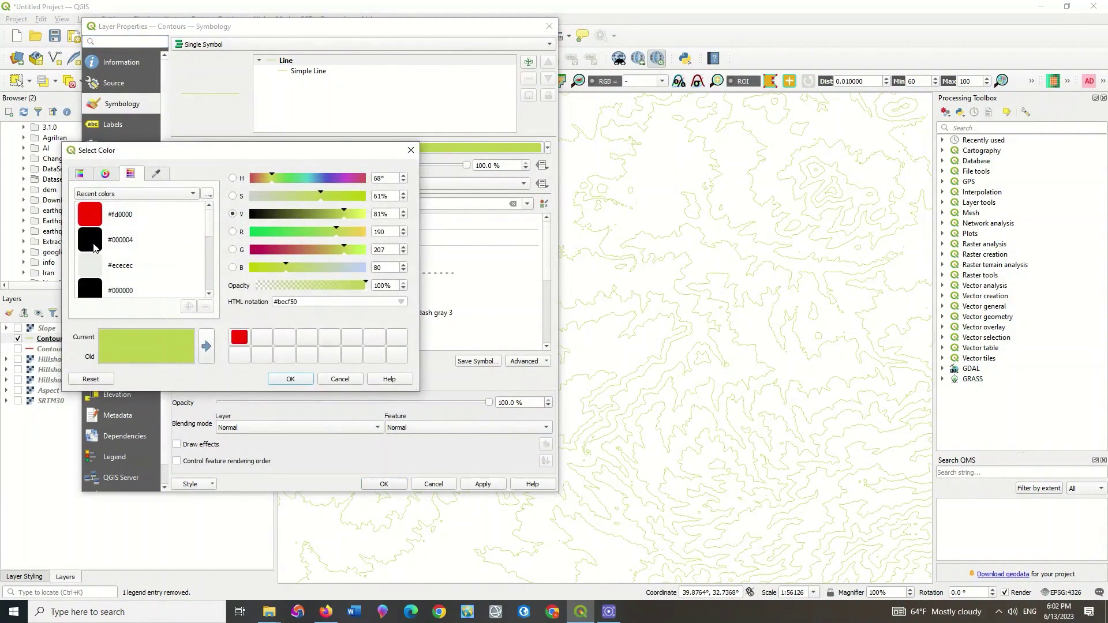
pyautogui.click(95, 245)
pyautogui.click(296, 379)
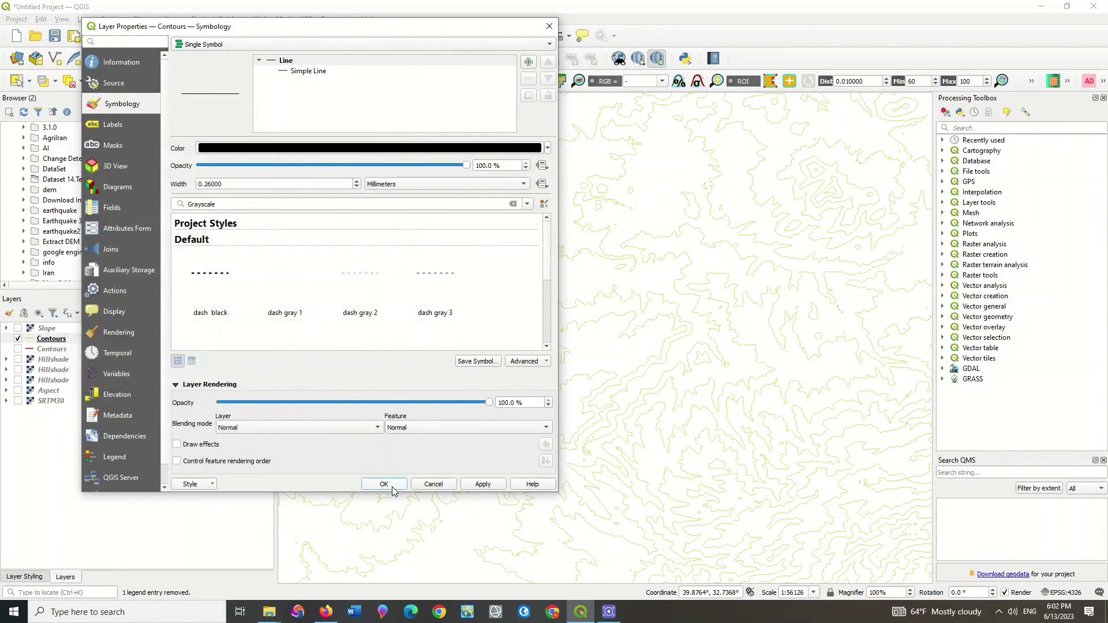
pyautogui.click(390, 485)
pyautogui.scroll(-2, 442, 356)
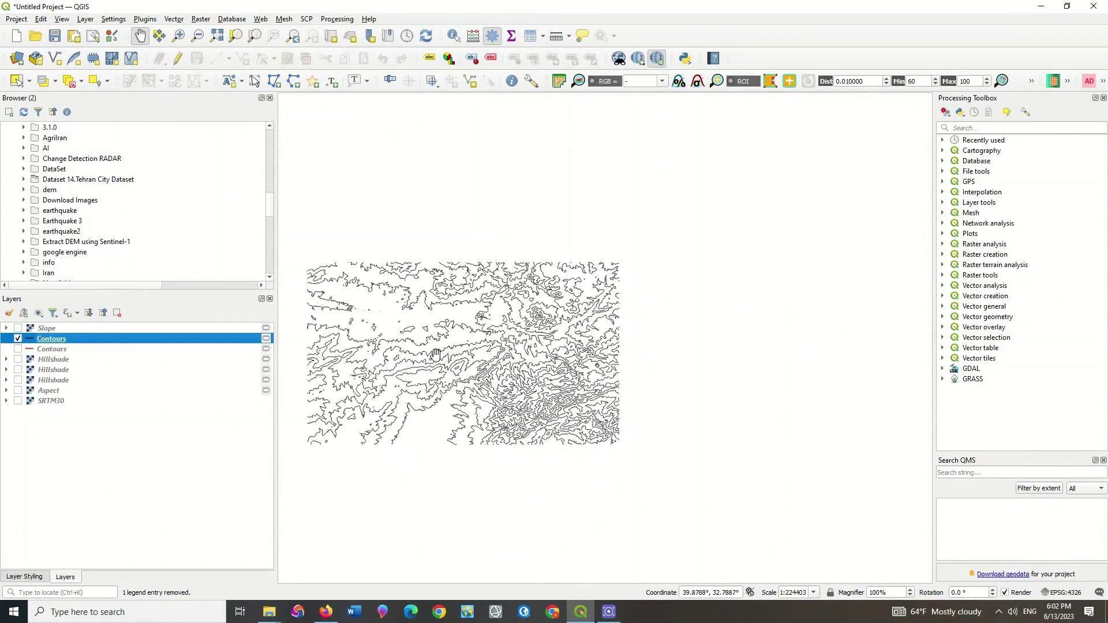
# Toggle the red 10-interval Contours layer on and off to compare it with the black contours, including up close.
pyautogui.click(17, 349)
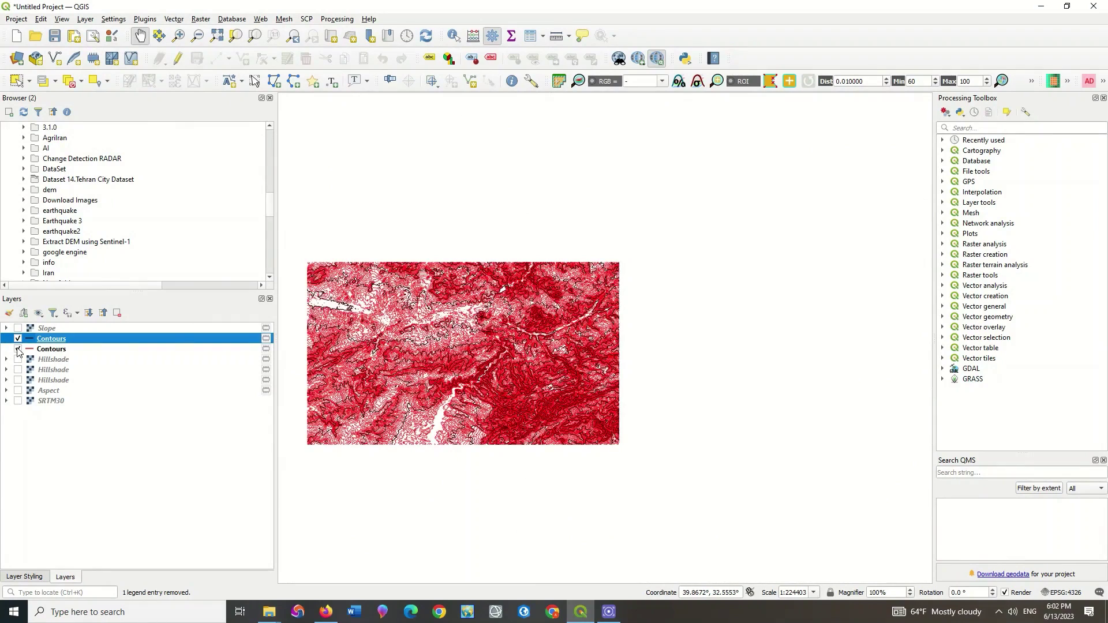
pyautogui.click(17, 349)
pyautogui.click(17, 349)
pyautogui.click(17, 350)
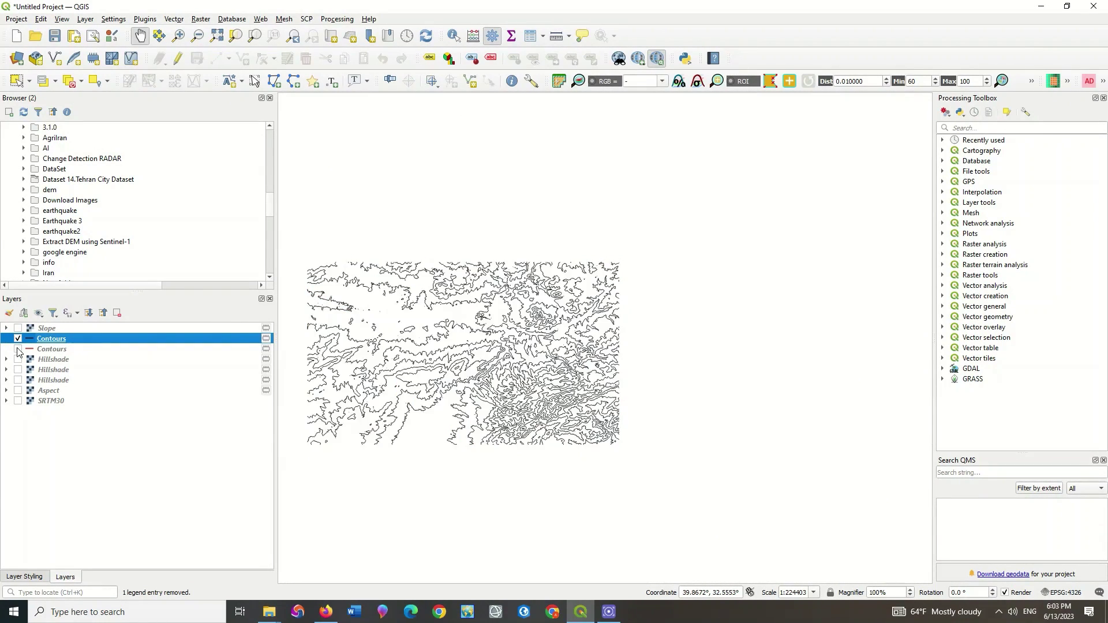
pyautogui.click(17, 349)
pyautogui.click(17, 350)
pyautogui.scroll(3, 309, 312)
pyautogui.click(17, 350)
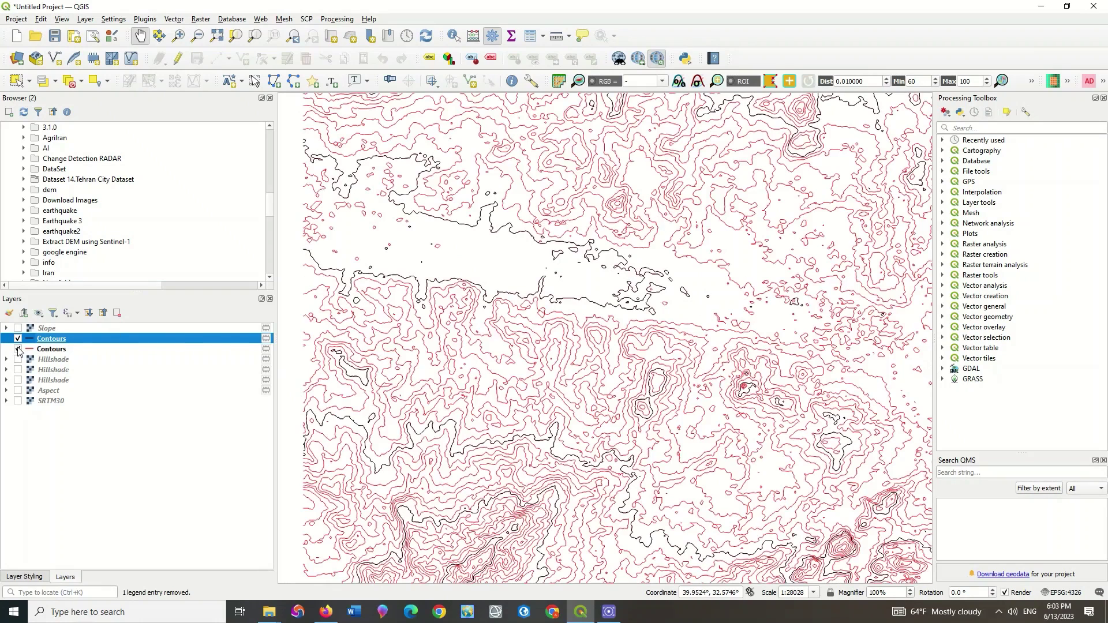
pyautogui.click(18, 350)
pyautogui.click(18, 350)
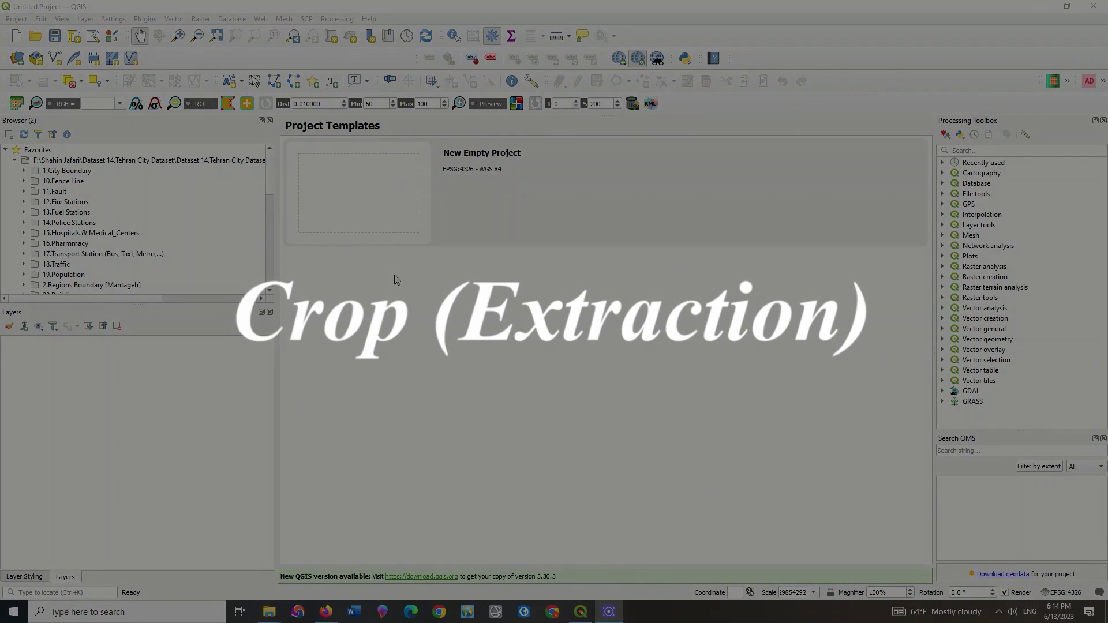
# Add the raster SRTM30.tif from the DEM QGIS folder to the new project.
pyautogui.click(16, 59)
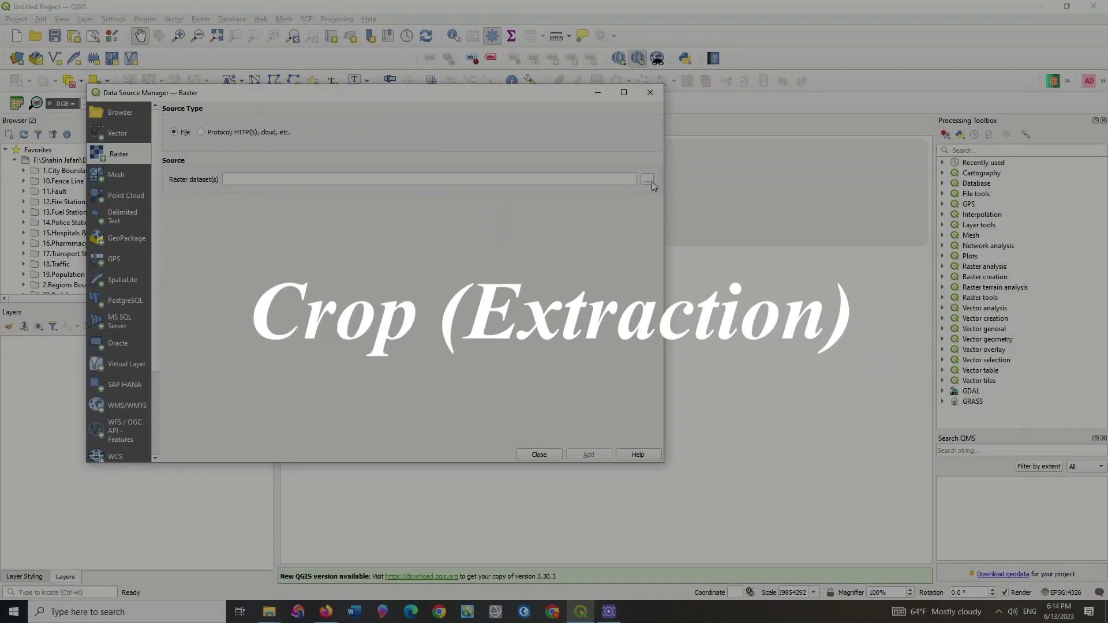
pyautogui.click(647, 180)
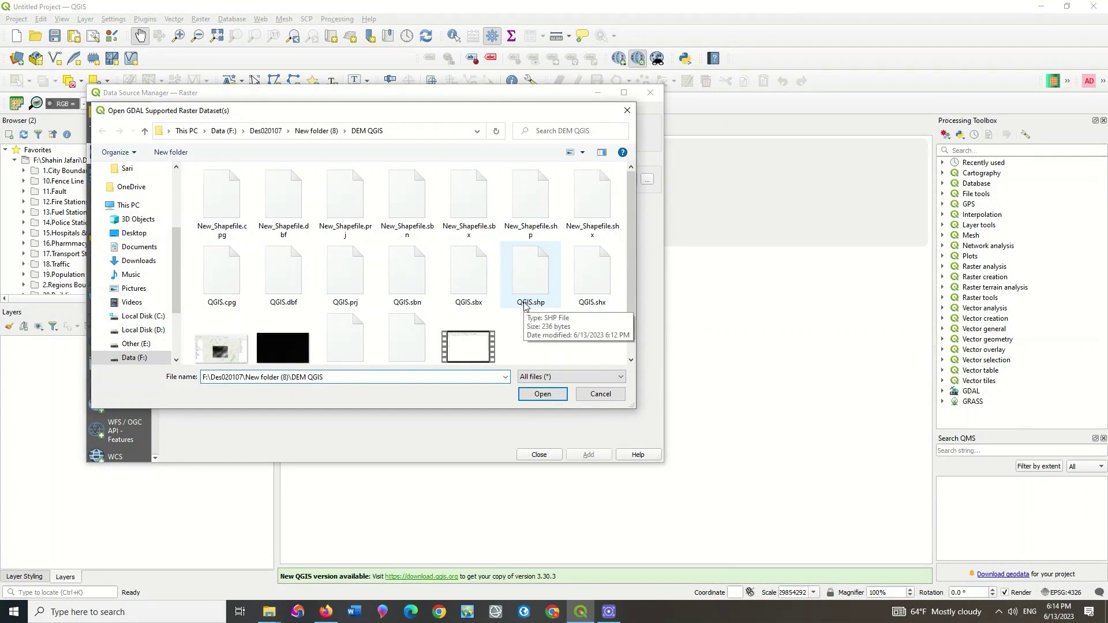
pyautogui.scroll(-1, 624, 231)
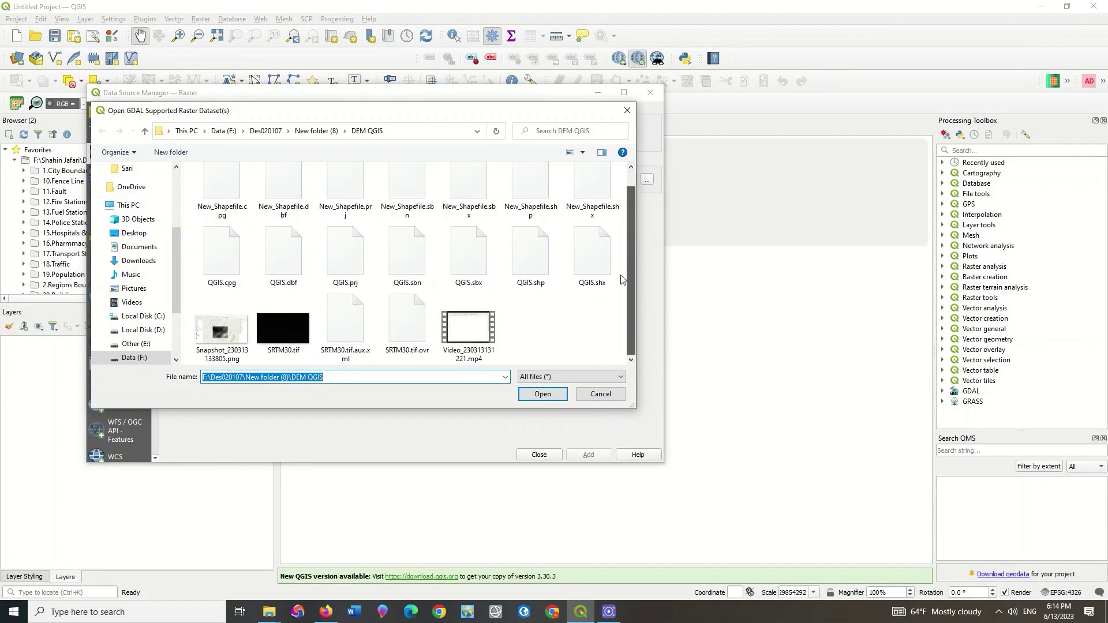
pyautogui.click(283, 328)
pyautogui.click(521, 394)
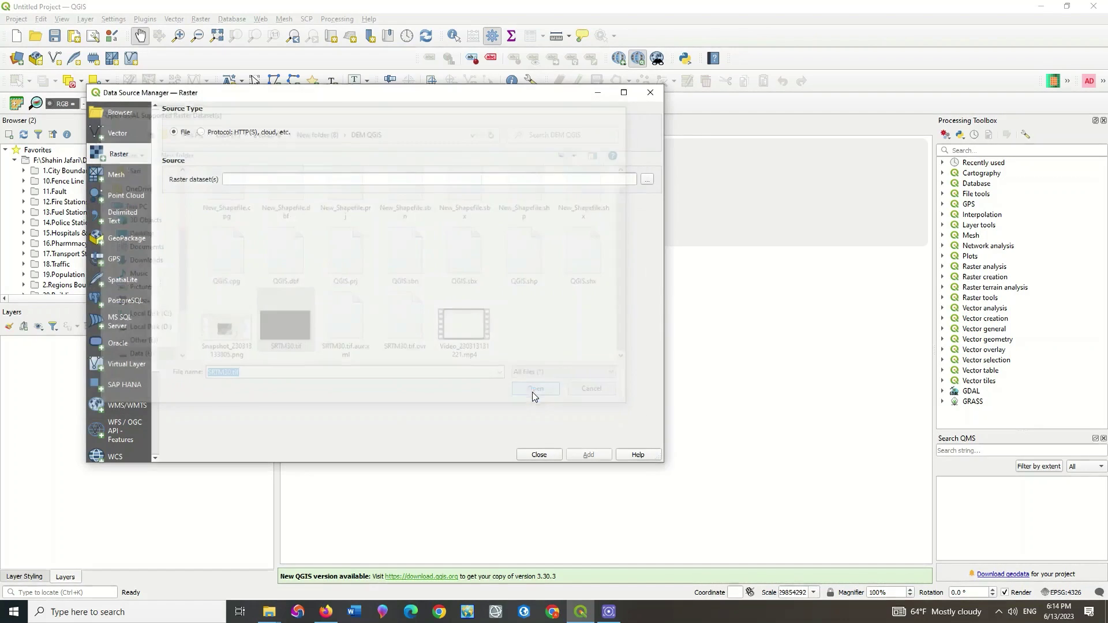
pyautogui.click(589, 456)
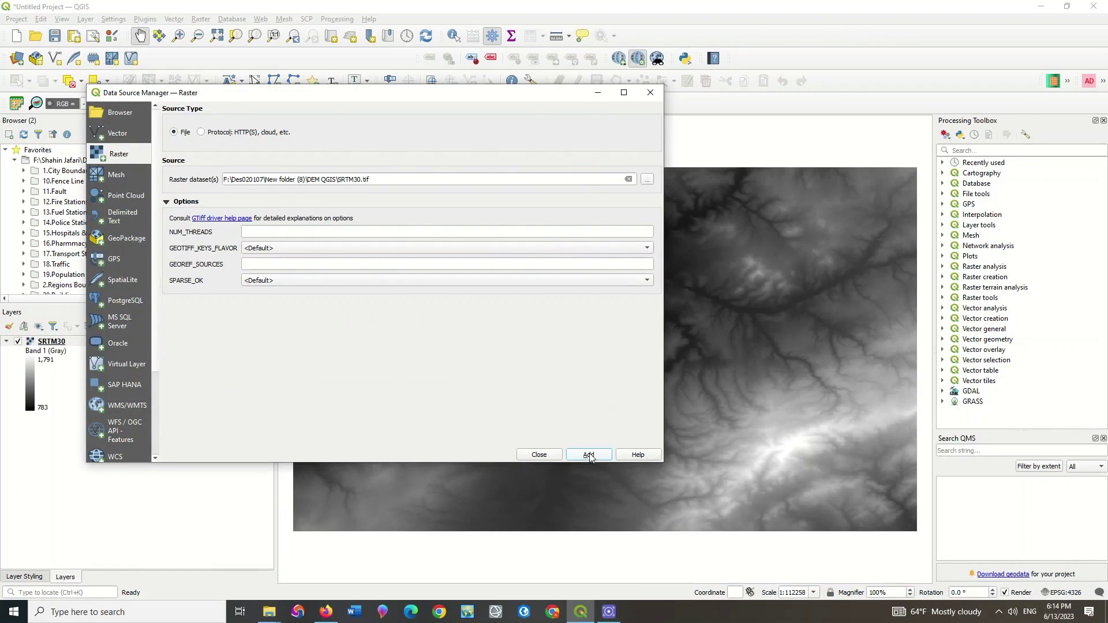
# Add the vector layer QGIS.shp from the DEM QGIS folder, filtering the files to ESRI Shapefiles, and close the data source manager.
pyautogui.click(129, 132)
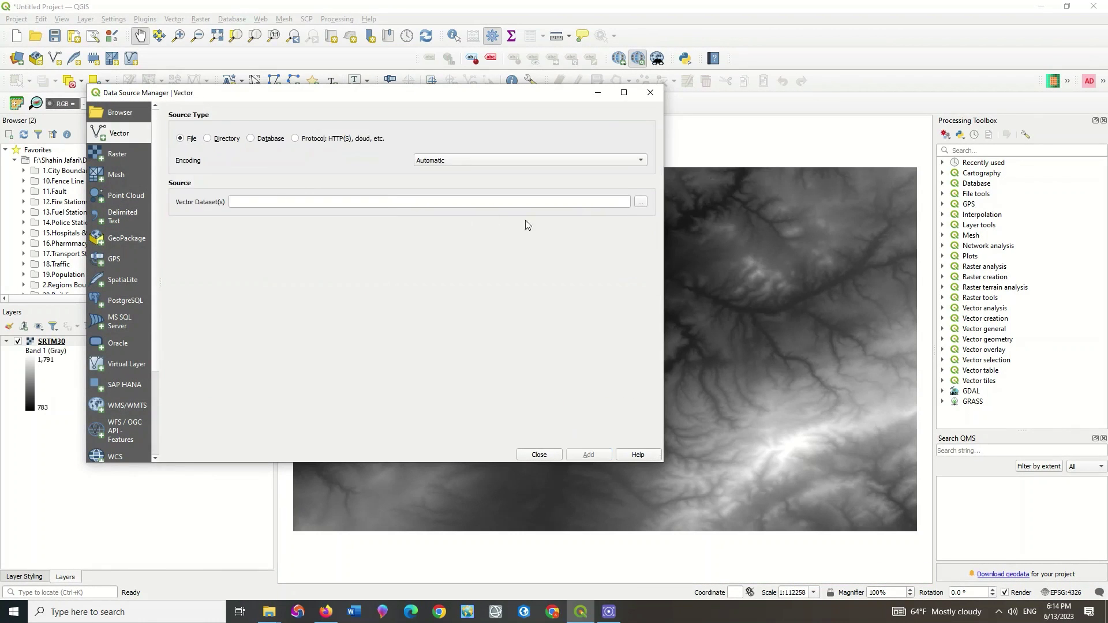
pyautogui.click(641, 202)
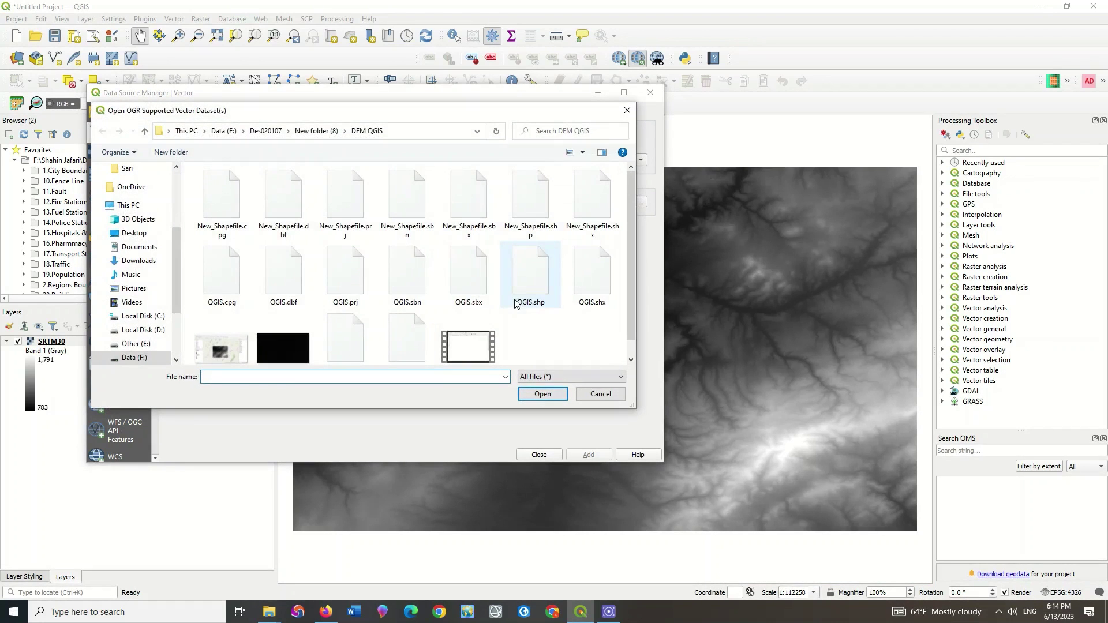
pyautogui.click(575, 377)
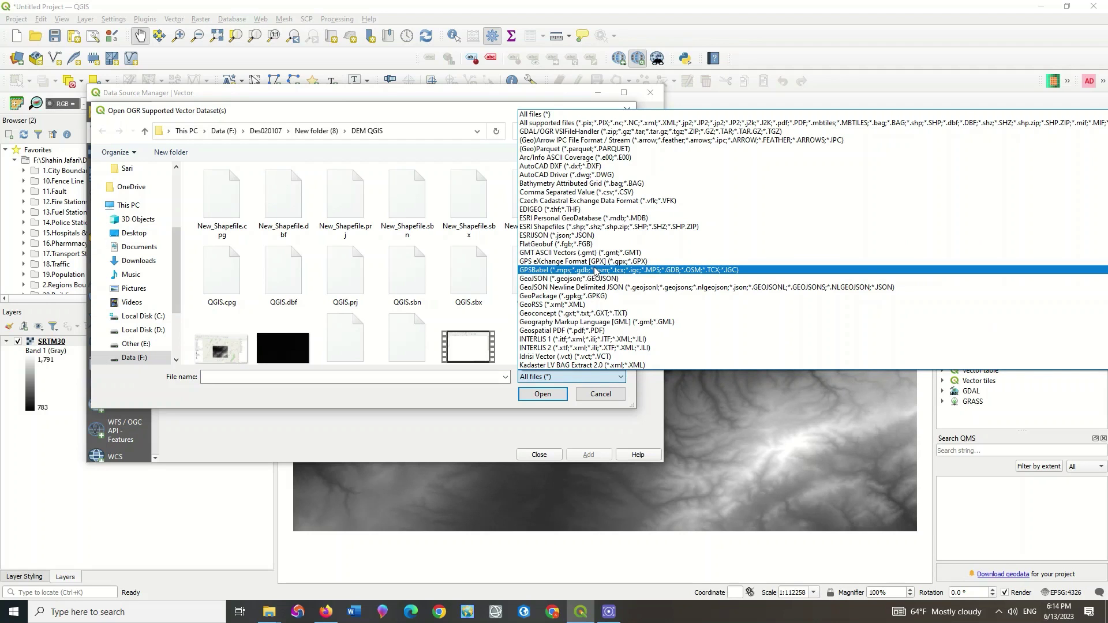
pyautogui.scroll(-8, 596, 270)
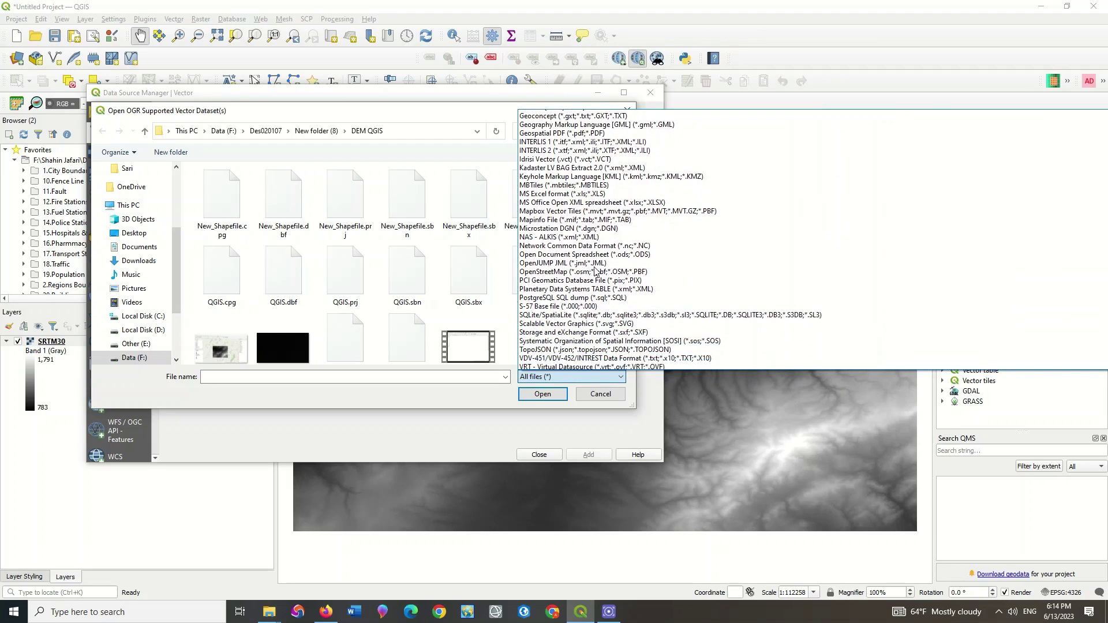
pyautogui.scroll(-1, 596, 270)
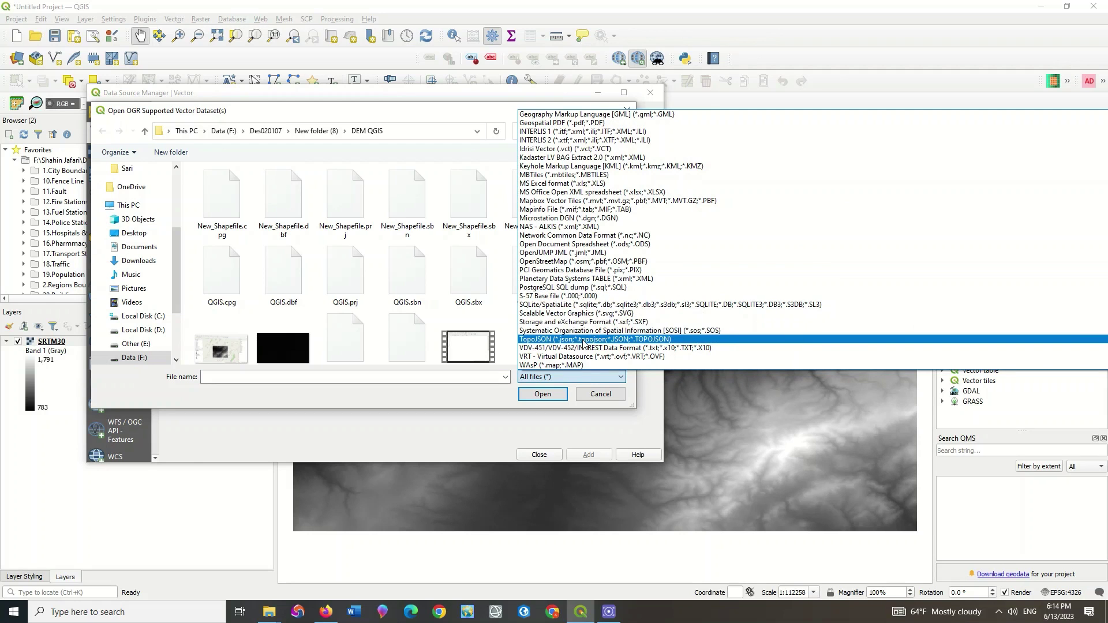
pyautogui.scroll(8, 587, 258)
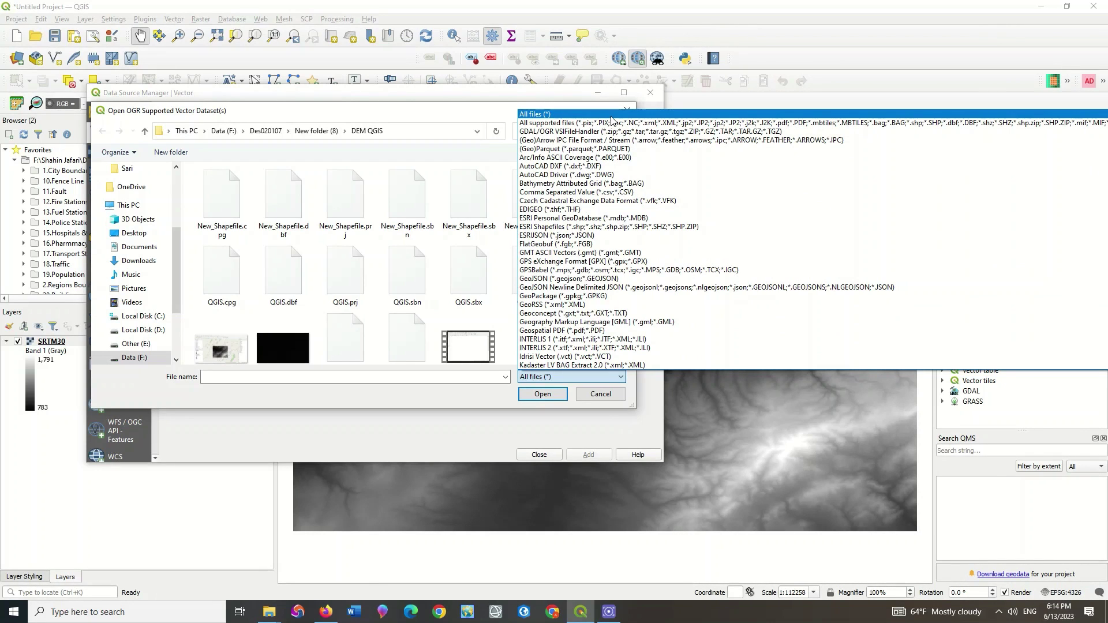
pyautogui.click(599, 228)
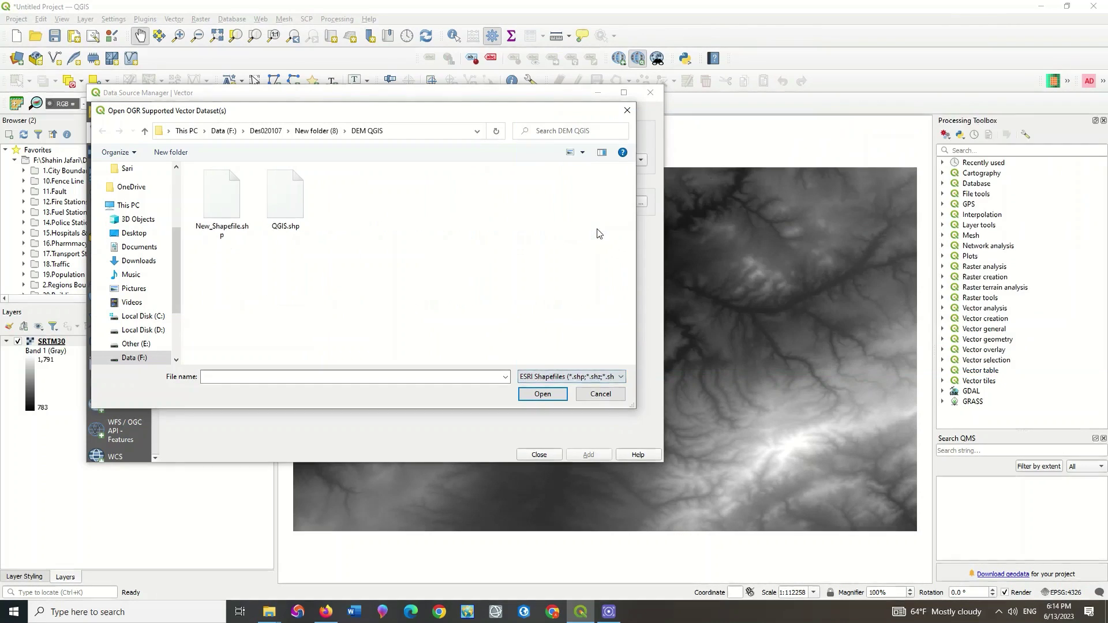
pyautogui.click(303, 193)
pyautogui.click(542, 395)
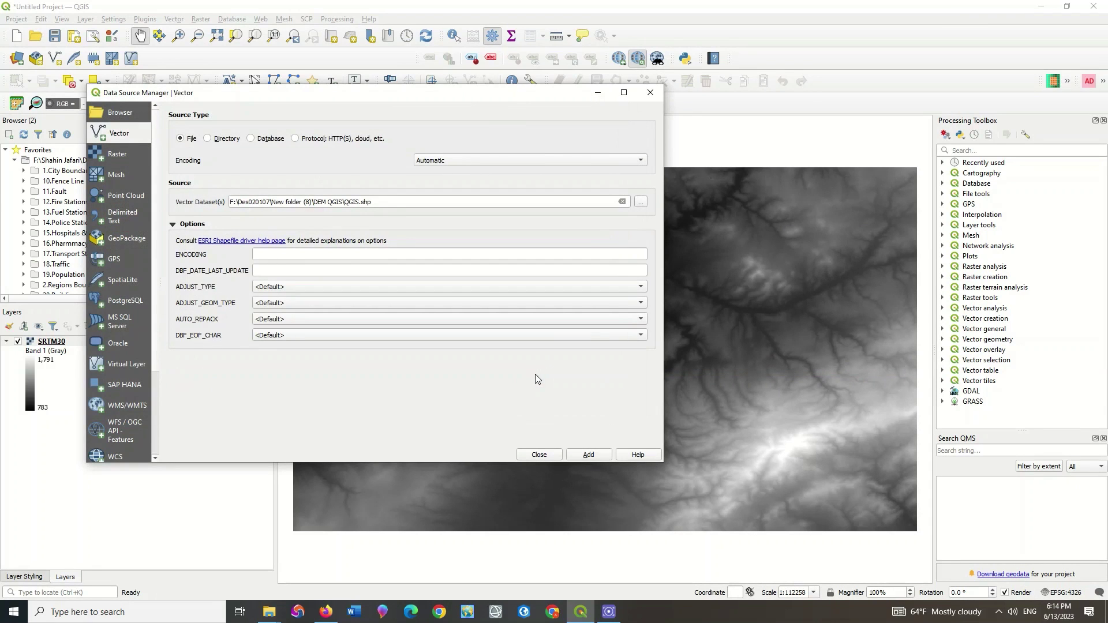
pyautogui.click(589, 455)
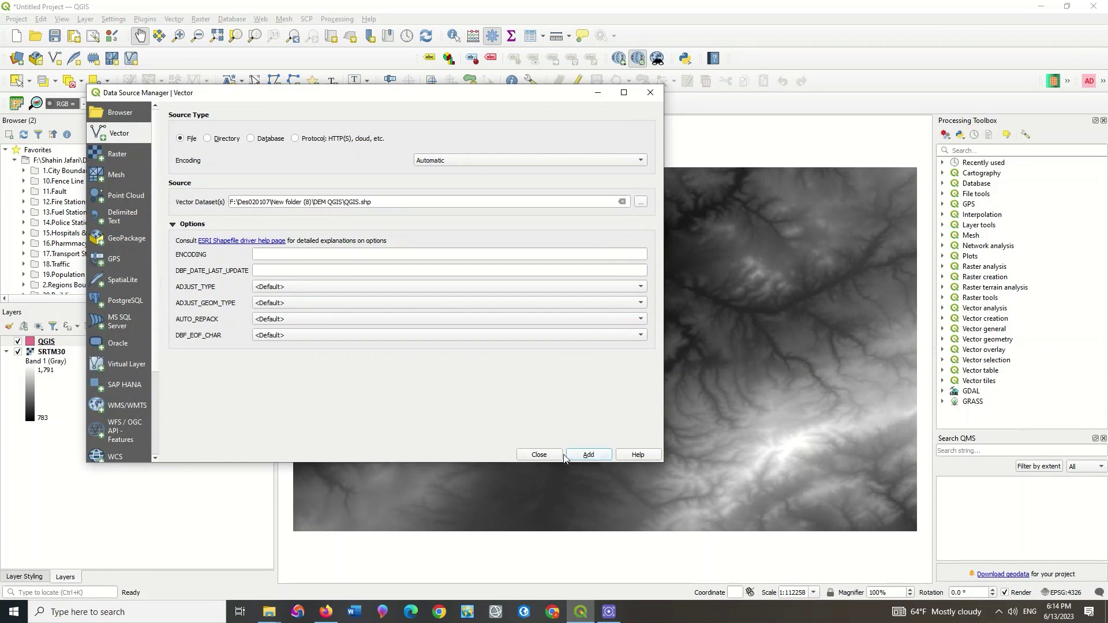
pyautogui.click(554, 455)
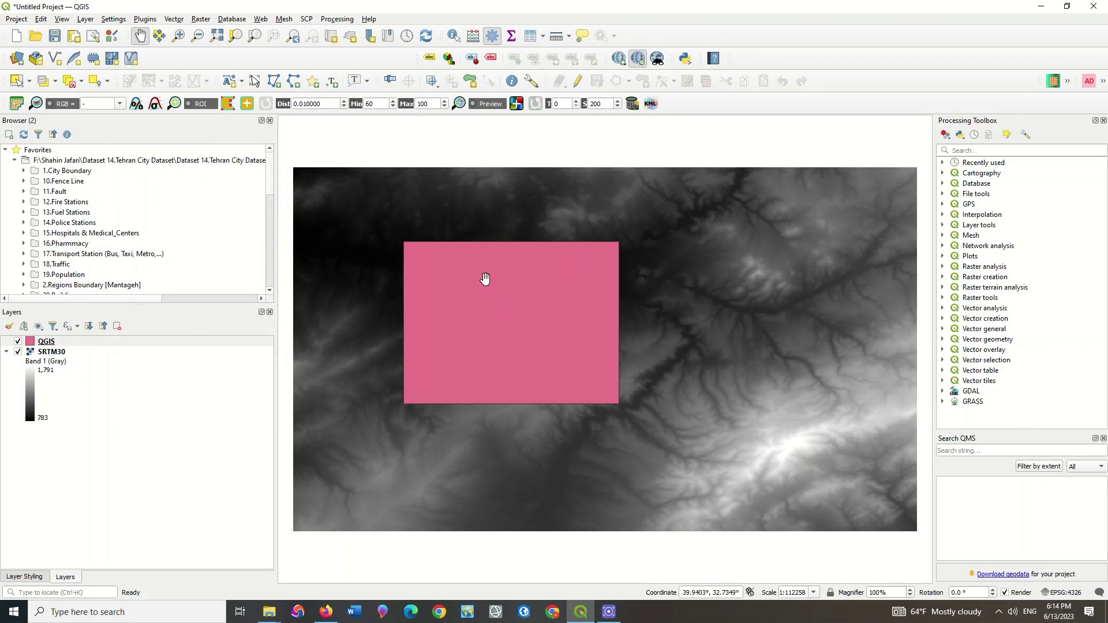
# Set up Clip Raster by Mask Layer with SRTM30 as the input layer and QGIS as the mask layer.
pyautogui.click(201, 19)
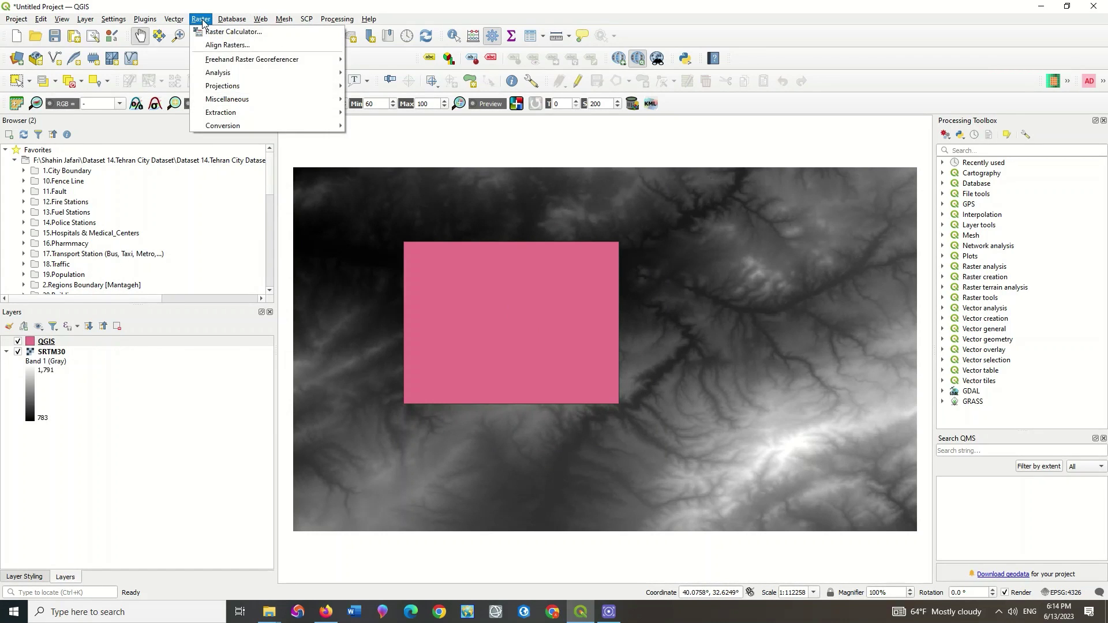
pyautogui.moveTo(278, 116)
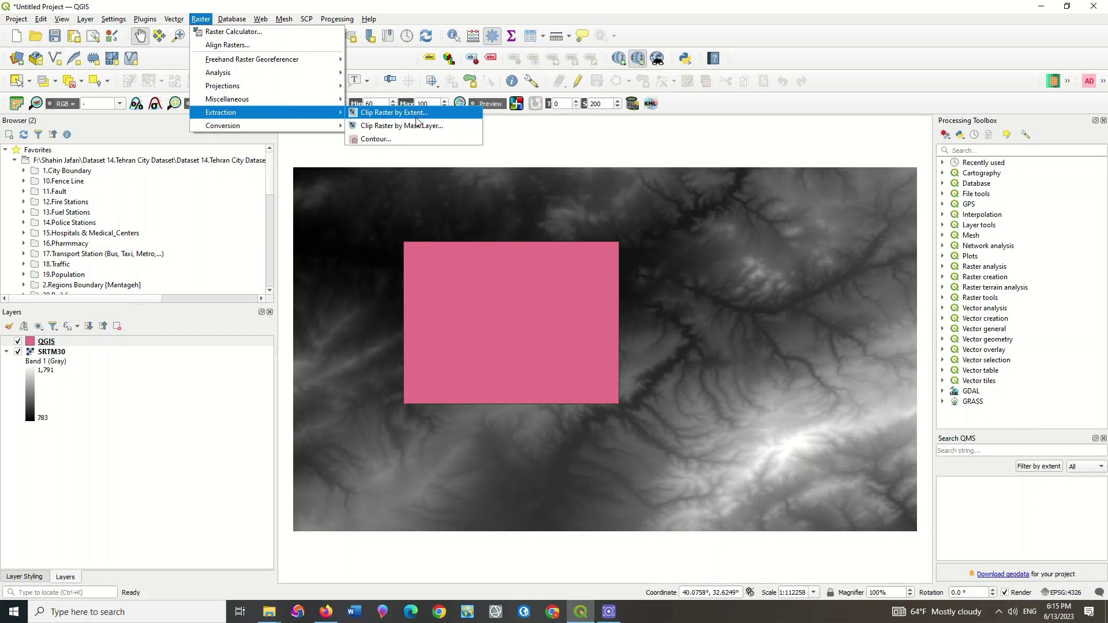
pyautogui.click(448, 126)
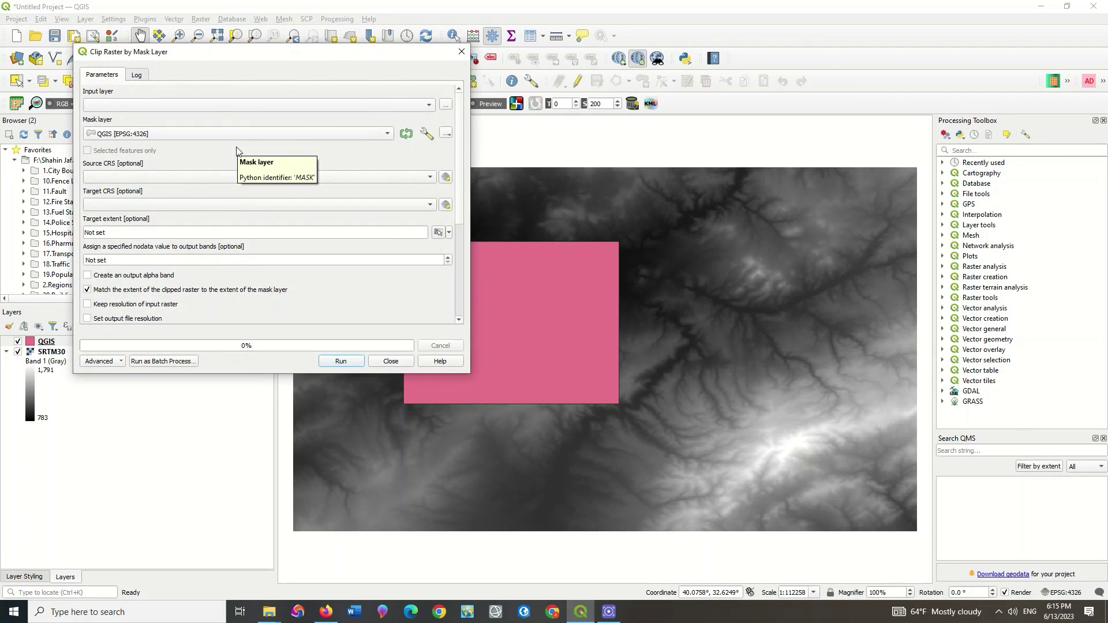
pyautogui.scroll(-1, 156, 107)
pyautogui.click(155, 106)
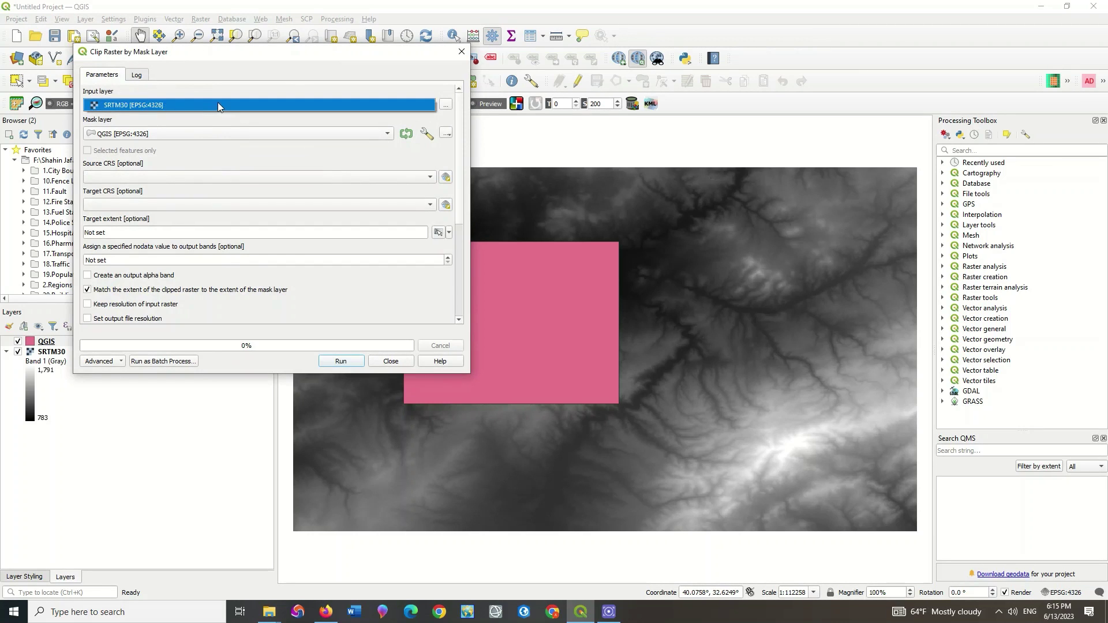
pyautogui.click(175, 104)
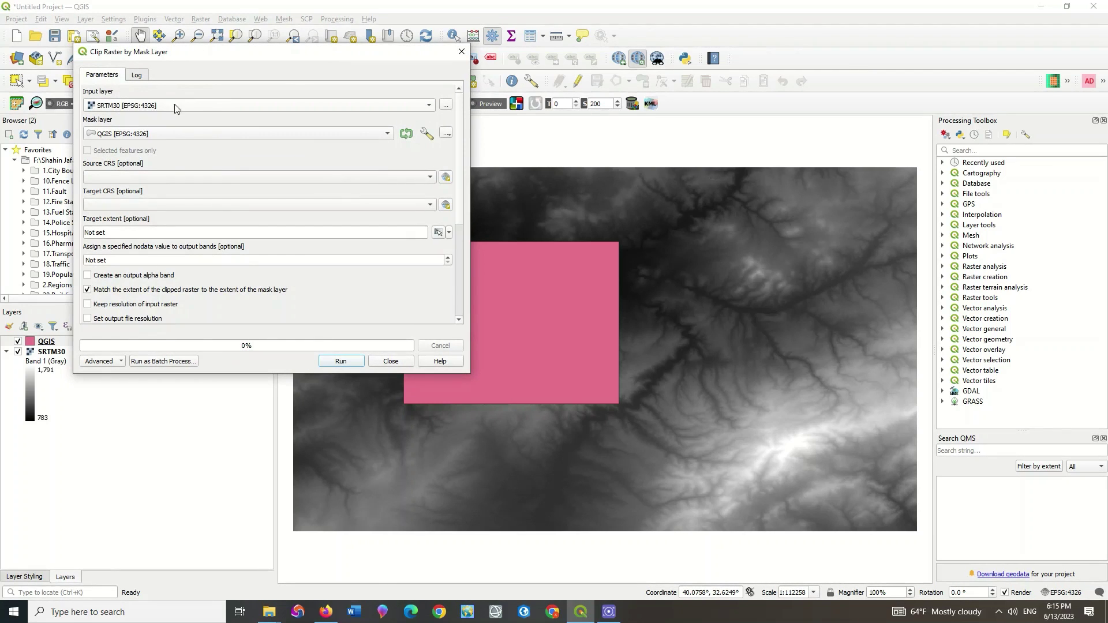
pyautogui.click(178, 133)
pyautogui.click(177, 134)
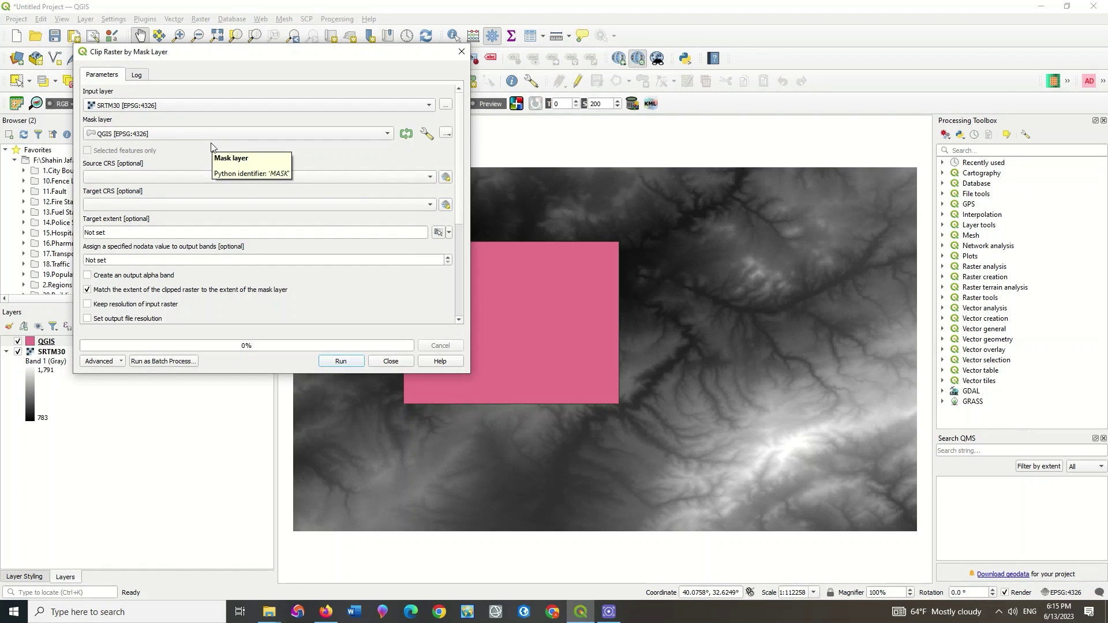
# Leave the target CRS unset and run the mask clip with the output saved to a temporary file.
pyautogui.click(191, 205)
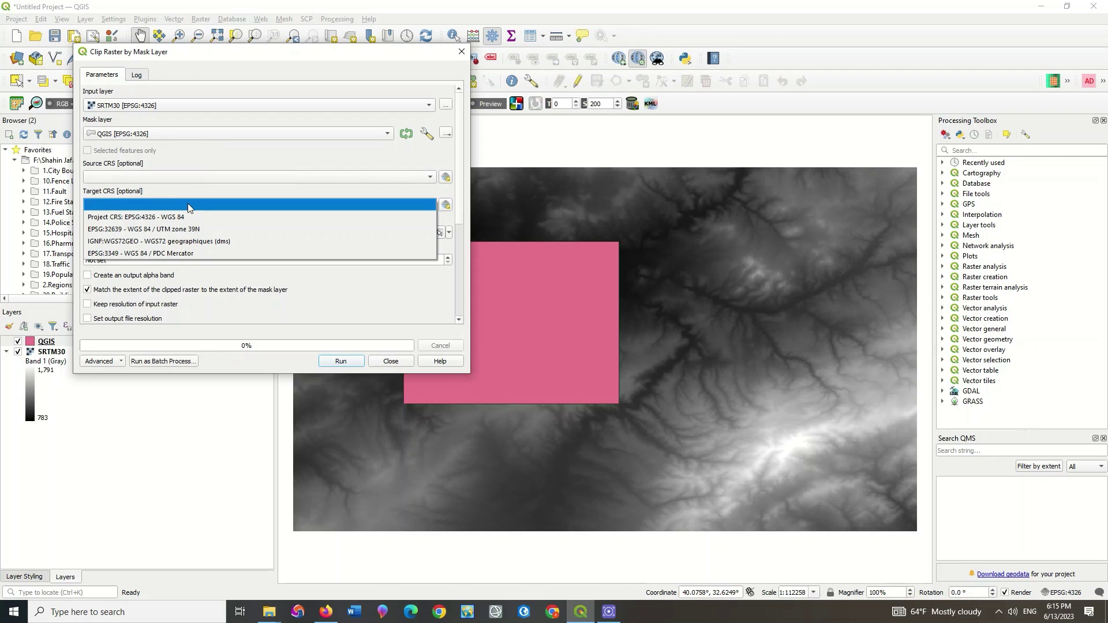
pyautogui.click(187, 194)
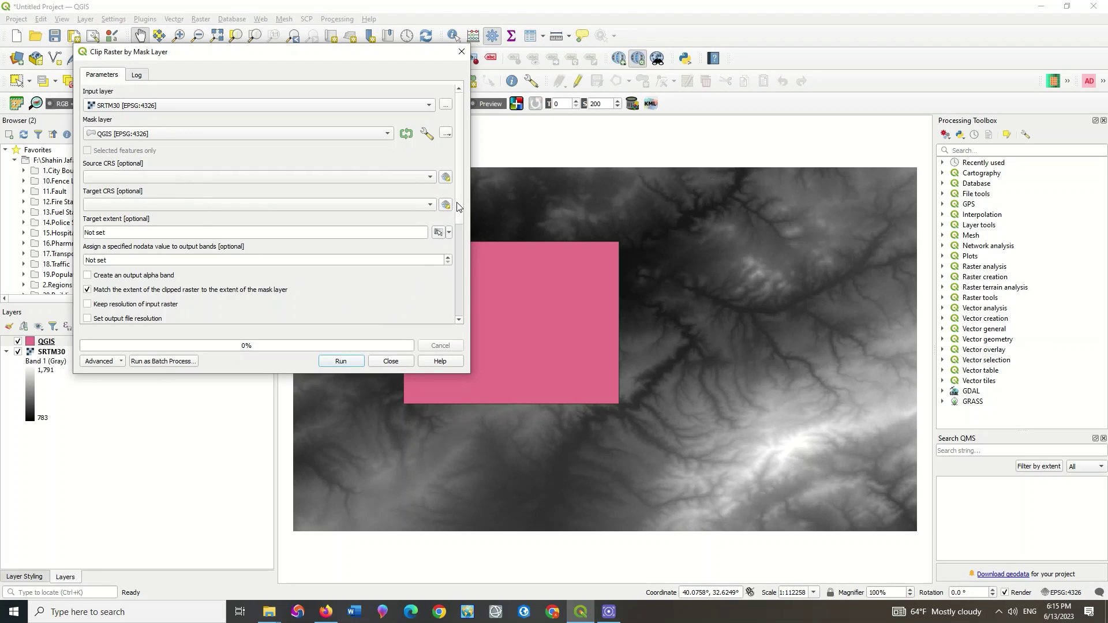
pyautogui.scroll(-5, 466, 247)
pyautogui.scroll(-1, 469, 294)
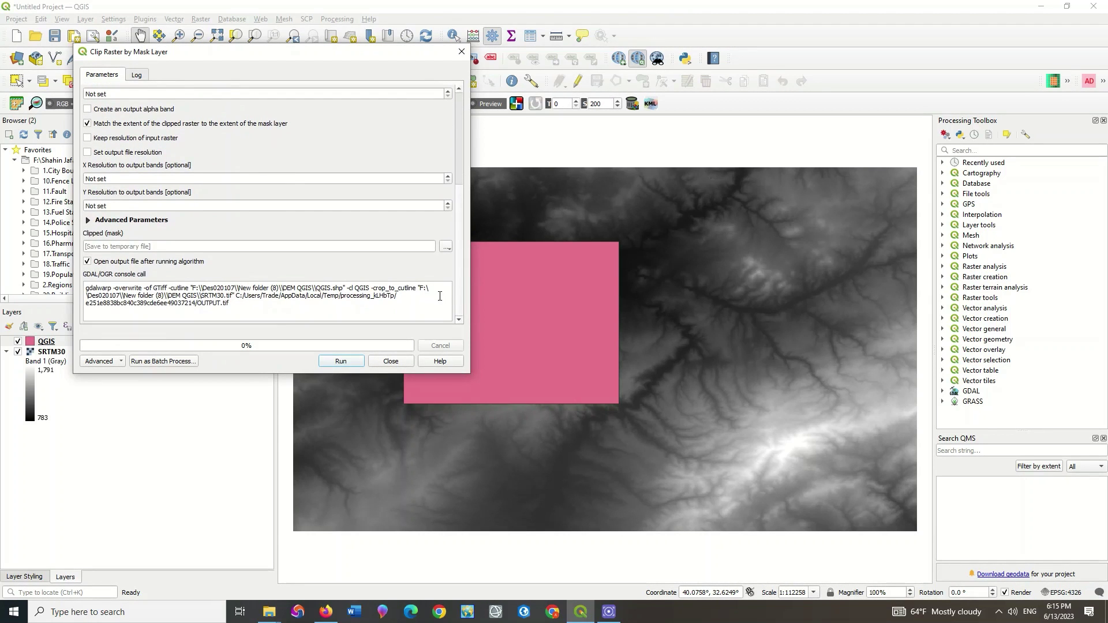
pyautogui.click(206, 248)
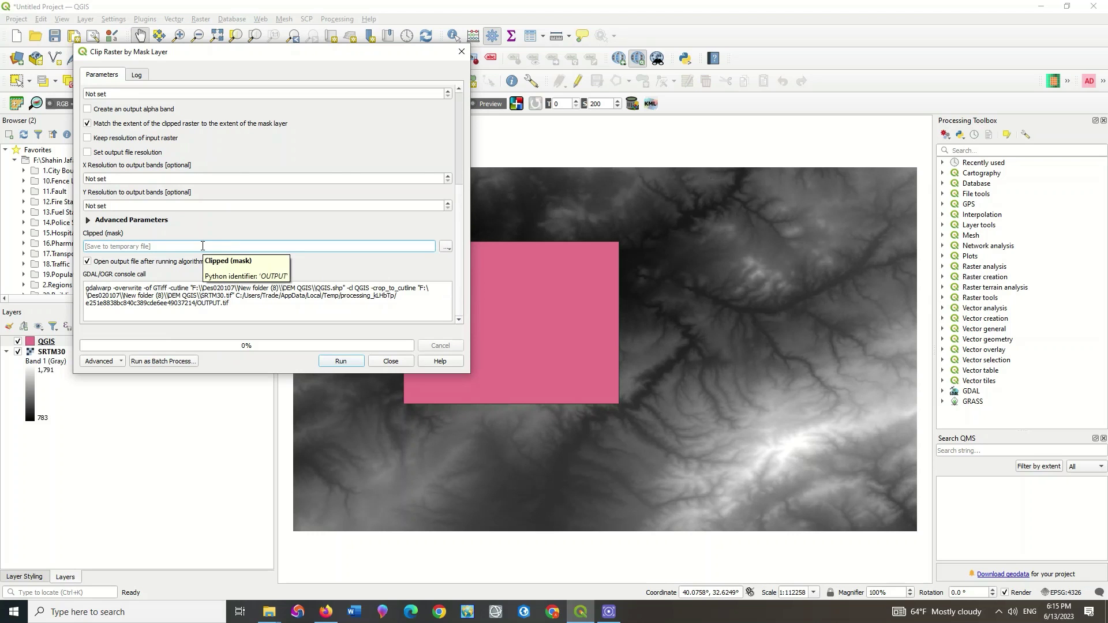
pyautogui.click(349, 363)
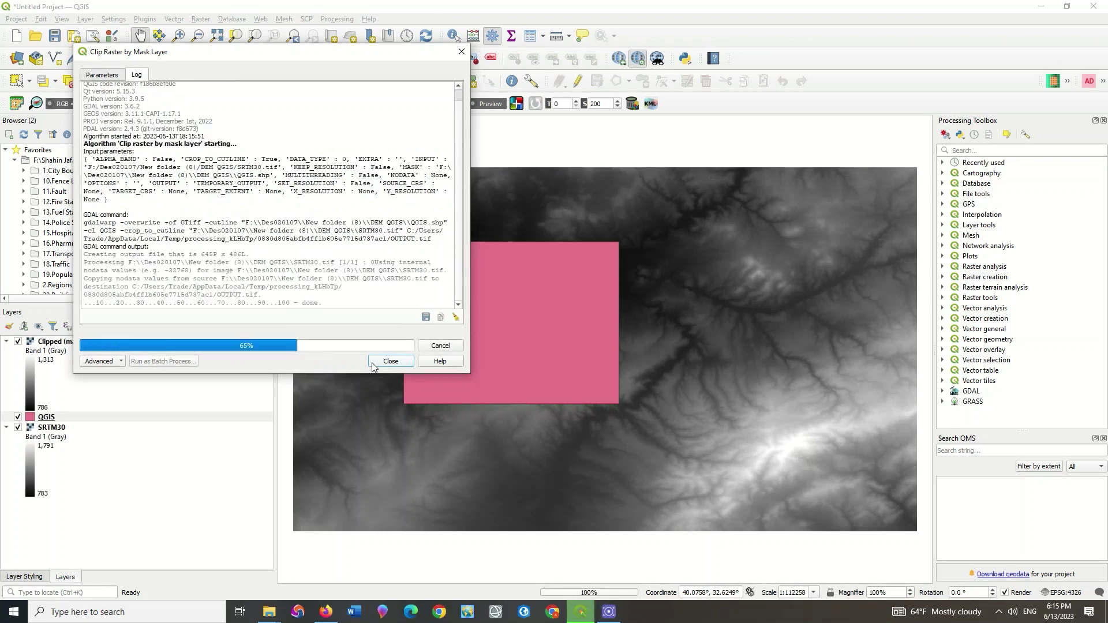
# Close the clip dialog and hide the SRTM30 and QGIS layers to isolate the clipped raster.
pyautogui.click(462, 53)
pyautogui.click(18, 428)
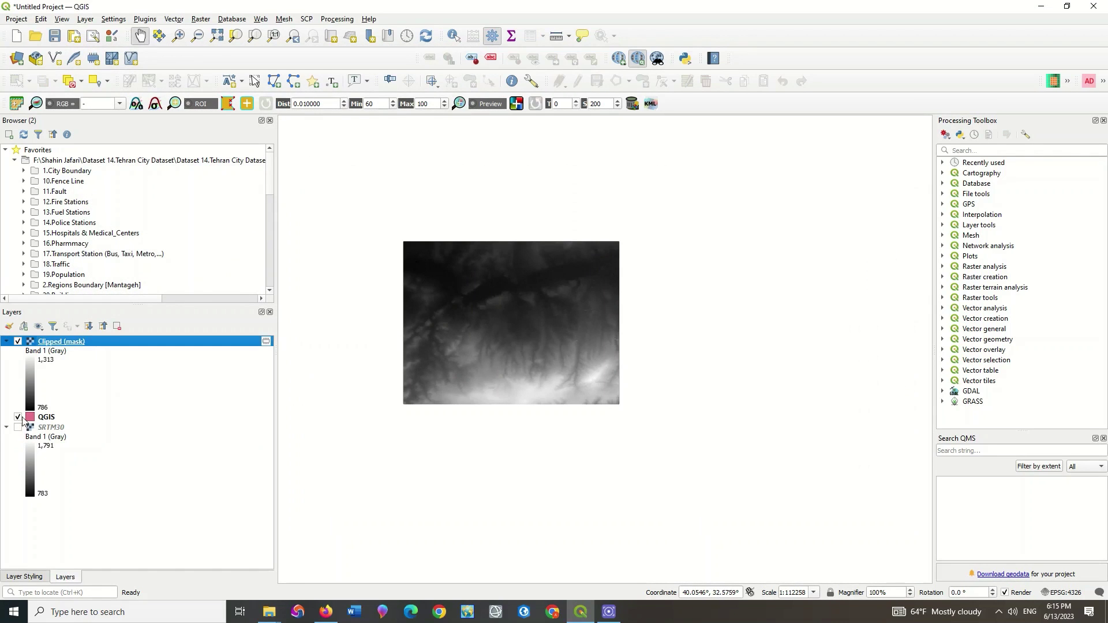
pyautogui.click(18, 417)
pyautogui.click(18, 416)
pyautogui.click(18, 417)
pyautogui.click(18, 417)
pyautogui.click(18, 417)
# Compare the clipped raster with the original SRTM30 by switching the visibility of both layers.
pyautogui.click(18, 428)
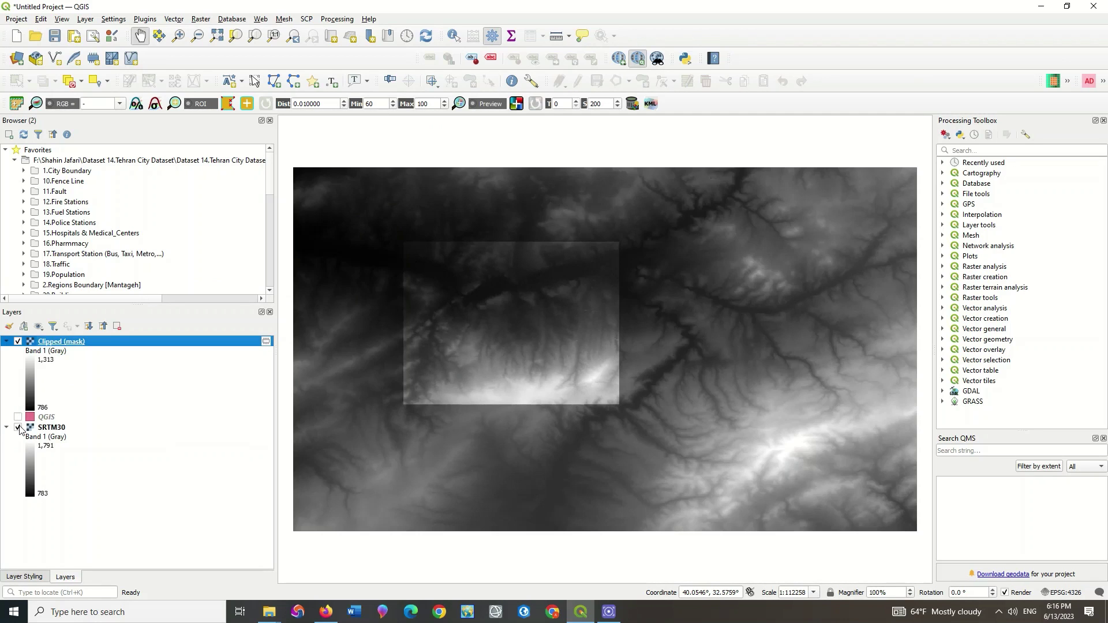
pyautogui.click(18, 342)
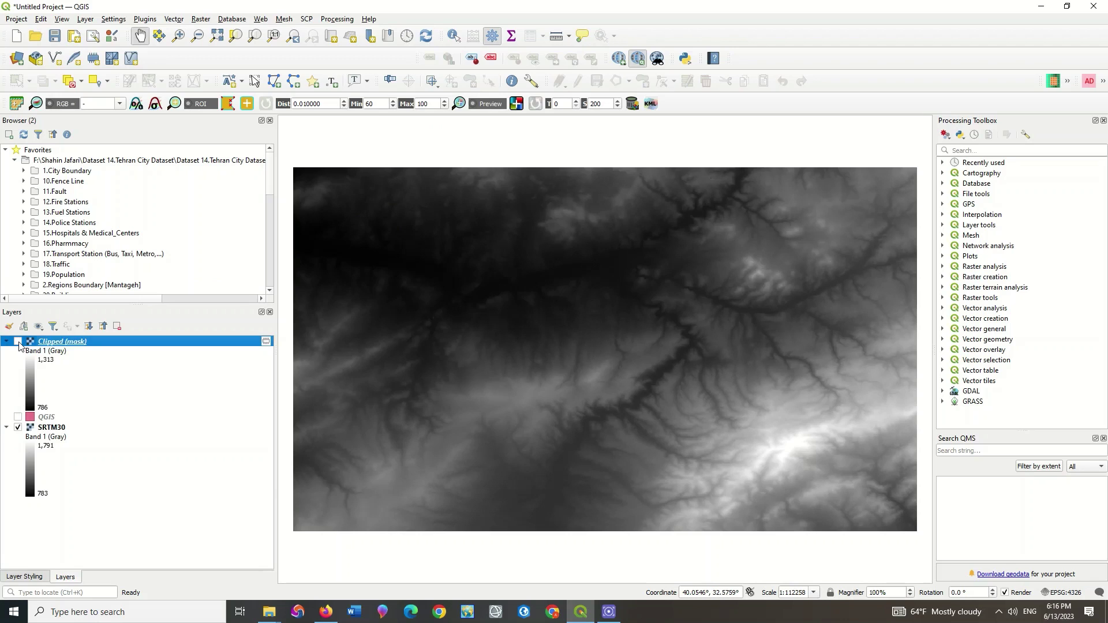
pyautogui.doubleClick(19, 344)
pyautogui.click(495, 32)
pyautogui.click(18, 341)
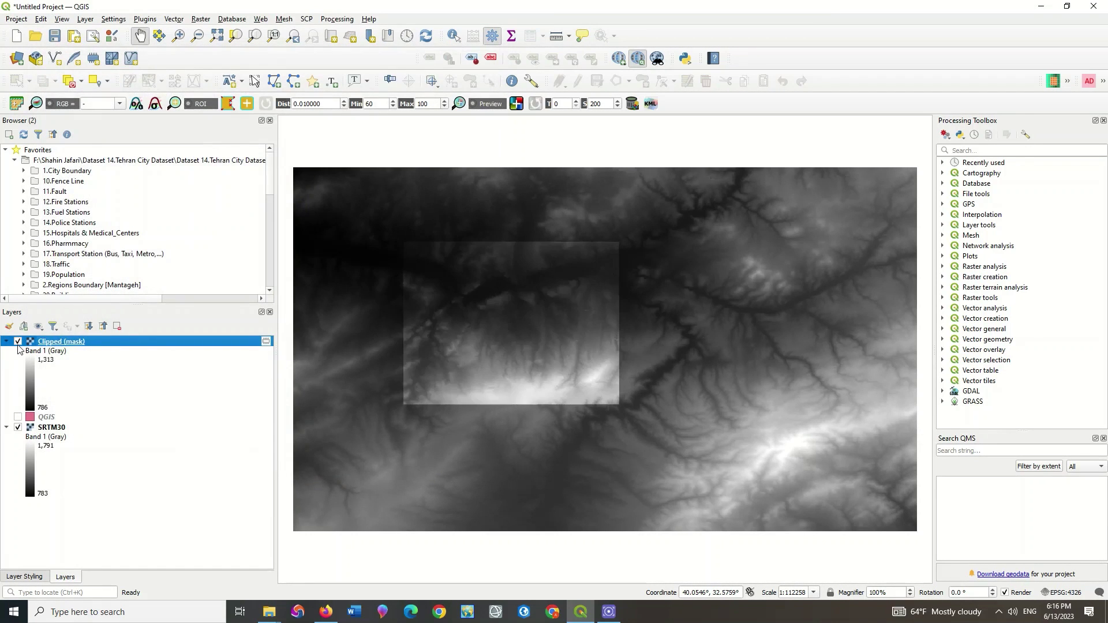
pyautogui.click(18, 428)
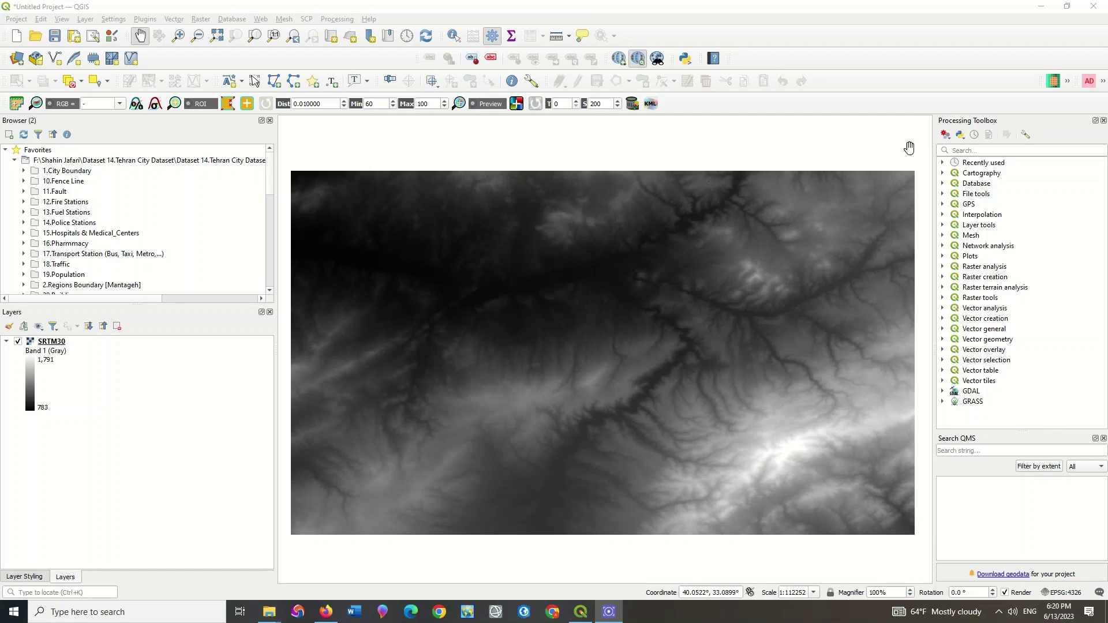
# Open the Relief terrain analysis tool with SRTM30 as the elevation layer, a Z factor of 1 and automatic relief classes off.
pyautogui.click(943, 287)
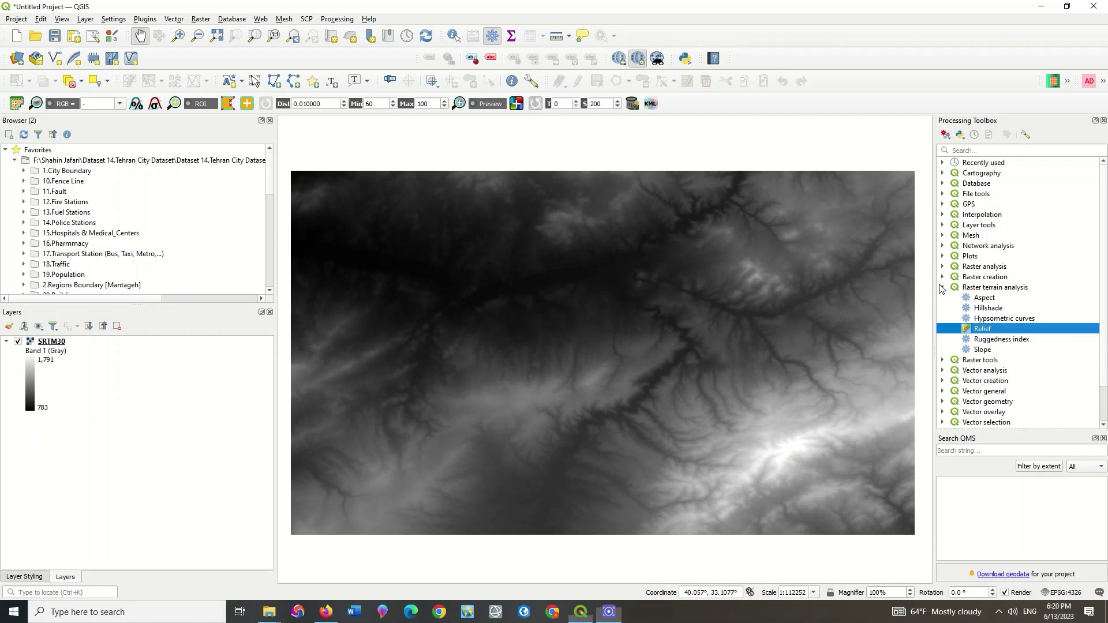
pyautogui.doubleClick(1004, 330)
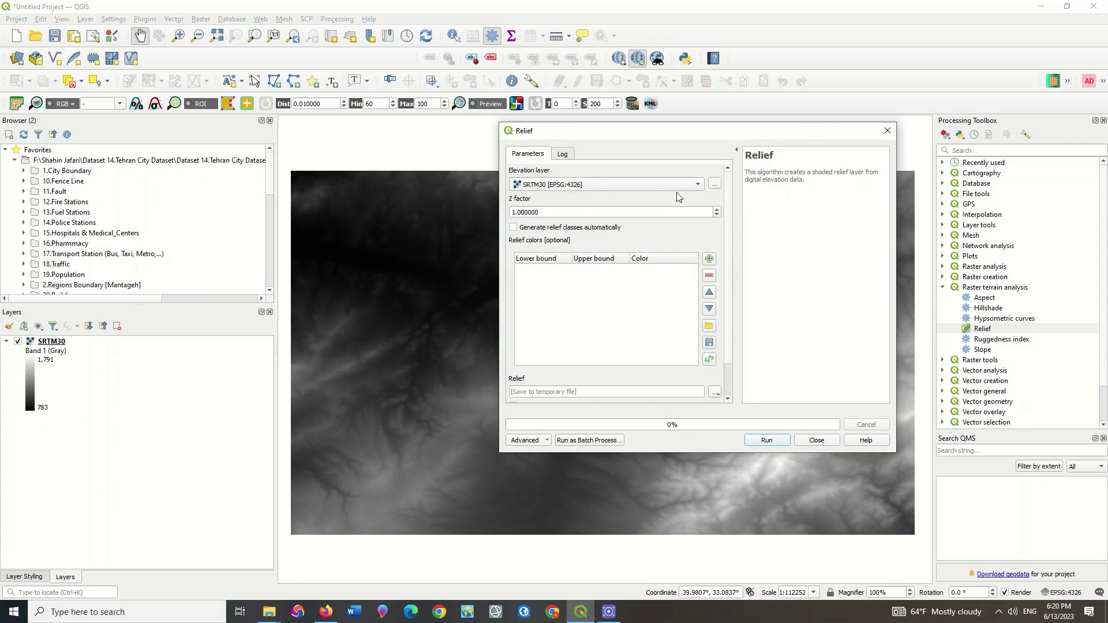
pyautogui.click(657, 188)
pyautogui.click(629, 186)
pyautogui.click(647, 216)
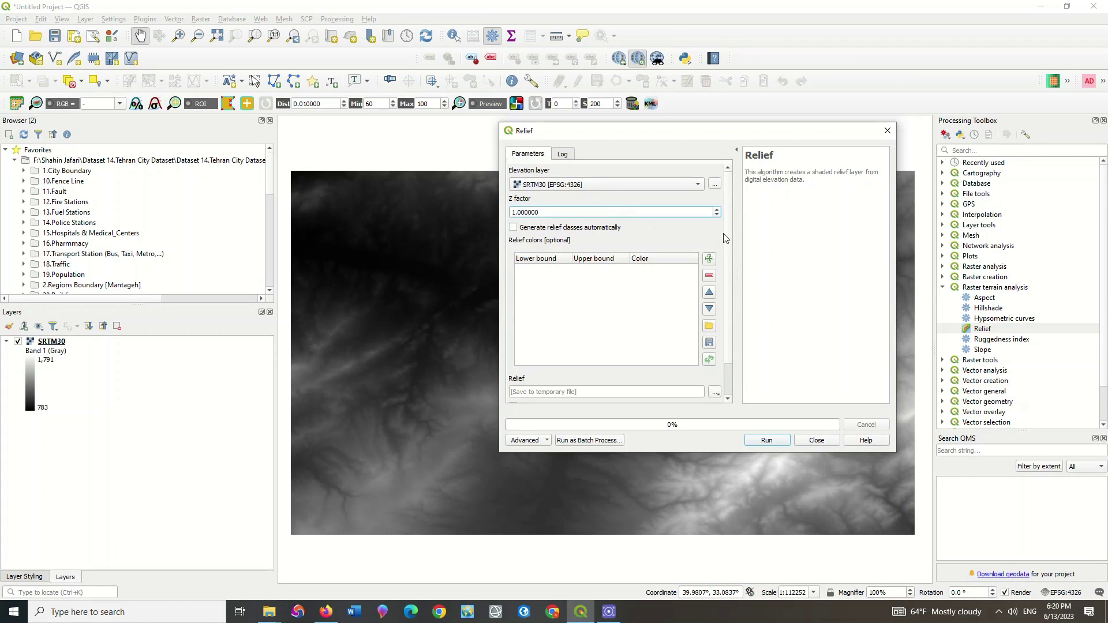
pyautogui.click(679, 234)
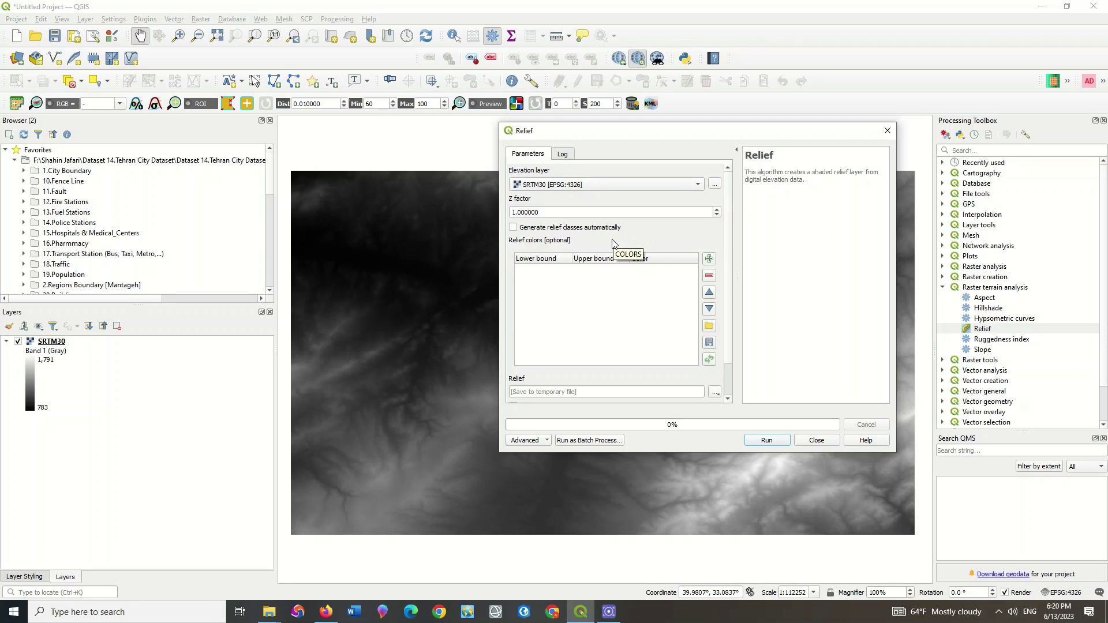
pyautogui.click(529, 231)
pyautogui.click(529, 232)
# Add a manual relief class with a lower bound of 783 and an upper bound of 990.
pyautogui.click(710, 258)
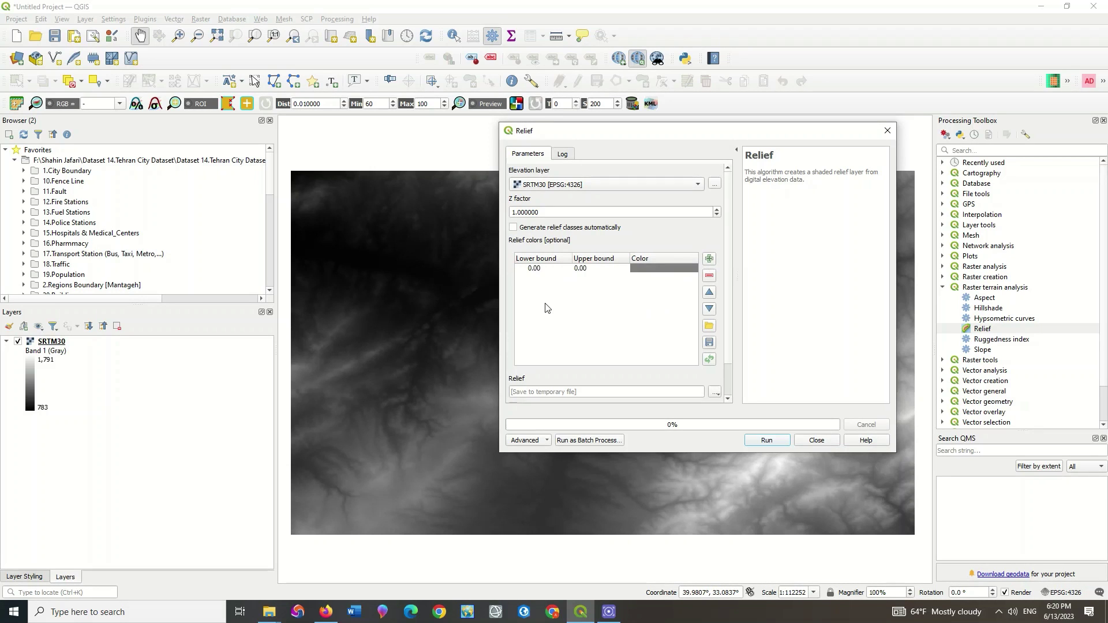
pyautogui.click(43, 409)
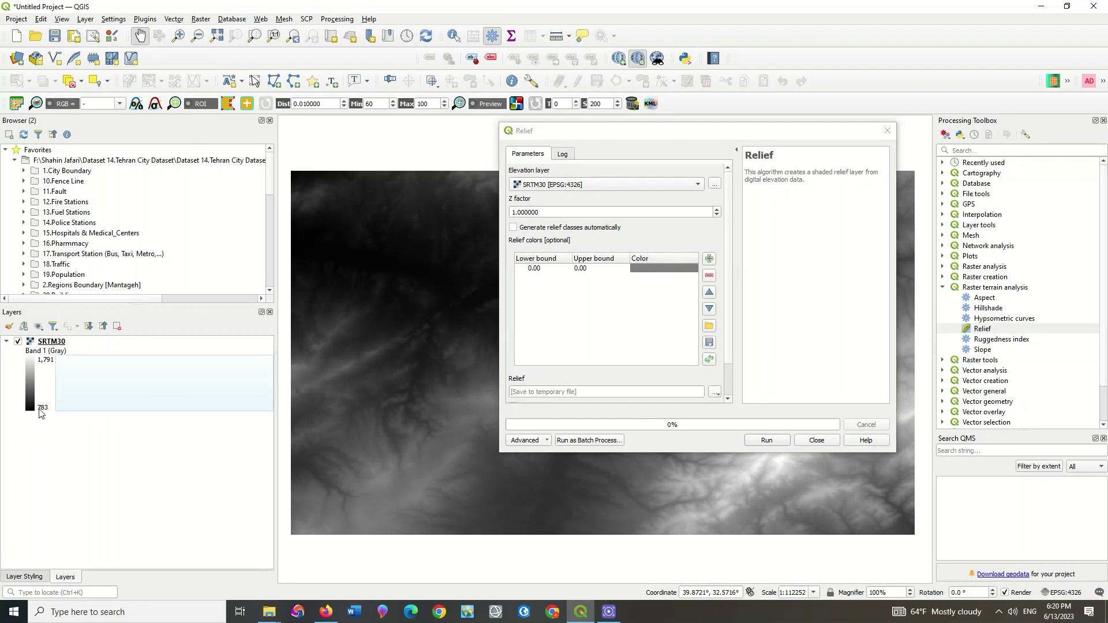
pyautogui.click(534, 269)
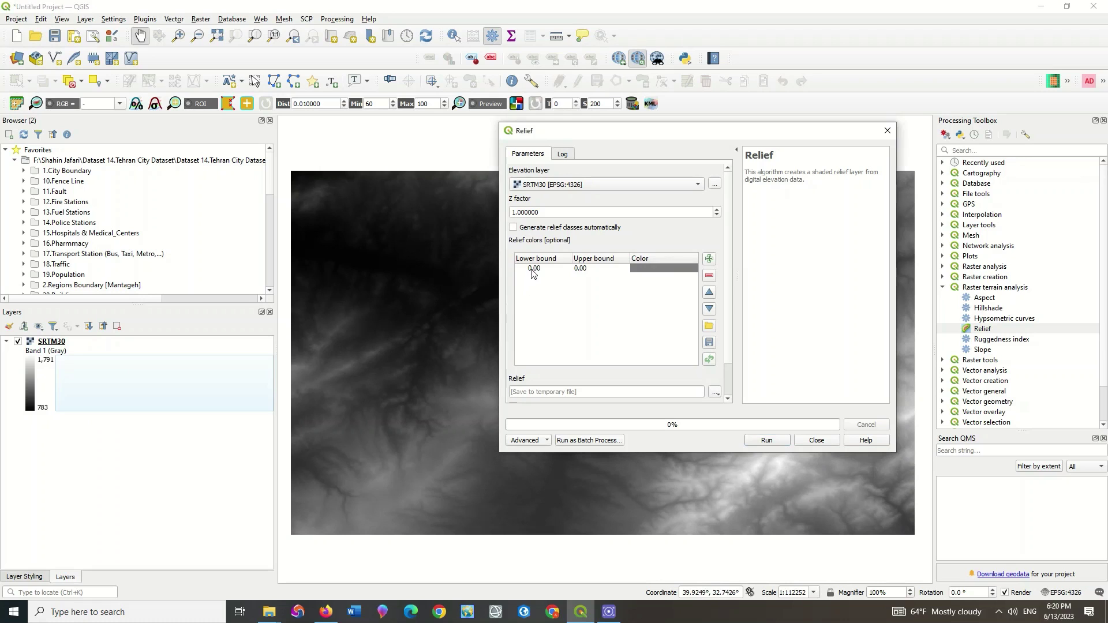
pyautogui.doubleClick(546, 271)
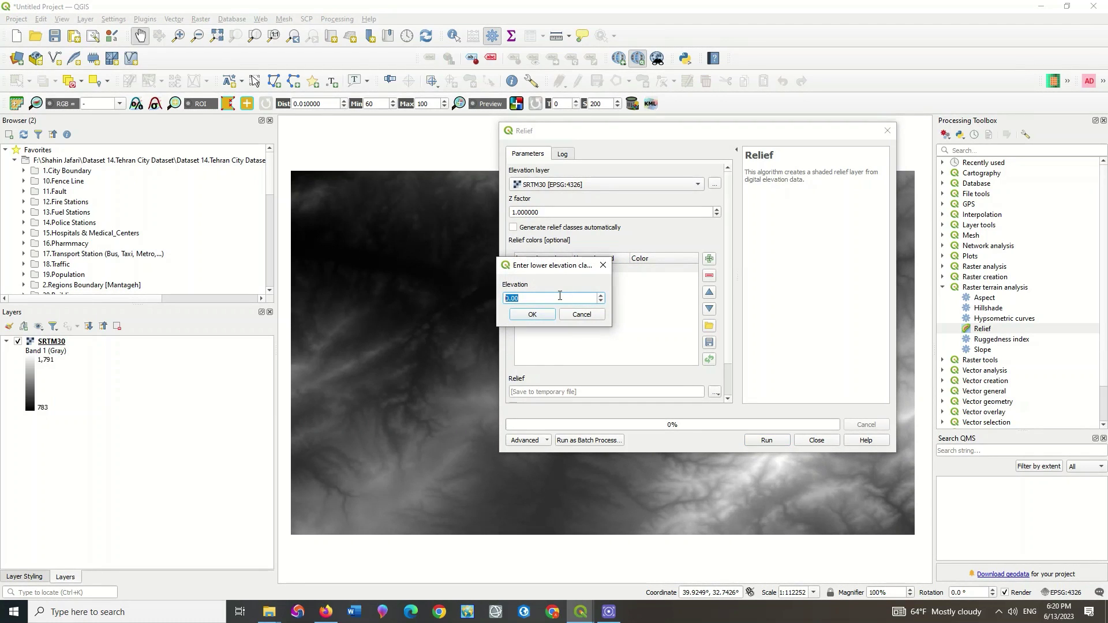
pyautogui.write('783')
pyautogui.click(547, 314)
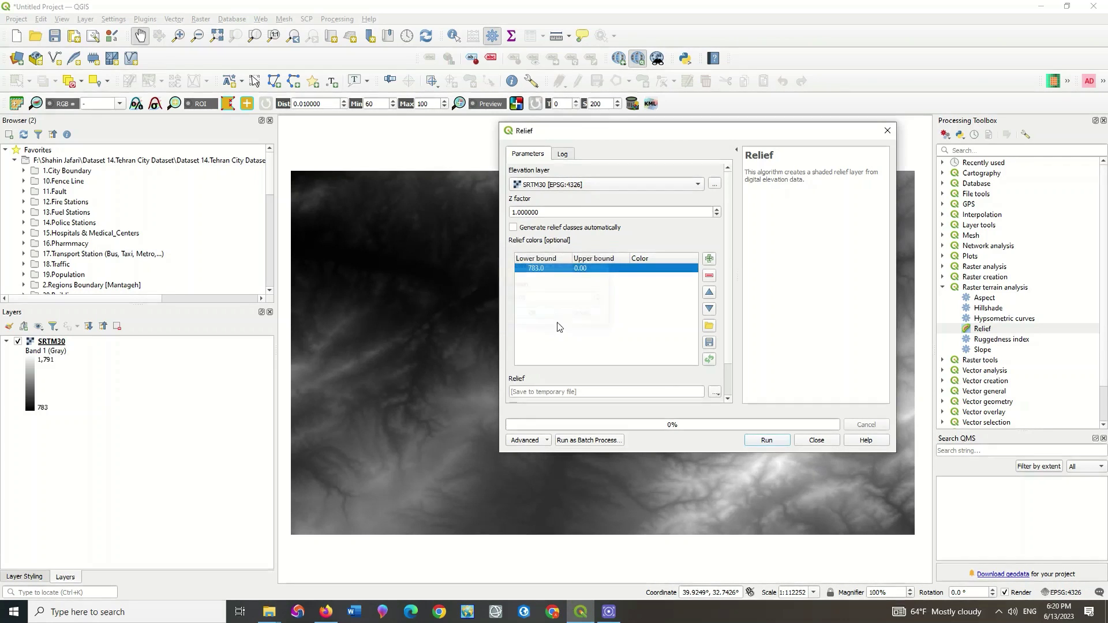
pyautogui.doubleClick(598, 265)
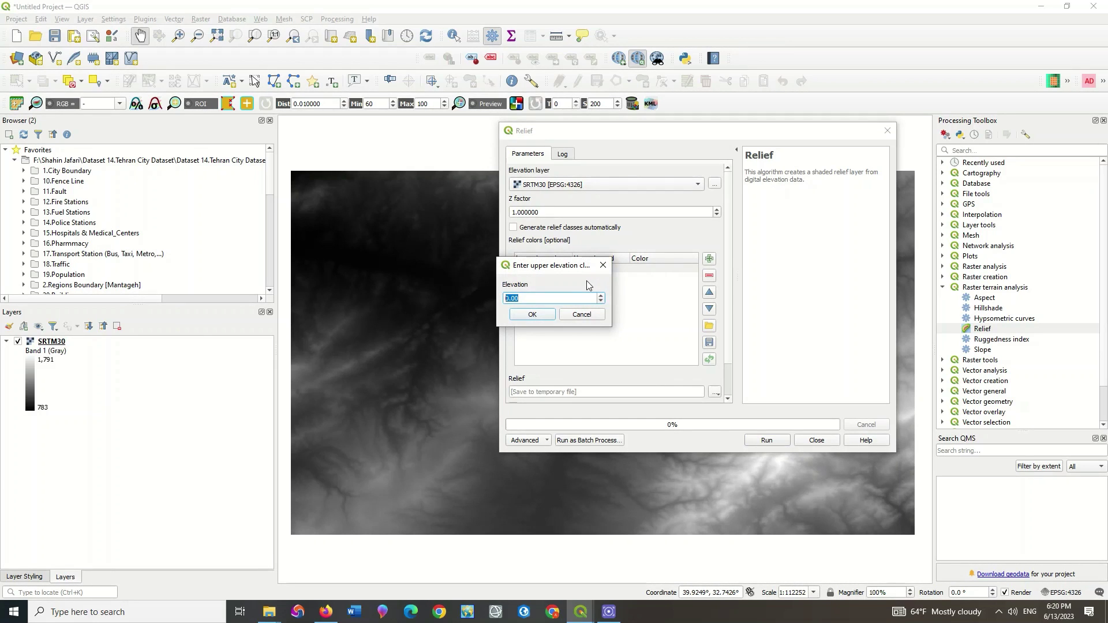
pyautogui.write('990')
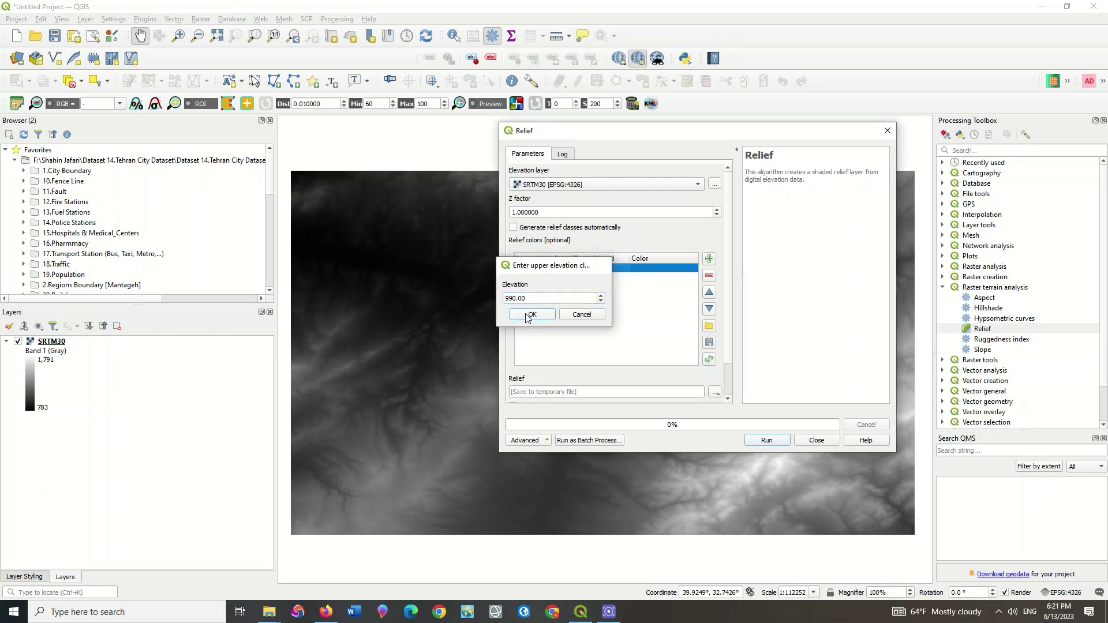
pyautogui.click(532, 315)
# Set the colour of the 783 to 990 relief class to orange, #ff5500.
pyautogui.doubleClick(660, 272)
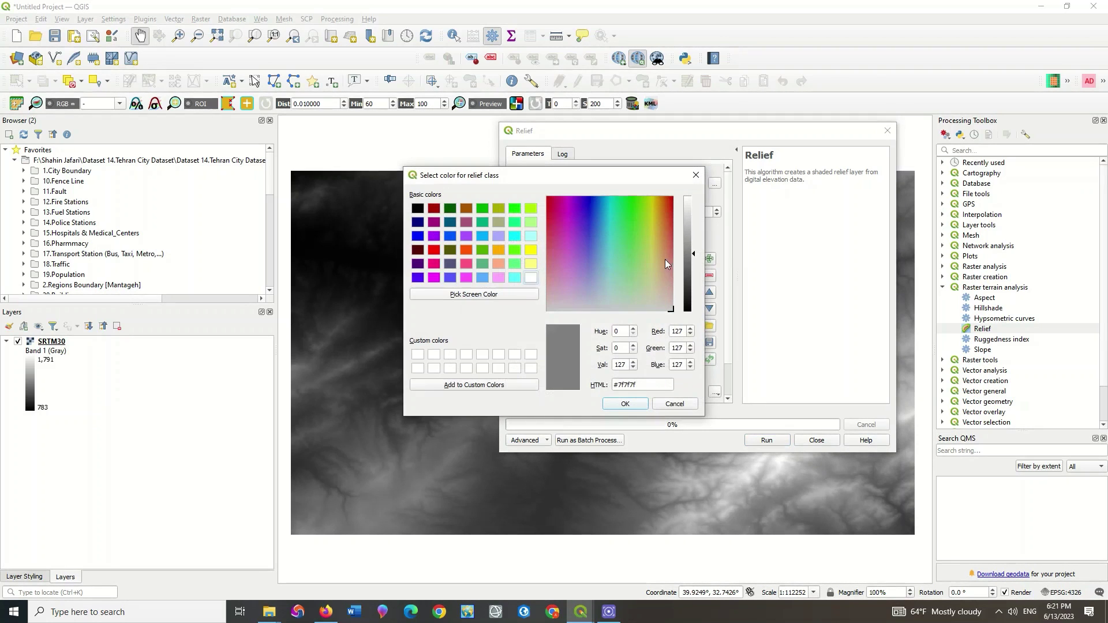
pyautogui.click(467, 249)
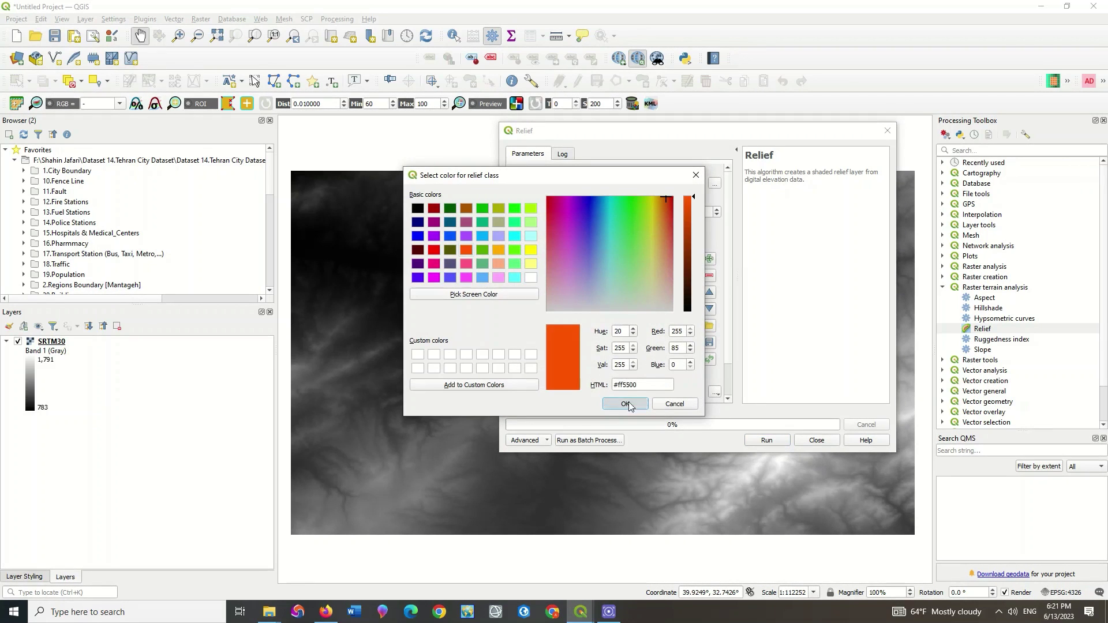
pyautogui.click(625, 404)
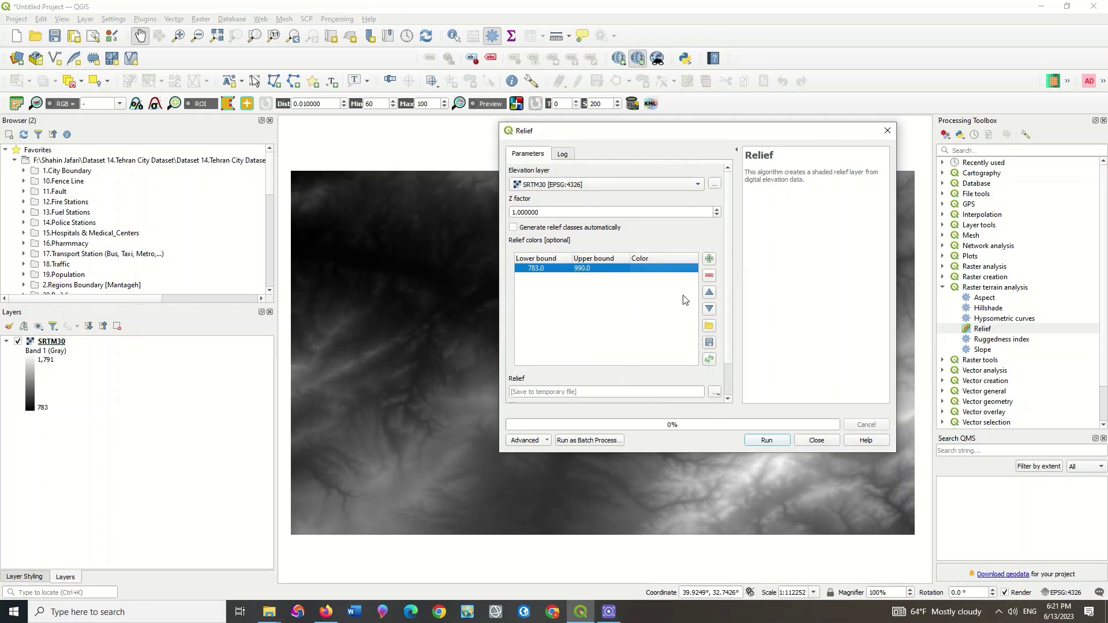
# Add a second relief class, and remove both manual classes from the relief colours list.
pyautogui.click(709, 259)
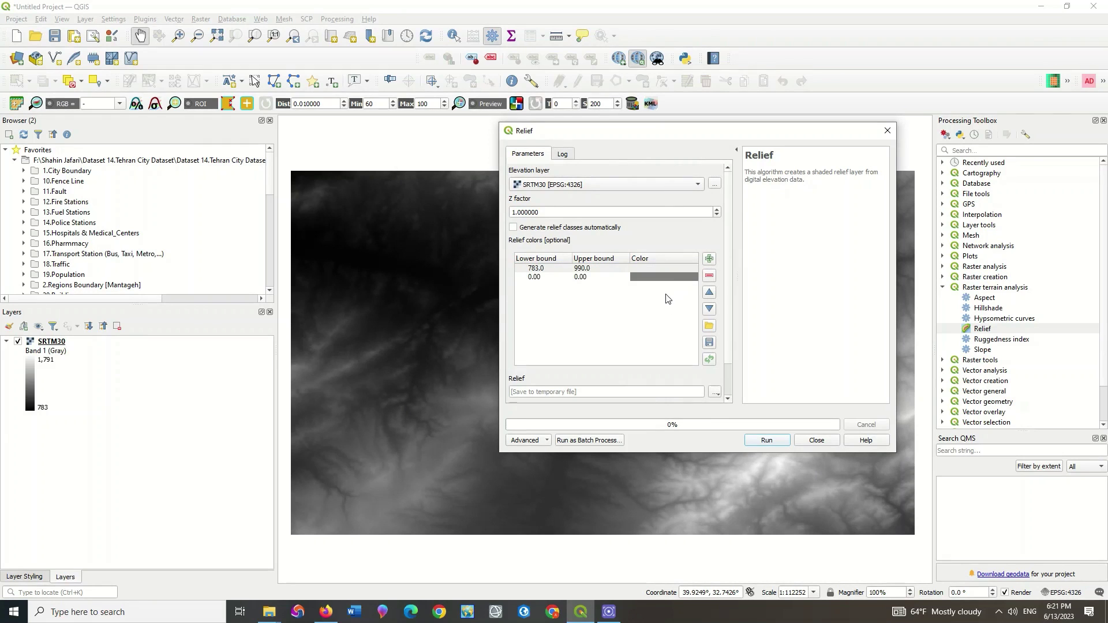
pyautogui.click(709, 276)
pyautogui.click(708, 277)
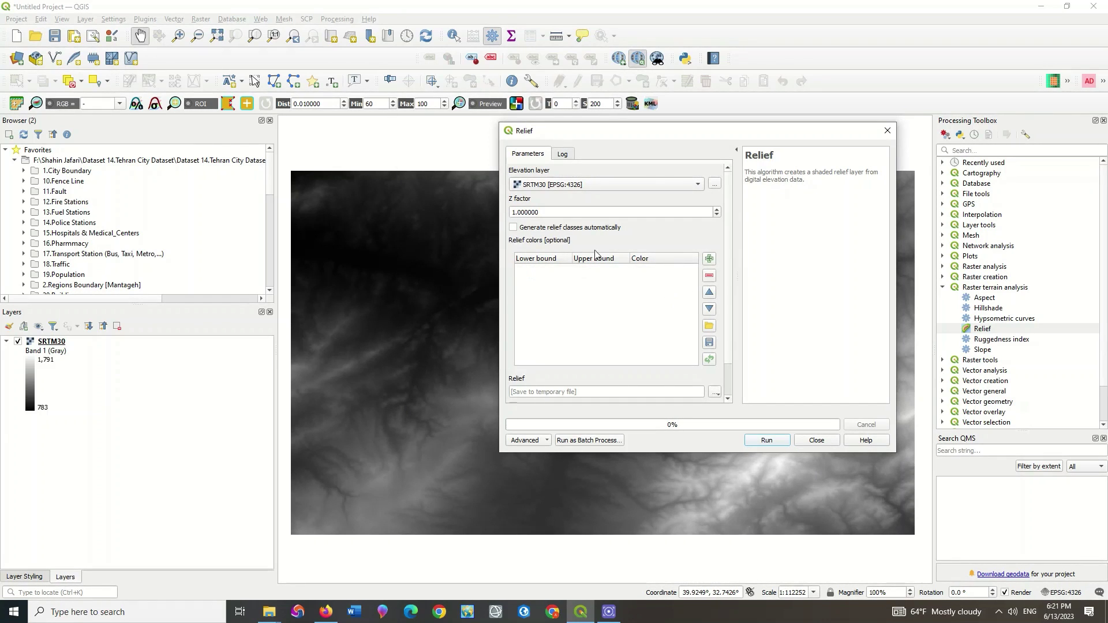
# Generate the relief classes automatically, run Relief with the output saved to a temporary file, and close the dialog.
pyautogui.click(563, 229)
pyautogui.click(714, 393)
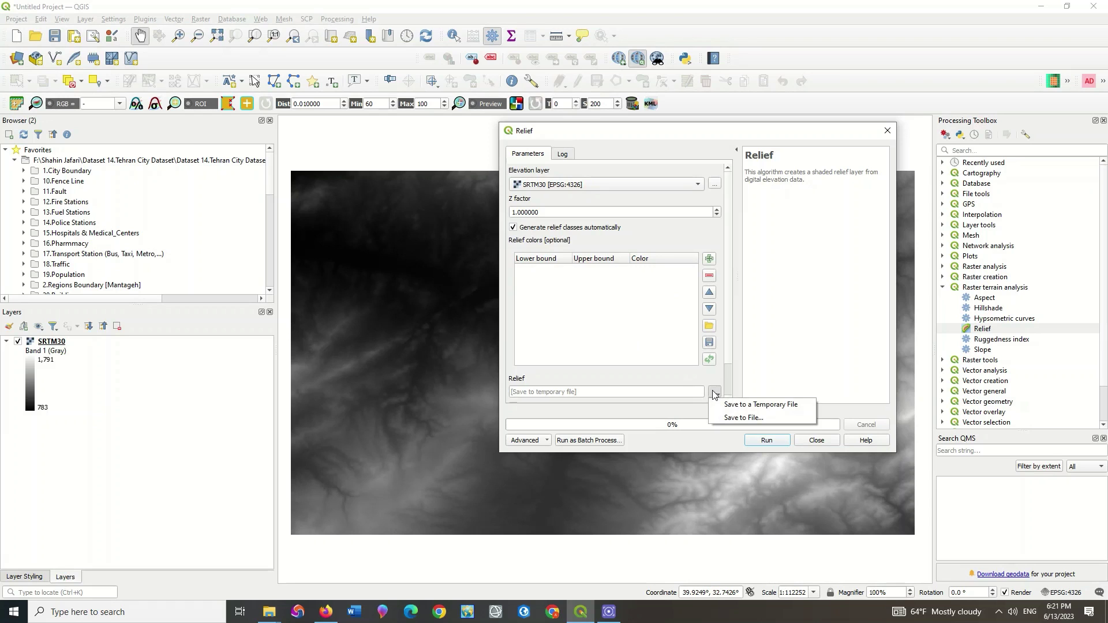
pyautogui.click(750, 405)
pyautogui.click(767, 440)
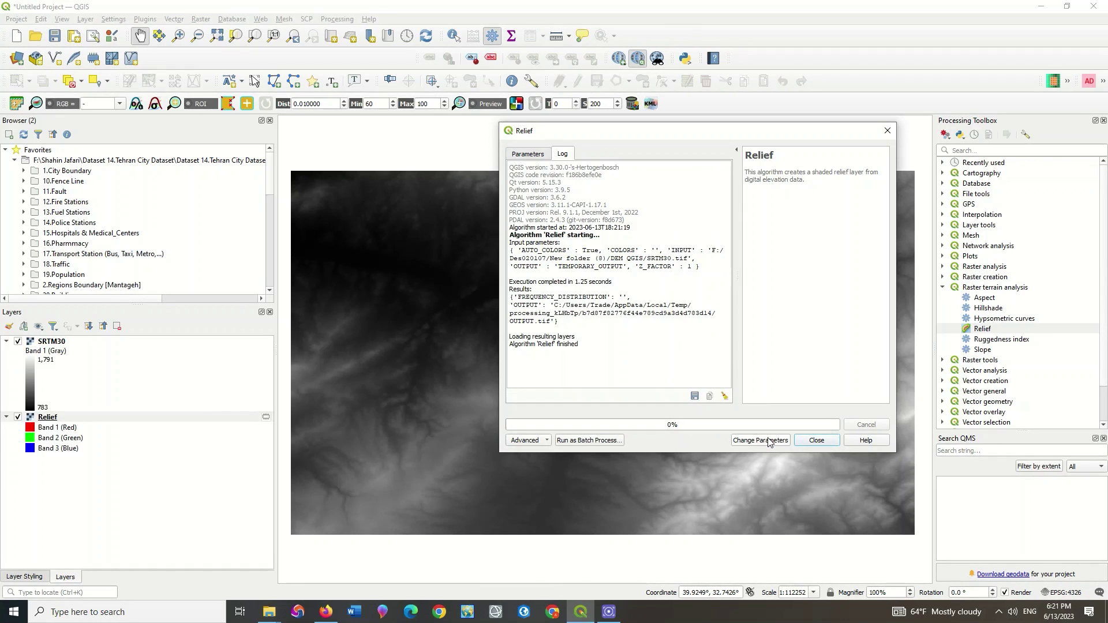
pyautogui.click(887, 131)
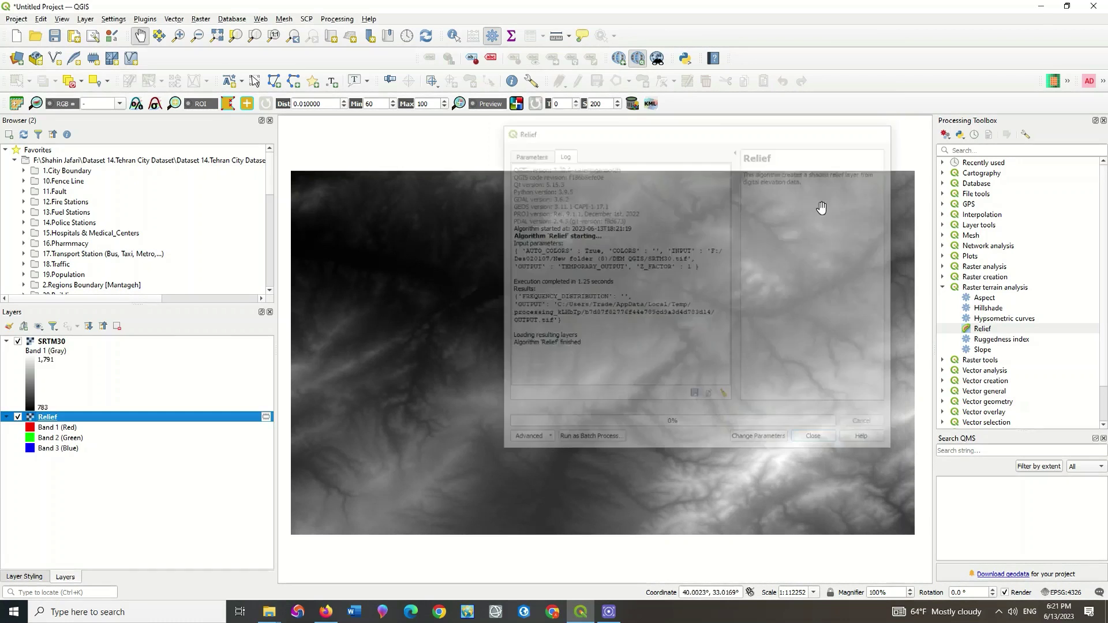
# Compare the Relief layer with SRTM30 by switching SRTM30's visibility, leaving SRTM30 hidden.
pyautogui.click(18, 341)
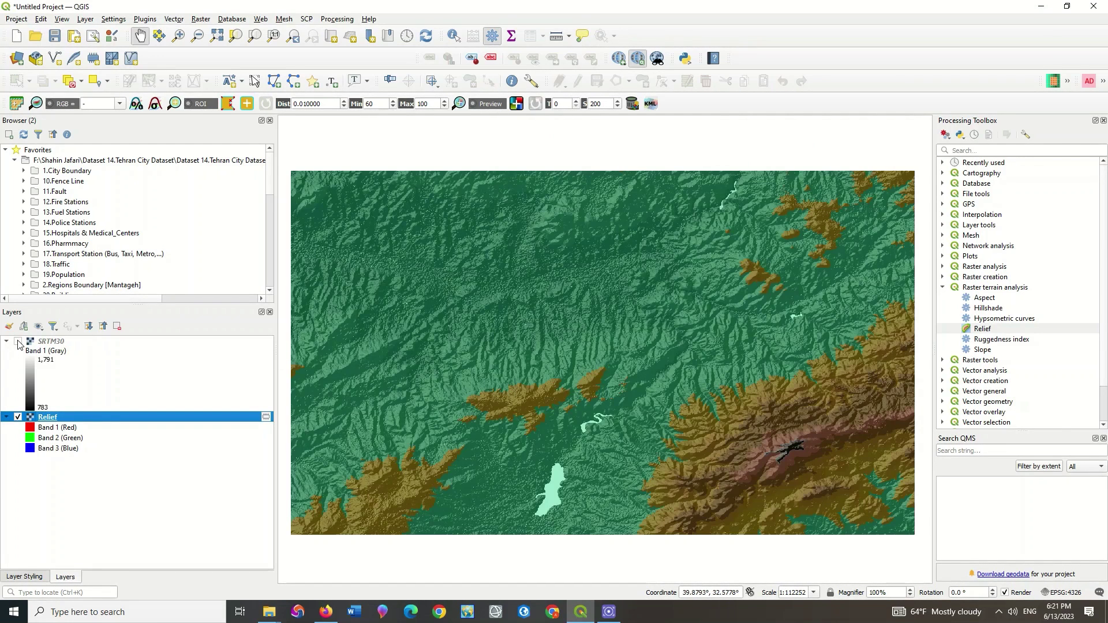
pyautogui.click(18, 342)
pyautogui.click(18, 342)
pyautogui.click(20, 343)
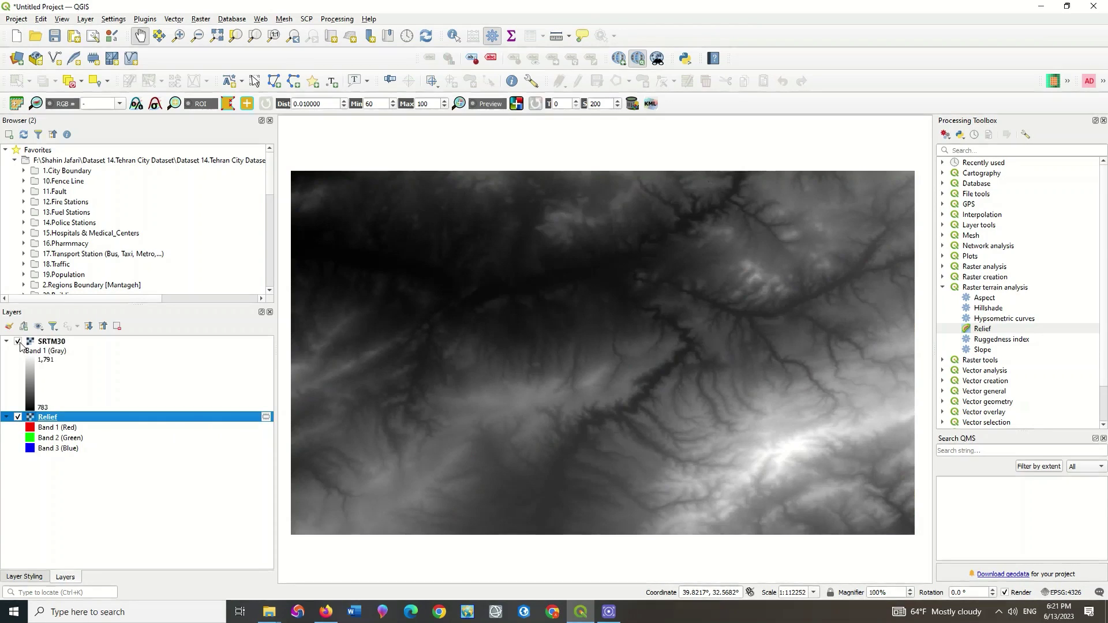
pyautogui.click(20, 344)
pyautogui.click(18, 342)
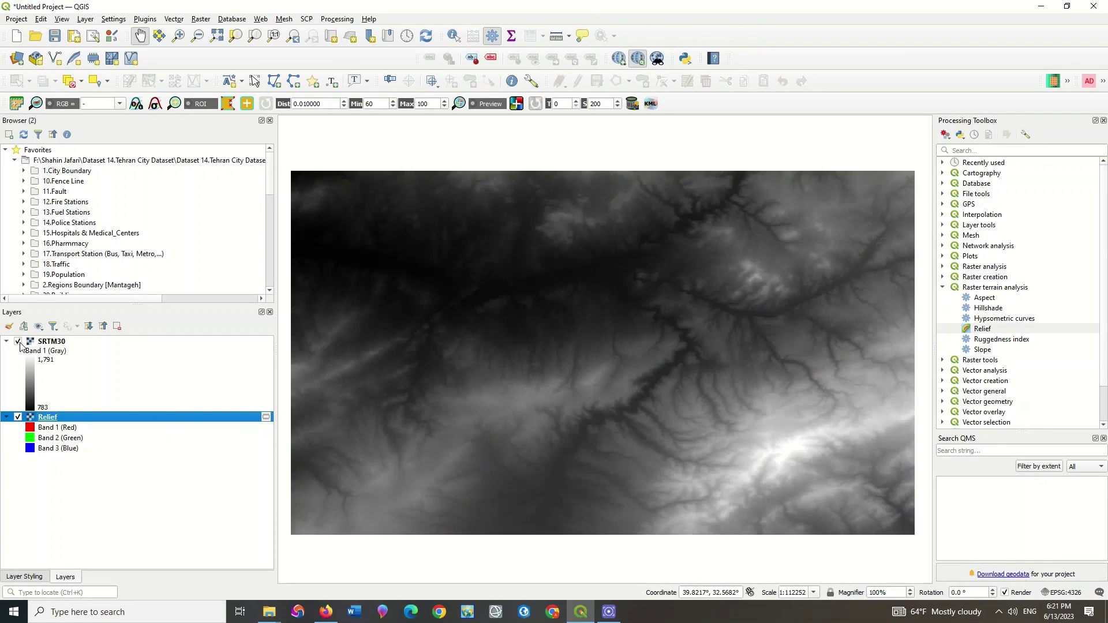
pyautogui.click(19, 343)
pyautogui.click(19, 343)
pyautogui.click(19, 343)
pyautogui.click(19, 343)
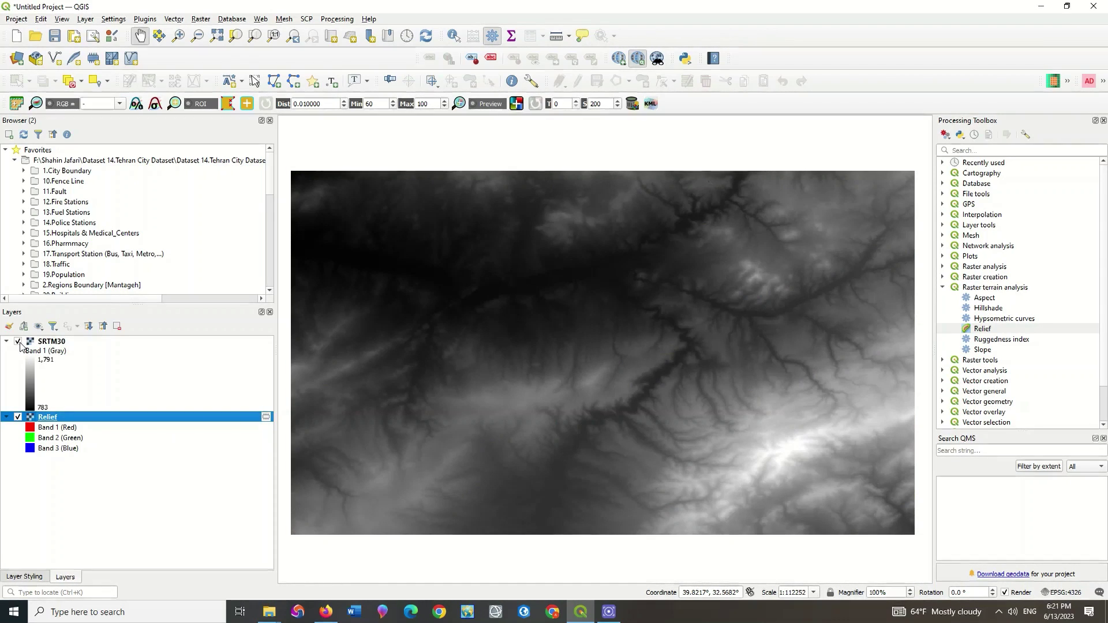
pyautogui.click(19, 343)
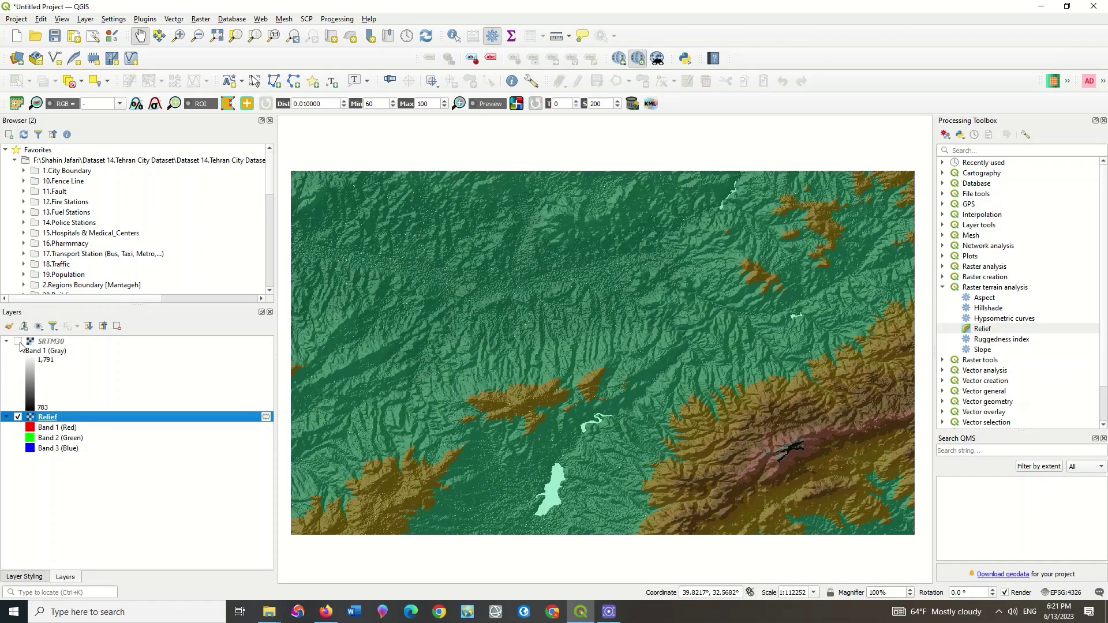